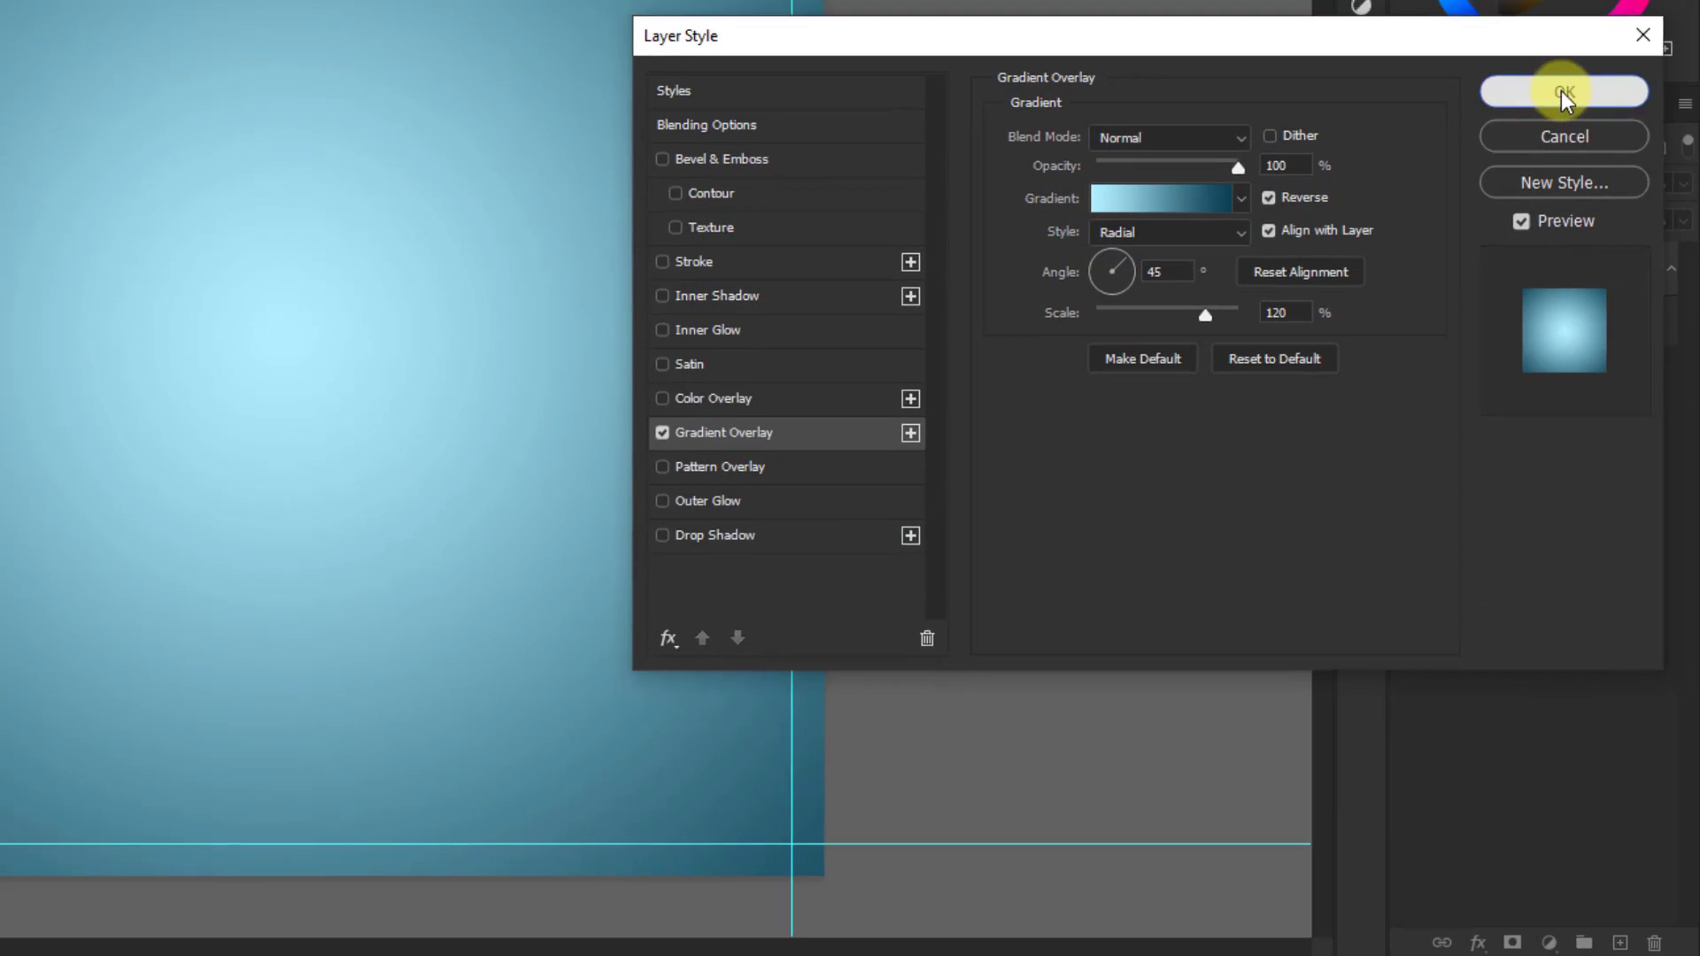
Apply the reversed radial gradient overlay at 45° and 120% scale to Layer 0, and lock the layer
click(1548, 79)
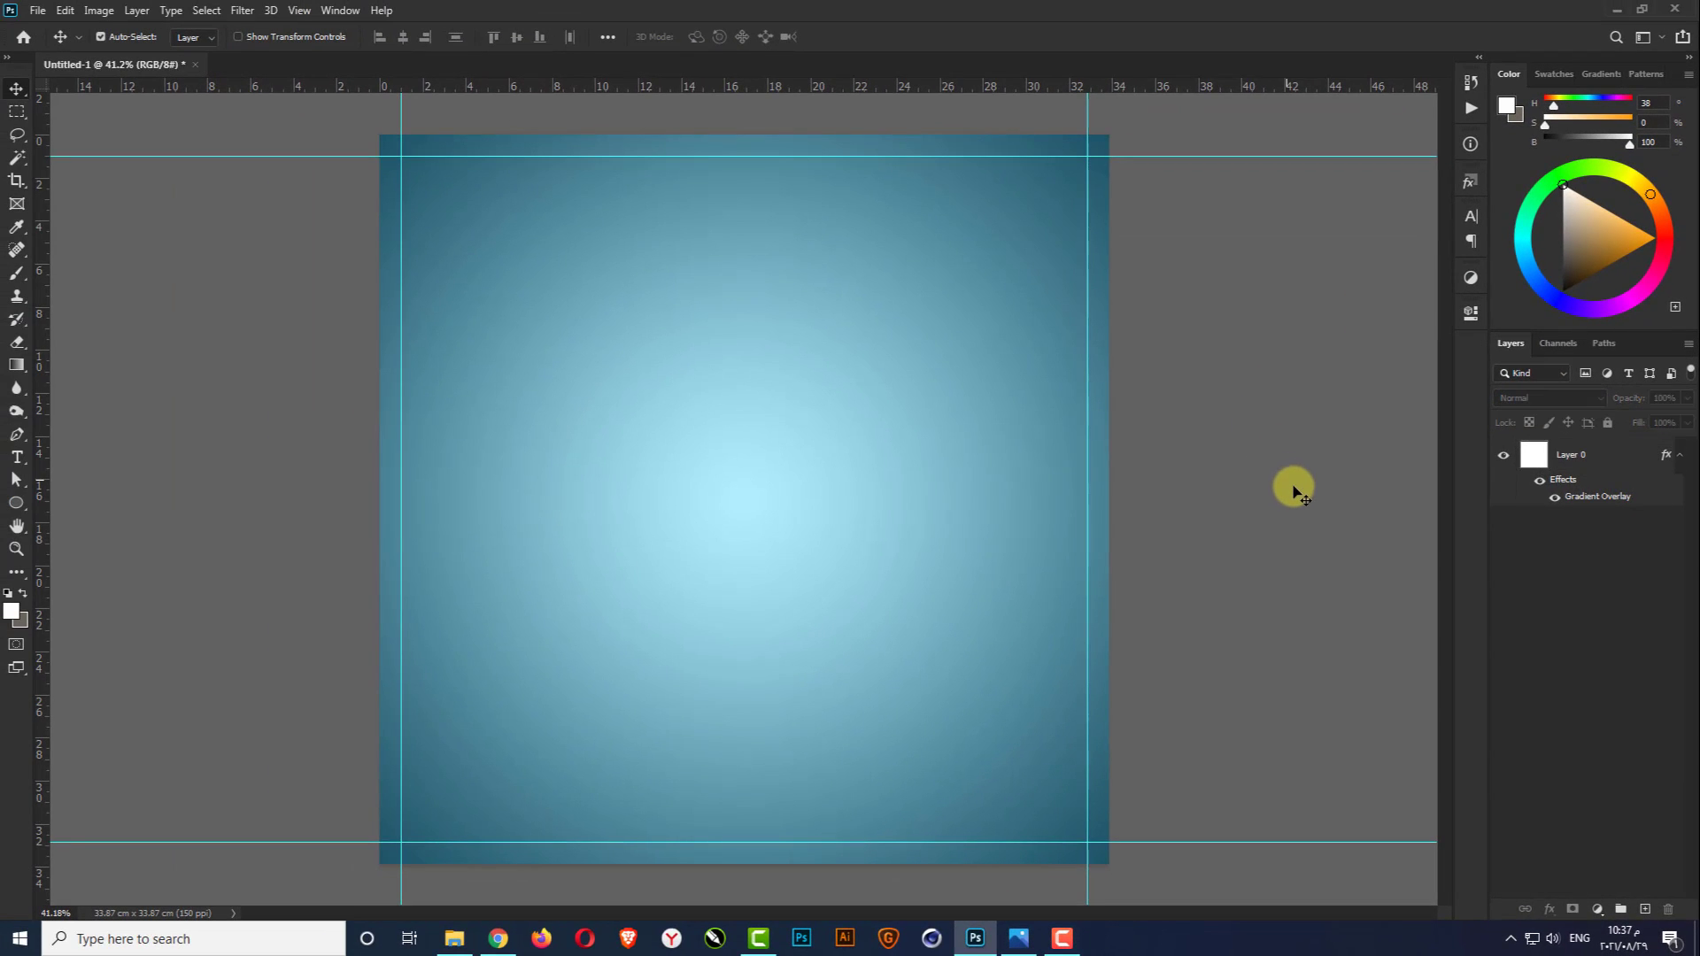
click(1578, 454)
click(1608, 421)
Place the Egg image from the assets folder, scaled to about 41%, slightly below and beside the canvas centre
click(456, 941)
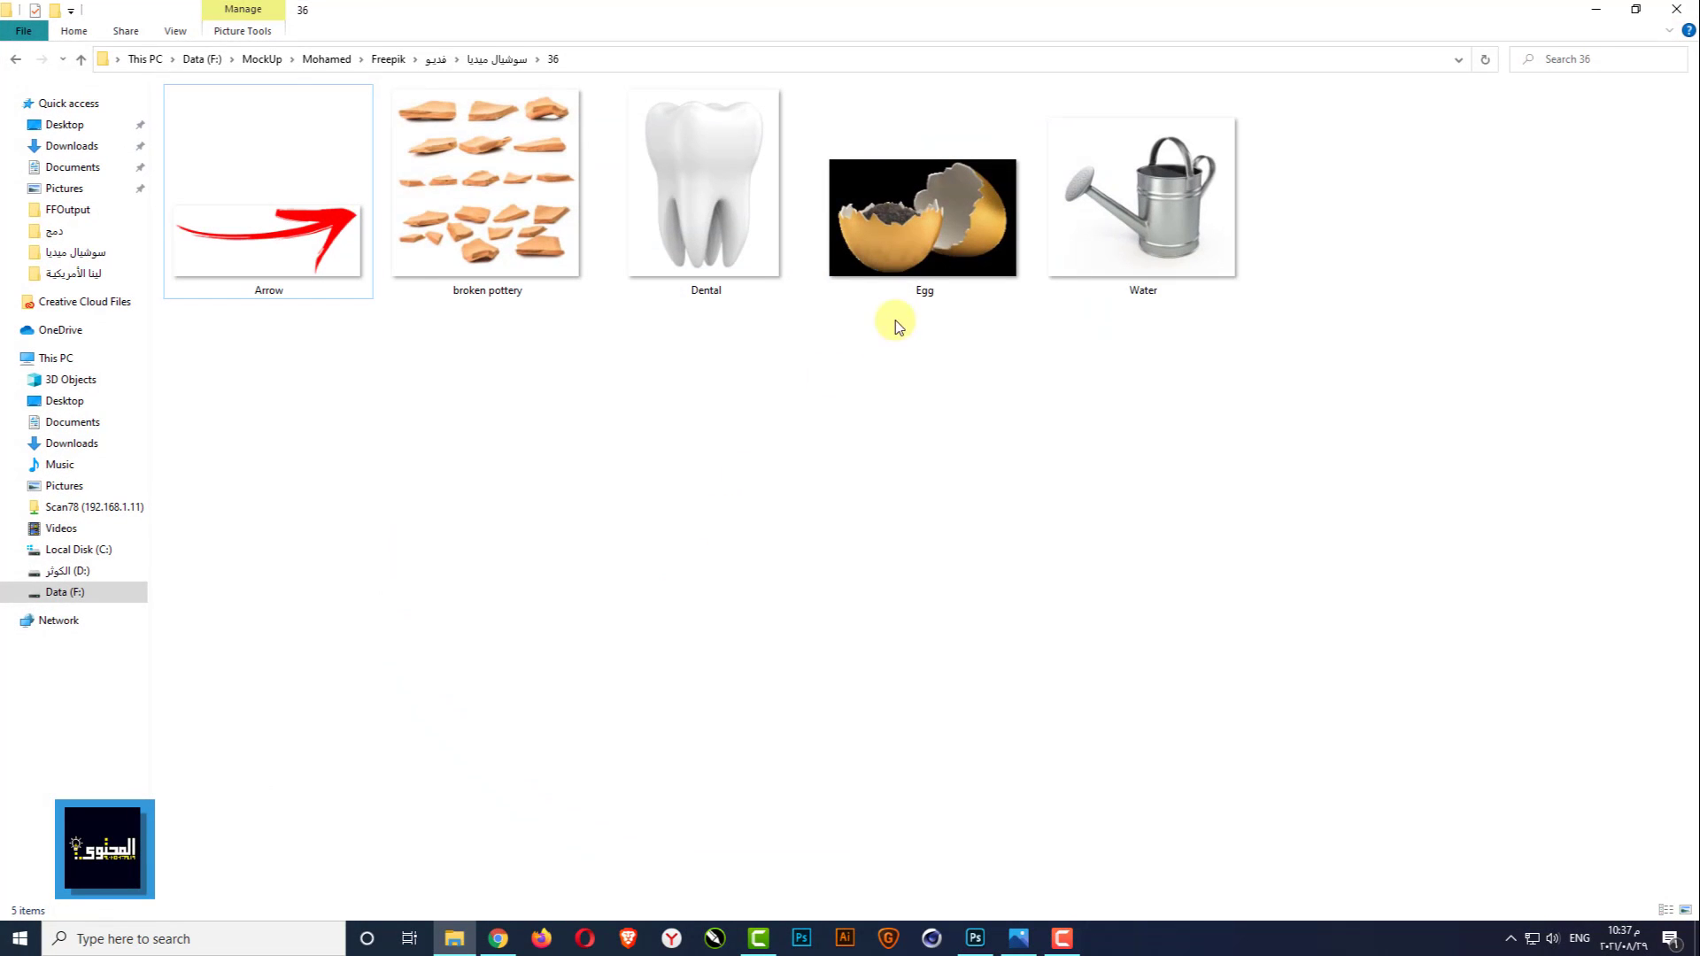
drag(903, 283, 791, 664)
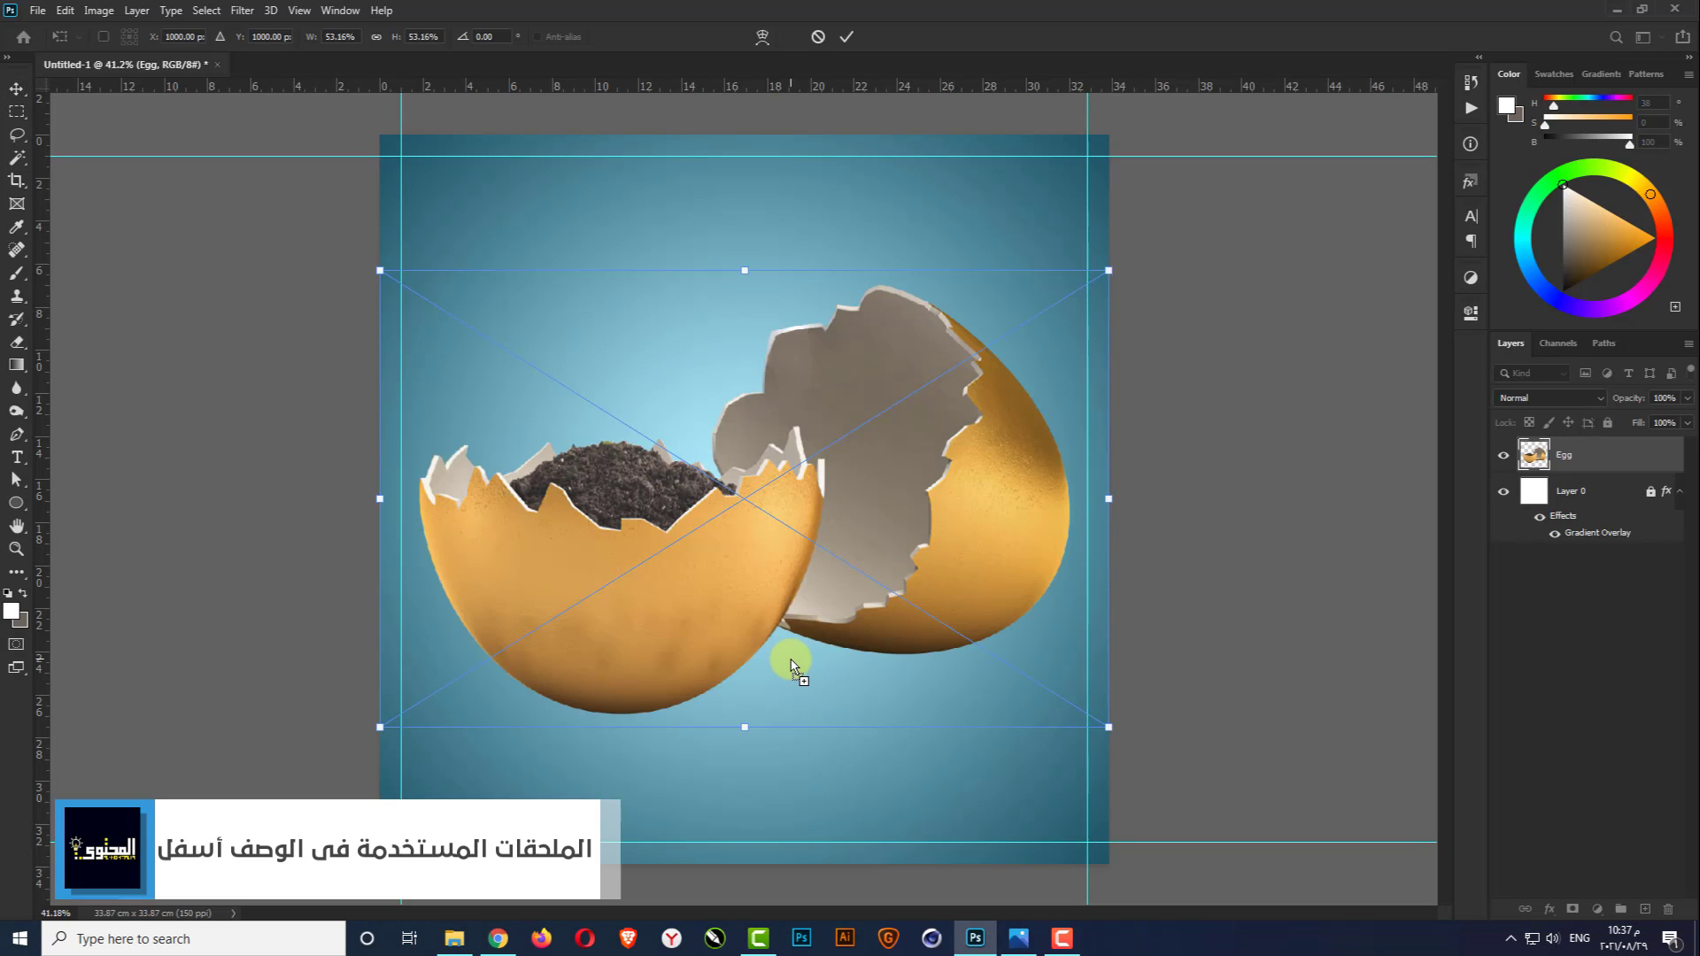
drag(1104, 275, 1019, 327)
drag(742, 614, 738, 675)
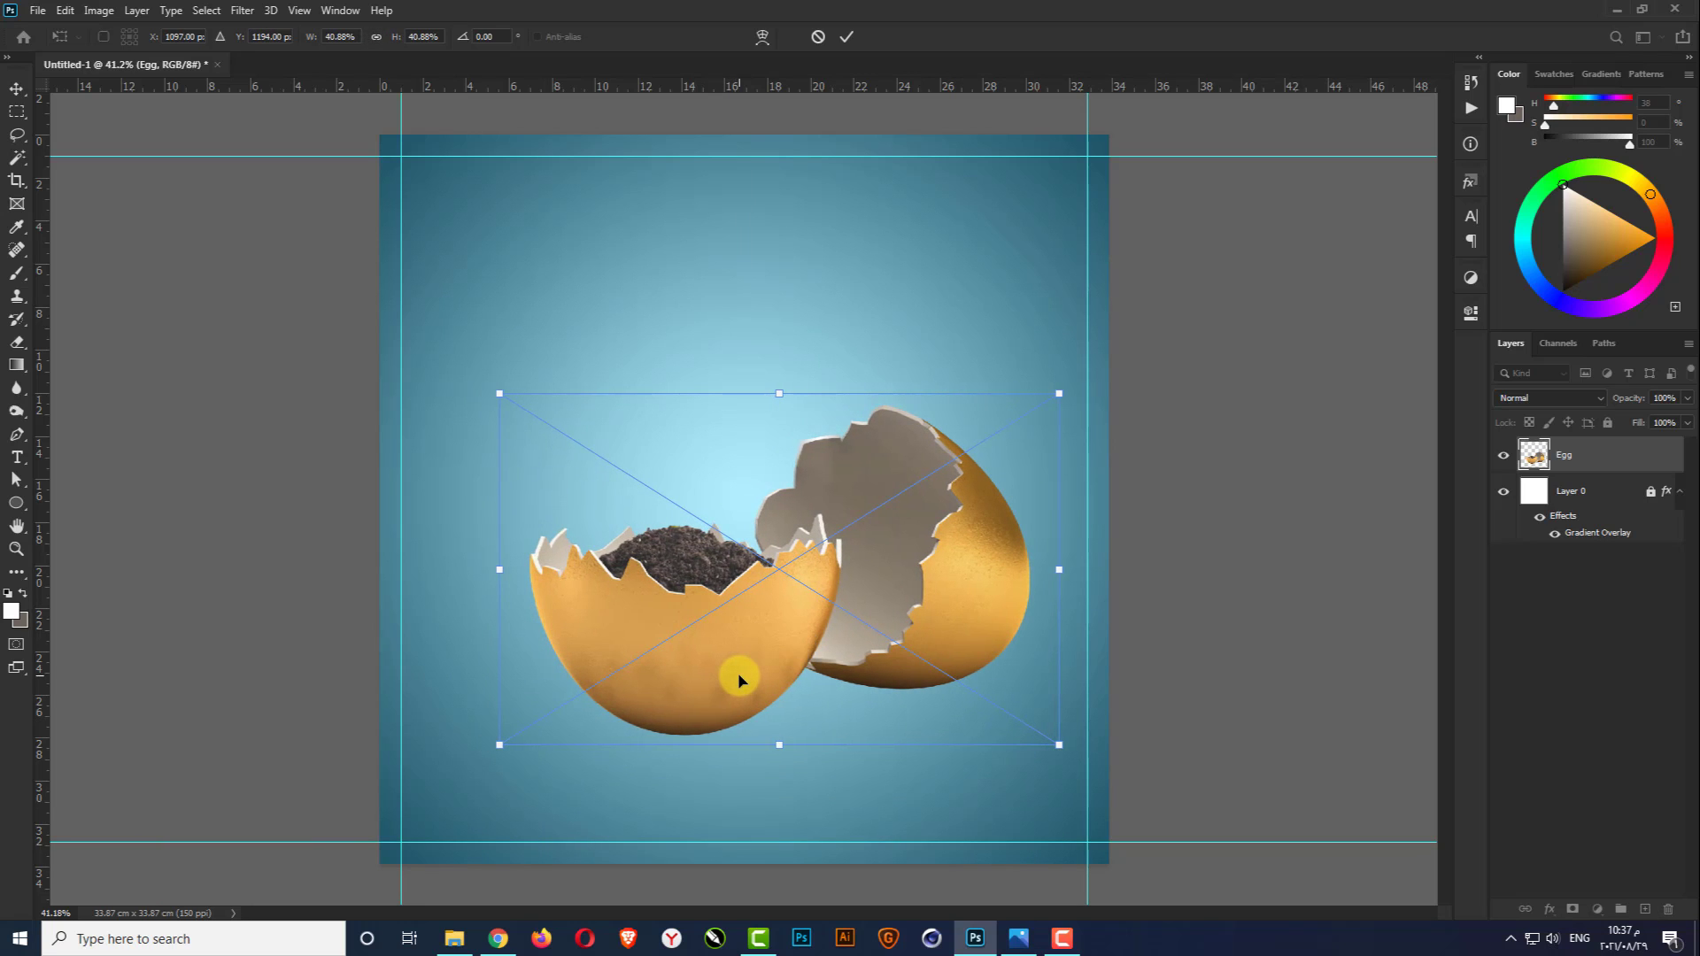
key(Return)
scroll(781, 731, up, 3)
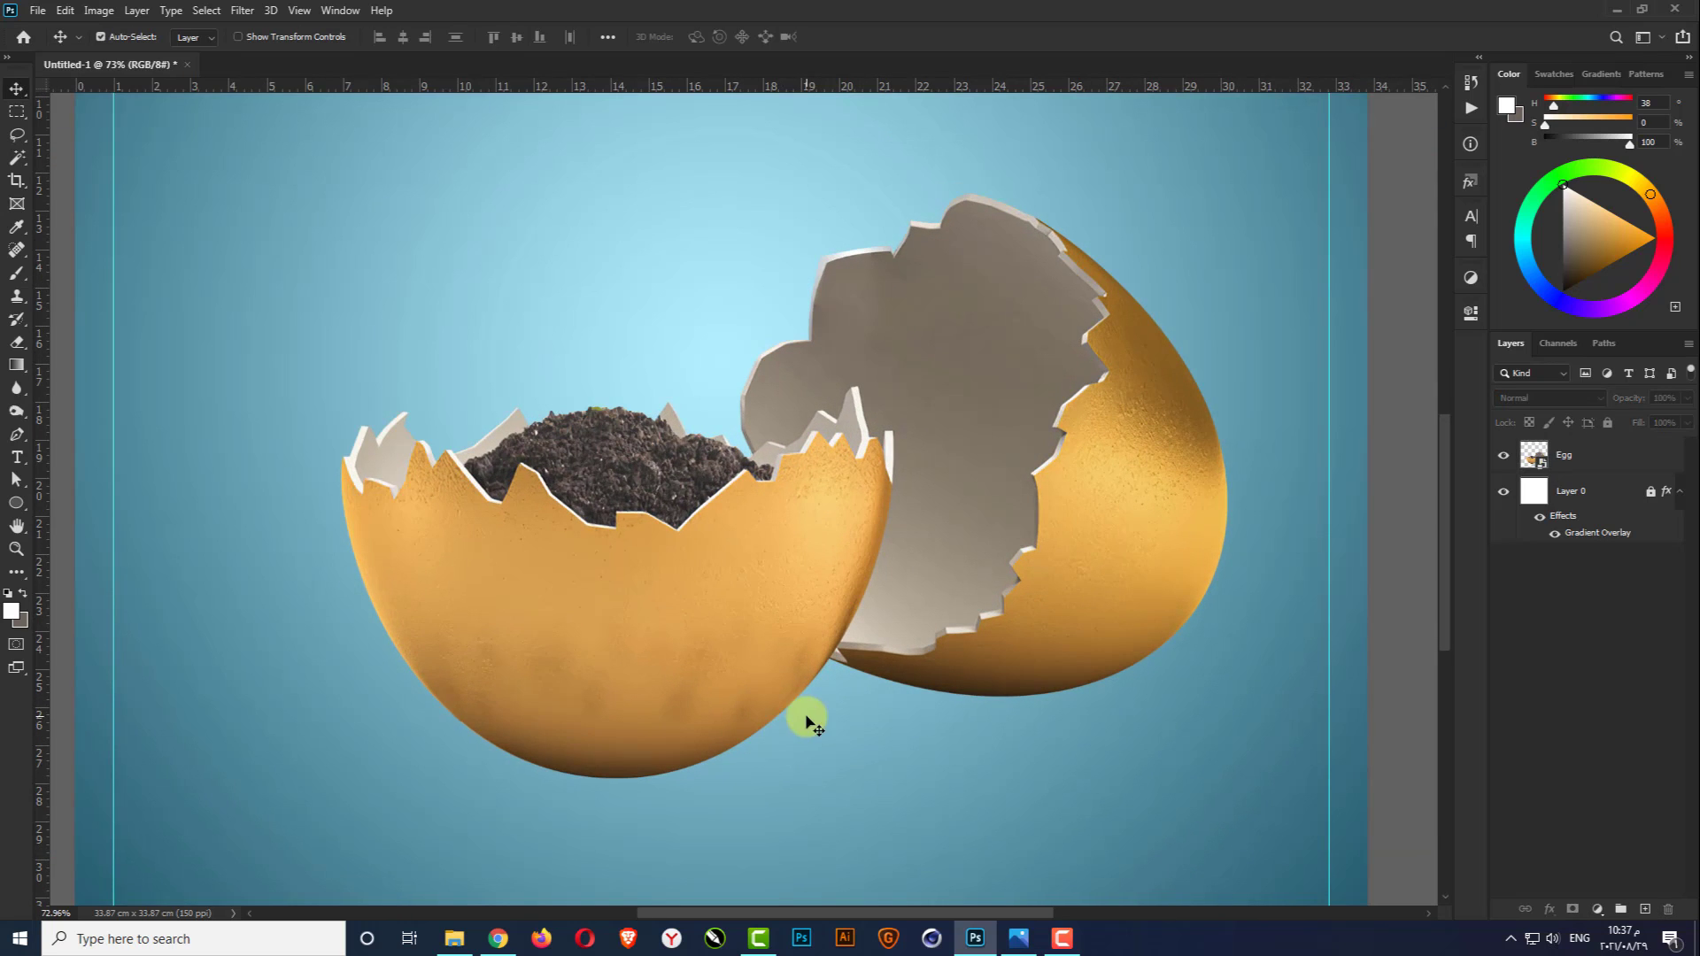
scroll(795, 683, down, 2)
Add a Hue/Saturation adjustment layer above the Egg layer and clip it to the egg
click(753, 647)
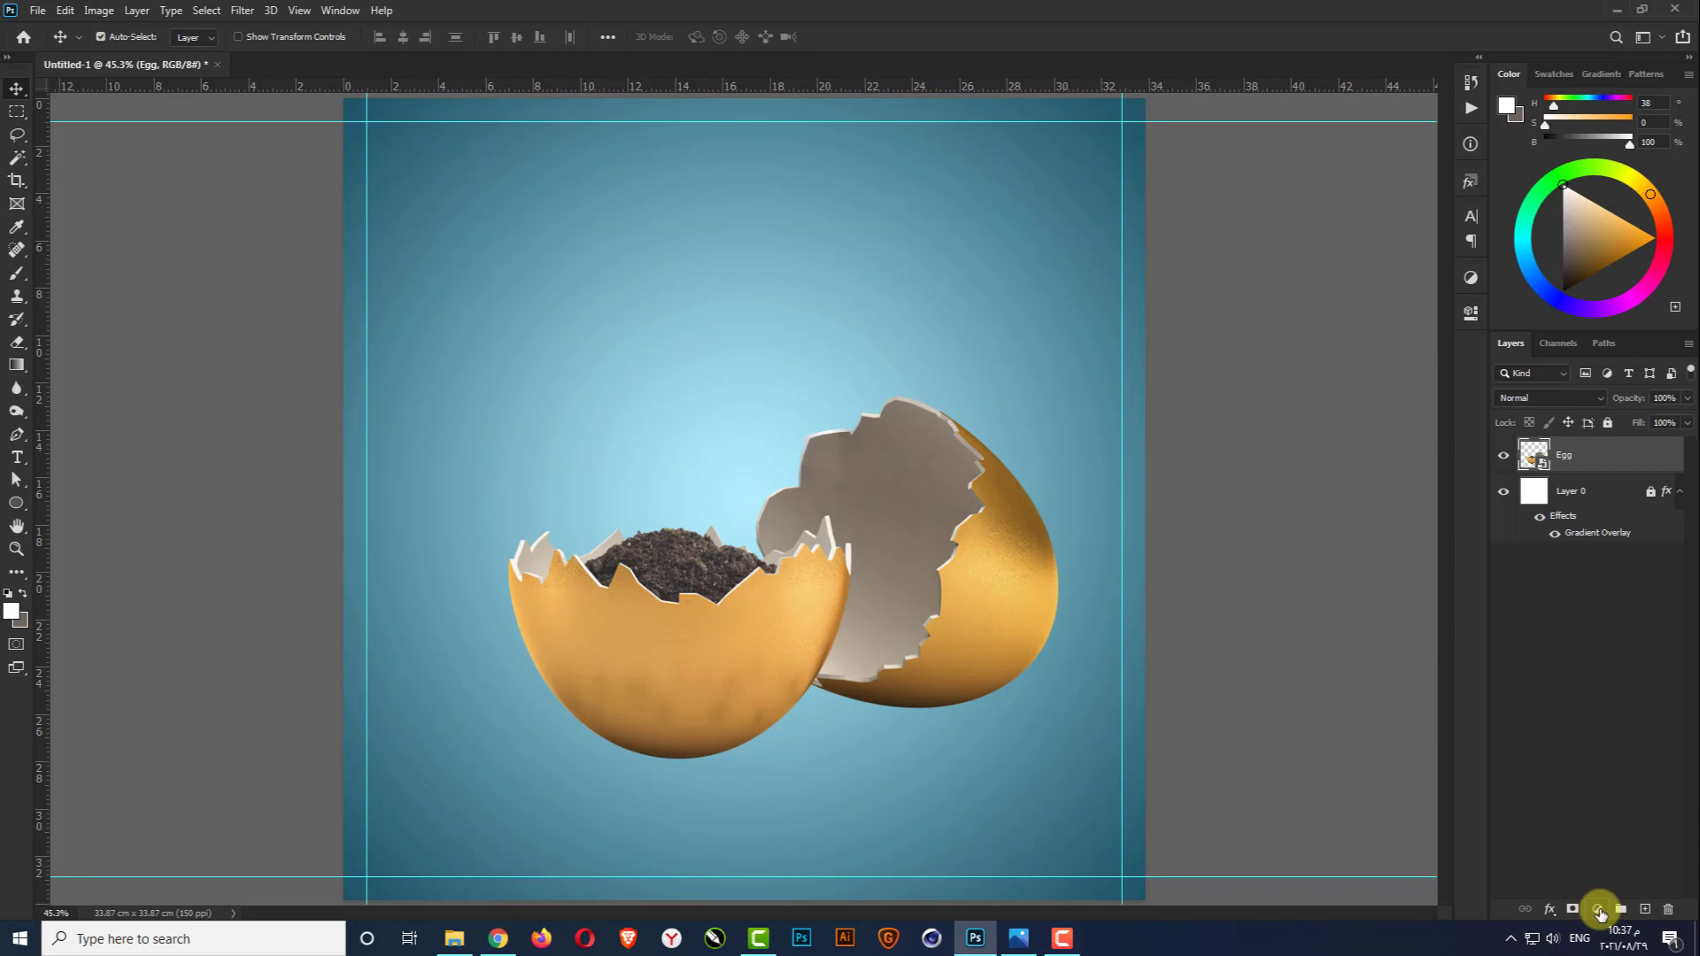
click(1599, 910)
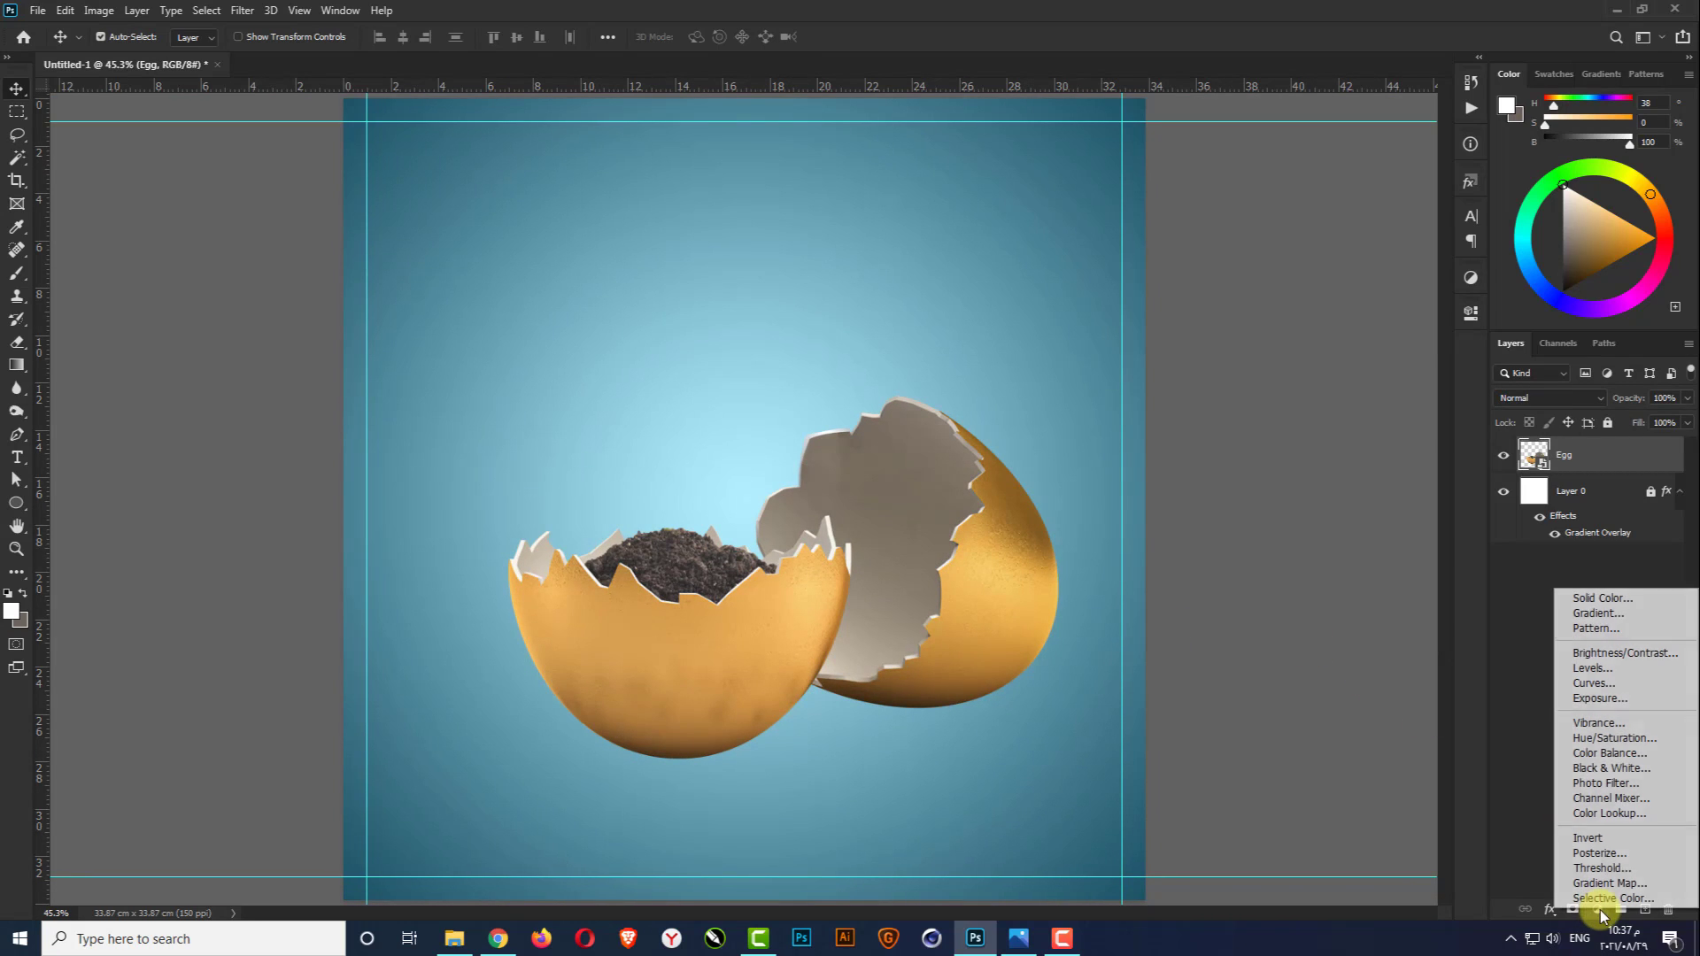
click(1584, 739)
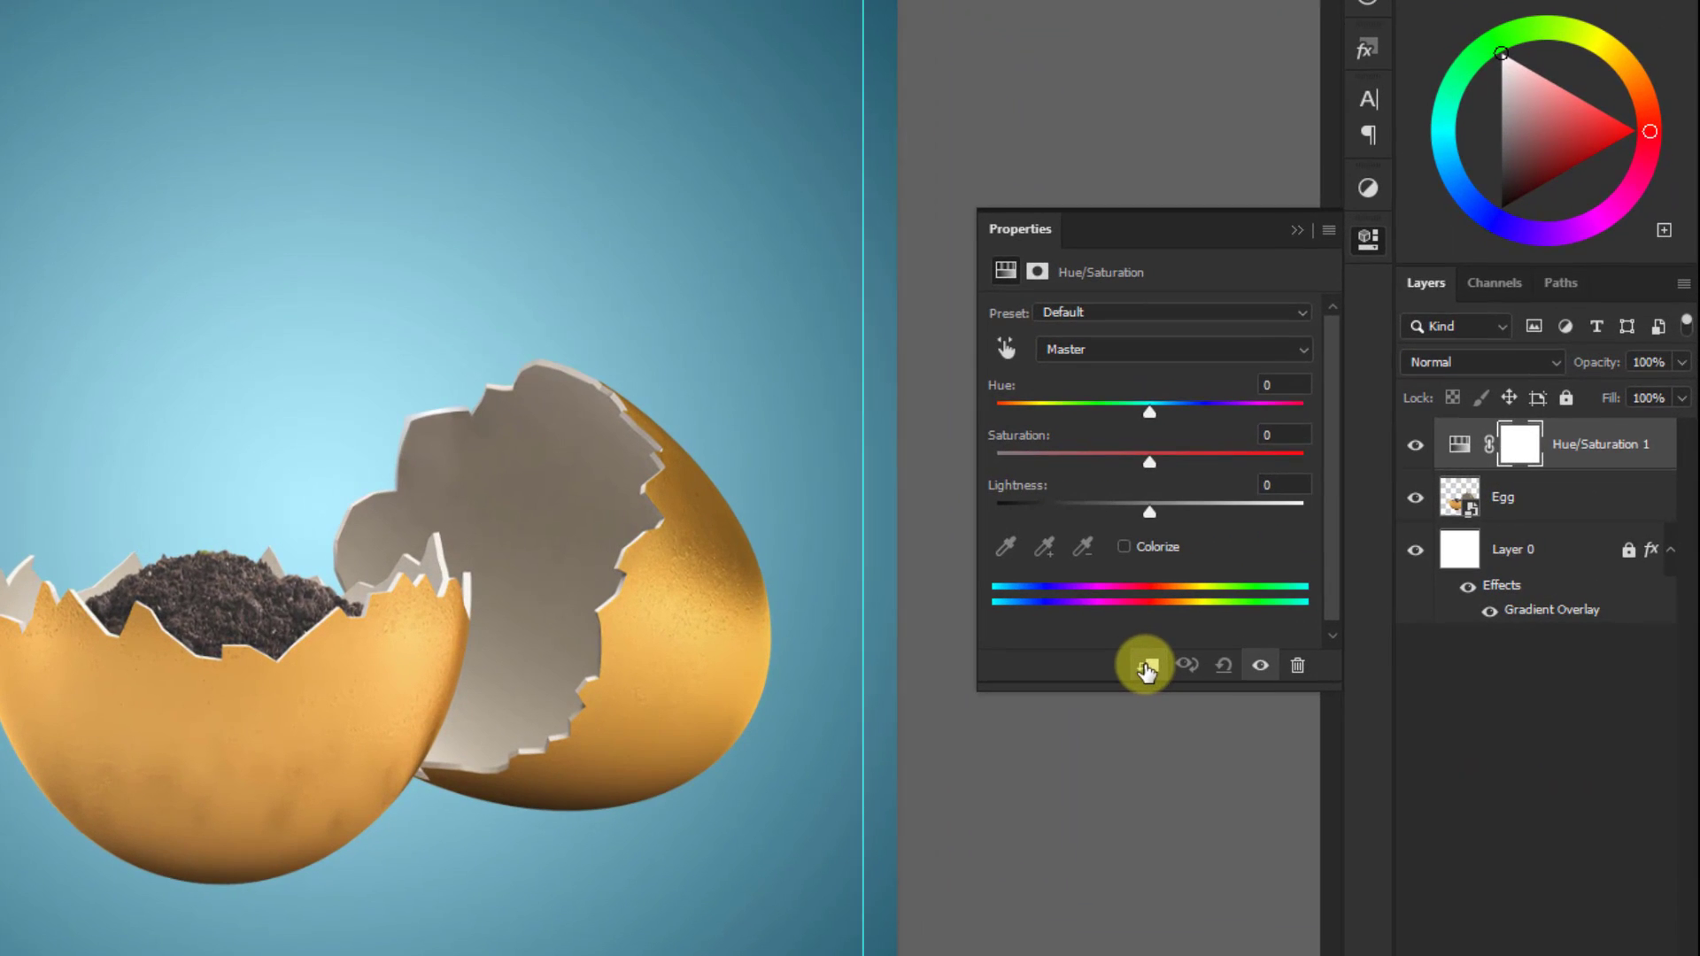
click(1197, 654)
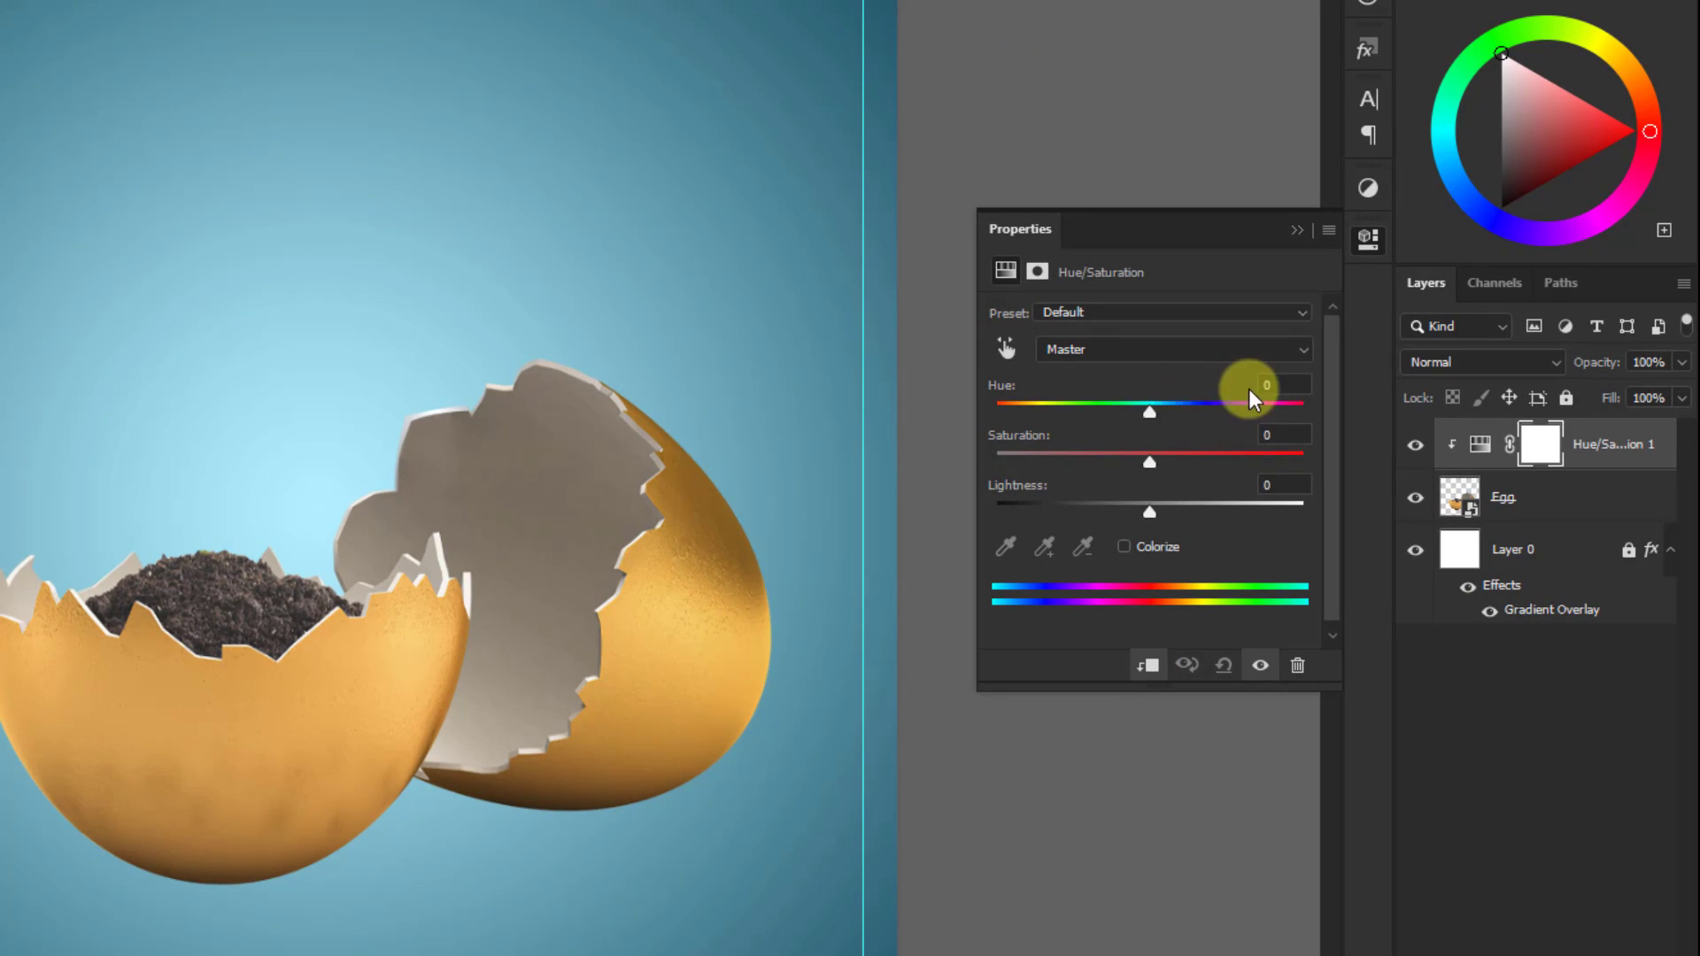
Try a hue of +165 and a saturation of -90 on the egg's Hue/Saturation adjustment
click(1281, 384)
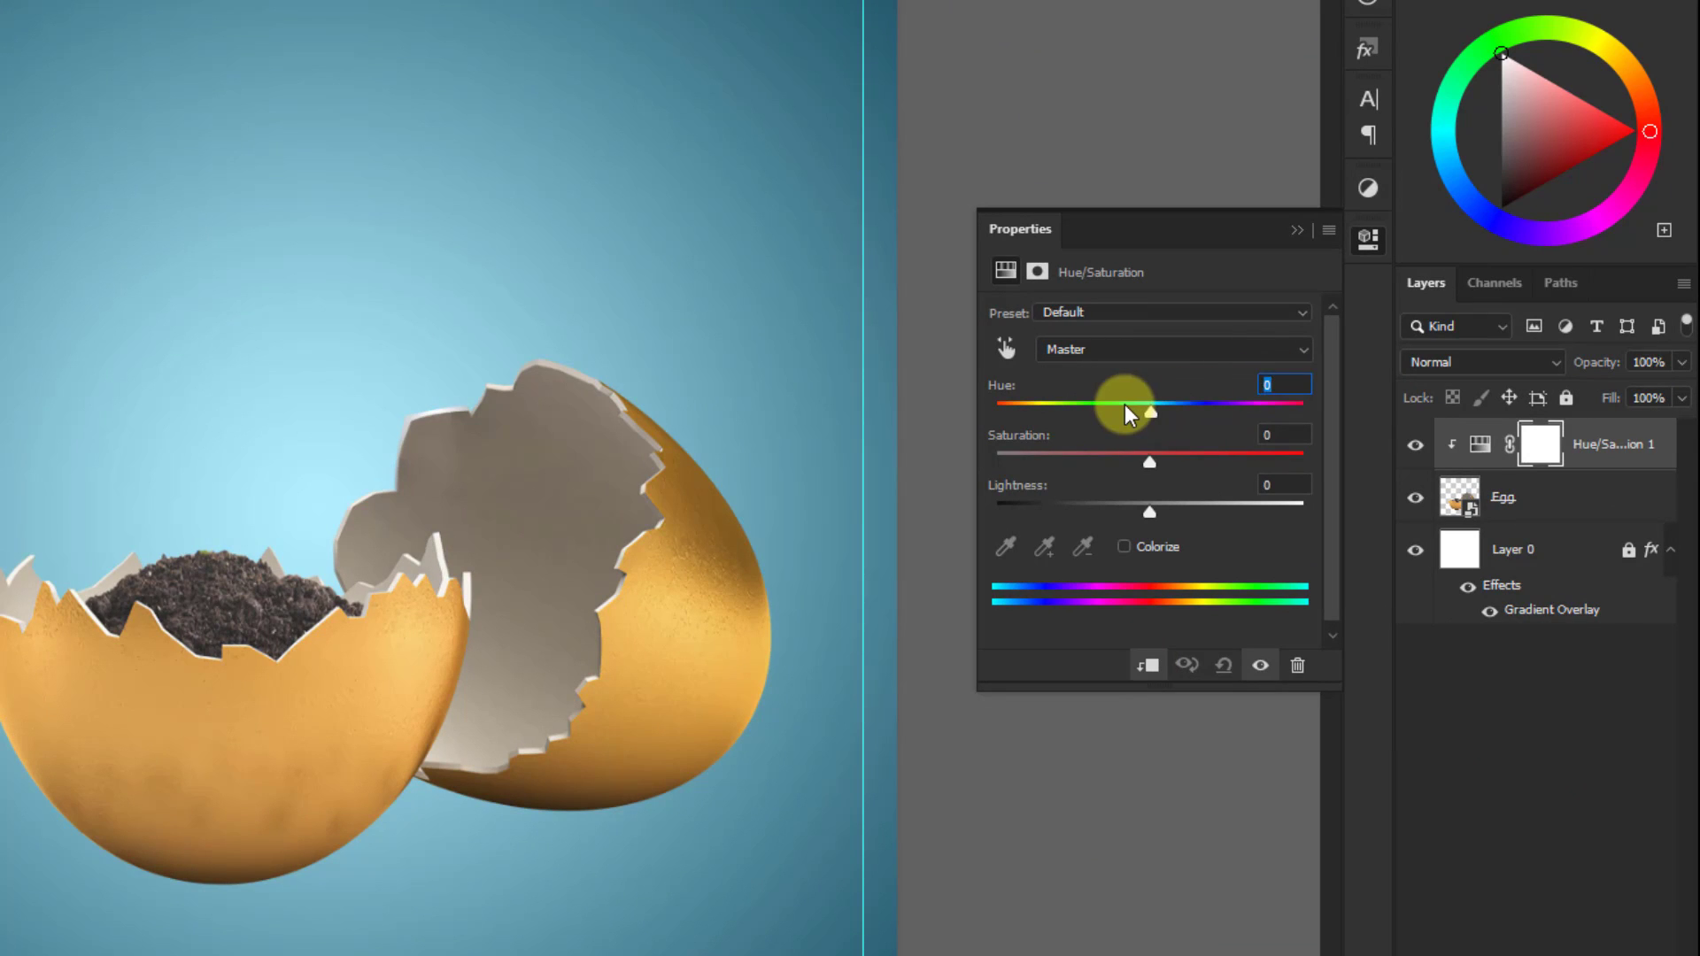
text(165)
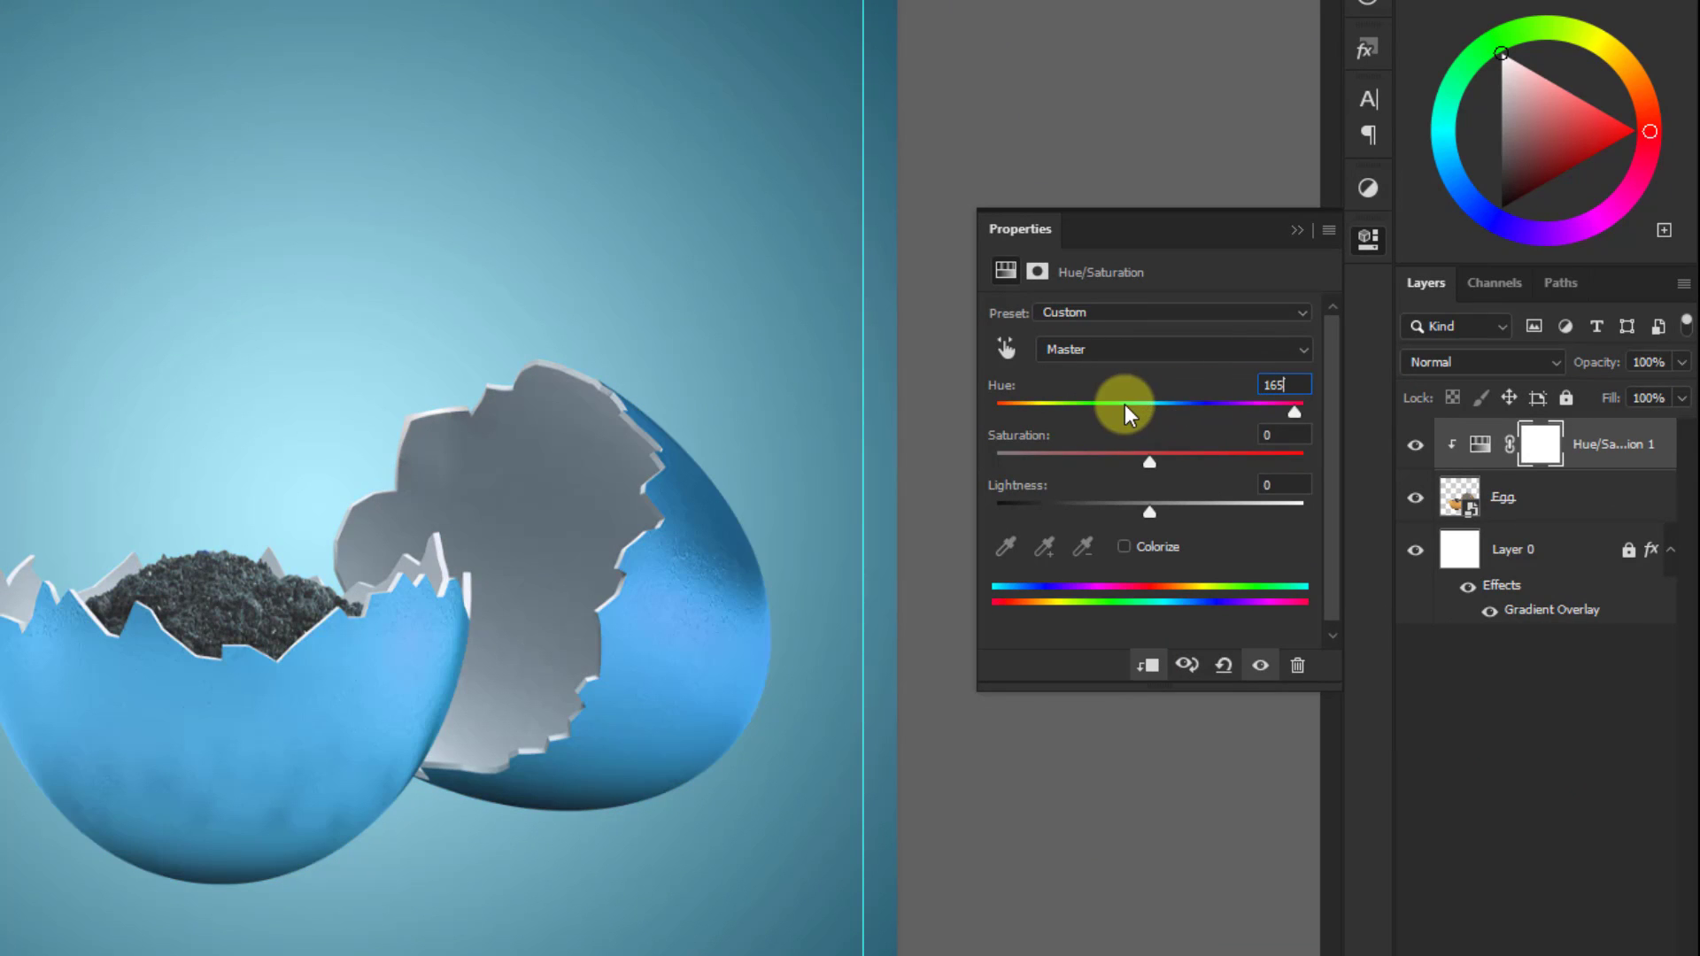
drag(1146, 464, 1008, 444)
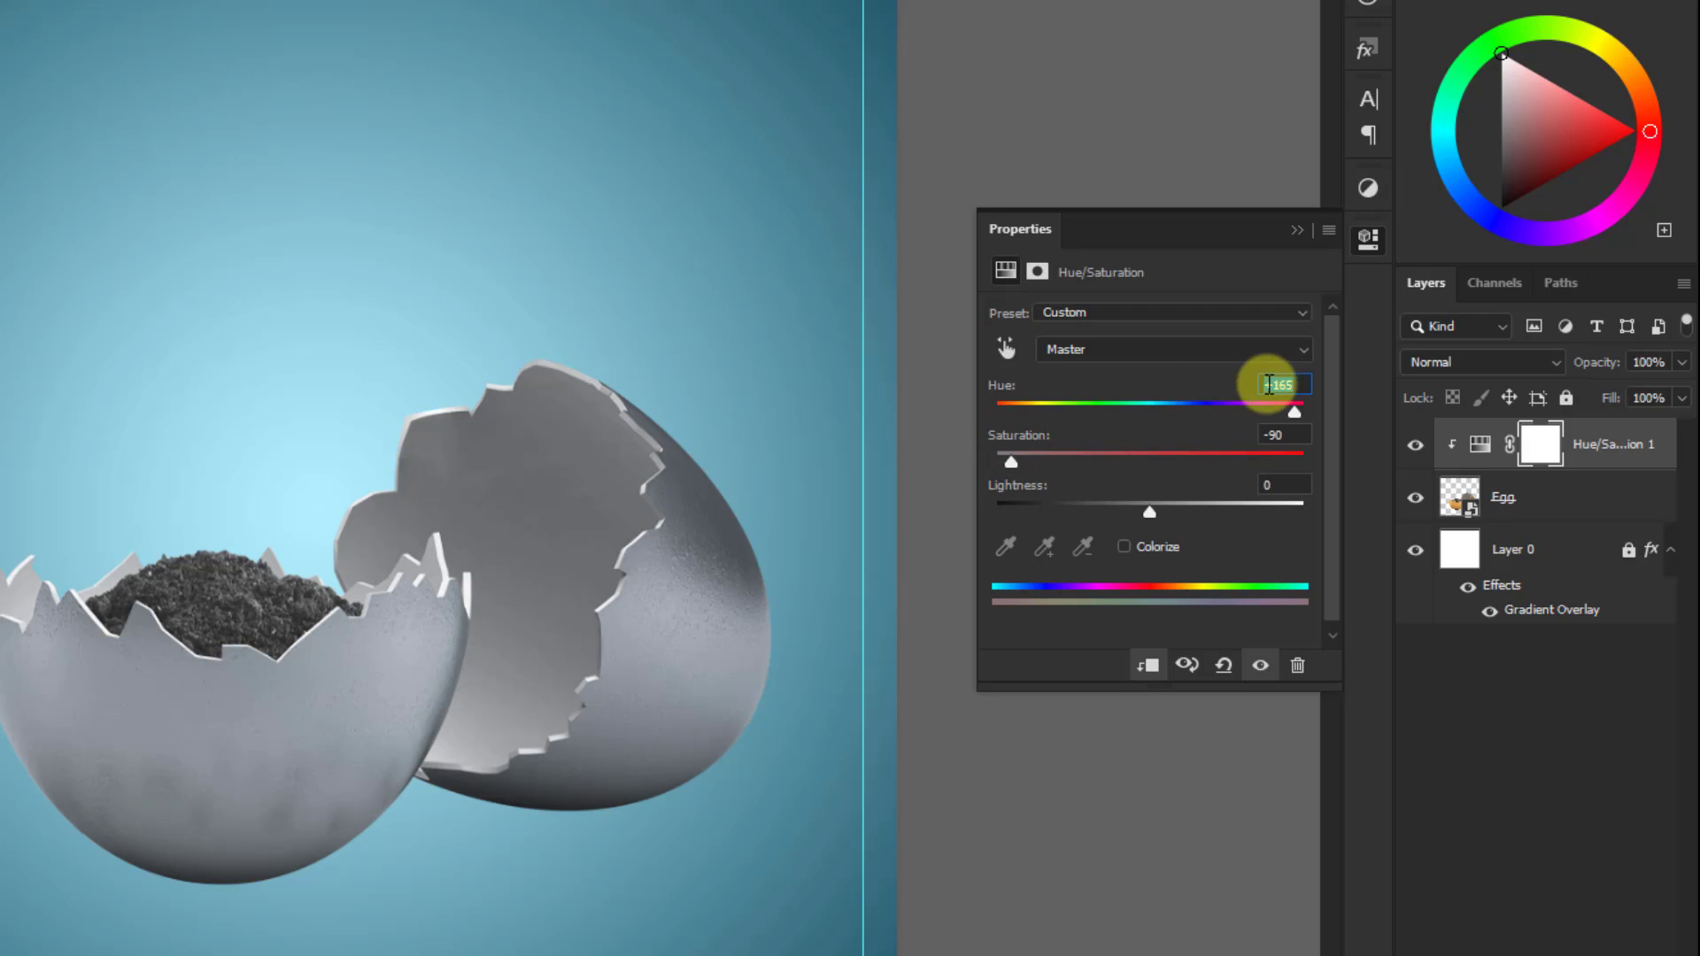
Set the egg's Hue/Saturation adjustment to hue +160, saturation -80 and lightness +5
text(160)
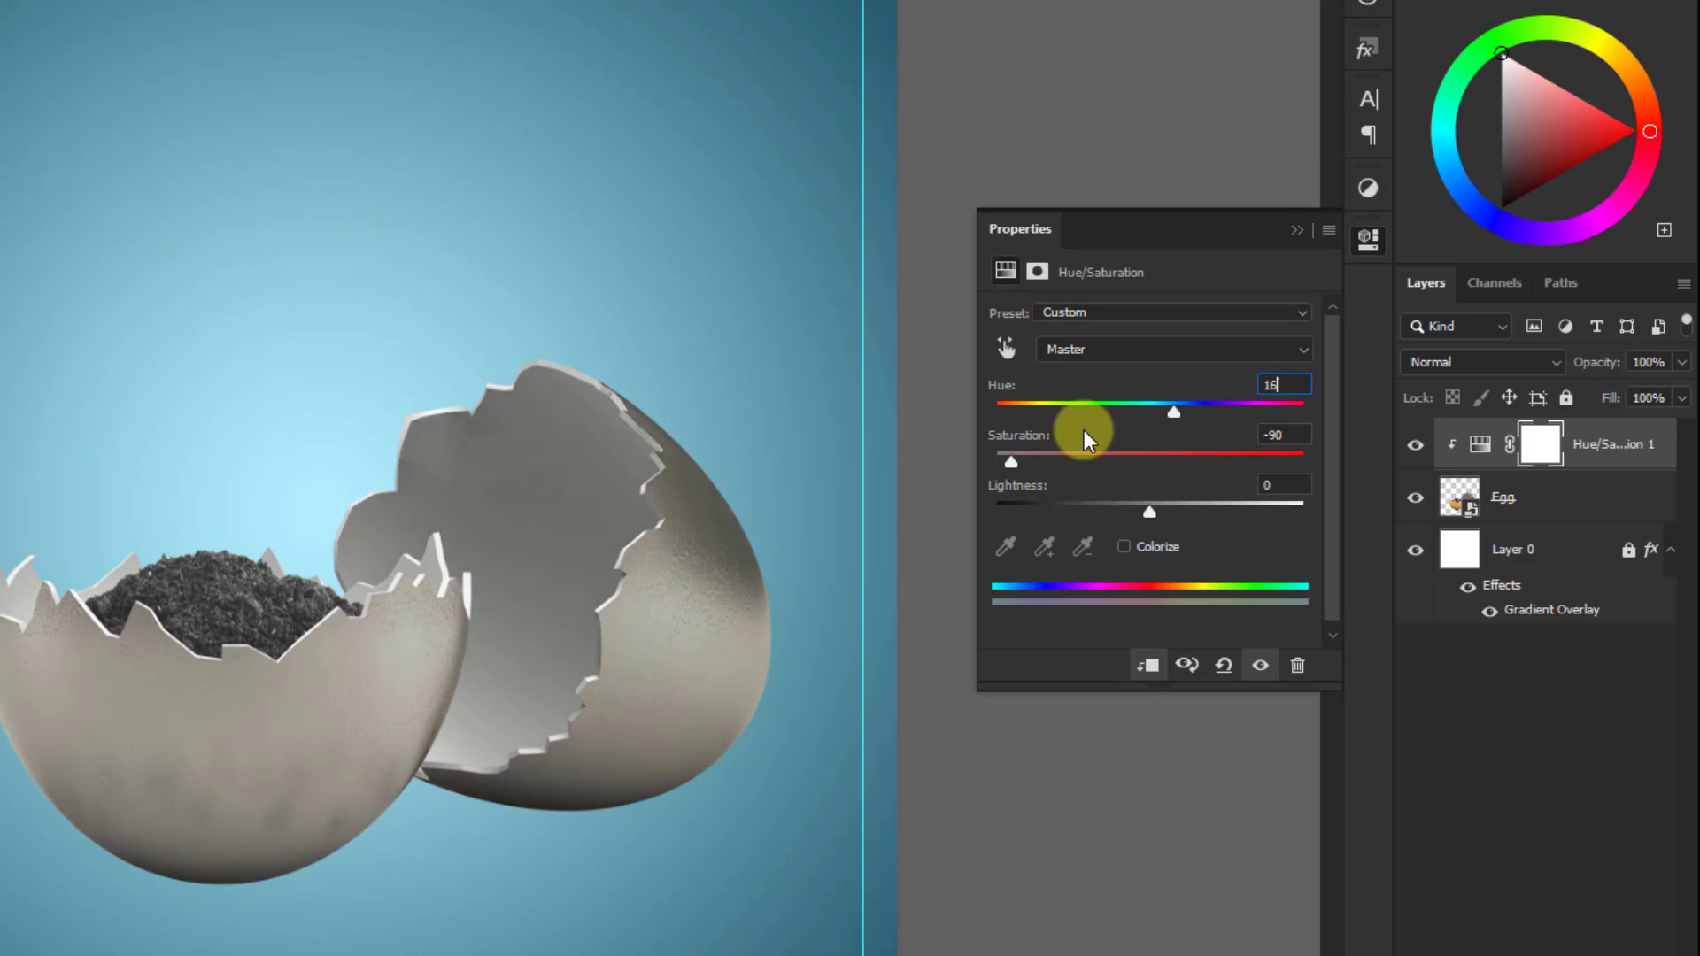
click(1287, 435)
text(-80)
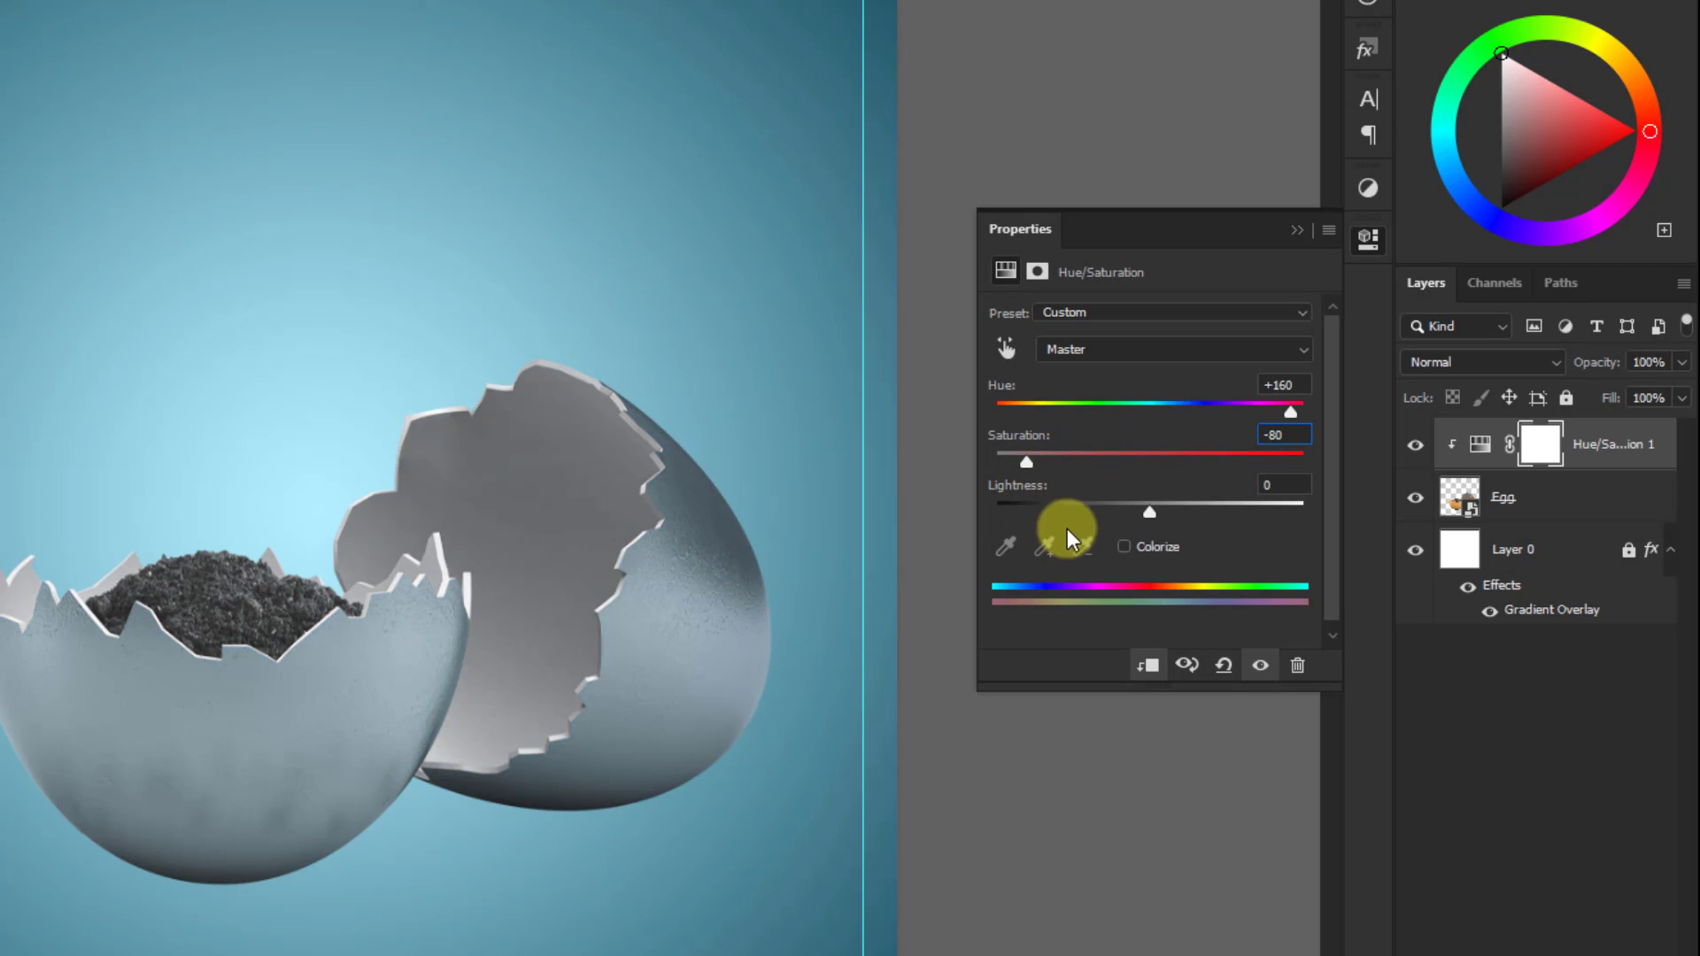
drag(1150, 514, 1162, 510)
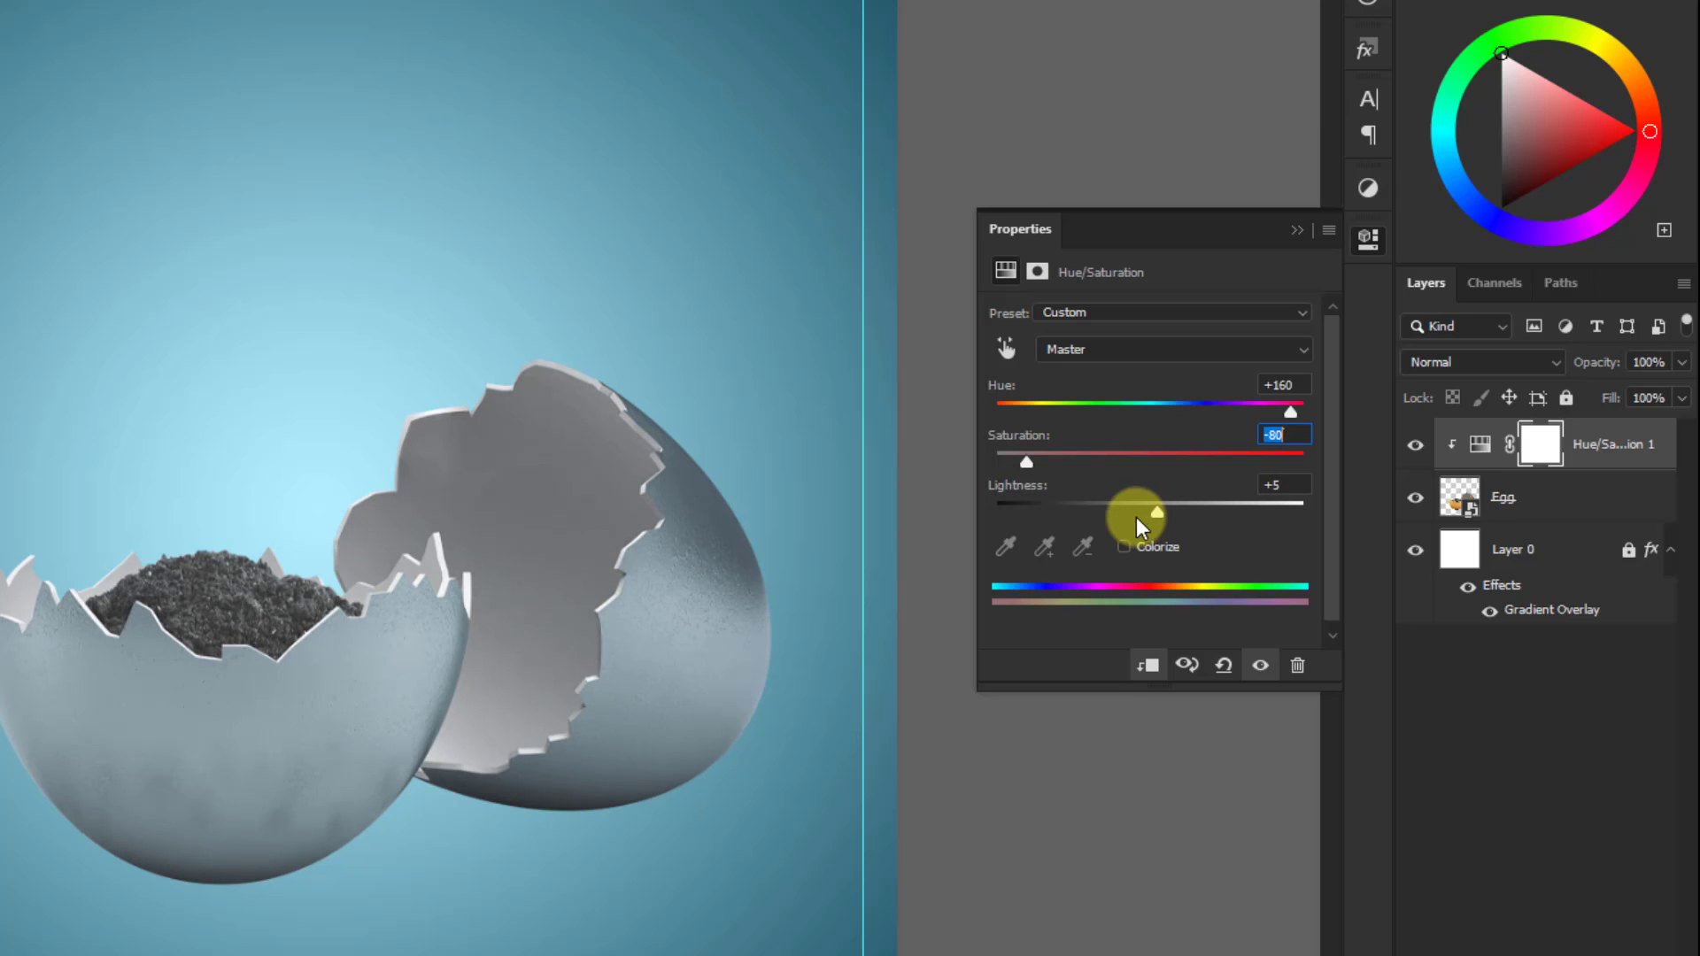
click(1294, 231)
Add a Curves adjustment directly above the Egg layer and shape a mild S-curve with darker shadows and brighter highlights
click(1541, 506)
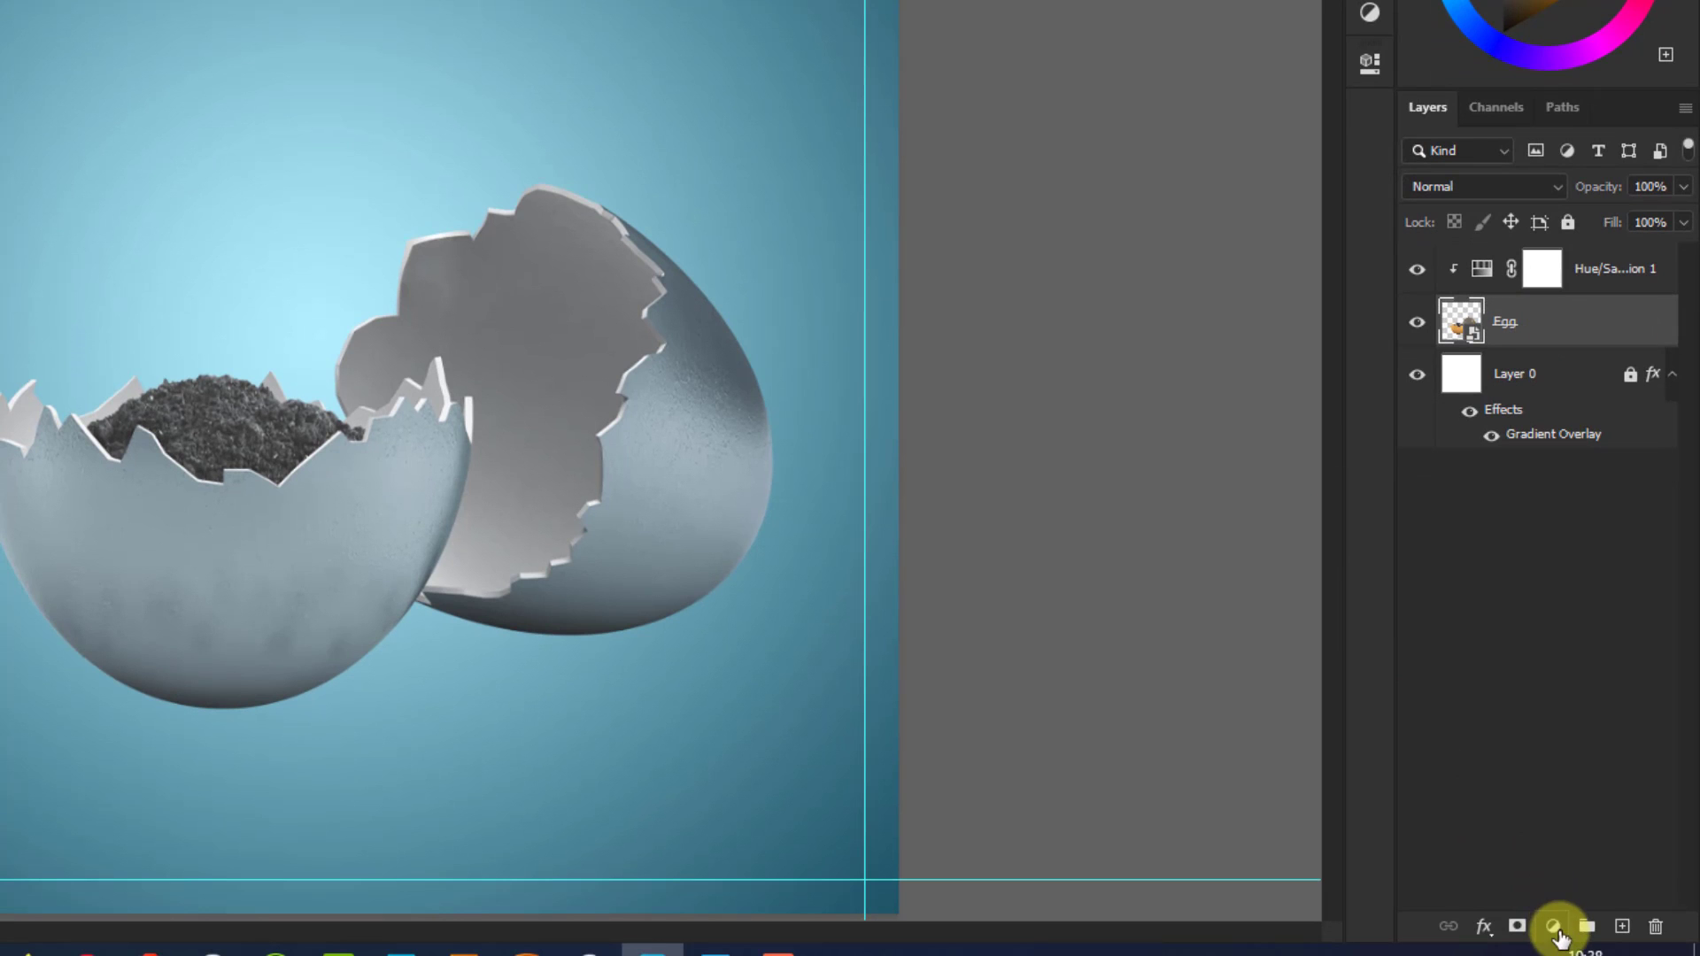
click(1557, 932)
click(1560, 607)
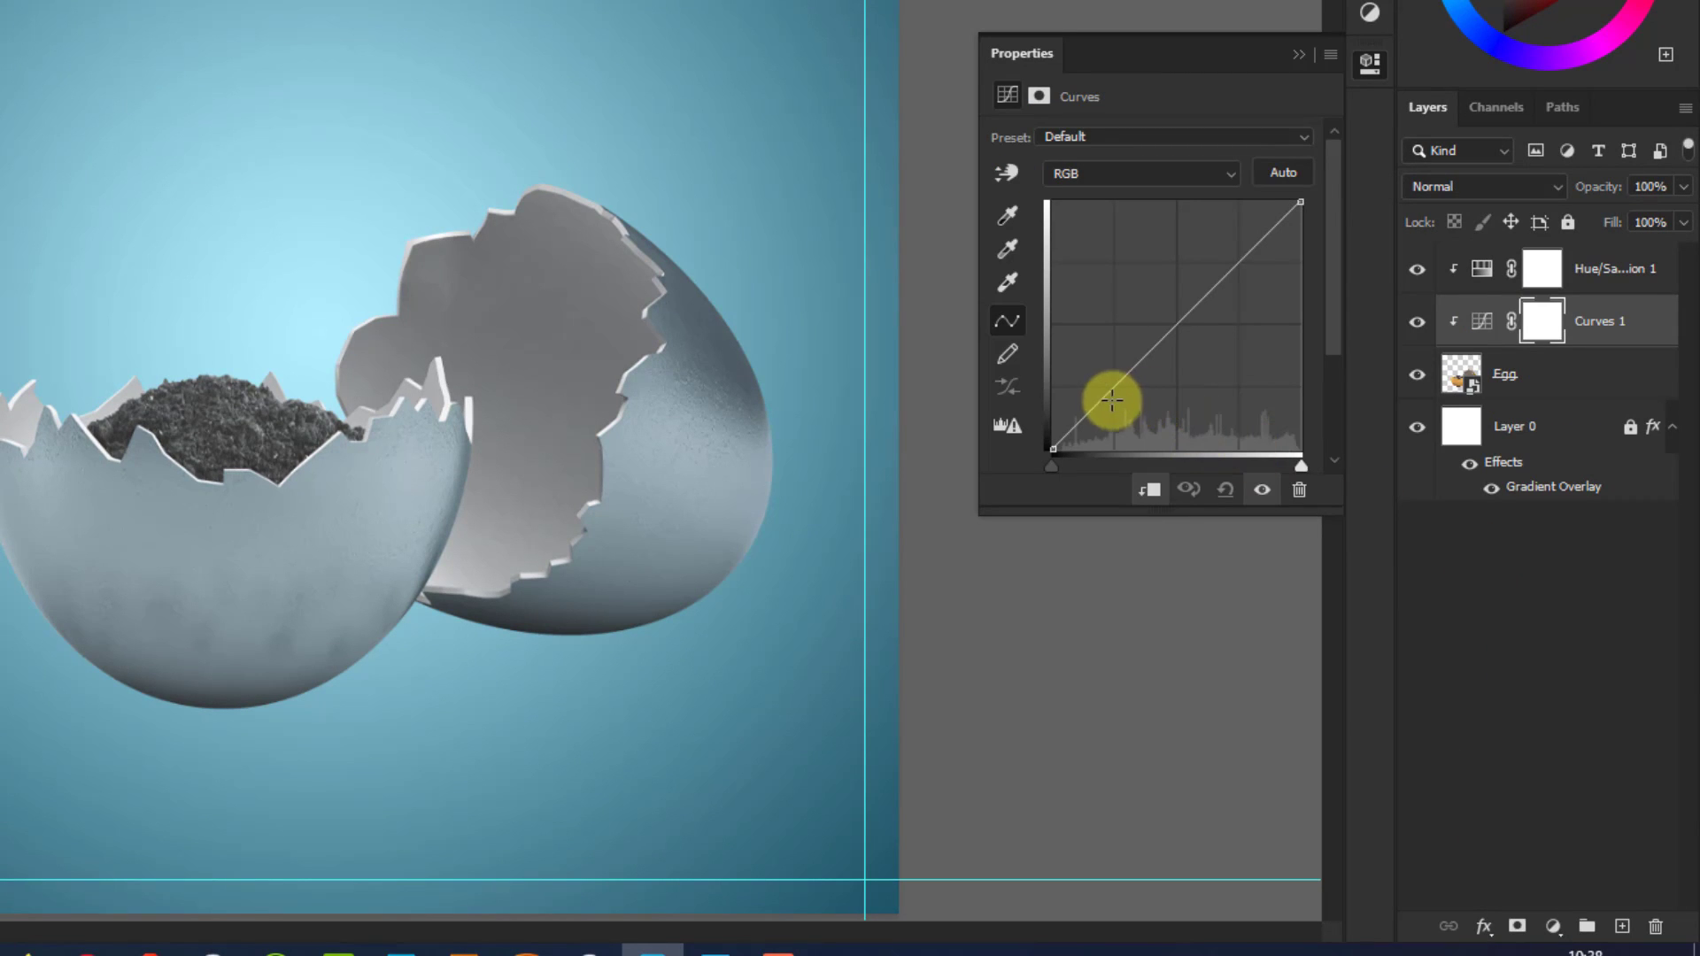
drag(1108, 398, 1125, 396)
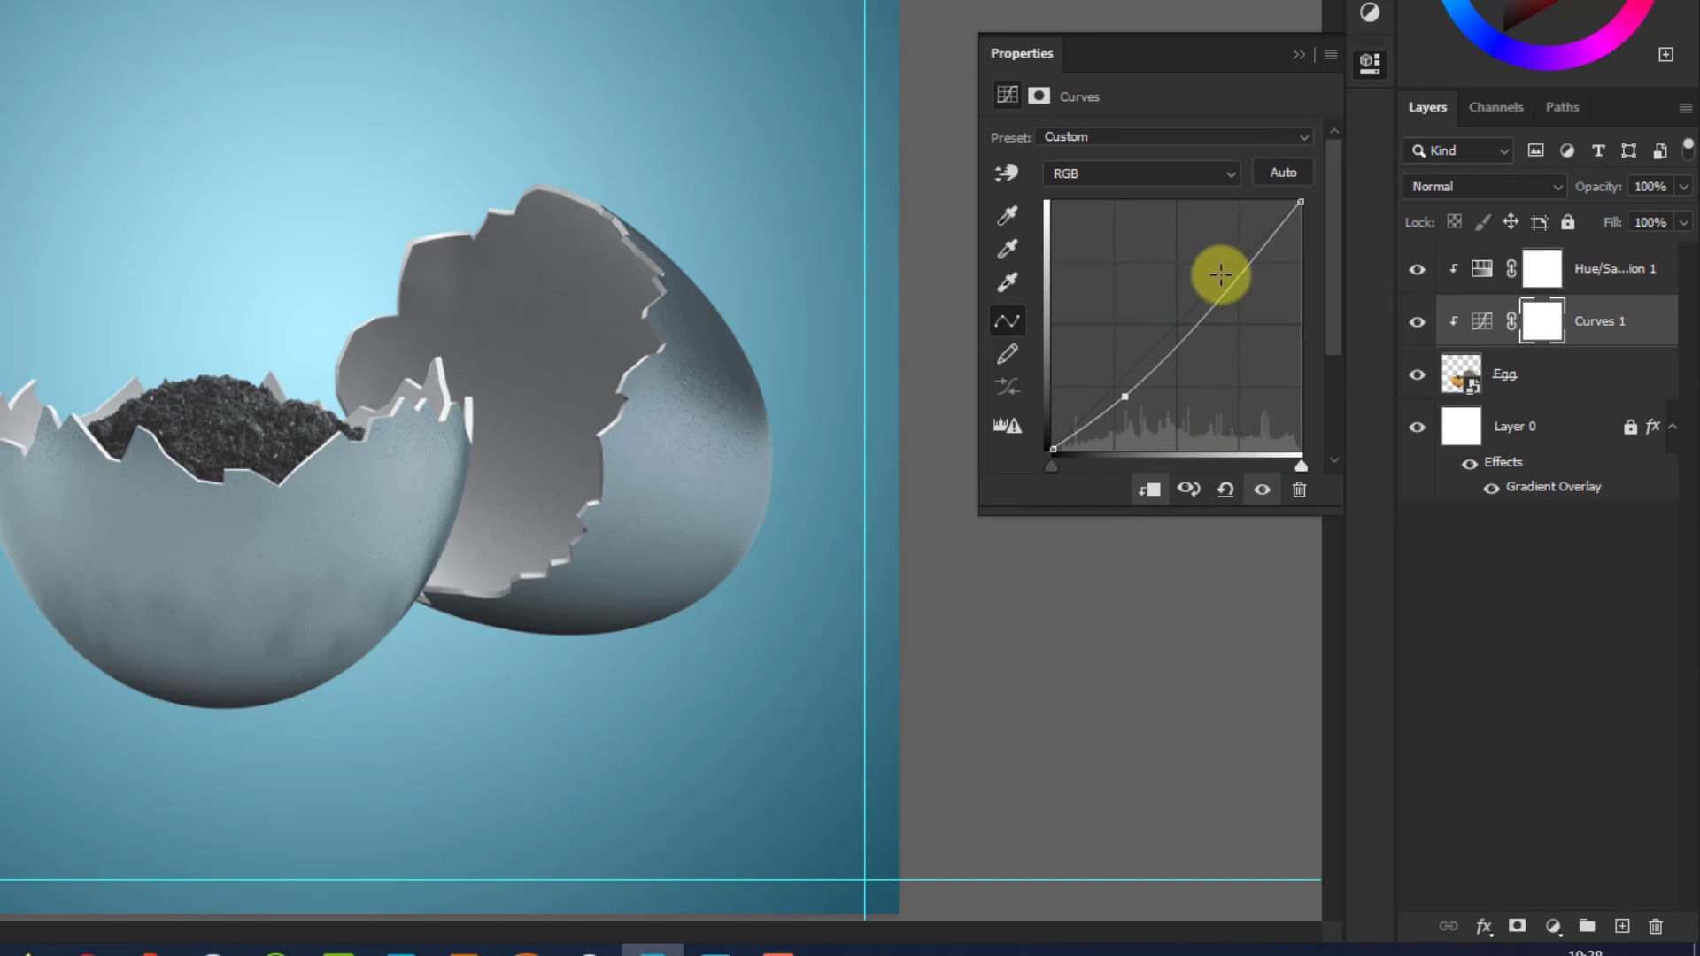
drag(1237, 274, 1230, 265)
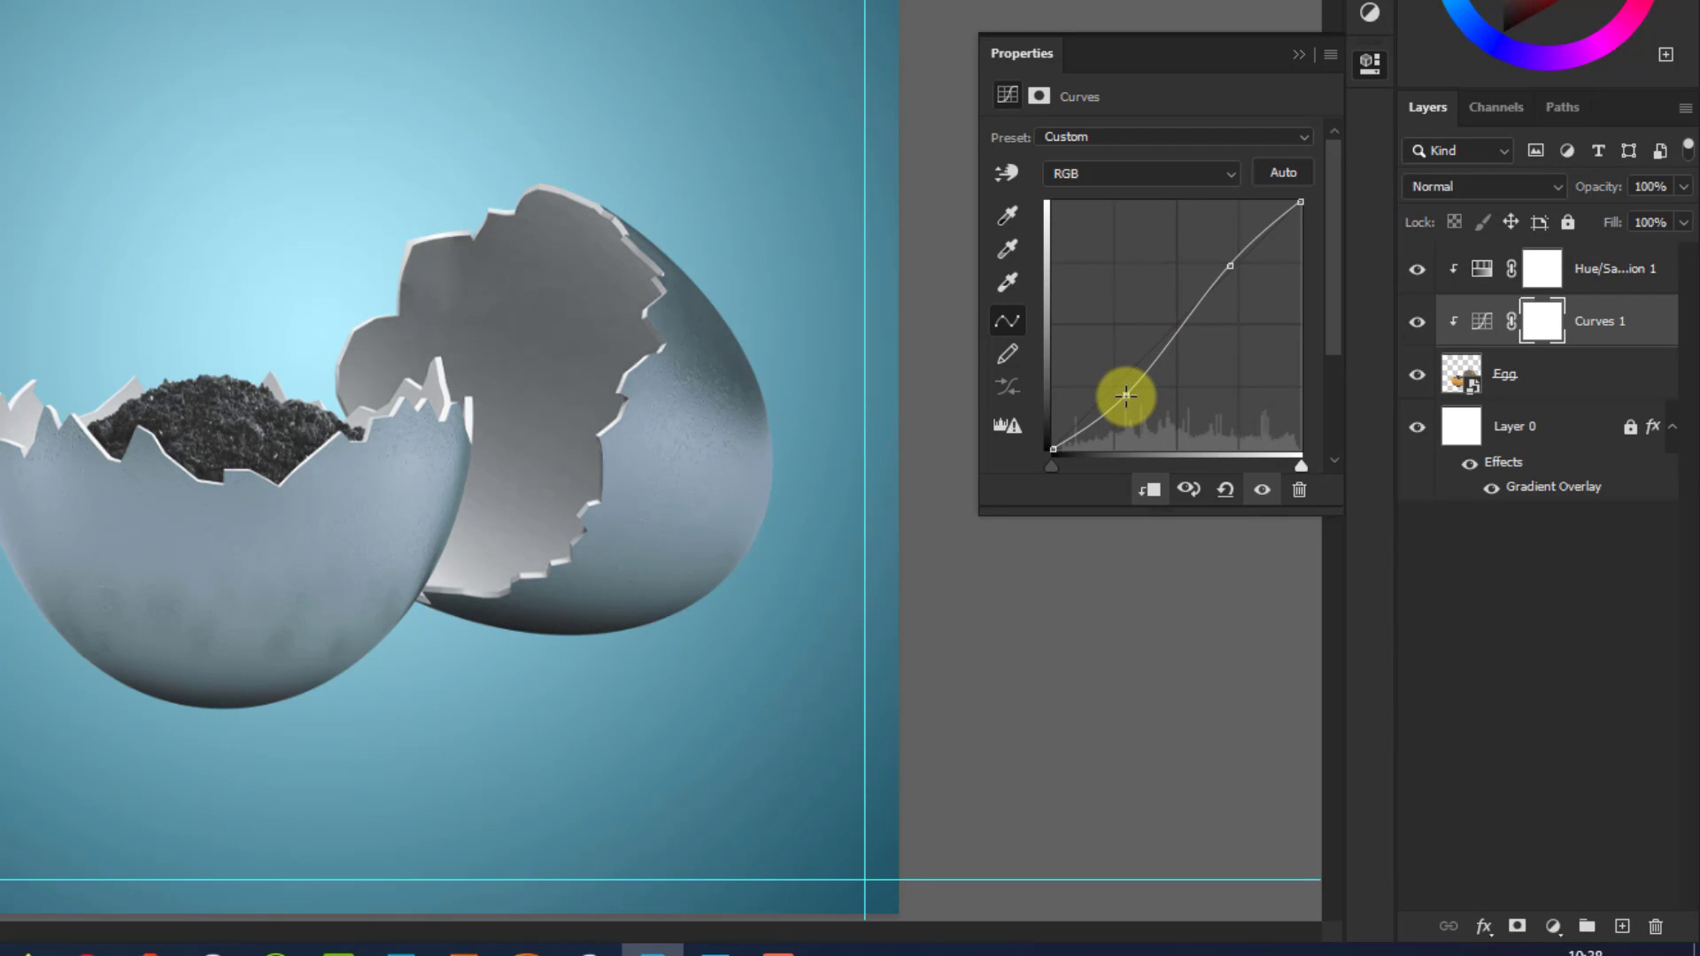
drag(1126, 396, 1127, 392)
click(1299, 55)
click(1178, 376)
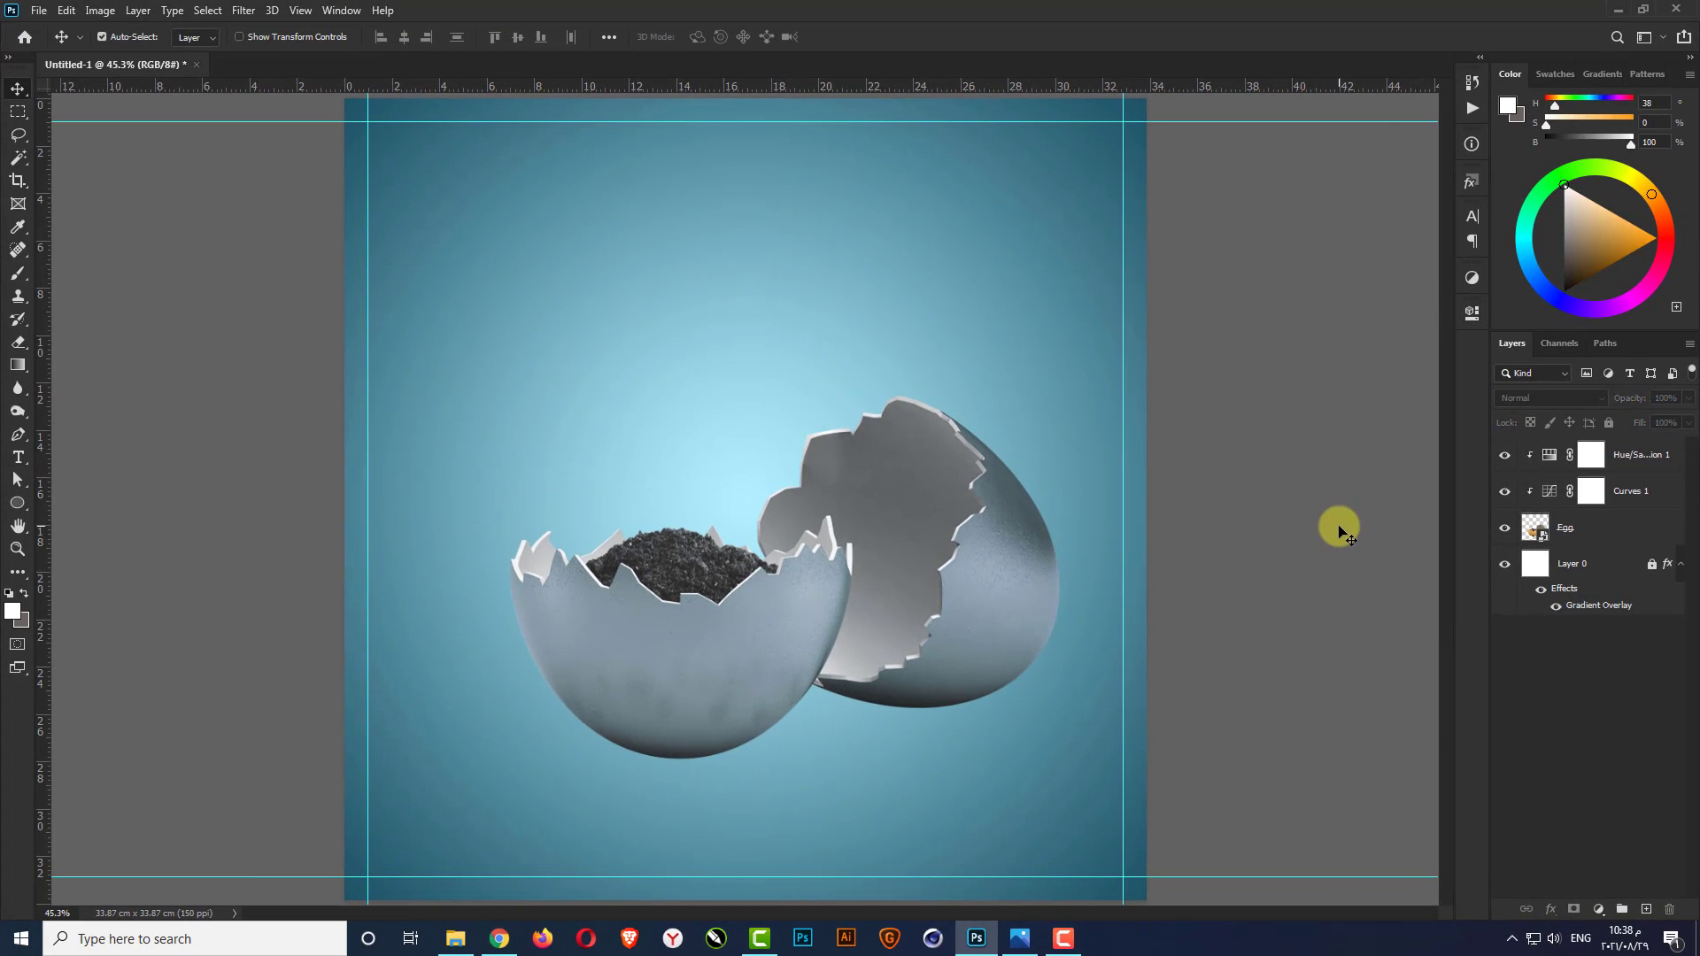
Create a new layer above Layer 0 and set up a horizontally flattened soft round brush, 600 px with 0% hardness
click(1590, 565)
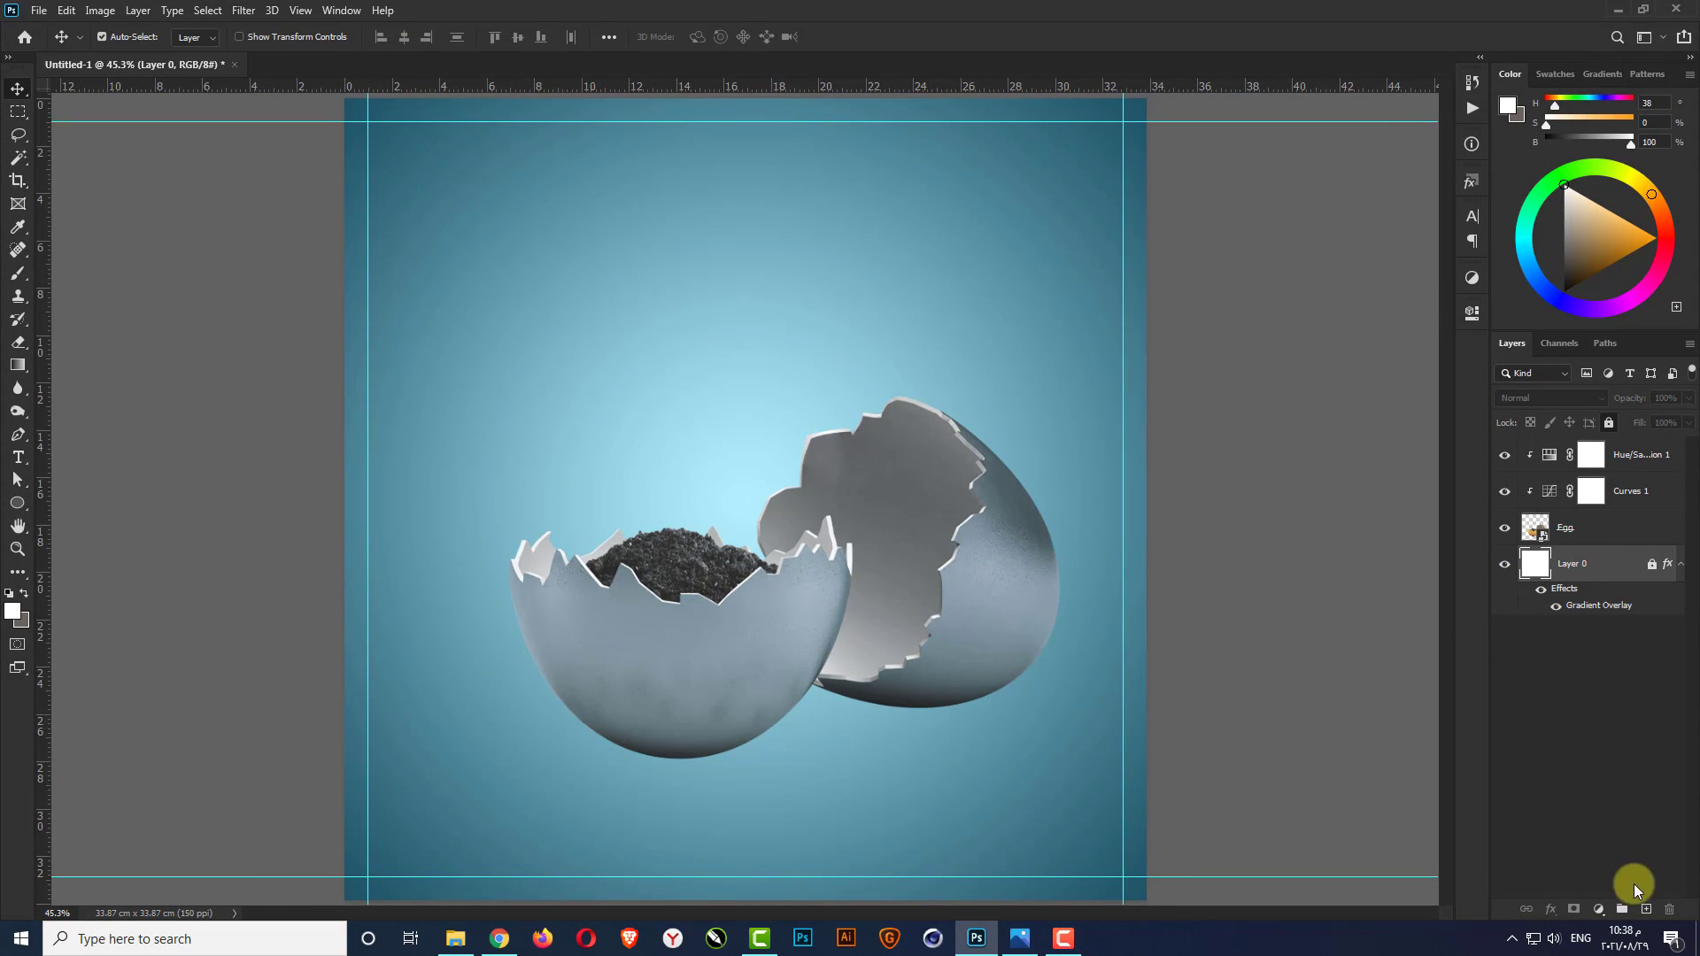
click(1647, 909)
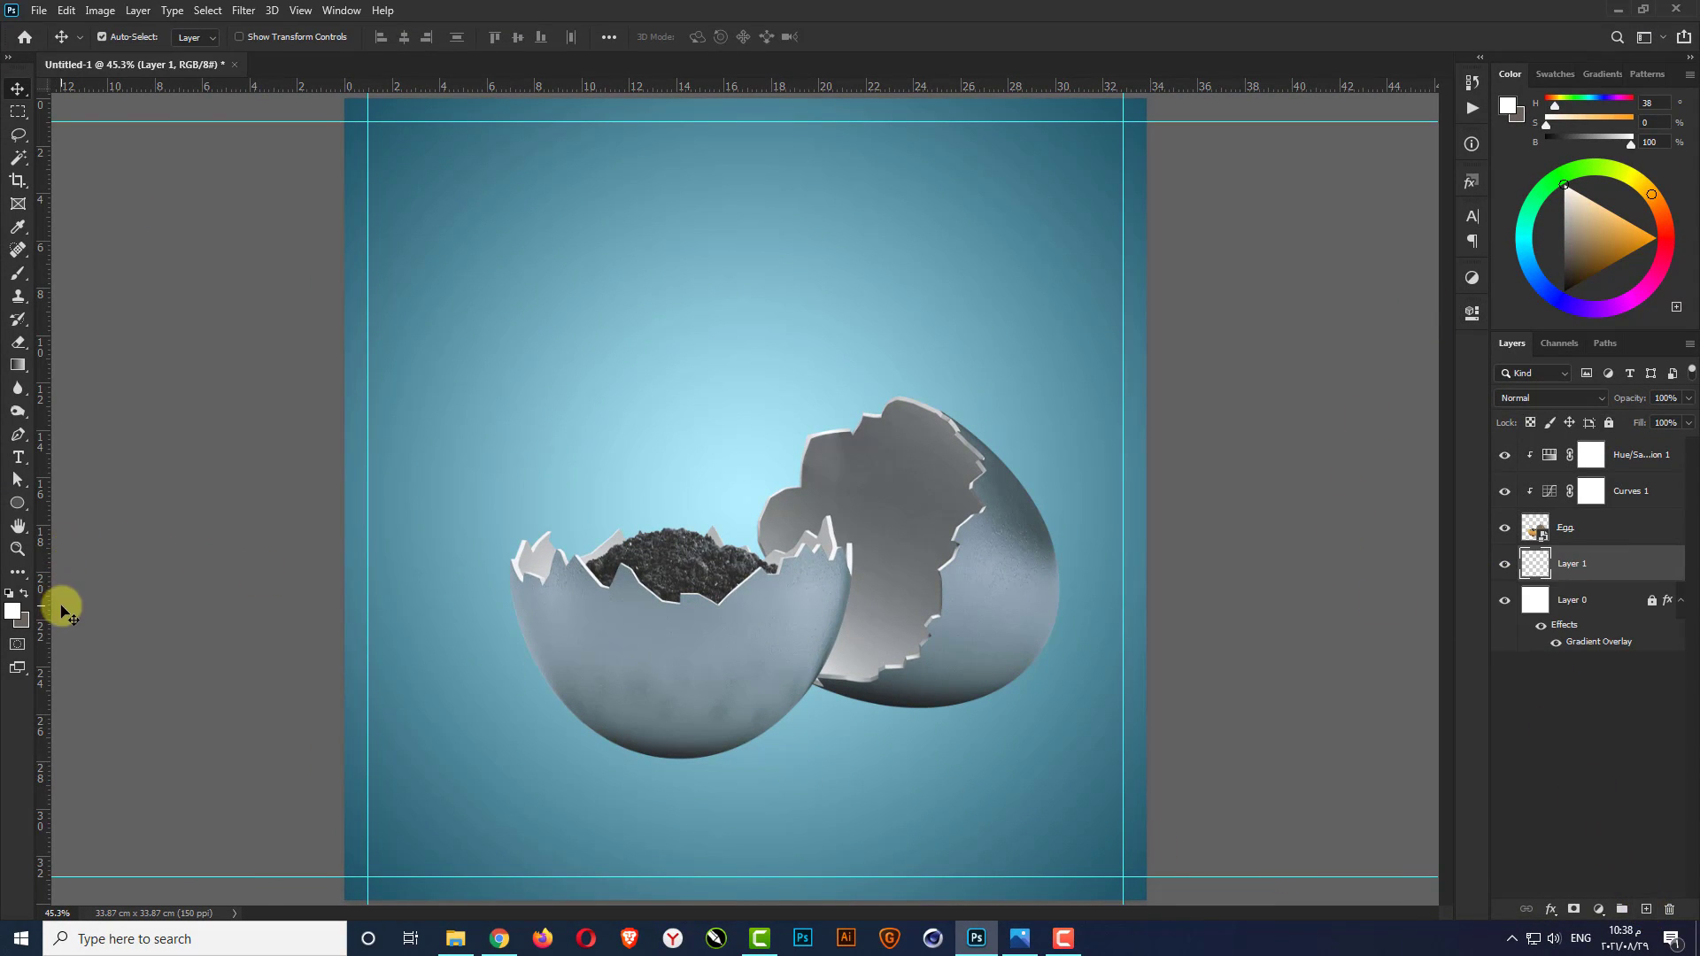
click(18, 274)
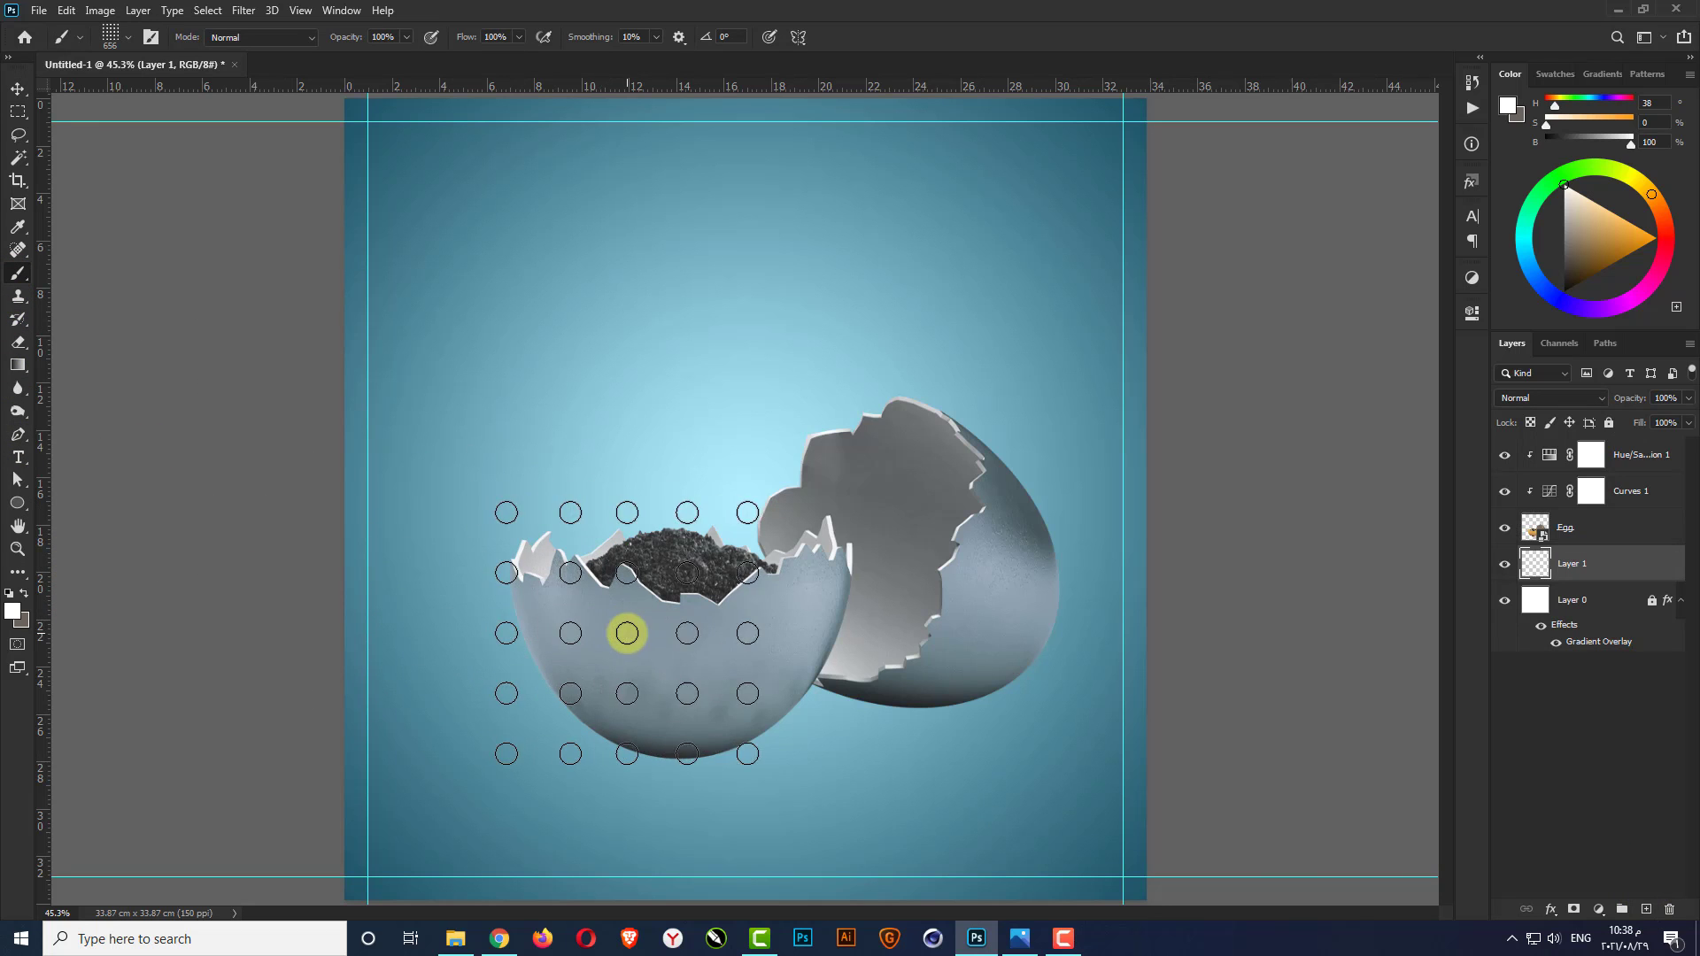
right_click(627, 633)
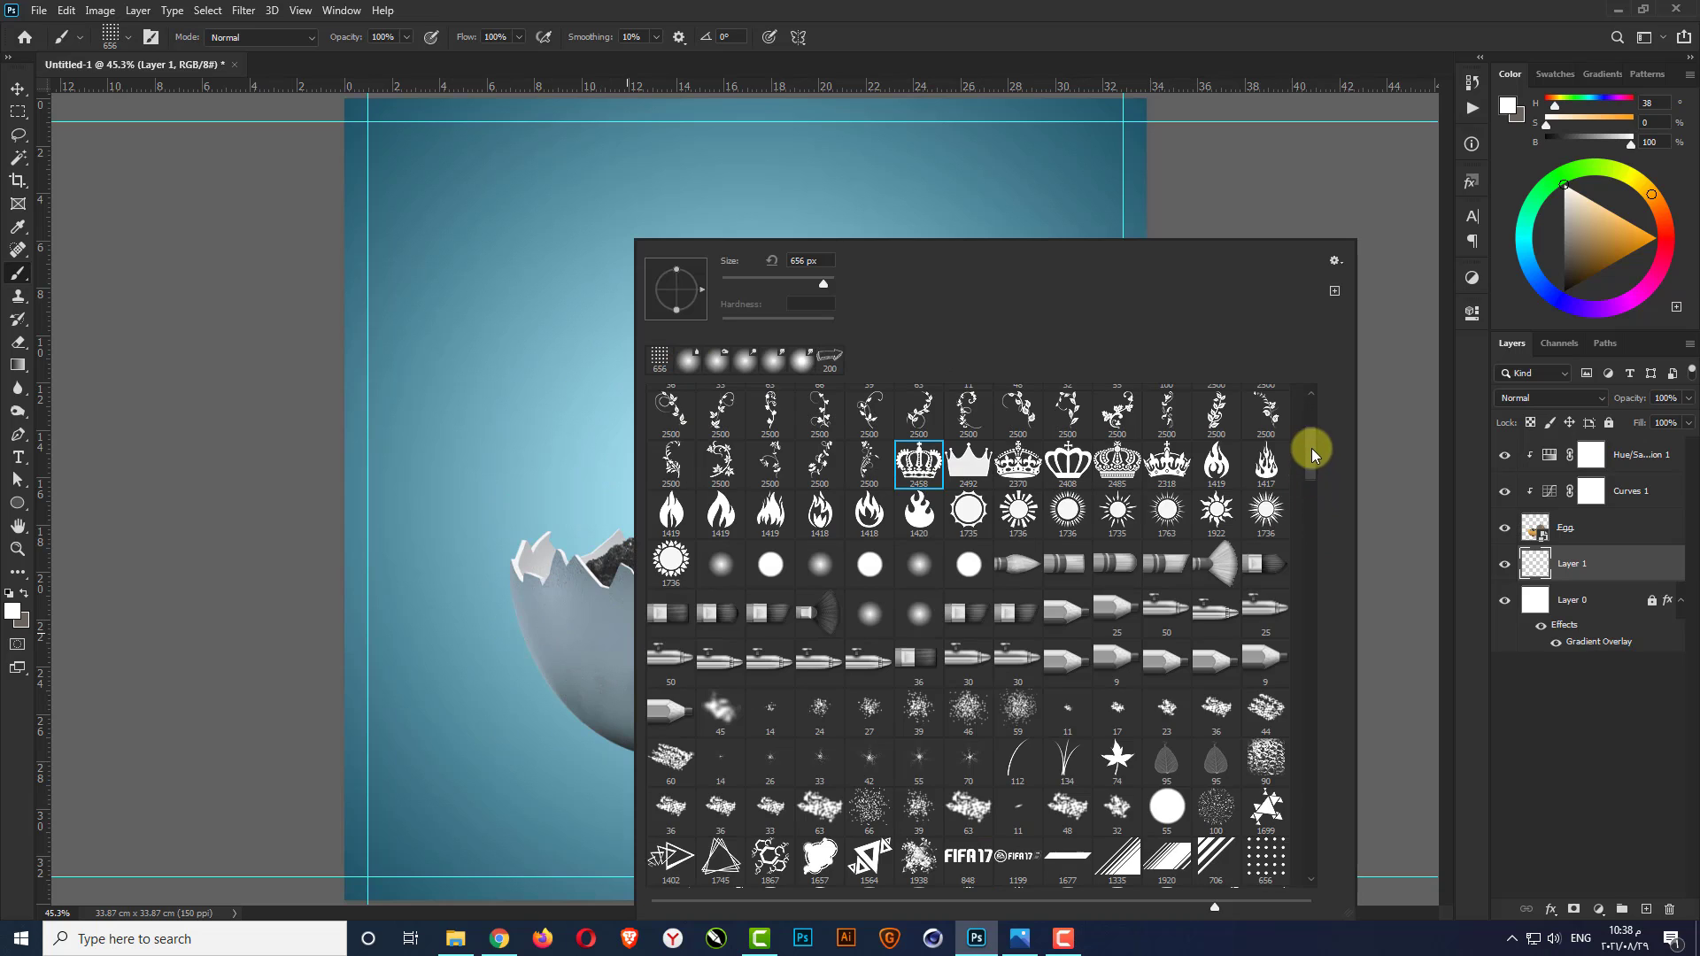
drag(1311, 452, 1309, 417)
click(673, 409)
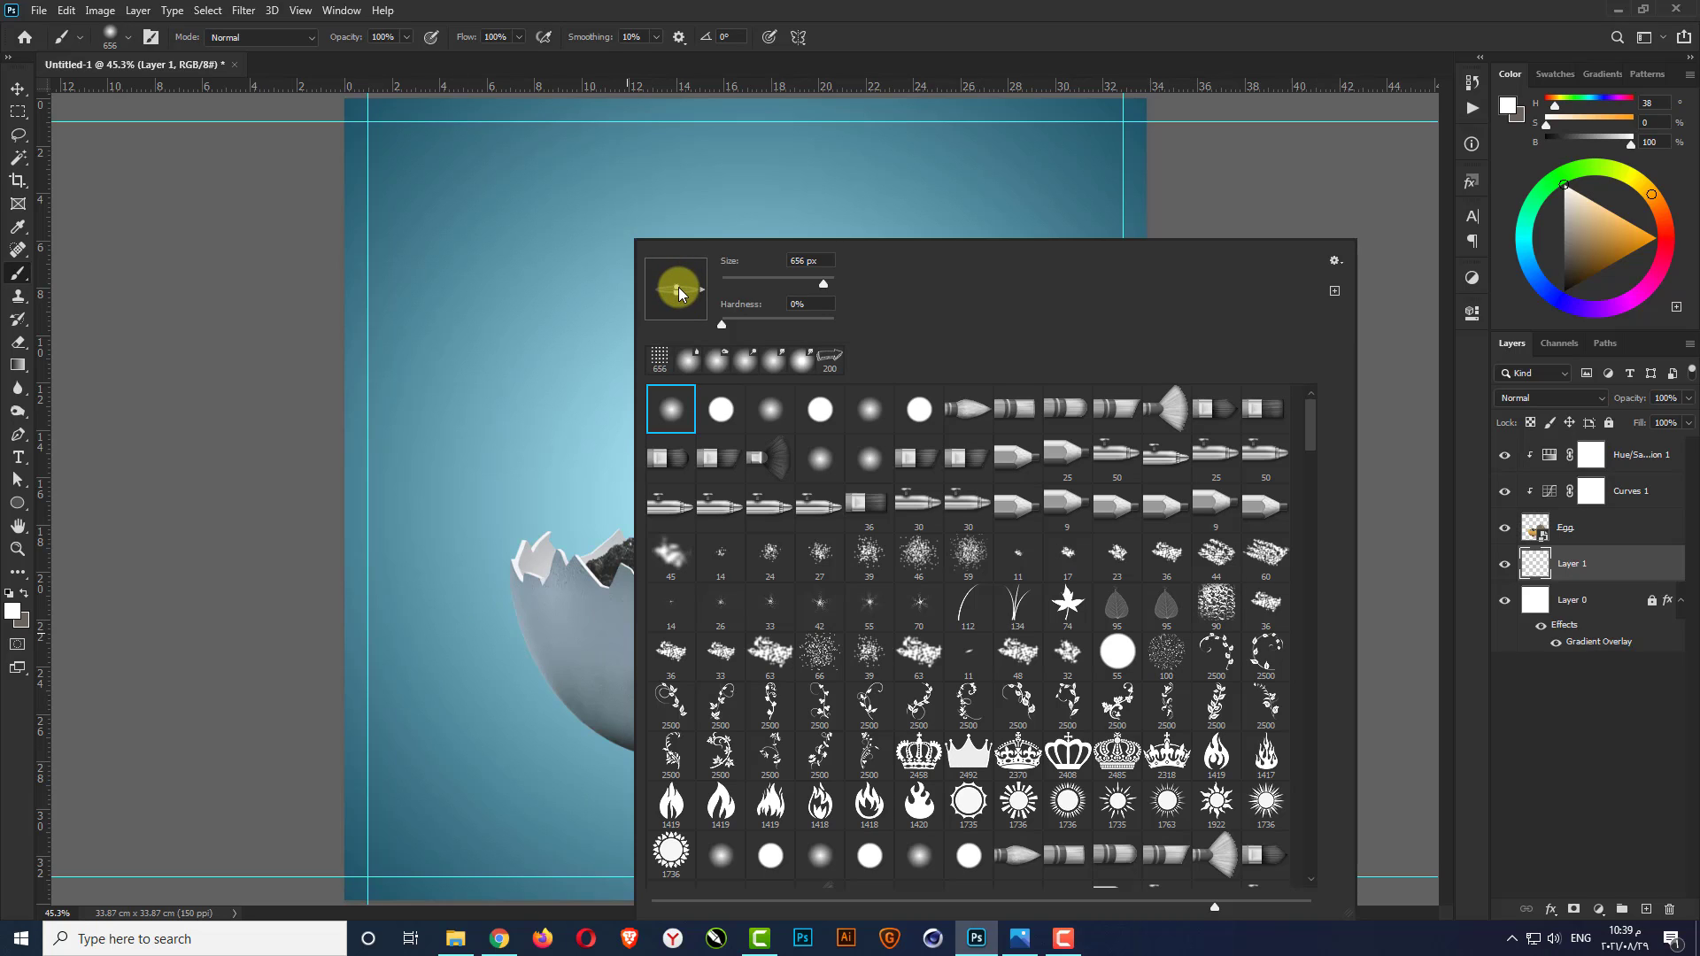
drag(679, 294, 678, 291)
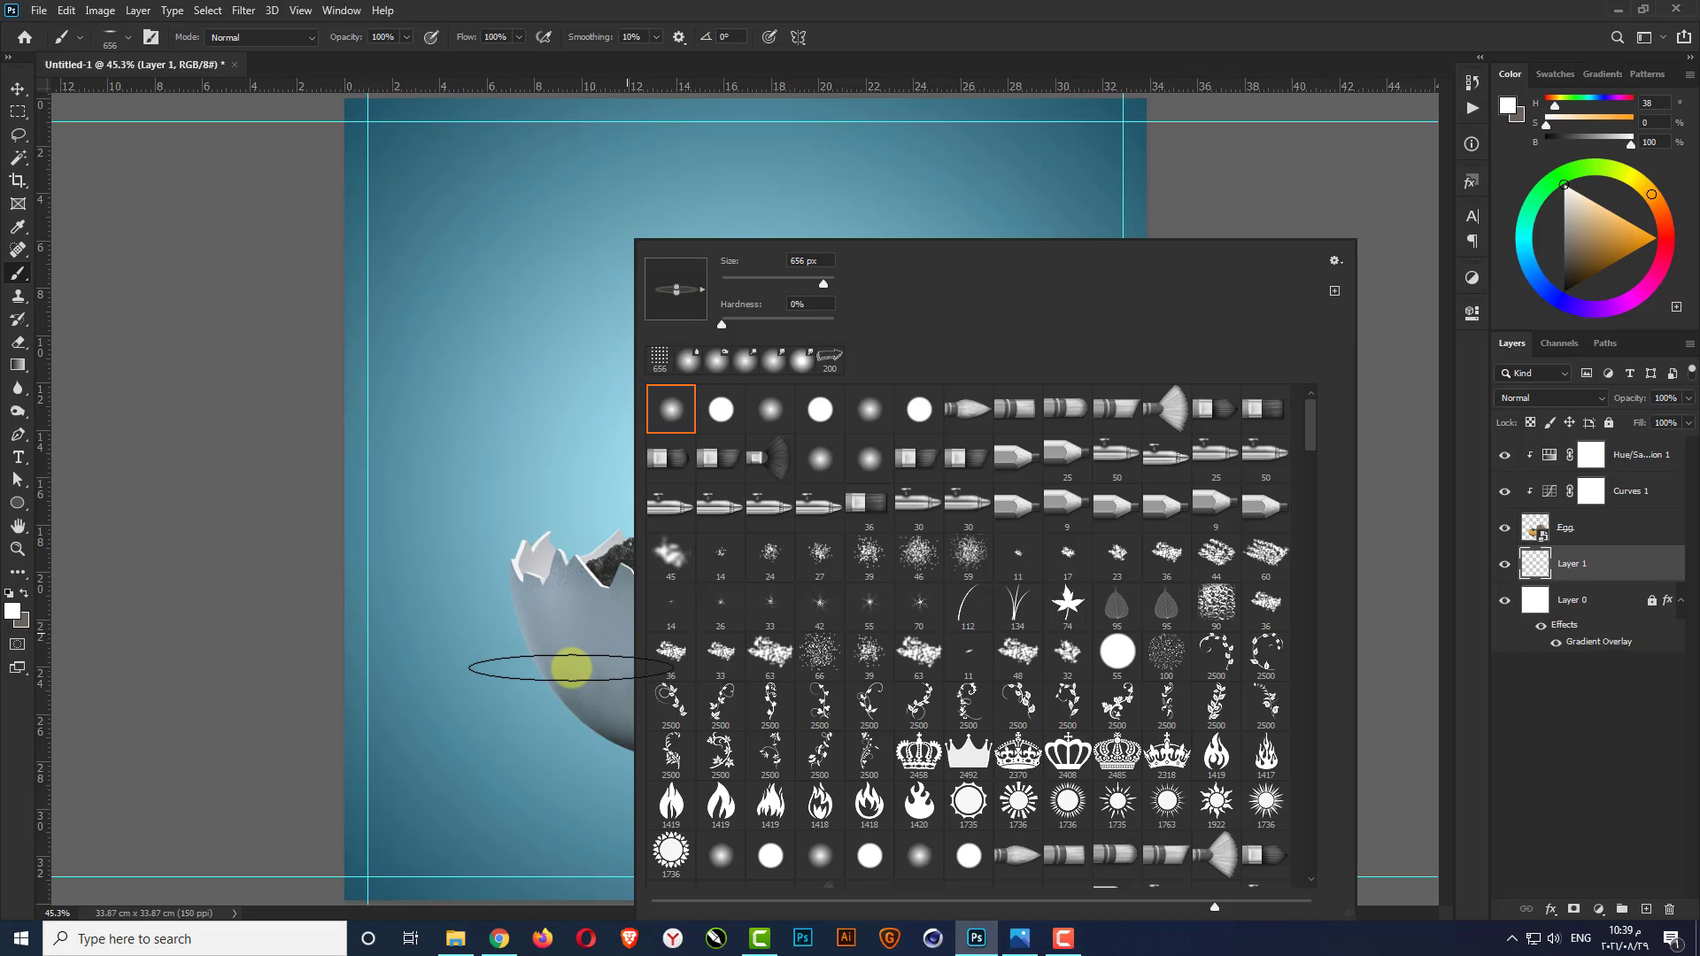
click(799, 260)
text(600)
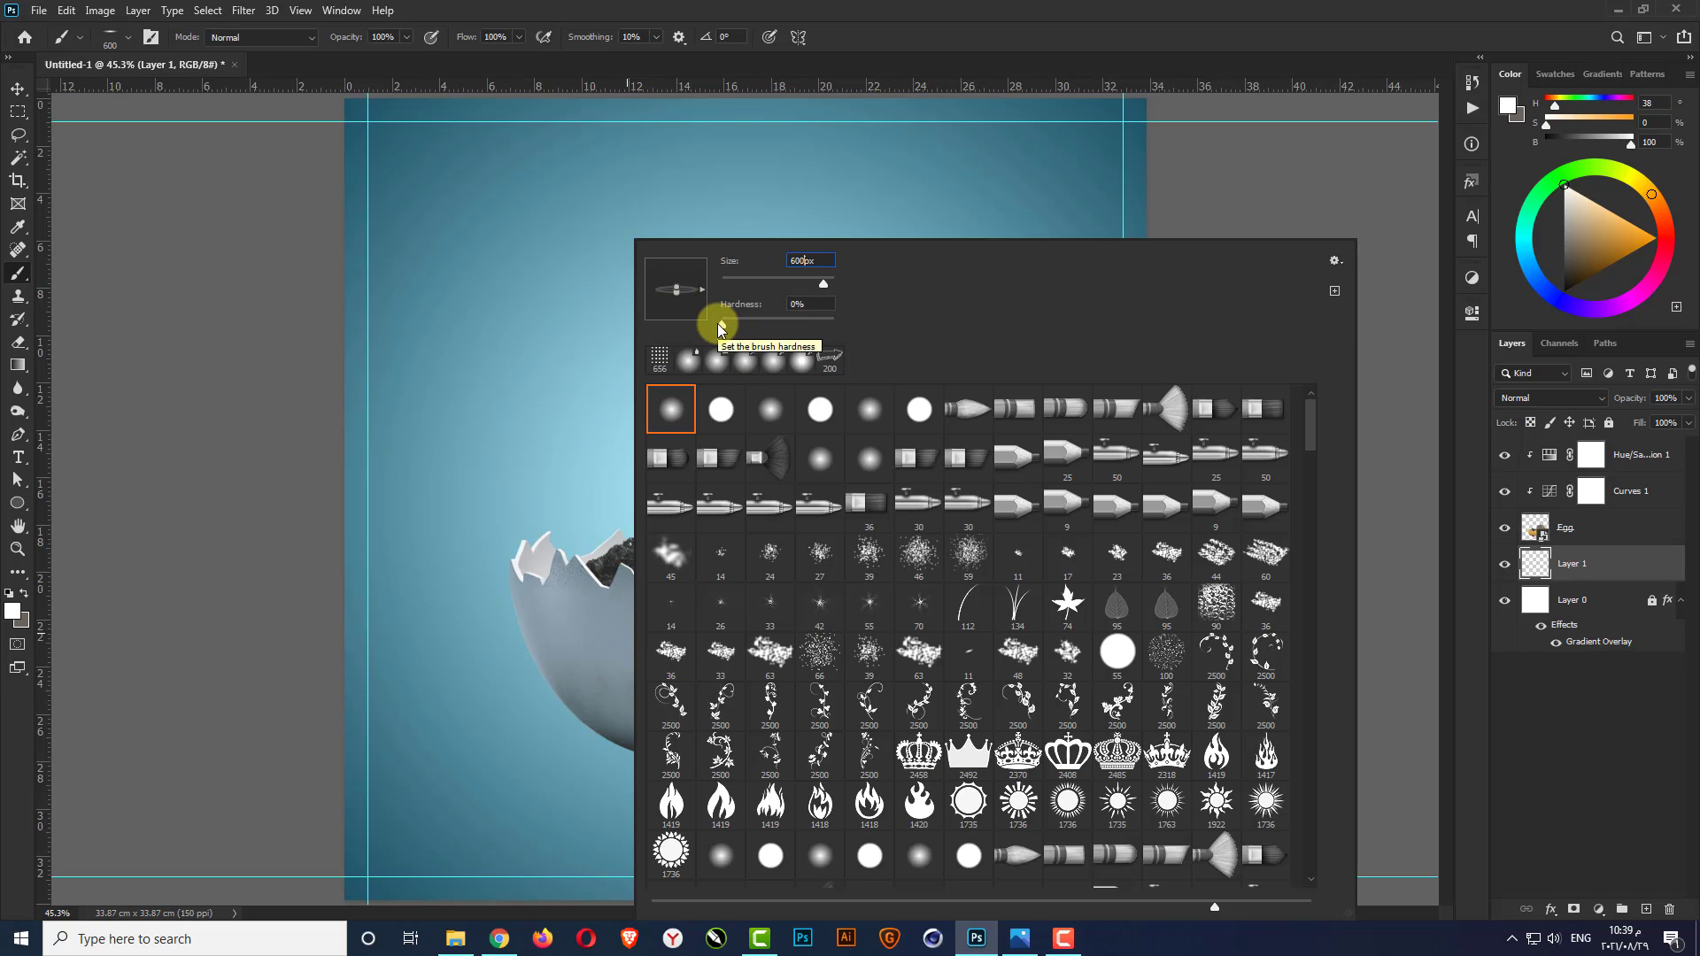
key(Return)
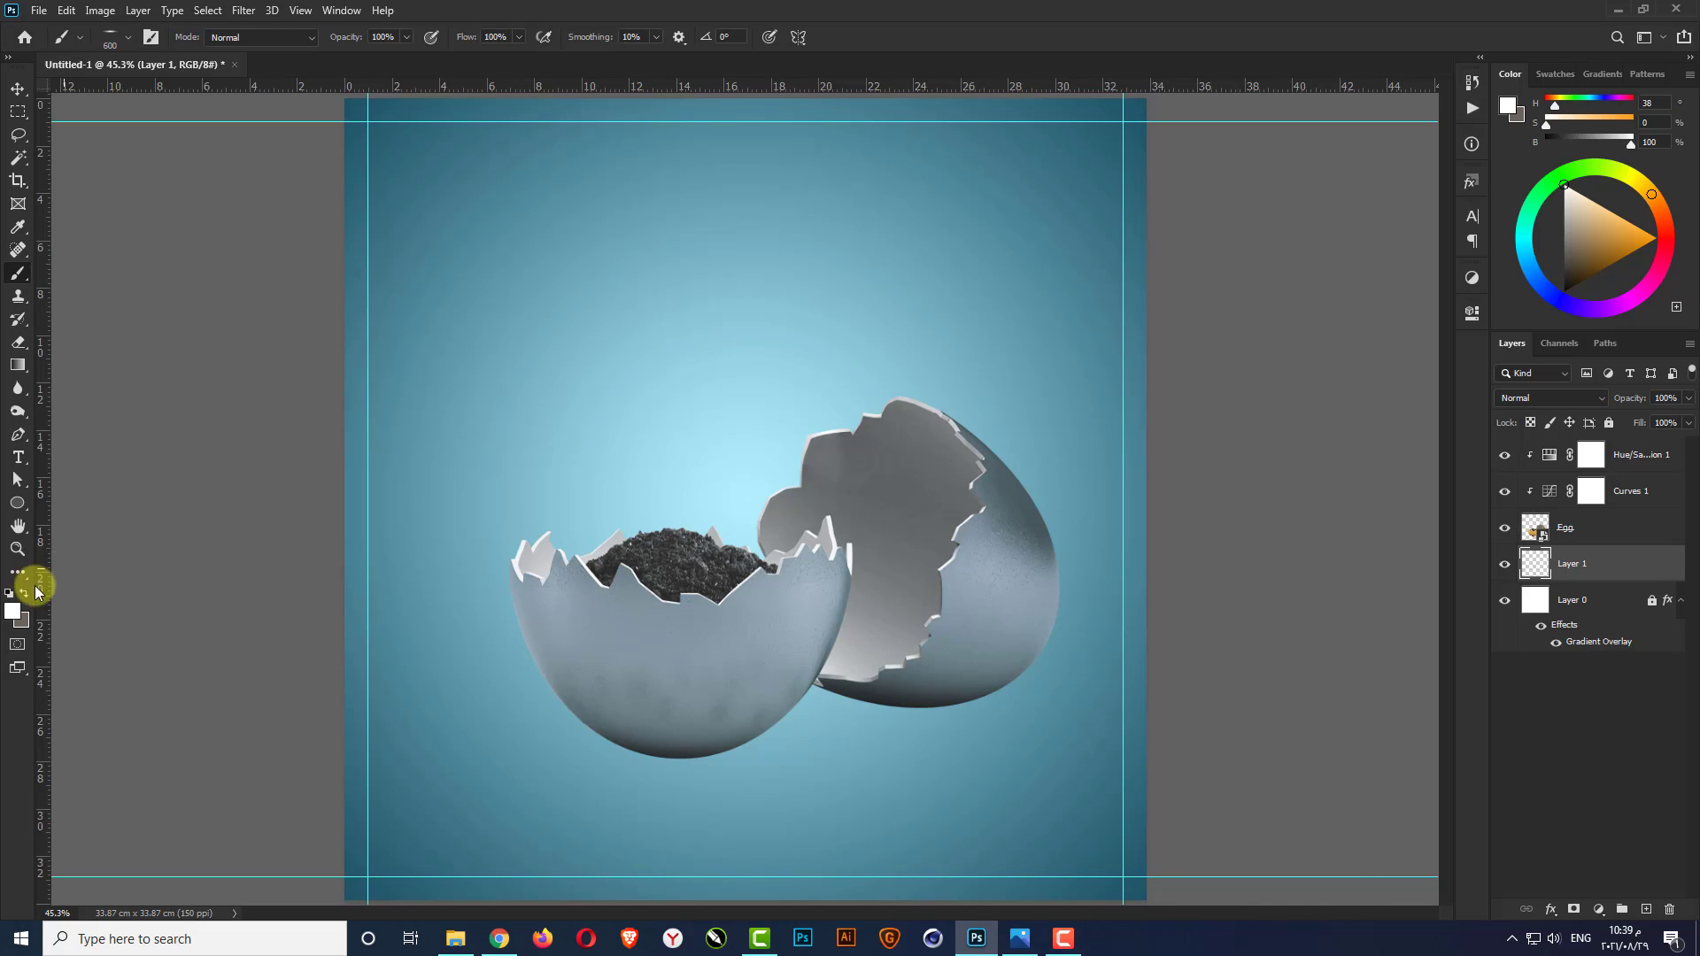
Set the foreground color to black (000000) and stamp one soft shadow under the base of the front eggshell
click(14, 613)
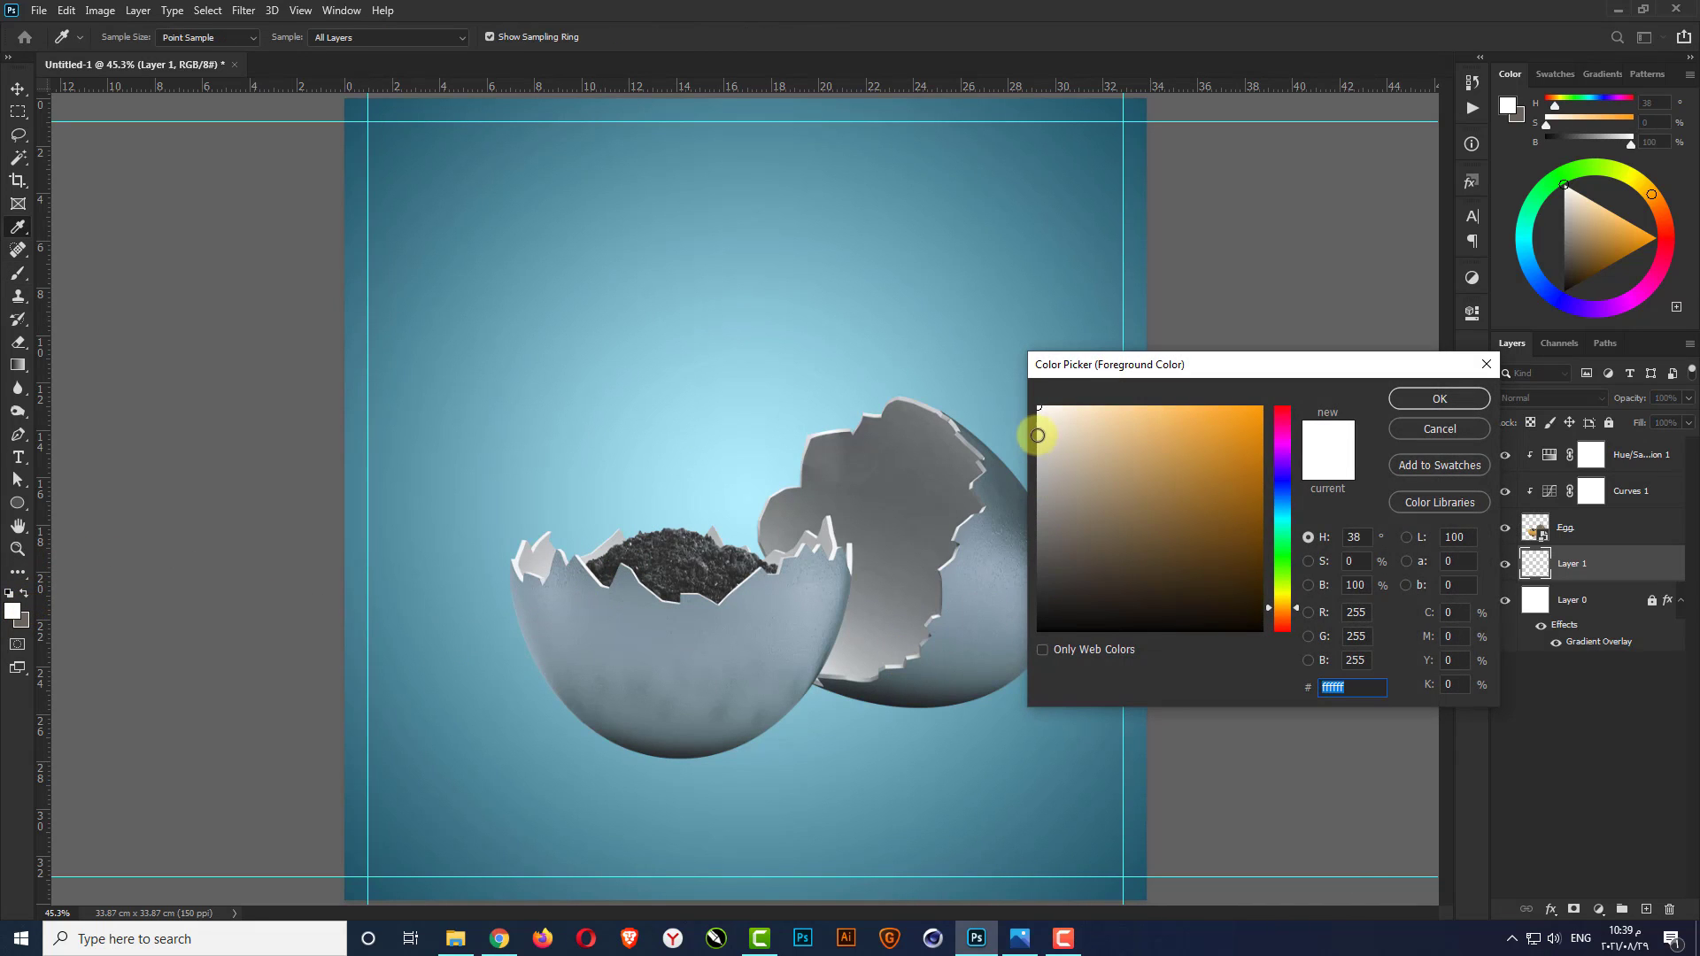
mouse_move(1041, 410)
mouse_down()
mouse_move(968, 596)
mouse_move(1081, 600)
mouse_up()
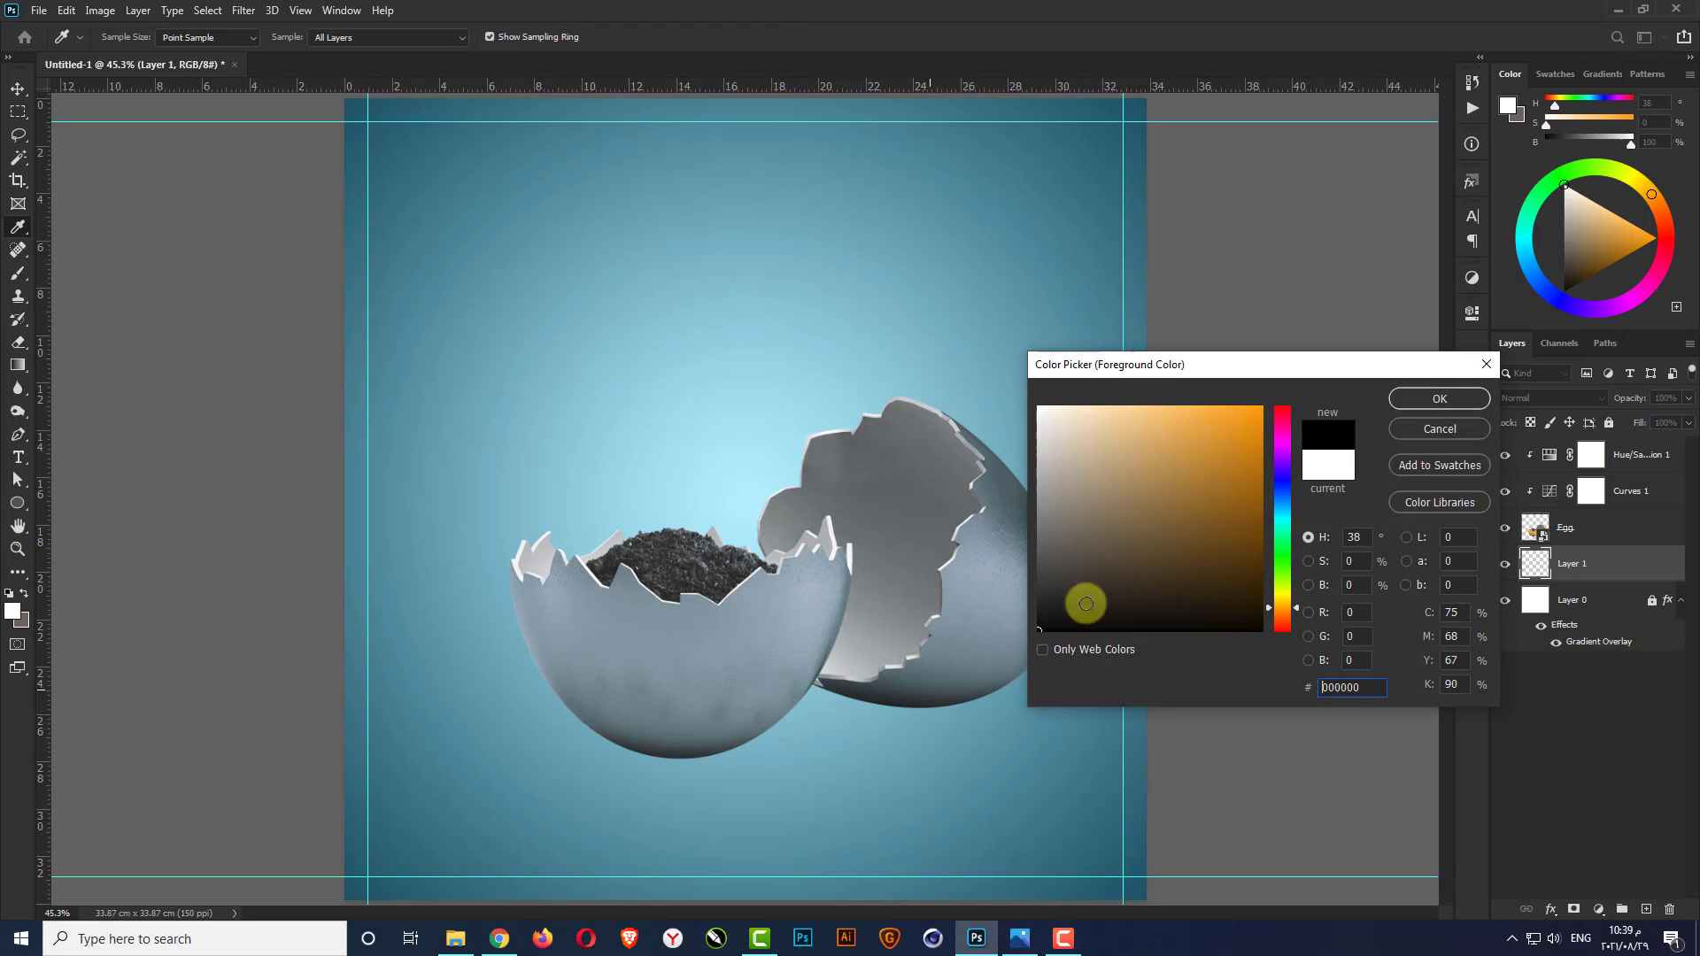
click(1435, 399)
key(b)
scroll(660, 828, up, 4)
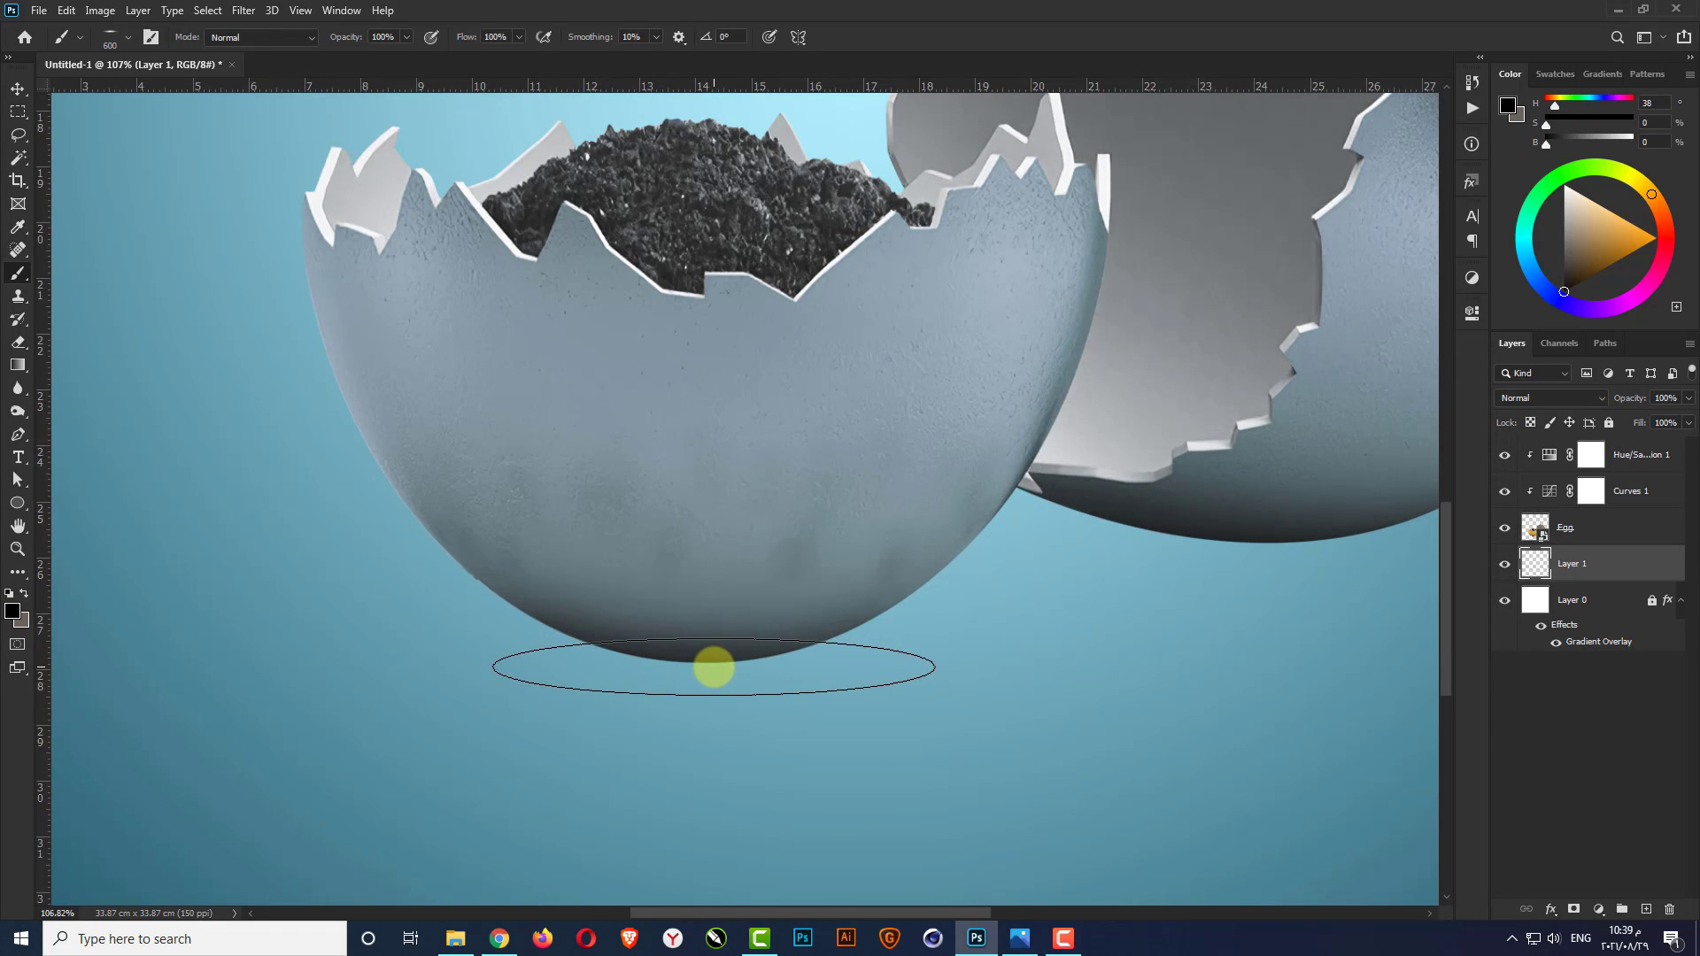
click(709, 677)
Flatten the shadow on Layer 1 to about 77% of its height by lowering its upper edge
key(v)
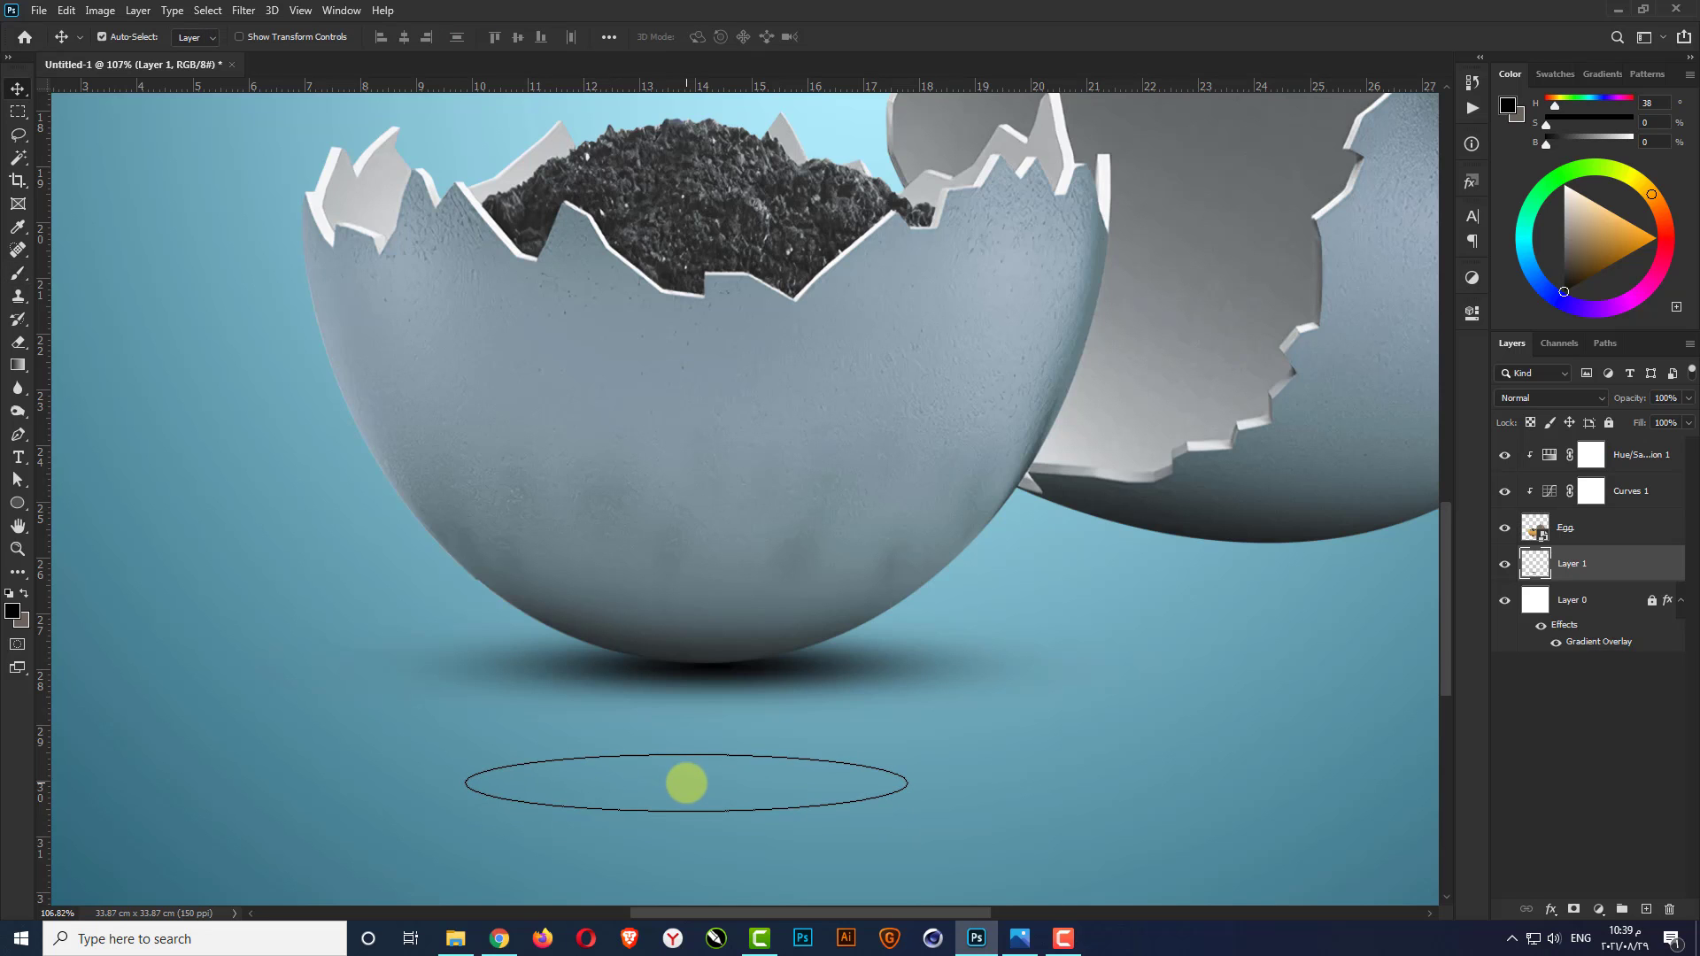
key(ctrl+t)
scroll(689, 699, up, 1)
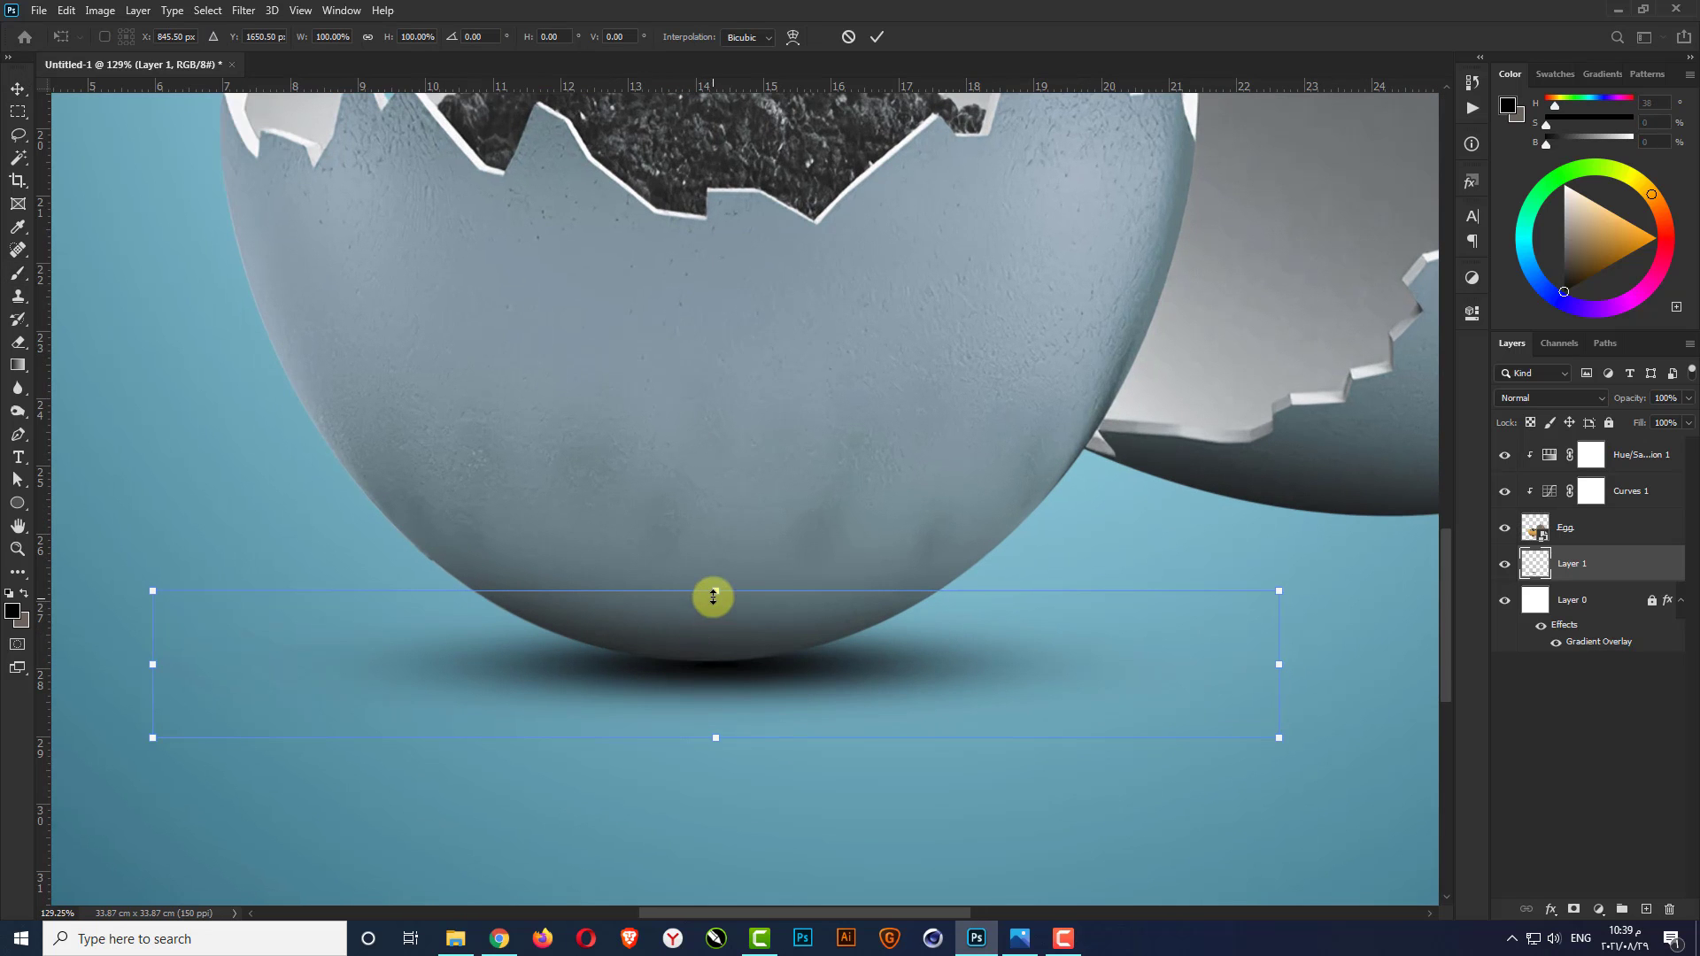
drag(714, 594, 714, 626)
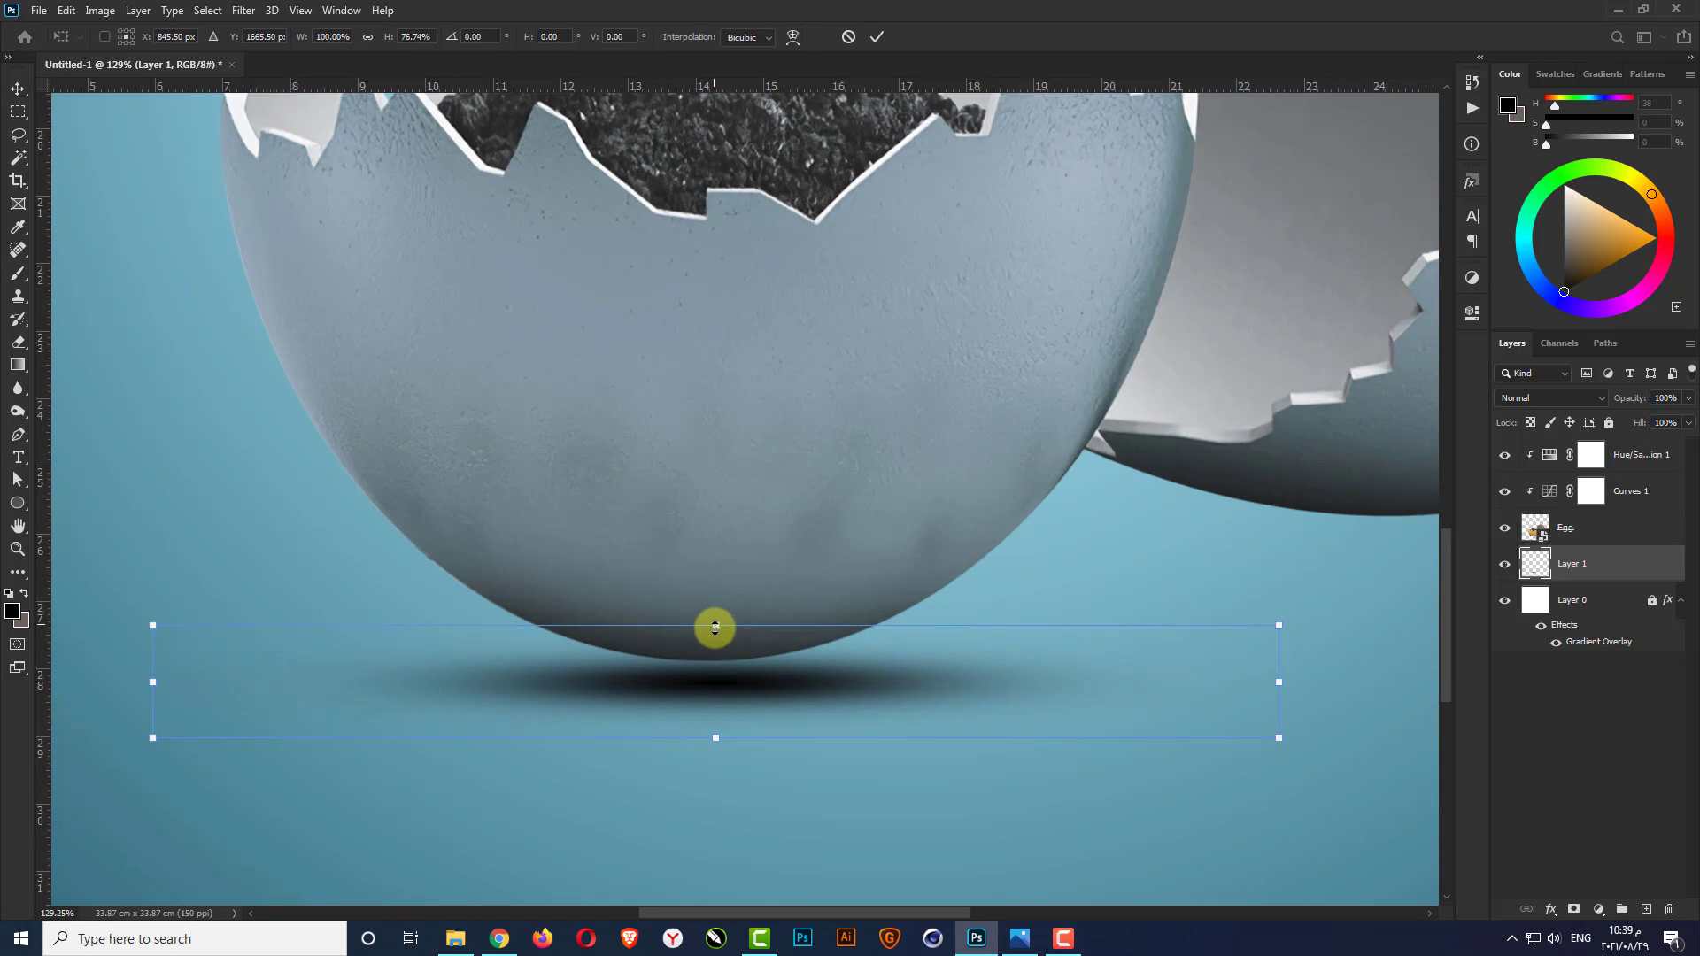
key(Return)
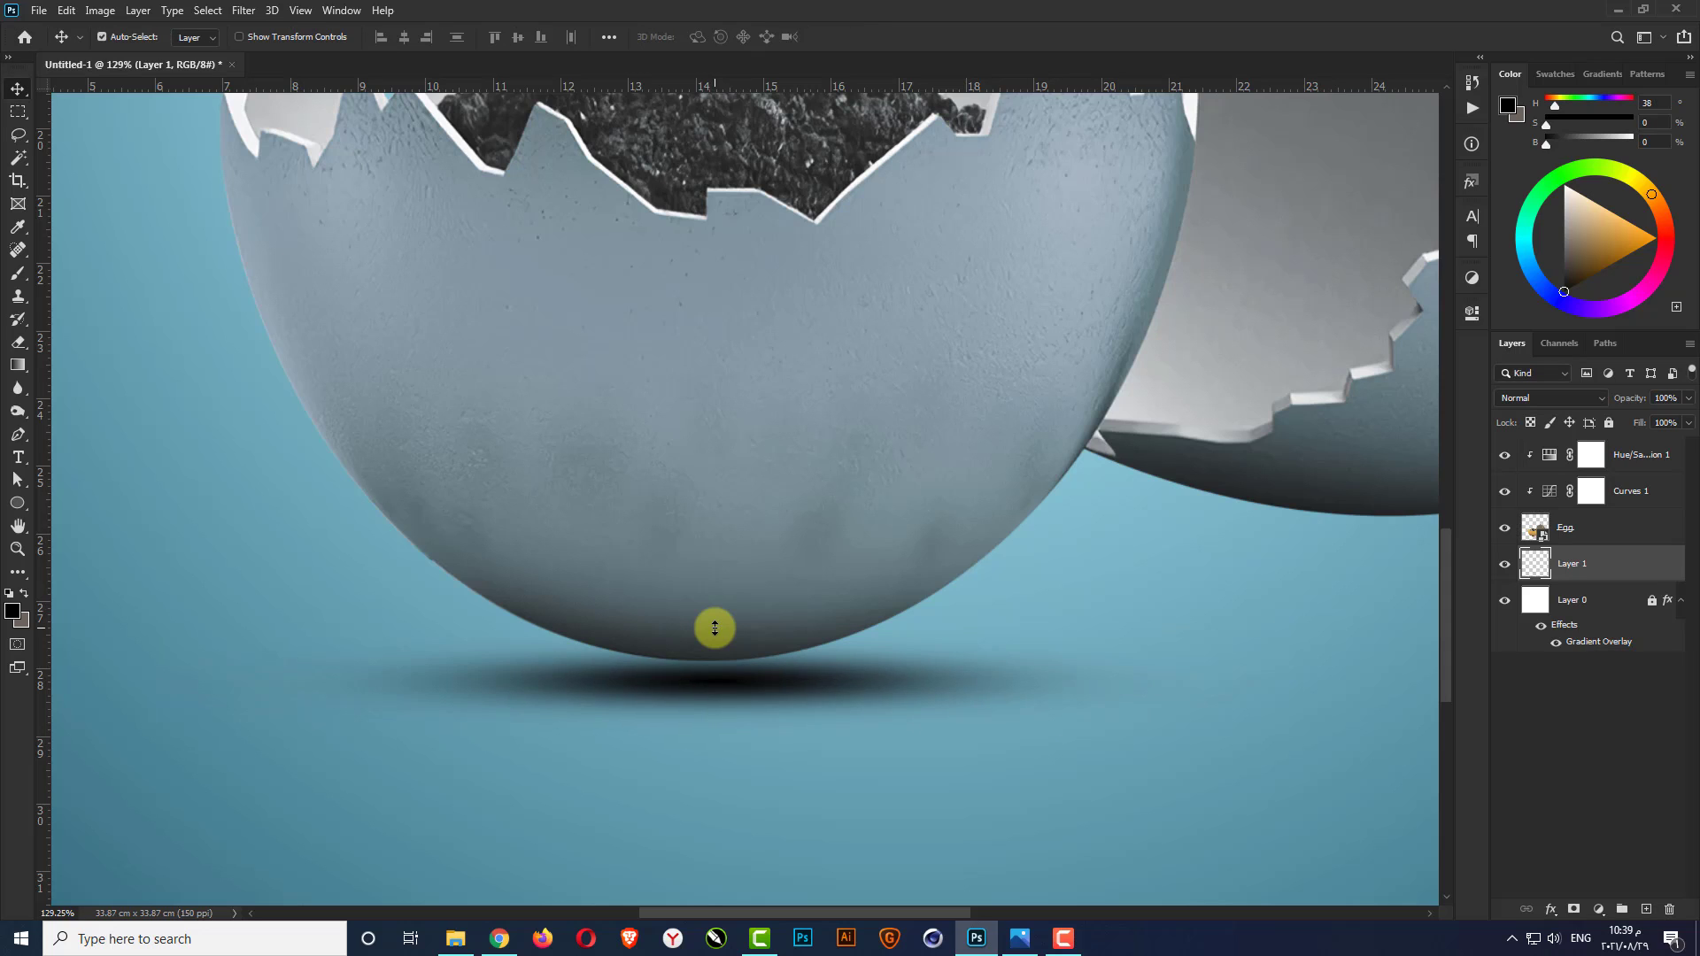
Nudge the shadow on Layer 1 upward until it touches the base of the front eggshell
key(Up)
key(Up)
key(Up)
key(Up)
key(Up)
key(Up)
key(Up)
key(Up)
key(Up)
key(Up)
key(Up)
key(Up)
key(Up)
key(Up)
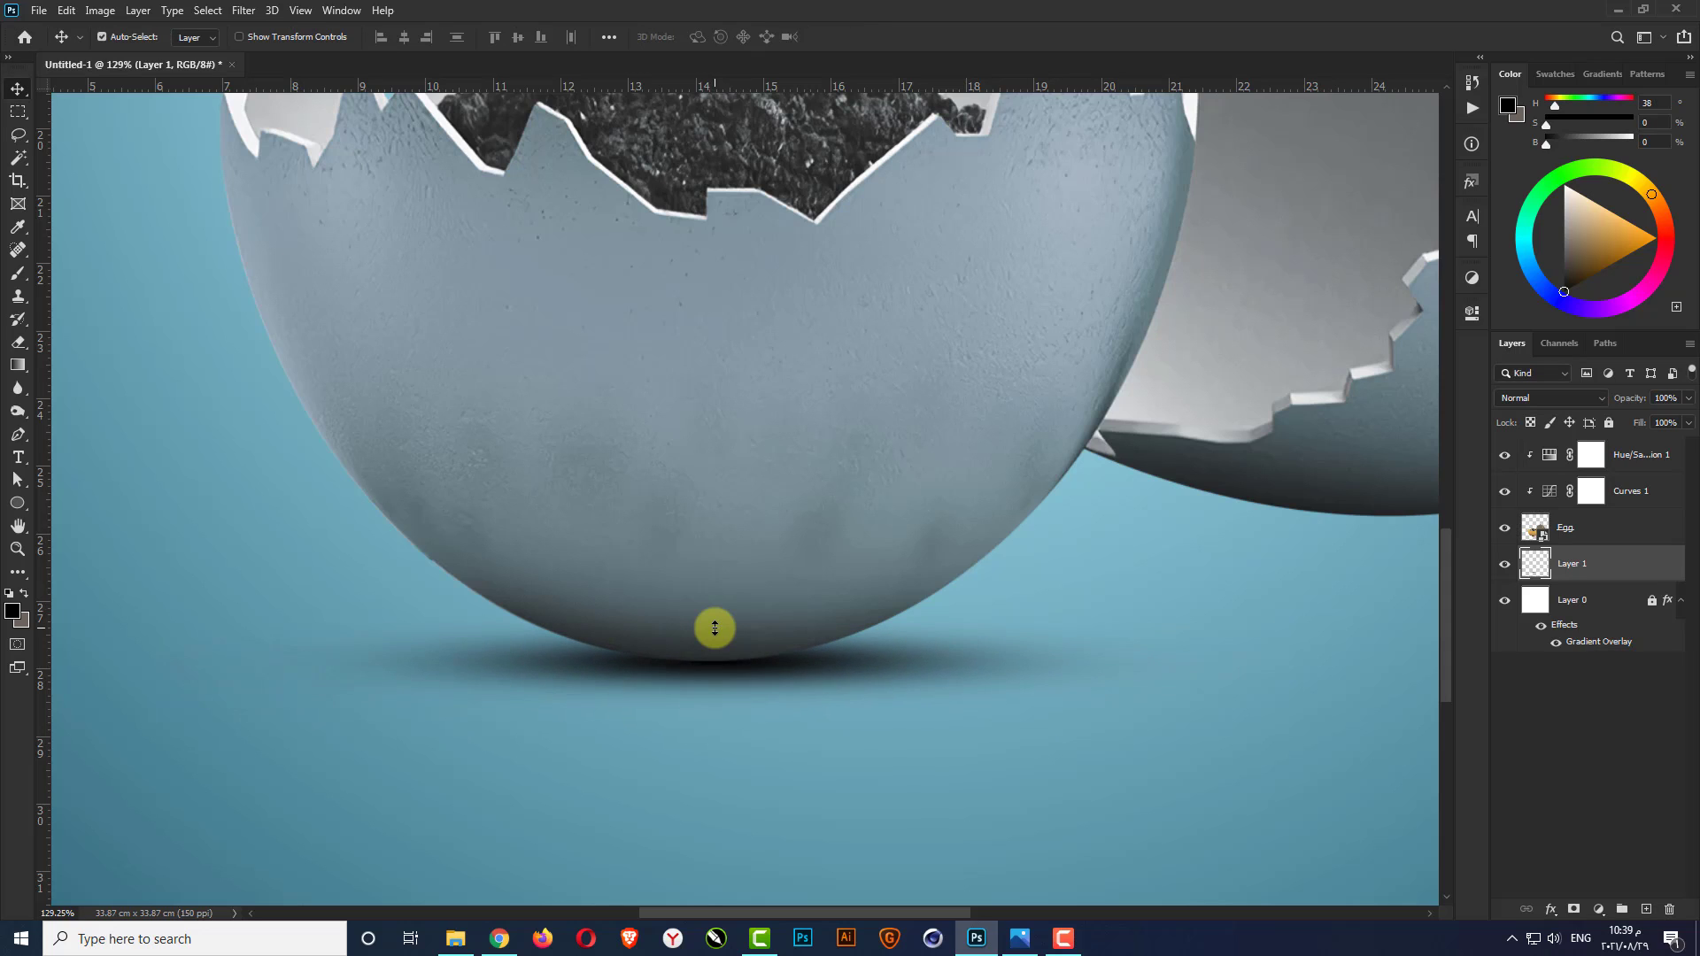
key(ctrl+0)
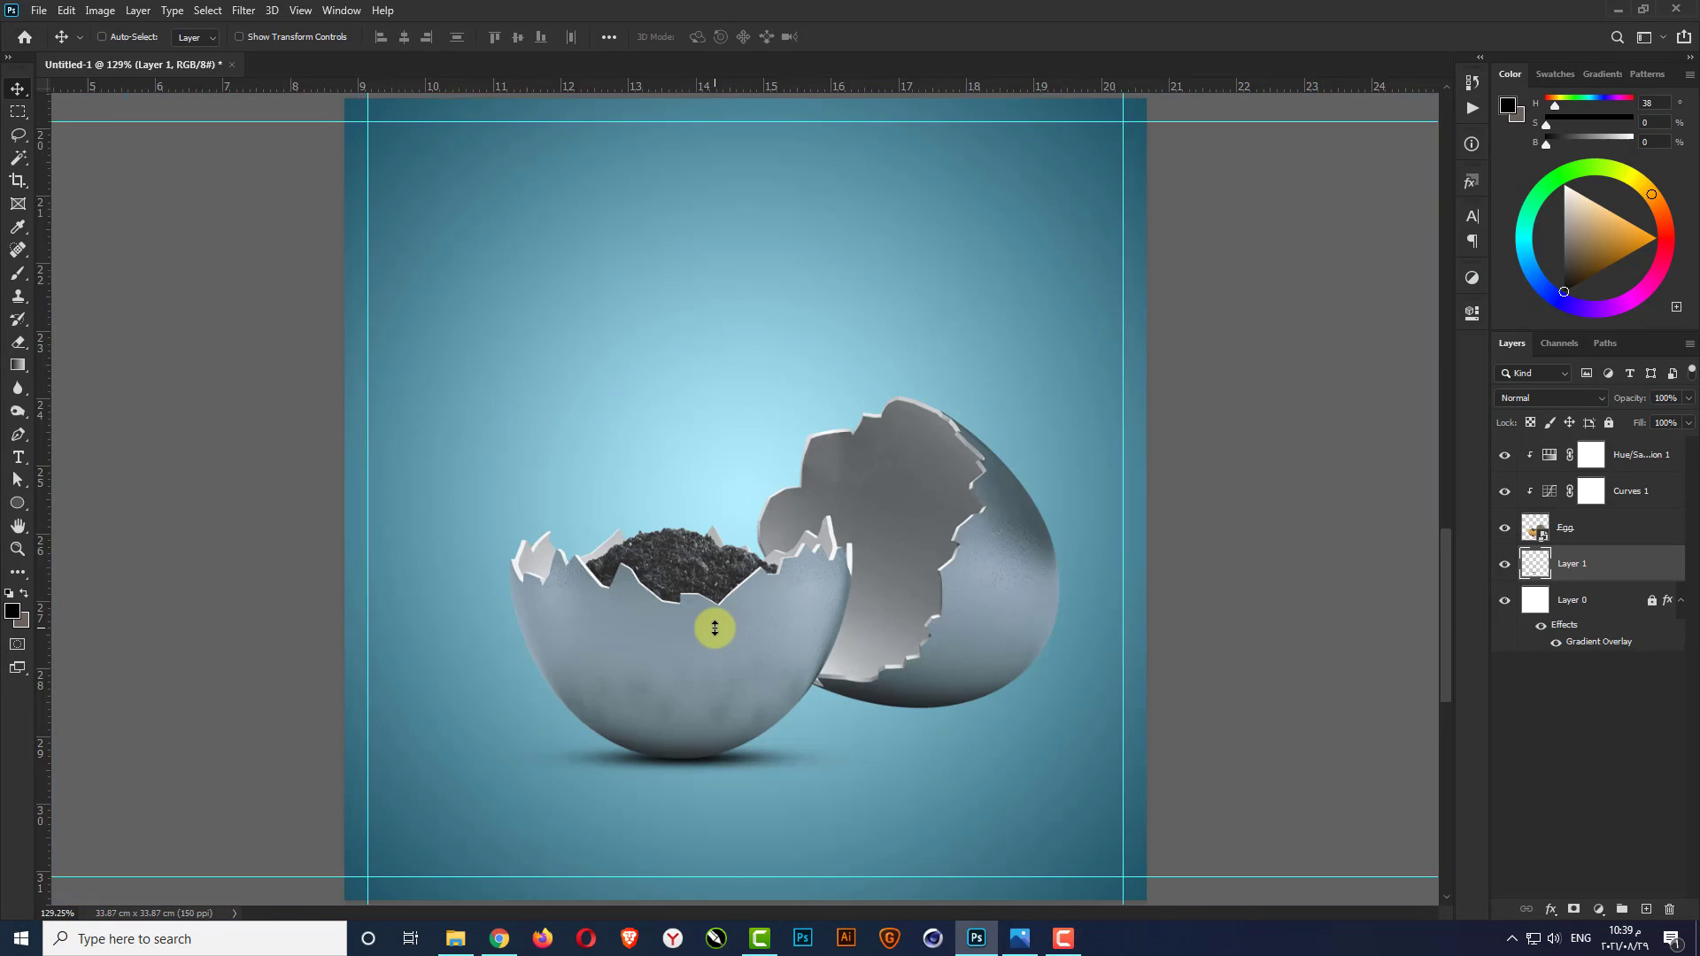
click(1324, 739)
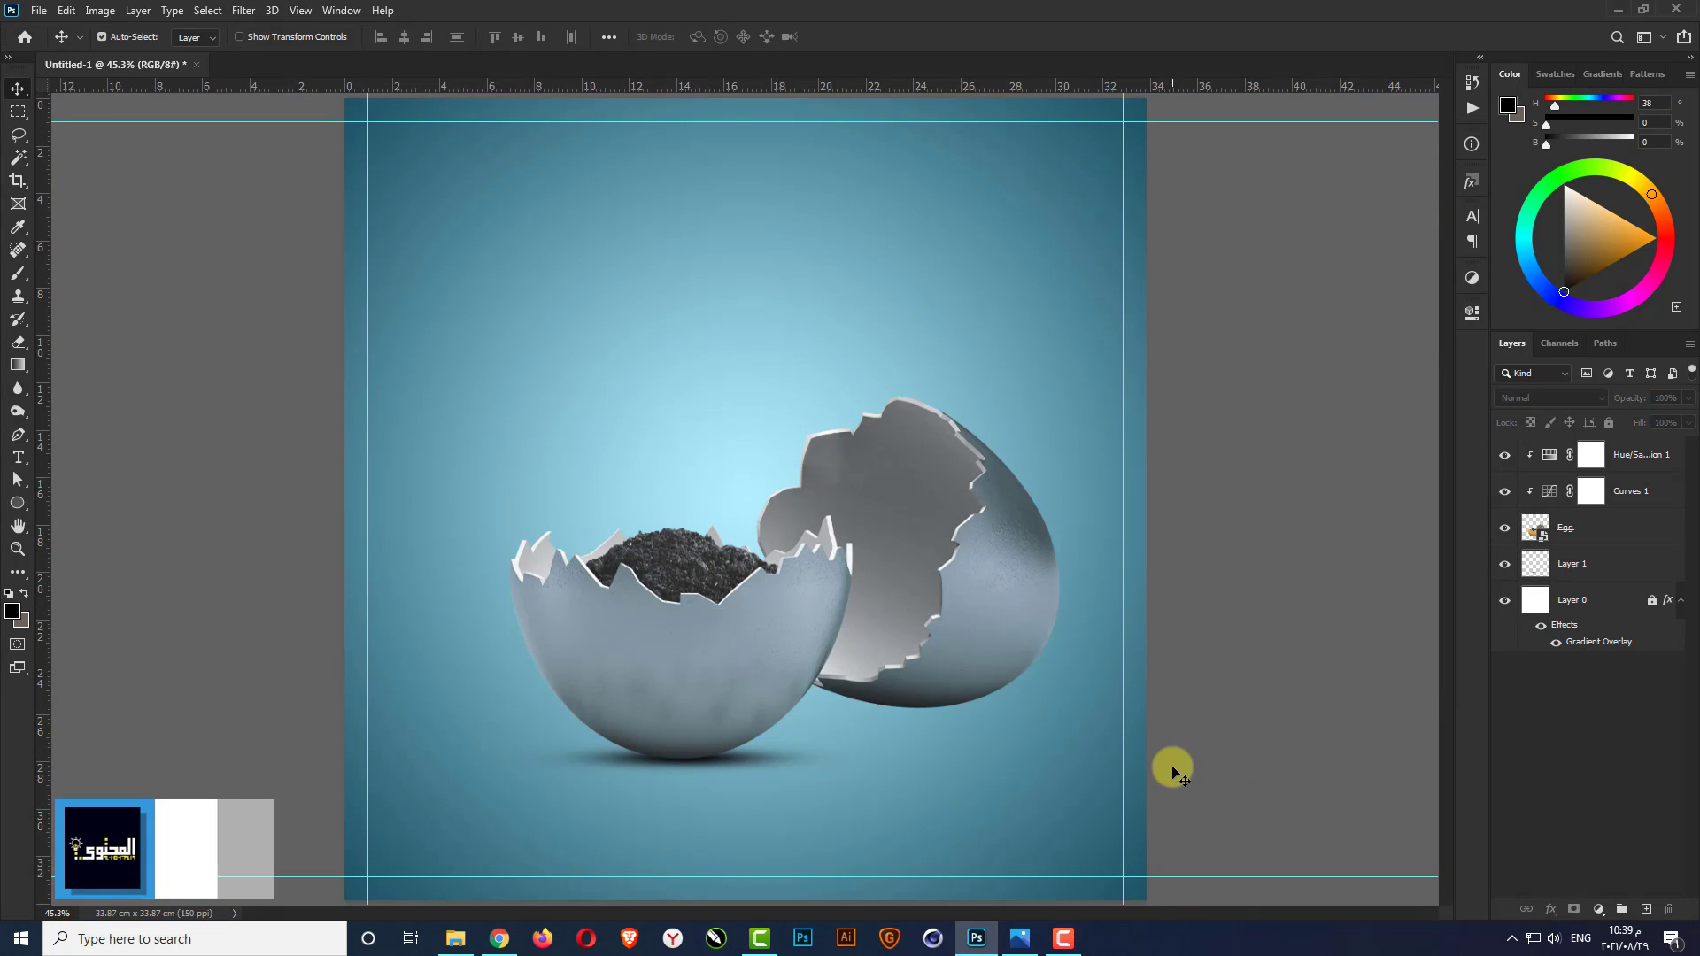
Duplicate the Layer 1 shadow and place the copy under the base of the back eggshell
click(742, 762)
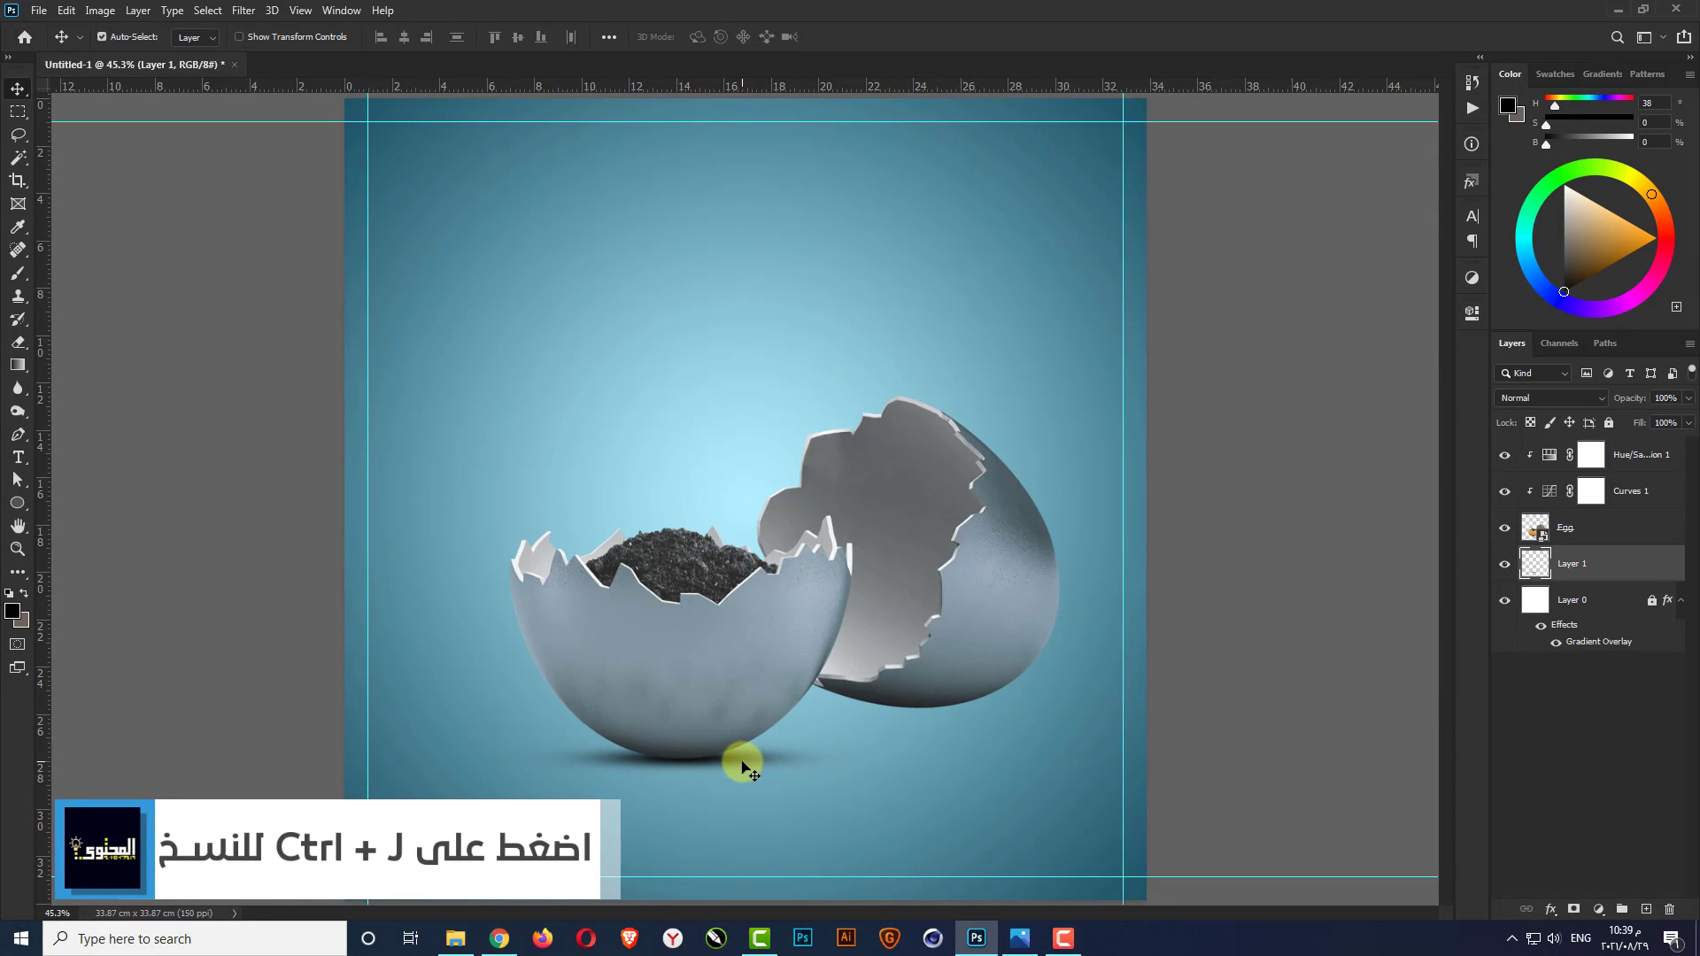
key(ctrl+j)
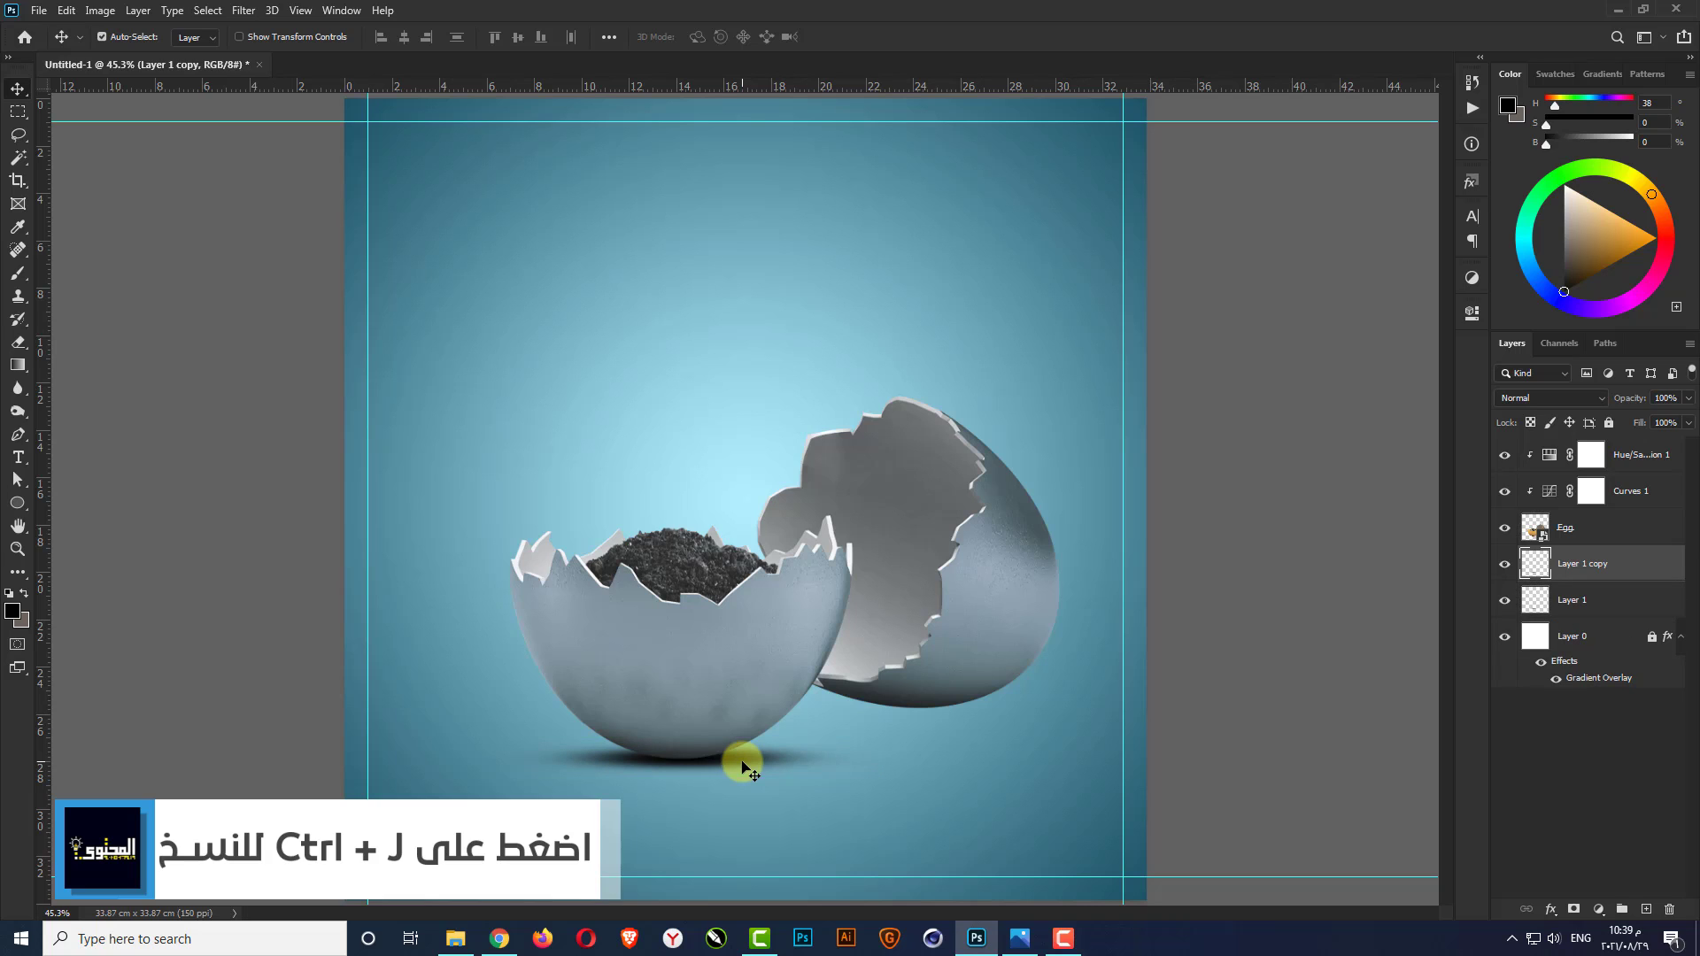
drag(747, 767, 976, 714)
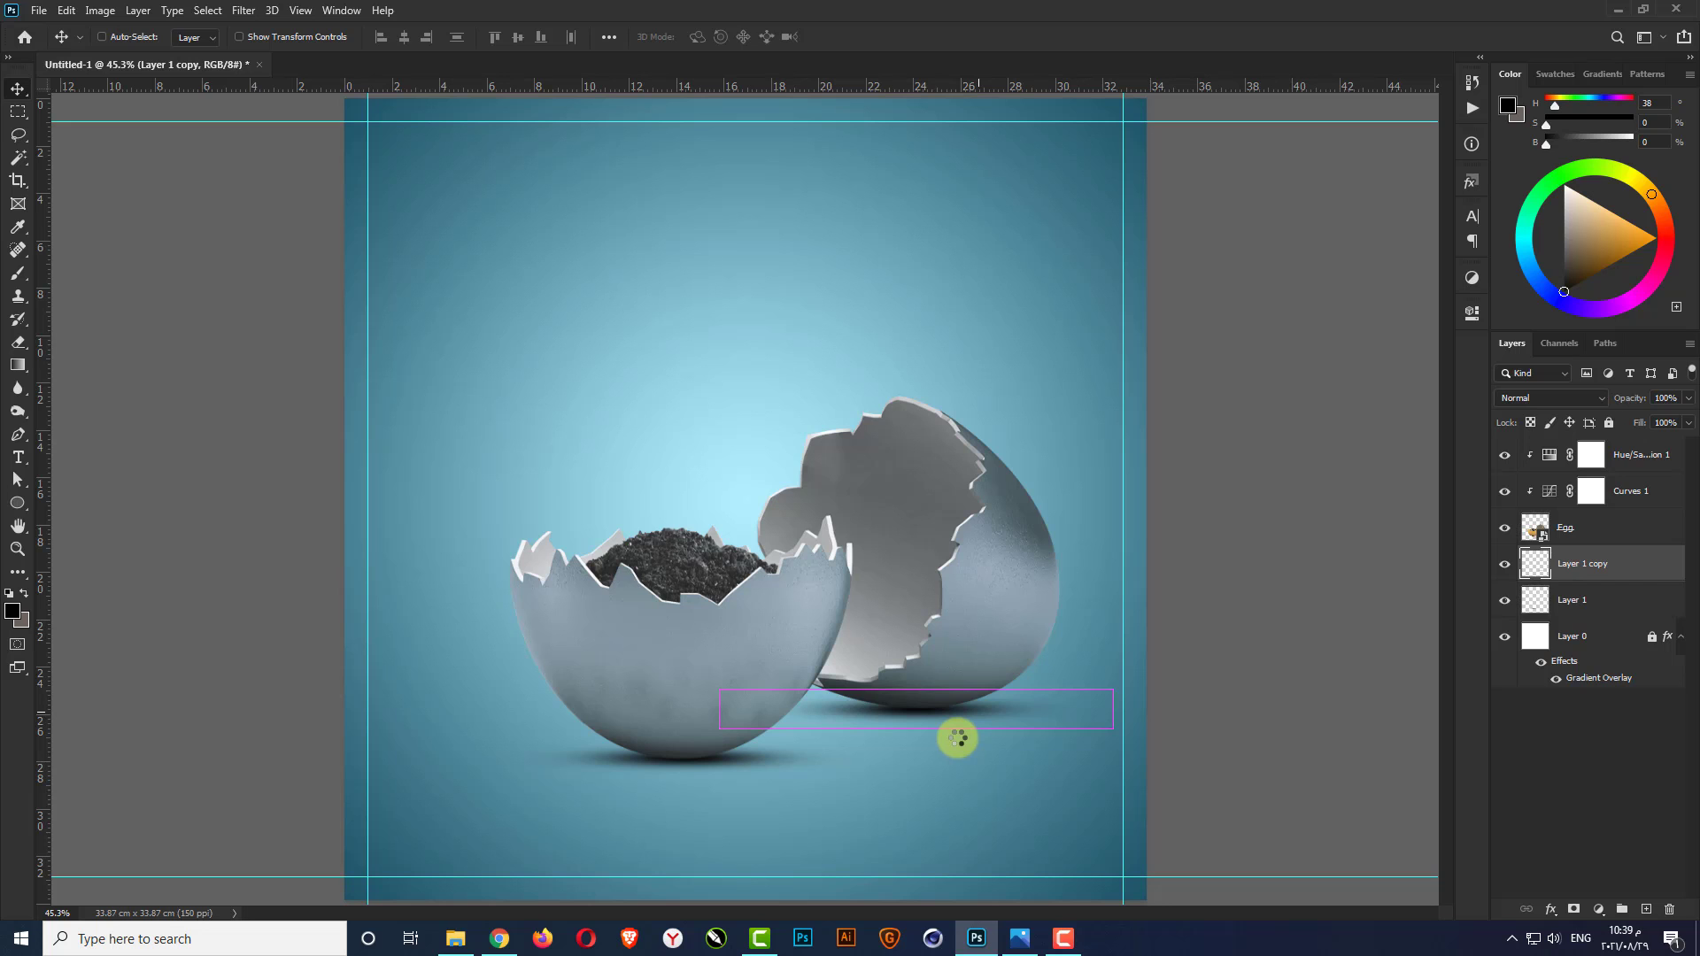
Enlarge the back eggshell's shadow copy to about 111% width and 129% height
key(ctrl+t)
scroll(1047, 732, up, 3)
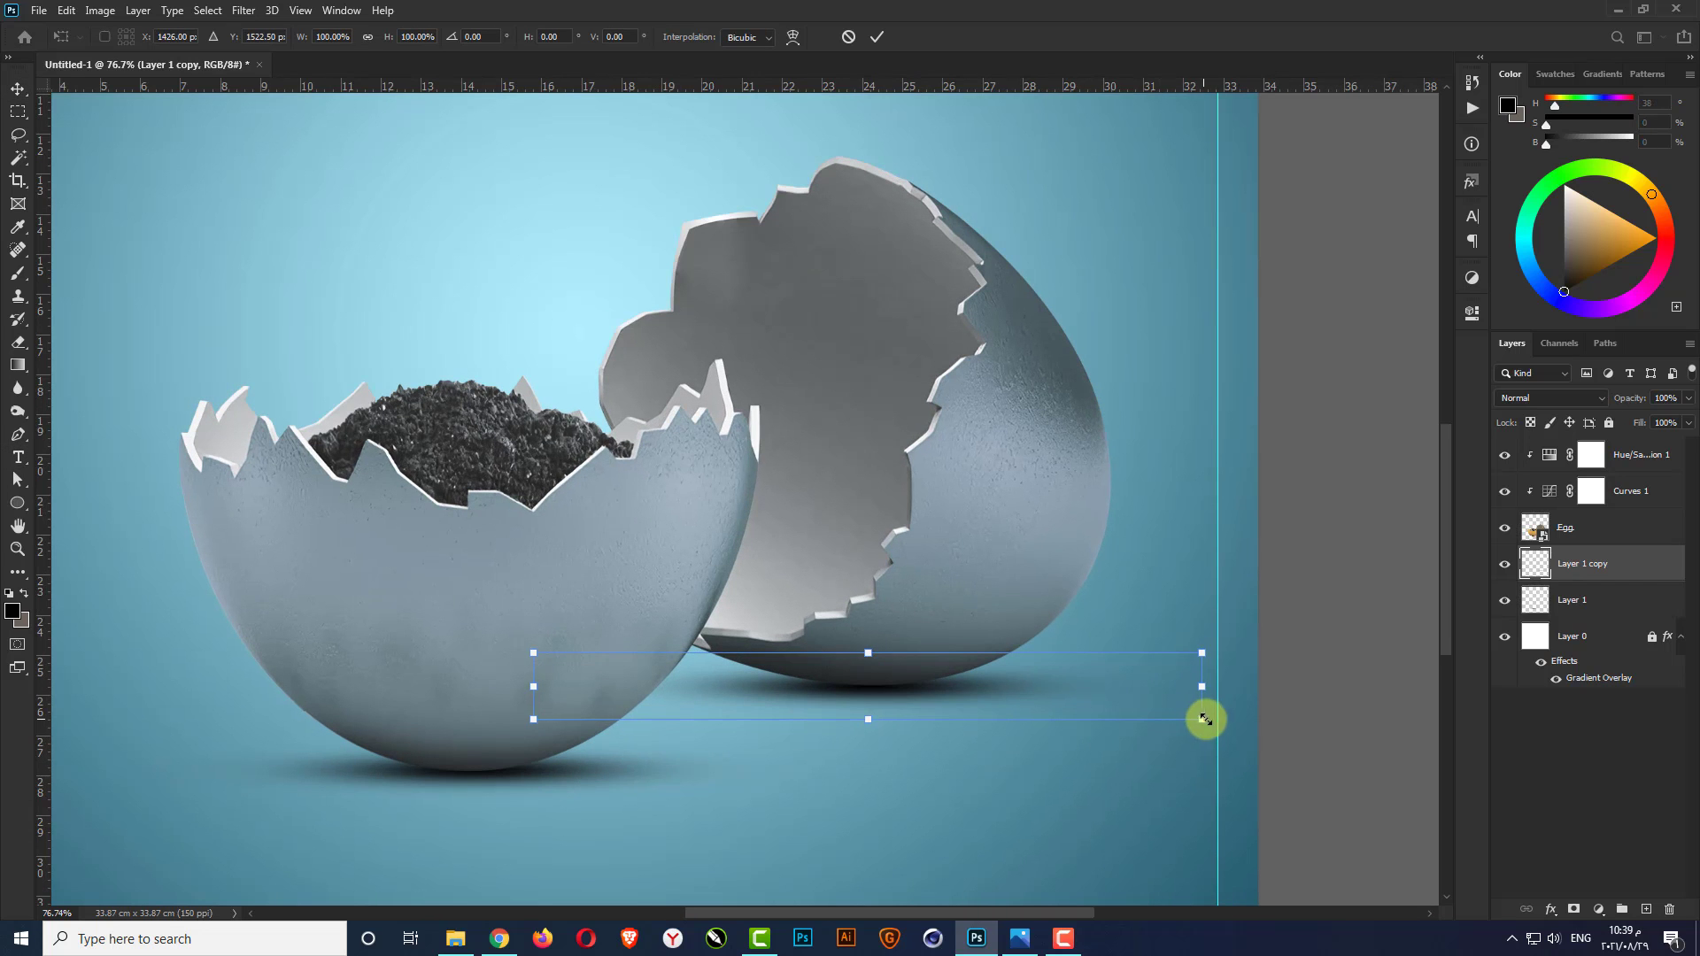
drag(1205, 719, 1238, 725)
drag(869, 724, 870, 735)
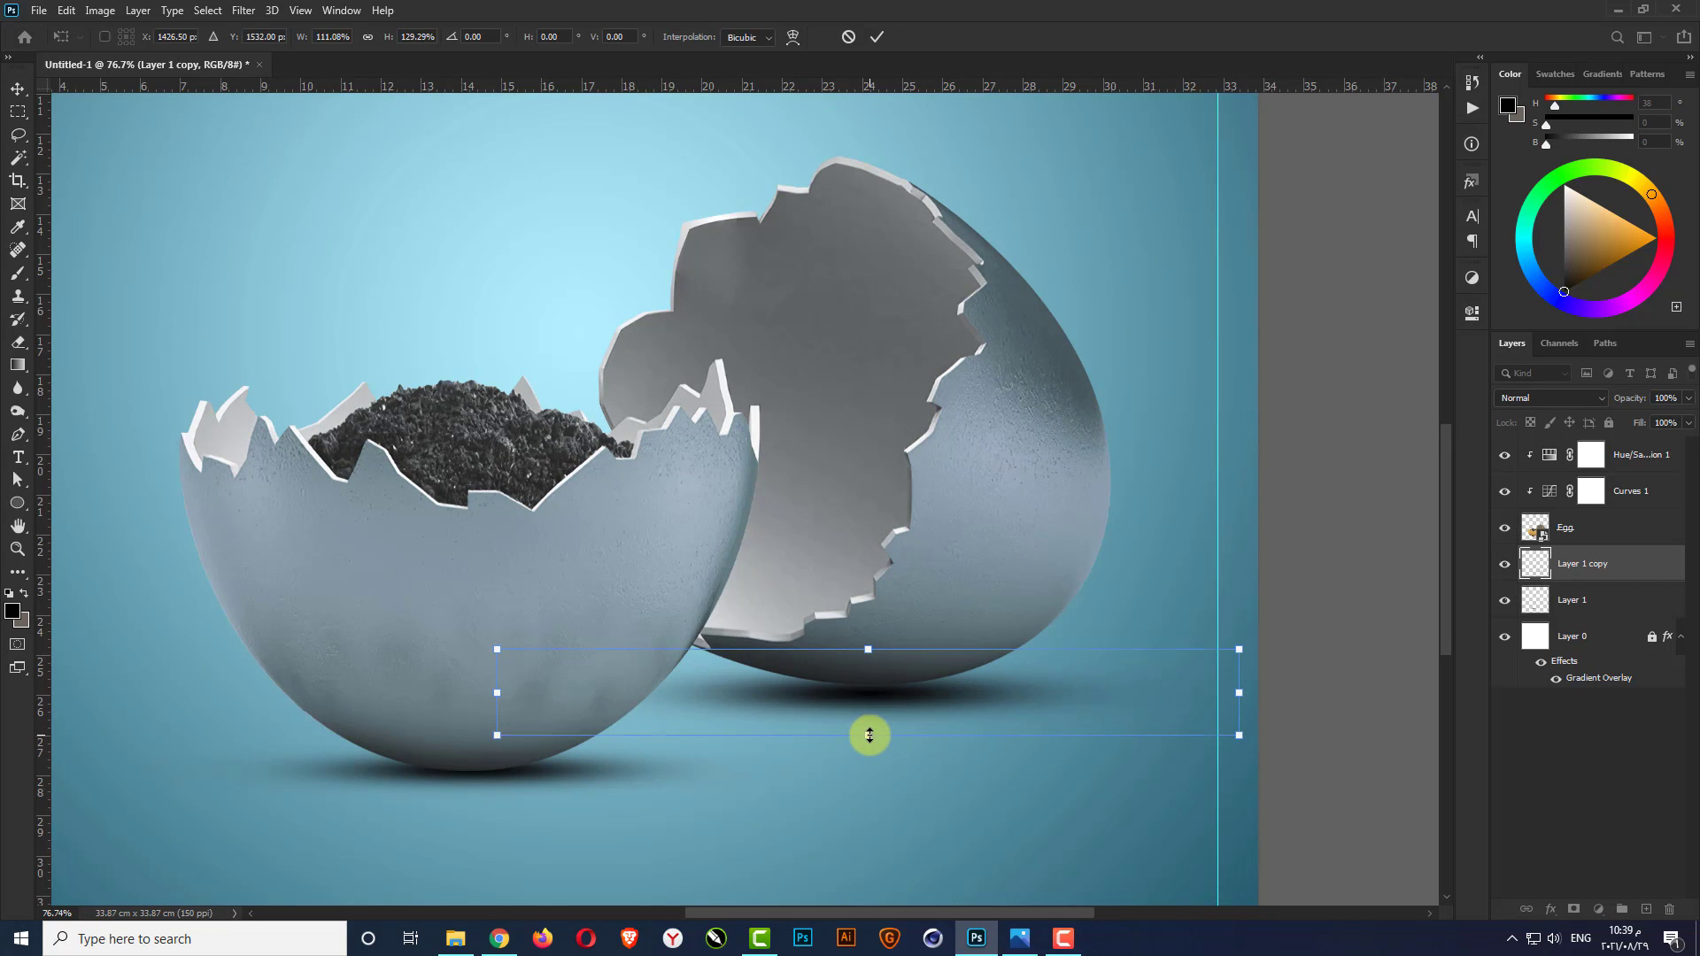
key(Return)
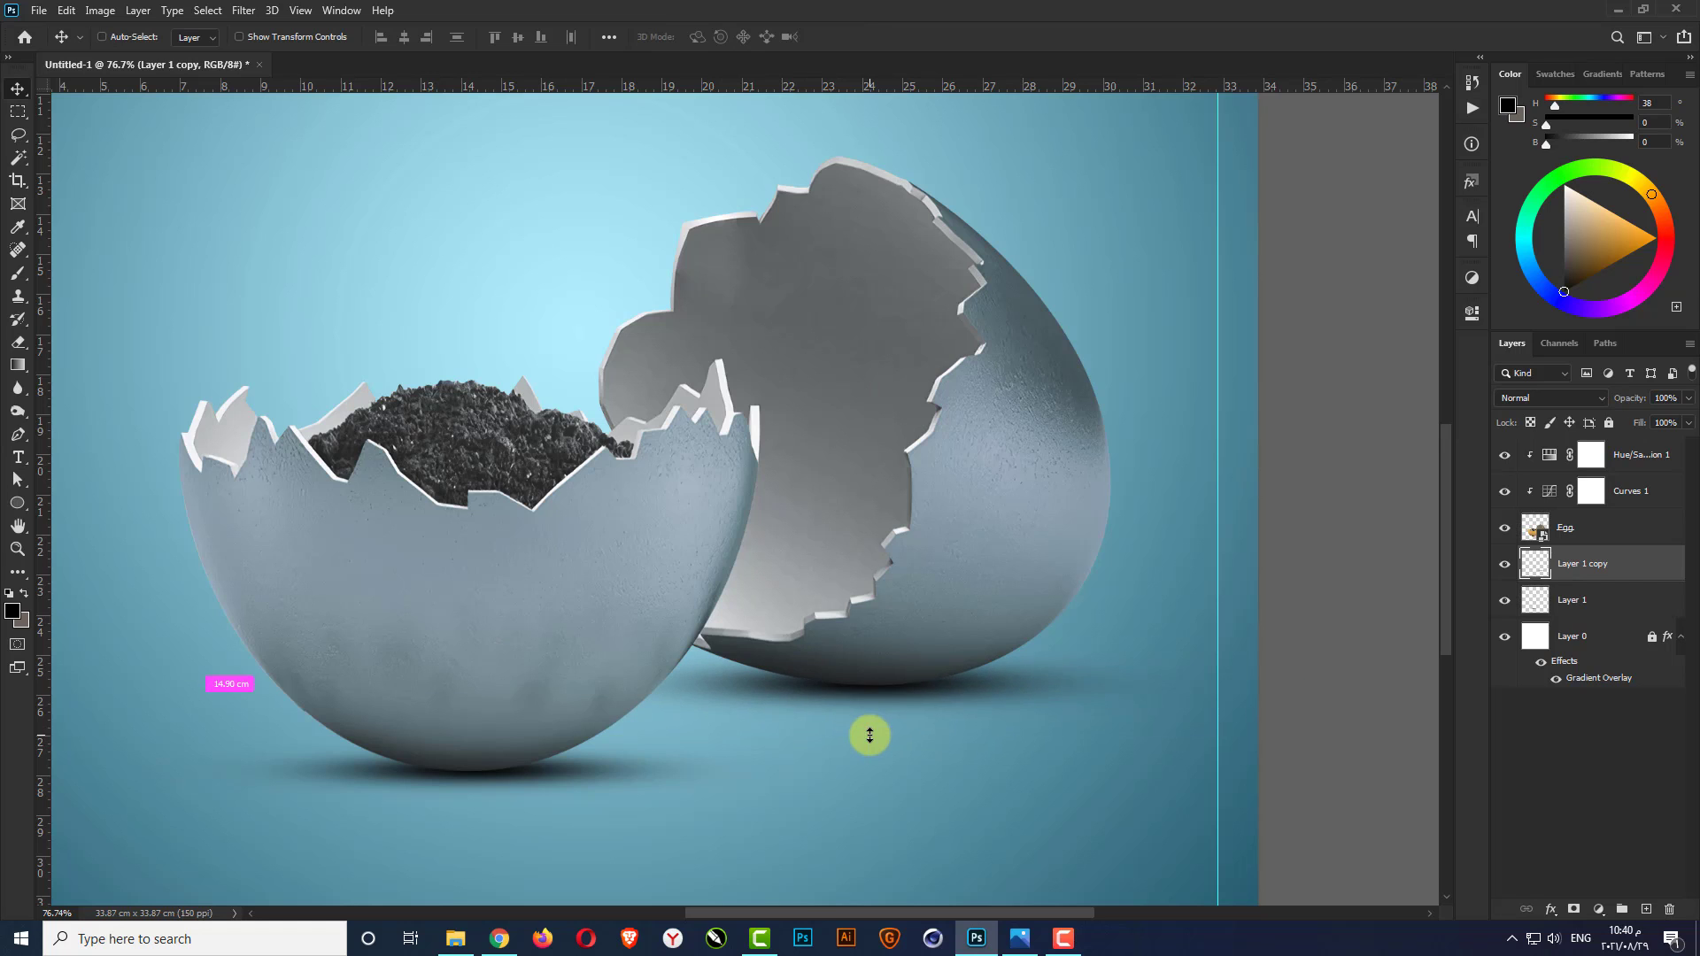
Set both shadow layers, Layer 1 and Layer 1 copy, to Multiply blending at 90% opacity
key(ctrl+0)
ctrl+click(1229, 742)
ctrl+click(991, 712)
ctrl+shift+click(744, 758)
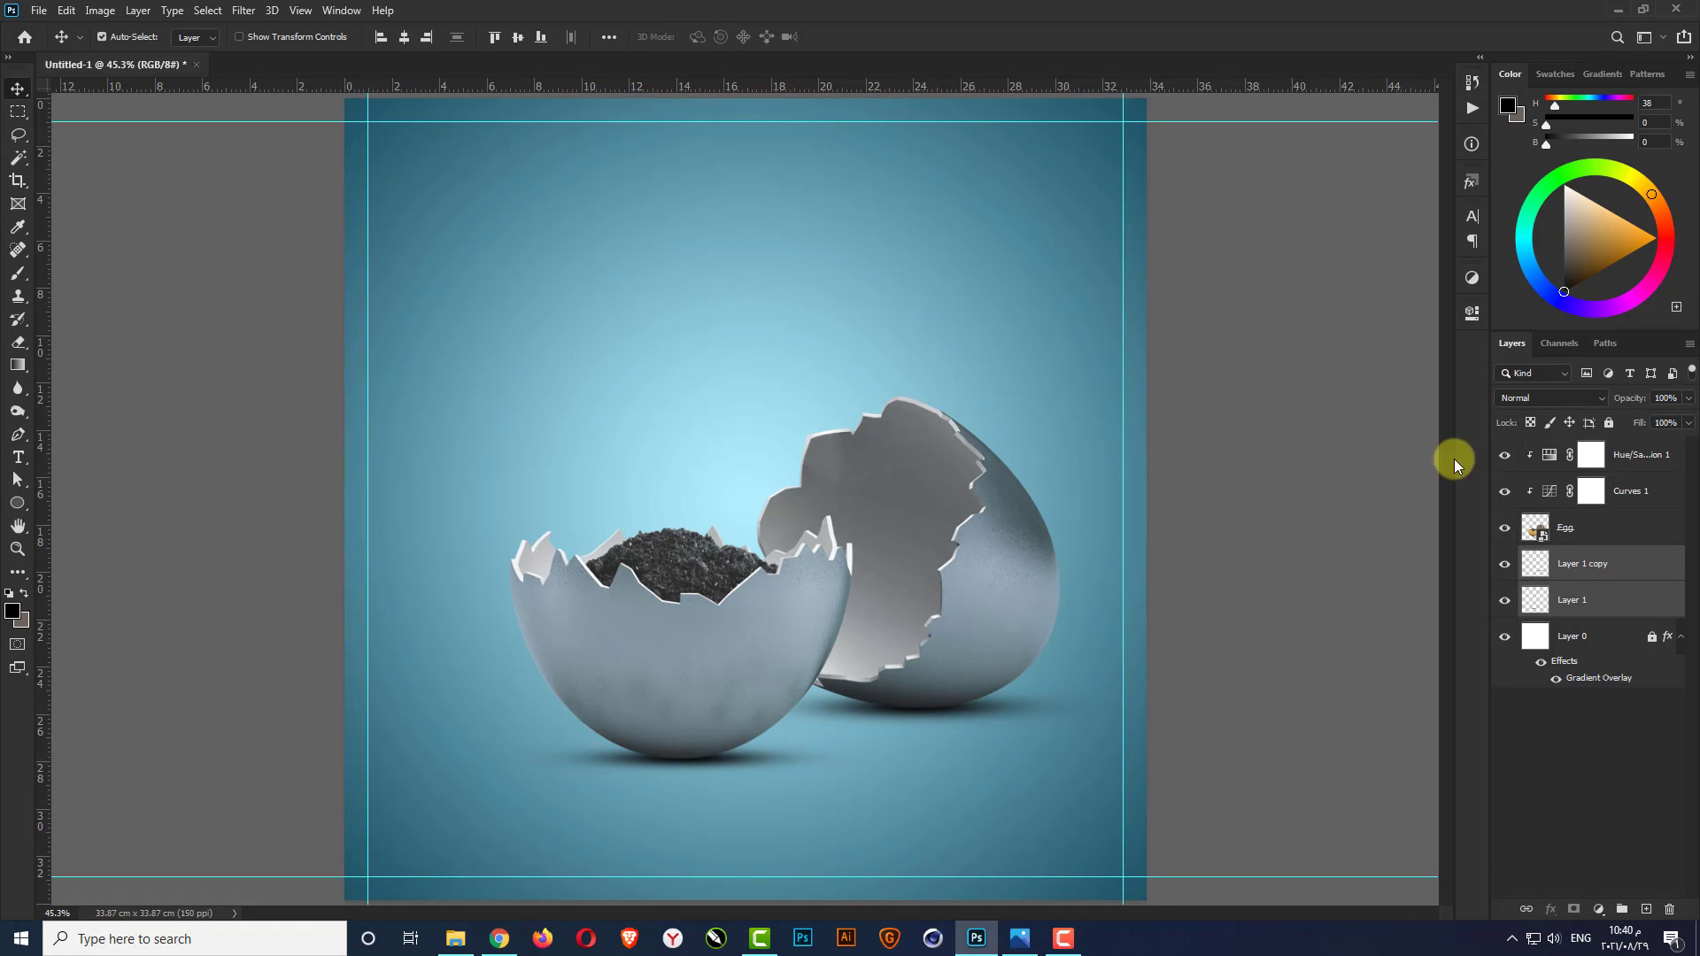
click(1550, 397)
click(1526, 470)
click(1663, 398)
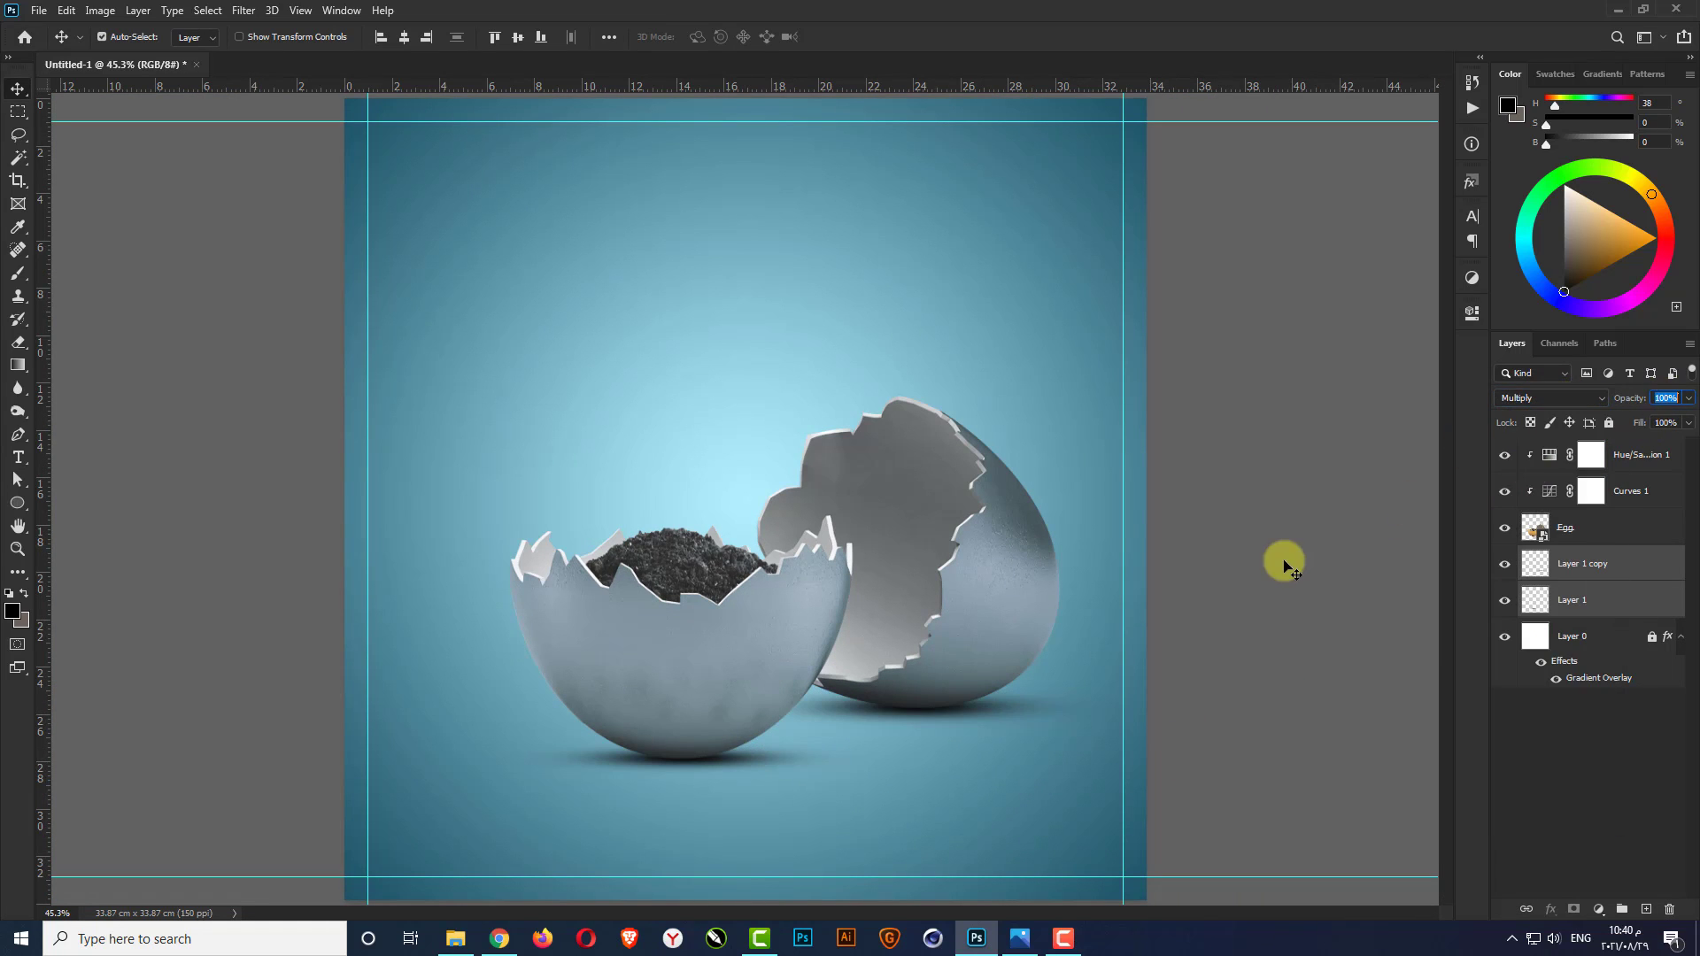
text(85)
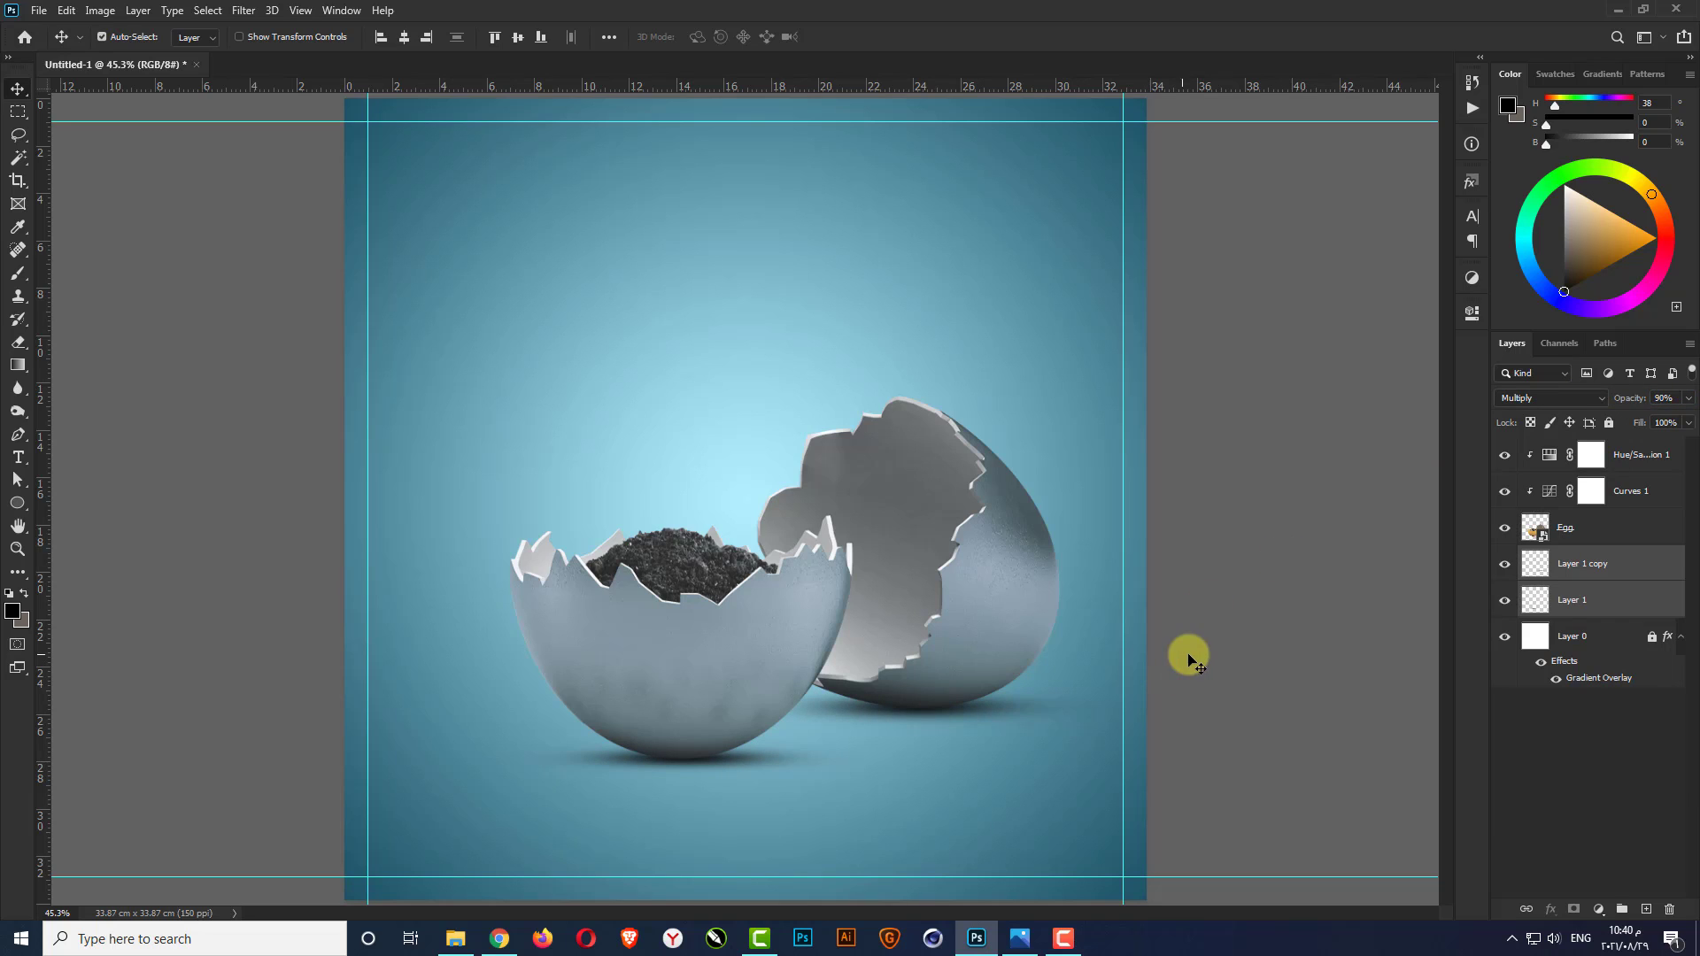
ctrl+click(1226, 708)
Open the broken pottery image from folder 36 as its own document and unlock its Background layer
click(455, 939)
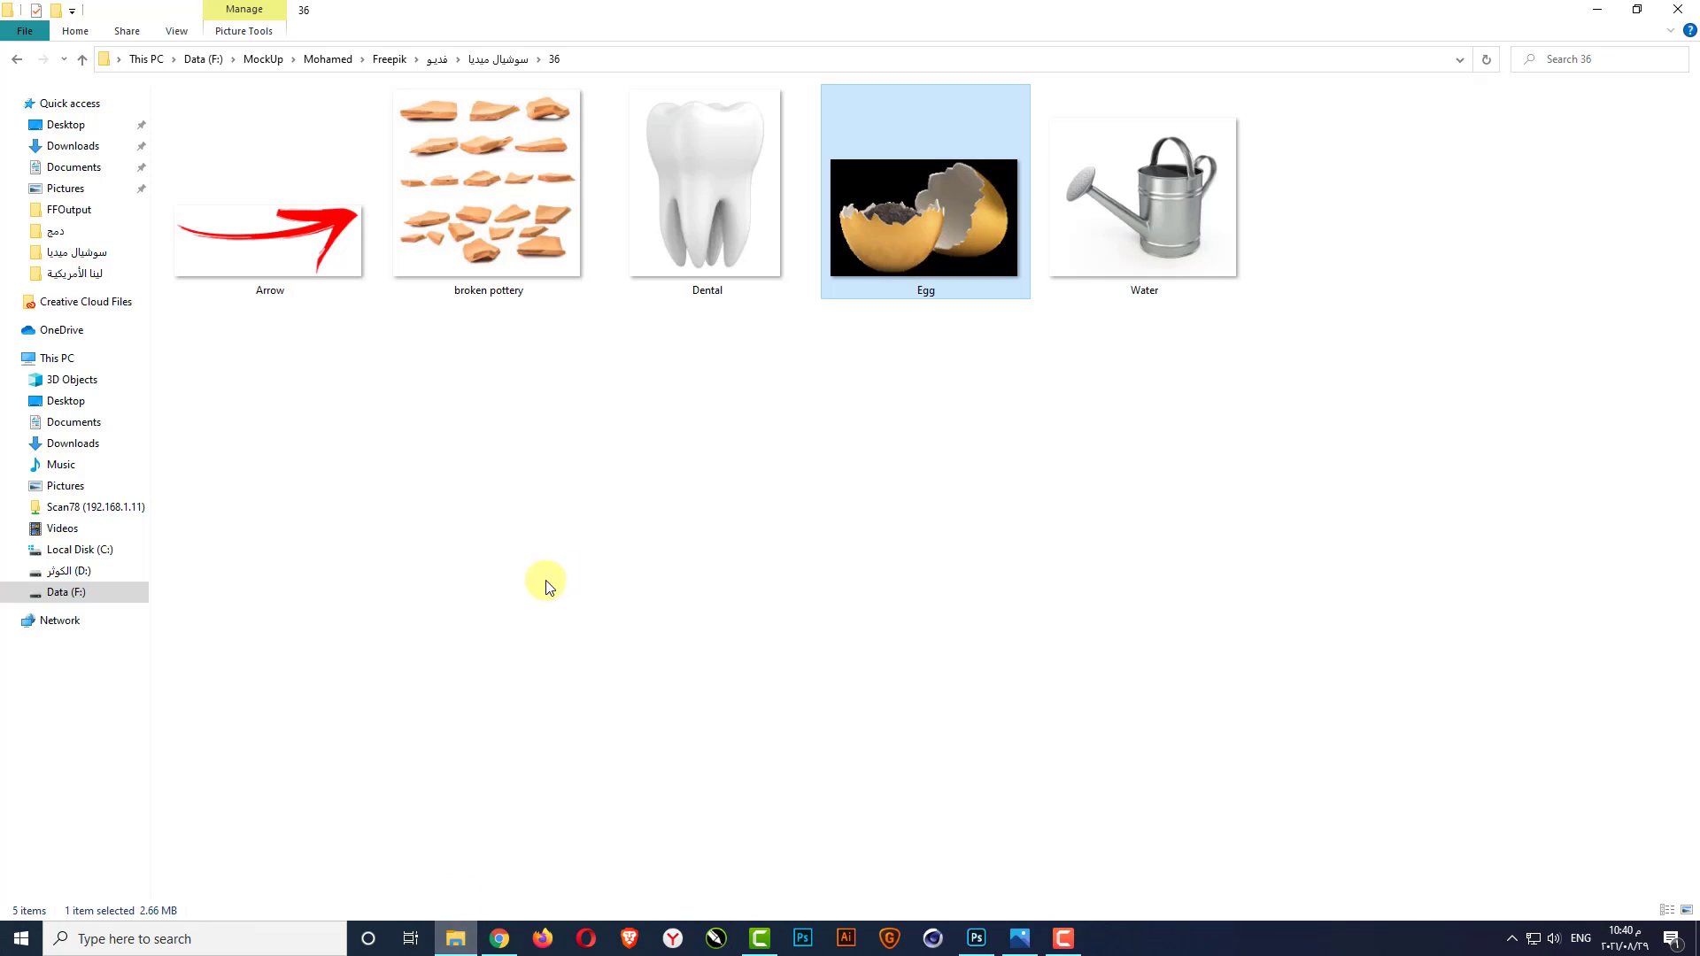
drag(503, 281, 940, 9)
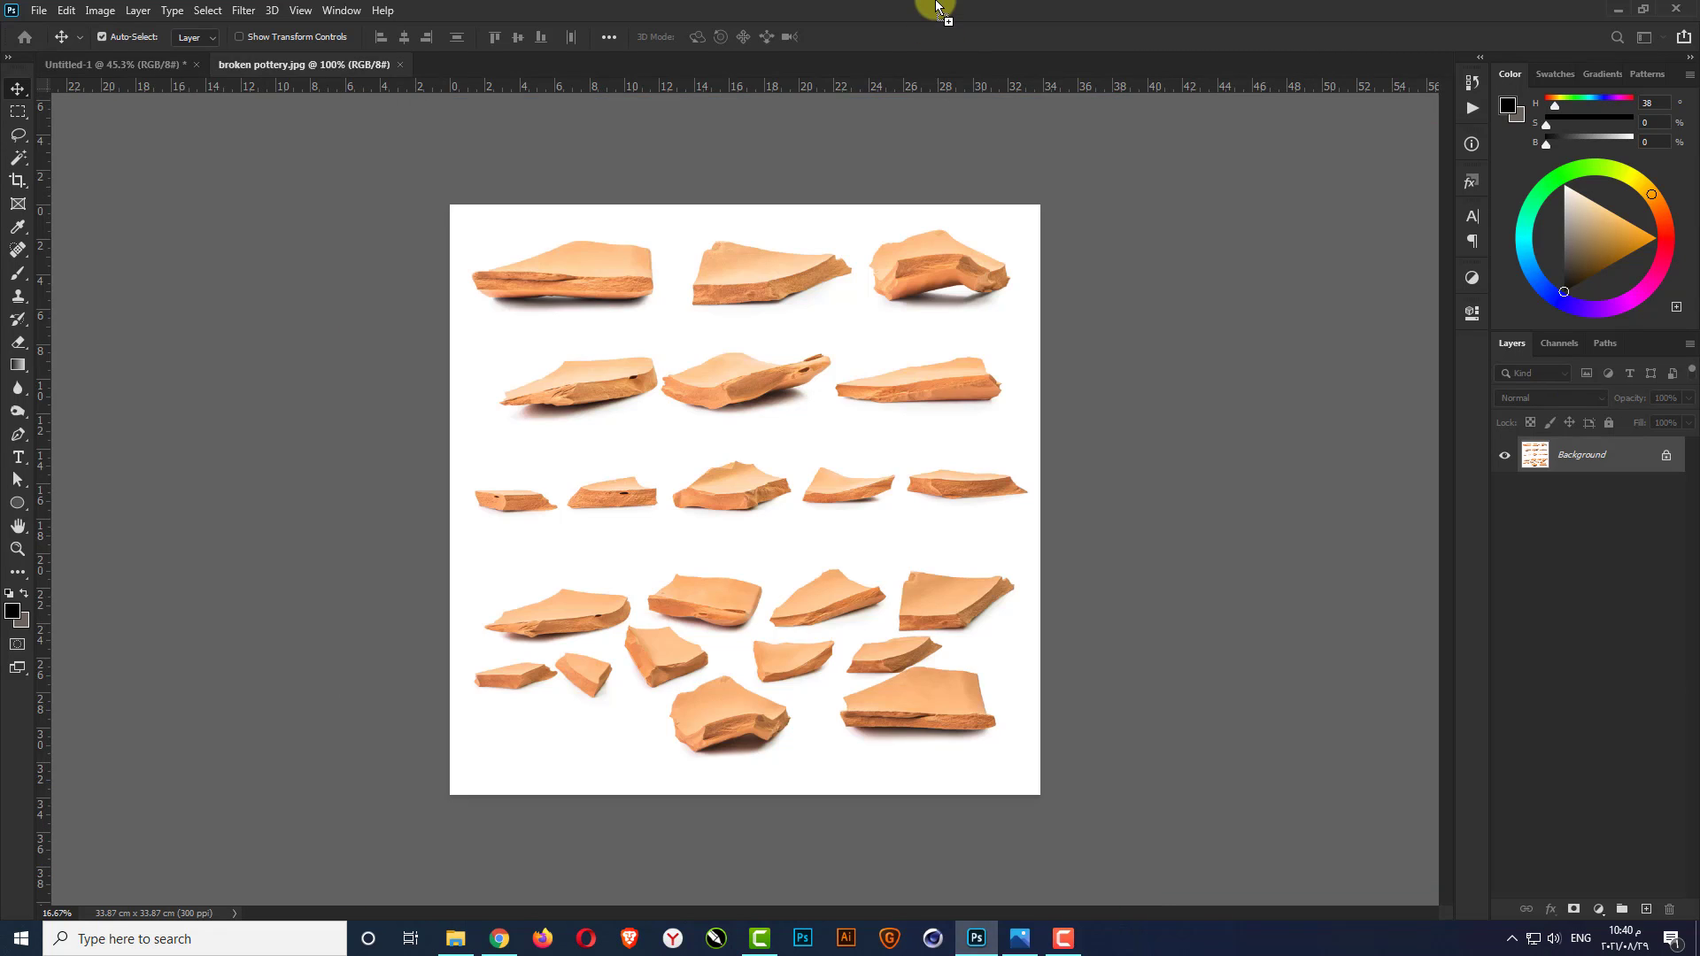
click(1665, 456)
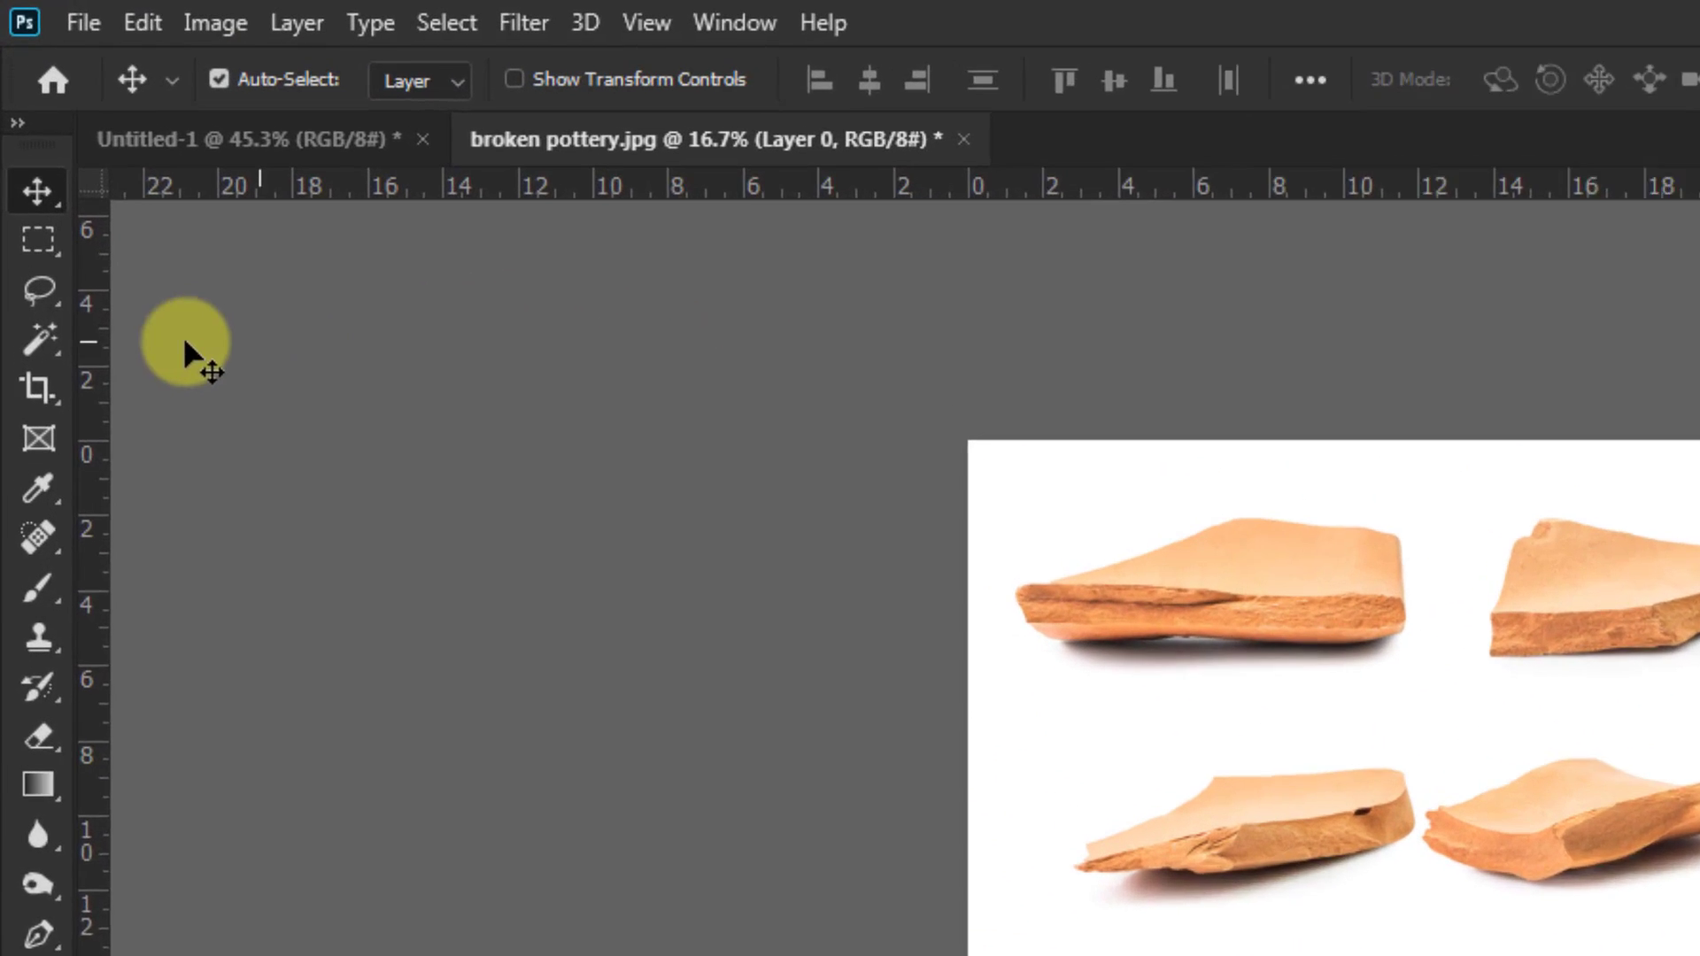
Select the middle shard of the pottery image's first row with the Quick Selection tool
click(37, 337)
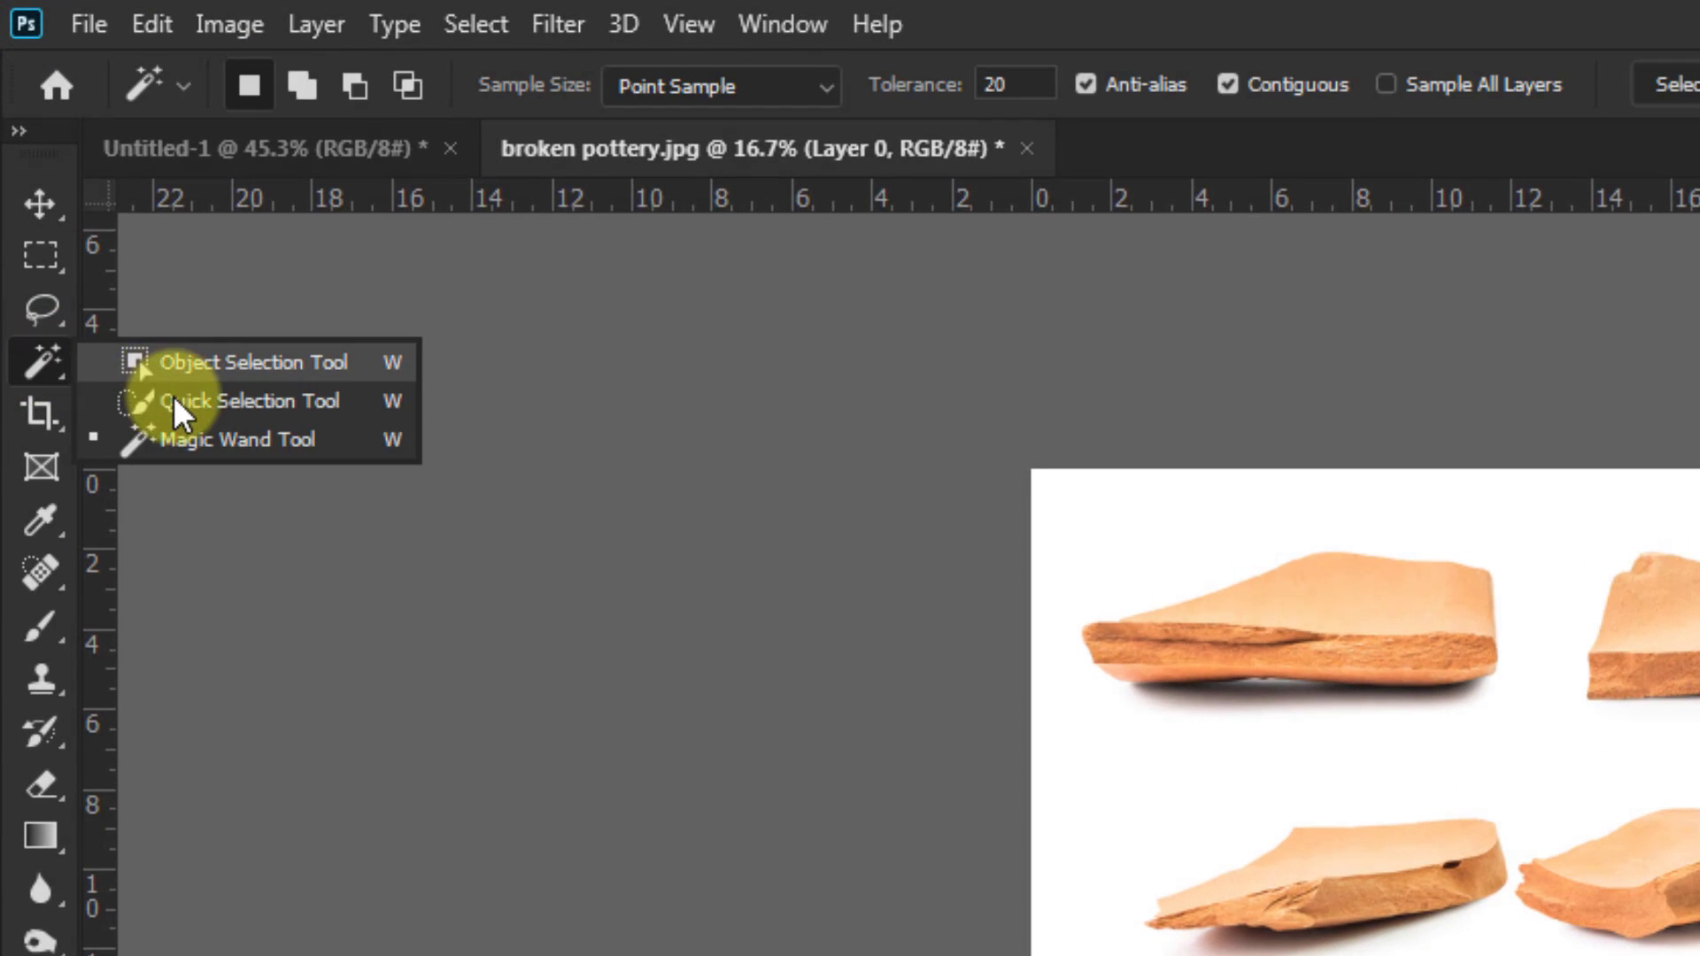
click(173, 395)
scroll(742, 233, up, 2)
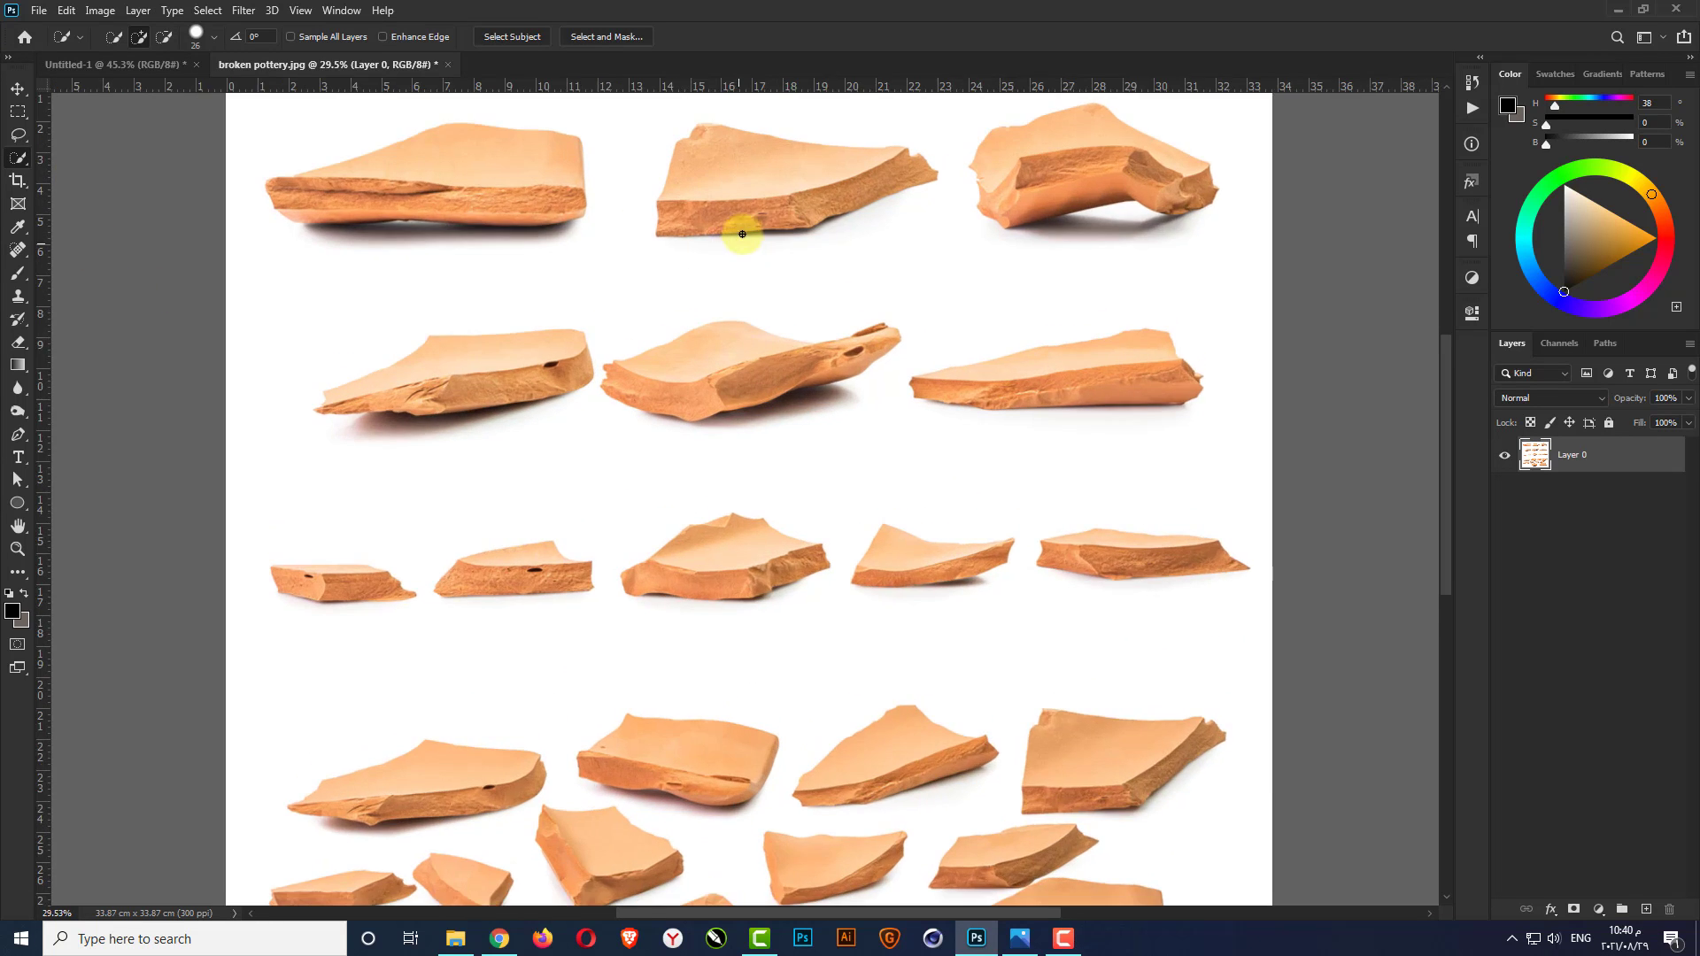
scroll(742, 233, up, 5)
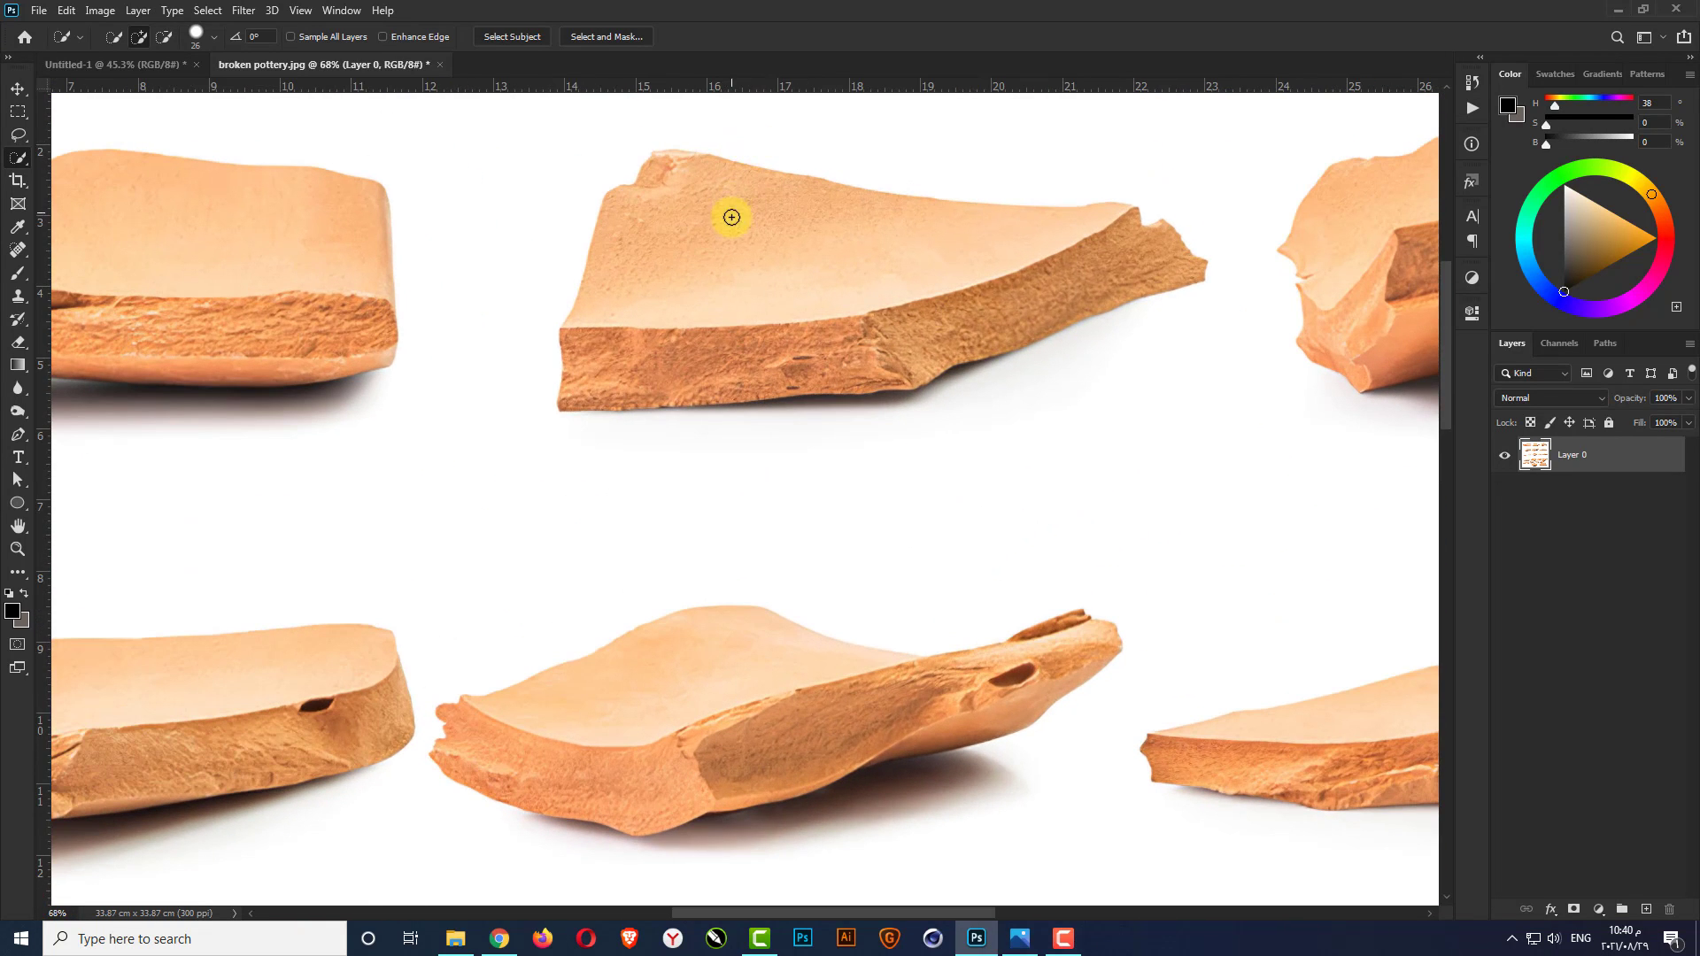
mouse_move(732, 217)
mouse_down()
mouse_move(675, 203)
mouse_move(734, 231)
mouse_up()
drag(864, 276, 924, 328)
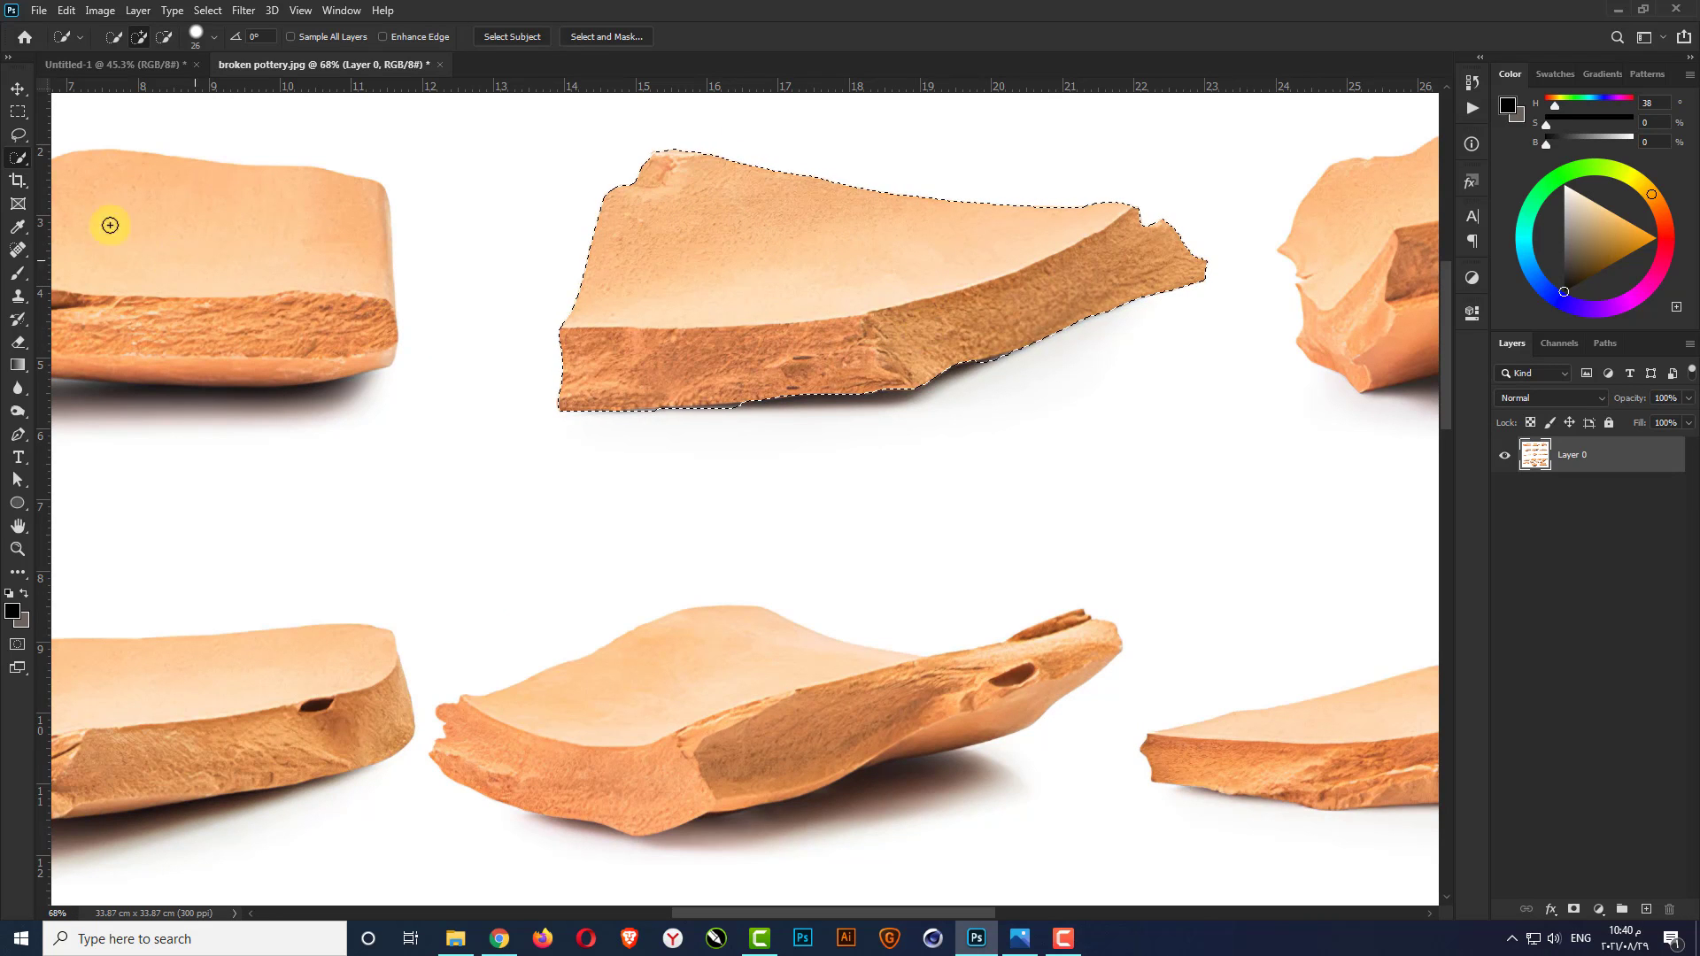
Bring the selected shard into Untitled-1, scale it down to about 2 cm wide, and set it beside the front eggshell's base
click(16, 89)
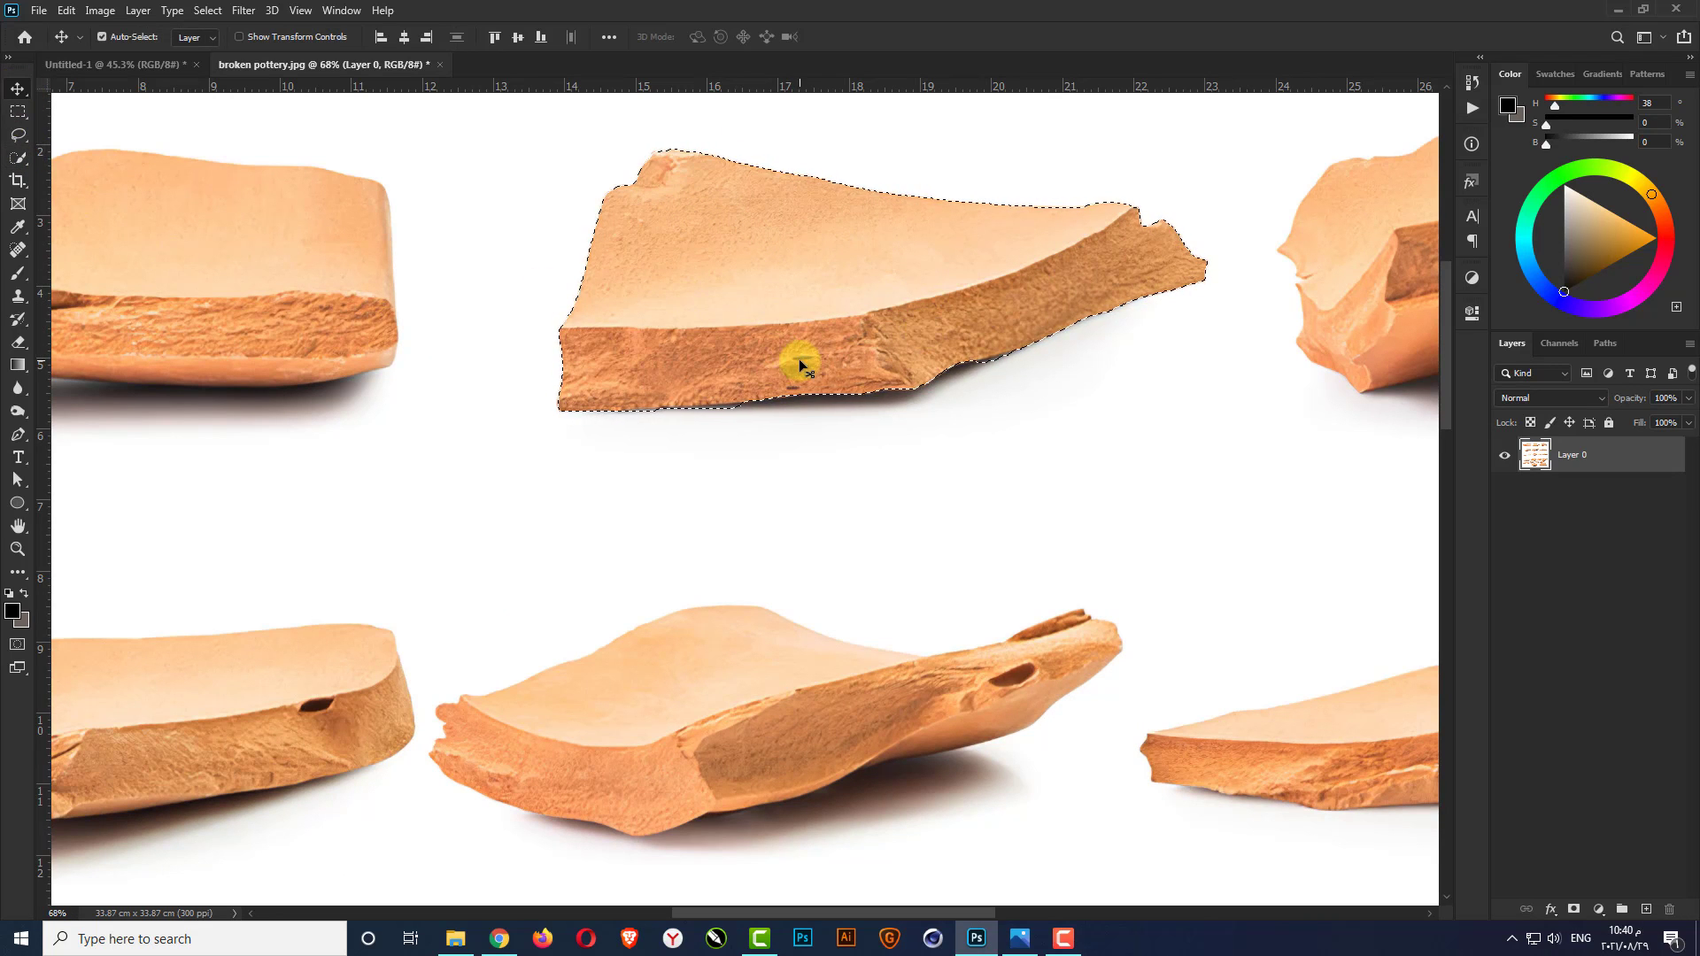
drag(797, 360, 770, 808)
scroll(709, 841, up, 4)
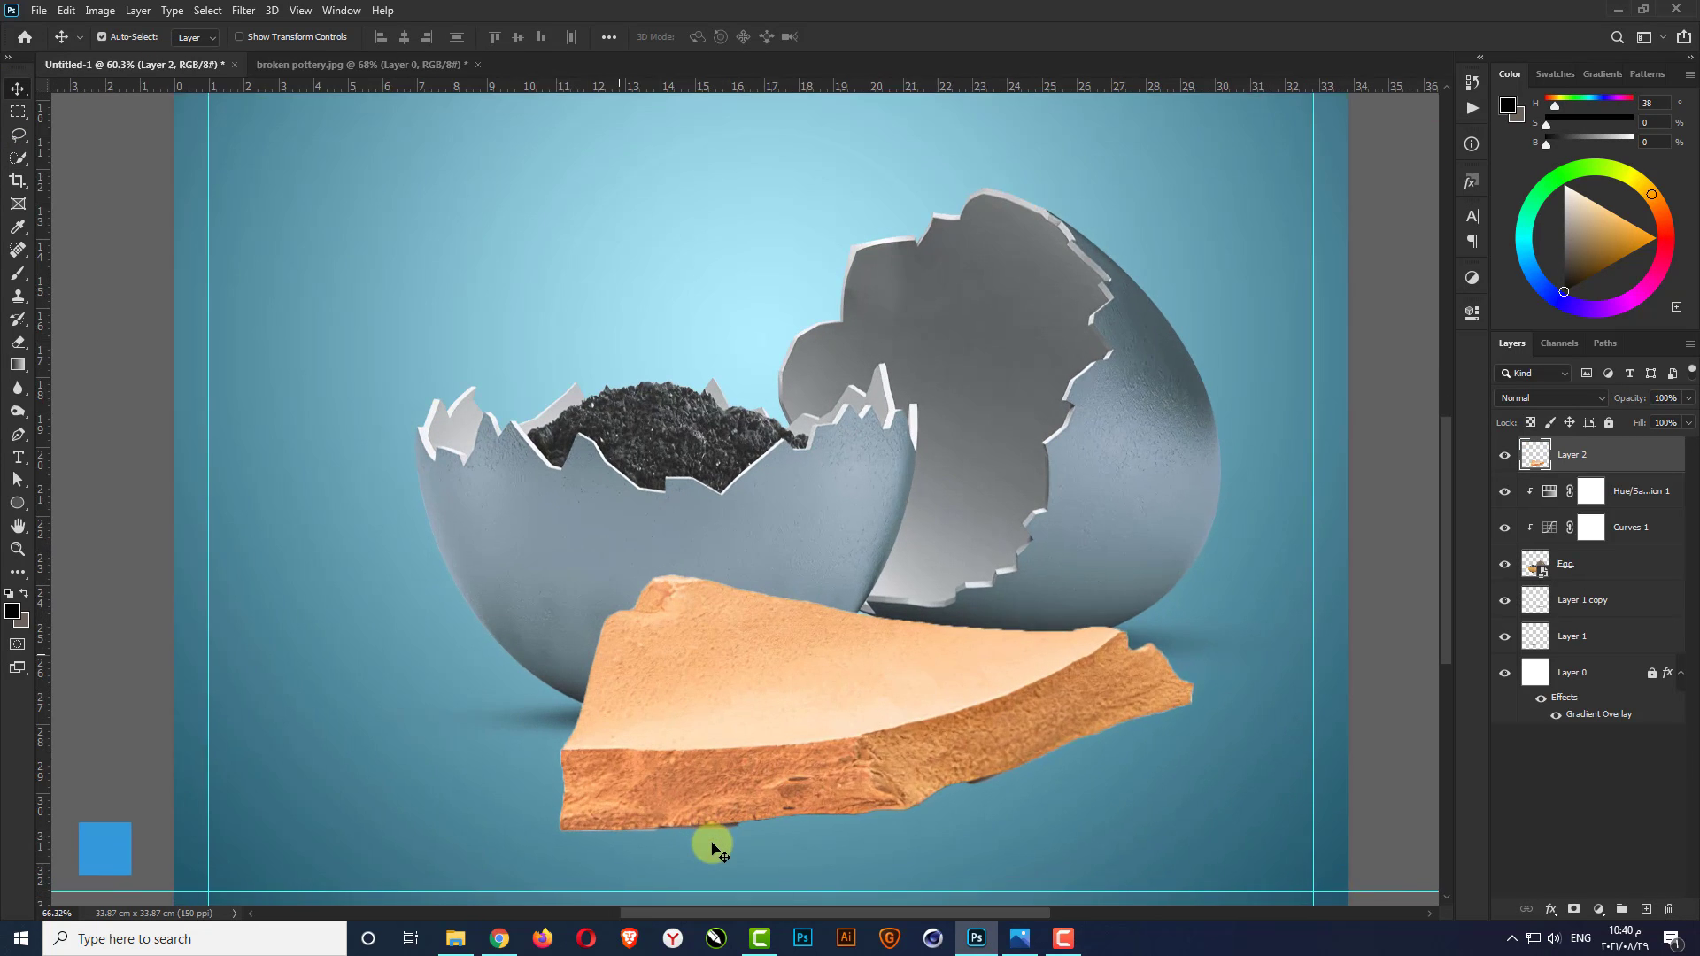
scroll(803, 727, down, 1)
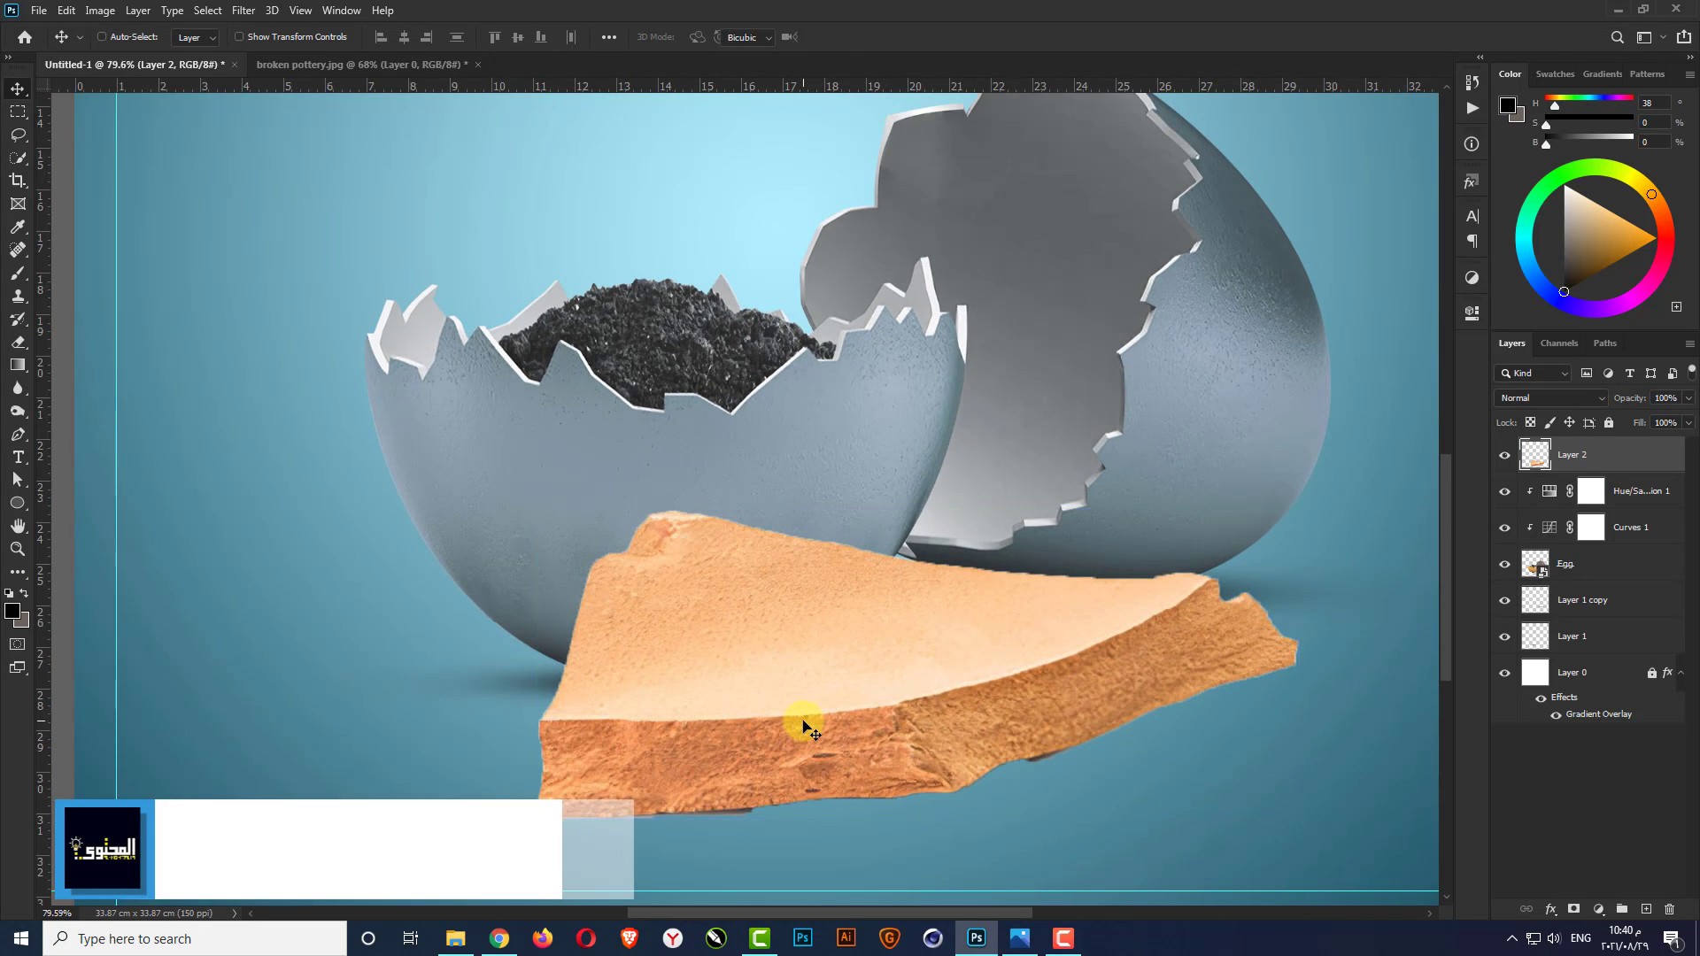
key(ctrl+t)
drag(1308, 508, 961, 681)
key(Return)
scroll(865, 714, up, 2)
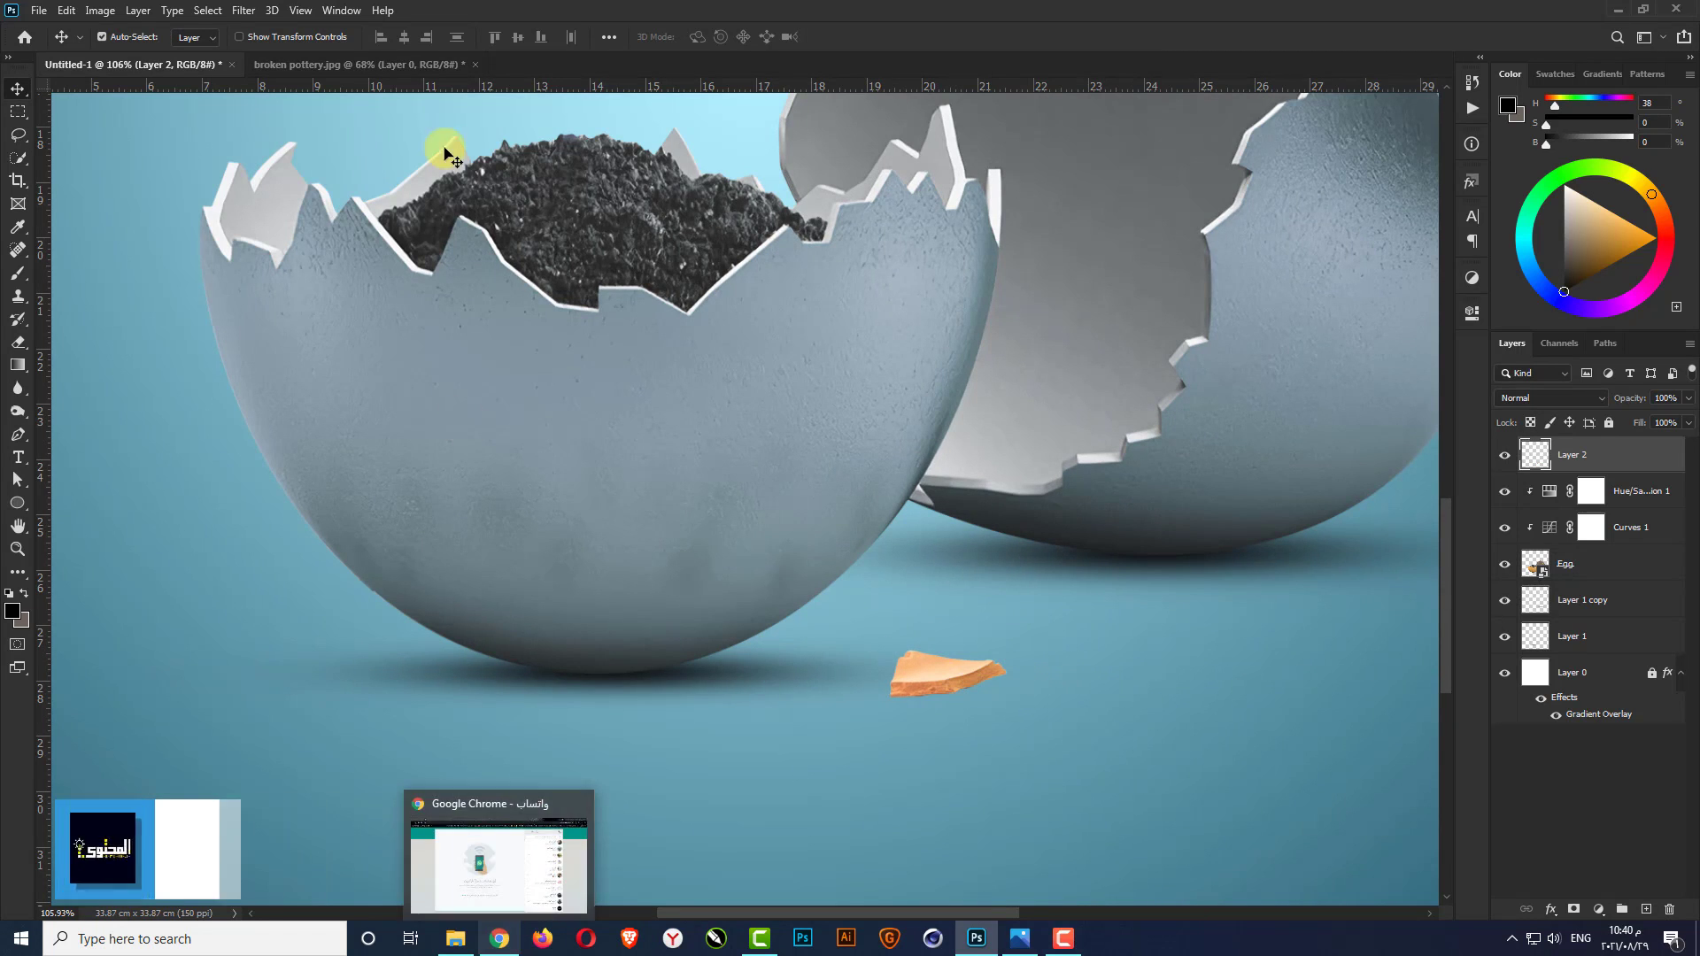
Clear the old selection in broken pottery.jpg and quick-select the thick first shard of the first row
click(426, 67)
scroll(542, 339, down, 1)
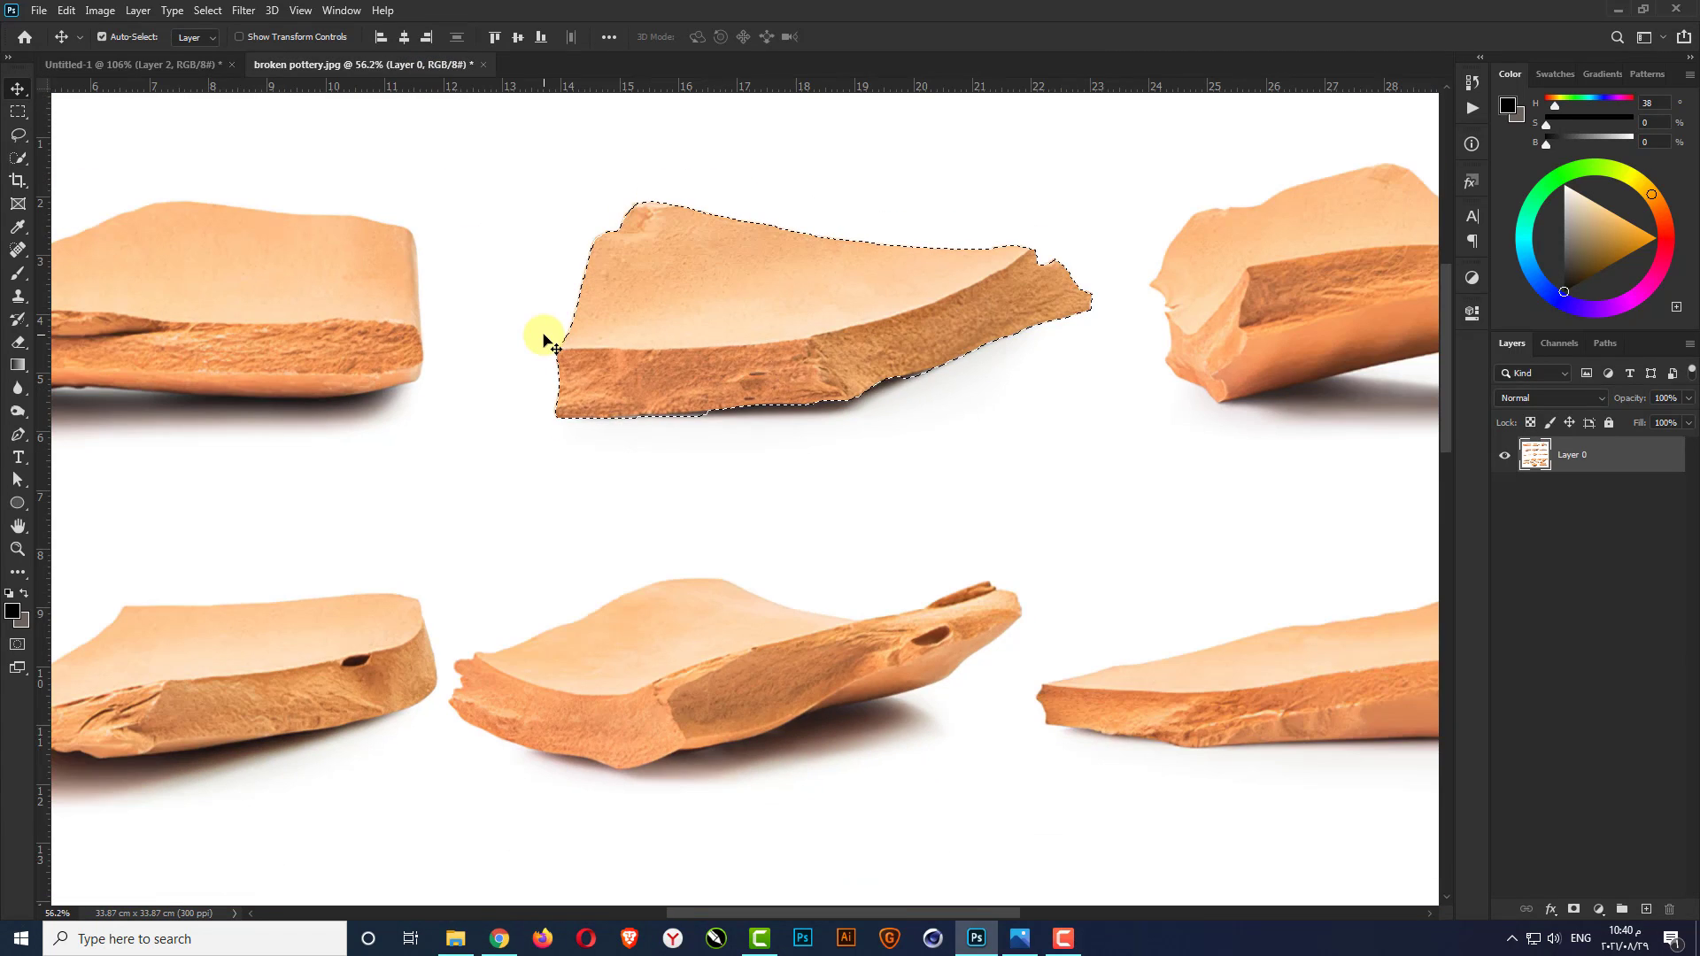
key(ctrl+d)
scroll(450, 346, down, 2)
scroll(1174, 457, down, 1)
scroll(309, 306, up, 2)
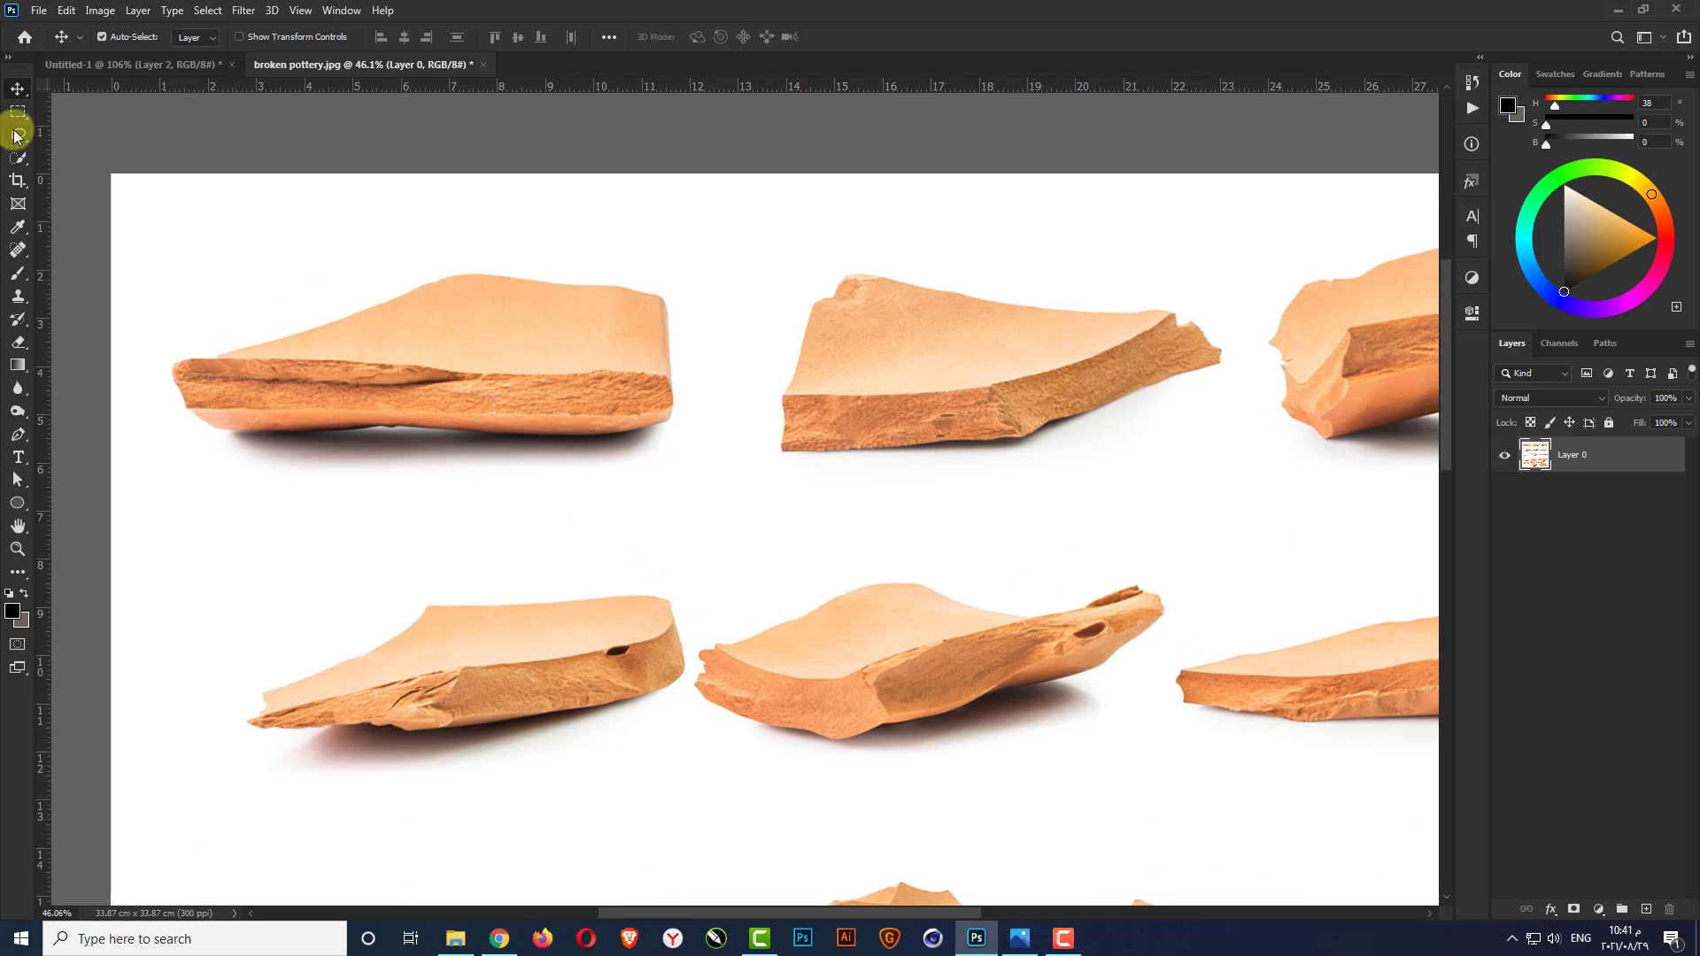
click(19, 159)
scroll(115, 343, up, 3)
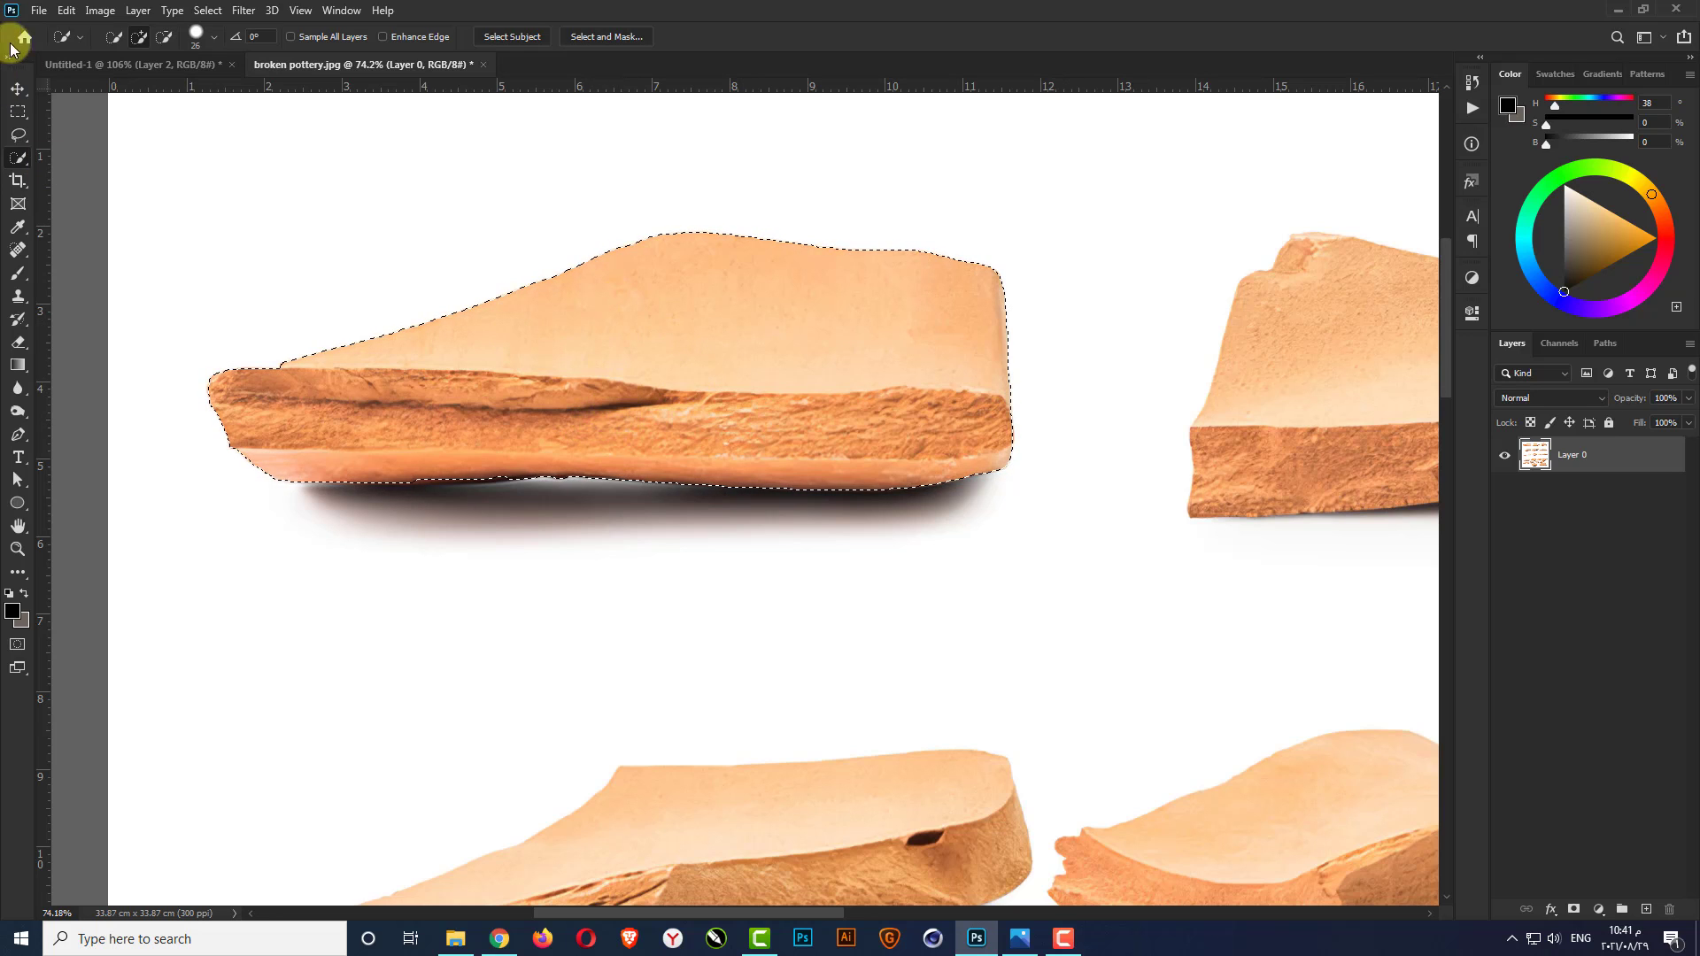
Bring the thick shard into Untitled-1, shrink it to about 2.5 cm wide, and place it in front of the eggshell
click(18, 89)
drag(662, 365, 729, 729)
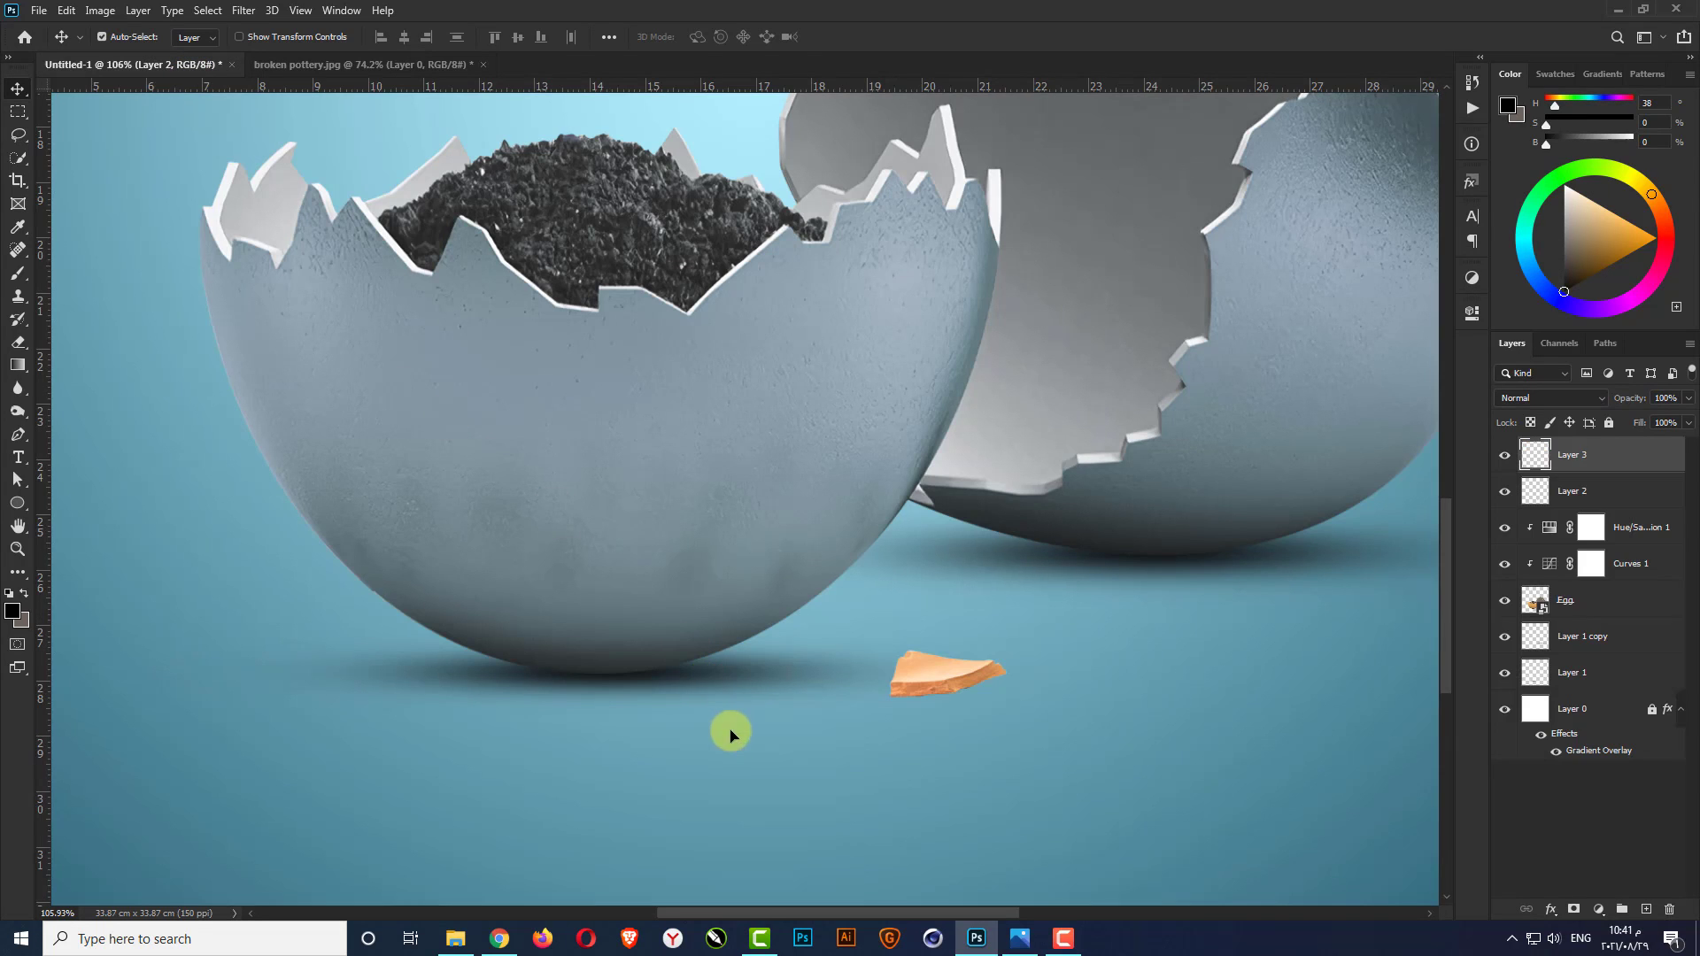
key(ctrl+t)
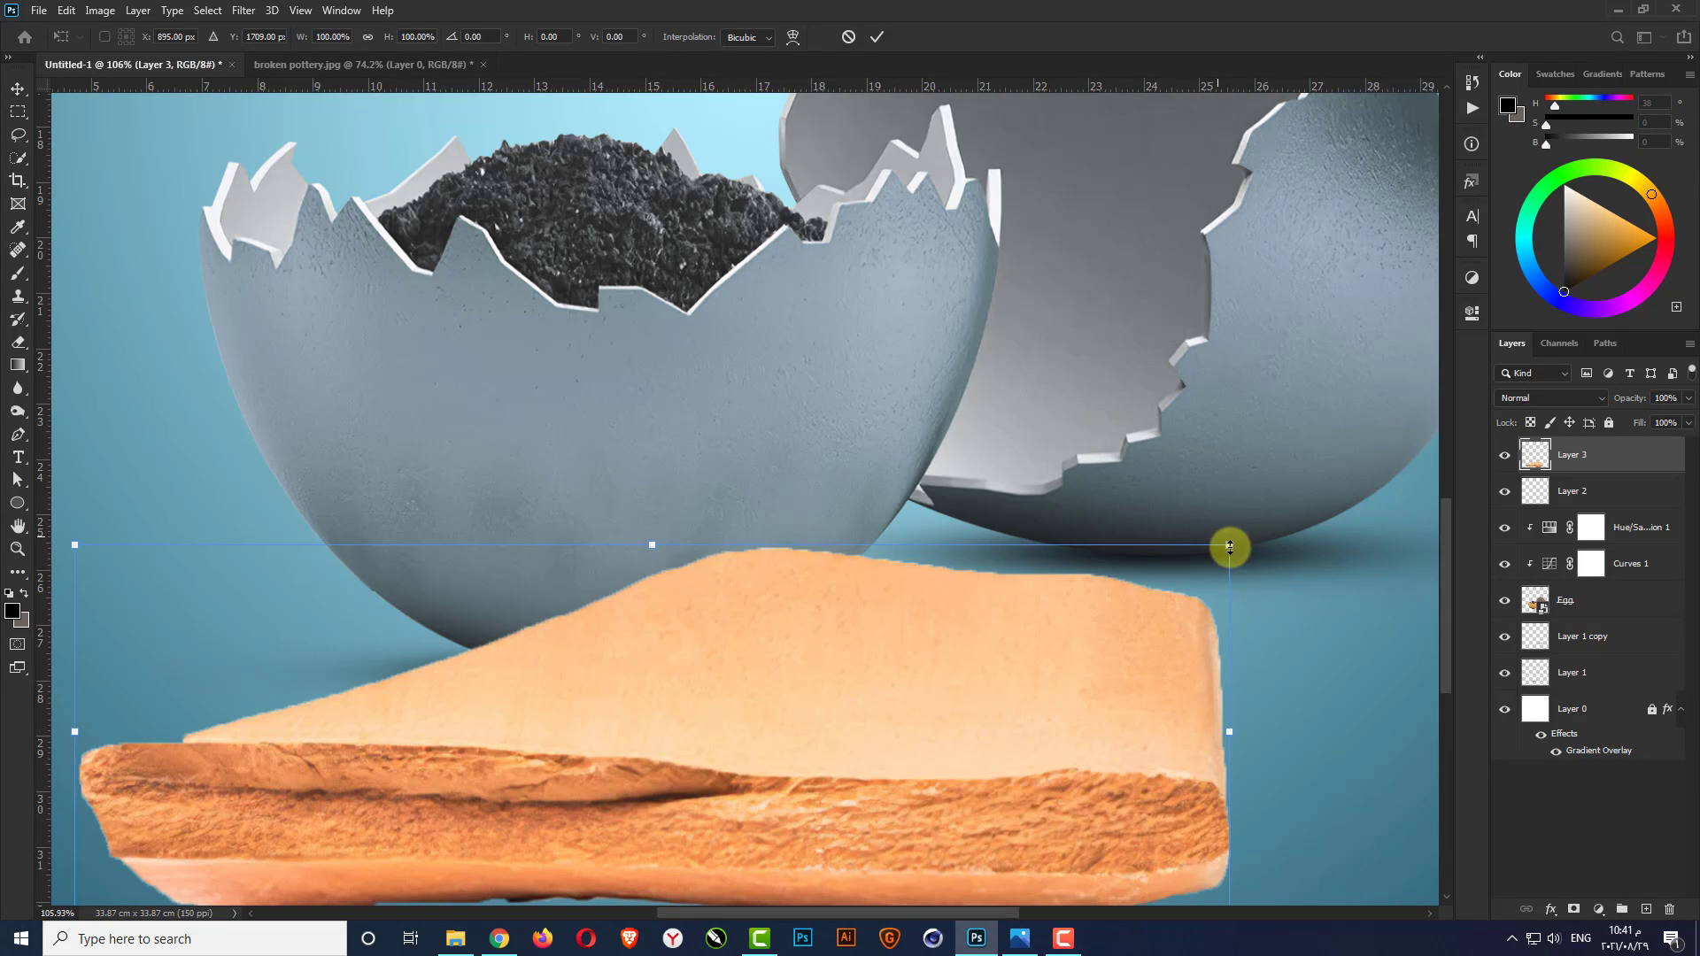
drag(1229, 547, 849, 731)
key(Return)
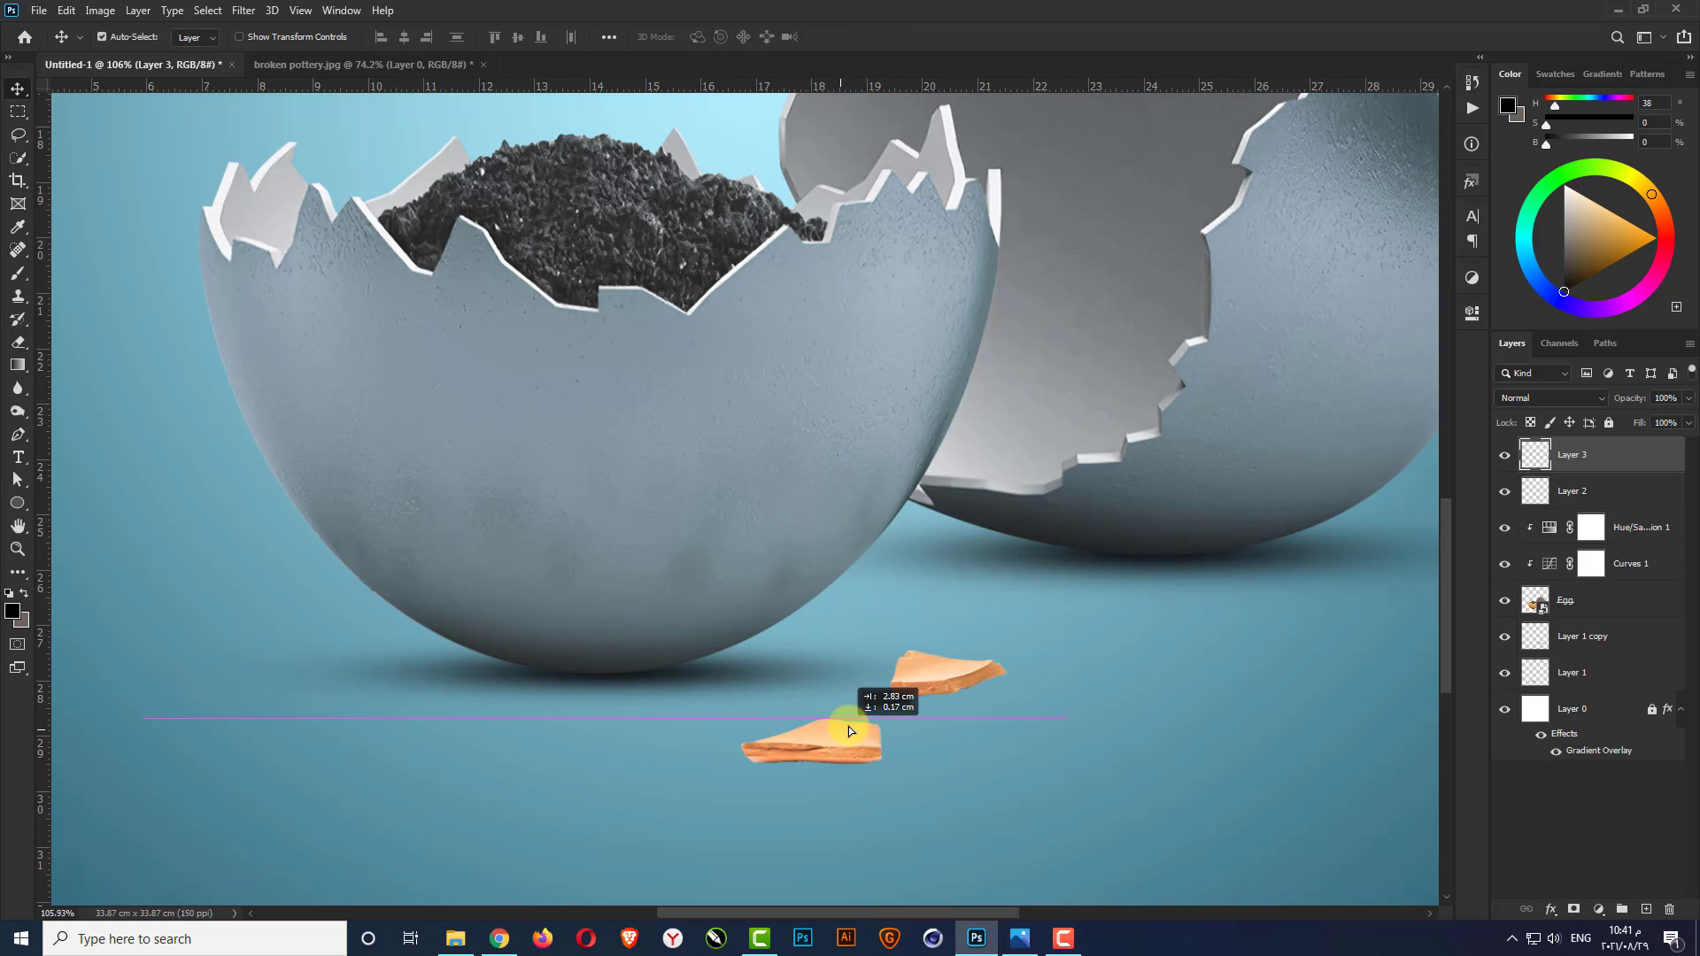
Replace the selection in broken pottery.jpg with the curved middle shard of the second row, using Quick Selection
click(364, 67)
key(ctrl+d)
scroll(440, 306, down, 5)
scroll(885, 556, up, 3)
click(18, 159)
mouse_move(823, 633)
mouse_down()
mouse_move(1015, 645)
mouse_move(178, 61)
mouse_move(892, 725)
mouse_up()
Bring the curved shard into Untitled-1, scale it down to match the others, and place it beside the thick shard
click(18, 89)
key(ctrl+t)
drag(1294, 559, 830, 715)
drag(778, 739, 726, 745)
key(Return)
Replace the selection in broken pottery.jpg with the long thin shard ending the second row, using Quick Selection
click(384, 67)
key(ctrl+d)
scroll(865, 497, down, 5)
scroll(1239, 589, up, 4)
click(18, 159)
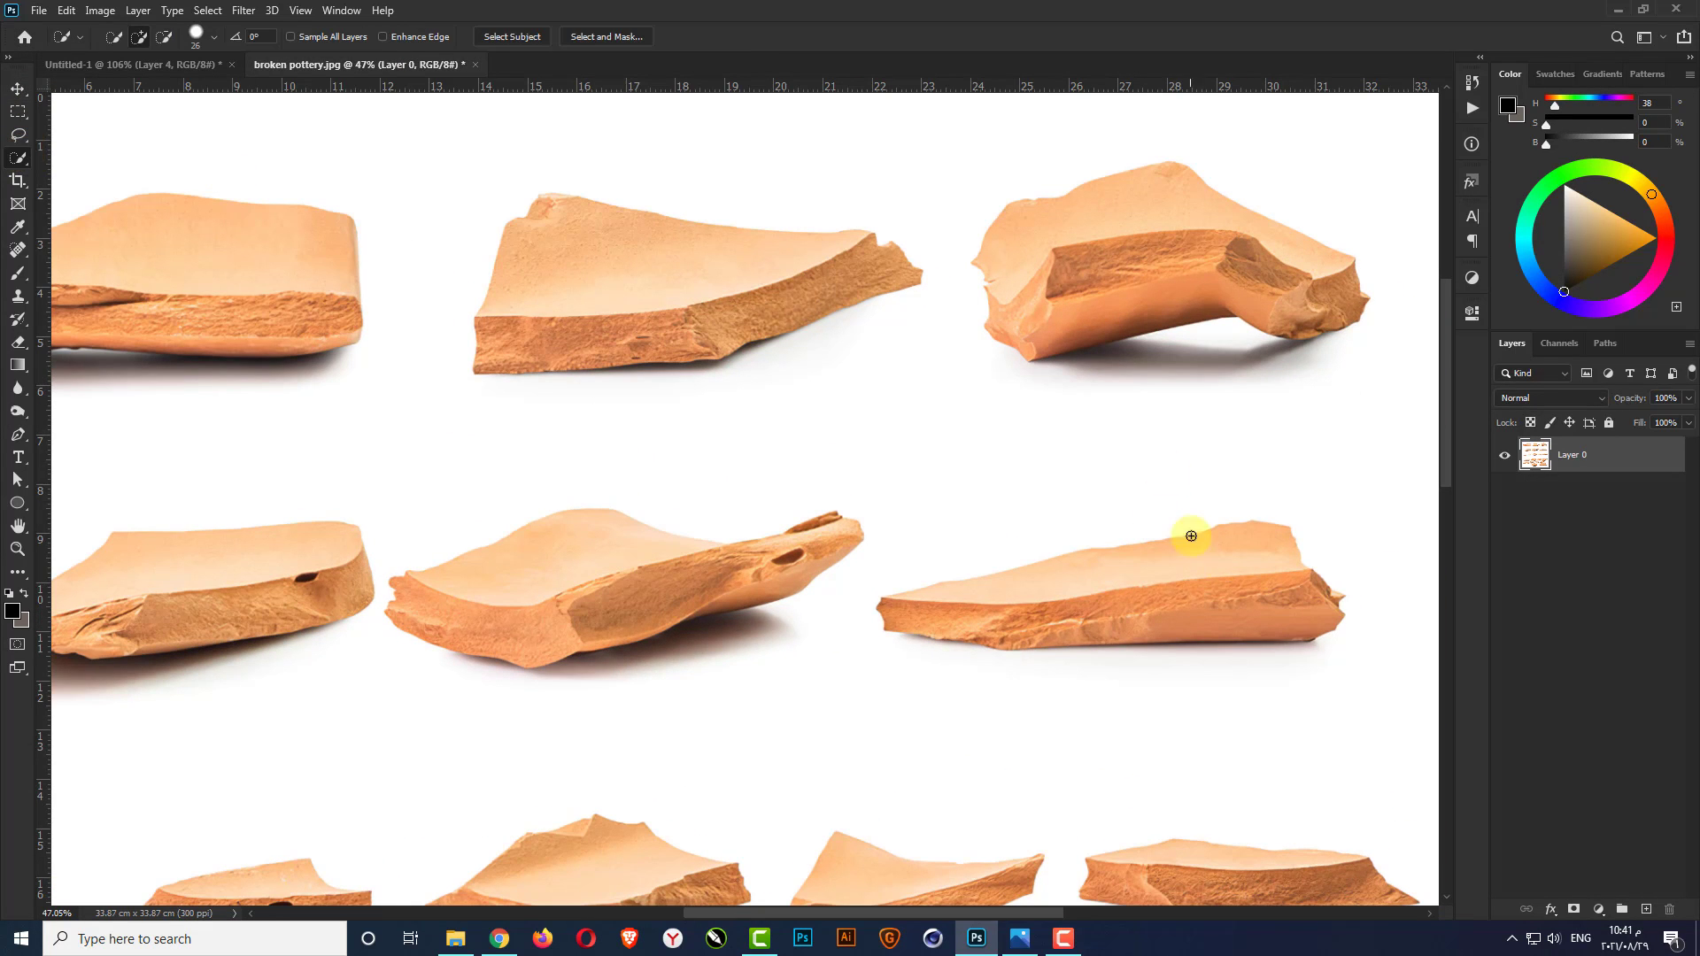
drag(1185, 575, 974, 611)
Bring the long thin shard into Untitled-1, scale it down, and place it at the left of the shard row
key(v)
drag(1107, 593, 598, 732)
key(ctrl+t)
key(Return)
scroll(599, 732, down, 3)
Deselect in broken pottery.jpg and quick-select the small second shard of the third row
click(348, 67)
key(ctrl+d)
scroll(709, 407, down, 5)
scroll(520, 683, up, 5)
click(17, 159)
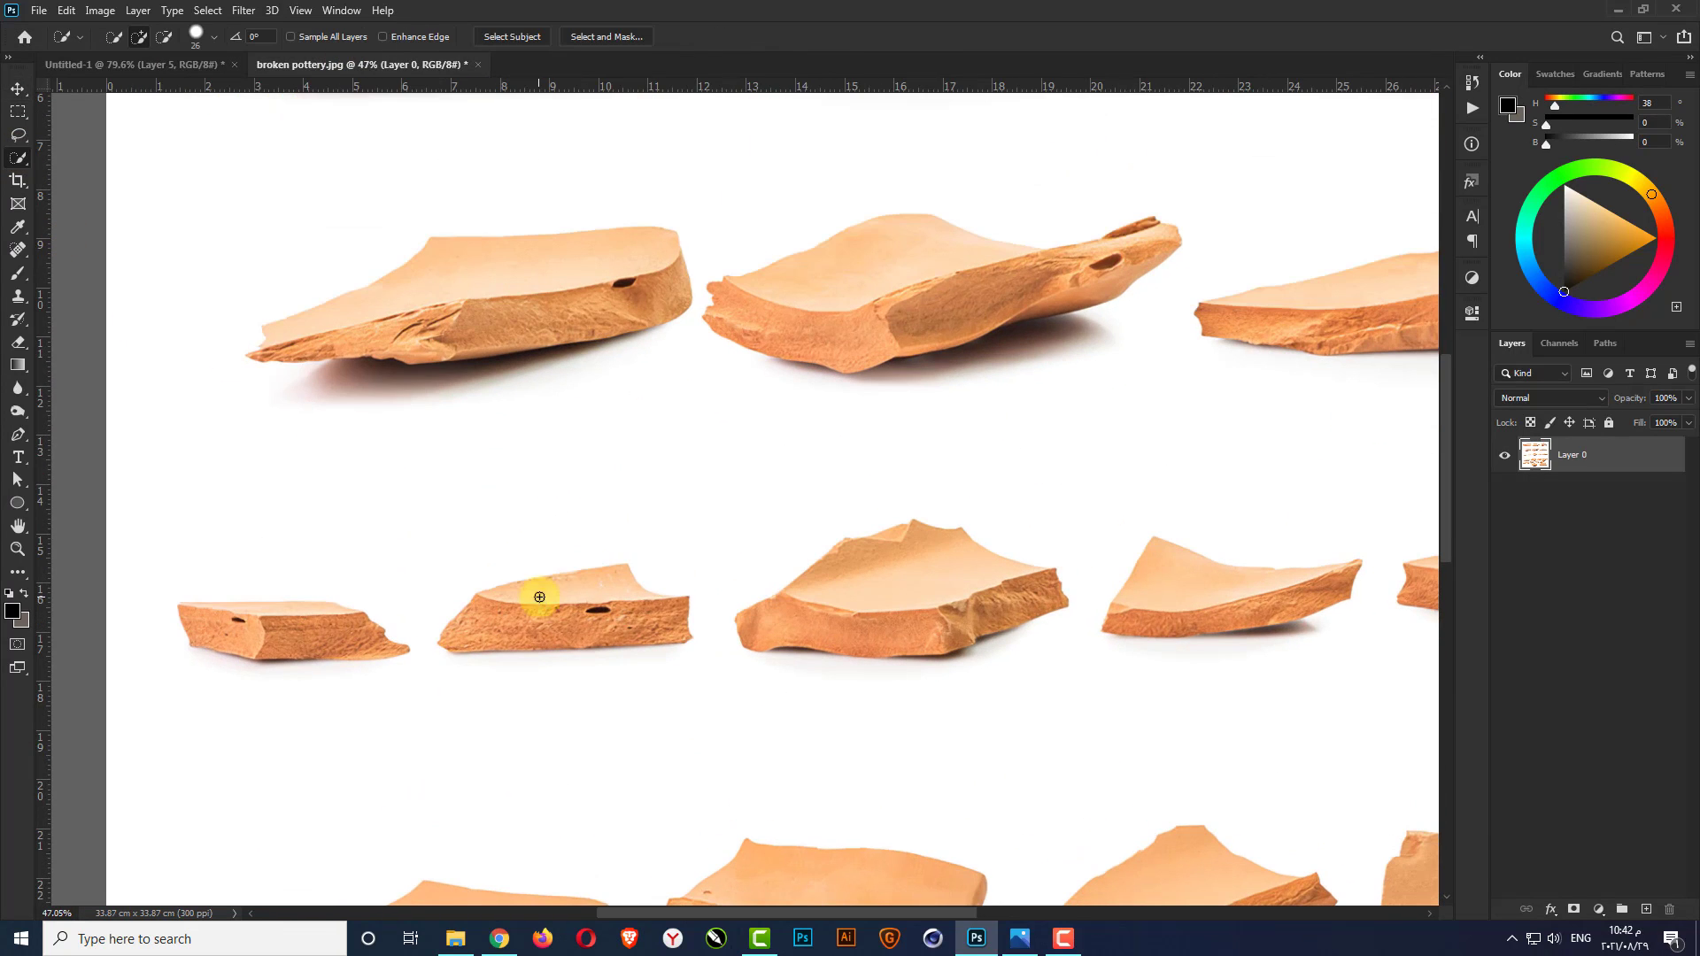
Bring the small third-row shard into Untitled-1 and scale it down to match the other shards
click(17, 89)
drag(514, 634, 467, 752)
scroll(466, 752, up, 3)
key(ctrl+t)
drag(896, 581, 645, 666)
key(Return)
scroll(888, 642, up, 2)
Move the small Layer 6 shard beneath the front eggshell's right side and adjust its size to fit
drag(520, 701, 1017, 588)
key(ctrl+t)
scroll(660, 789, up, 3)
drag(1197, 567, 1137, 559)
key(Return)
Reposition and transform the Layer 2 shard so it sits just below and right of the Layer 6 shard
drag(1202, 615, 1185, 641)
key(ctrl+t)
drag(1317, 593, 1287, 607)
drag(1230, 635, 1238, 608)
key(Return)
Move the curved Layer 4 shard below the Layer 2 shard and transform it to fit the arc
drag(1082, 738, 964, 799)
drag(848, 727, 1131, 687)
key(ctrl+t)
drag(1233, 643, 1143, 673)
key(Return)
Place and transform the thick Layer 3 shard beside the curved one, and shift the long thin shard slightly
drag(987, 780, 991, 716)
key(ctrl+t)
drag(970, 728, 987, 709)
key(Return)
drag(588, 749, 620, 767)
Duplicate the Layer 2 shard between the long thin and thick shards, rotate the copy, and flip it horizontally
drag(1225, 611, 738, 750)
key(ctrl+t)
mouse_move(830, 794)
mouse_down()
mouse_move(838, 782)
mouse_move(834, 807)
mouse_up()
key(Return)
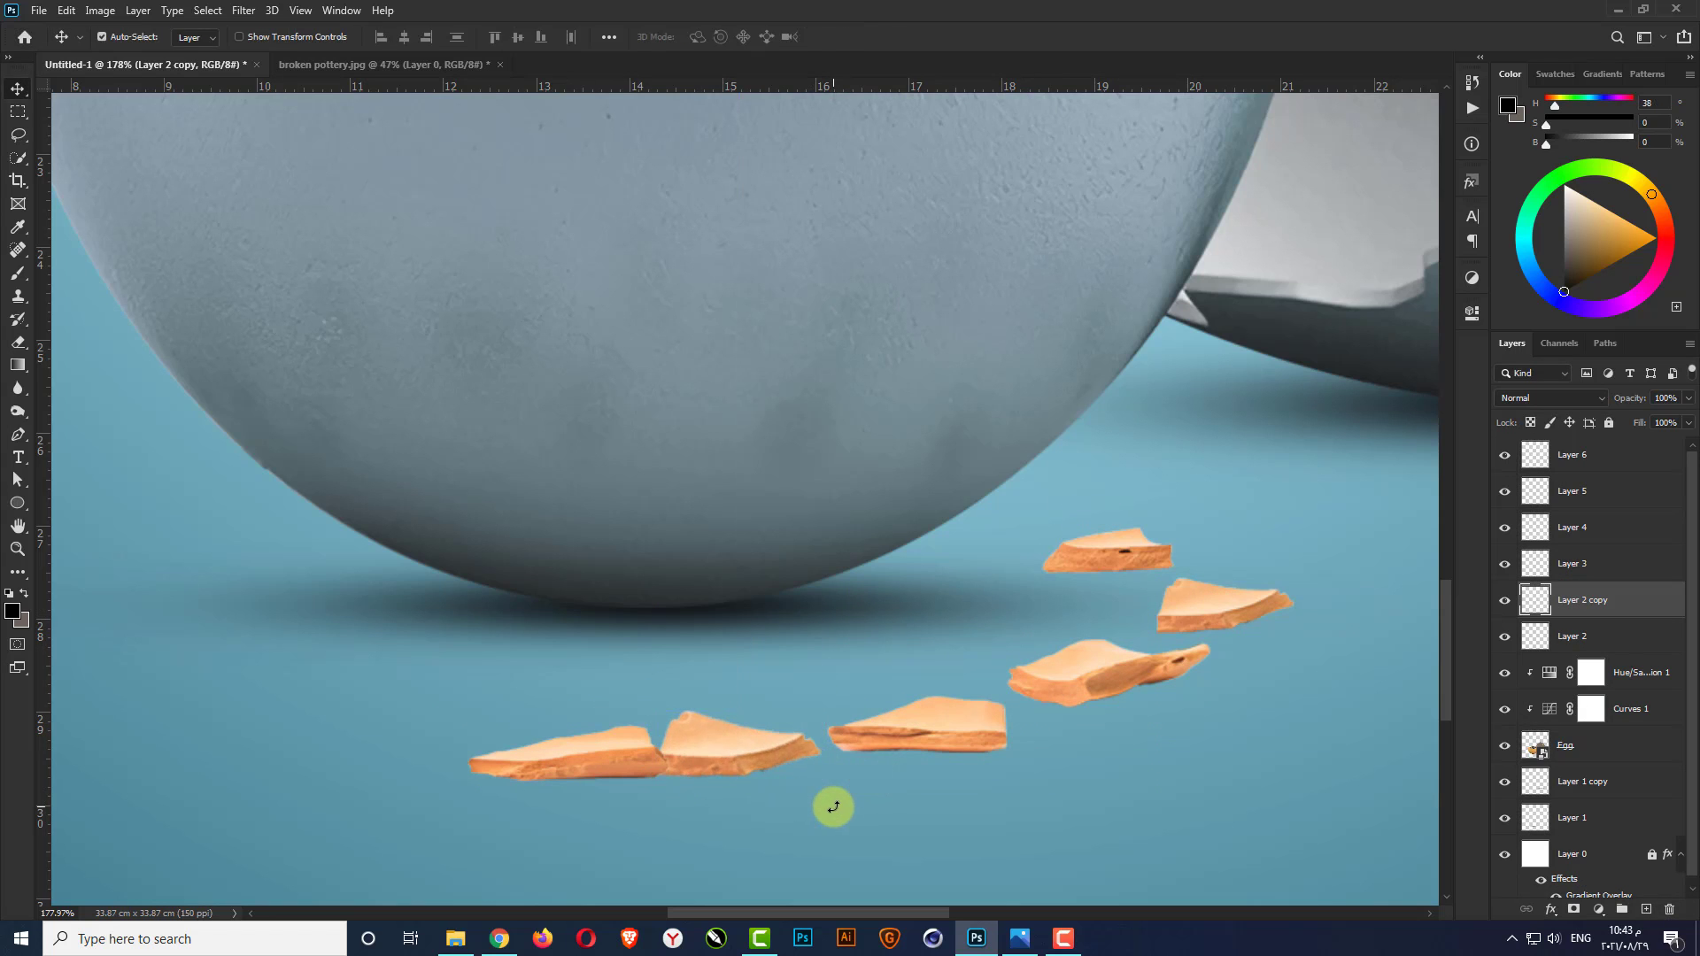
key(ctrl+t)
right_click(769, 755)
click(839, 723)
key(Return)
Move the long thin shard further left and place a copy of the Layer 6 shard above the gap
scroll(839, 723, down, 4)
drag(667, 763, 561, 782)
drag(1033, 622, 706, 718)
scroll(708, 764, up, 4)
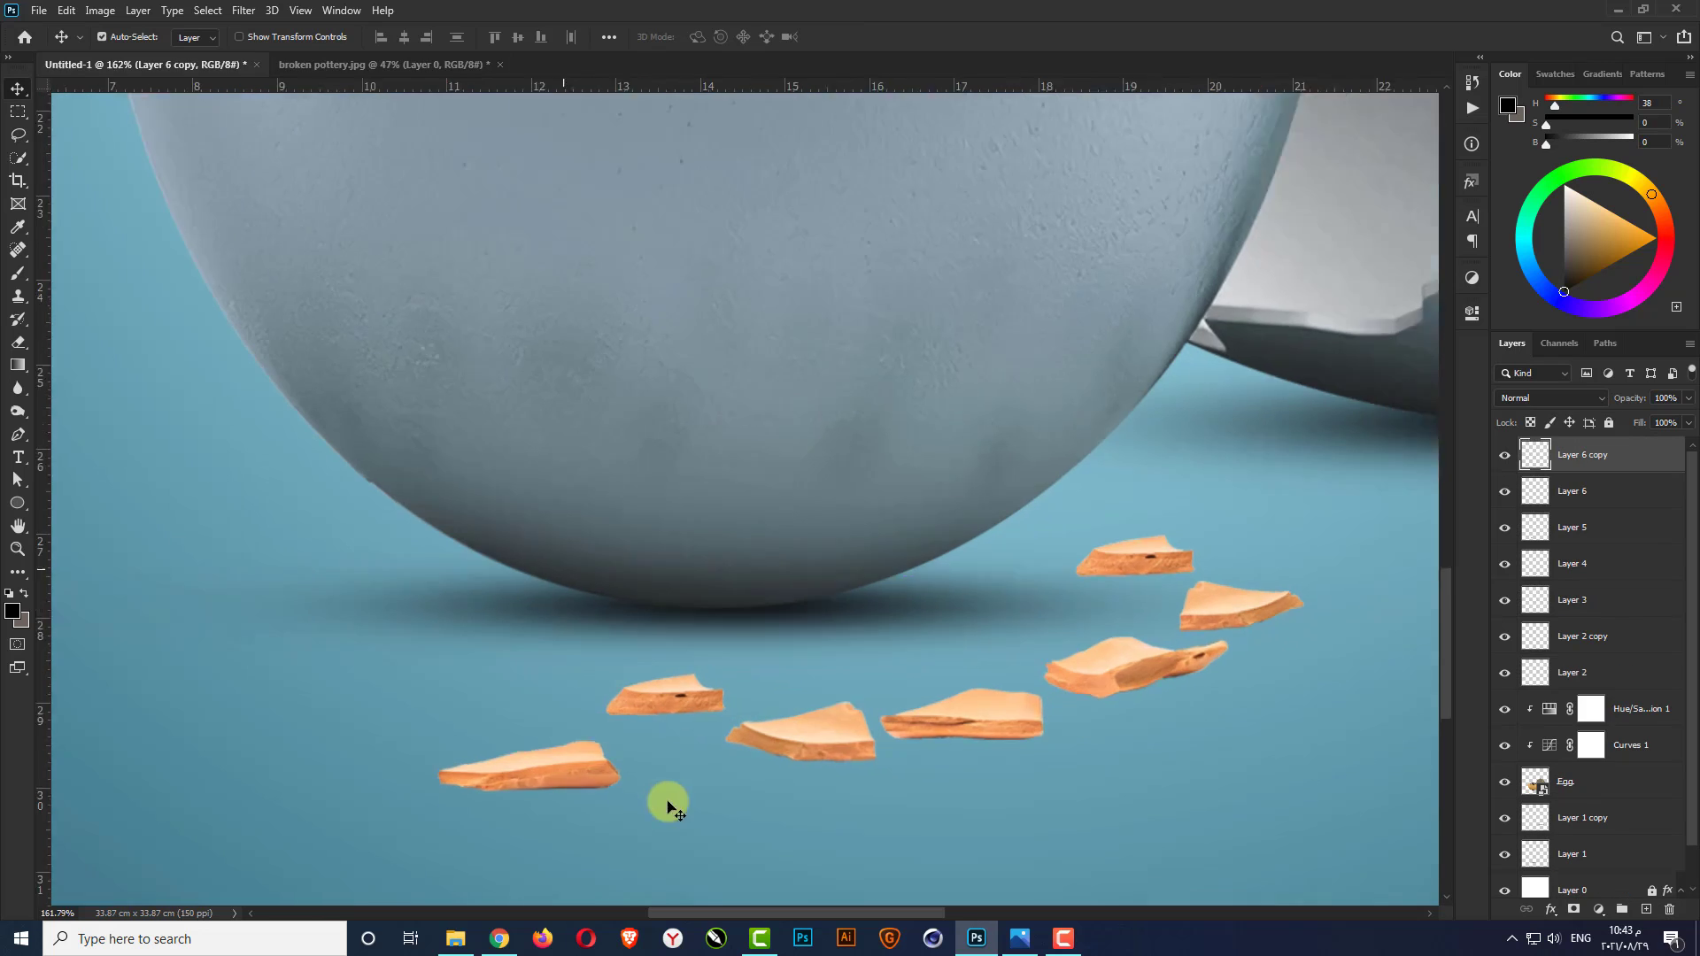
Reposition the long thin shard and extend the row's left end with copies of the Layer 4 and Layer 2 shards
drag(511, 781, 551, 753)
scroll(551, 753, down, 2)
drag(659, 753, 681, 680)
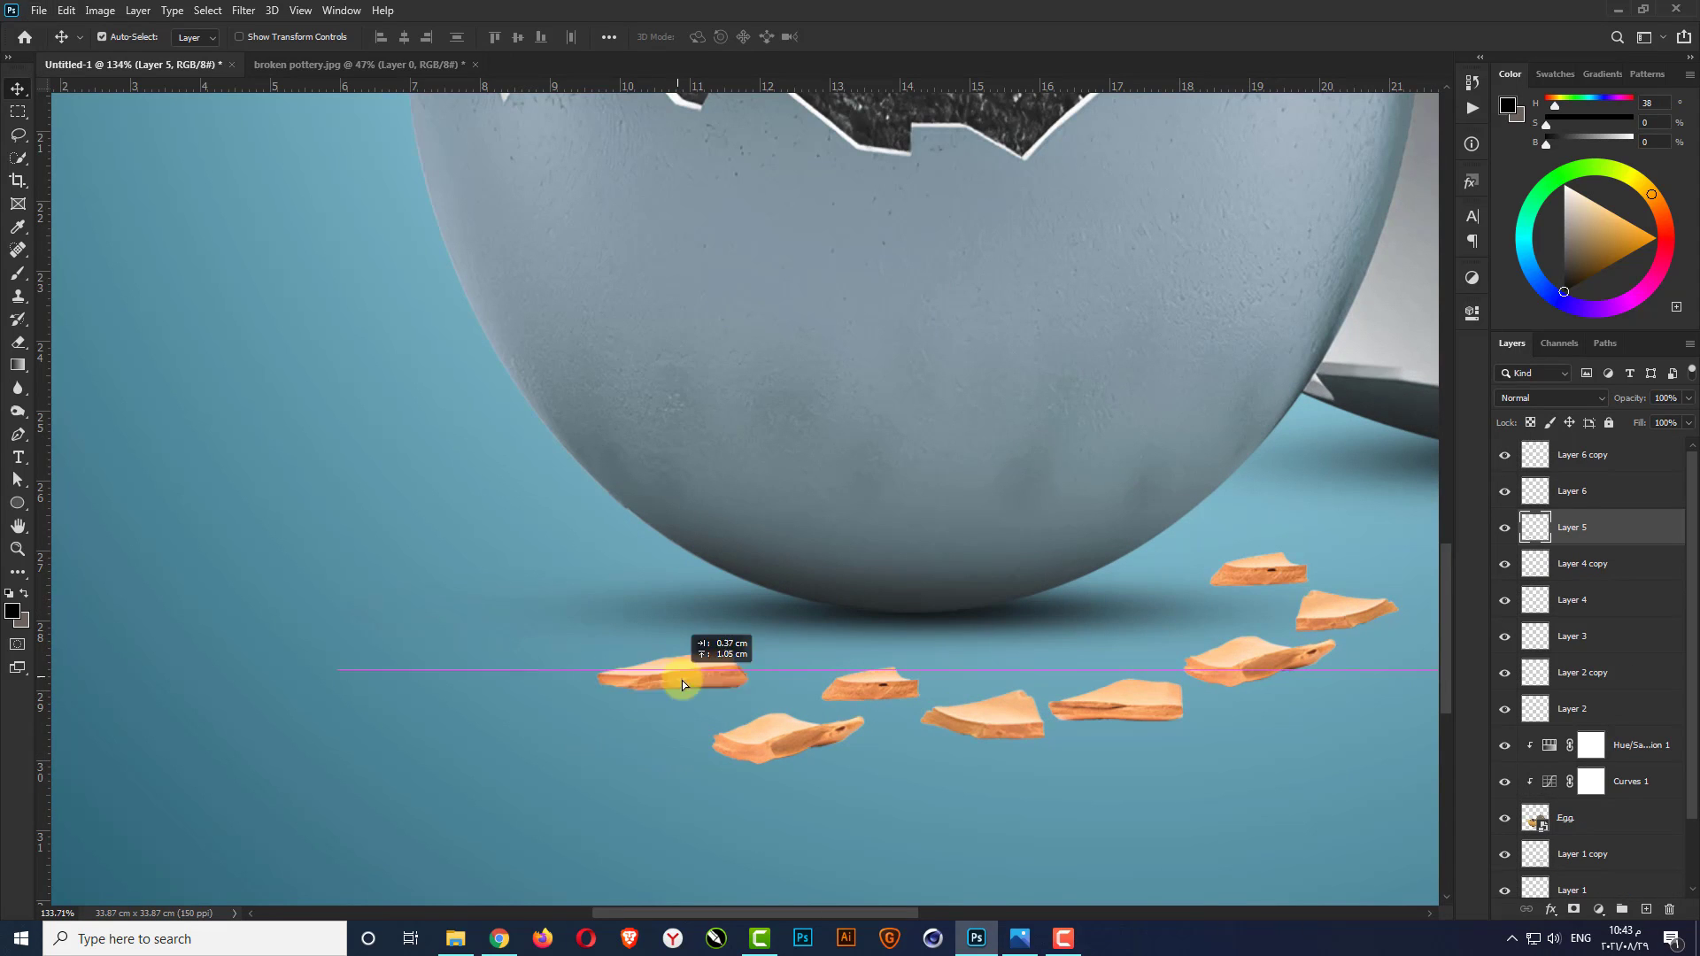
drag(1153, 711, 598, 692)
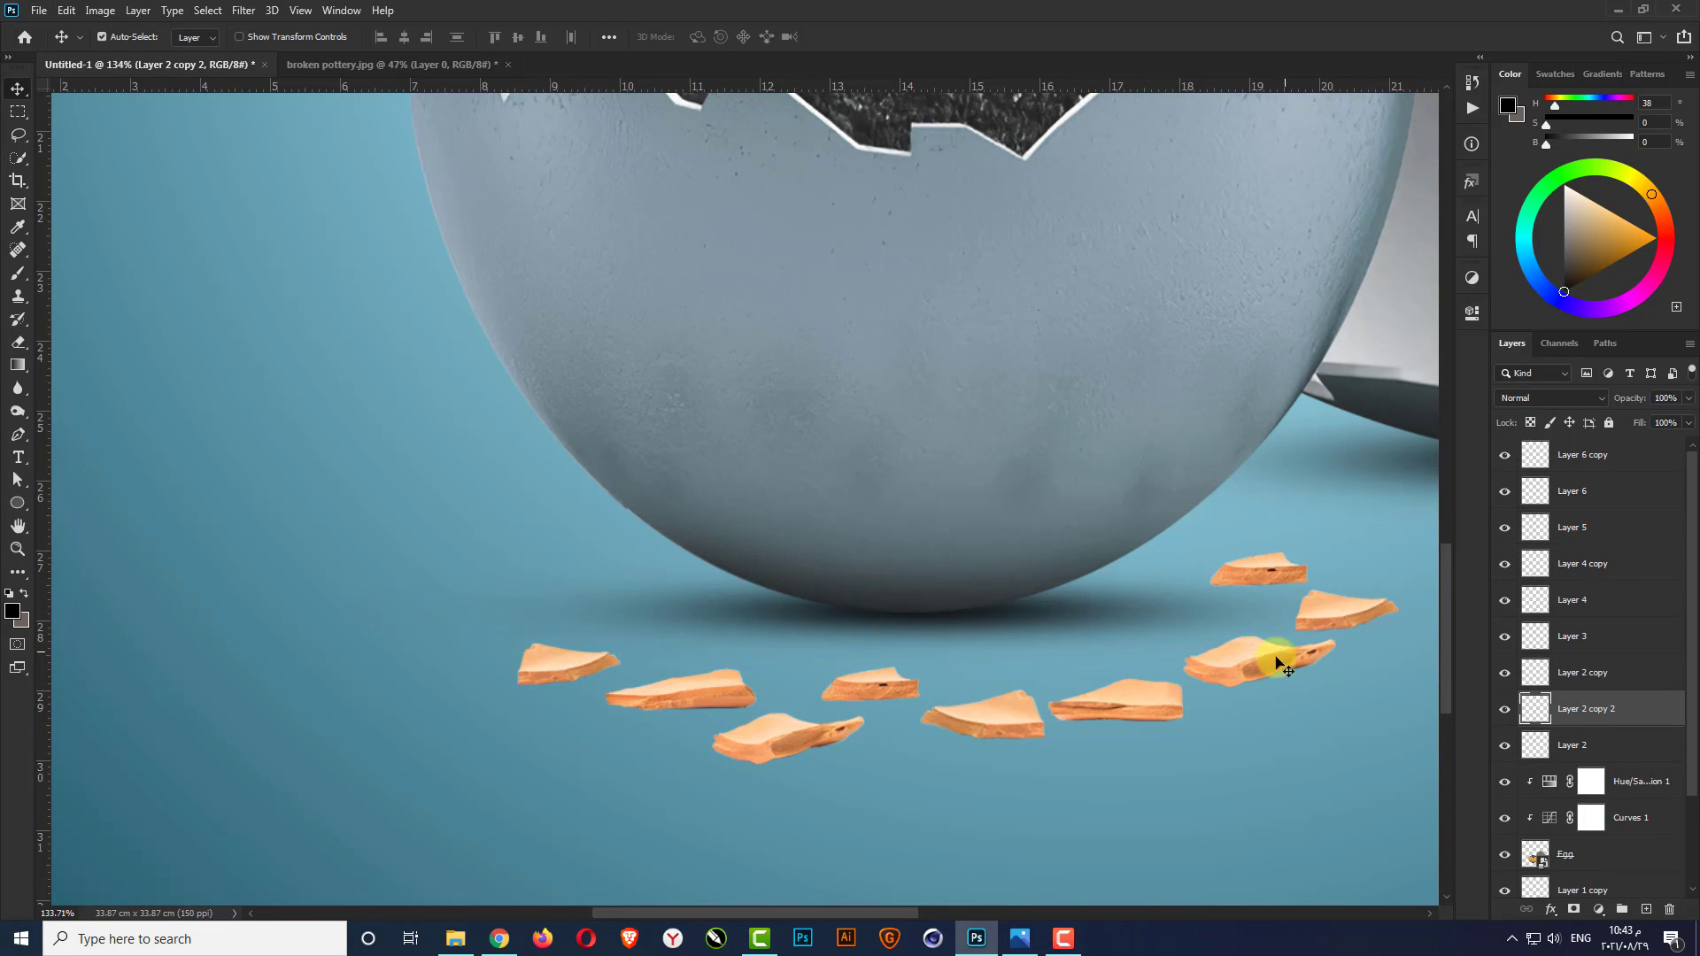
Place a copy of the curved shard above the left end of the shard row and transform it to fit
drag(1275, 662, 588, 575)
key(ctrl+t)
drag(561, 595, 561, 610)
key(Return)
scroll(502, 634, down, 2)
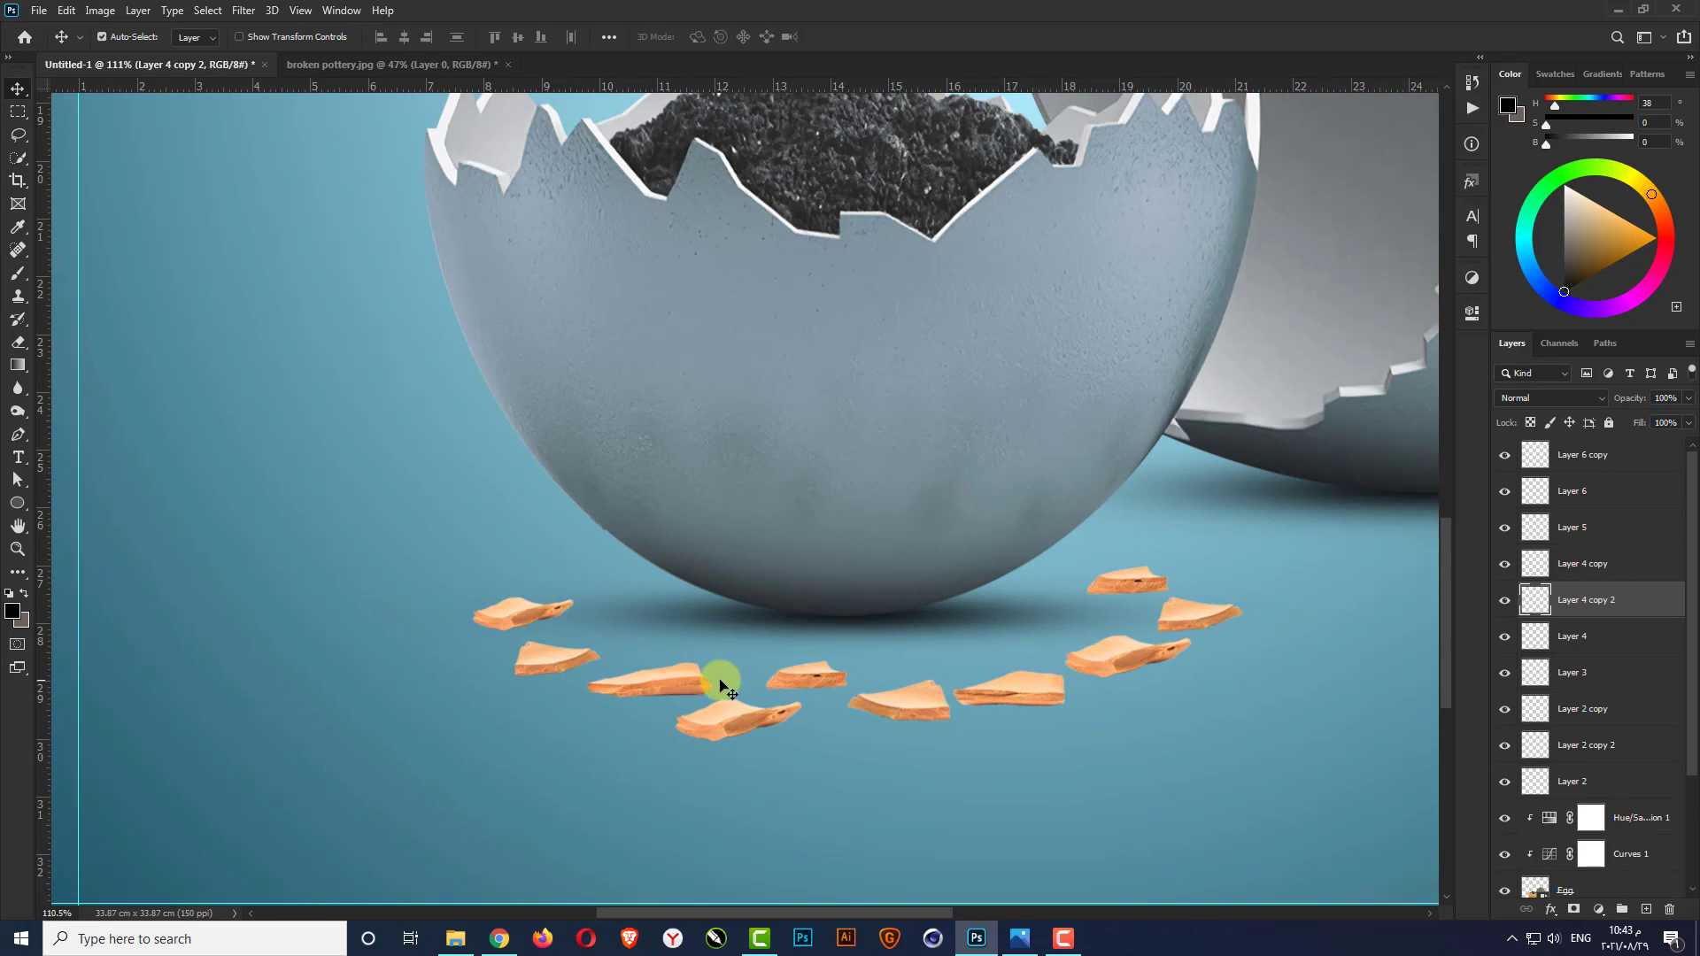
Add a Layer 6 shard copy at the row's right end and a smaller curved shard copy below the thick shard
drag(721, 686, 1230, 689)
drag(758, 727, 1007, 737)
scroll(1027, 749, up, 3)
key(ctrl+t)
key(Return)
Place a smaller copy of the Layer 6 shard below the left end of the row
drag(663, 707, 677, 715)
drag(732, 657, 436, 721)
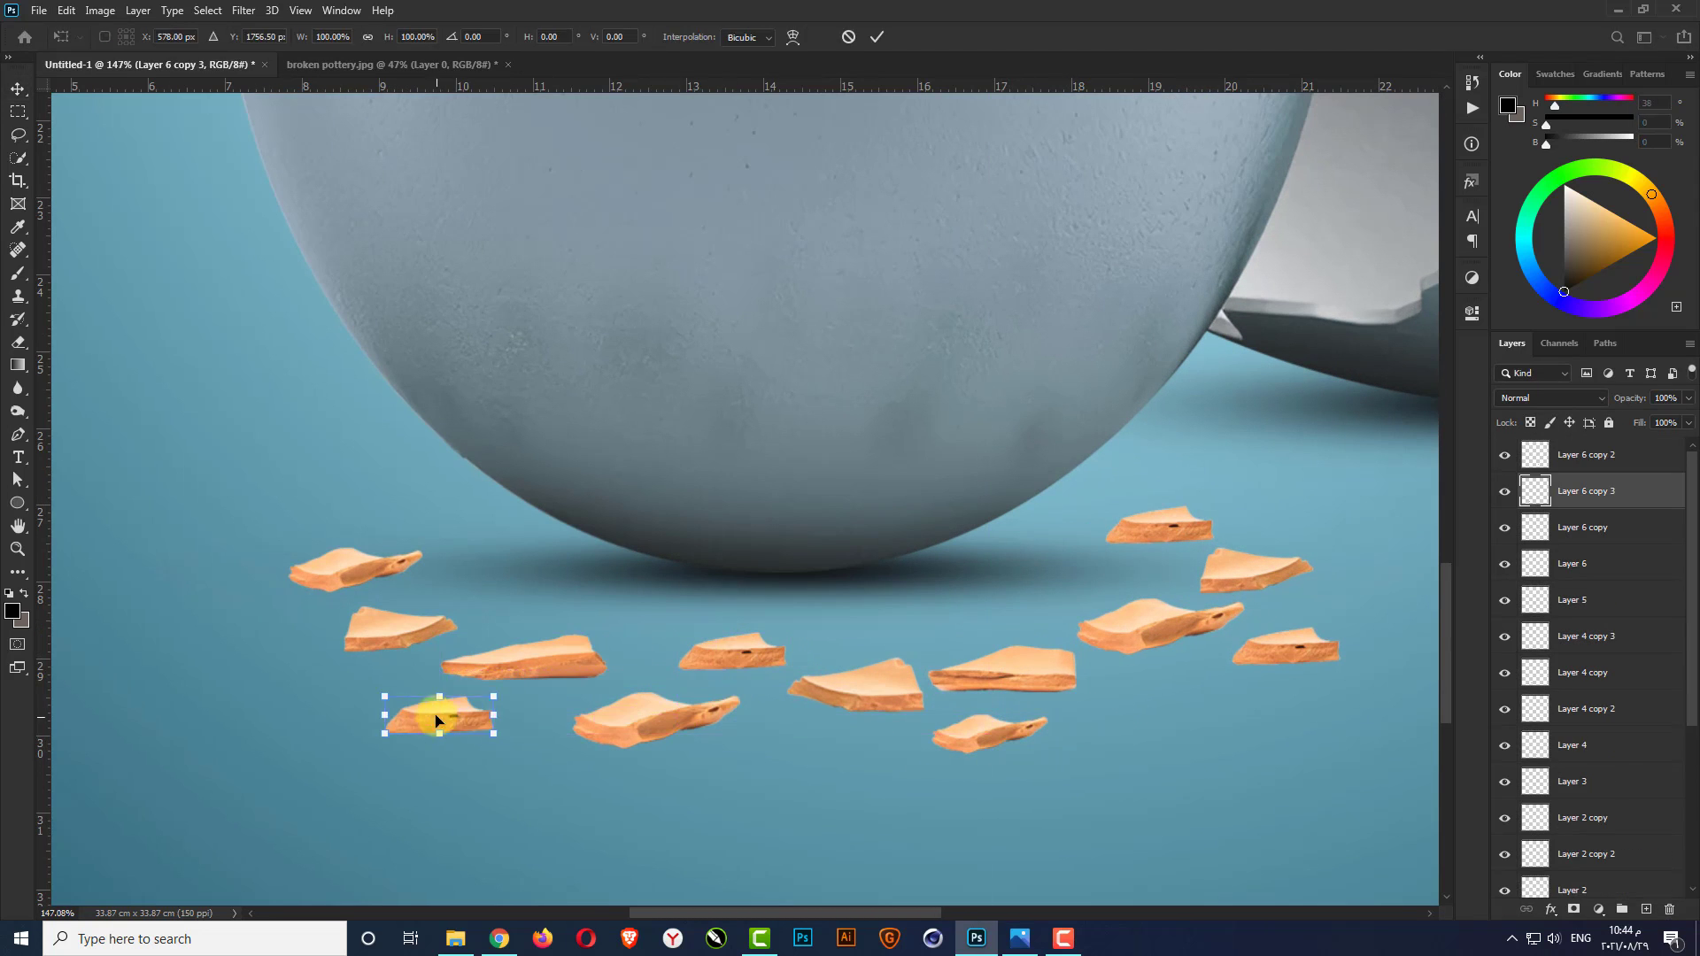
scroll(436, 719, down, 3)
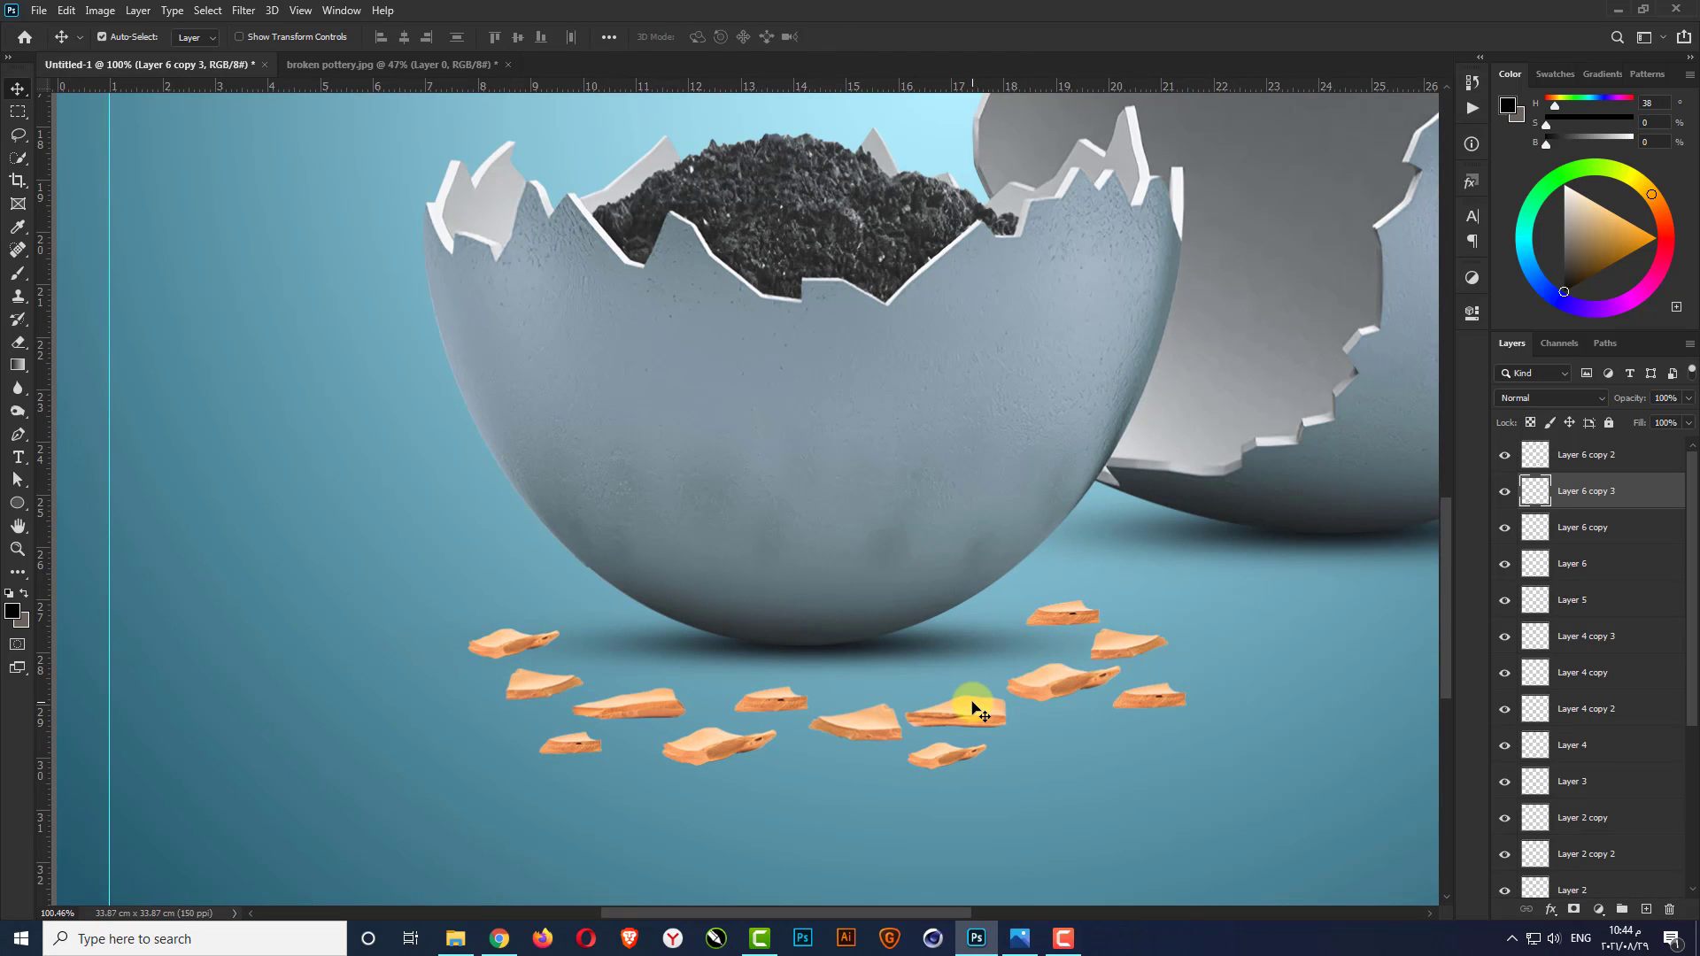
Select the four shards at the row's right end and nudge them down together
scroll(1030, 751, up, 3)
click(1063, 665)
shift+click(1156, 613)
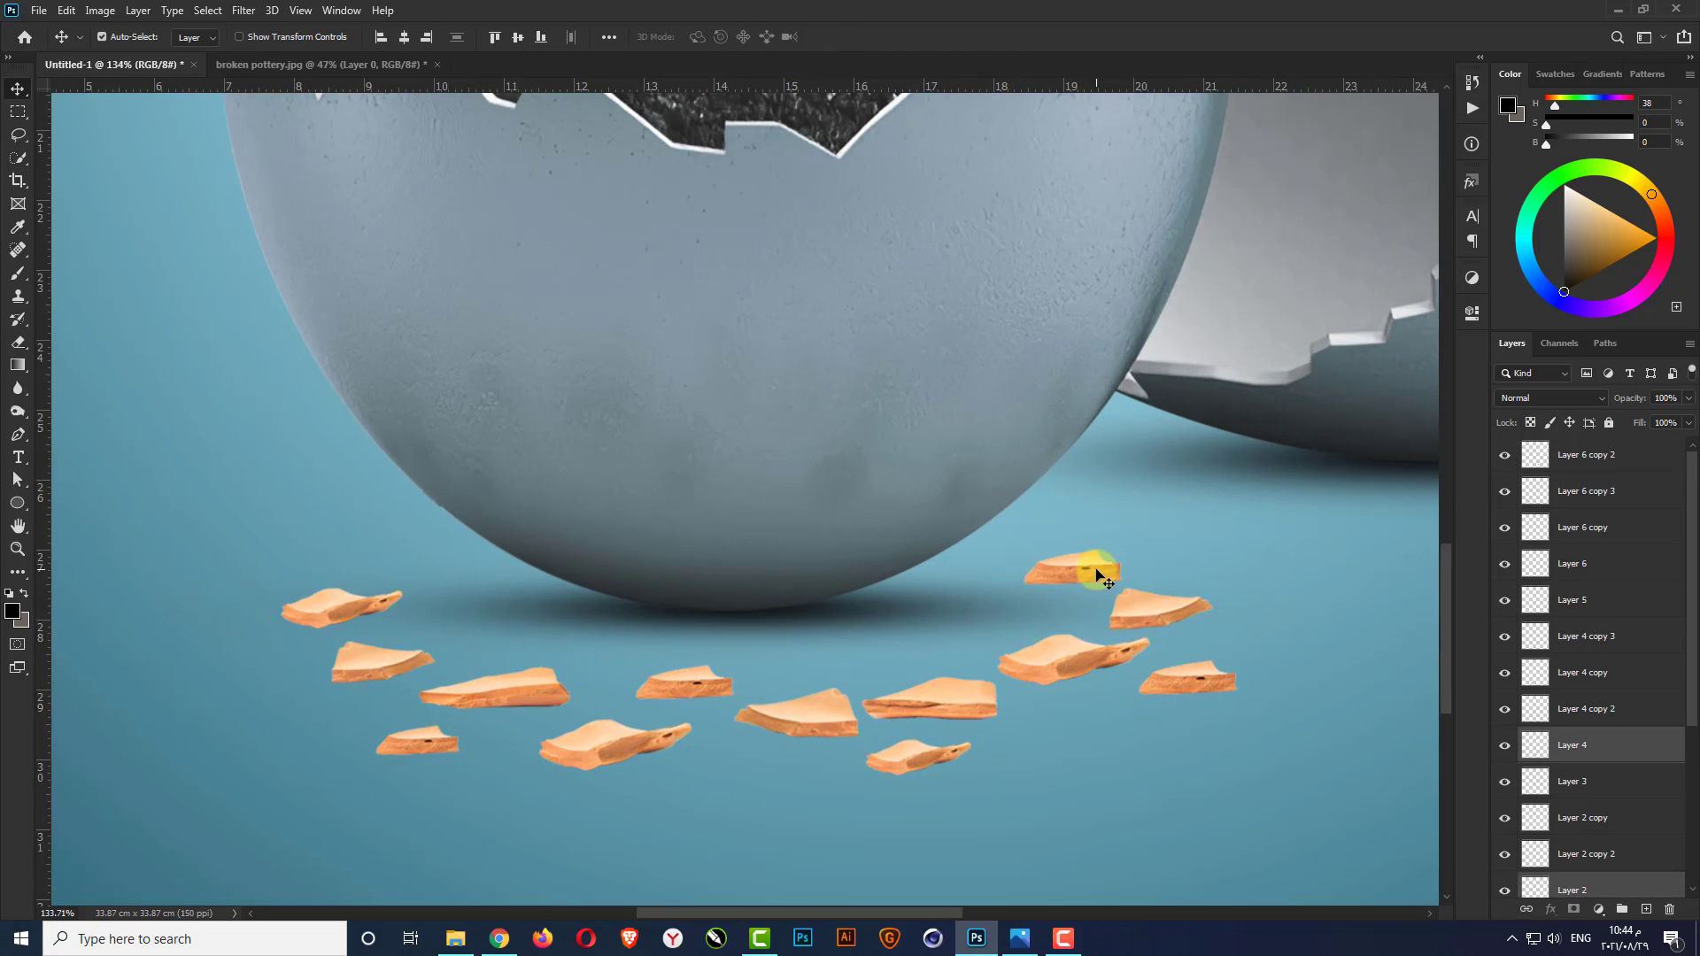
shift+click(1097, 571)
shift+click(1184, 678)
key(Down)
key(Down)
key(Down)
key(Down)
key(Down)
key(Down)
key(Down)
key(Down)
key(Down)
key(Down)
Move the small central shard into the thick Layer 3 shard's spot, and place and transform the thick shard below the row's centre
click(934, 706)
drag(934, 706, 1011, 833)
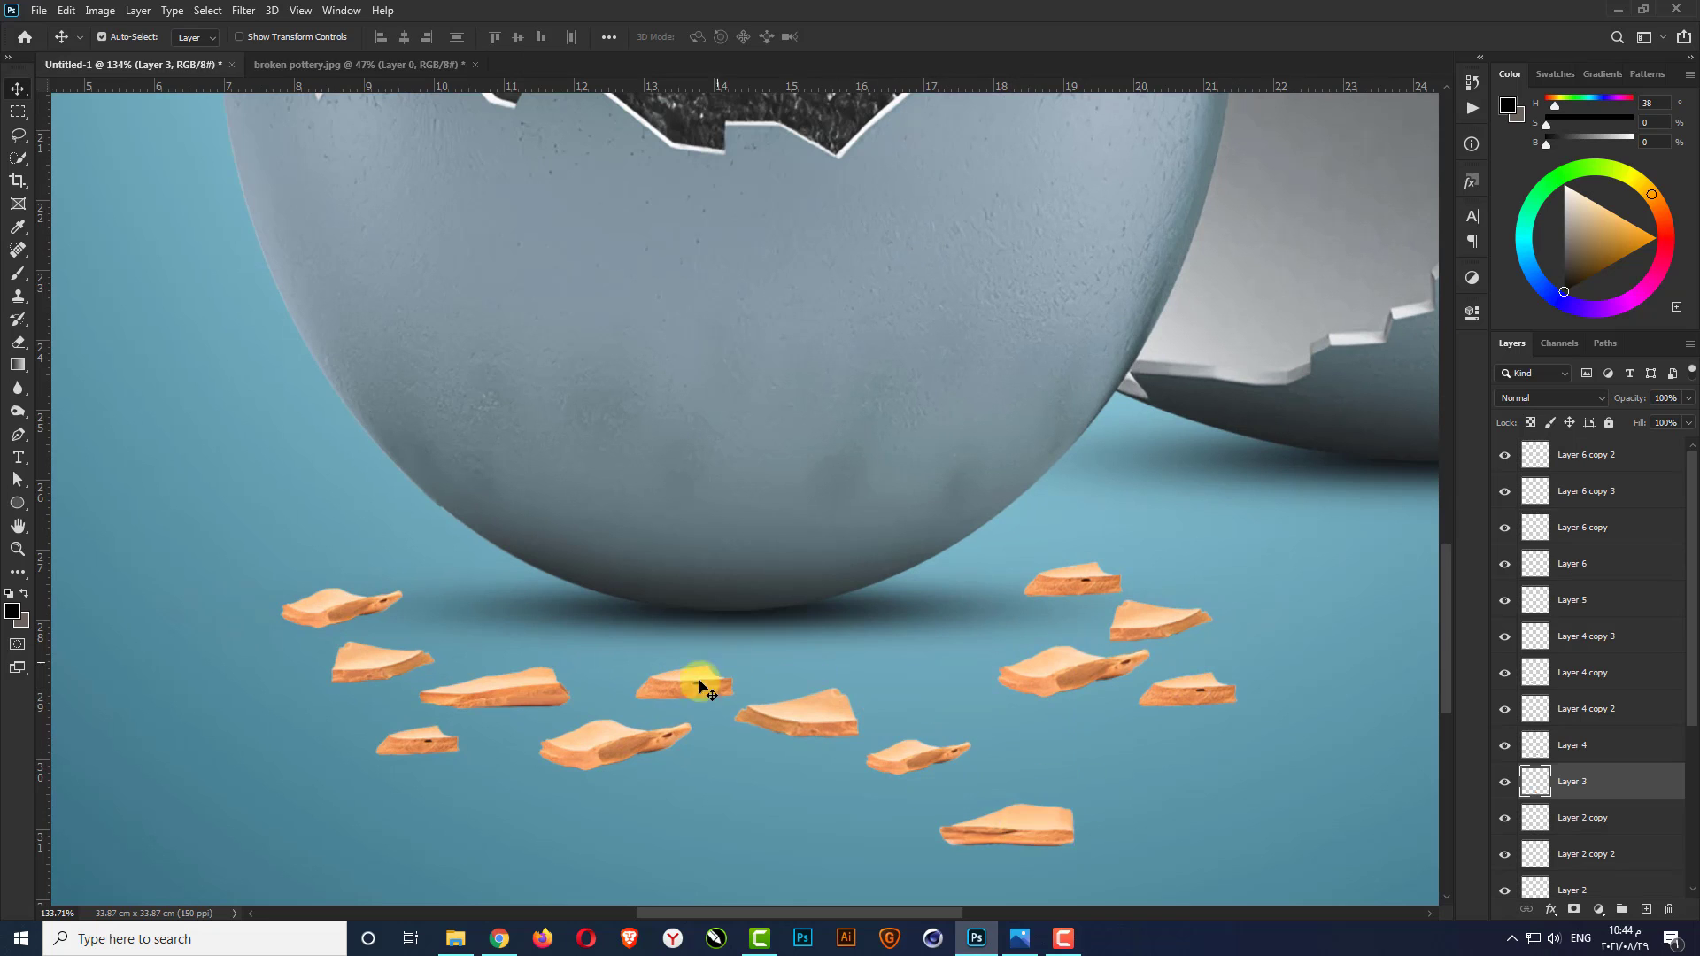
drag(700, 689, 944, 708)
drag(996, 832, 782, 778)
key(ctrl+t)
drag(760, 791, 752, 773)
key(Return)
Fill the gap at the centre of the row with a smaller copy of the rightmost Layer 6 shard
click(925, 756)
drag(1189, 696, 717, 680)
key(ctrl+t)
key(Return)
key(ctrl+0)
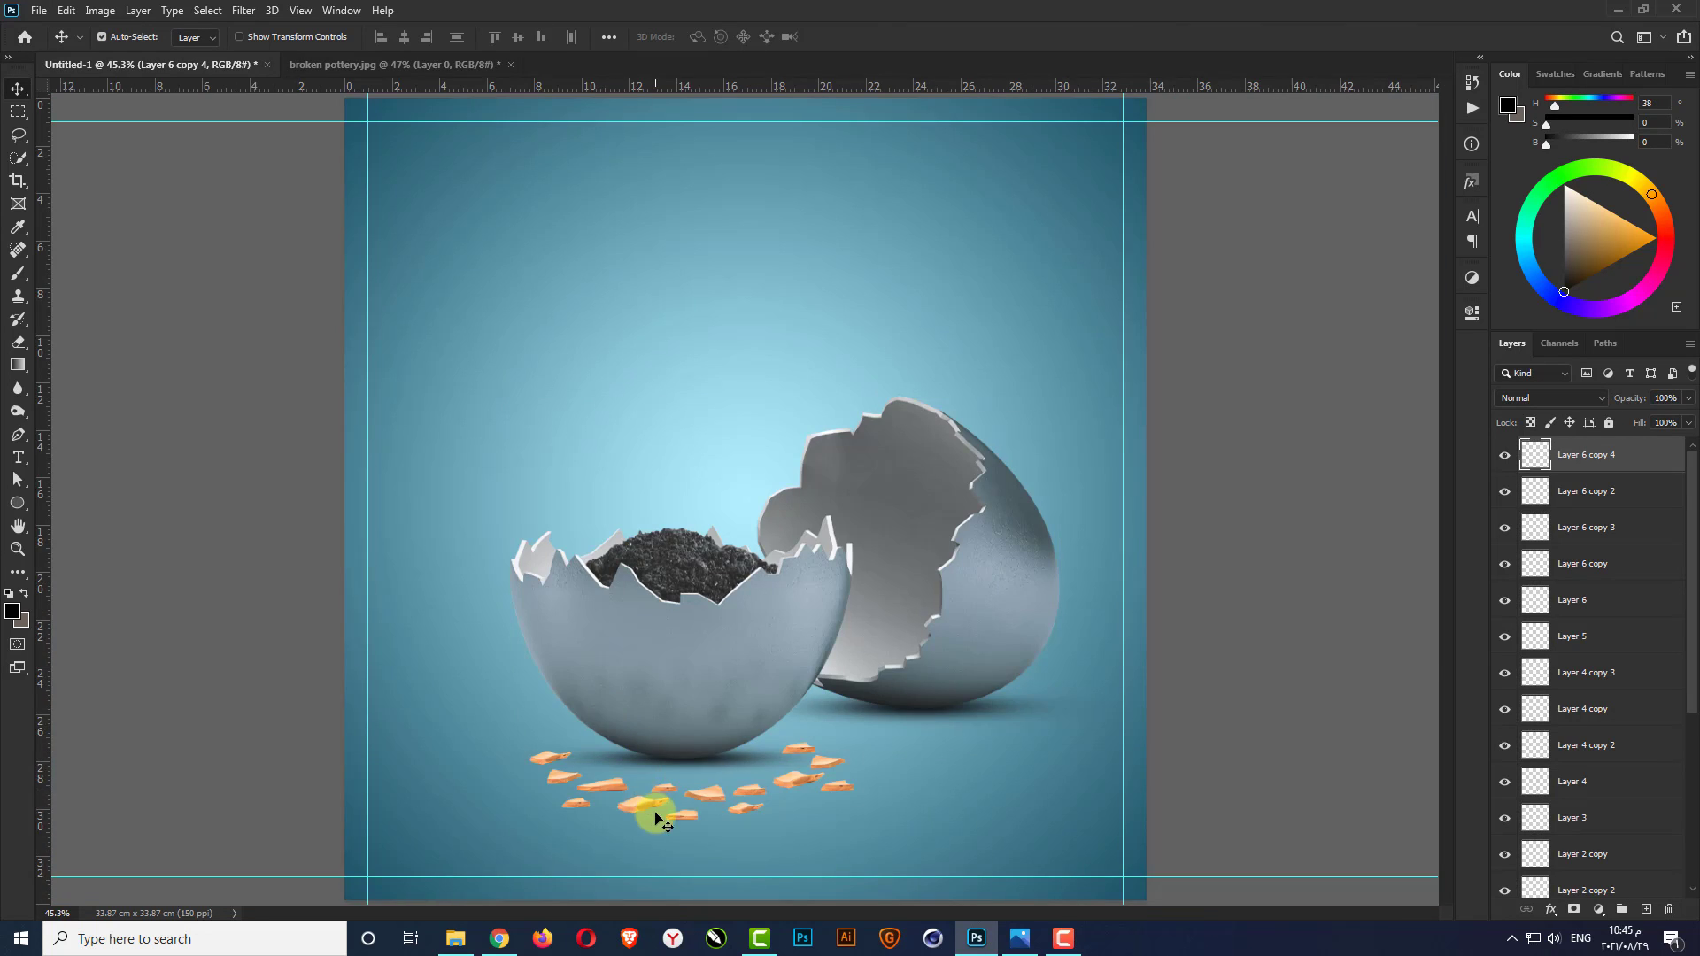
Select all the shard layers and convert them into a single smart object
scroll(656, 819, up, 5)
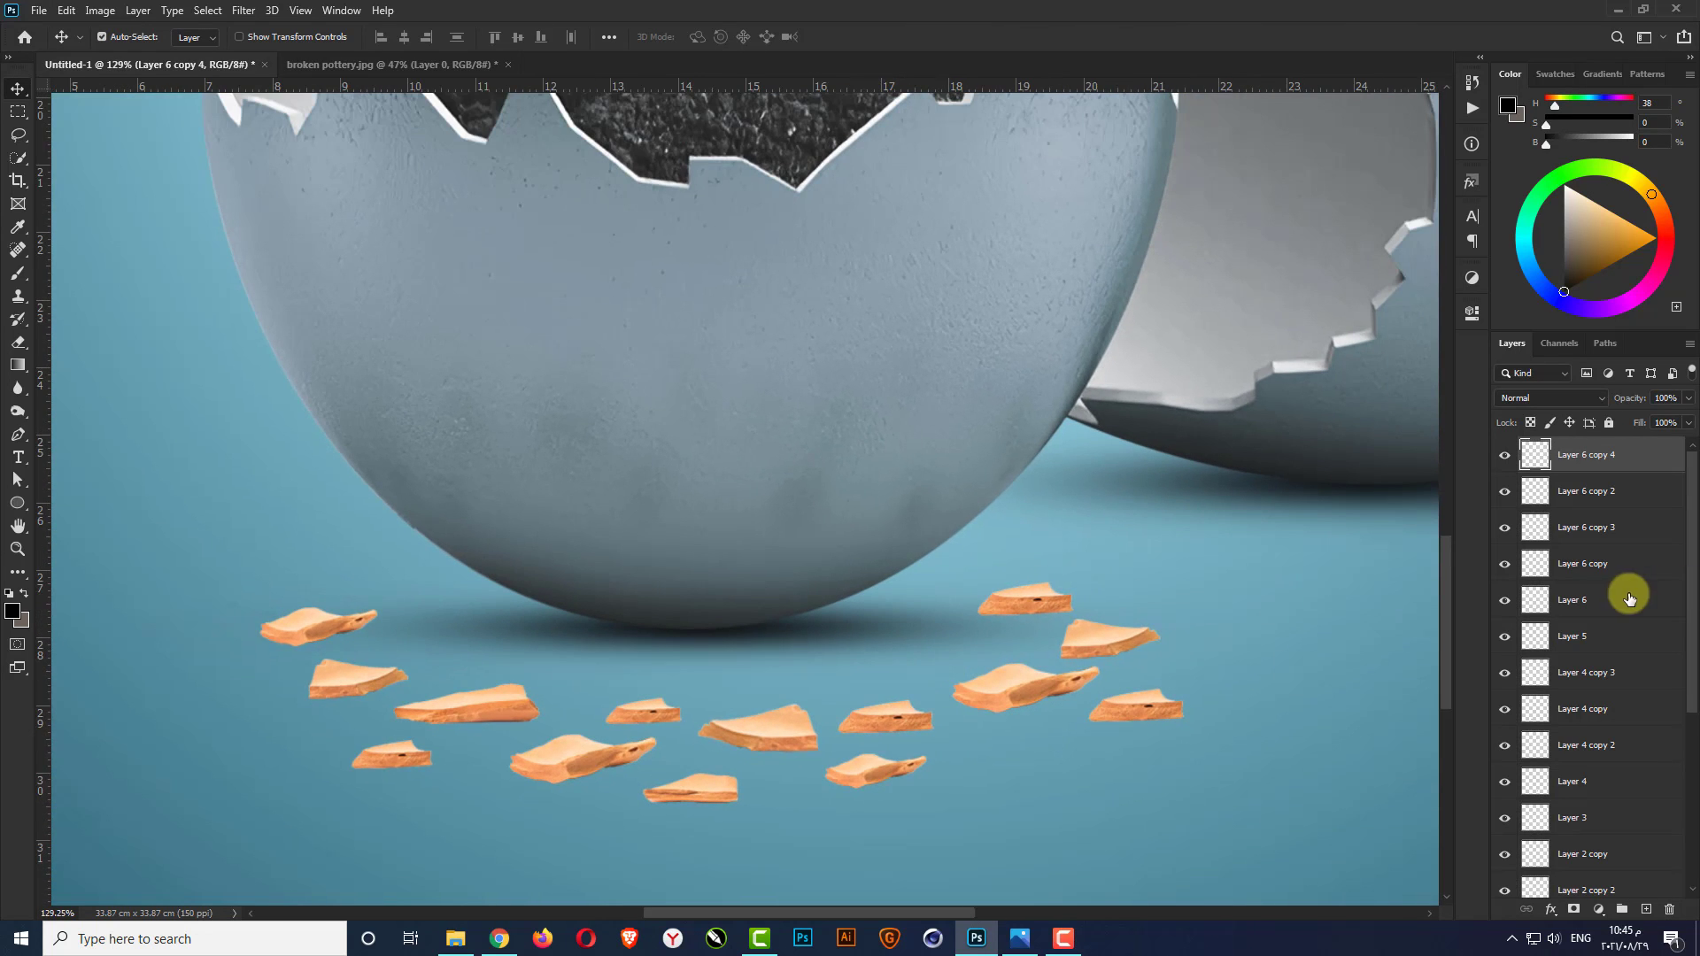
scroll(1607, 609, down, 4)
shift+click(1585, 706)
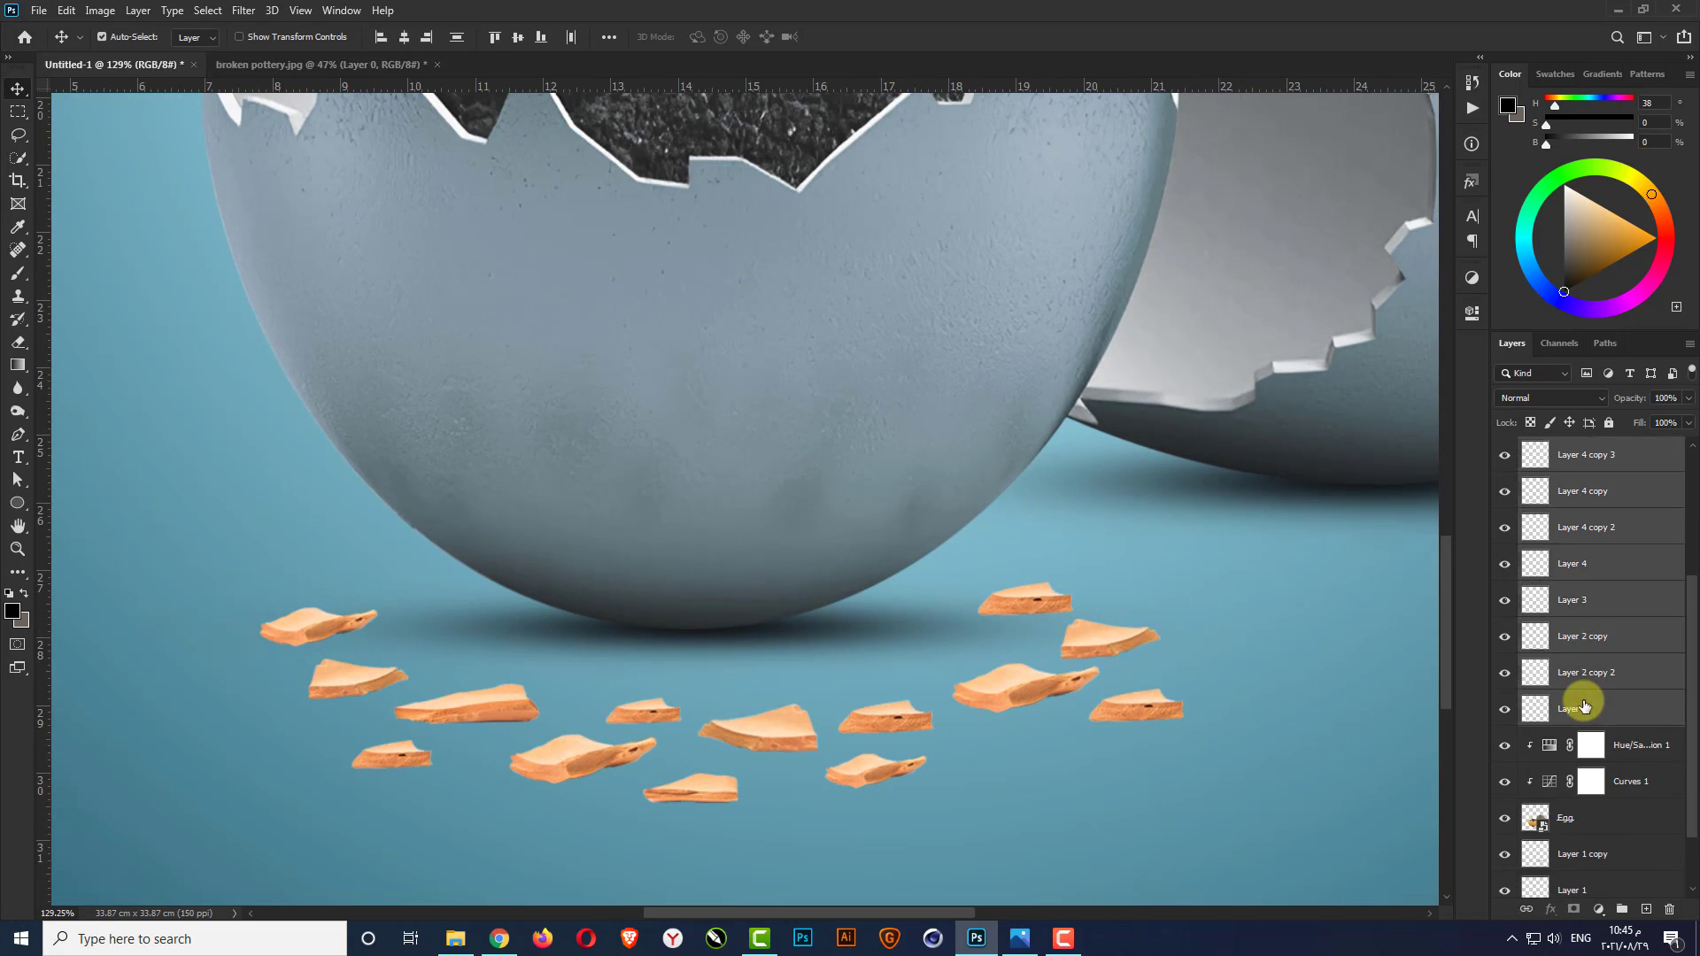
right_click(1619, 528)
click(1589, 512)
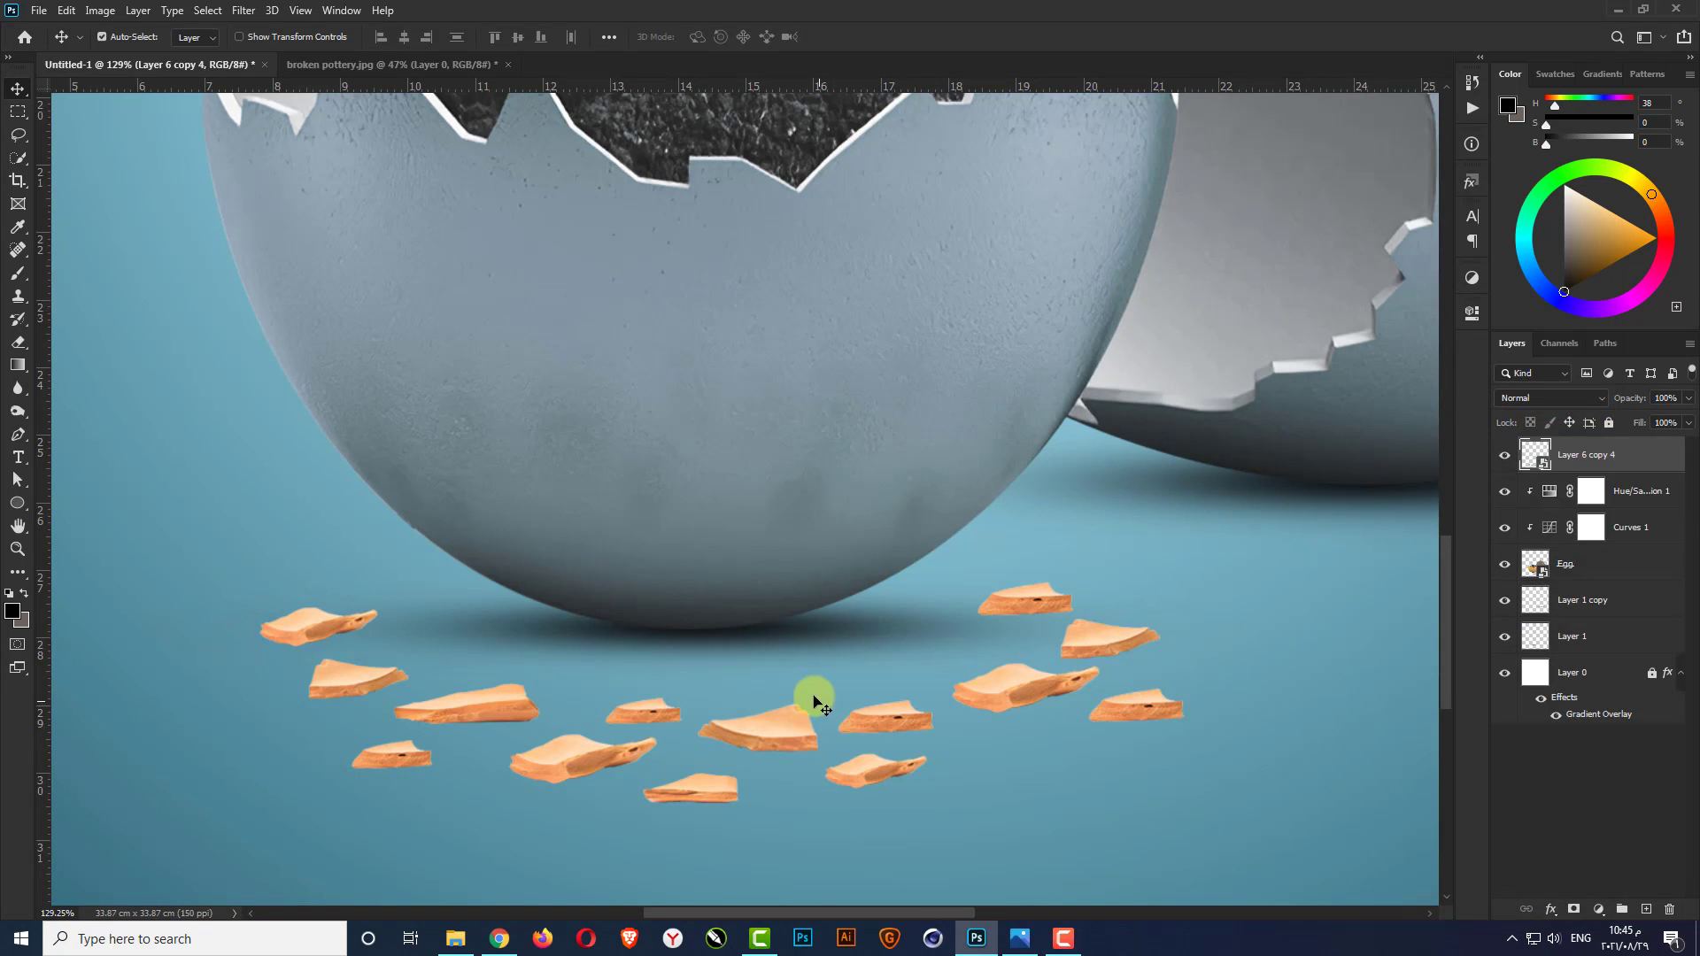
Add a Hue/Saturation adjustment above the shards' smart object and clip it to that layer
scroll(812, 694, down, 2)
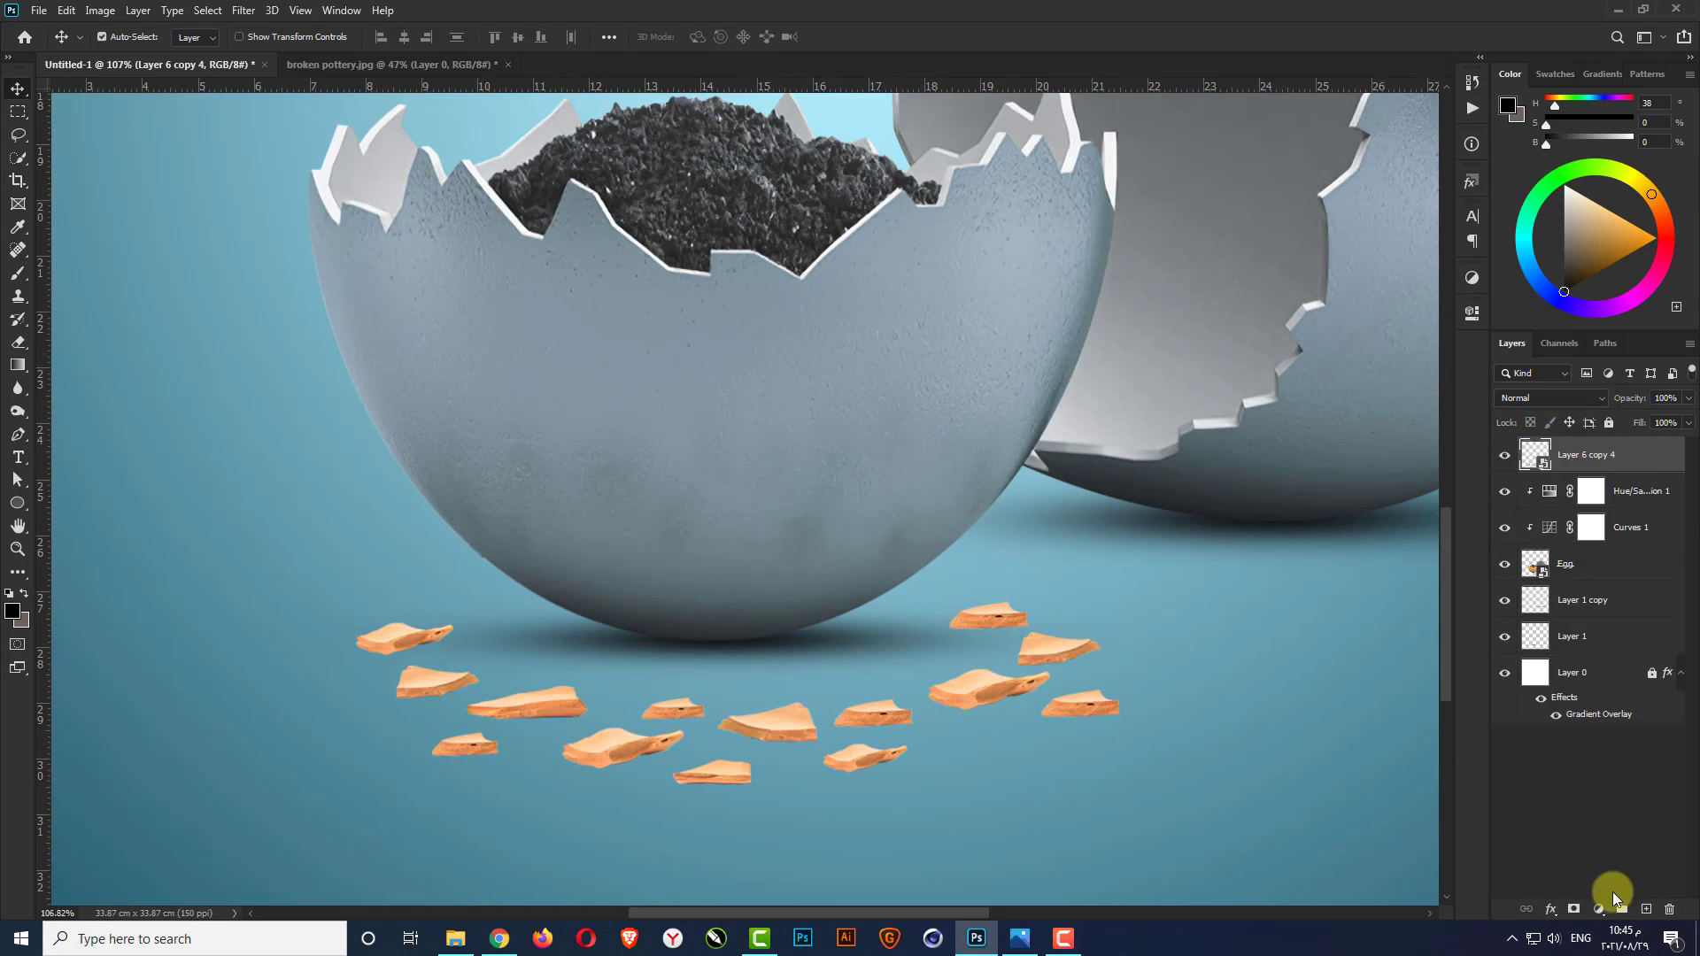
click(1601, 907)
click(1586, 758)
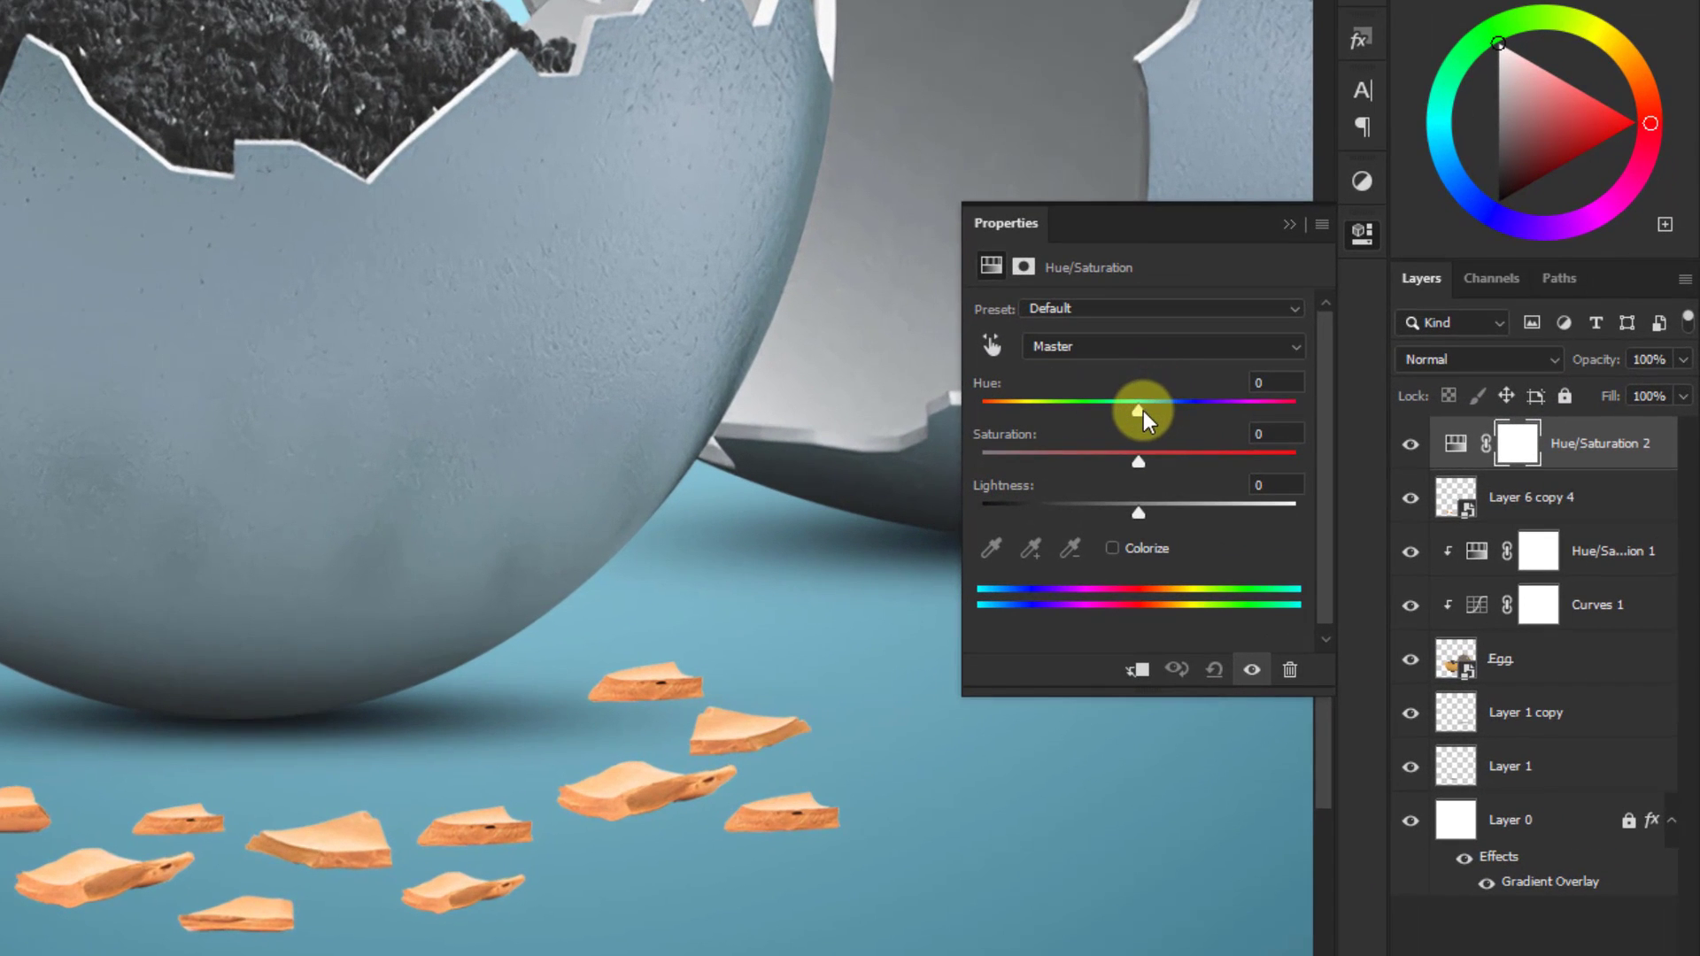
drag(1286, 427, 1320, 428)
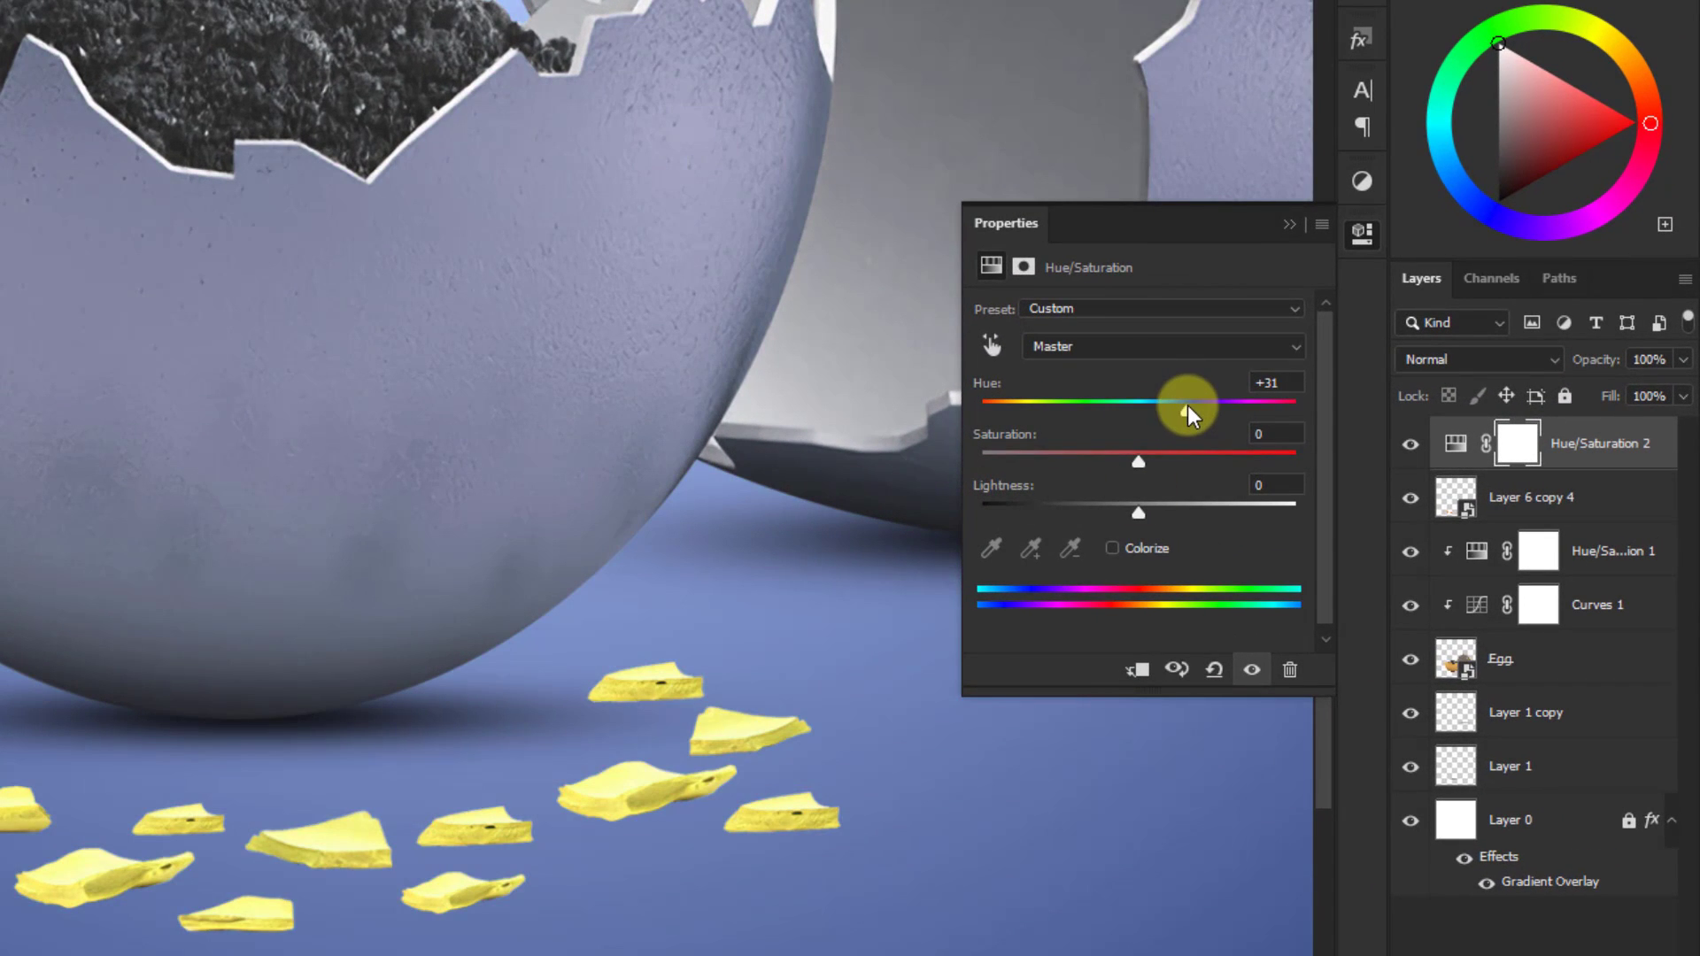
click(1137, 669)
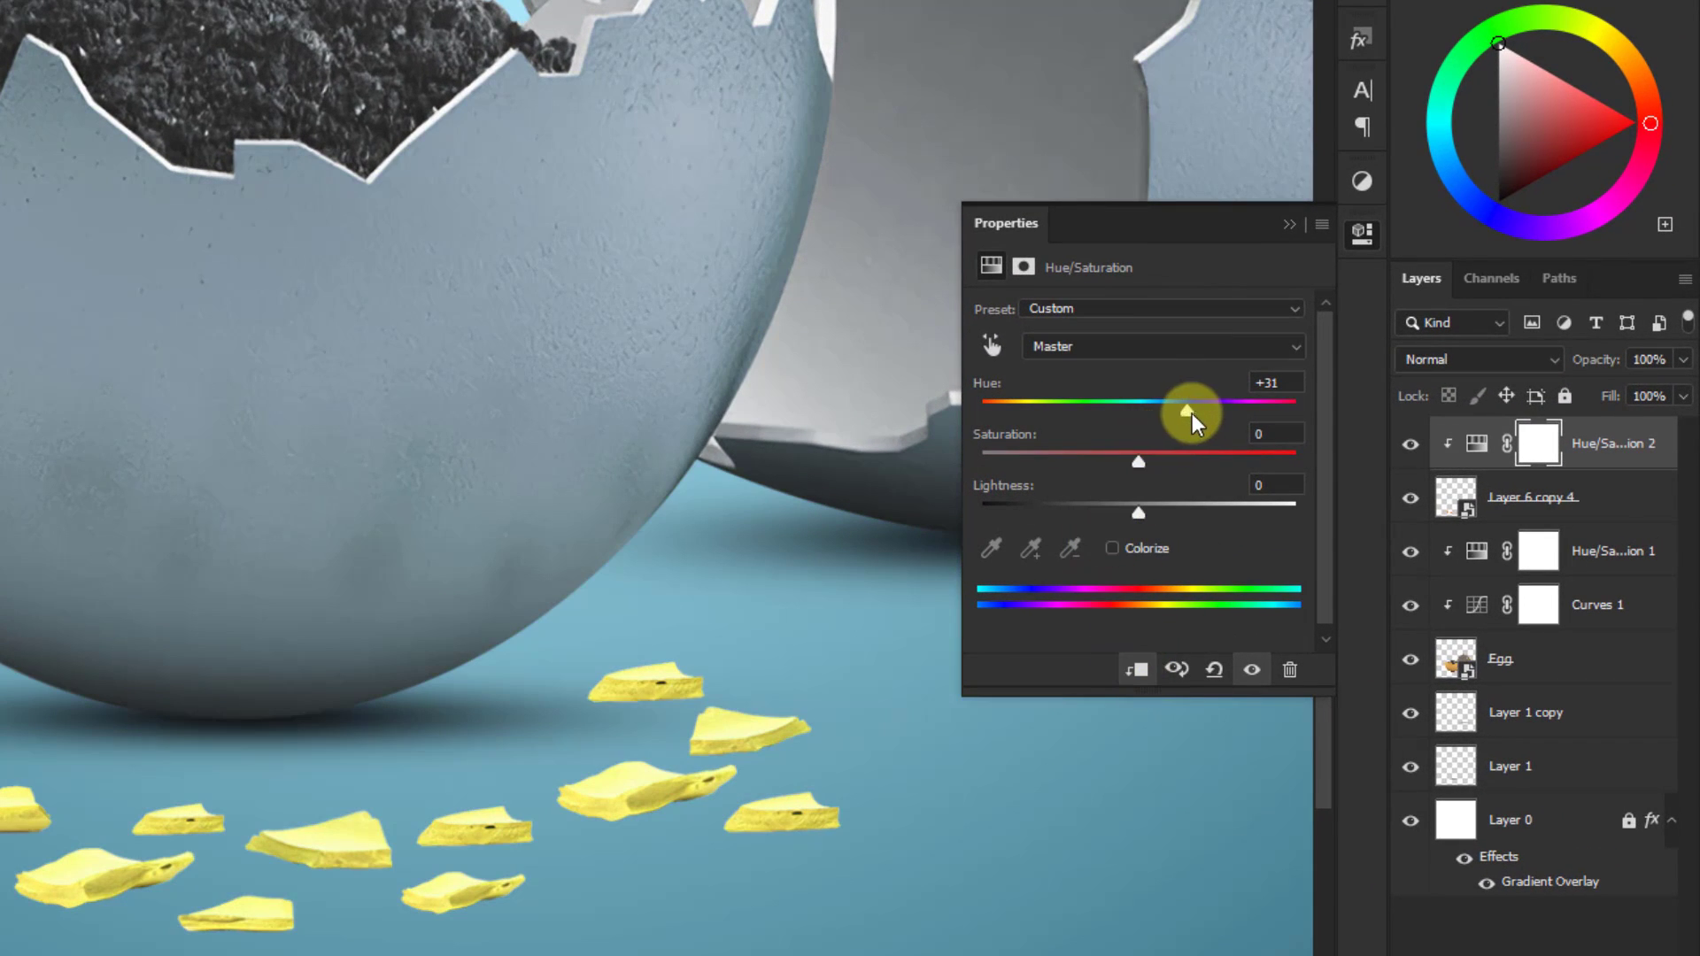
Set the shards' Hue to -78 and Saturation to -100, and raise the Lightness slightly
drag(1192, 412, 990, 412)
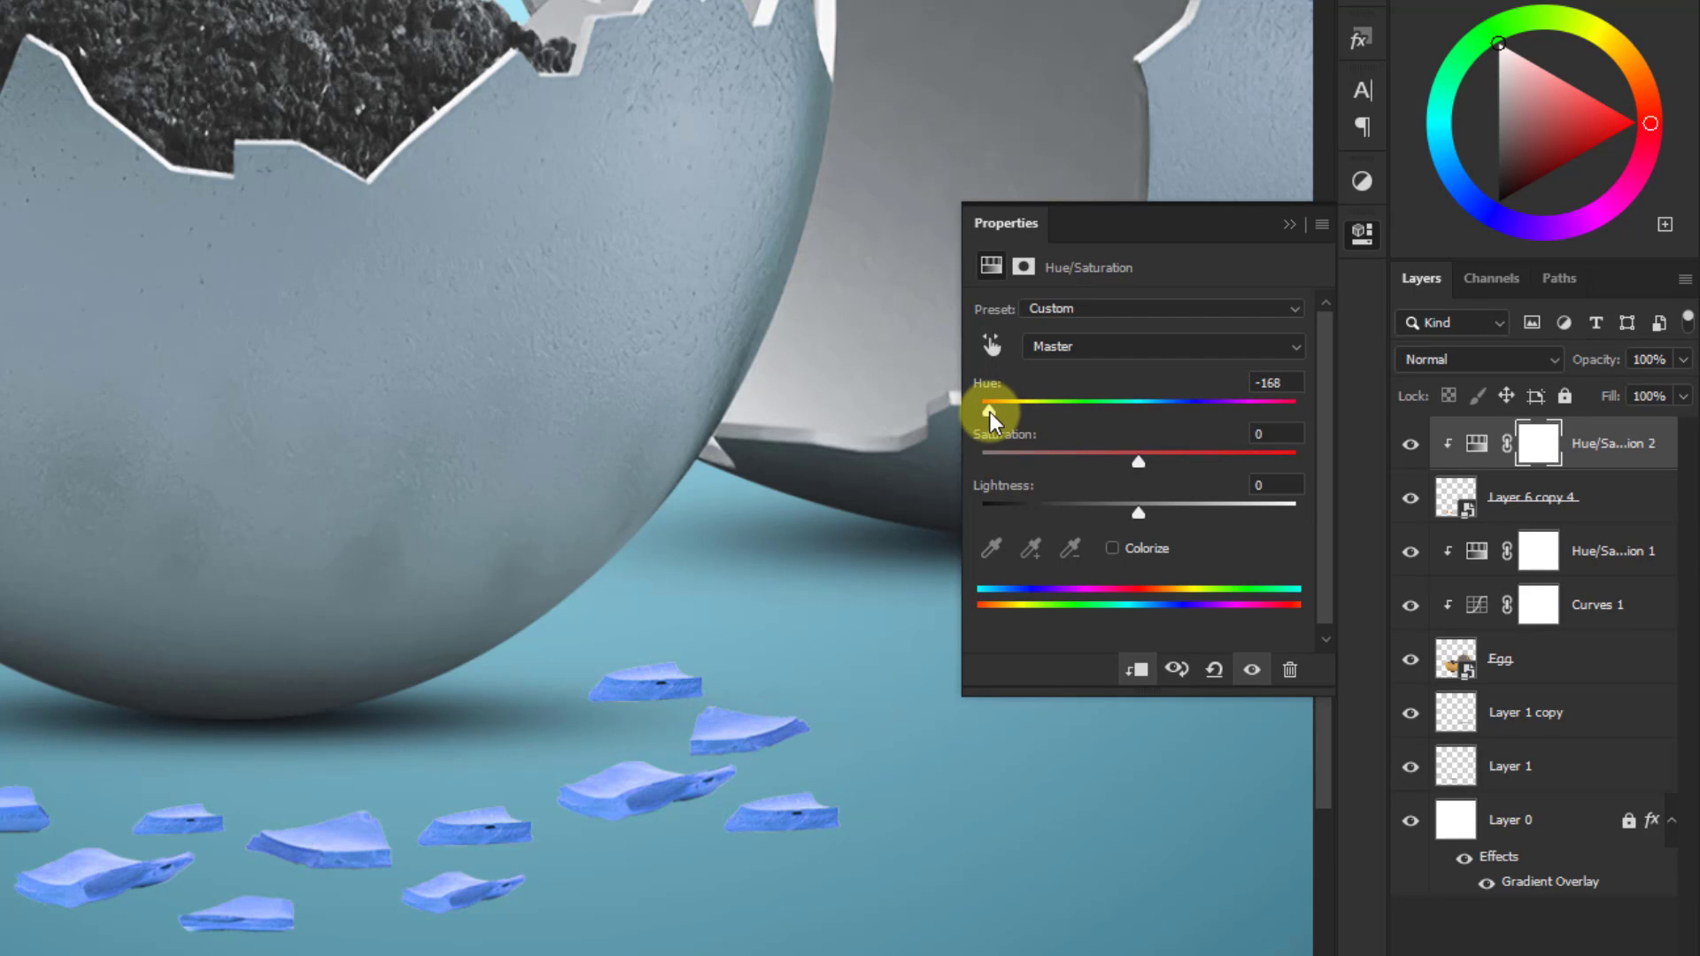
drag(1139, 464, 1033, 464)
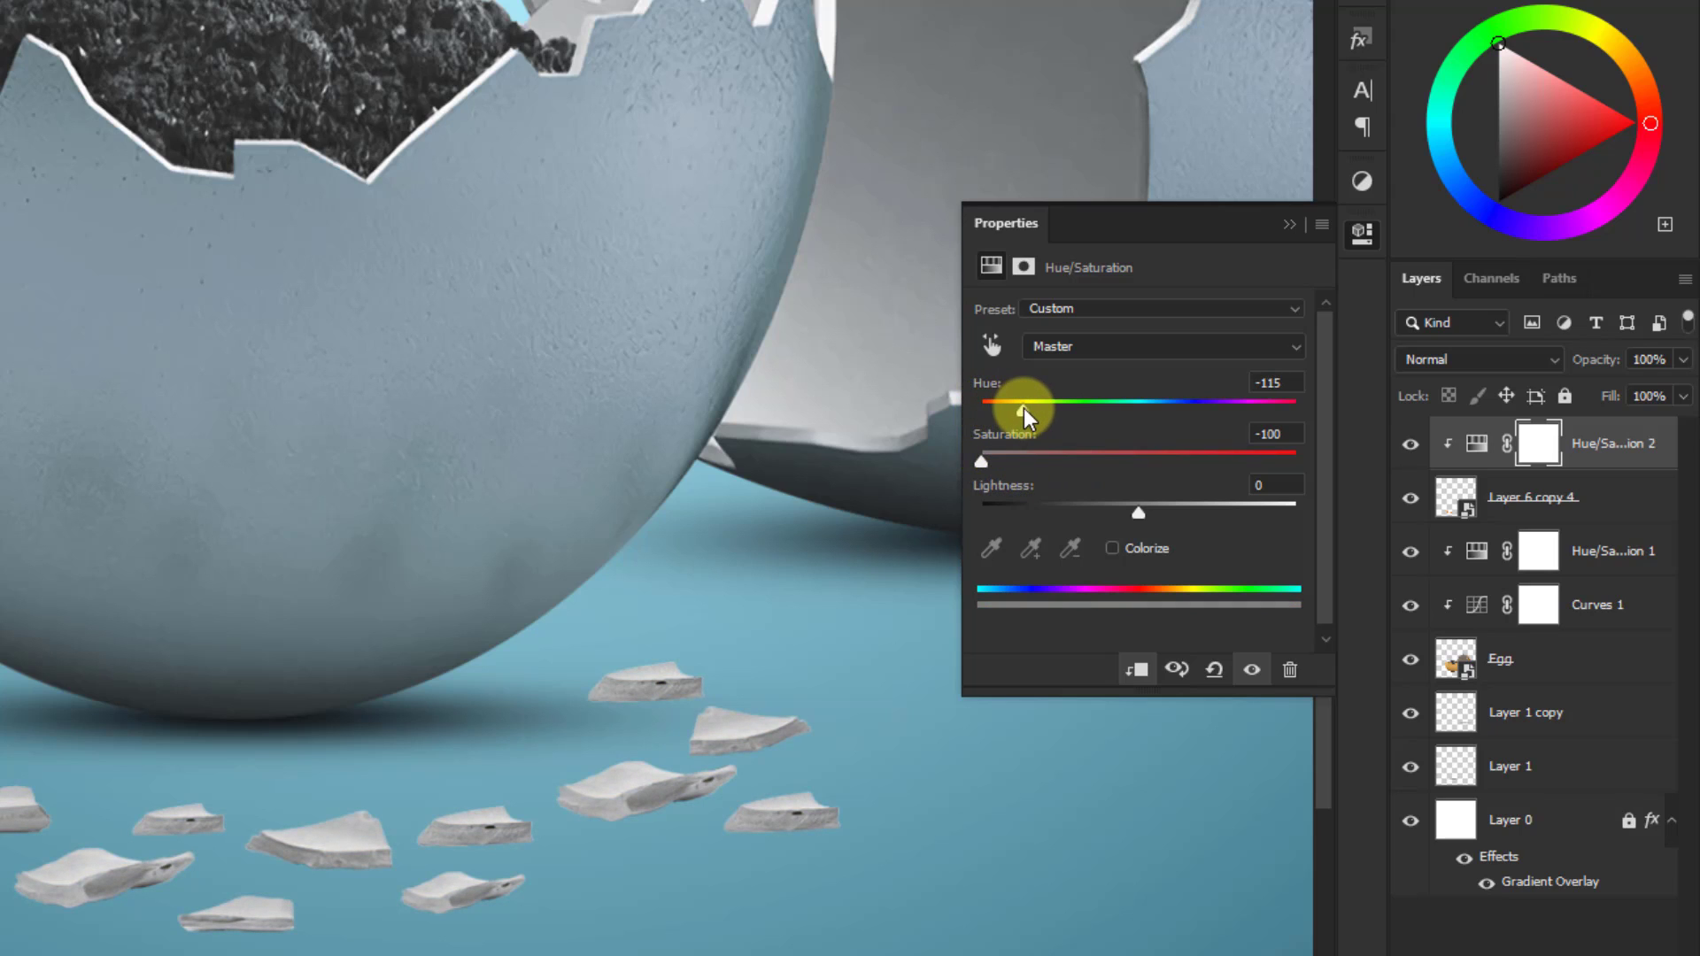
drag(1024, 412, 1048, 406)
drag(1139, 514, 1151, 512)
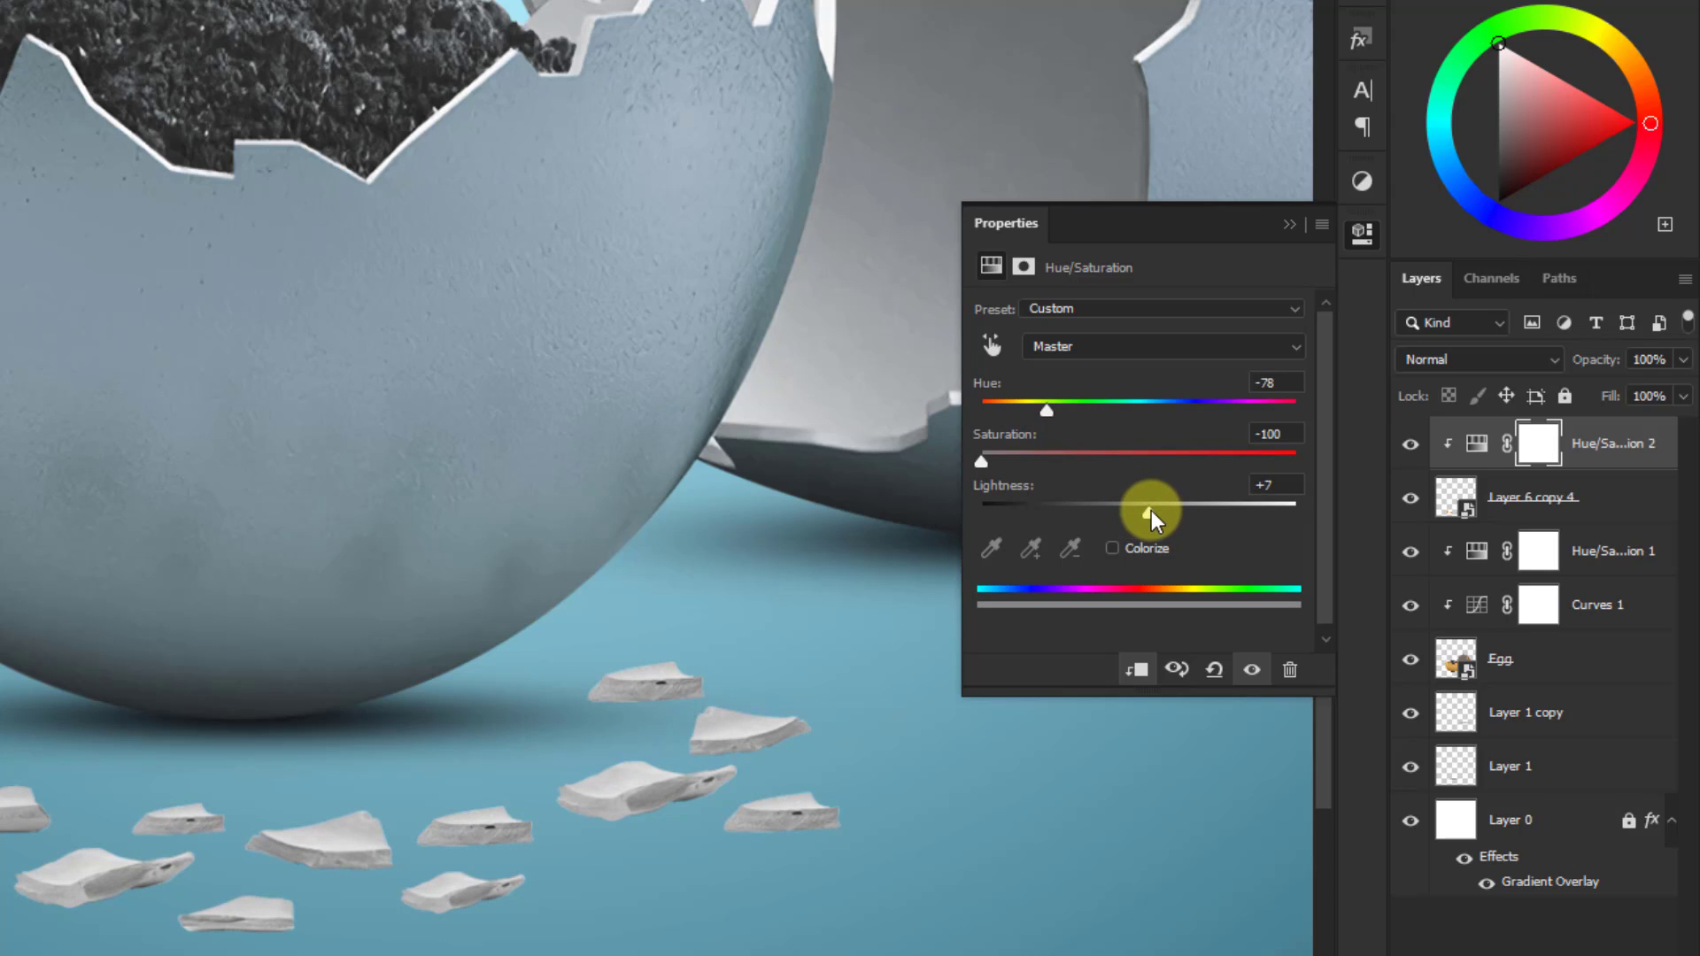
drag(1155, 510, 1156, 511)
click(1289, 224)
Add a clipped Curves adjustment directly above the shards' smart object and darken its midtones slightly
click(1541, 488)
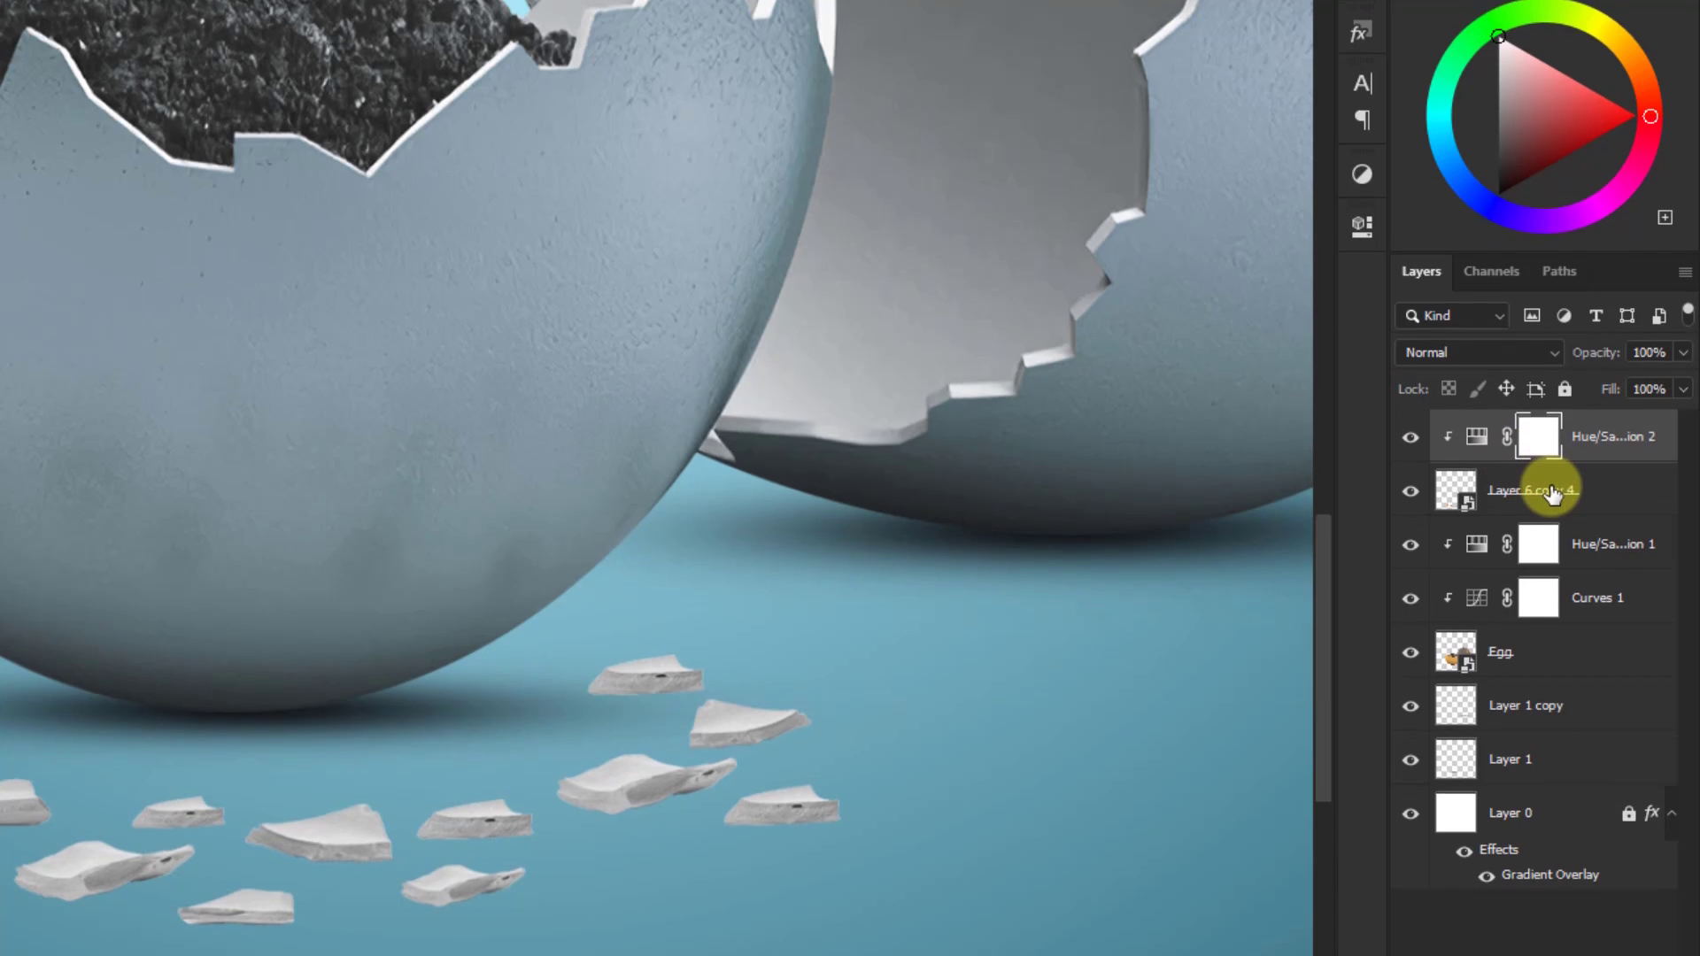
click(1550, 927)
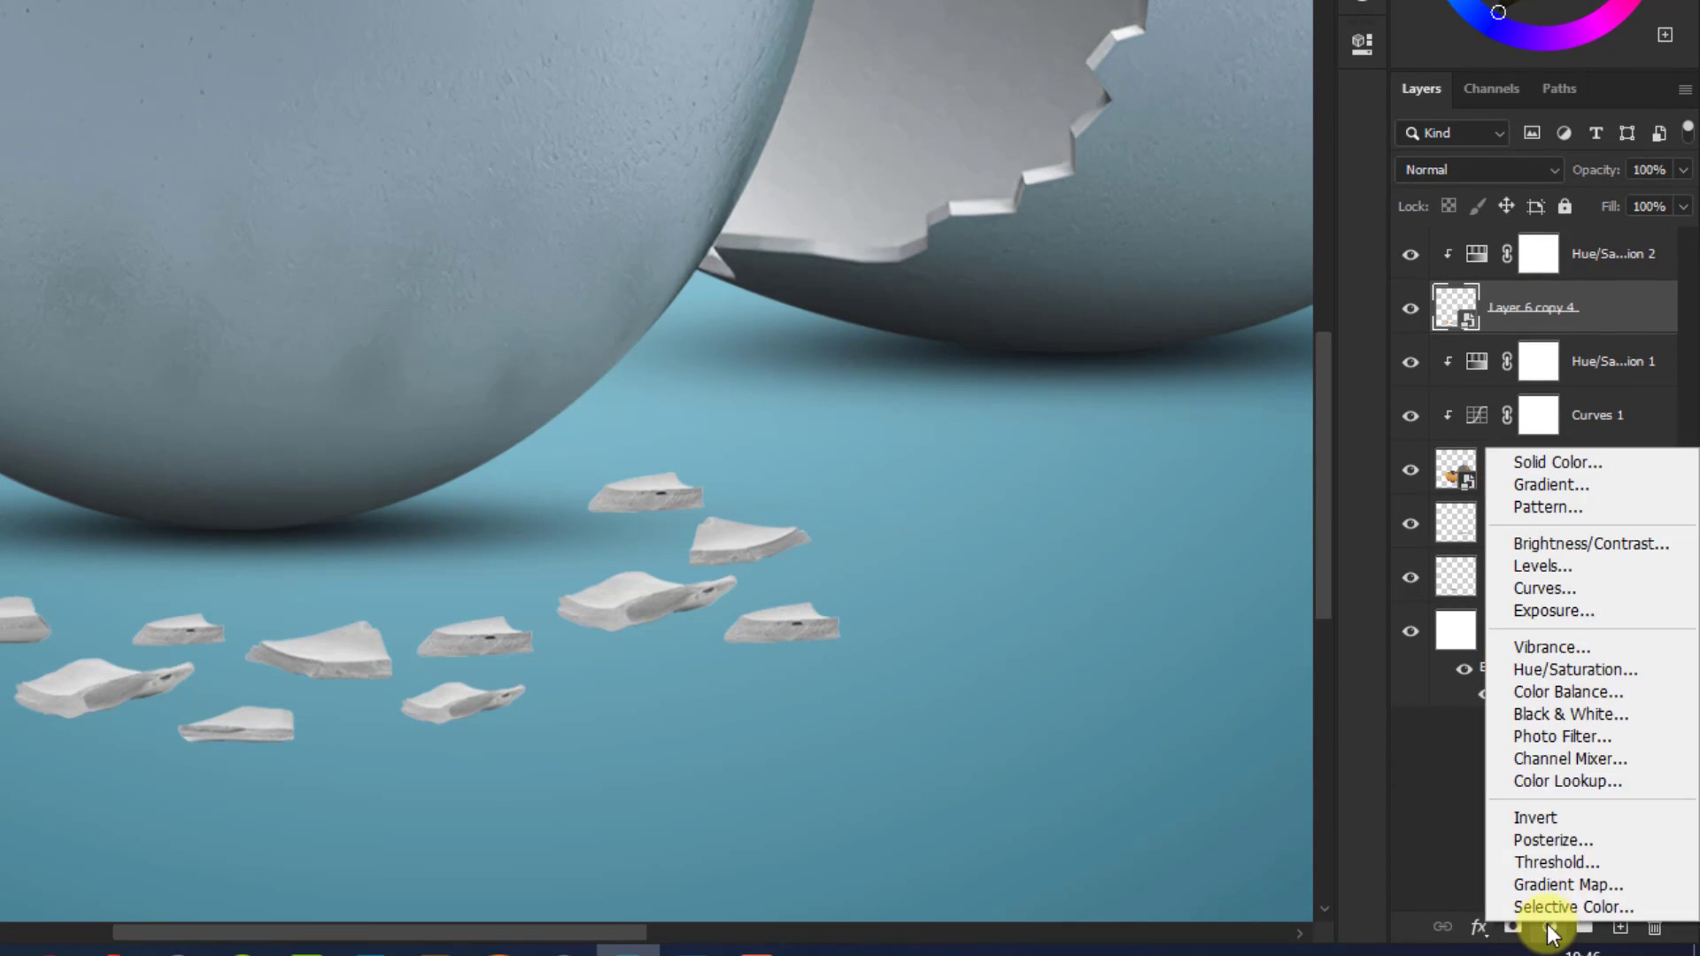
click(1571, 588)
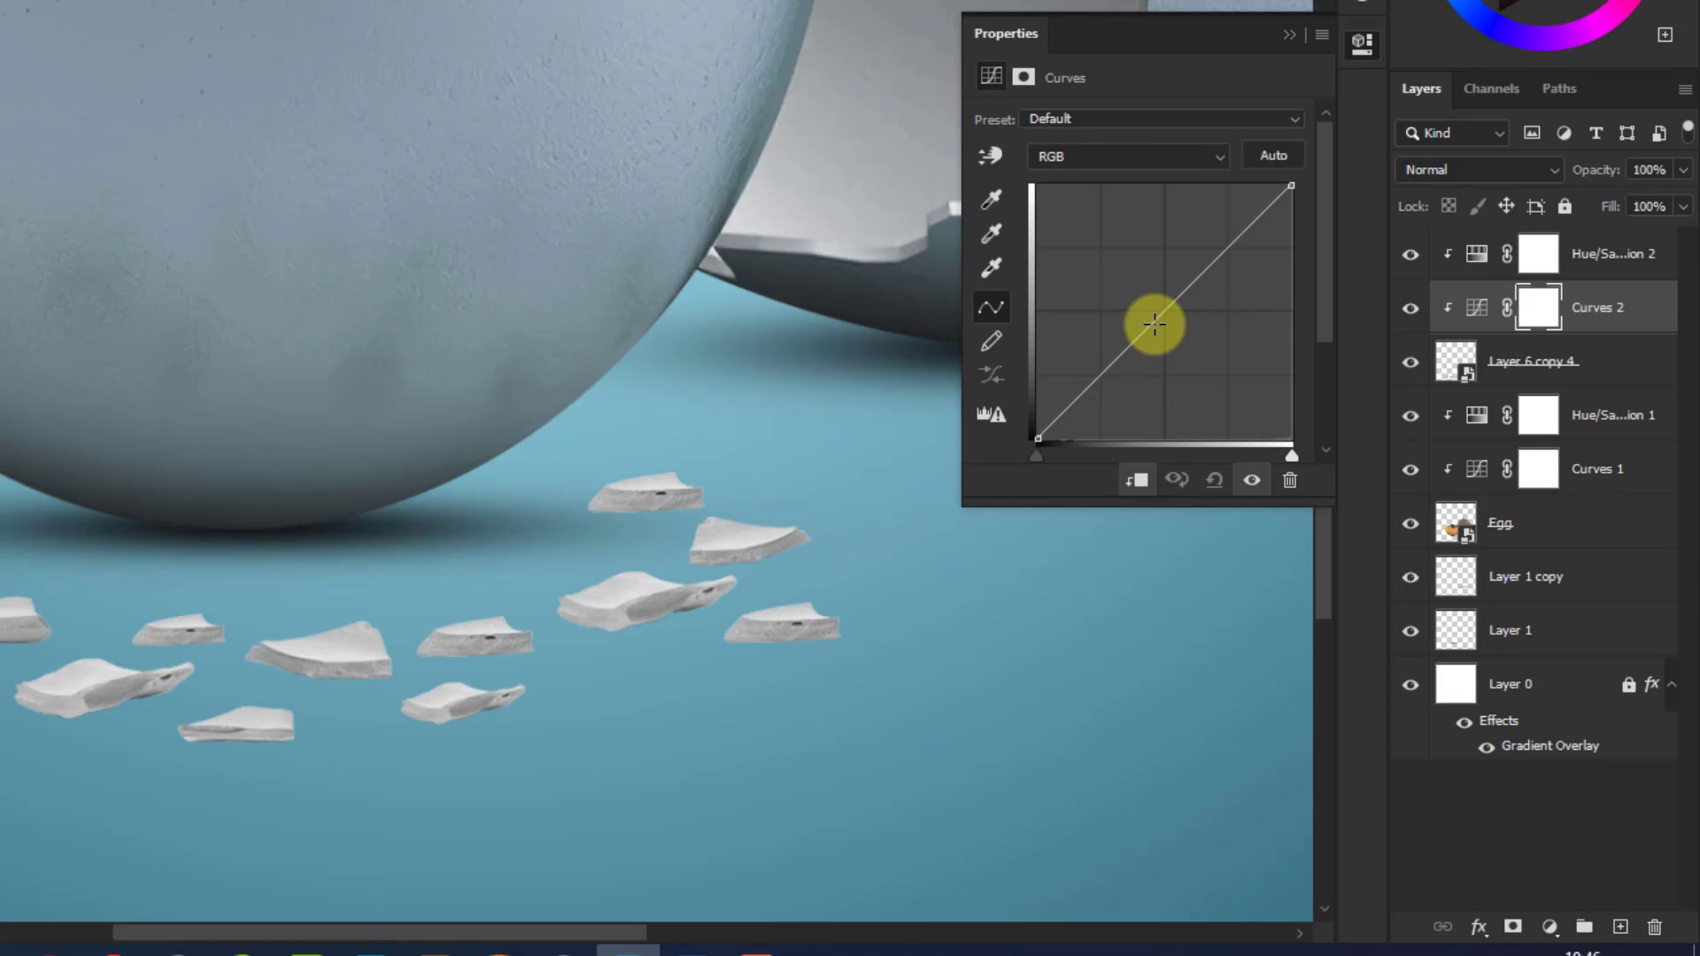
drag(1155, 325, 1161, 330)
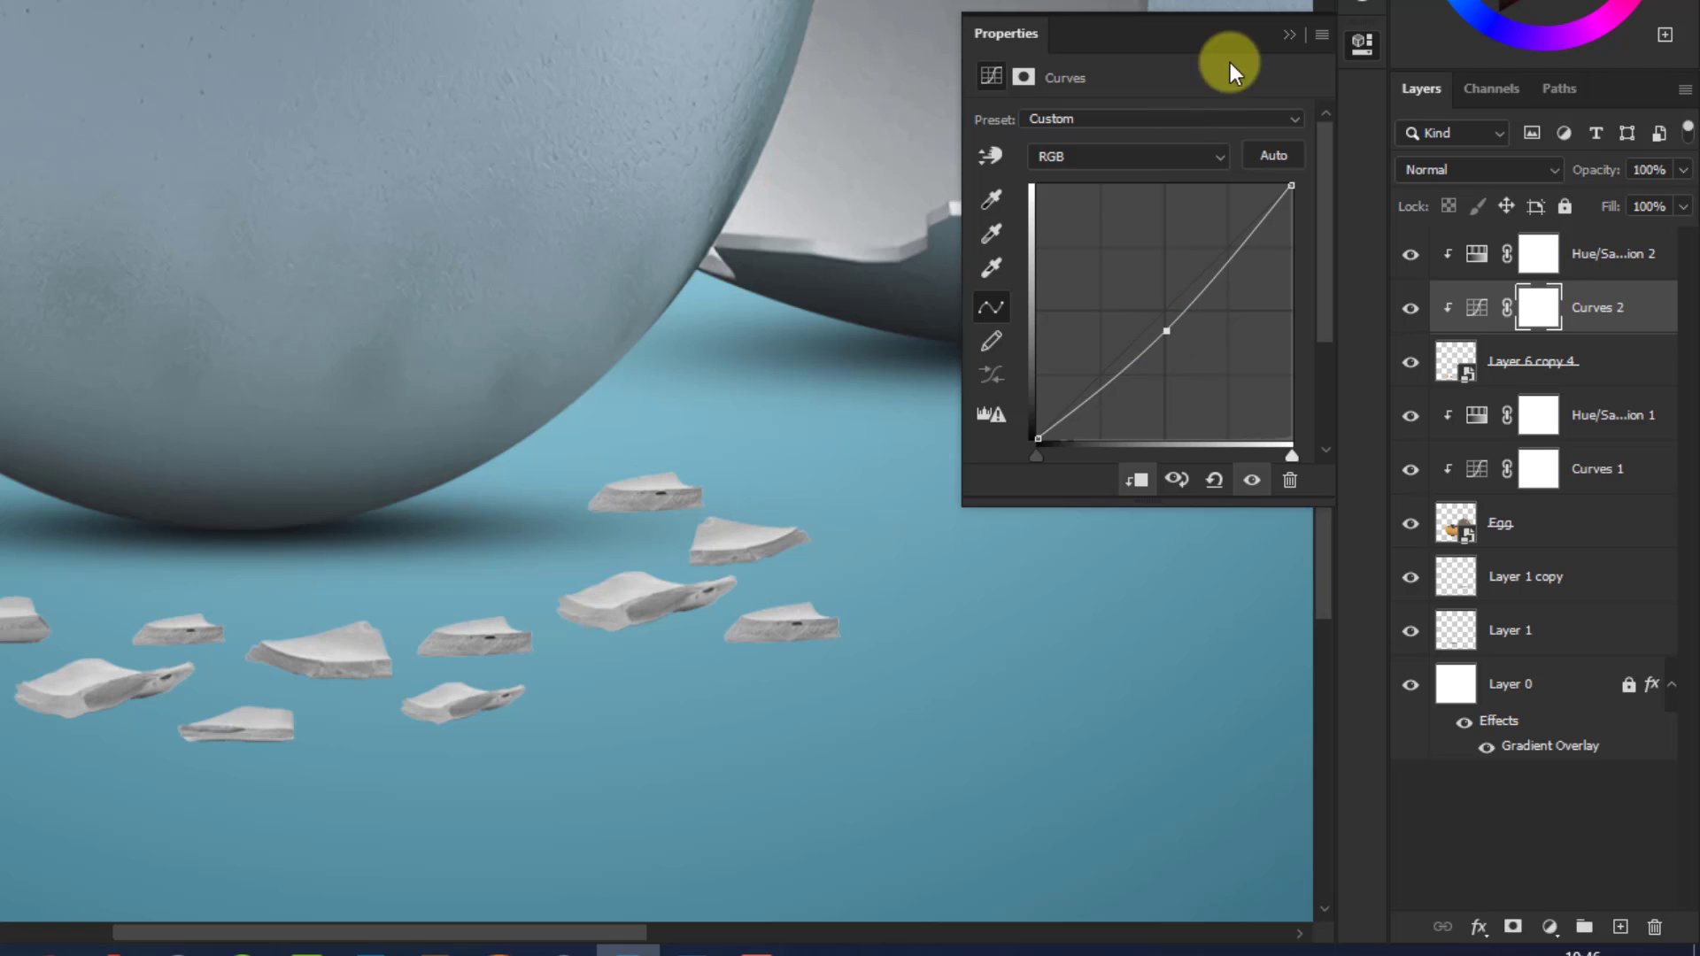
click(1289, 36)
Create a new empty layer between the shards' smart object and the egg's Hue/Saturation adjustment
click(1533, 372)
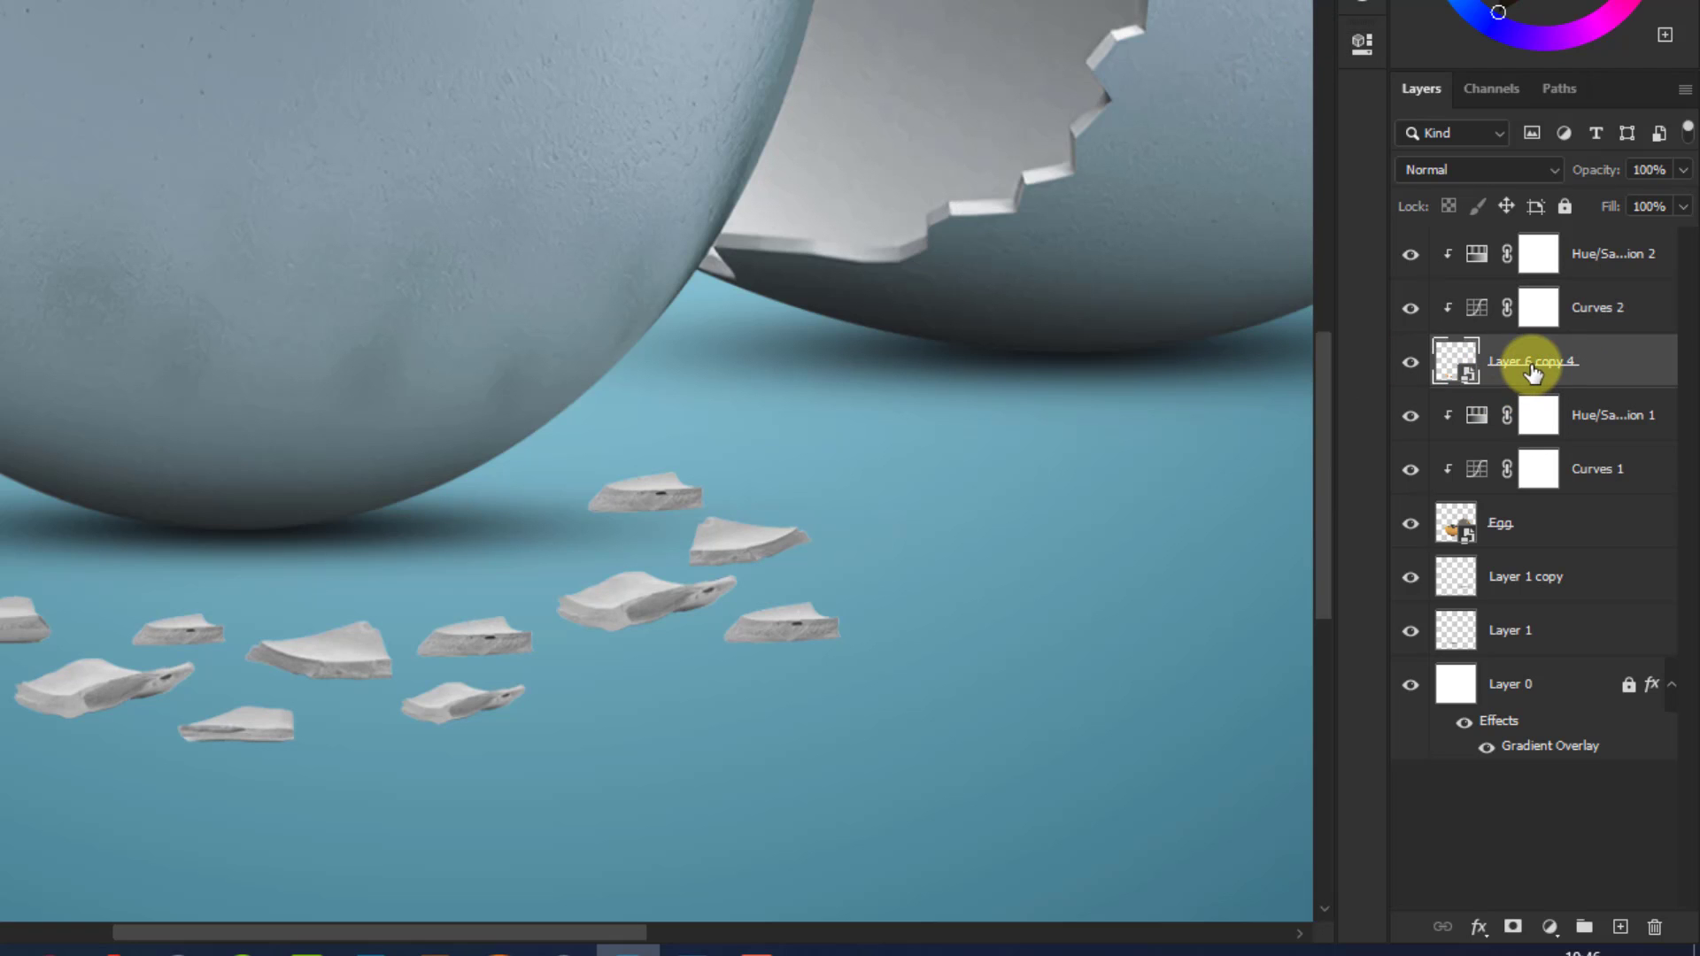
click(1569, 408)
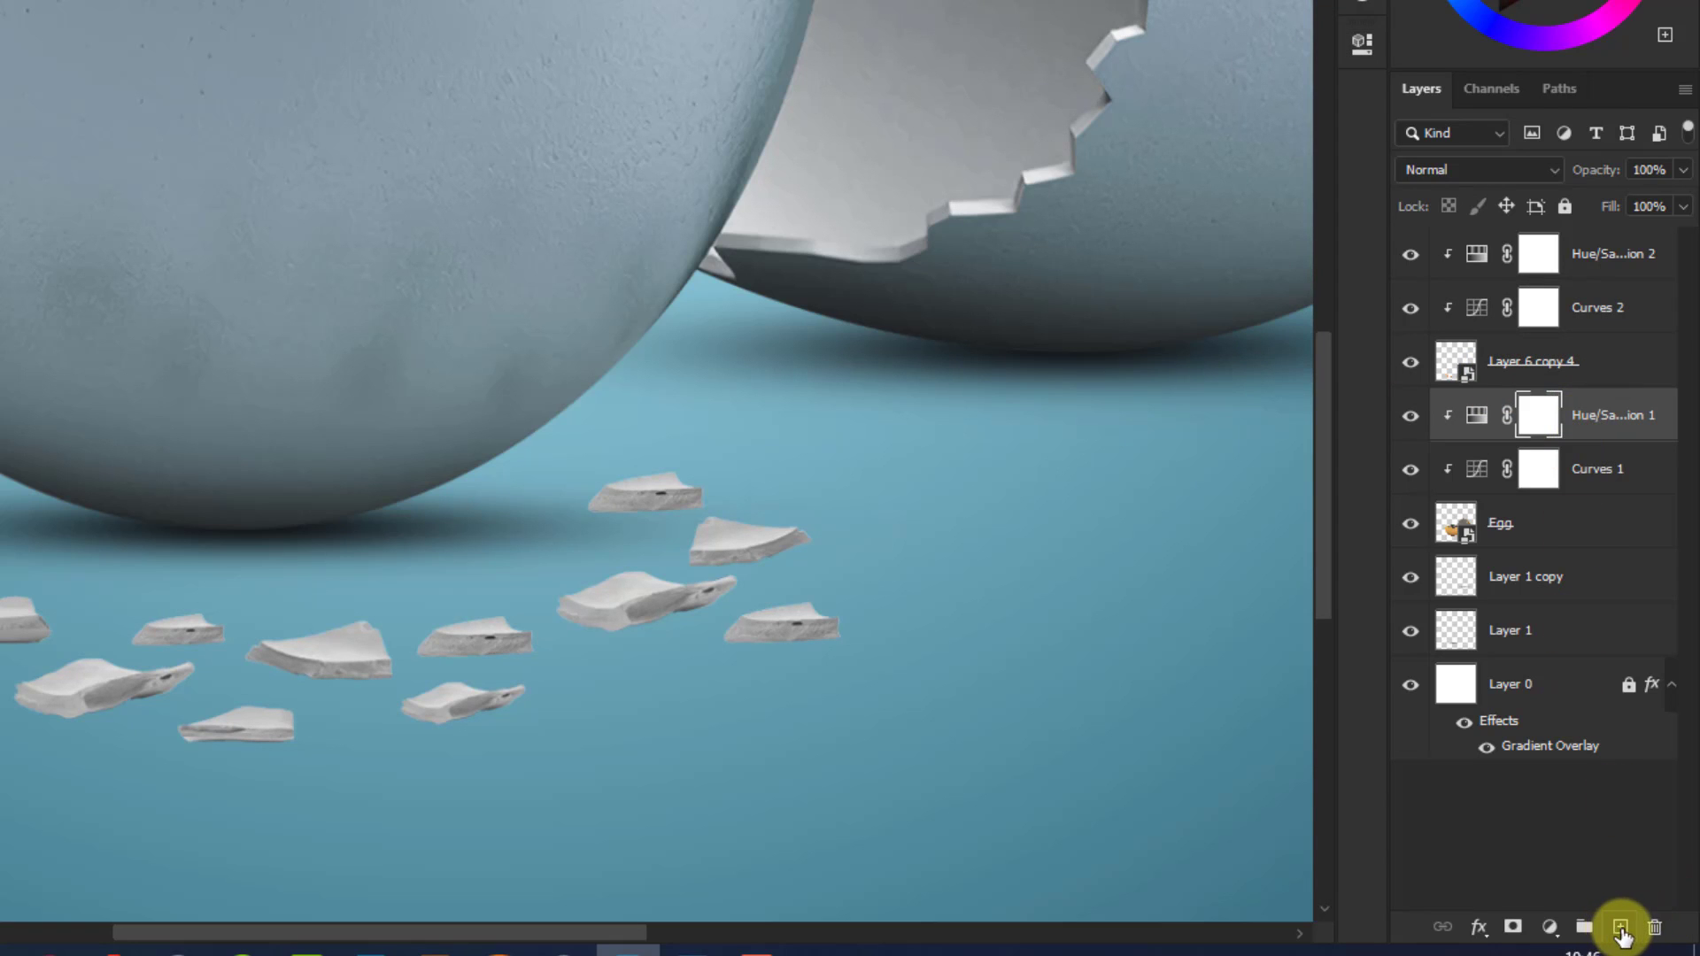
click(1620, 928)
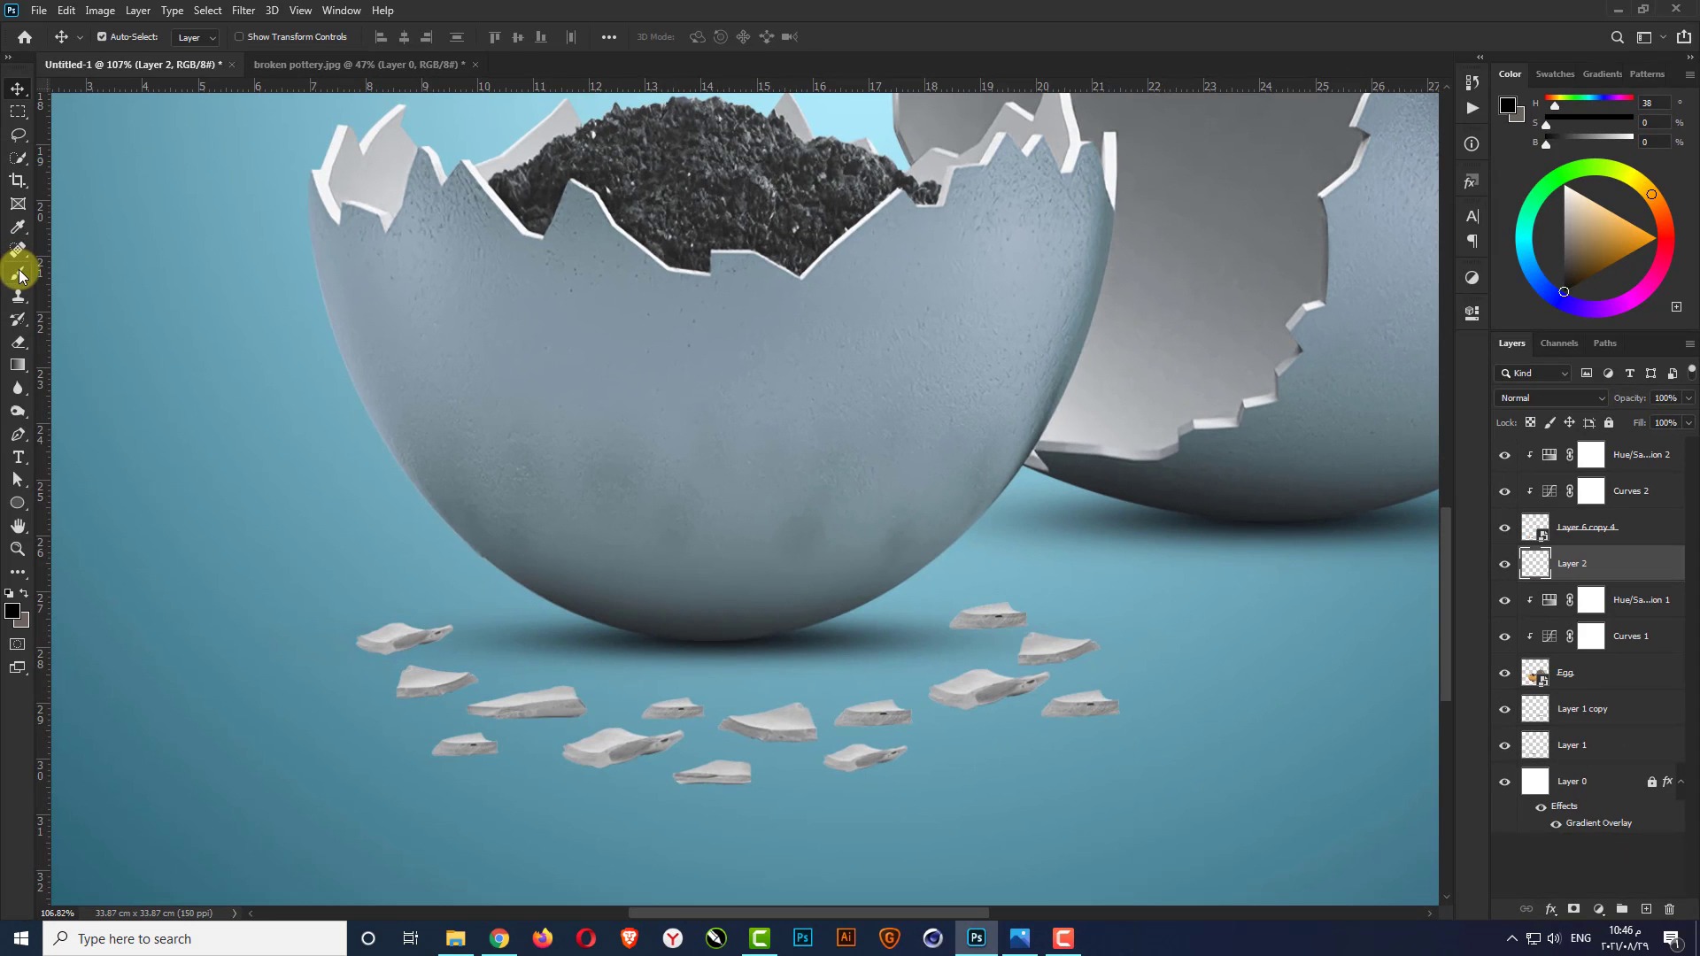
Paint a soft black shadow under the rightmost shard using the flattened Brush at 100 px
click(20, 275)
right_click(877, 704)
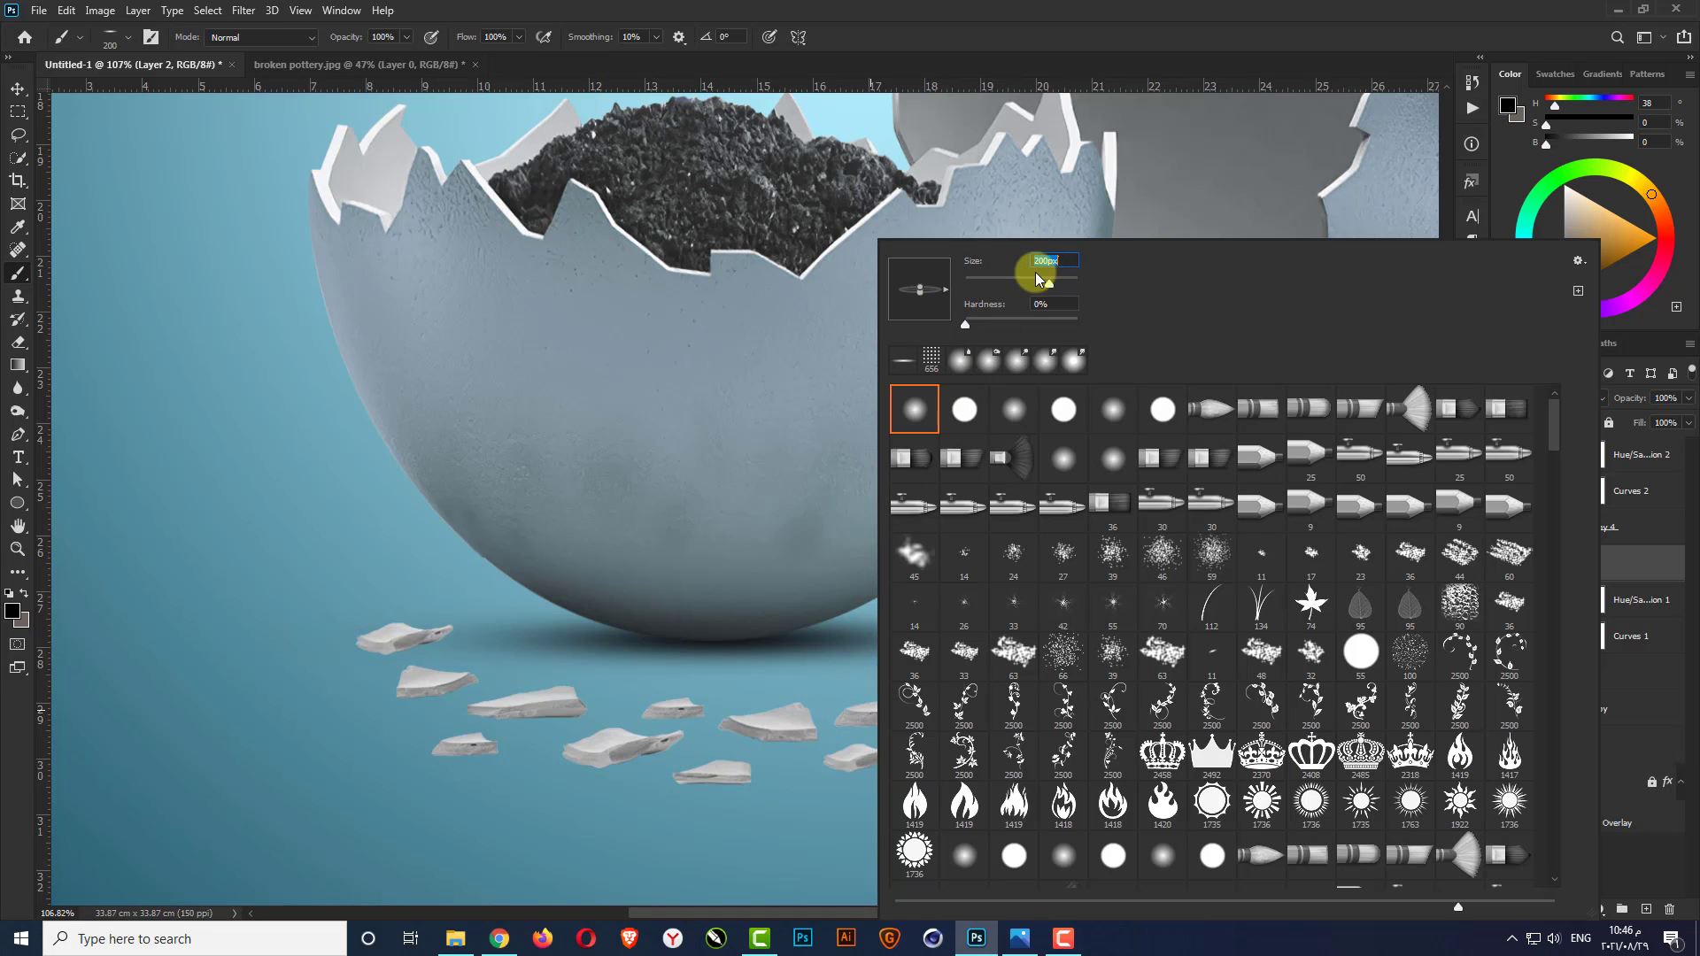
text(100)
key(Return)
scroll(1006, 748, up, 6)
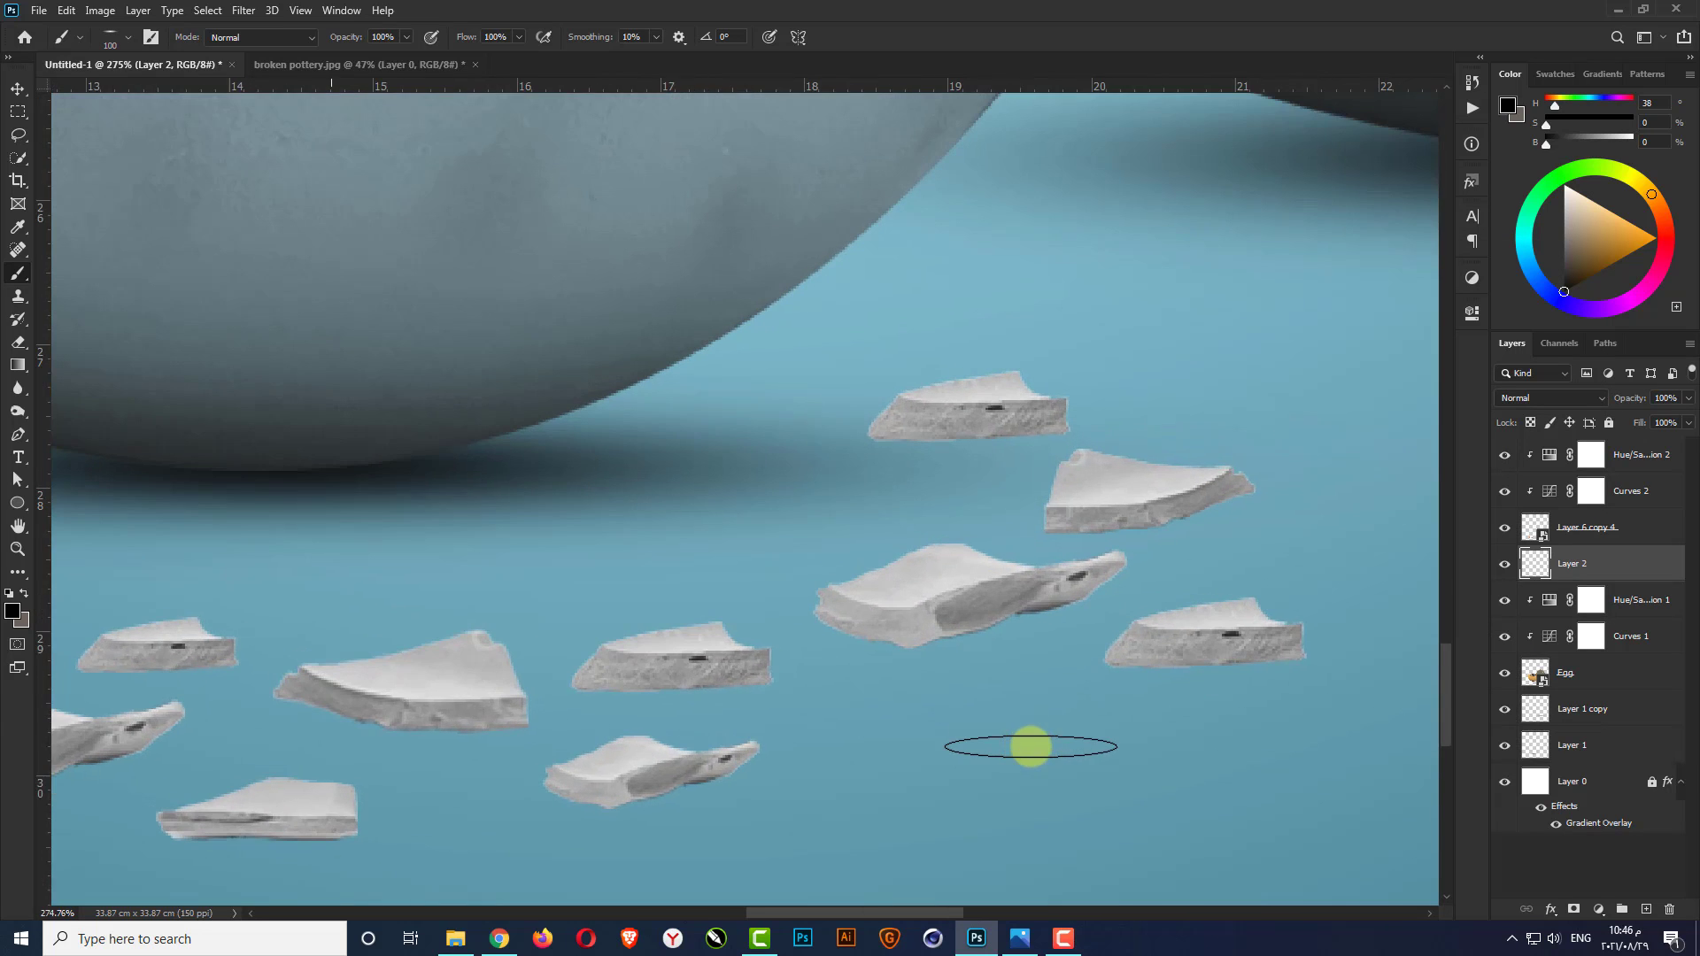
scroll(1032, 748, up, 2)
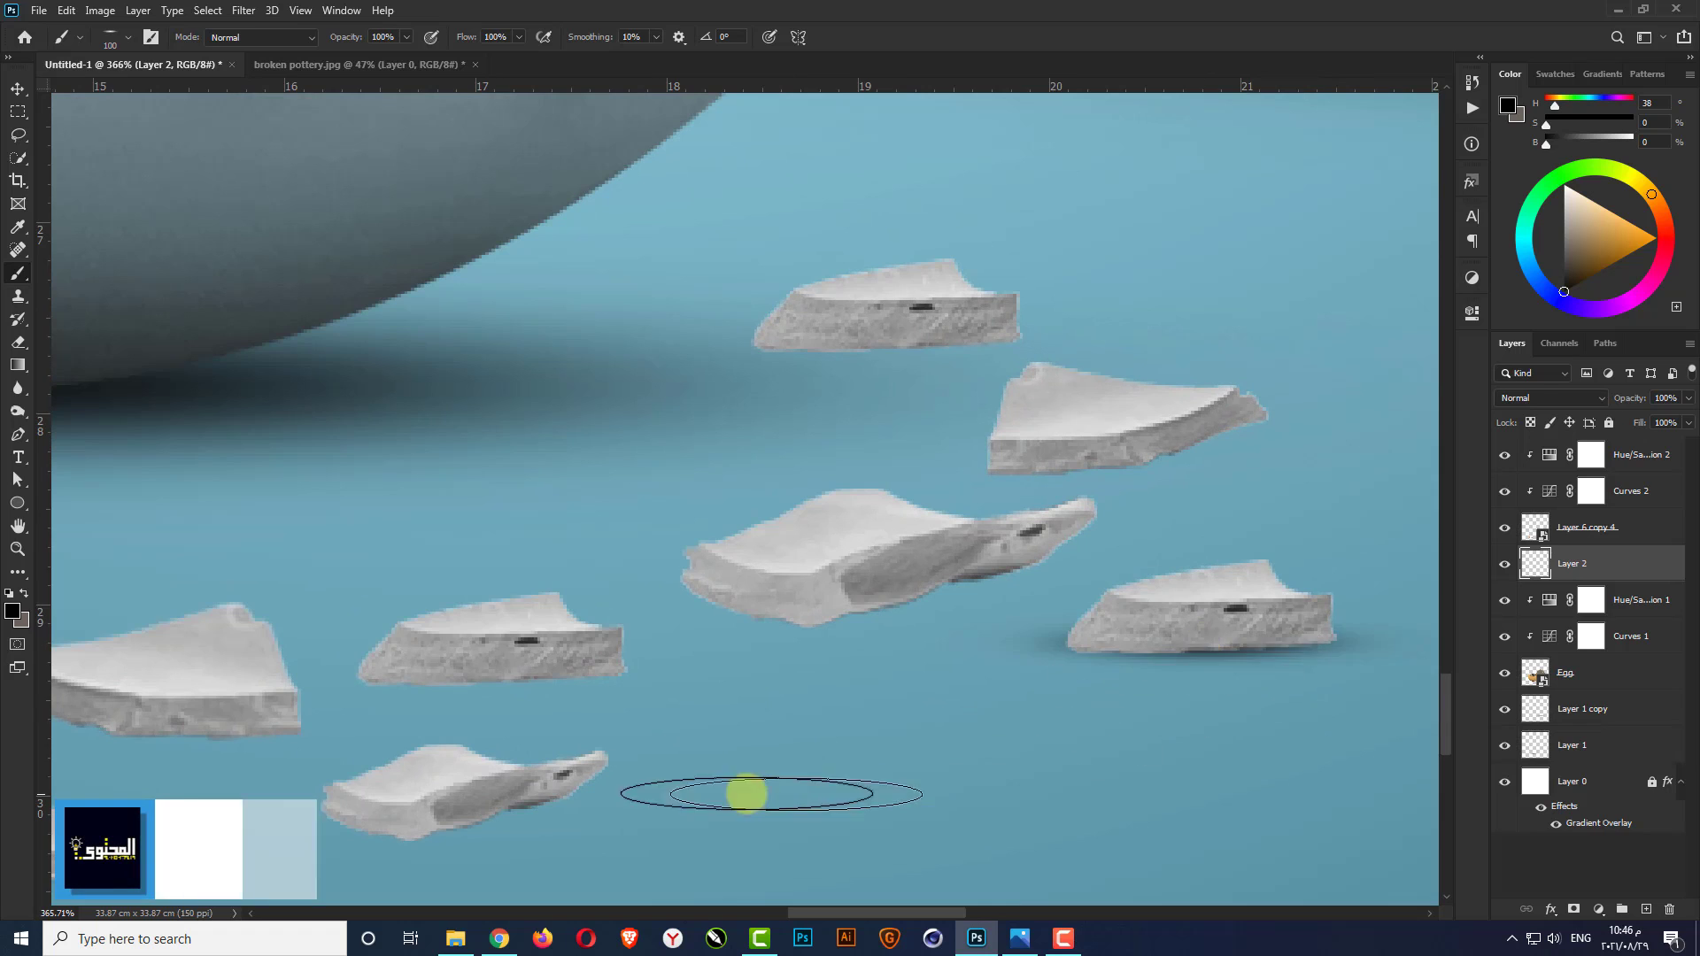
scroll(746, 794, down, 1)
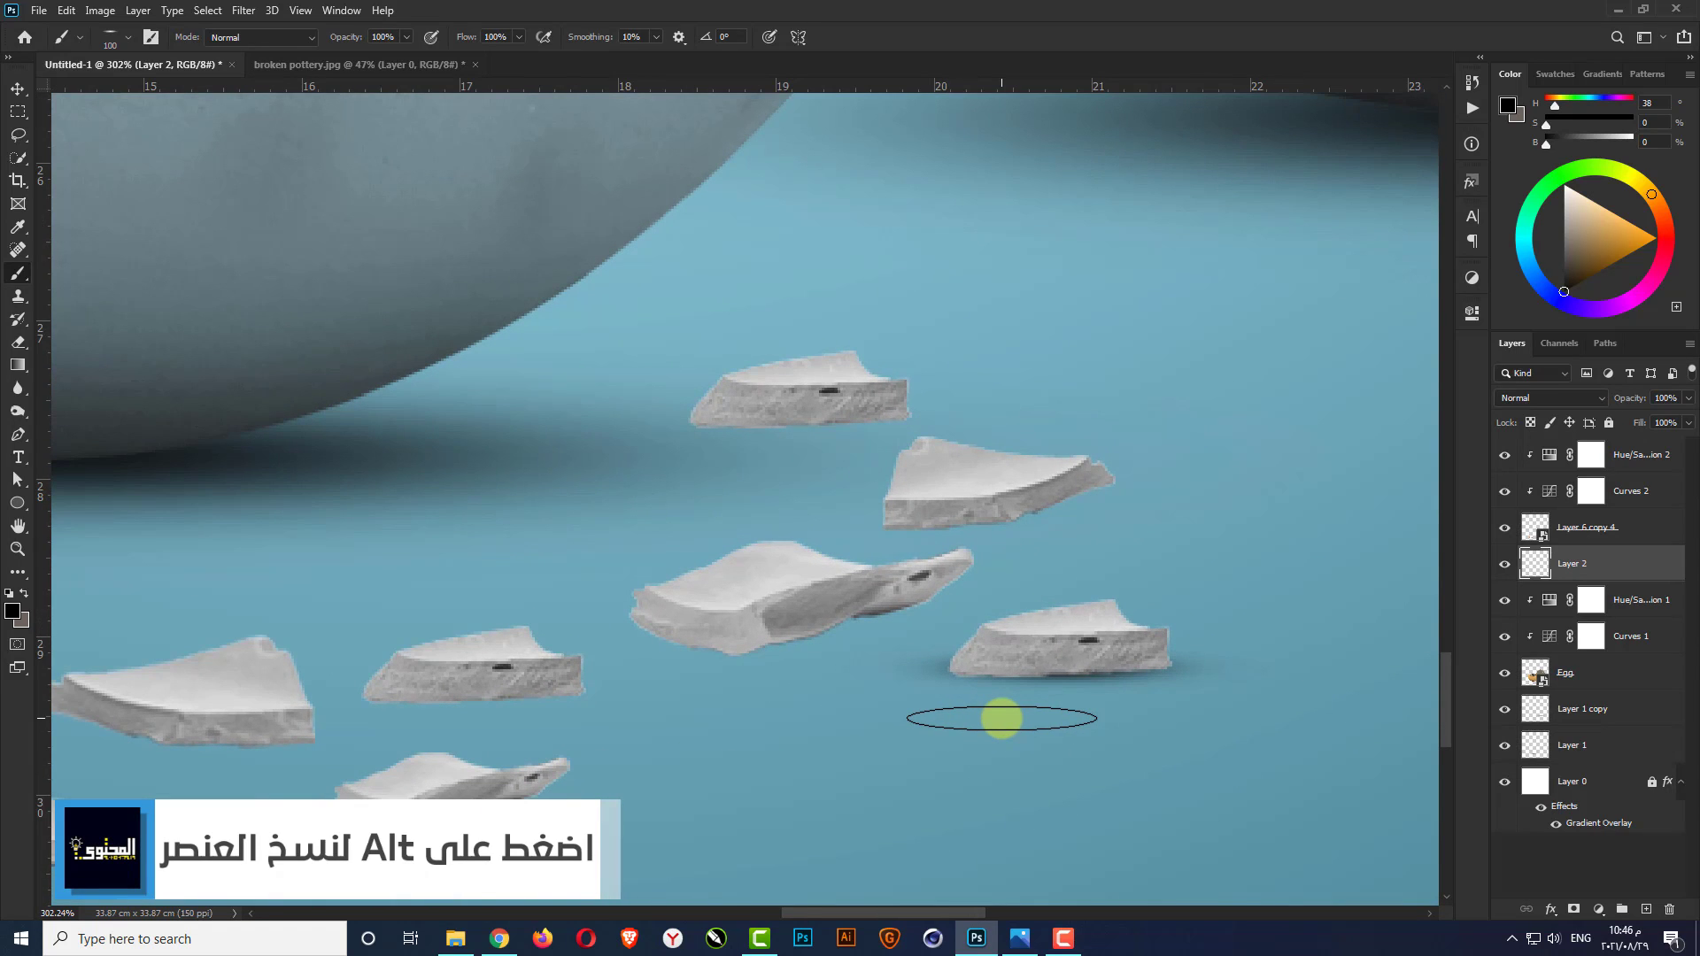
Duplicate the painted shadow under the large curved shard on the right, then enlarge and skew it to match
key(v)
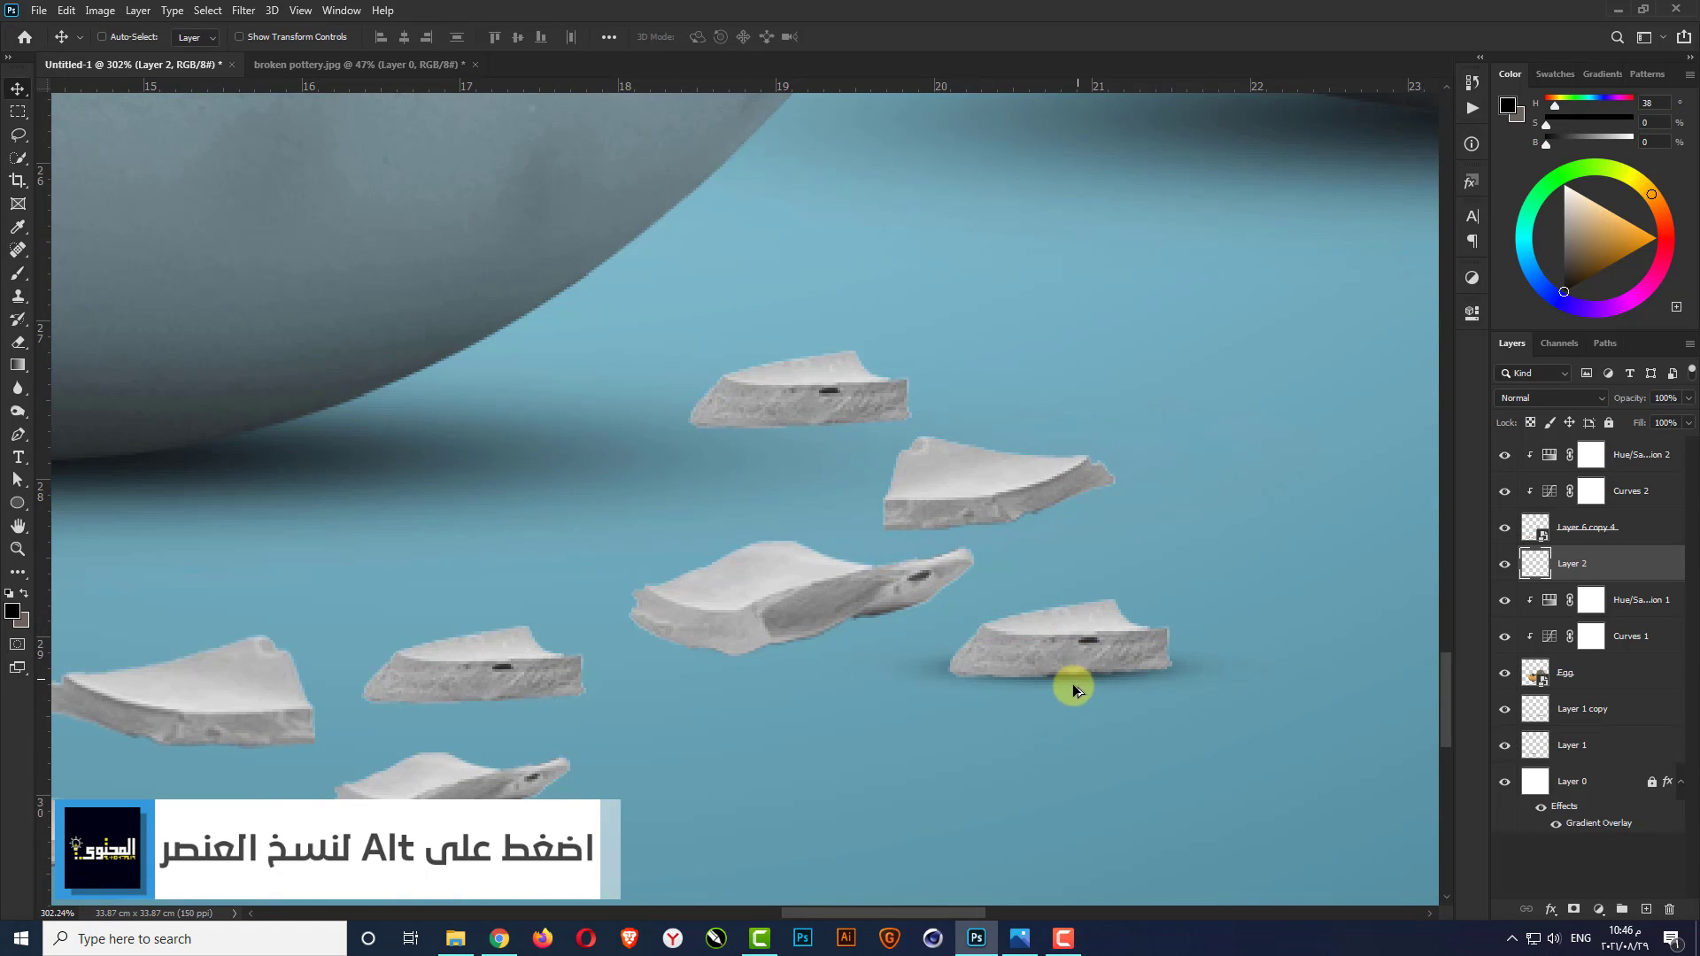
drag(1075, 690, 783, 651)
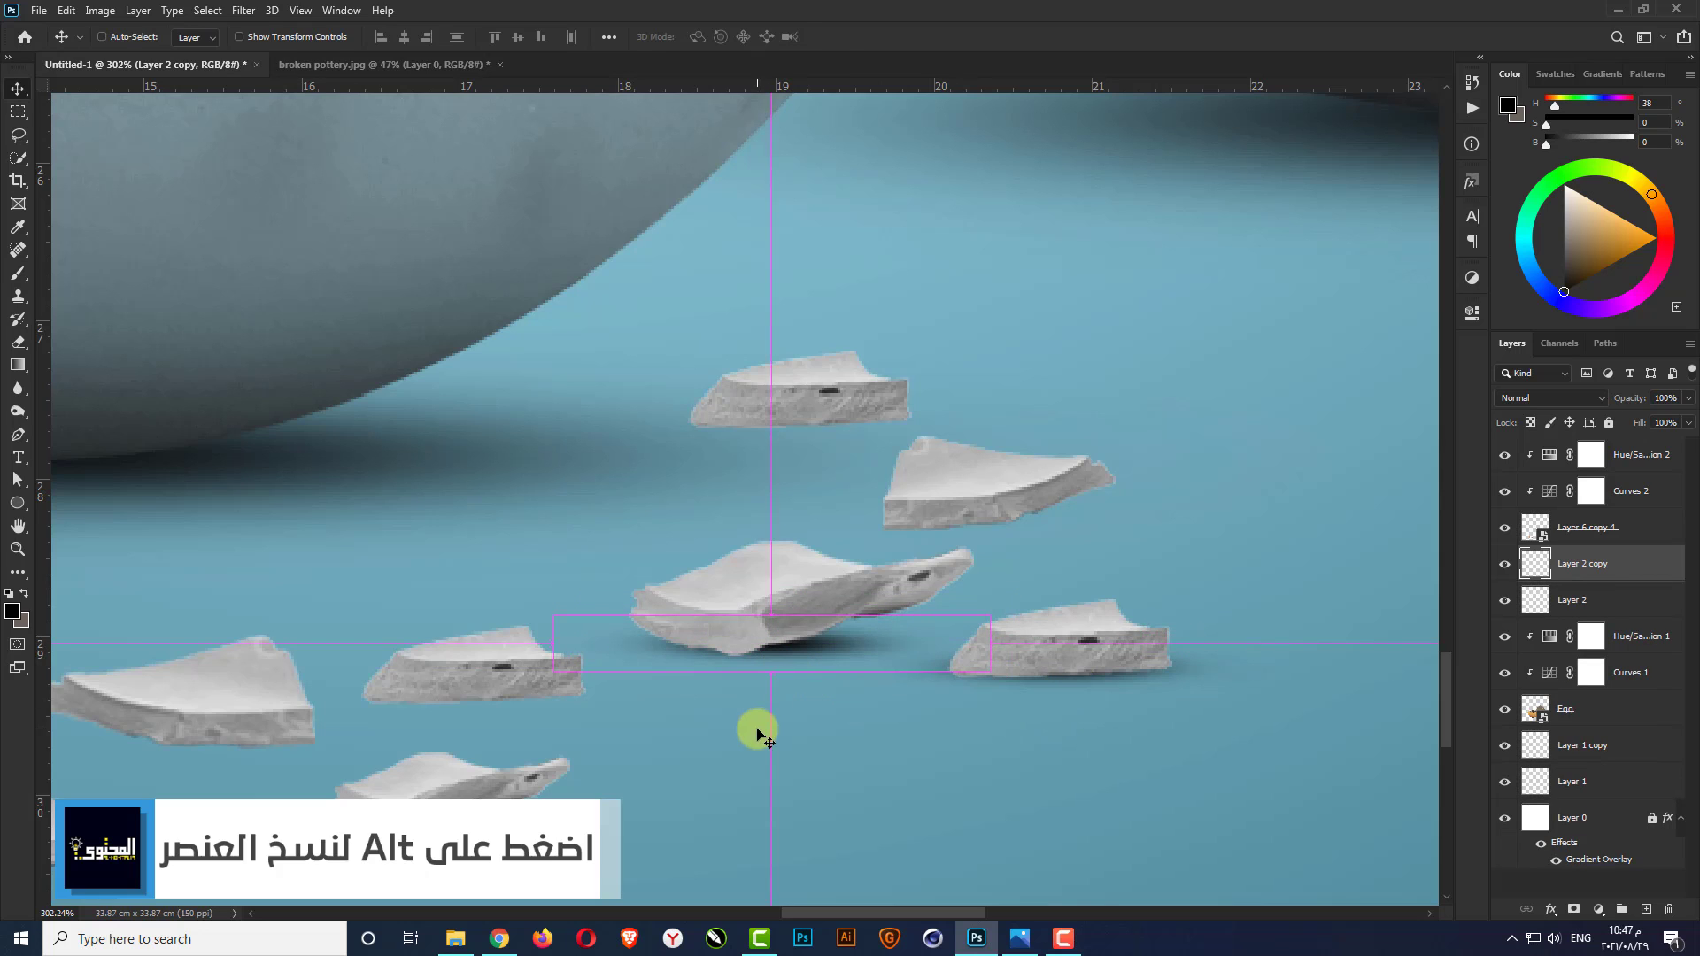
key(ctrl+t)
drag(992, 673, 1021, 615)
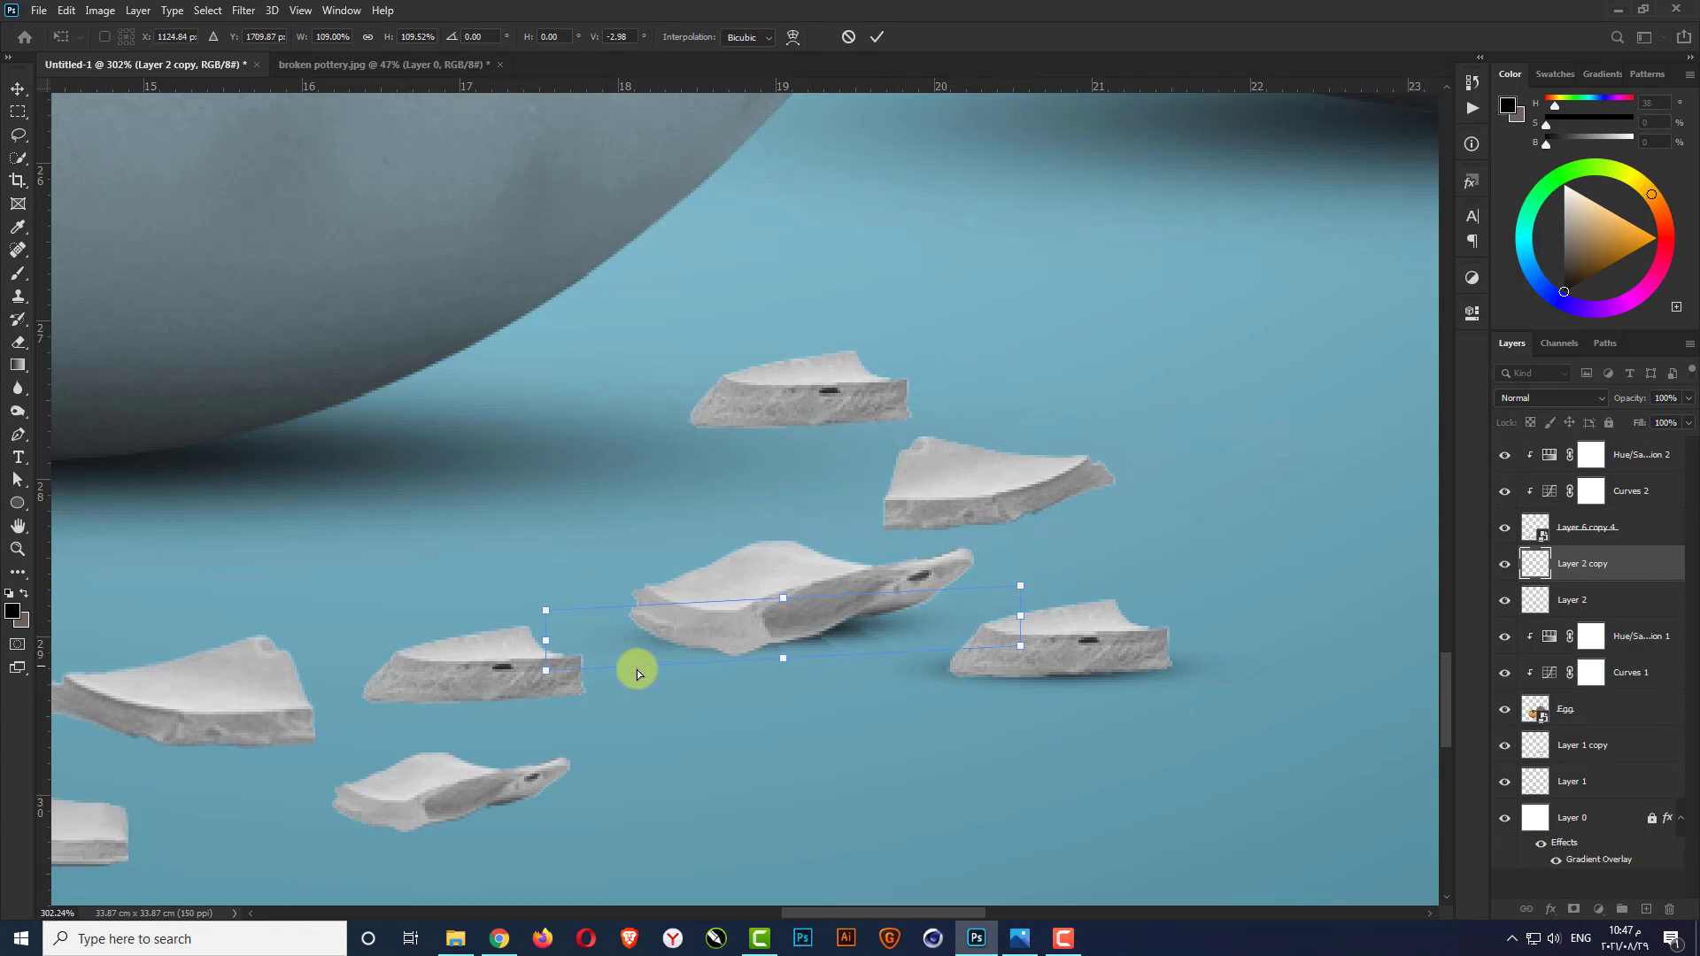
drag(546, 641, 545, 658)
drag(783, 607, 782, 590)
Place shadow copies under the two upper shards at the row's right end and transform them to fit
drag(782, 667, 873, 464)
key(Return)
scroll(764, 726, down, 2)
scroll(956, 594, up, 2)
key(ctrl+t)
drag(1012, 402, 1012, 423)
drag(991, 434, 968, 441)
key(Return)
Duplicate a shadow under the triangular shard in the middle of the row, rotate it slightly, and narrow it
scroll(1040, 451, down, 8)
scroll(611, 591, up, 5)
drag(1134, 526, 735, 605)
scroll(599, 645, up, 2)
key(ctrl+t)
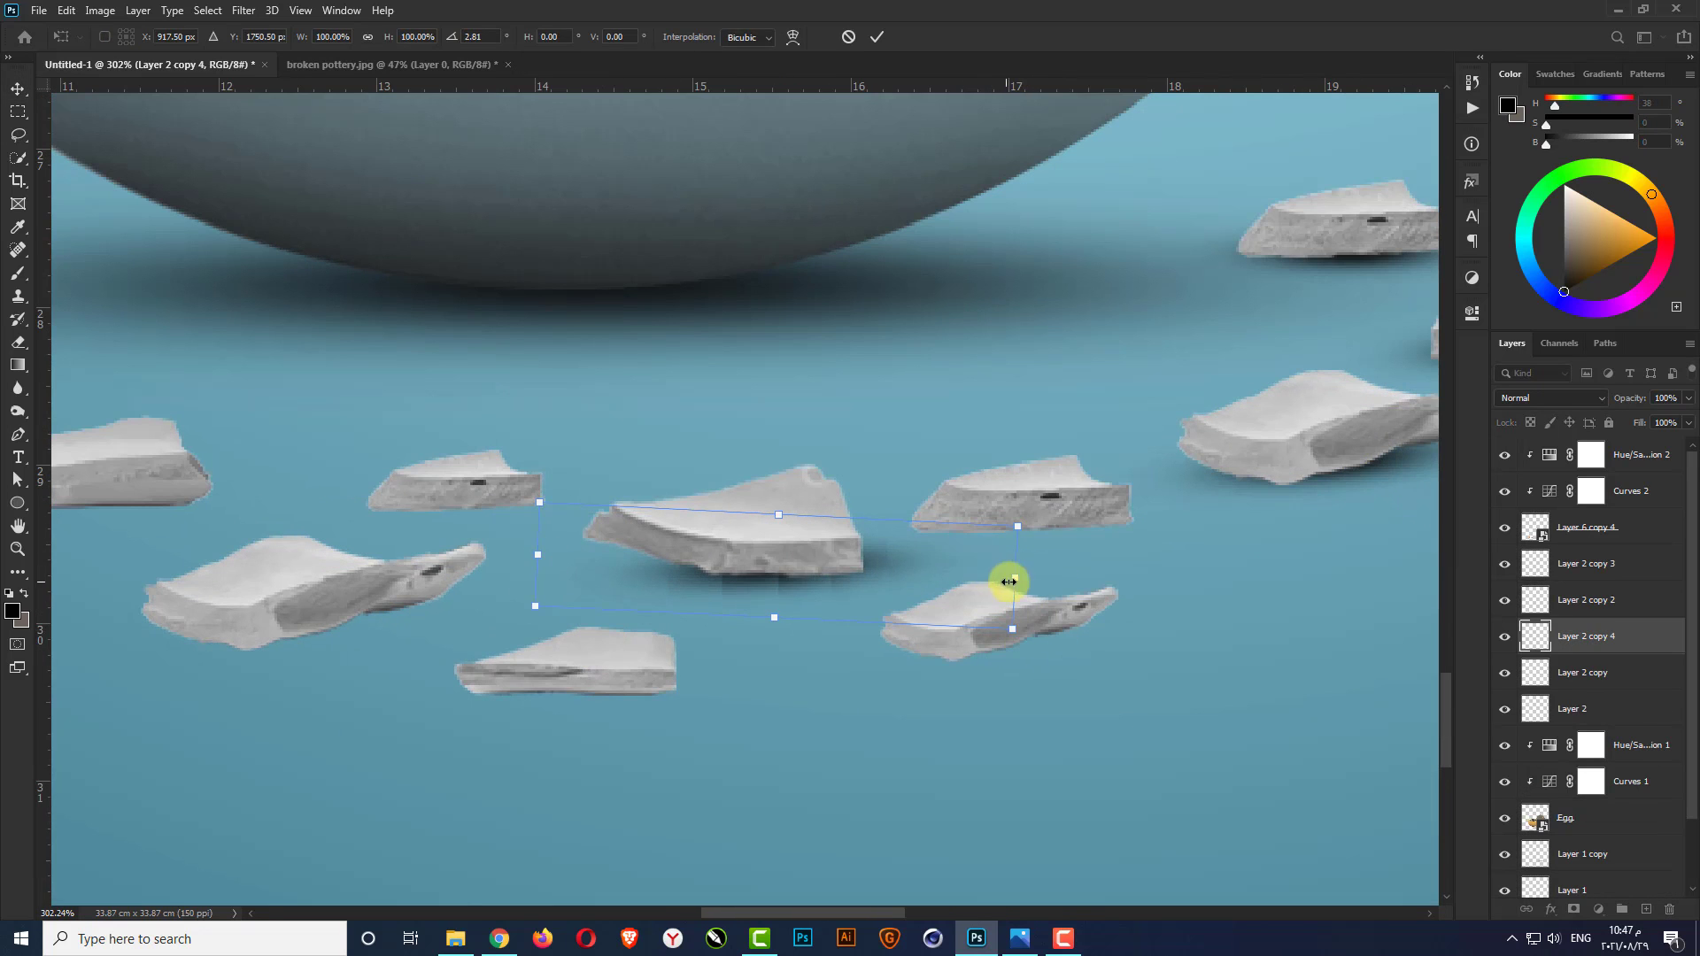
drag(1010, 582, 899, 581)
key(Return)
Add shadow copies under the small shard beside the triangular one and the small curved shard, narrowing the latter
scroll(562, 644, down, 6)
scroll(748, 572, up, 4)
ctrl+click(1334, 549)
drag(1334, 549, 842, 653)
scroll(798, 695, up, 2)
key(ctrl+t)
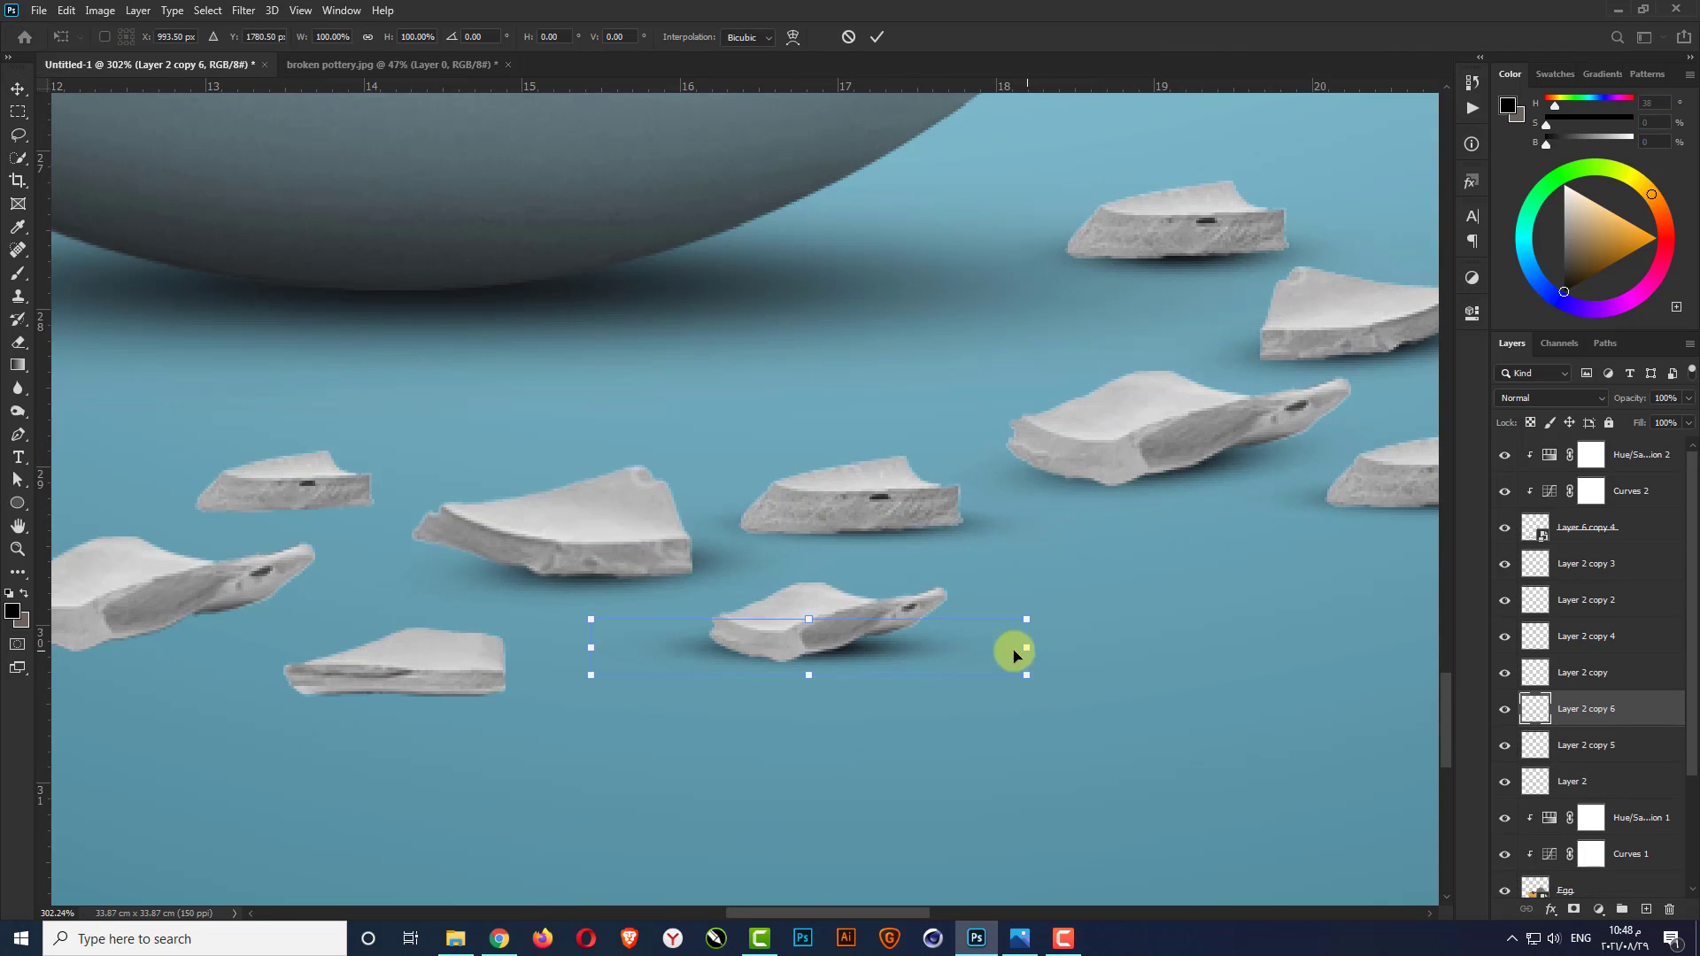
drag(592, 649, 622, 652)
Duplicate the shadow under the thick shard below the row's centre and transform it to fit
drag(900, 656, 599, 697)
key(Return)
scroll(999, 686, down, 3)
scroll(325, 669, up, 4)
key(ctrl+t)
key(Return)
Duplicate the thick shard's shadow under the small shard above it and scale the copy down
scroll(893, 727, down, 3)
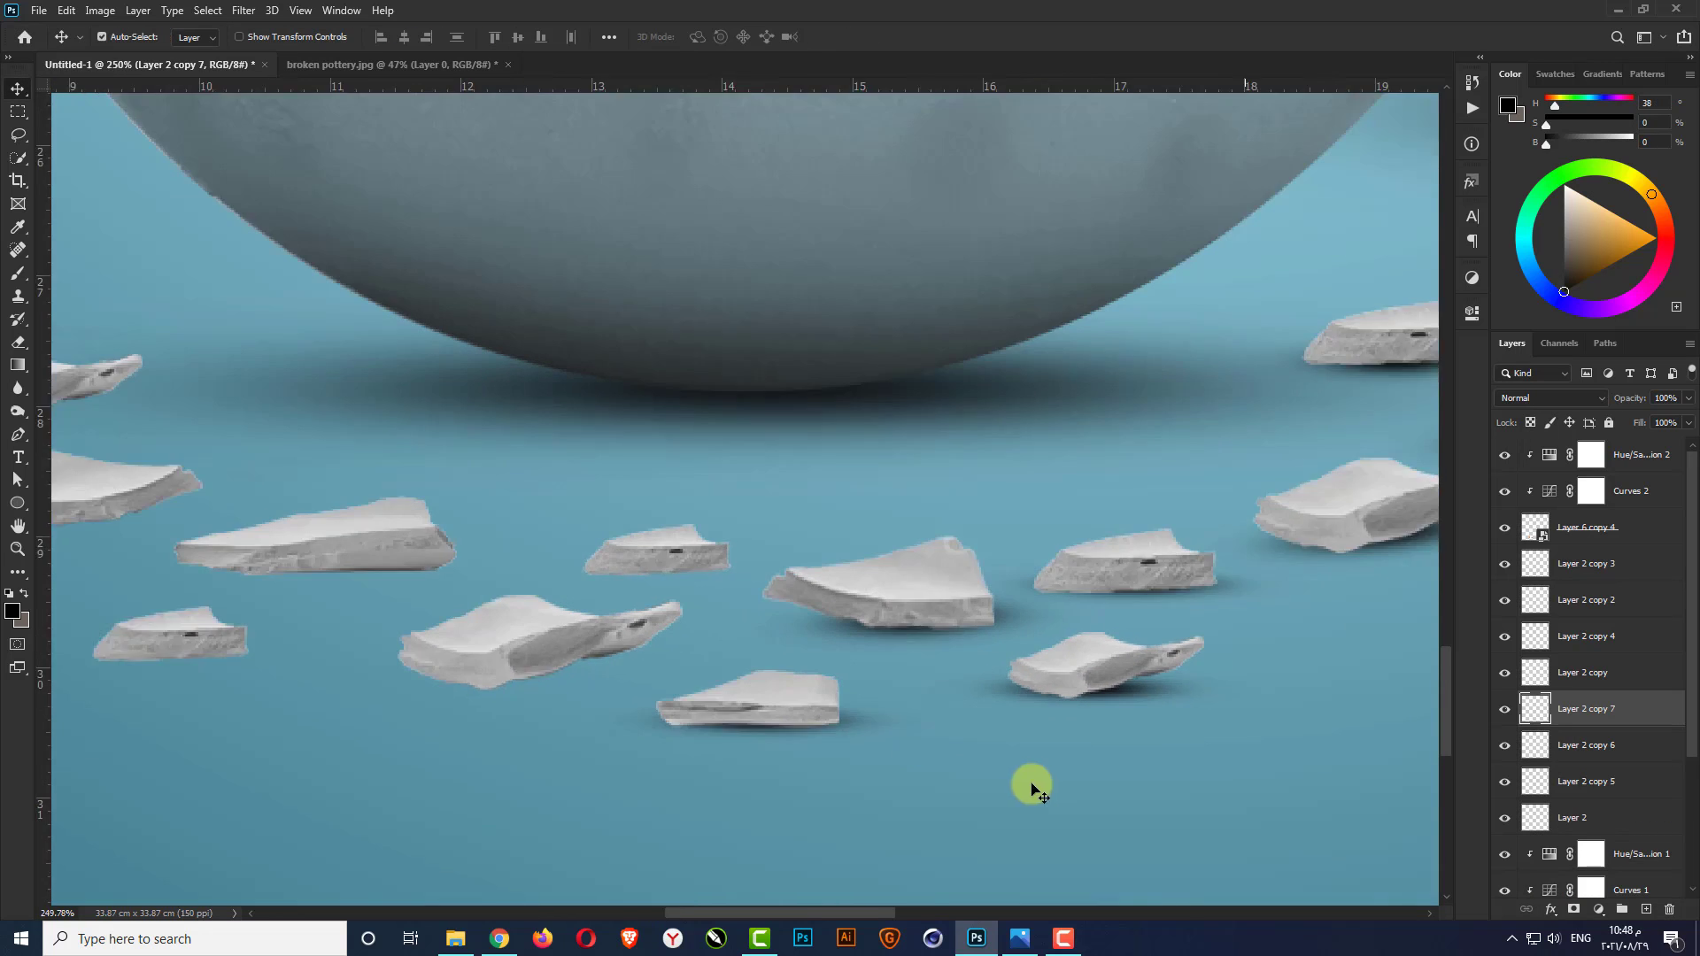
drag(842, 748, 753, 585)
scroll(1036, 554, up, 4)
key(ctrl+t)
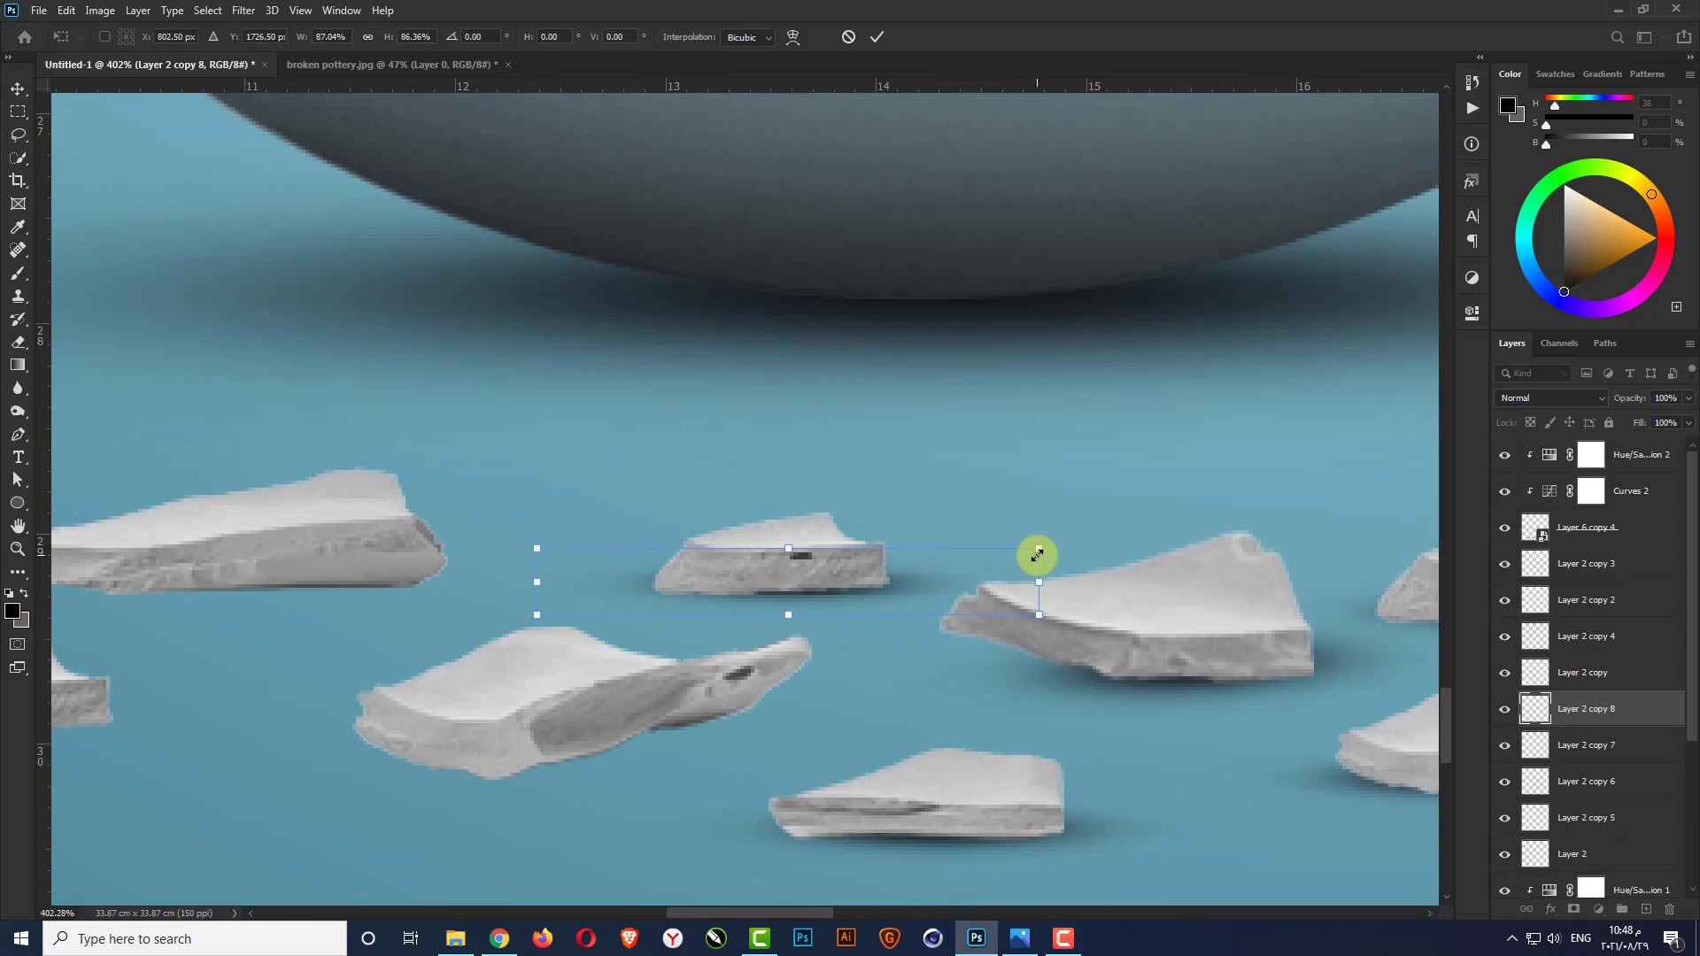
key(Return)
Place a copy of the small curved shard's shadow under the large curved shard left of the thick one
scroll(1082, 675, down, 3)
drag(1252, 709, 805, 706)
scroll(805, 706, down, 3)
scroll(505, 730, up, 3)
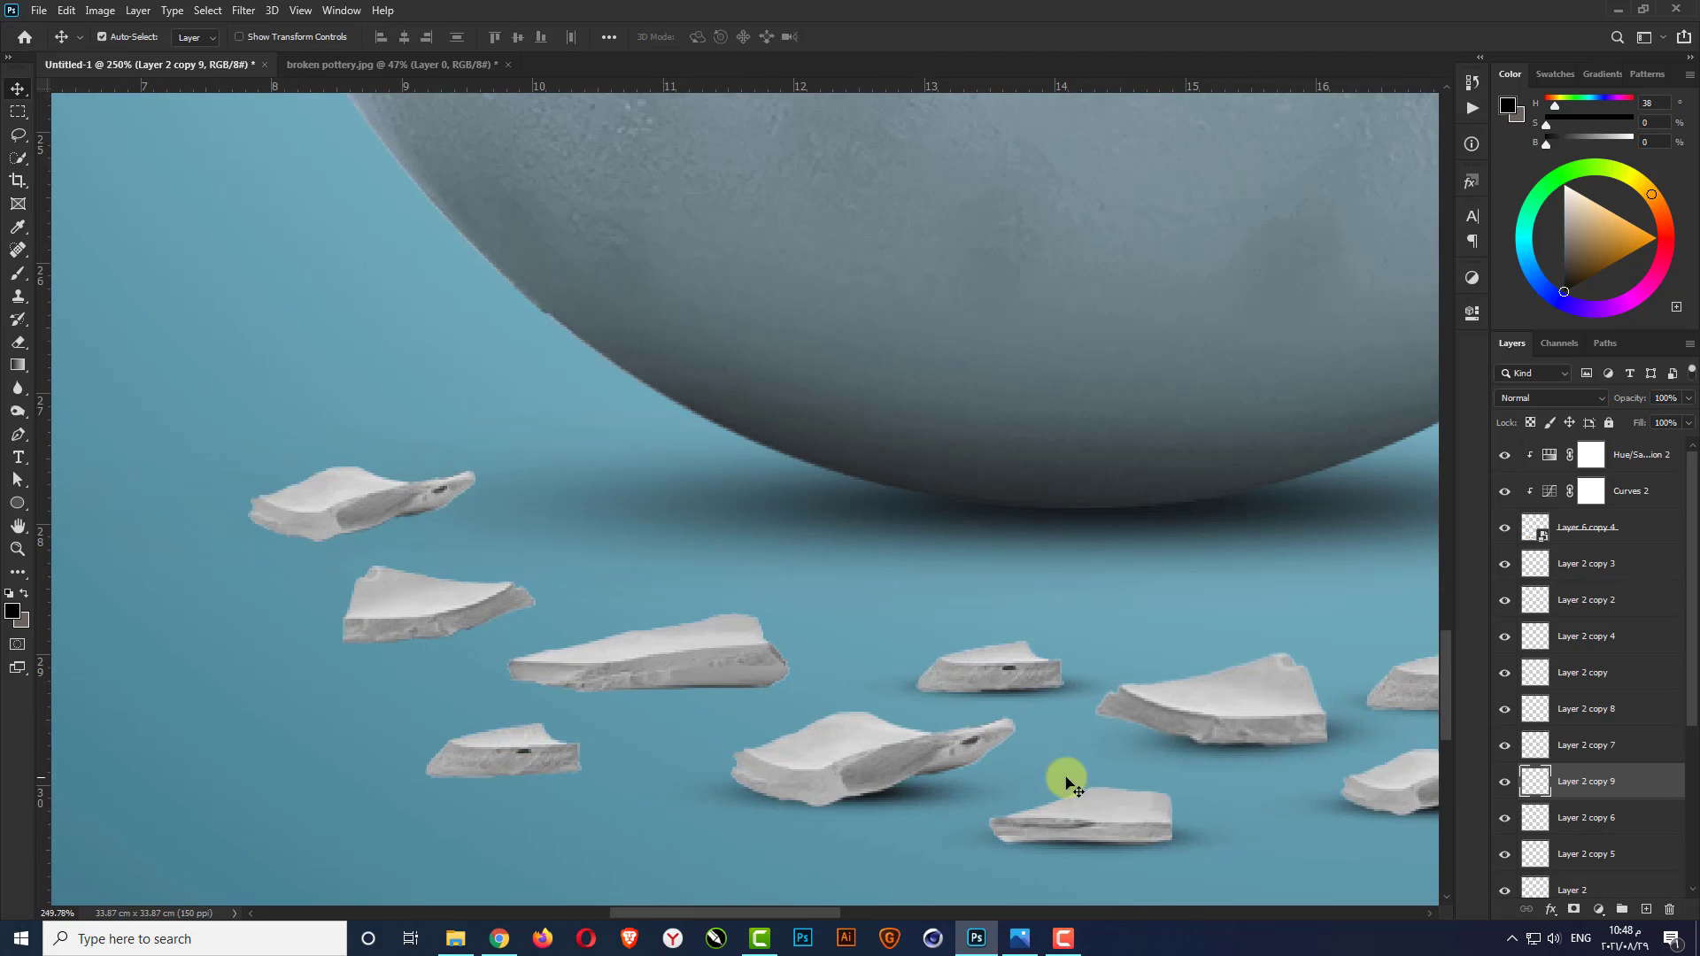
Place a shadow copy under the long flat shard left of the large curved one and widen the copy to fit
drag(1063, 848, 878, 738)
key(ctrl+t)
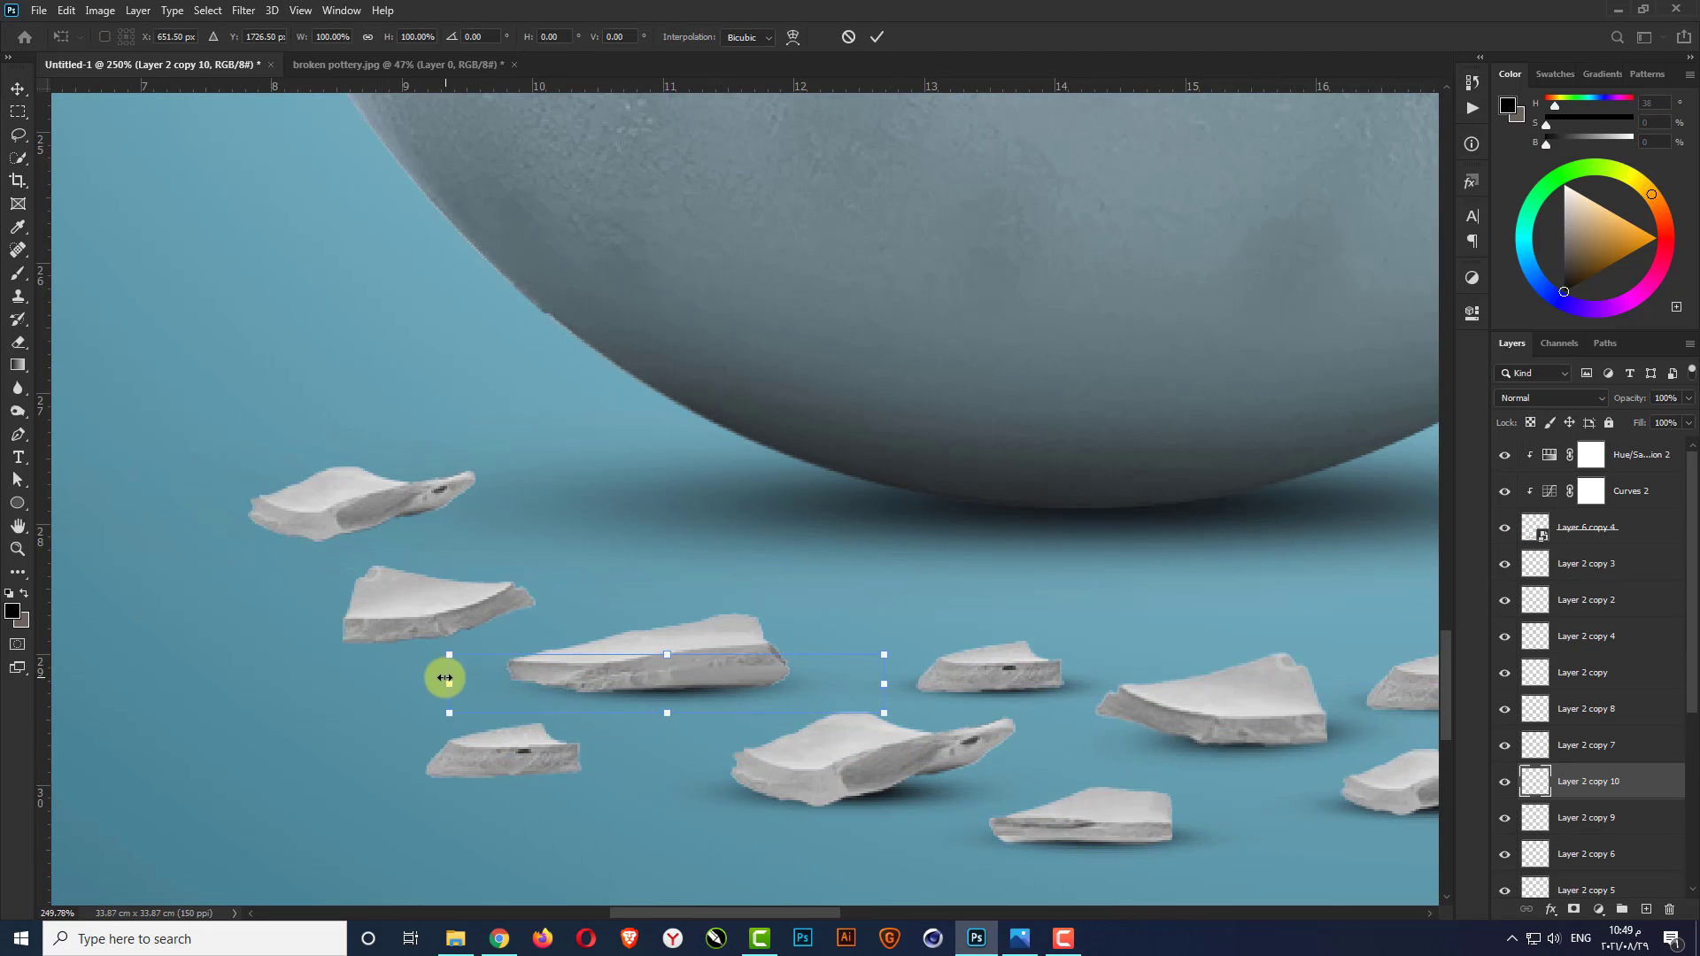
drag(448, 682, 411, 683)
key(Return)
Add shadow copies under the small shard at the row's lower left end and the triangular shard above it
scroll(956, 797, down, 1)
drag(994, 709, 562, 851)
scroll(561, 852, down, 1)
drag(1123, 765, 512, 691)
Duplicate a curved shard's shadow under the leftmost curved shard and narrow the copy to fit
scroll(448, 627, up, 2)
click(966, 842)
drag(967, 848, 508, 599)
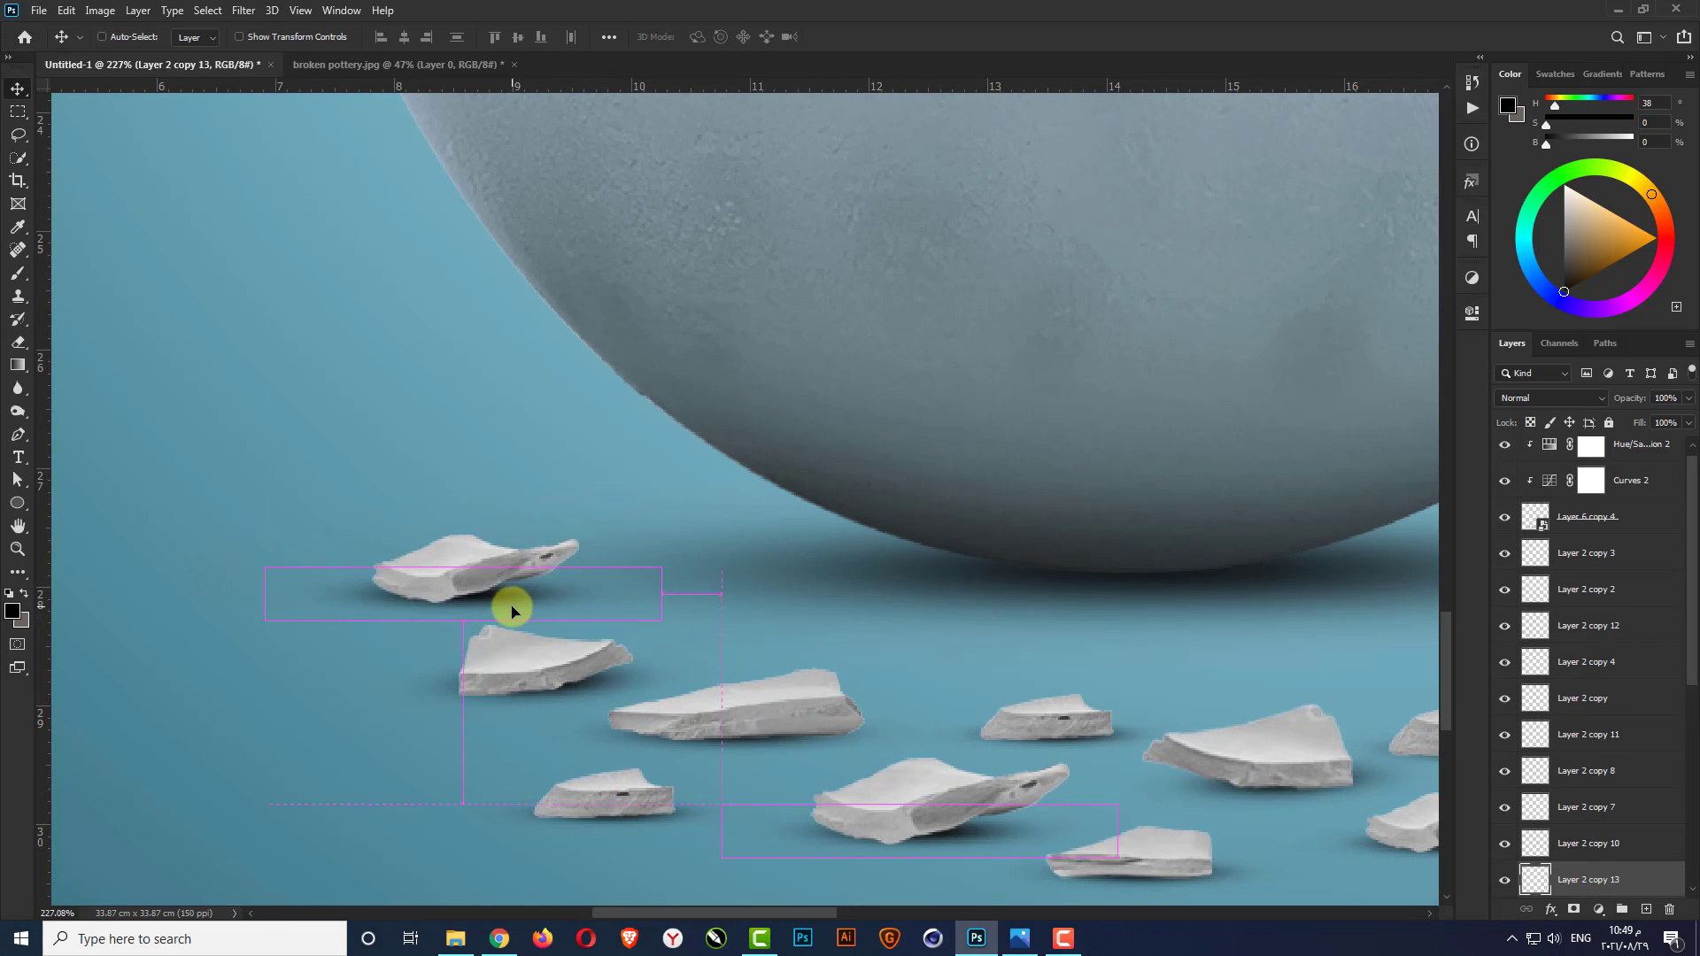
scroll(509, 600, up, 1)
key(ctrl+t)
drag(699, 588, 582, 600)
key(Return)
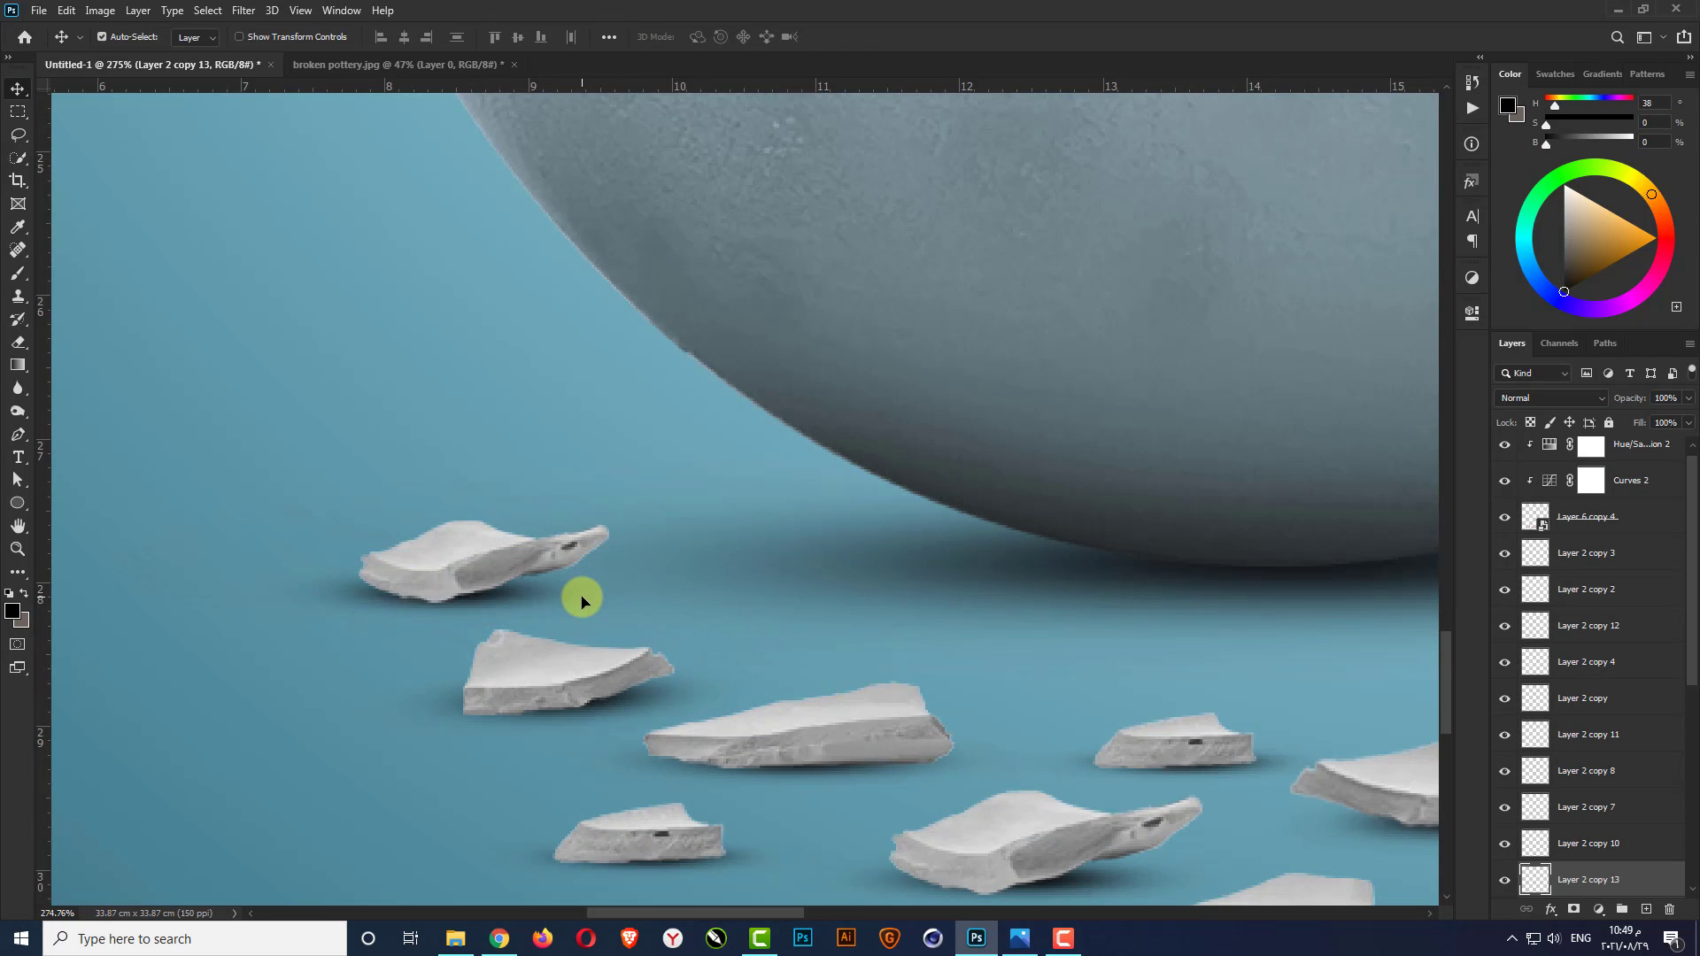
Select all the shard shadow layers from Layer 2 to Layer 2 copy 3 and convert them into one smart object
key(ctrl+0)
scroll(760, 826, up, 5)
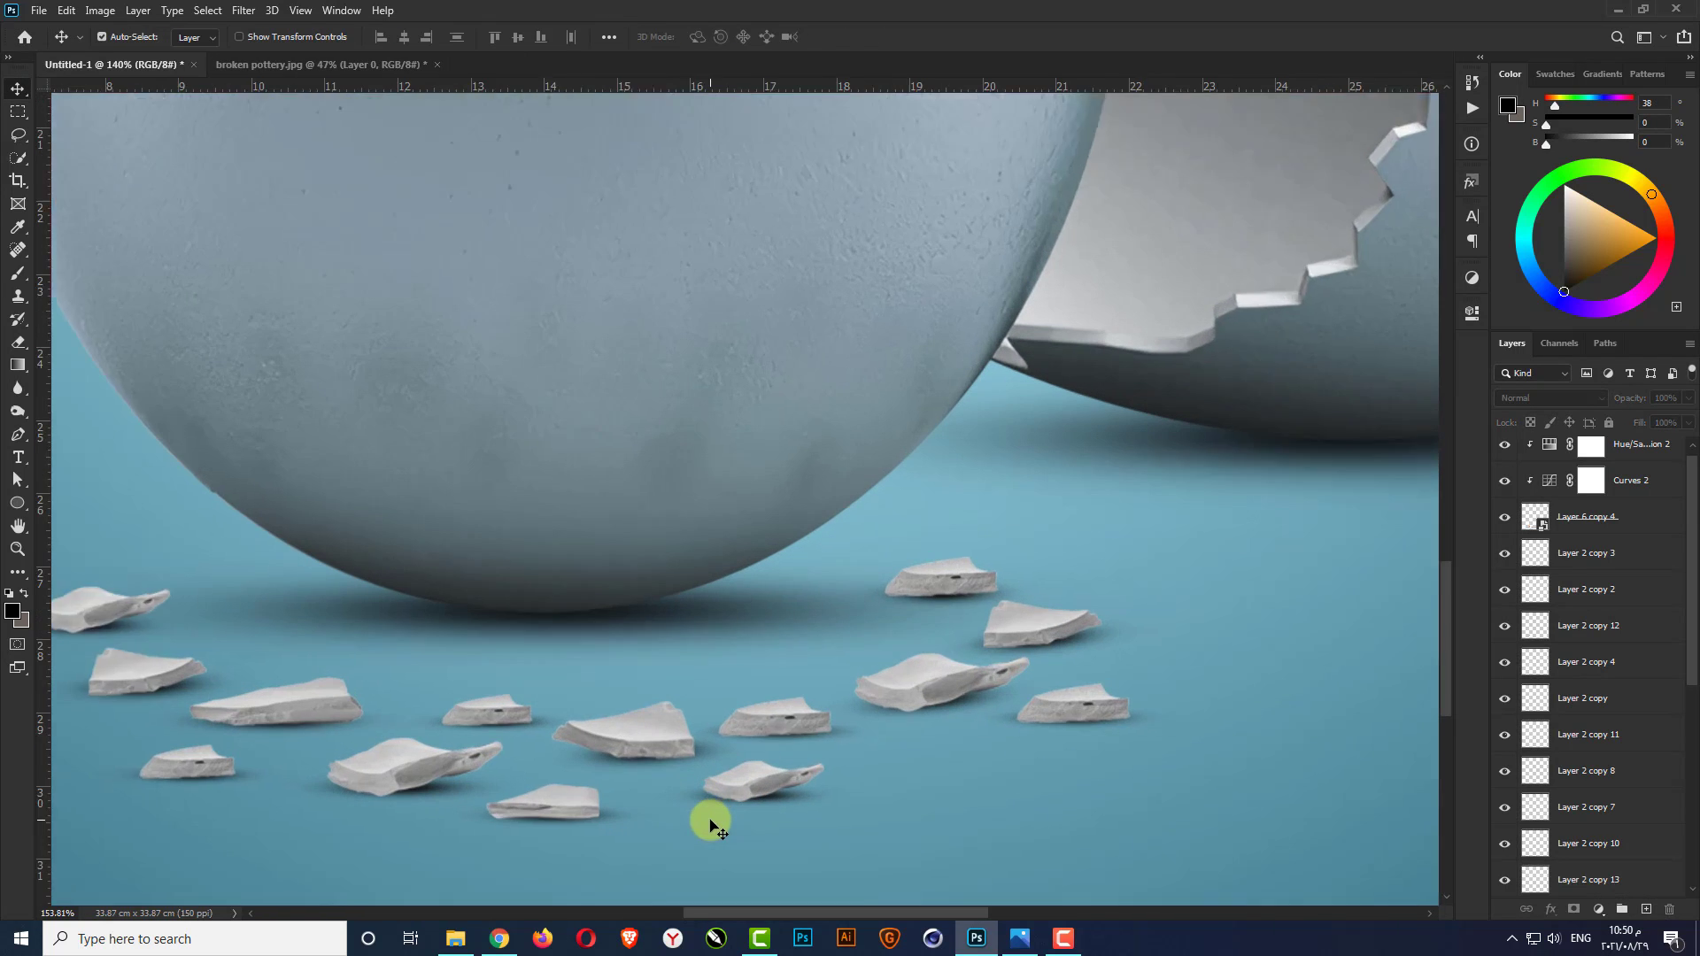
click(797, 728)
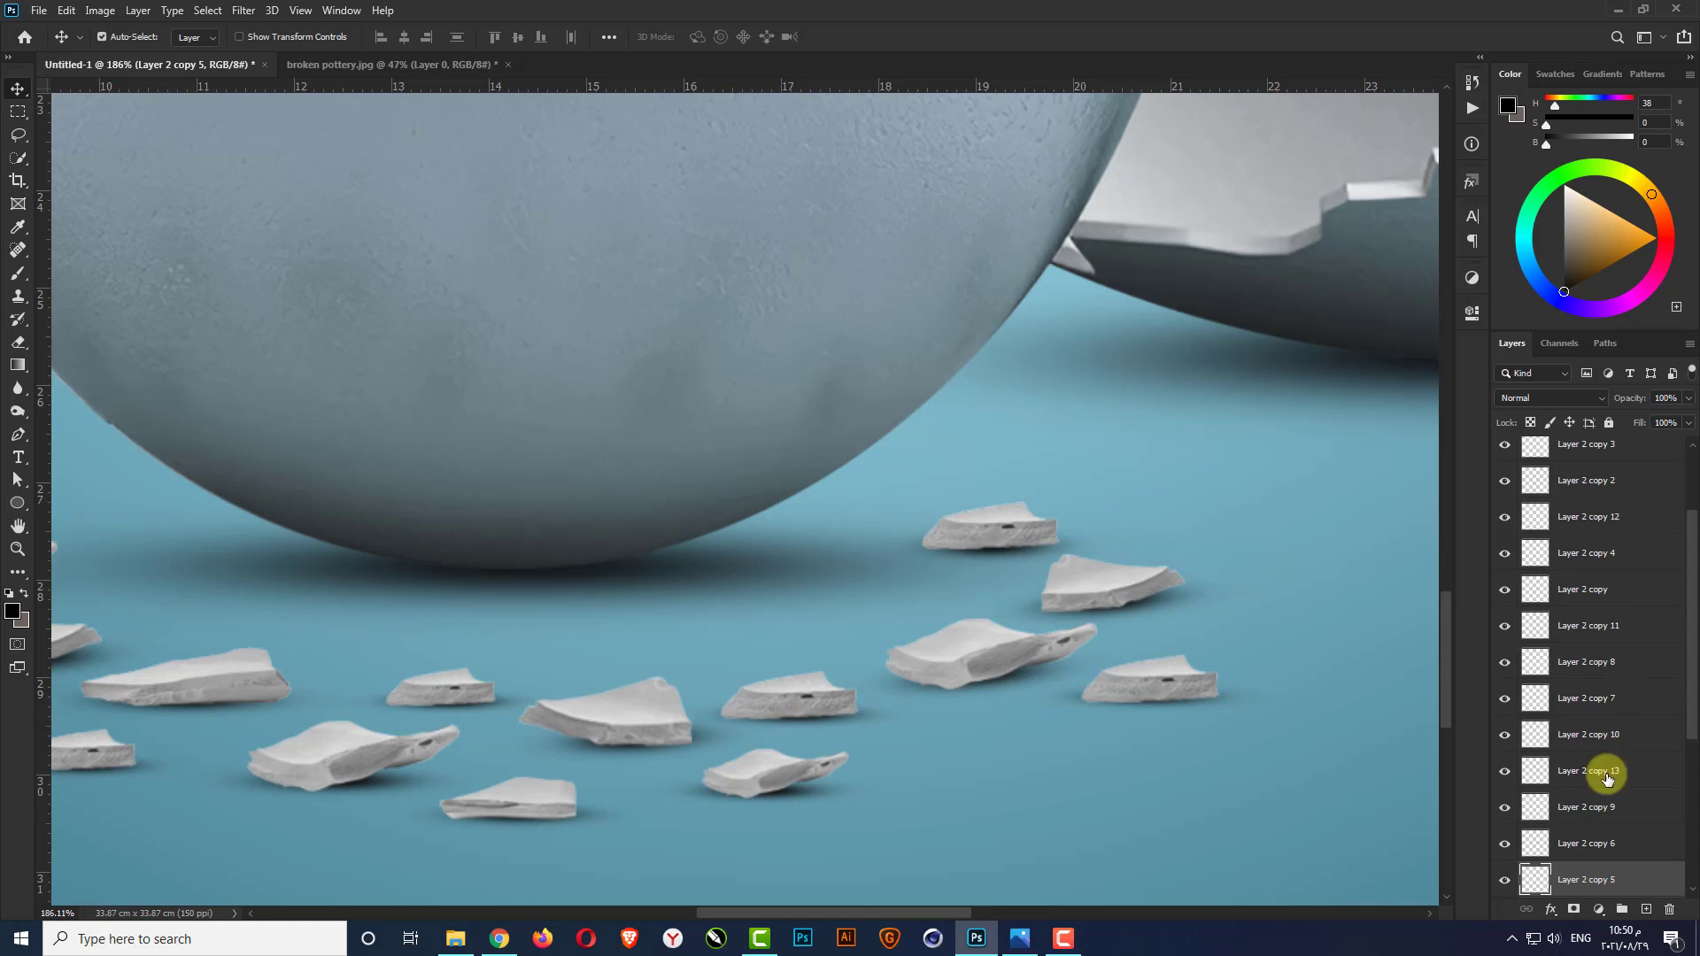
scroll(1604, 766, down, 3)
click(1610, 632)
scroll(1618, 627, up, 4)
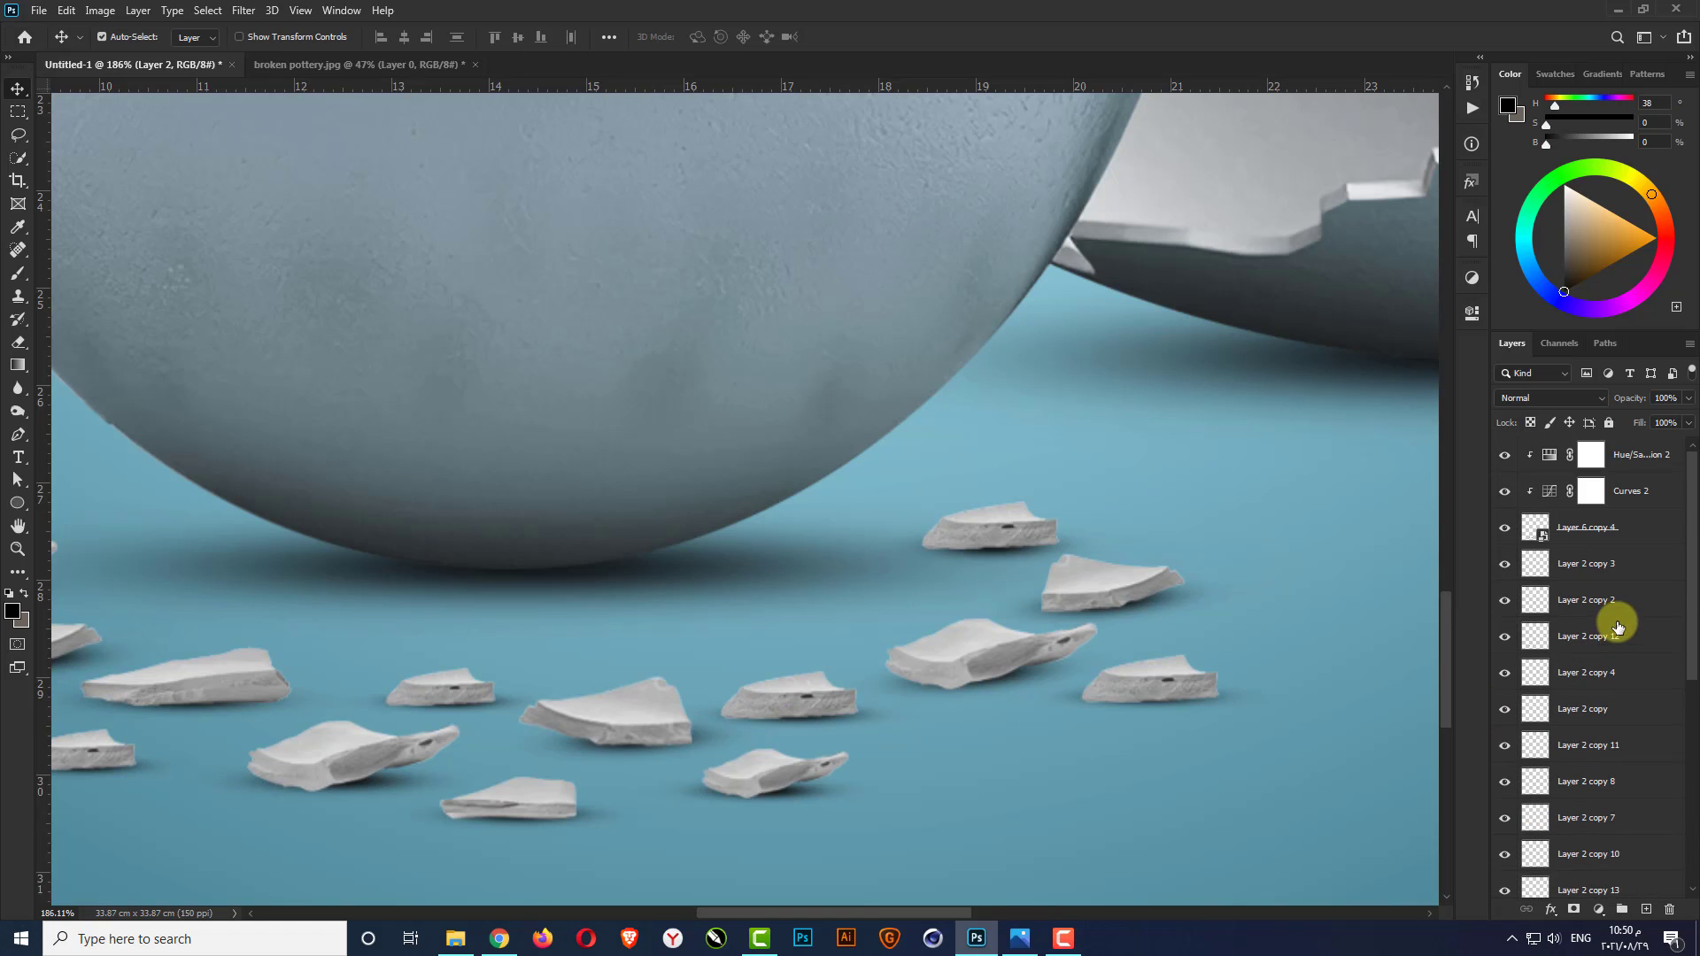
shift+click(1603, 573)
right_click(1575, 567)
click(1454, 423)
key(ctrl+0)
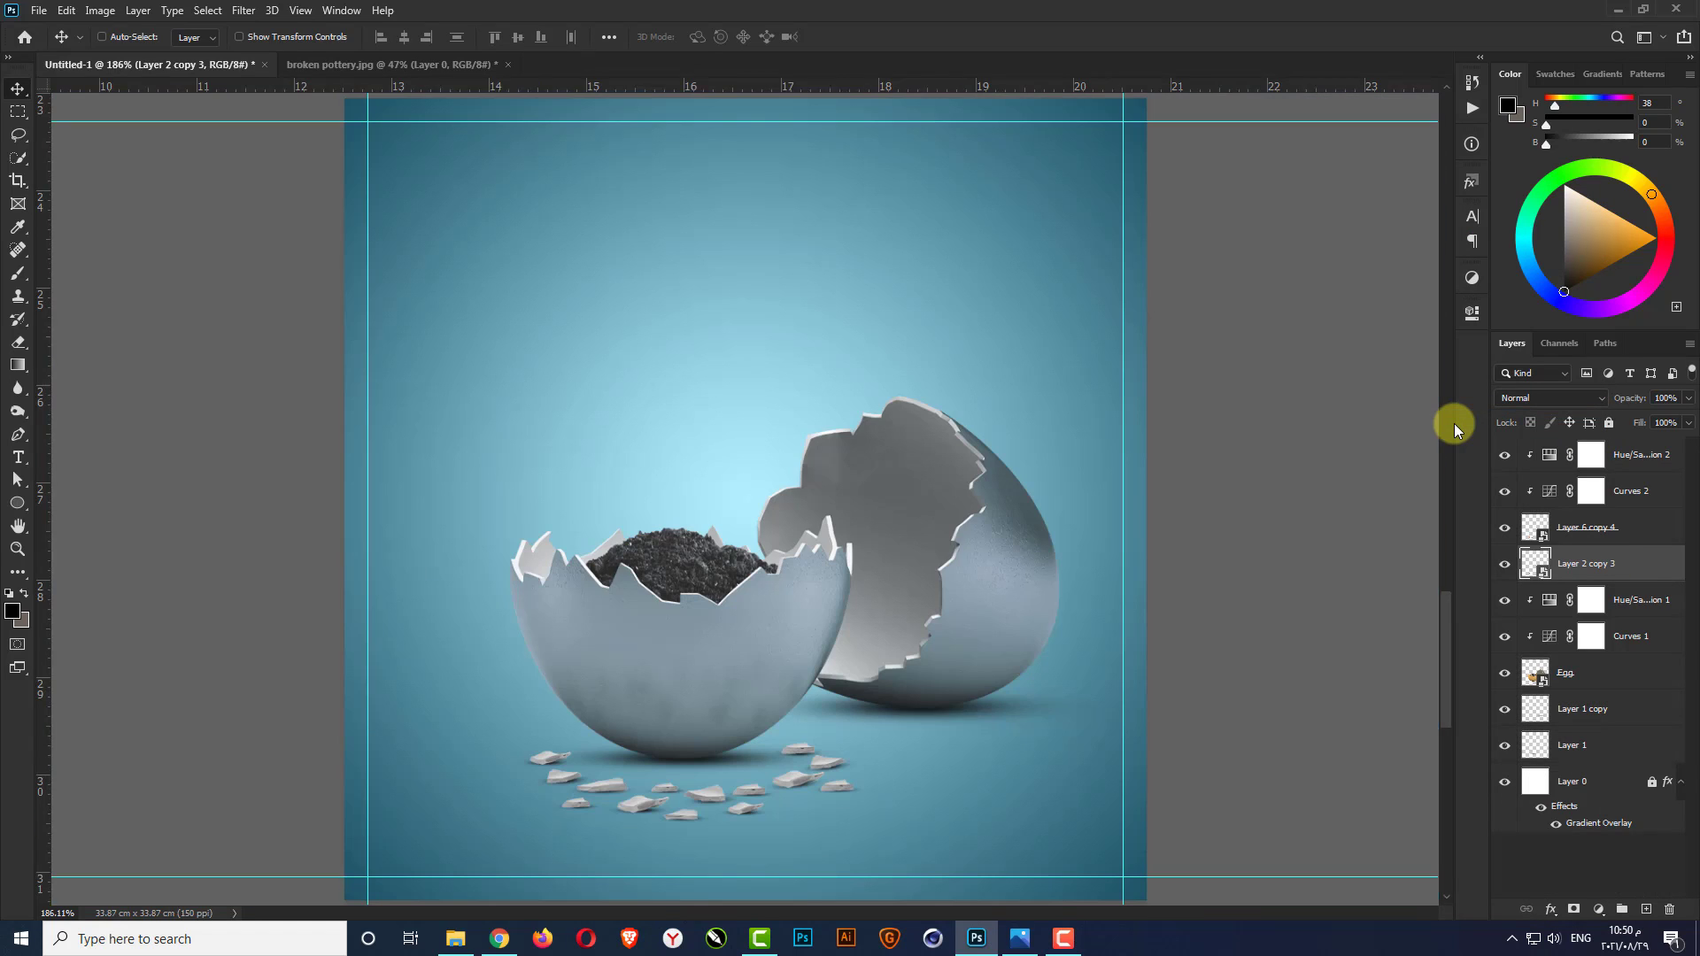
click(634, 808)
drag(635, 810, 646, 833)
key(ctrl+minus)
key(ctrl+minus)
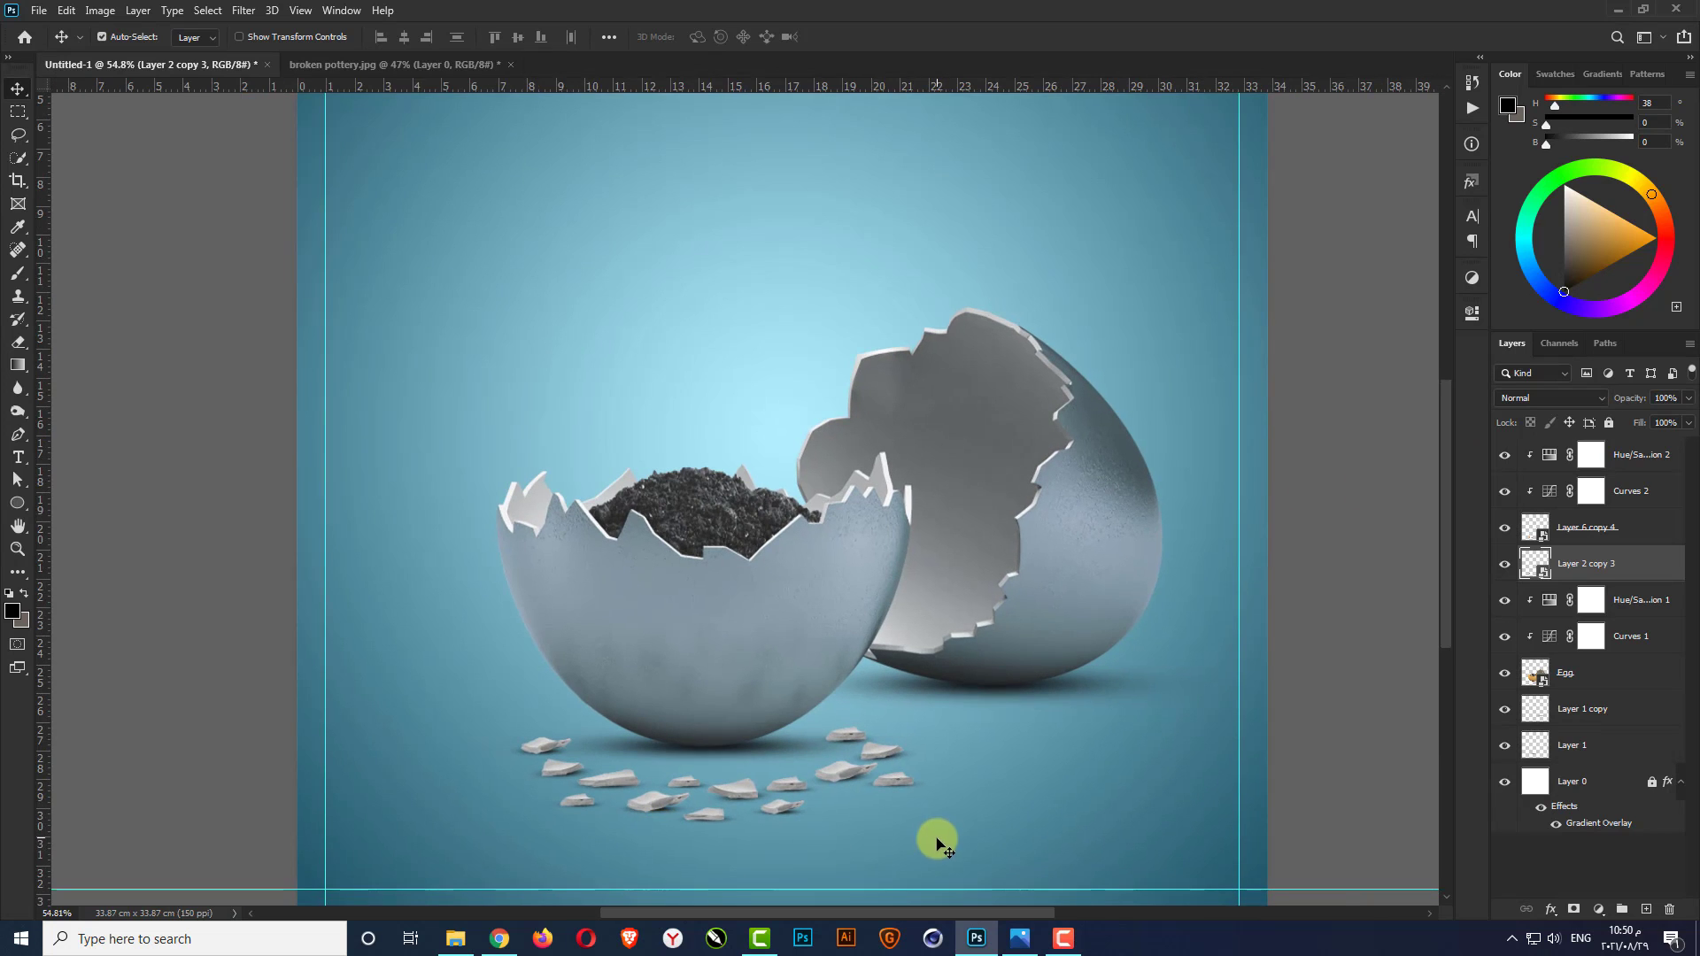
Place the Dental image from the file folder above the shard layers and scale it down to 26.33%
click(558, 747)
click(460, 940)
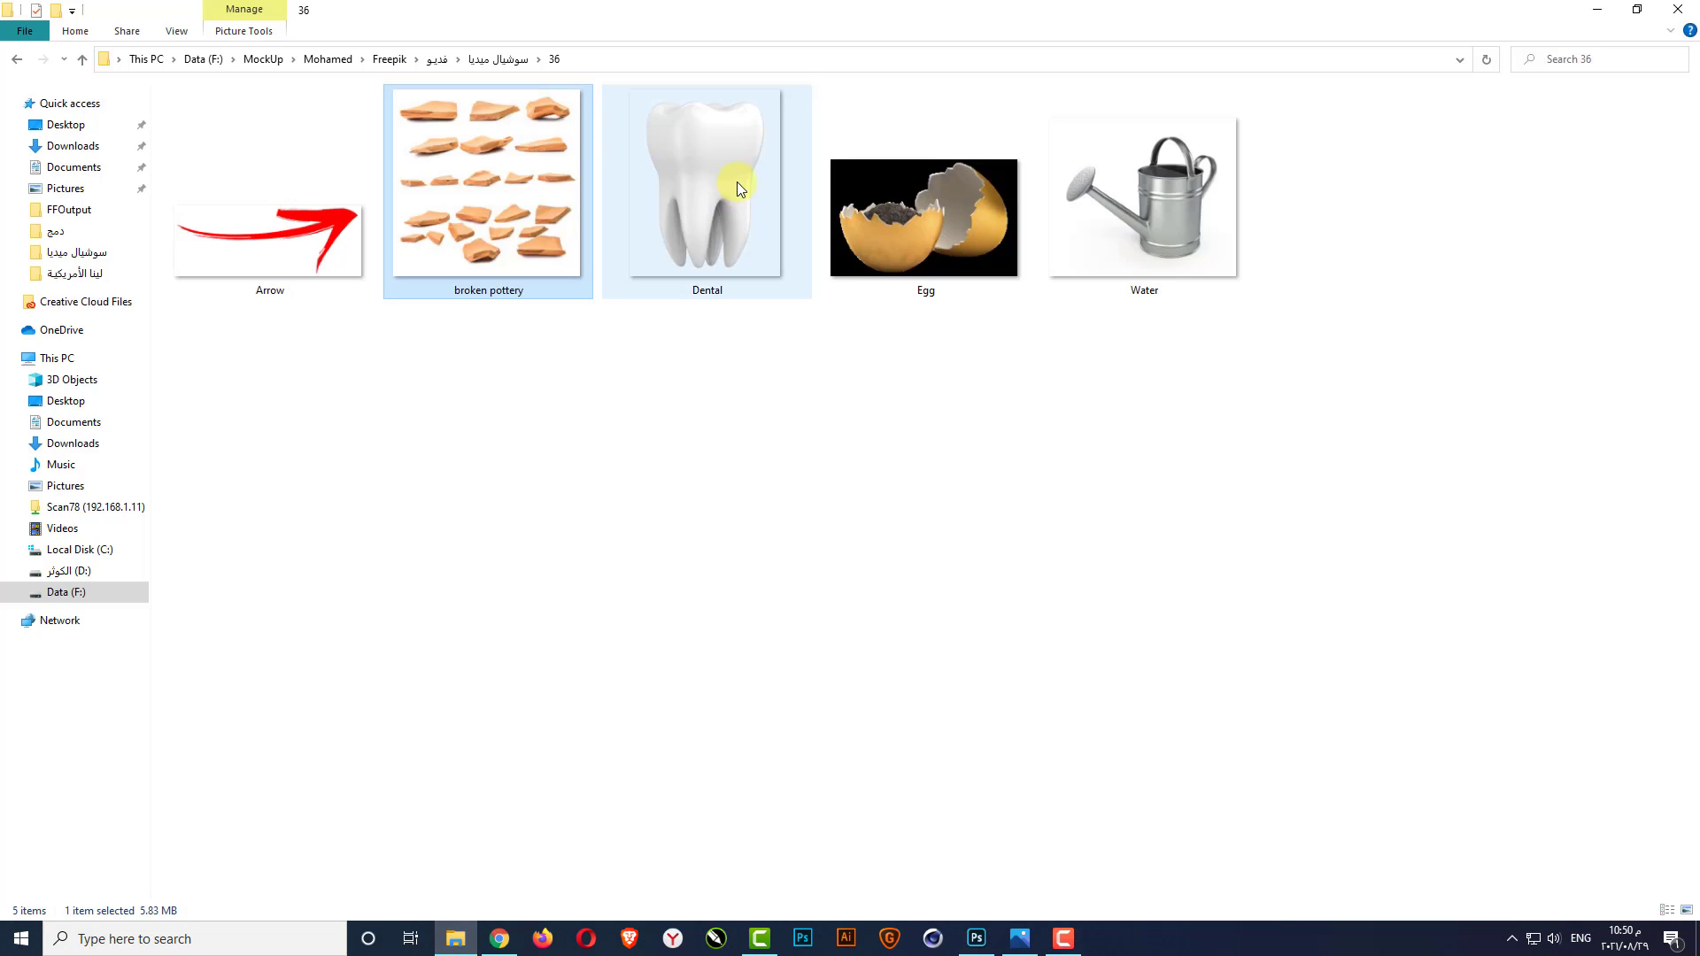
drag(741, 182, 748, 516)
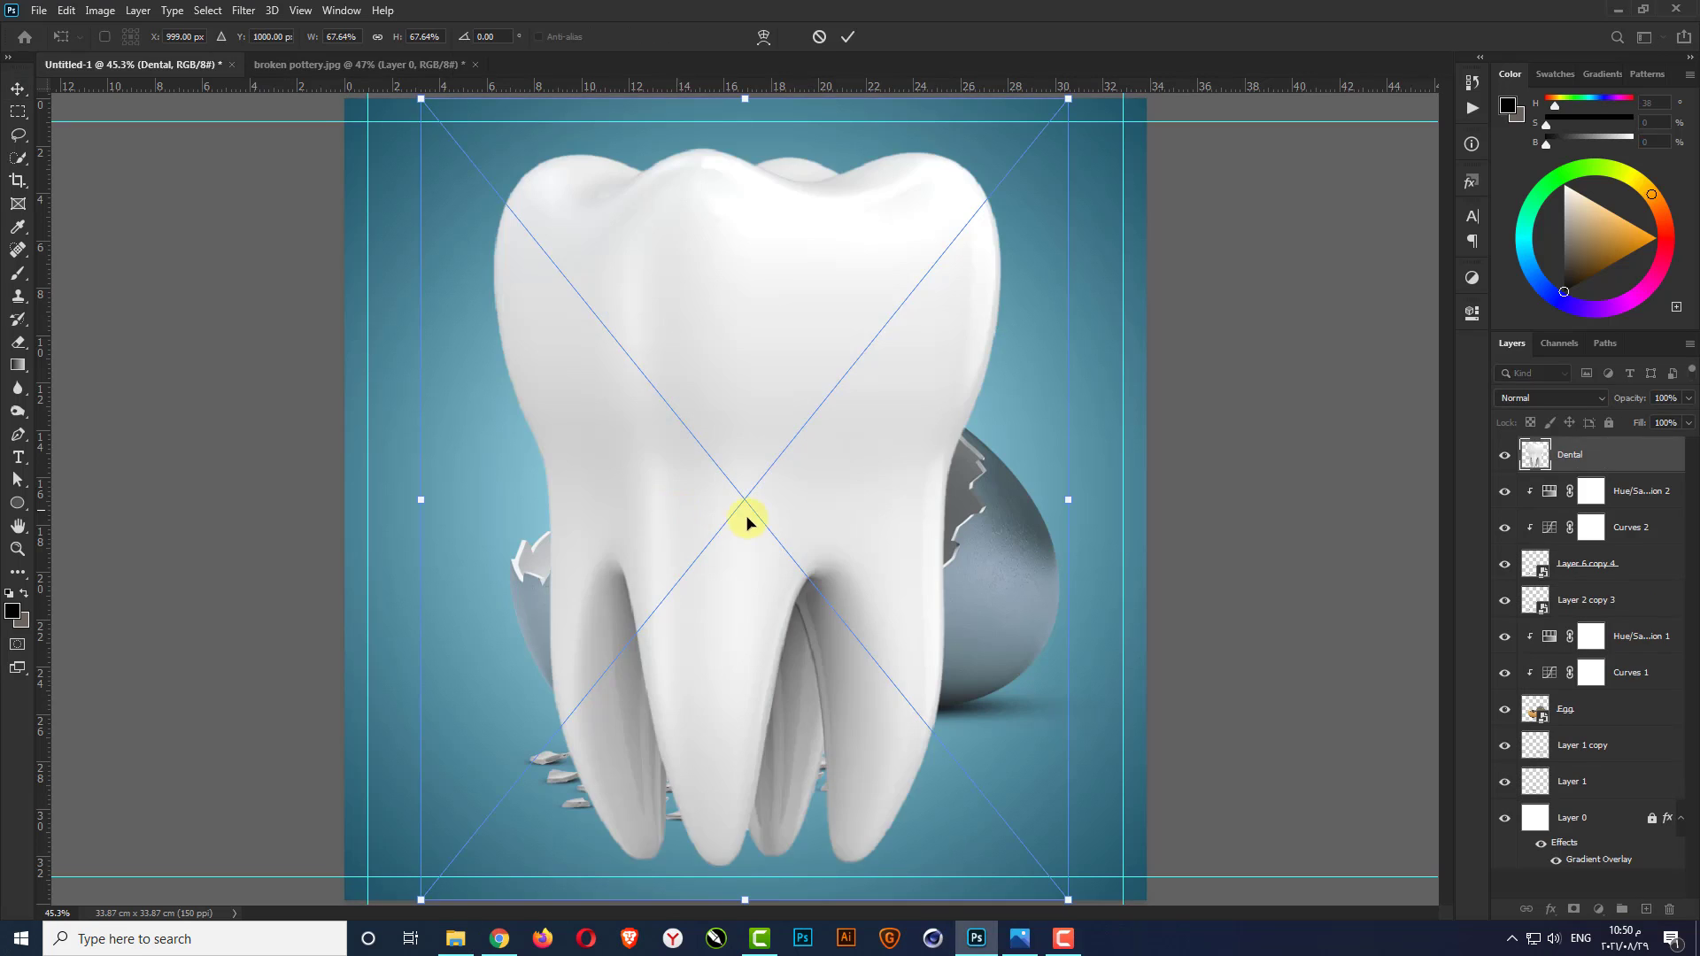
scroll(747, 516, down, 1)
drag(1072, 168, 809, 342)
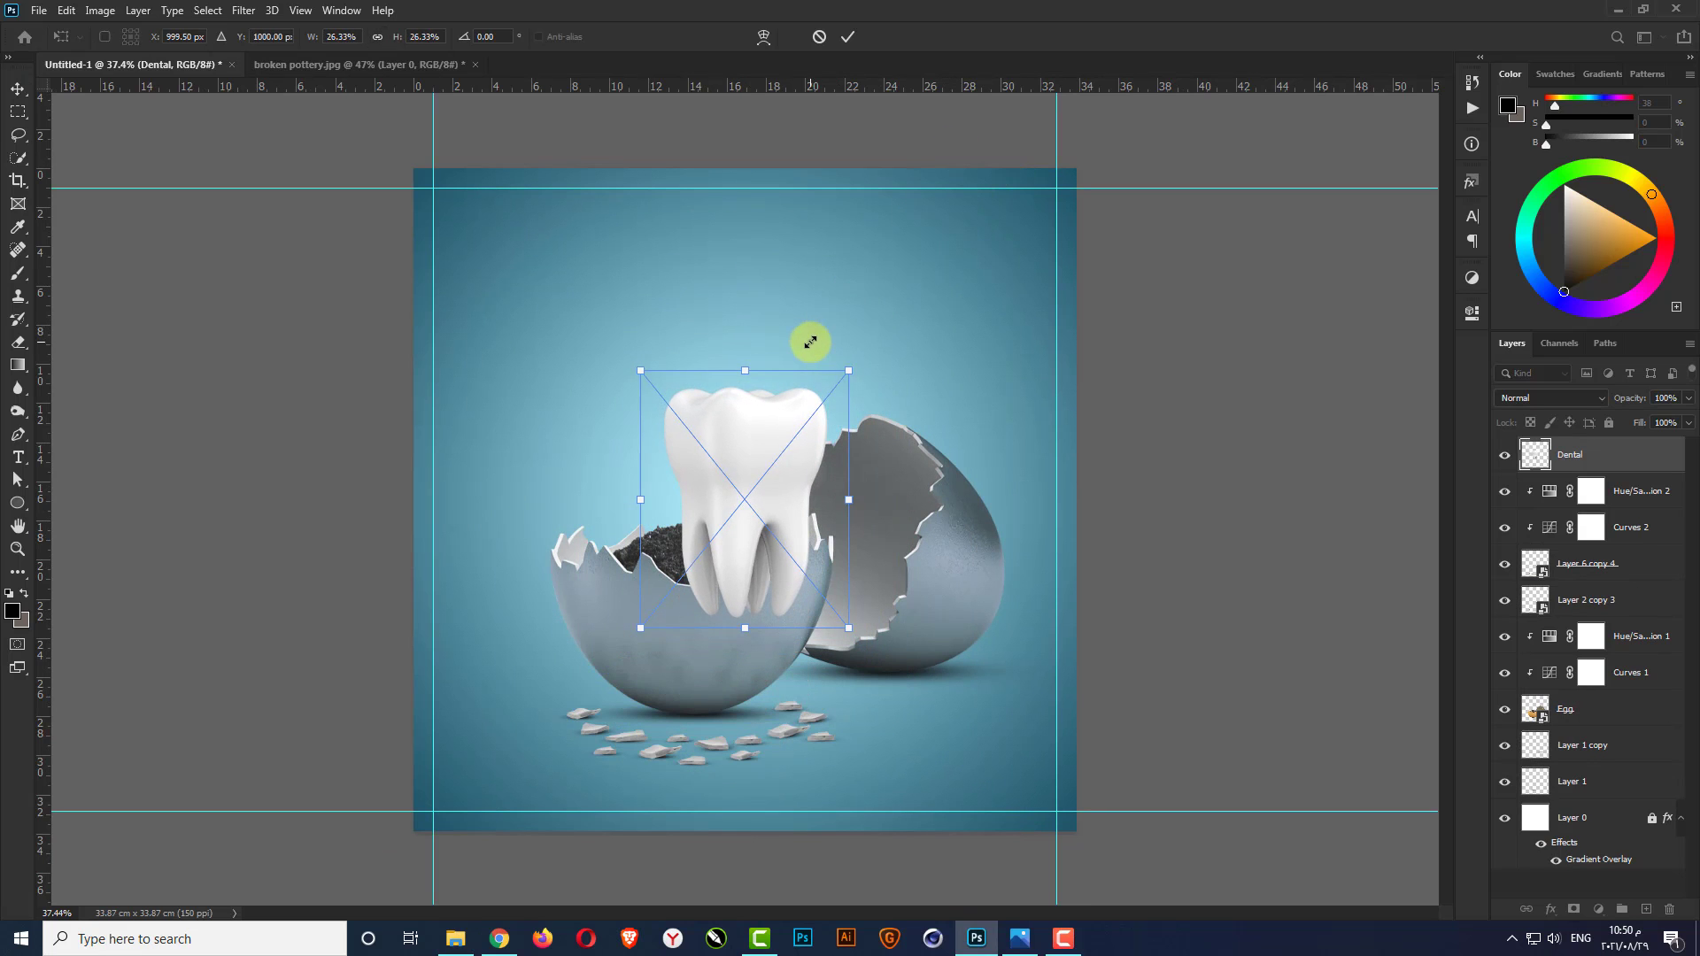
key(Return)
Move the tooth over the soil in the lower eggshell half and scale it to 23.65%
scroll(664, 391, up, 3)
drag(664, 391, 710, 461)
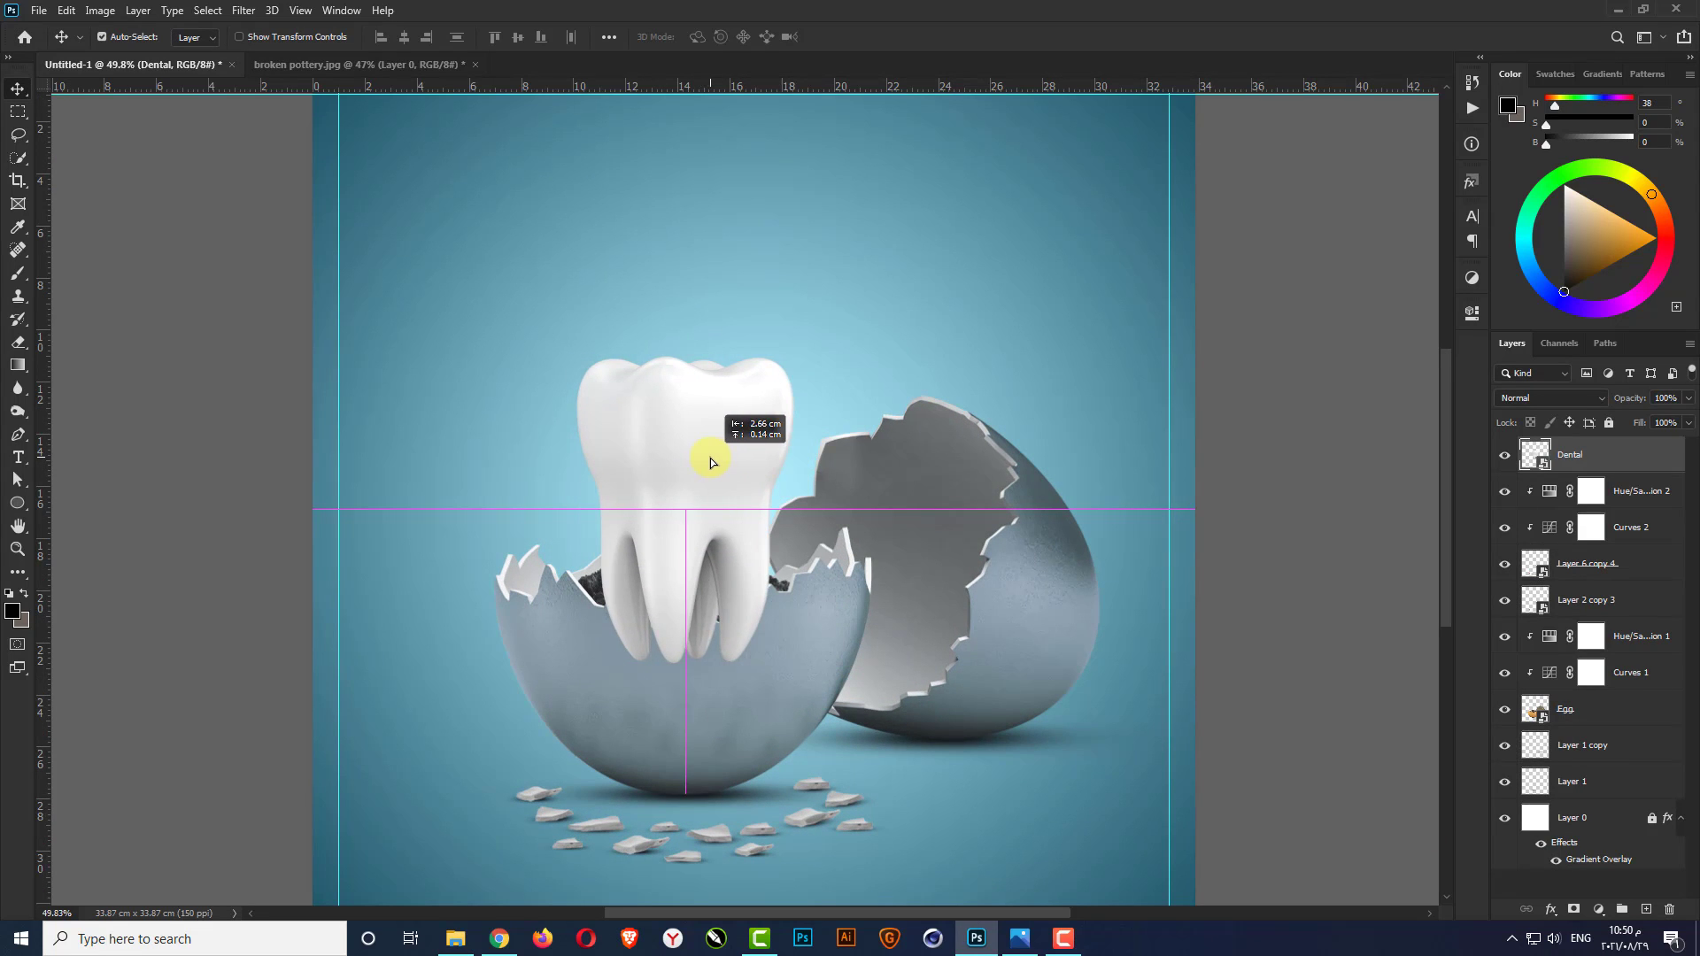
scroll(689, 466, up, 3)
key(ctrl+t)
mouse_move(820, 317)
mouse_down()
mouse_move(854, 311)
mouse_move(827, 334)
mouse_up()
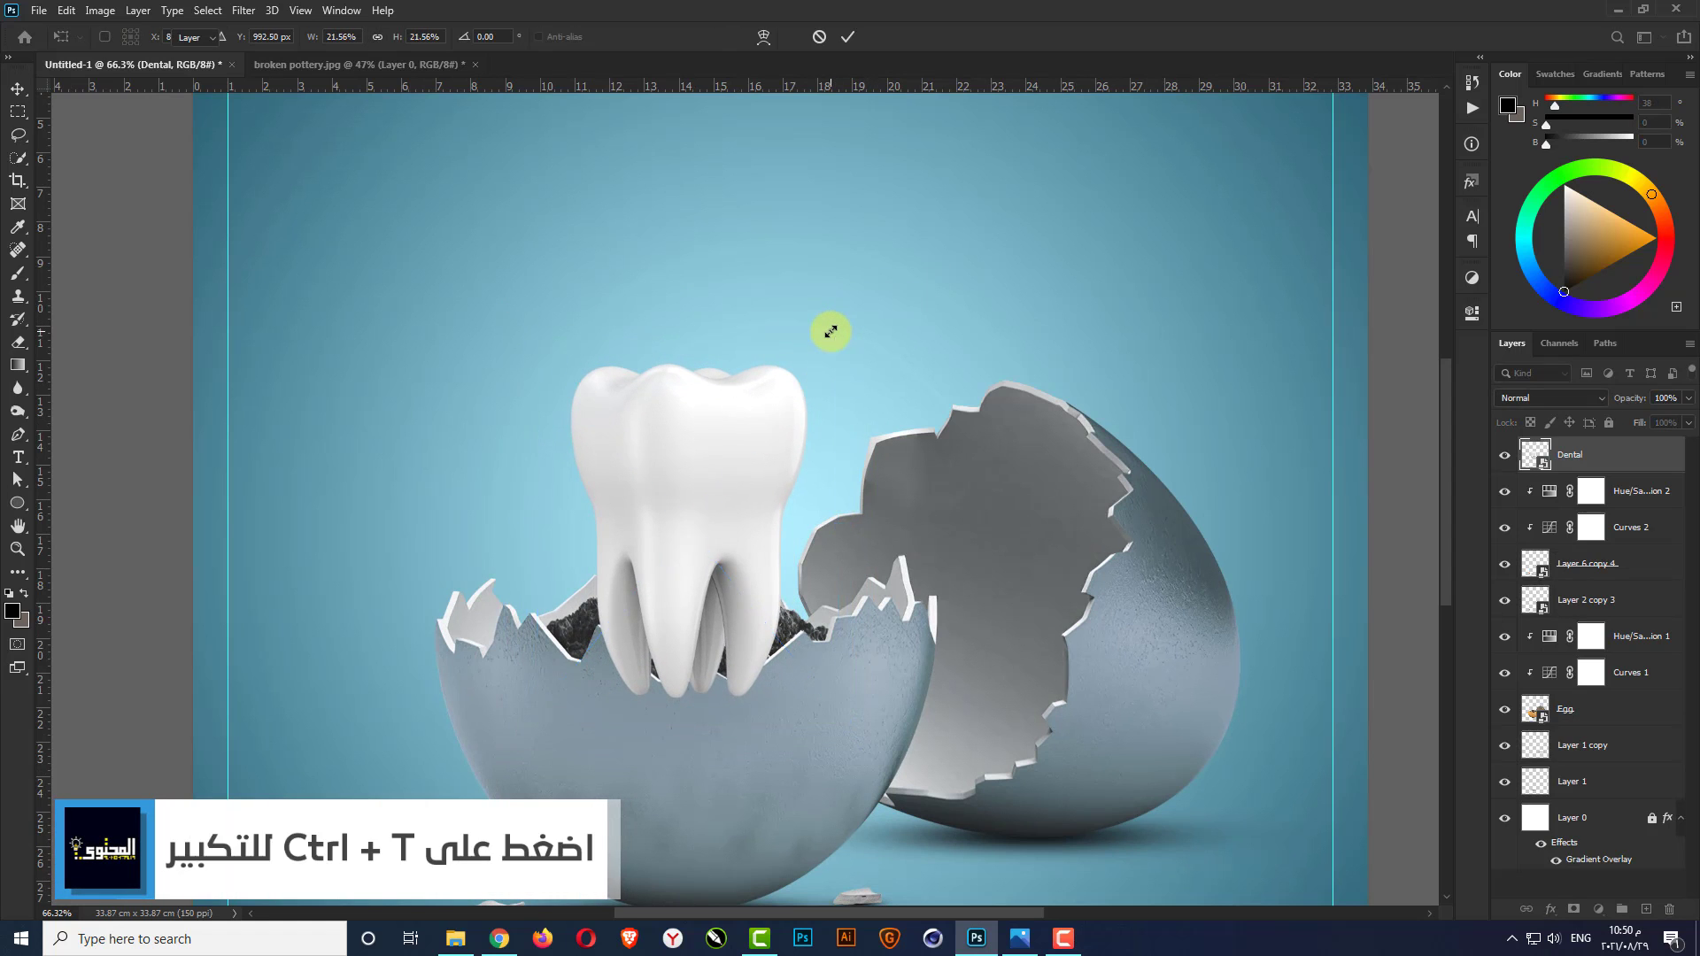
scroll(678, 460, down, 2)
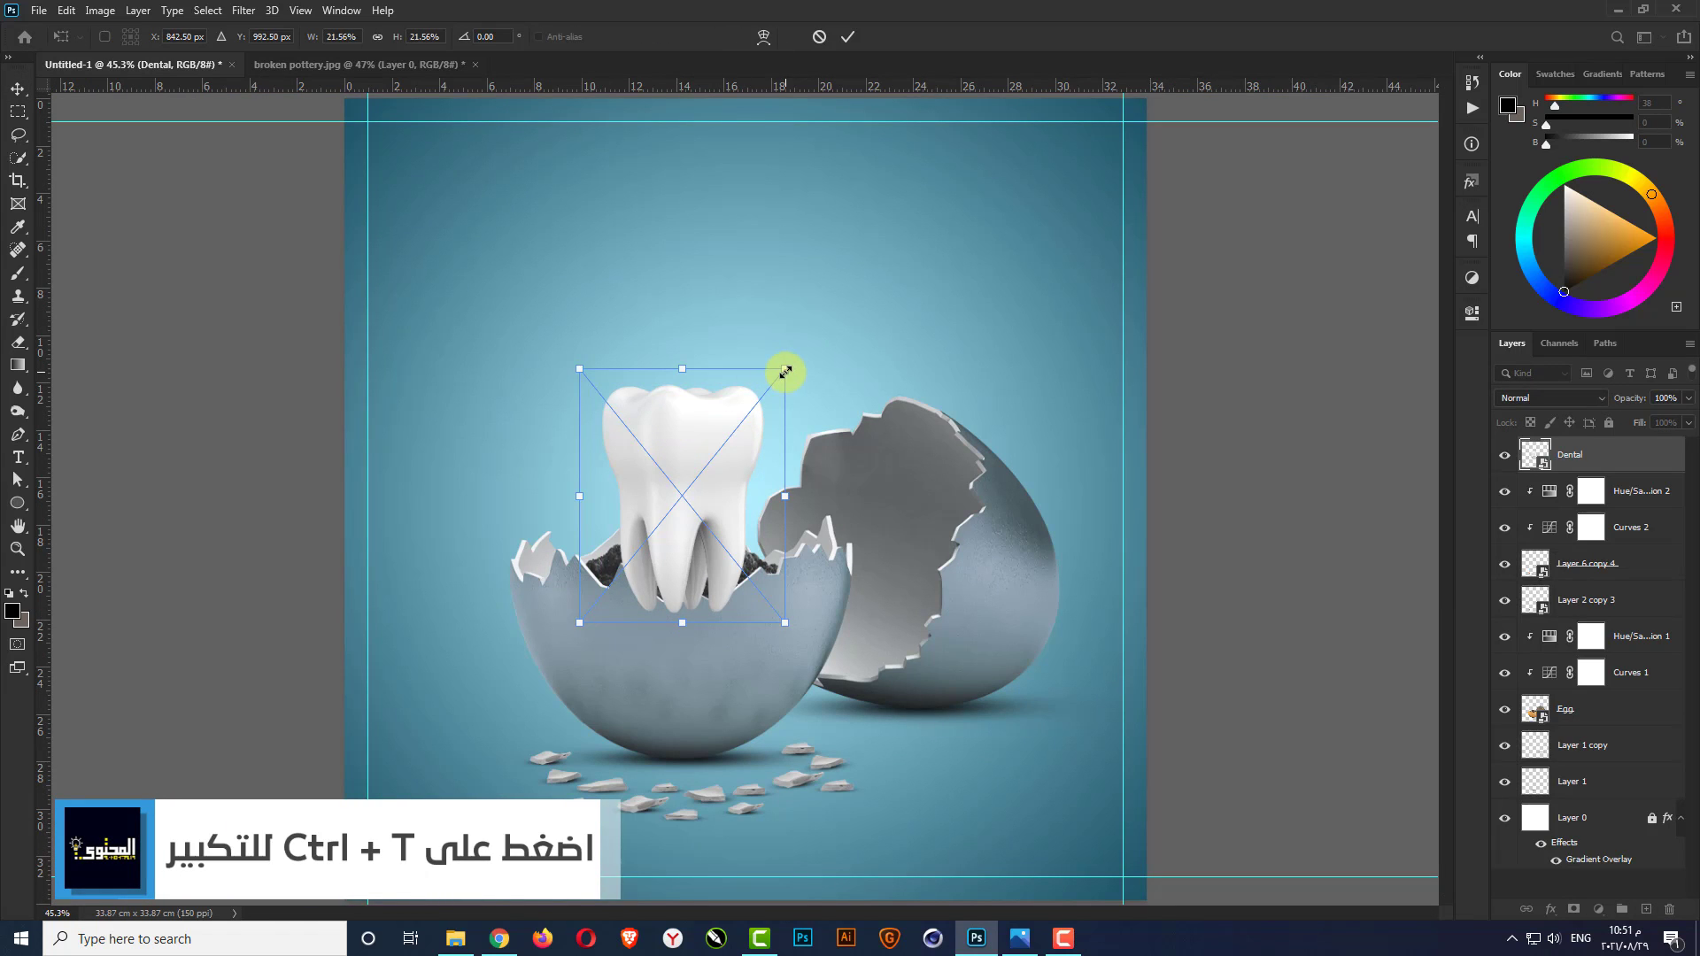
drag(786, 372, 799, 366)
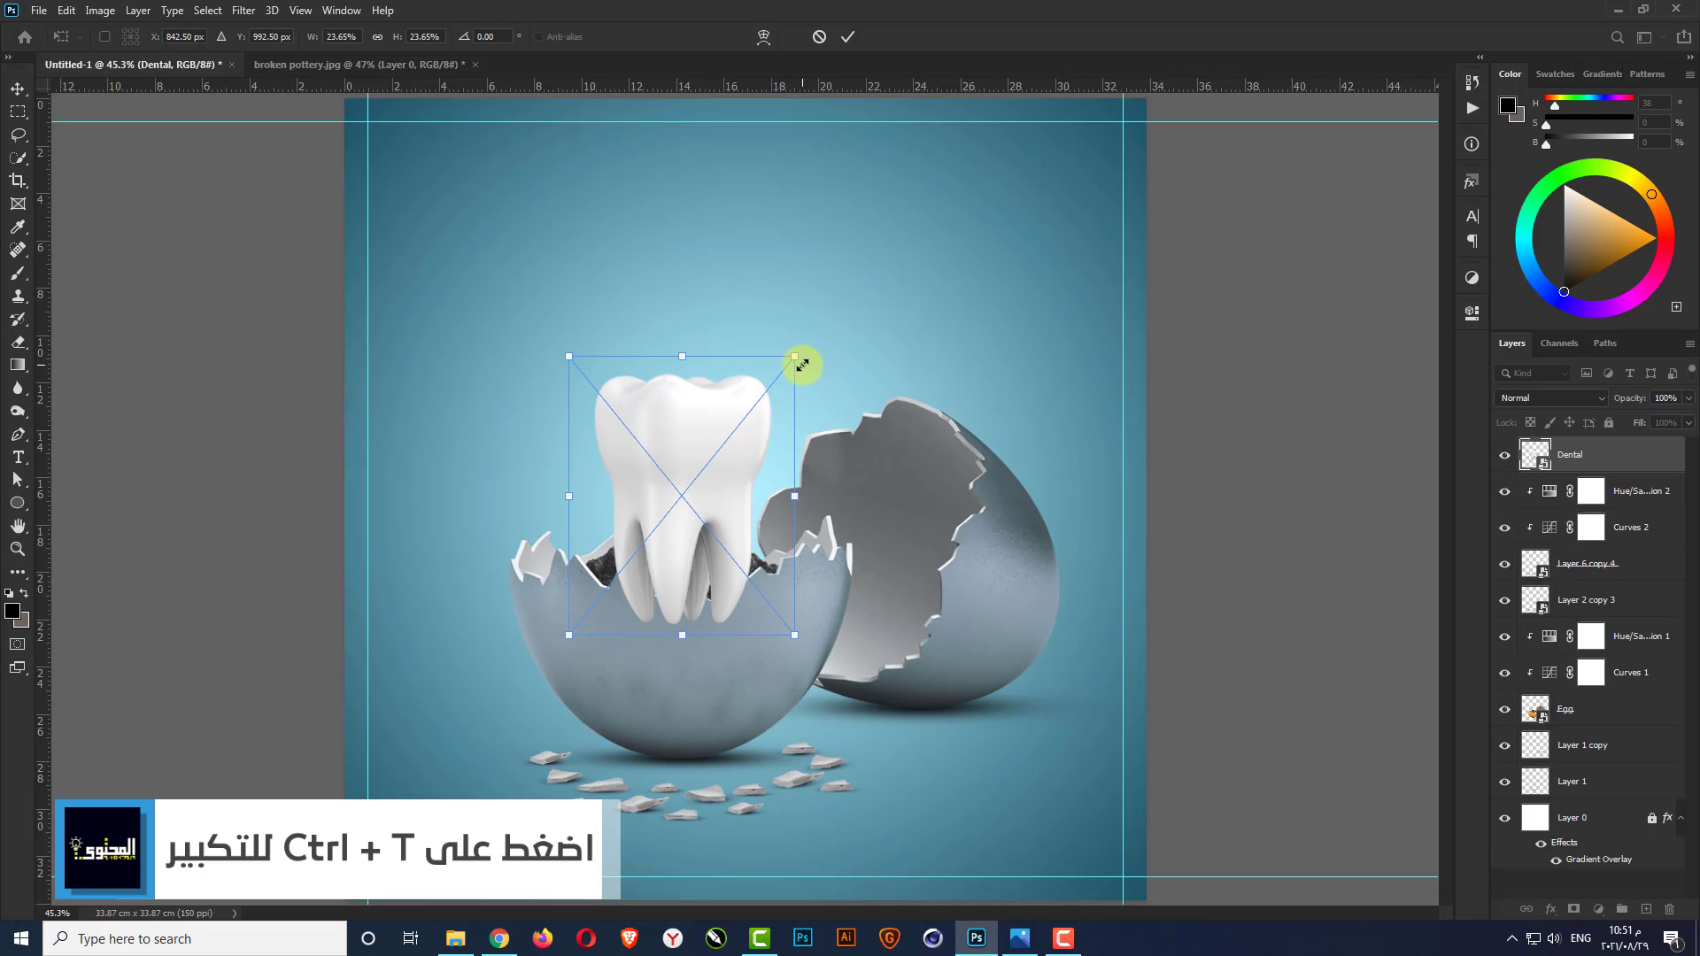
key(Return)
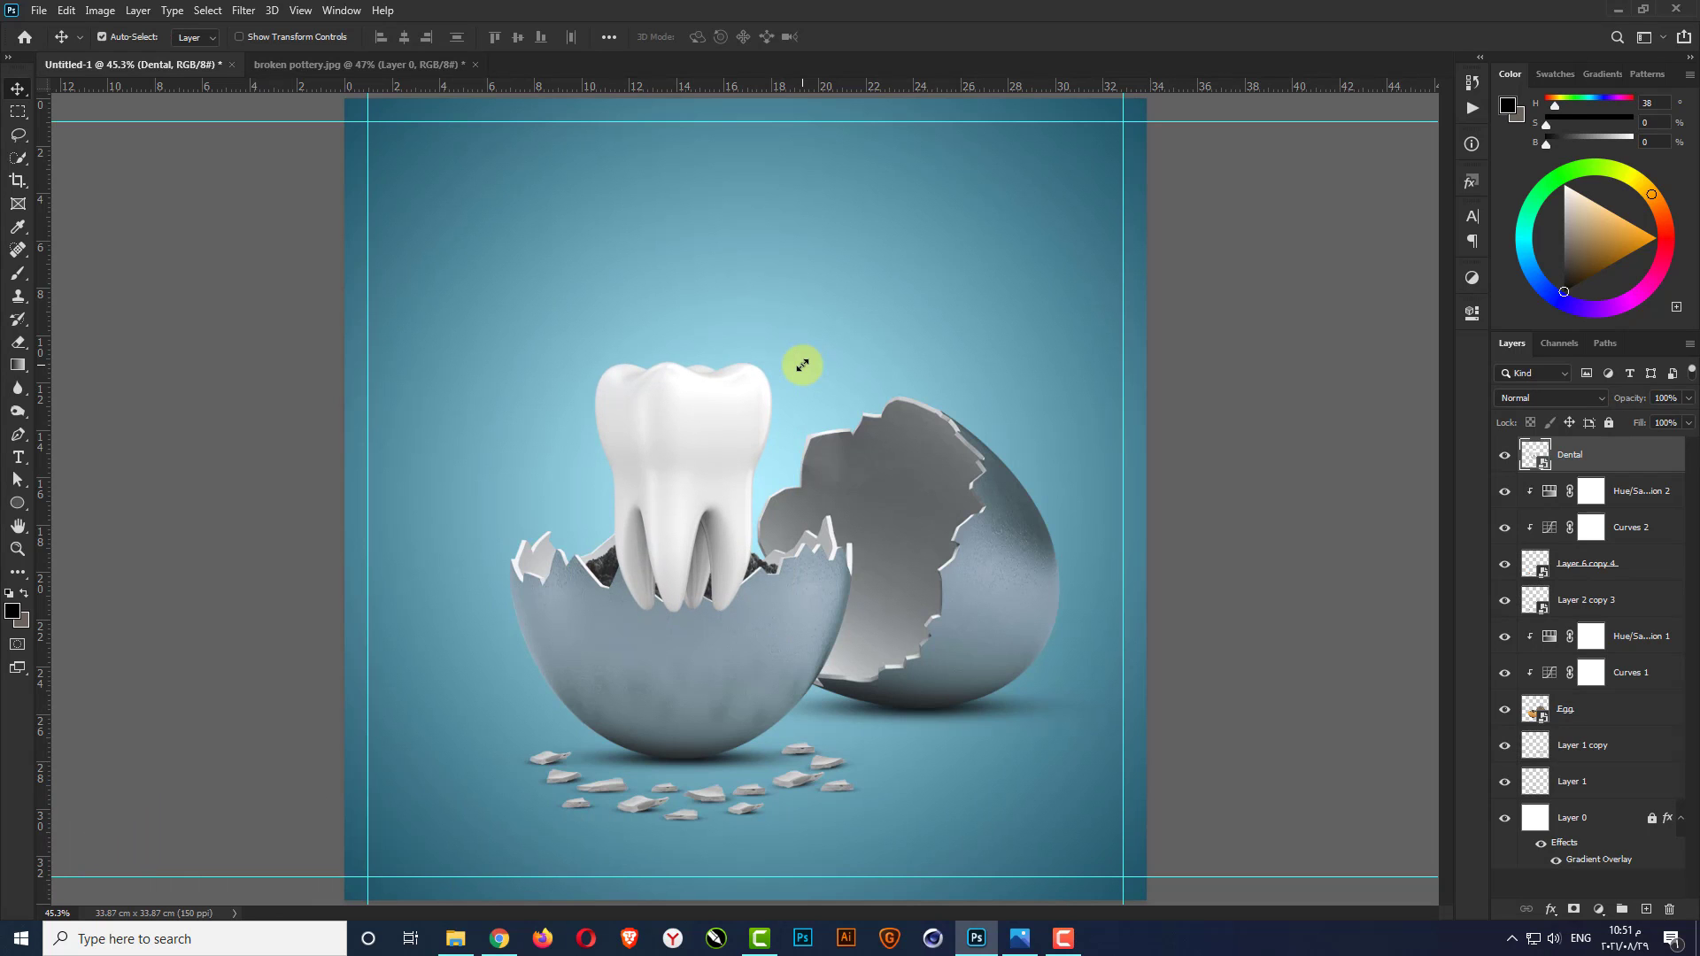
Add a layer mask to the Dental layer and set the layer's opacity to 20%
scroll(655, 483, up, 3)
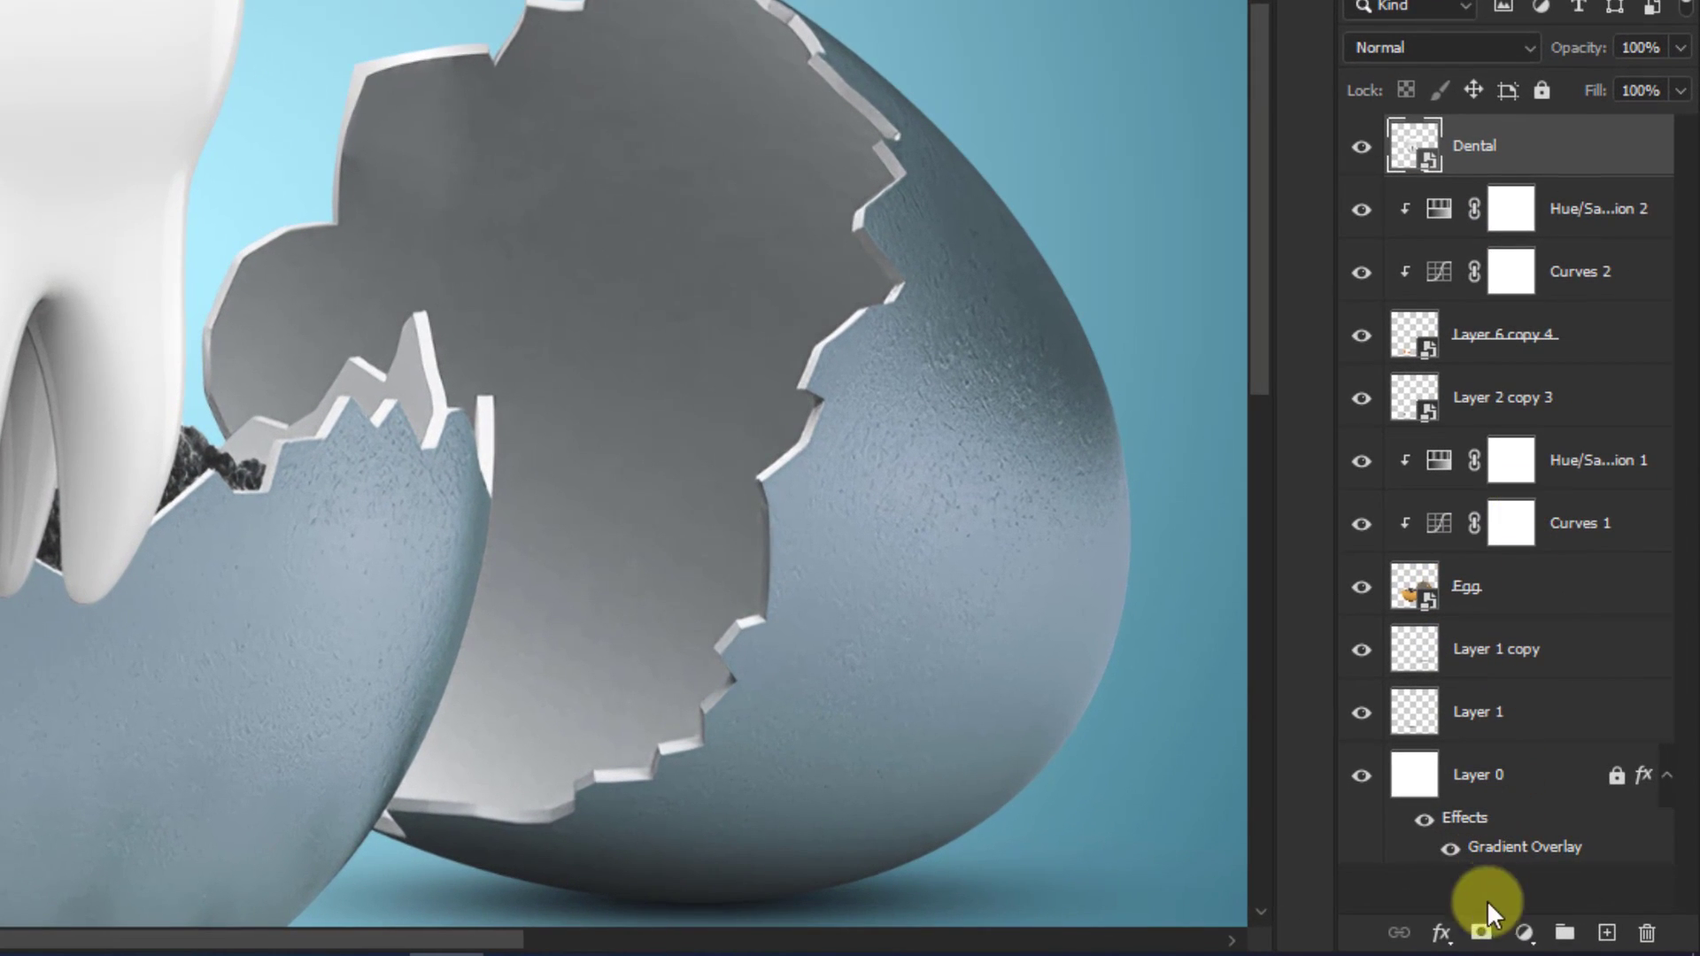
click(1574, 908)
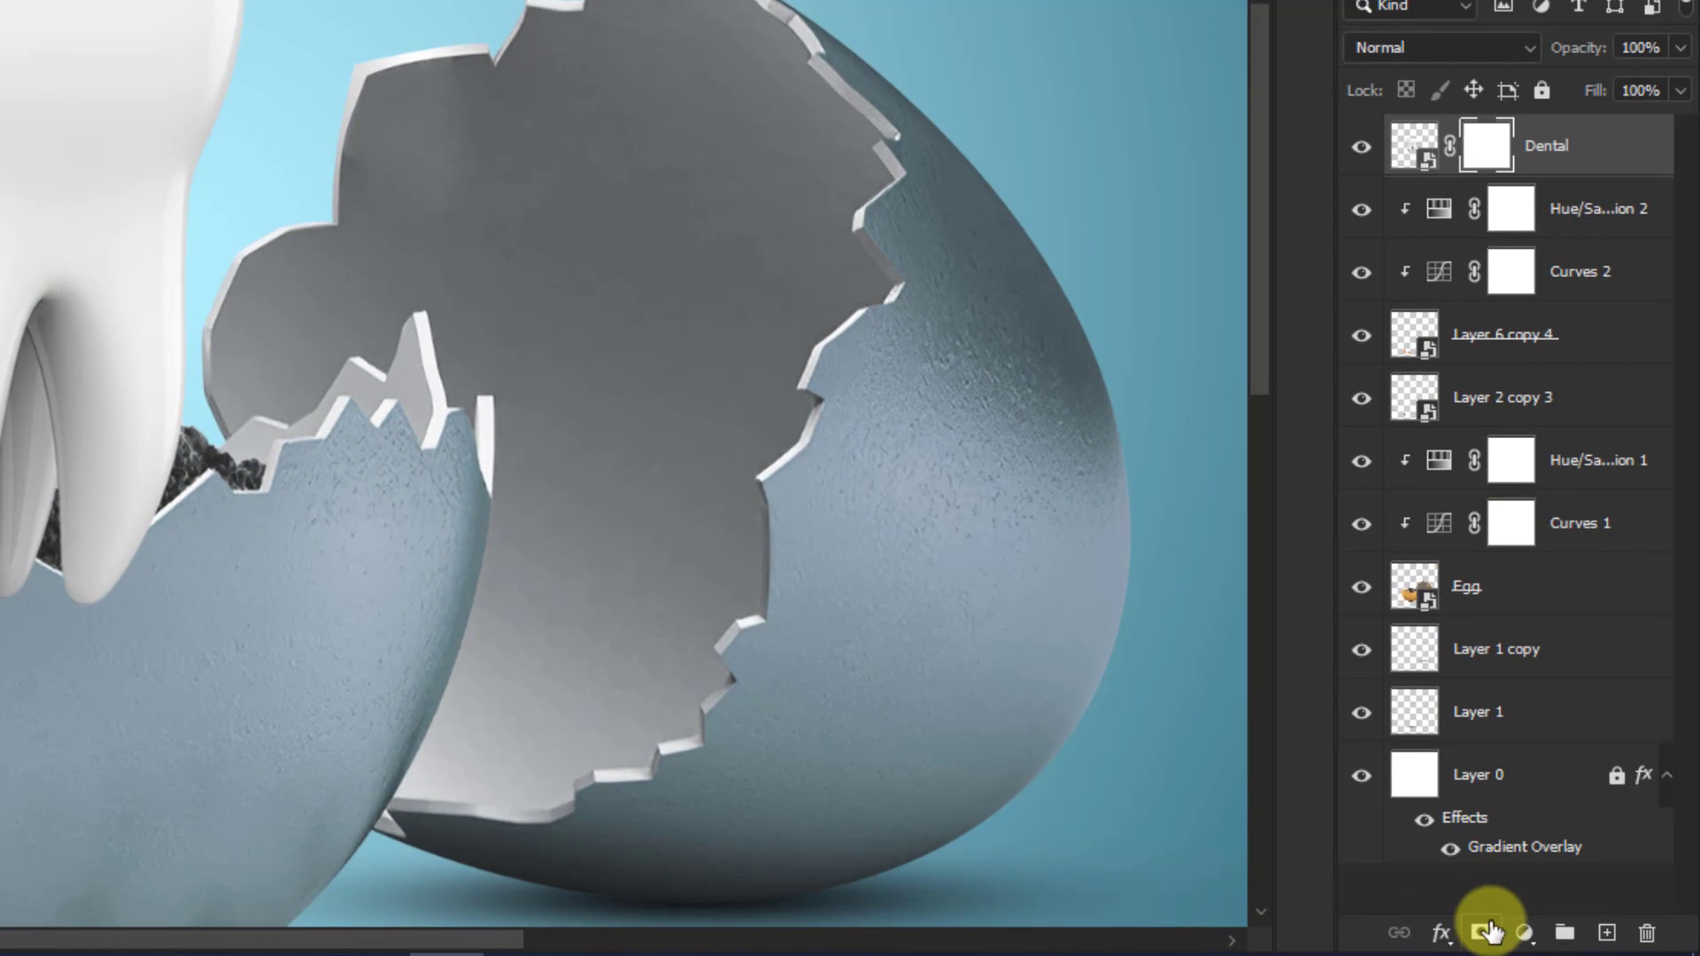
click(1632, 44)
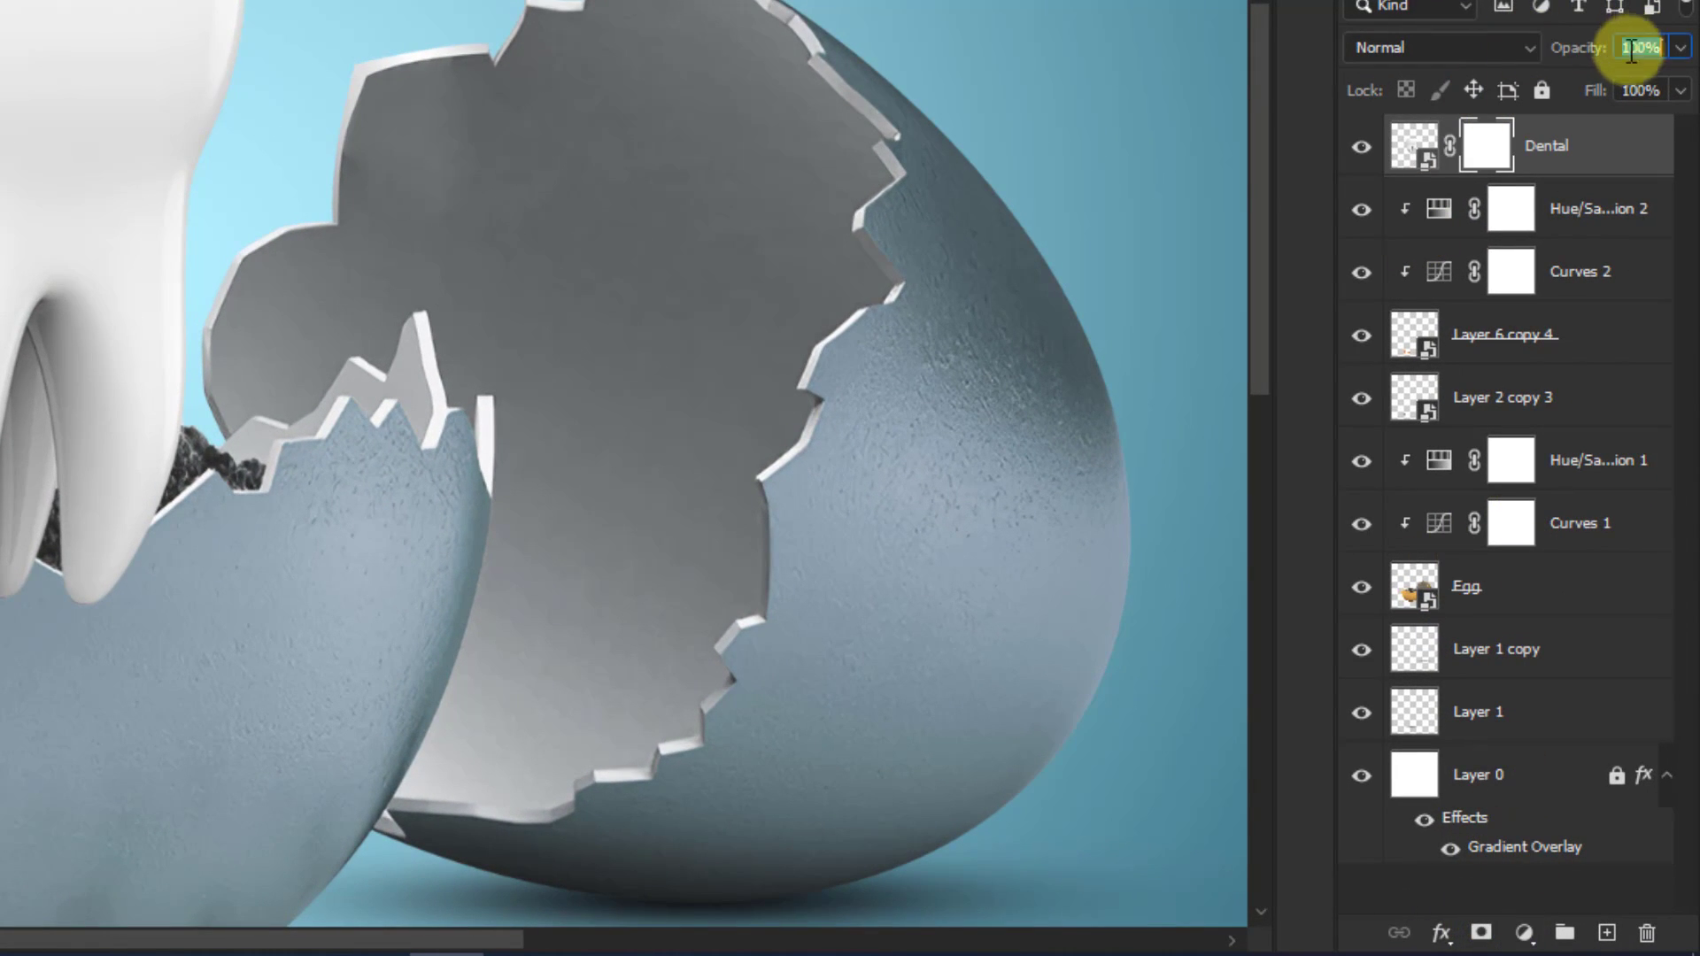
text(20)
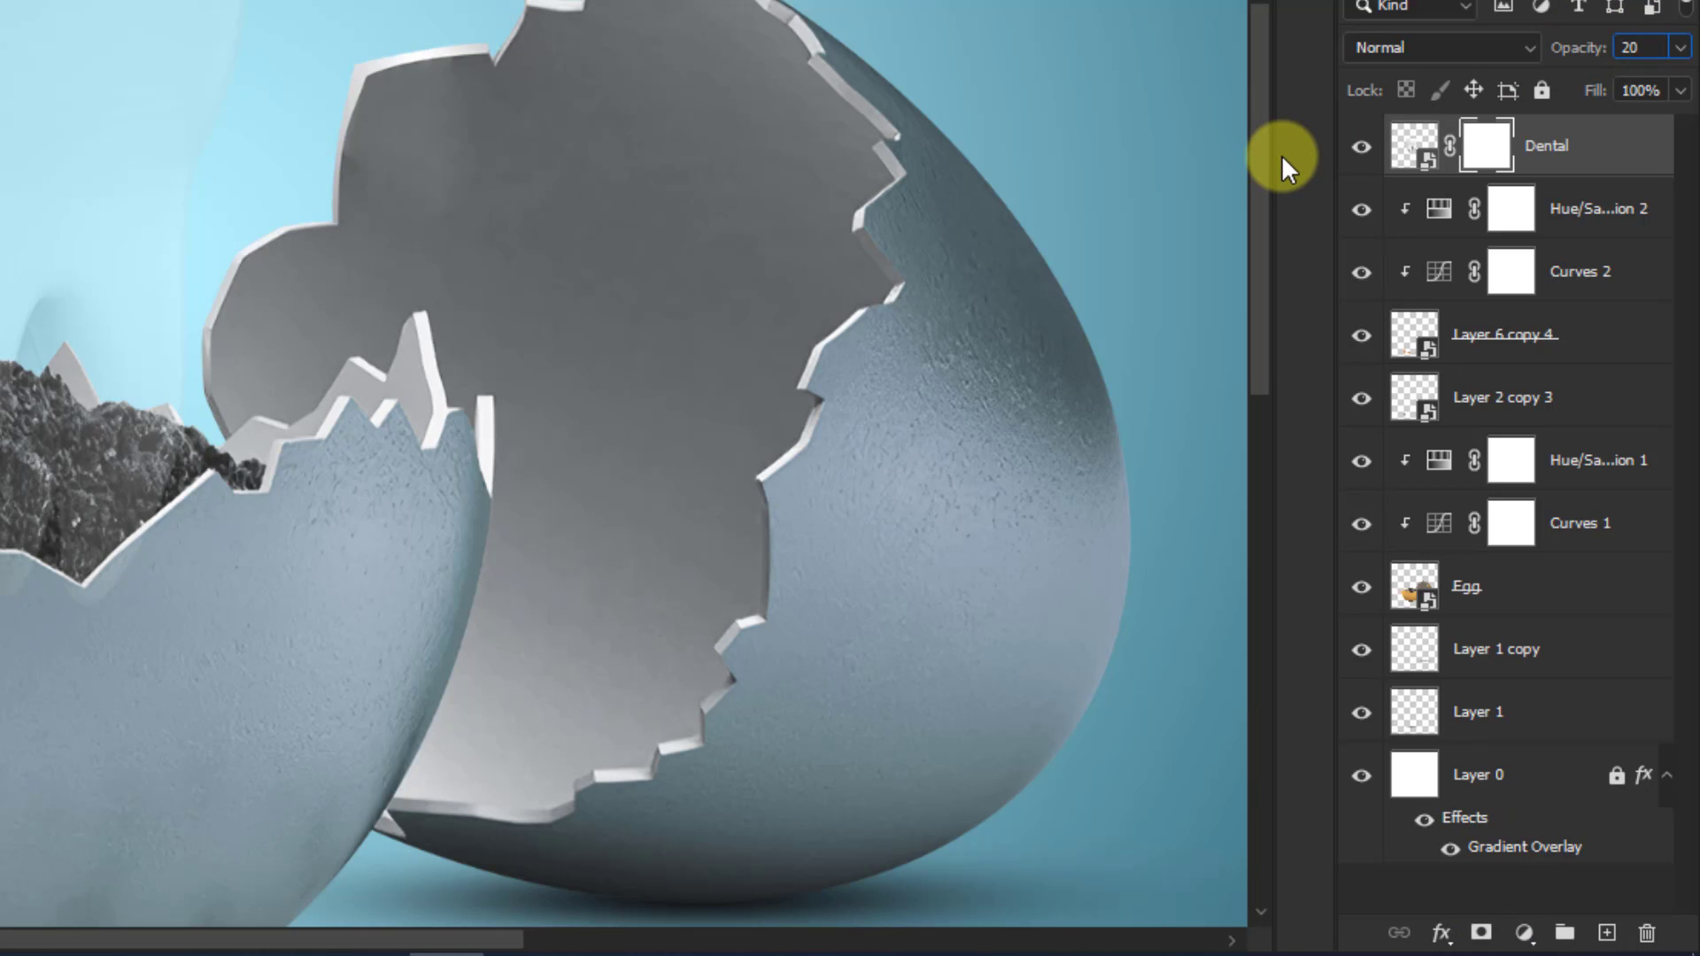
key(Return)
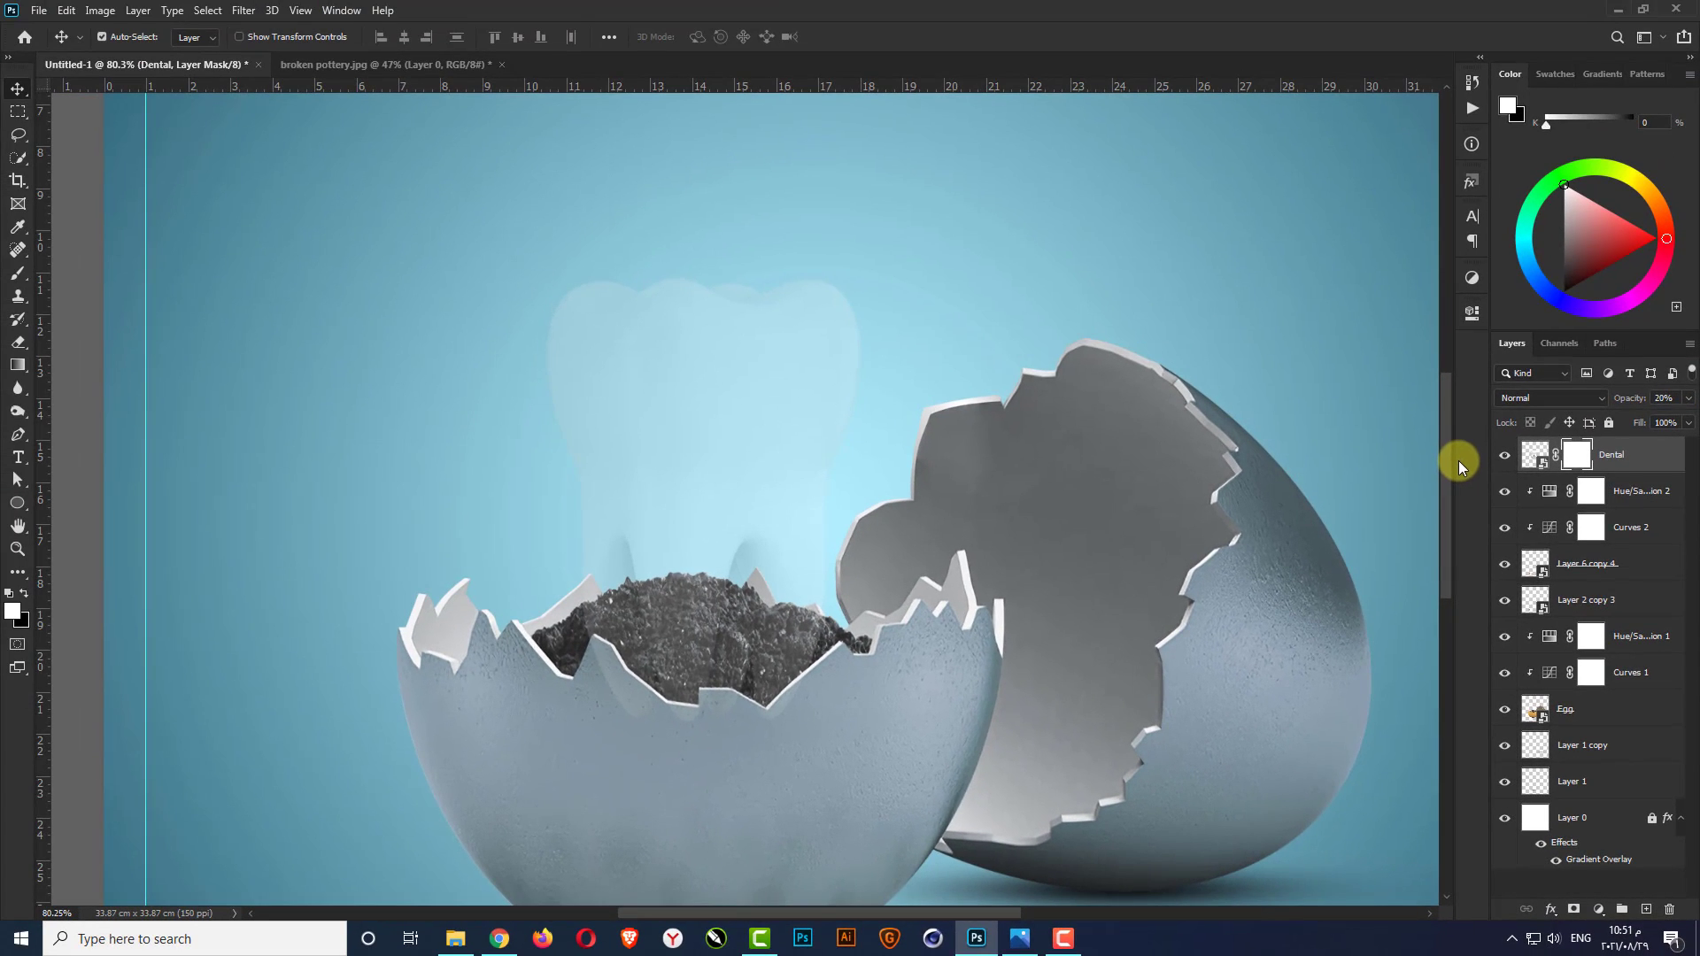
Set the Dental layer's opacity to 50% and erase the root tips over the shell and soil on its mask
click(1663, 398)
text(50)
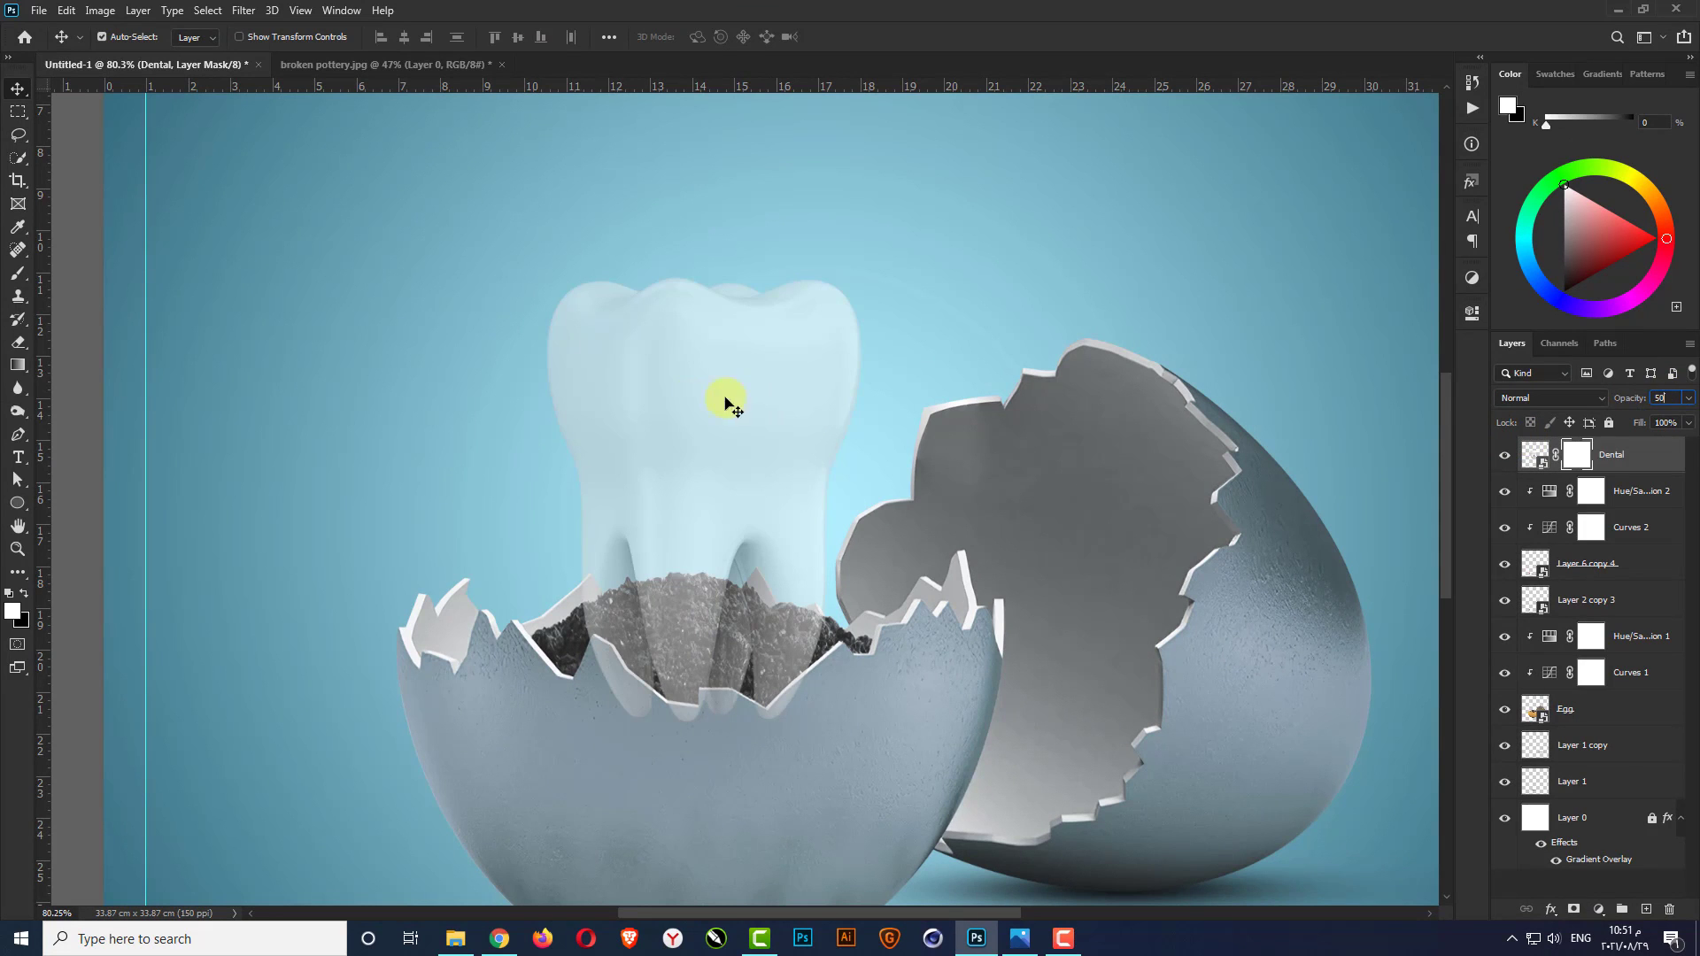
scroll(703, 759, up, 5)
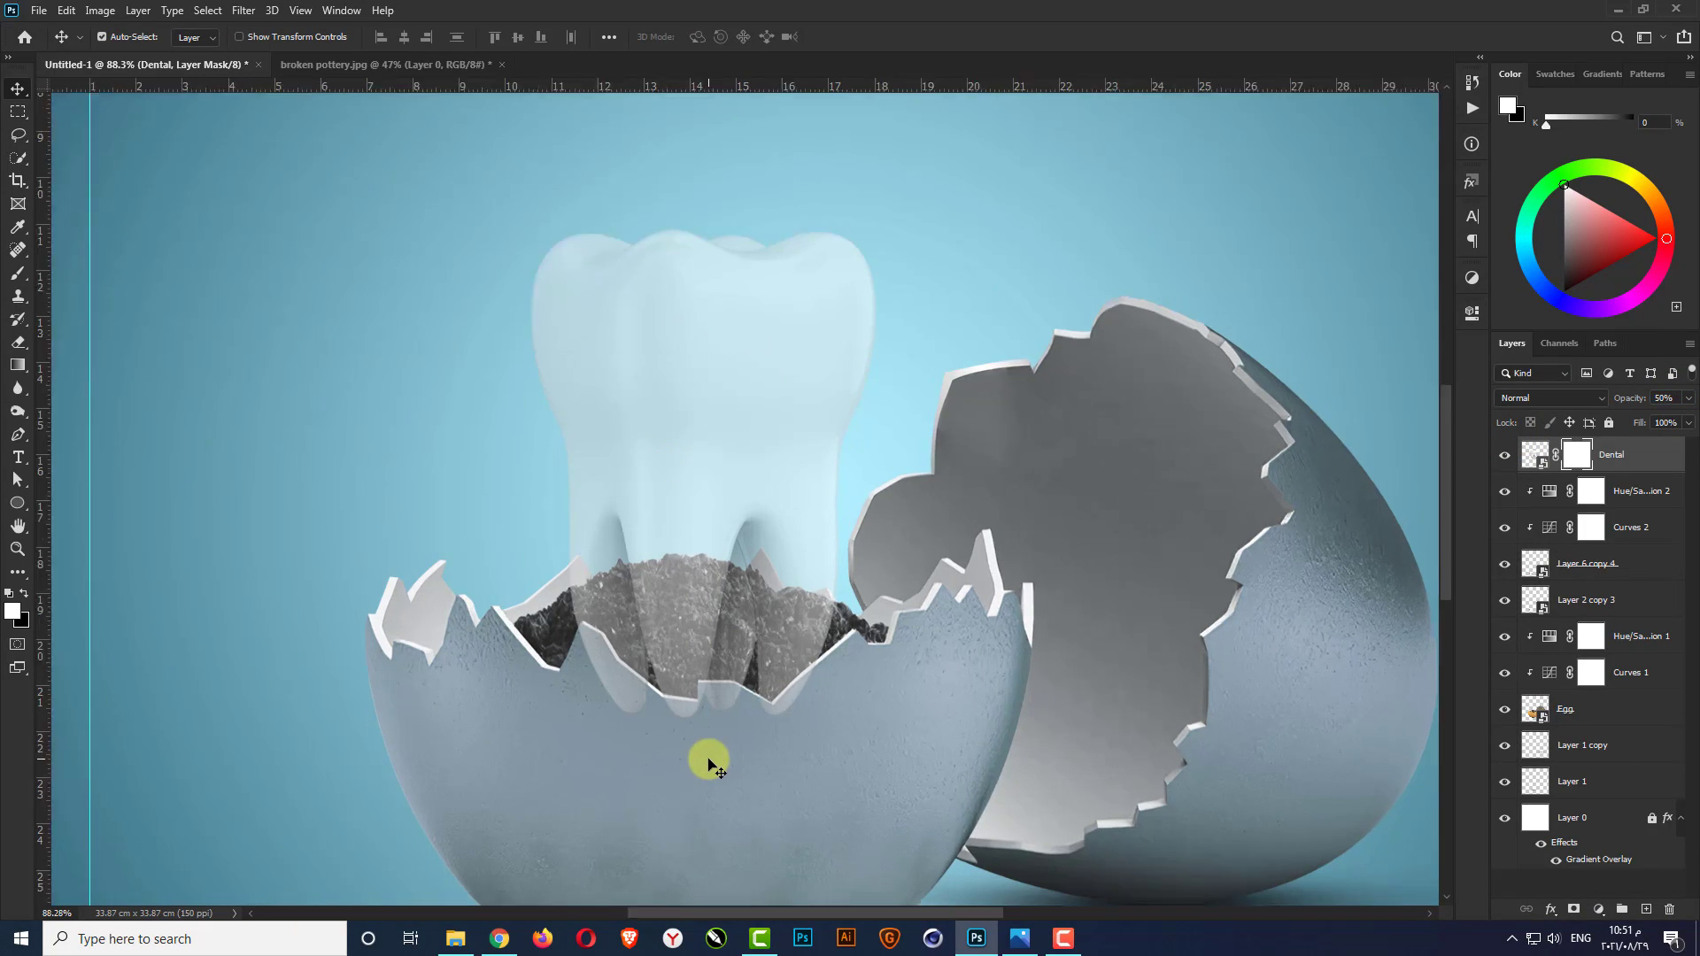
click(17, 342)
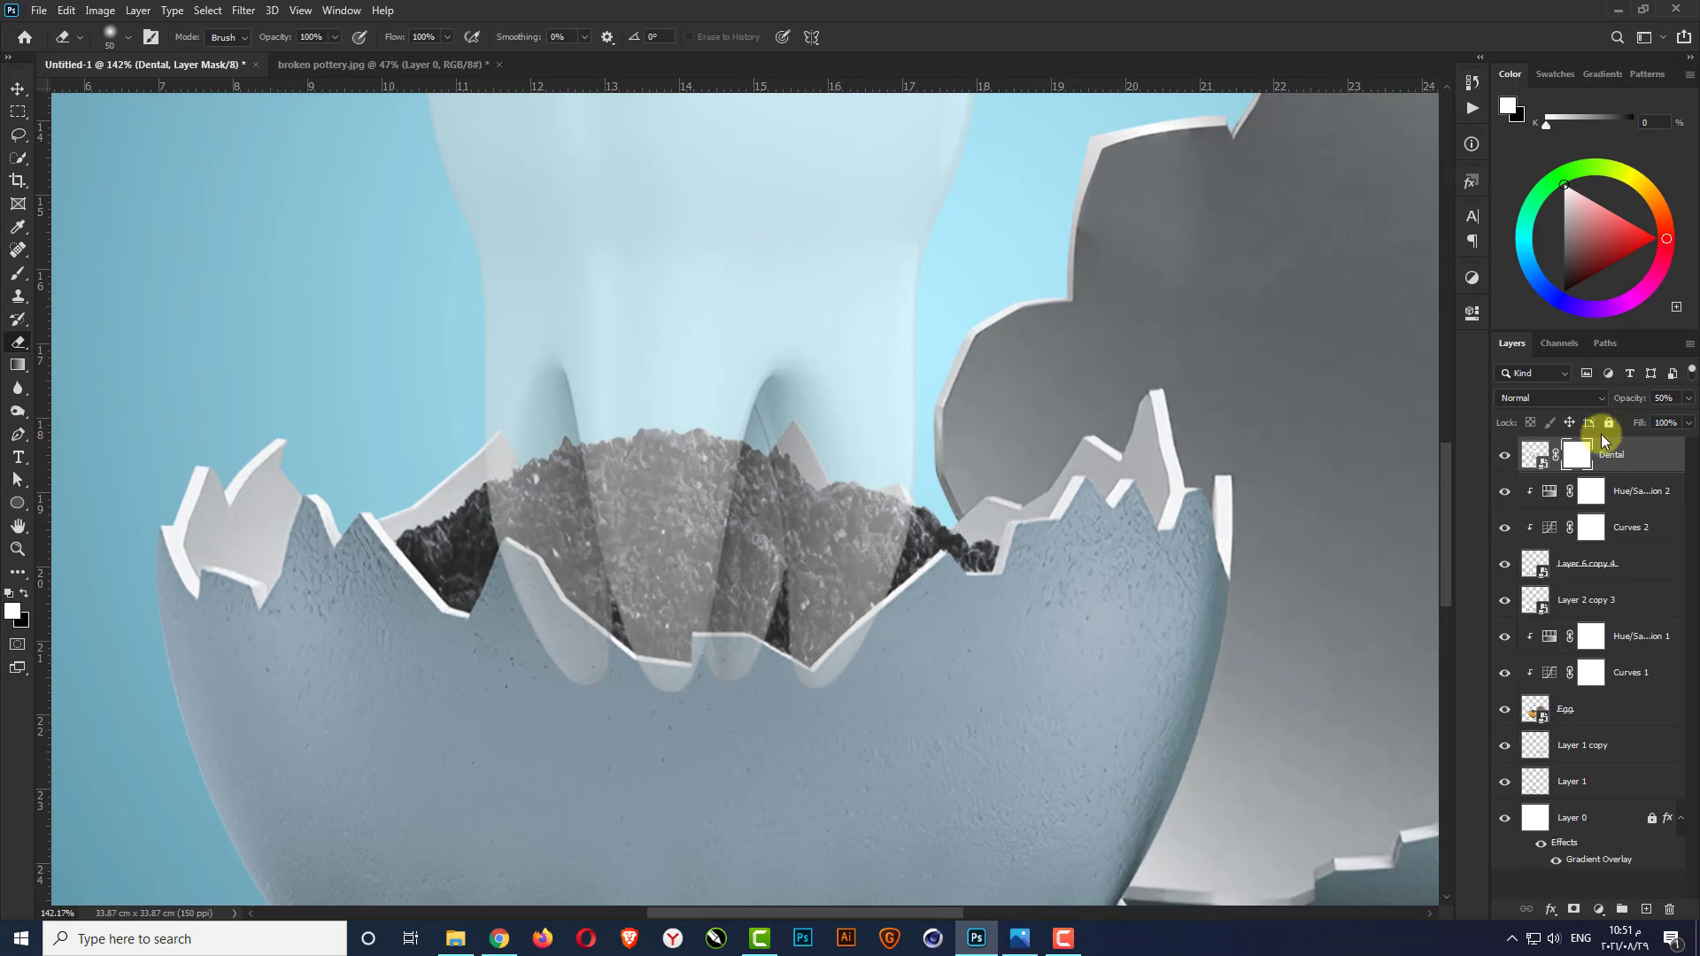
mouse_move(899, 673)
mouse_down()
mouse_move(803, 670)
mouse_move(895, 646)
mouse_move(727, 682)
mouse_move(701, 665)
mouse_move(693, 694)
mouse_move(584, 672)
mouse_move(505, 570)
mouse_move(506, 610)
mouse_move(537, 559)
mouse_move(715, 539)
mouse_move(835, 558)
mouse_move(873, 591)
mouse_move(820, 629)
mouse_move(813, 593)
mouse_move(579, 578)
mouse_move(592, 619)
mouse_move(748, 593)
mouse_move(667, 649)
mouse_move(638, 630)
mouse_up()
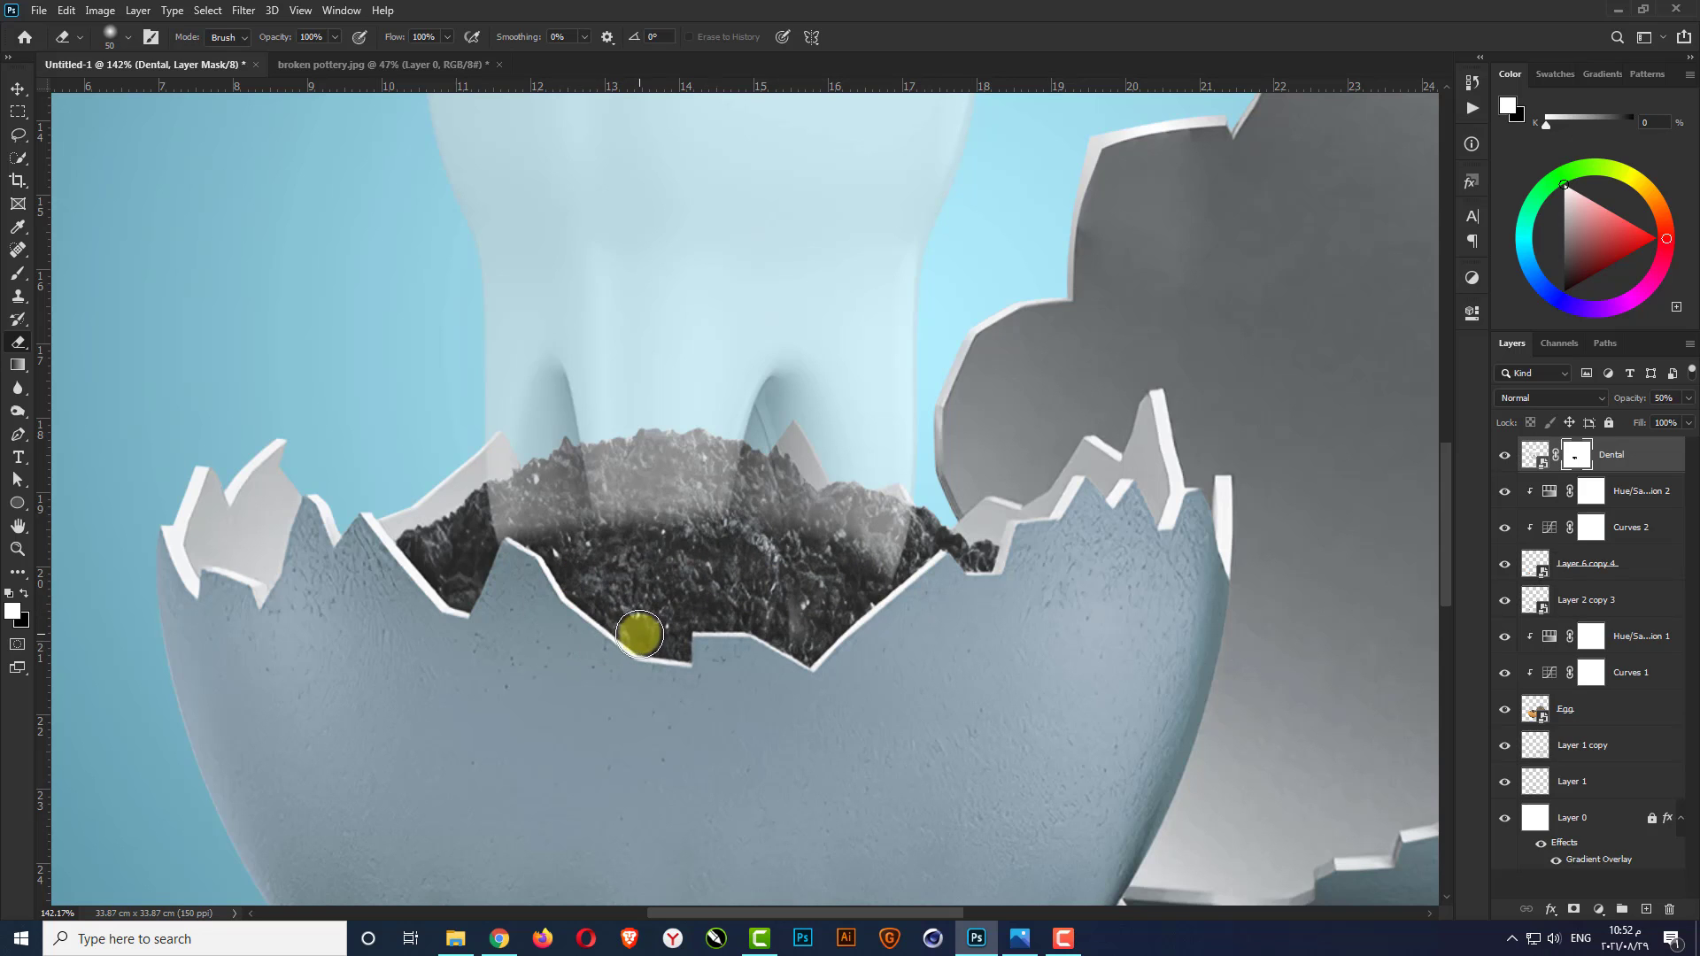
Set the Dental layer's opacity to 100% and refine the masked edge where the roots meet the soil
click(1663, 398)
text(100)
key(Return)
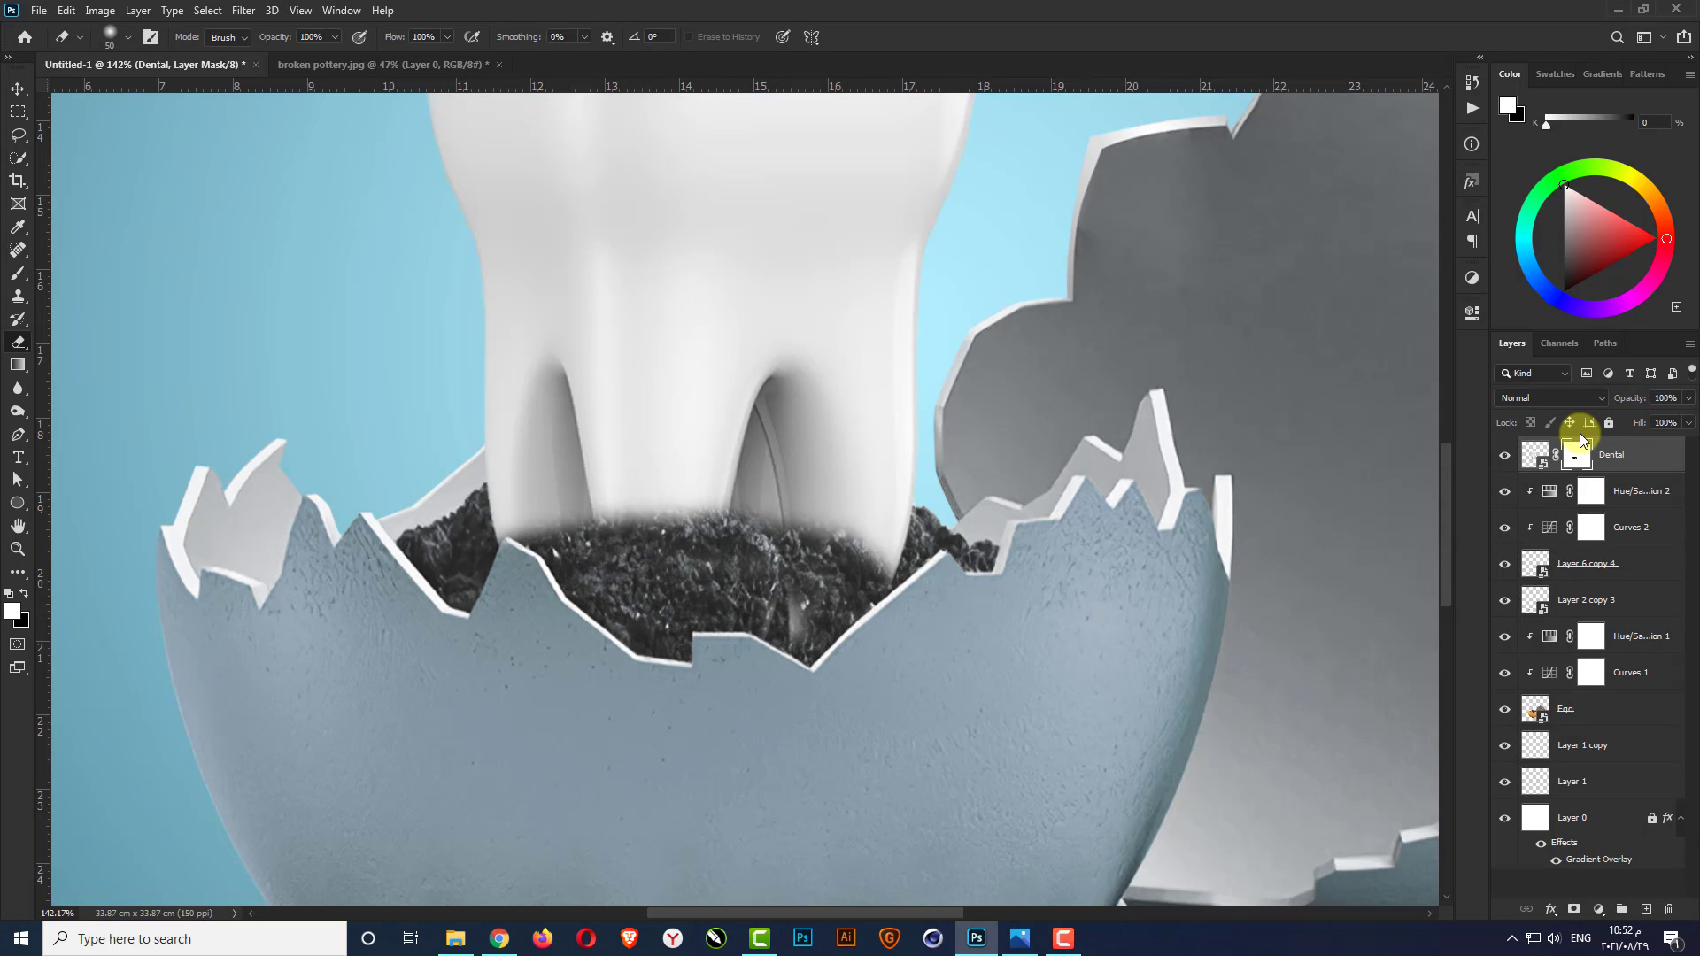
scroll(596, 592, down, 1)
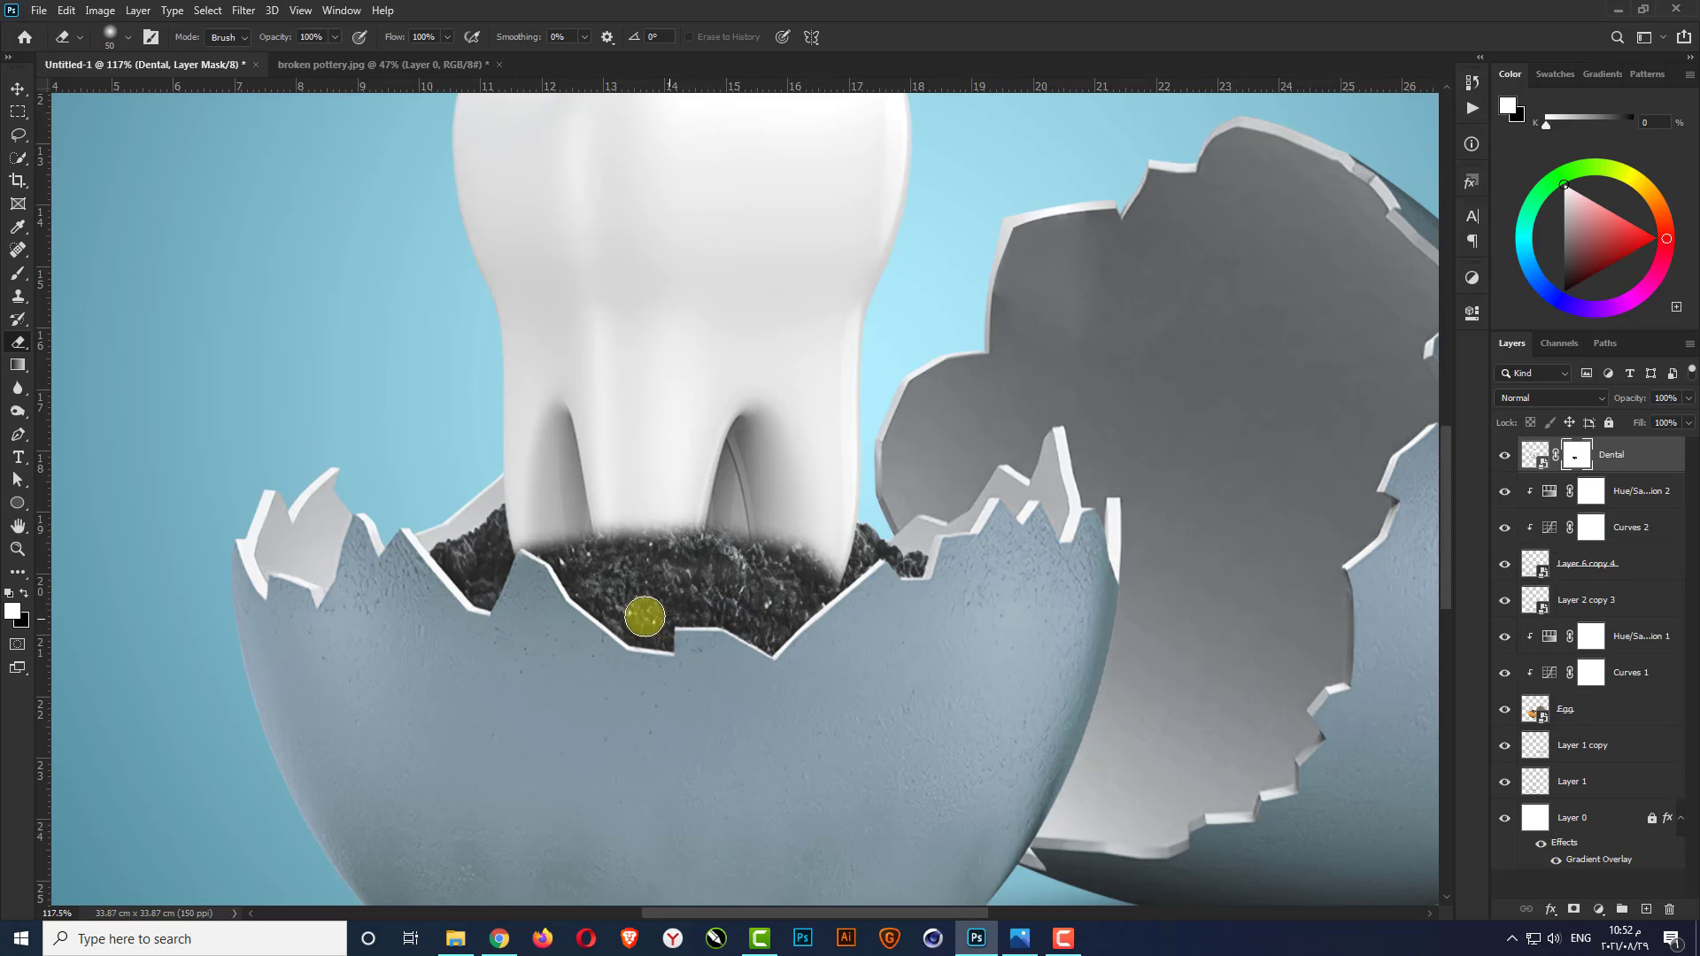
scroll(660, 598, up, 2)
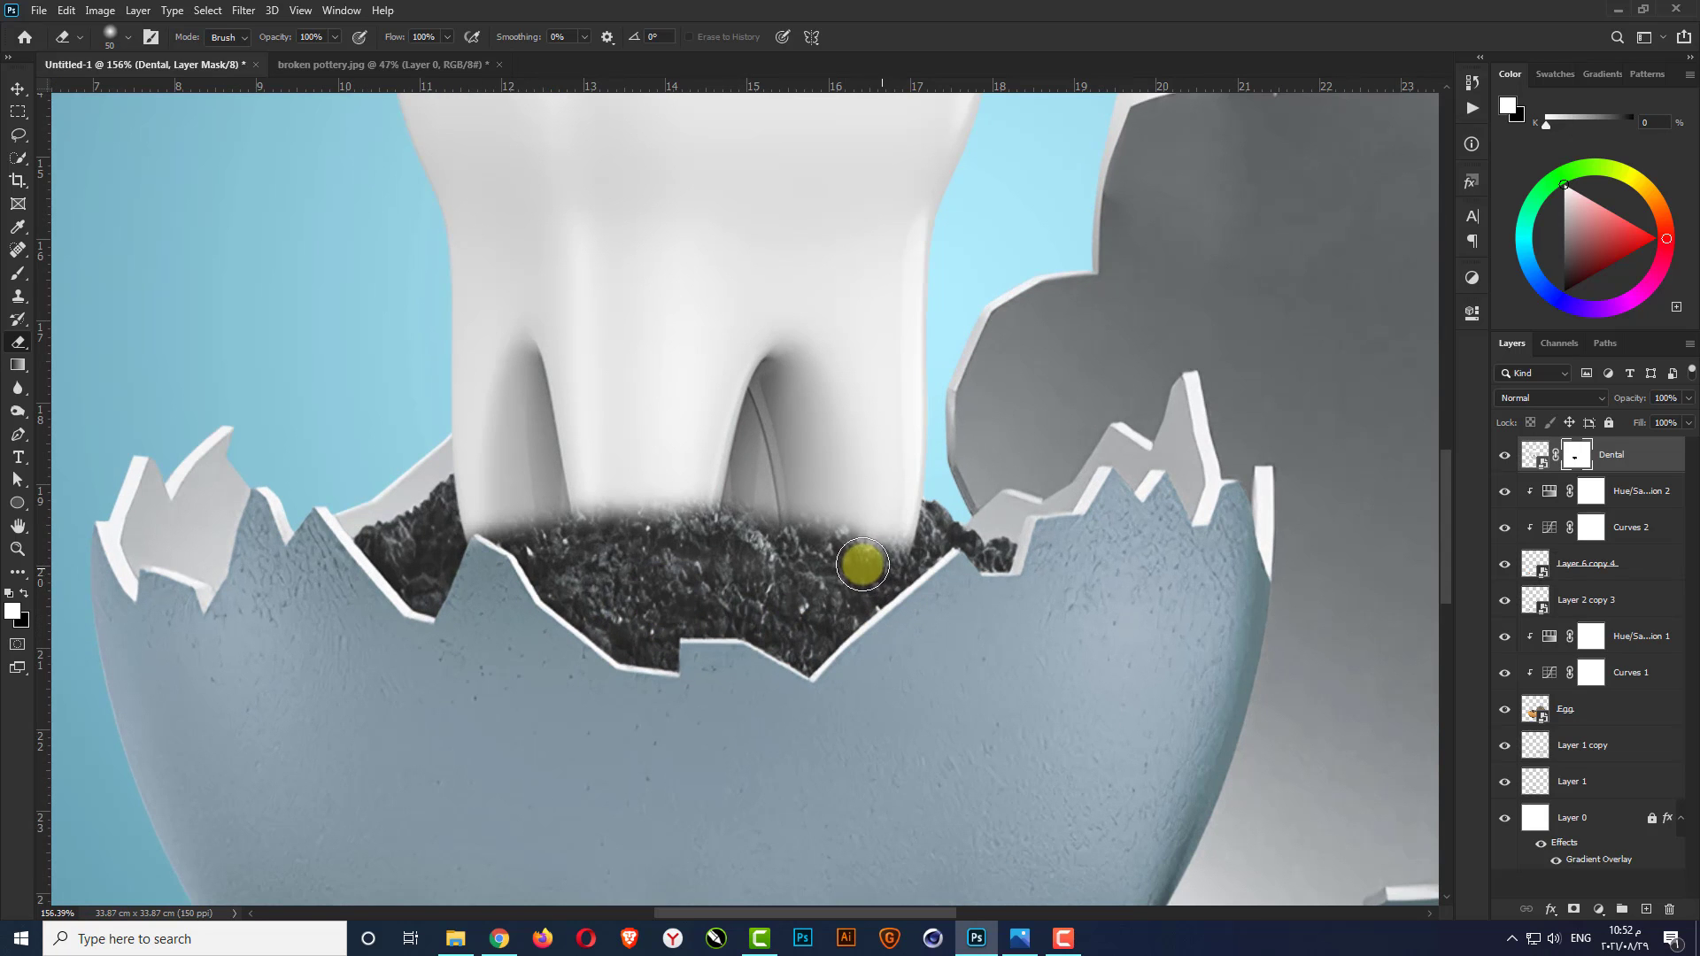
mouse_move(852, 558)
mouse_down()
mouse_move(790, 546)
mouse_move(880, 565)
mouse_up()
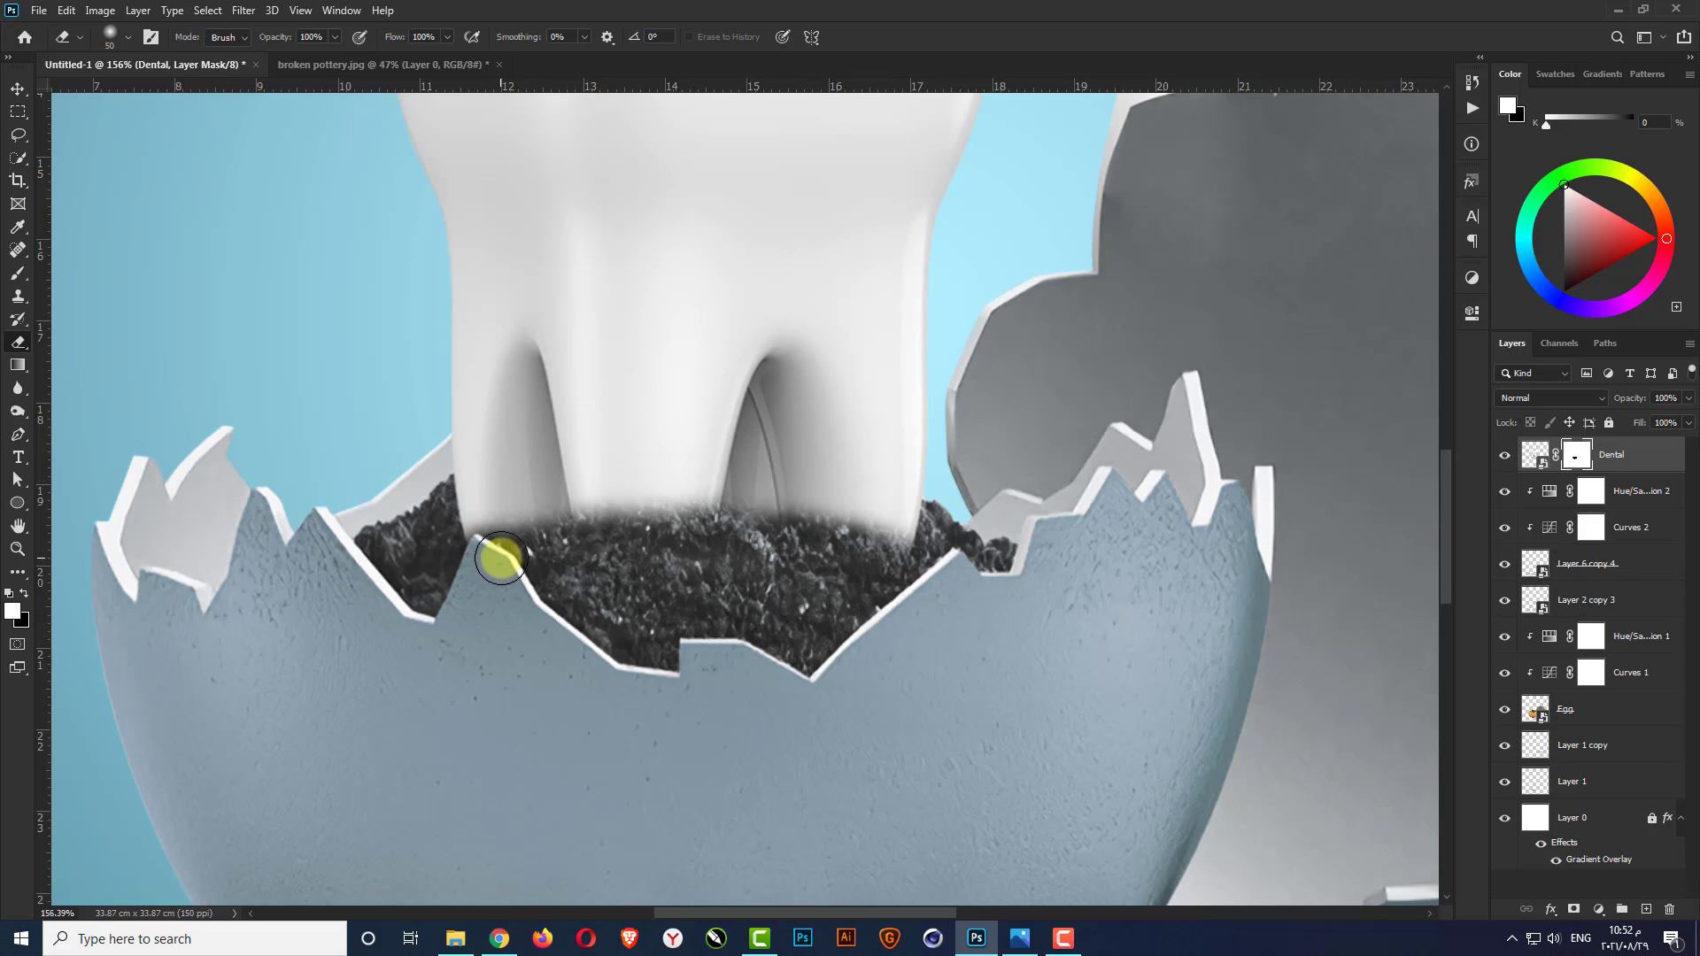
mouse_move(518, 555)
mouse_down()
mouse_move(615, 534)
mouse_move(911, 561)
mouse_up()
key(ctrl+0)
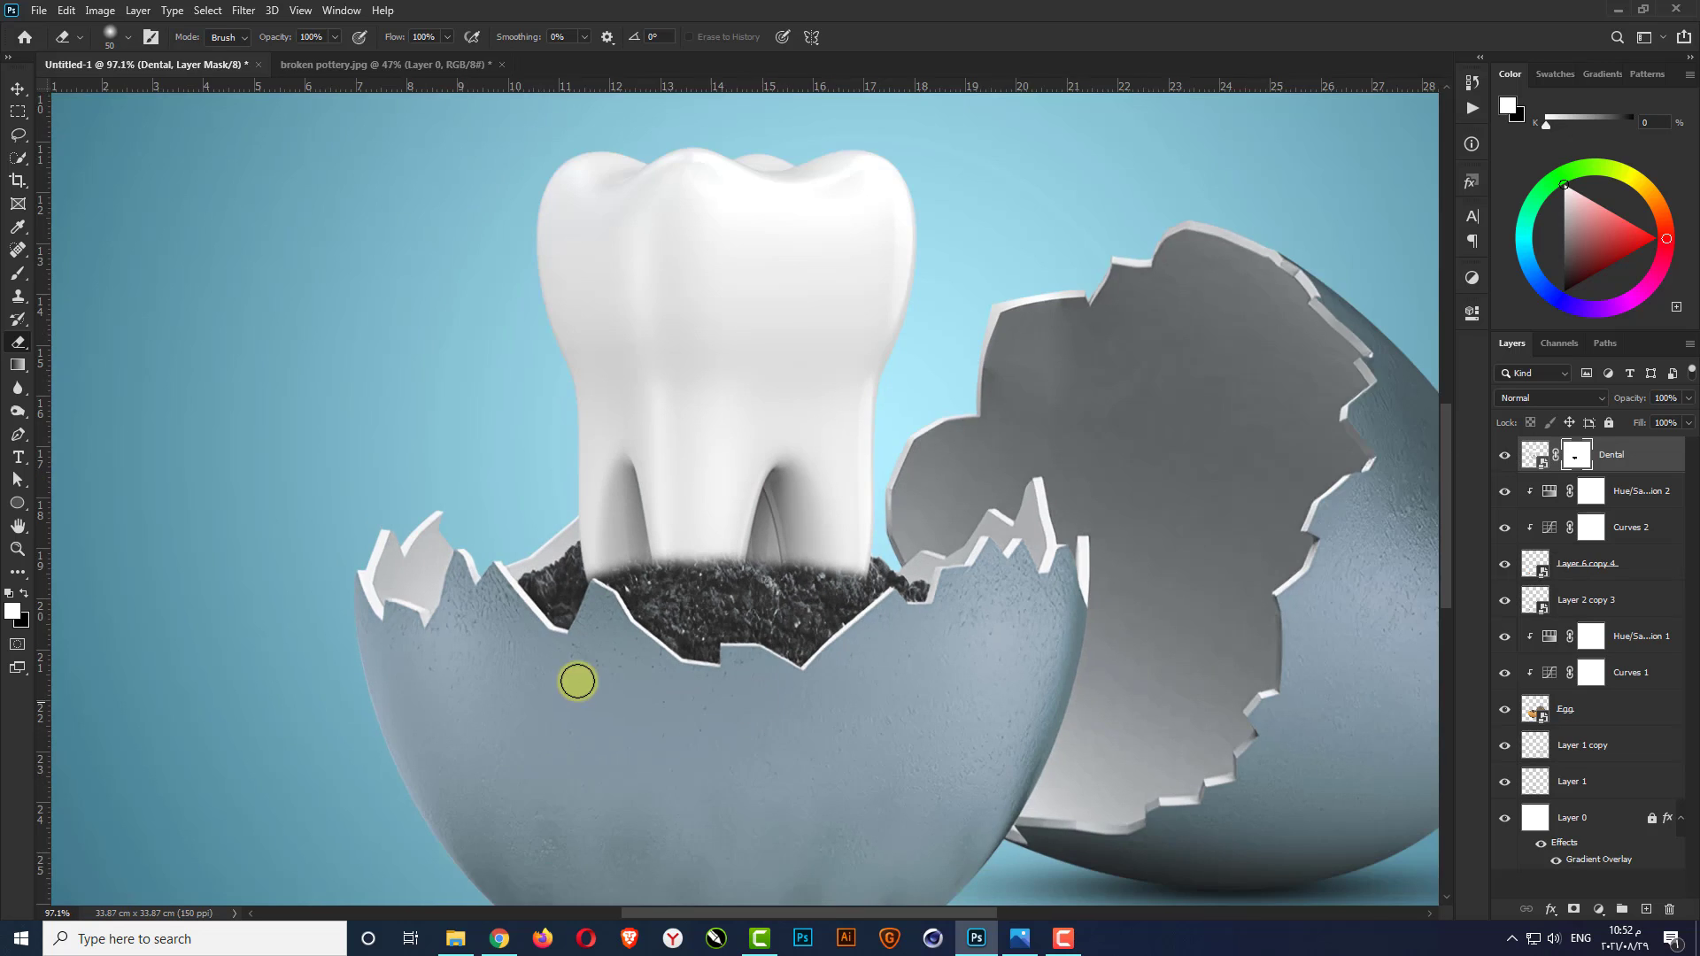
Create a new layer above the Dental layer and clip it to the tooth
scroll(638, 637, up, 9)
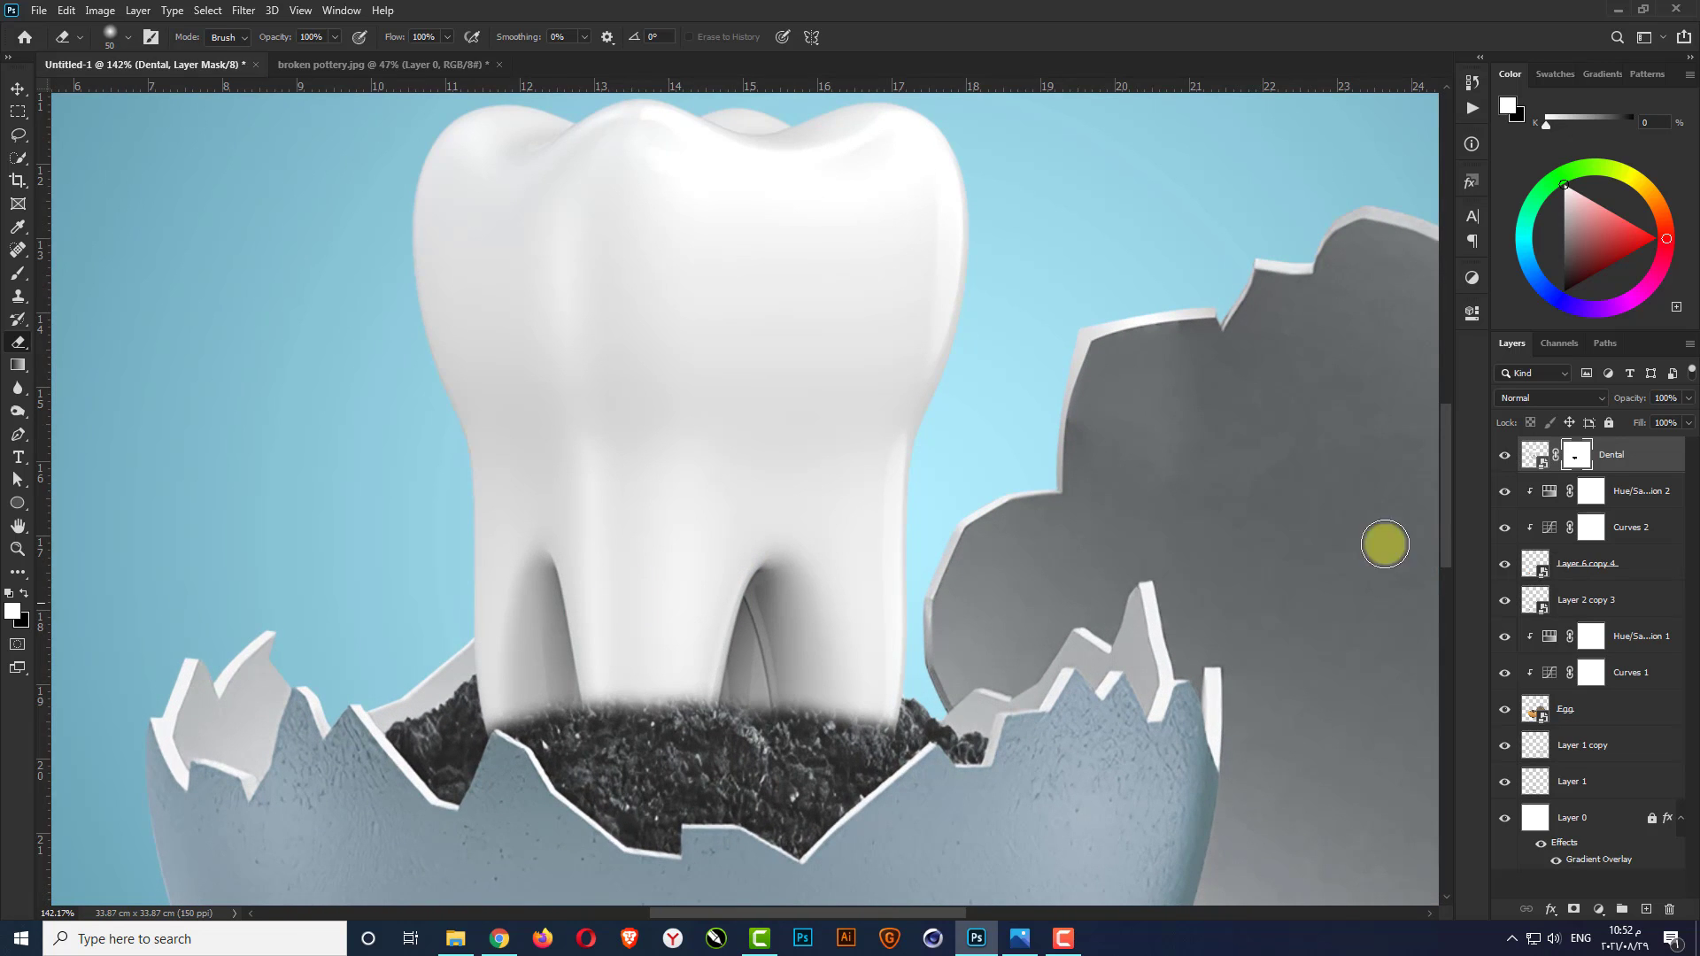
click(1612, 463)
click(1647, 911)
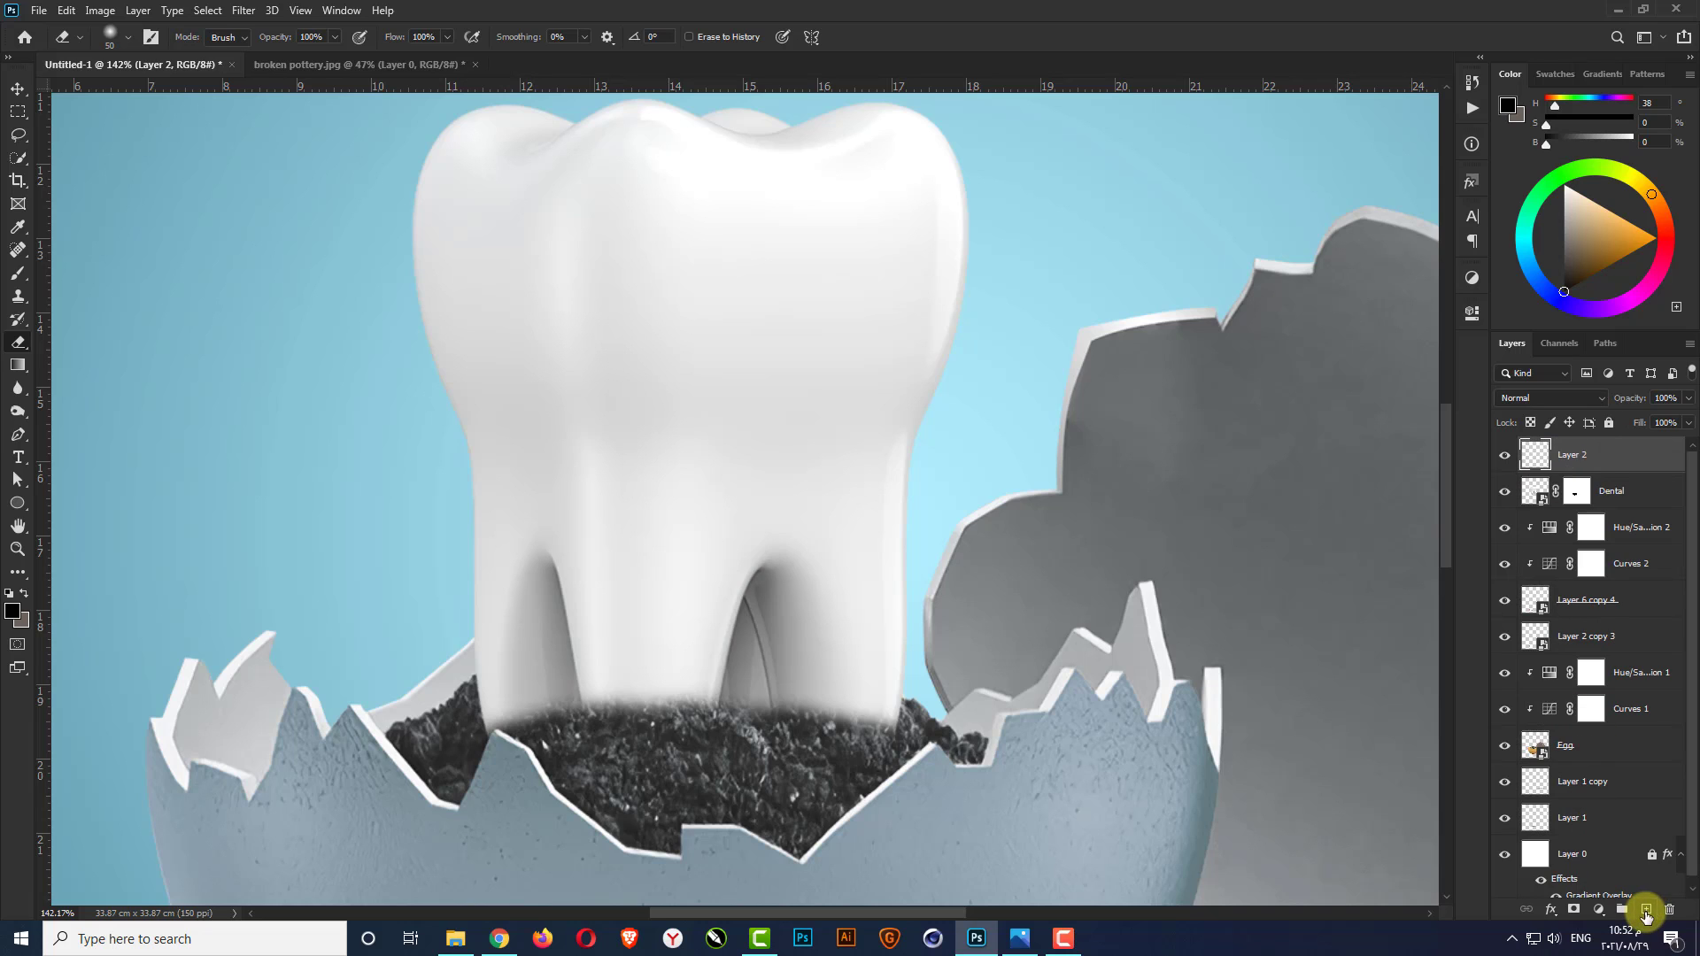
right_click(1606, 461)
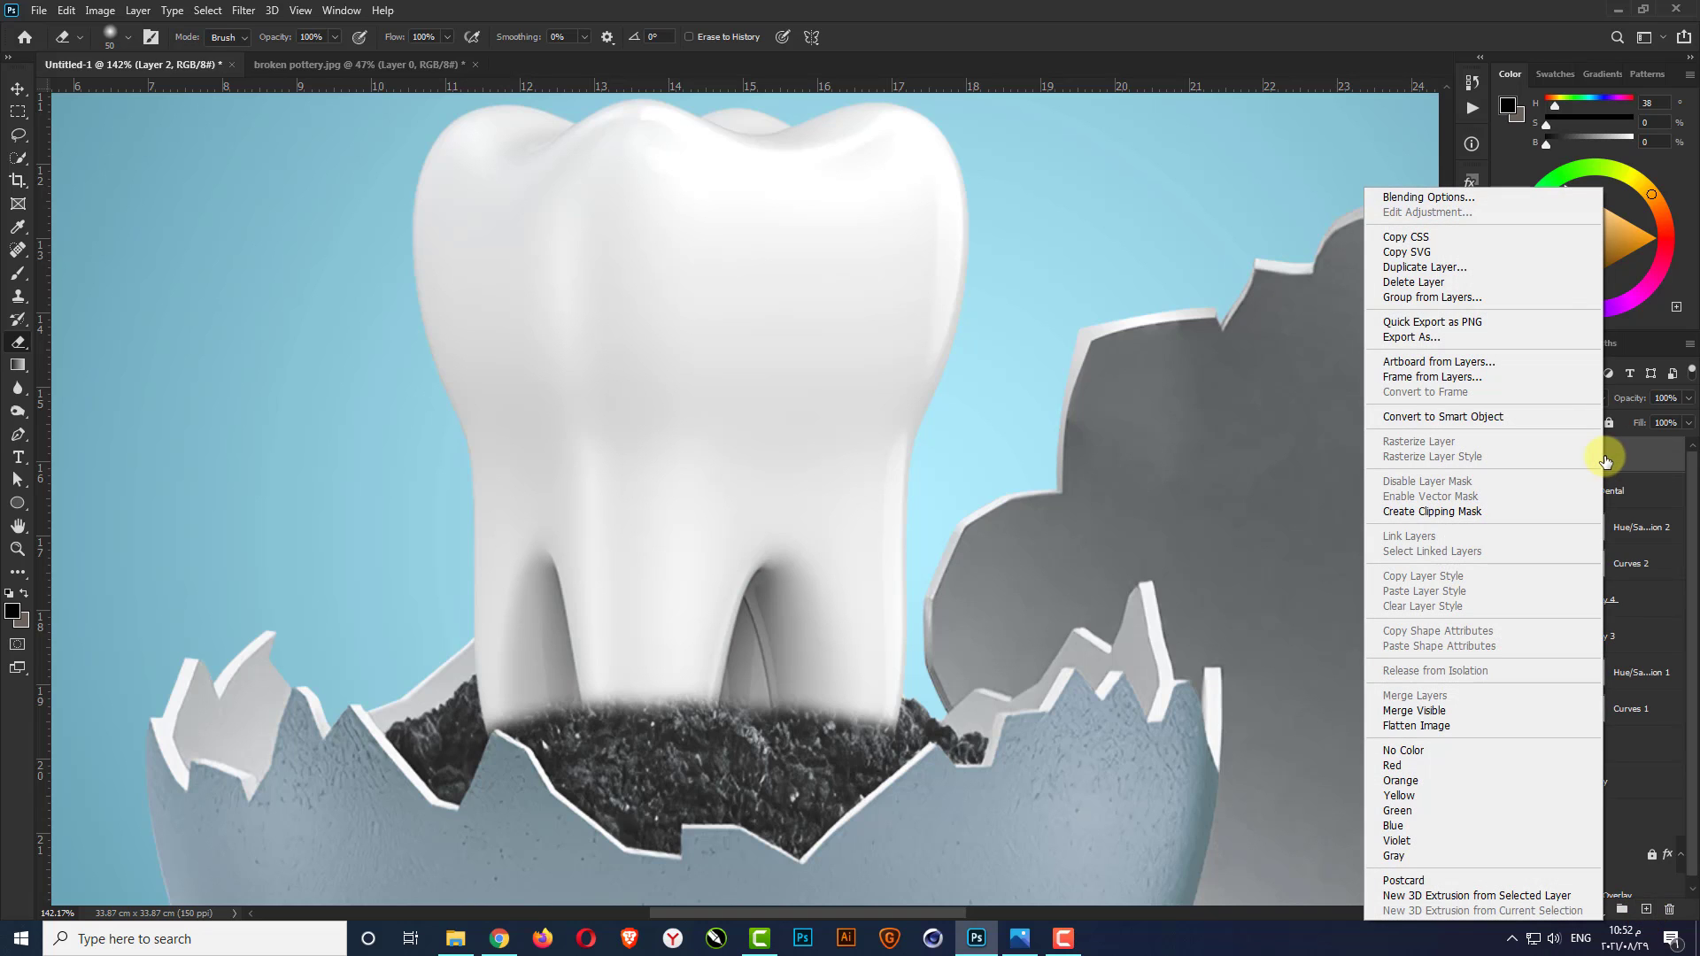
click(1454, 510)
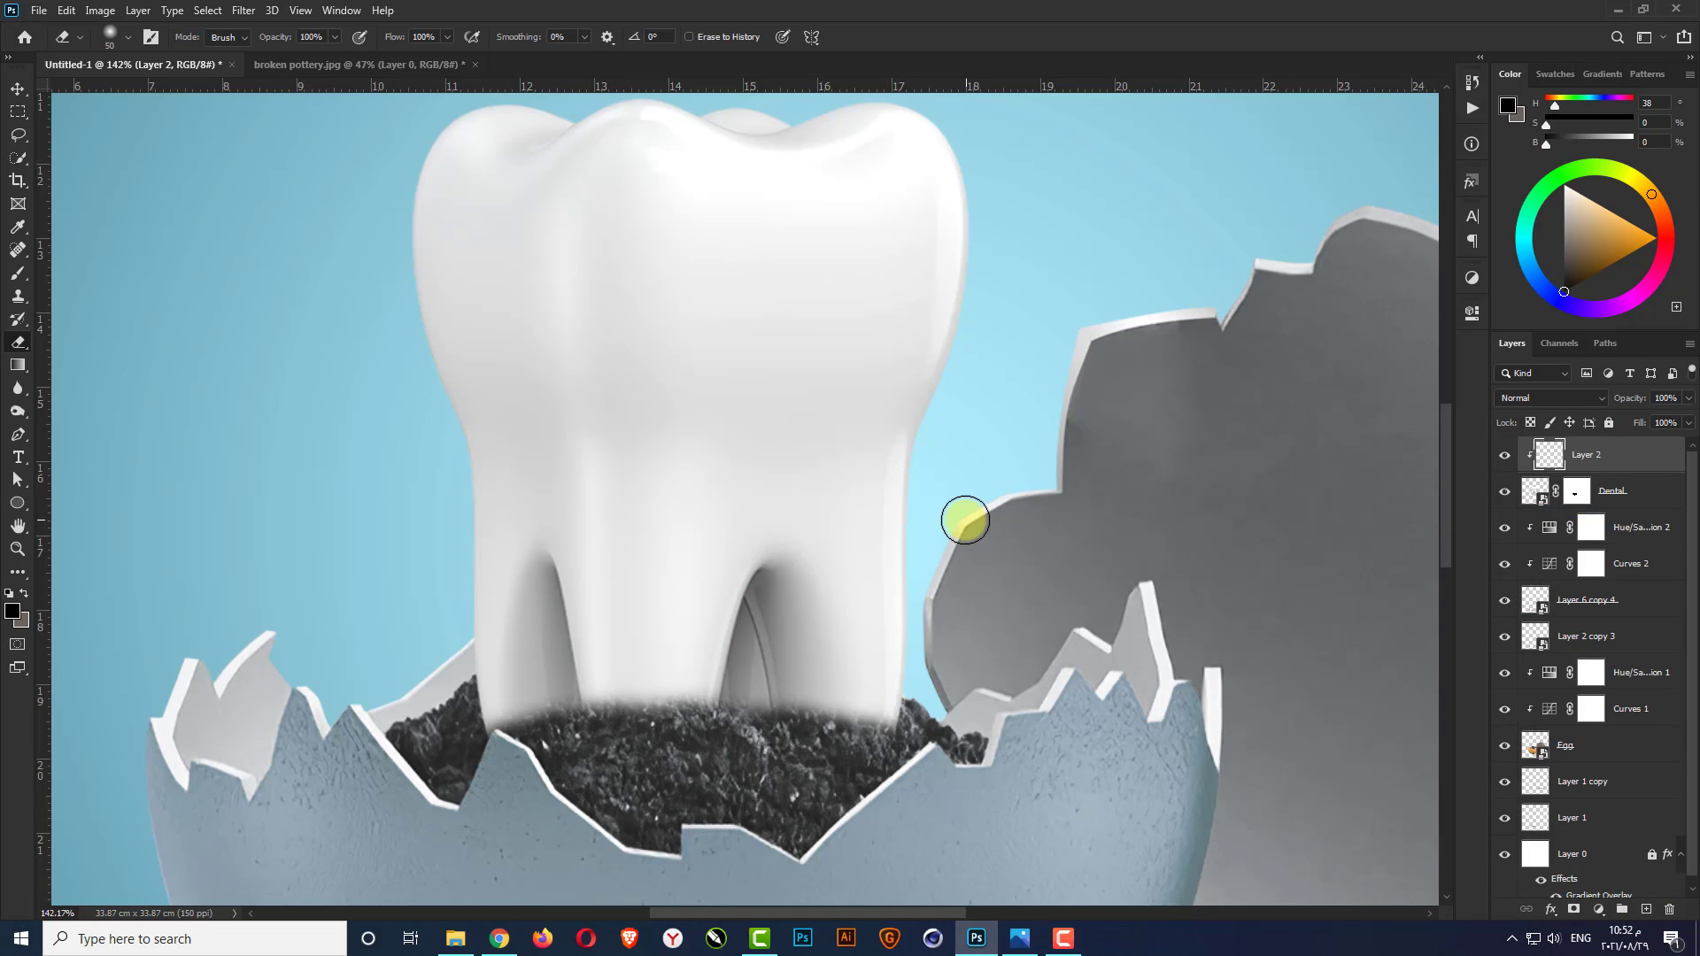
Paint a soft black shadow across the tooth's base above the soil on clipped Layer 2 with a 300 px brush
click(18, 275)
right_click(731, 591)
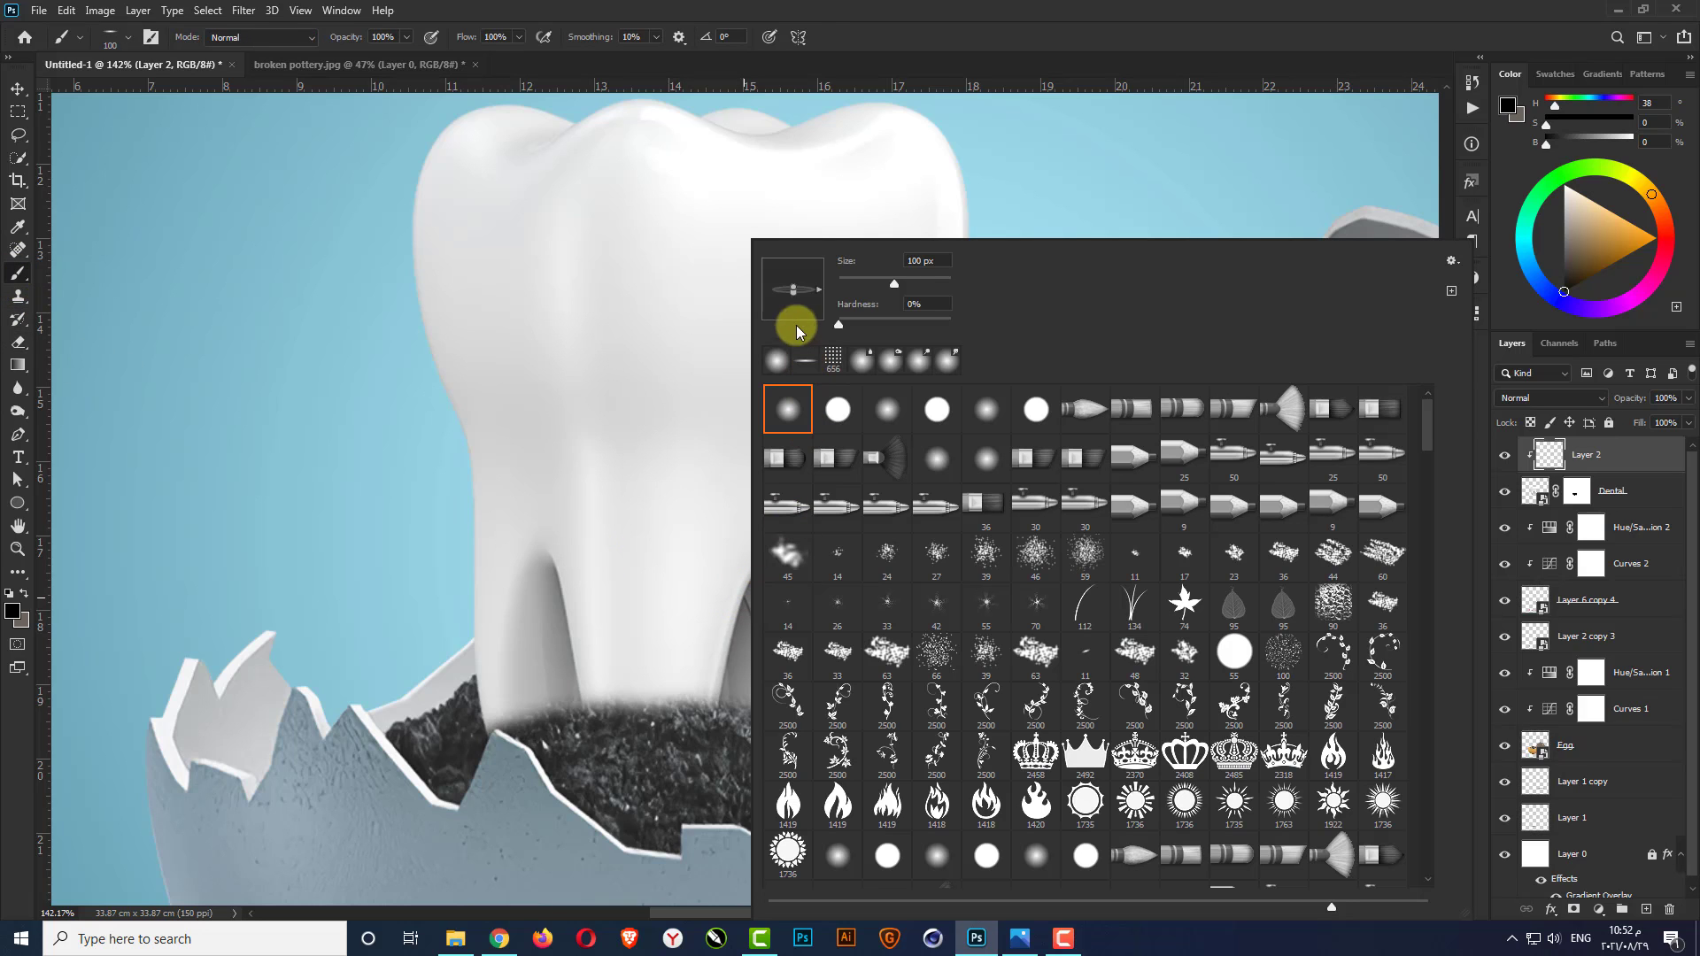
drag(793, 317, 793, 317)
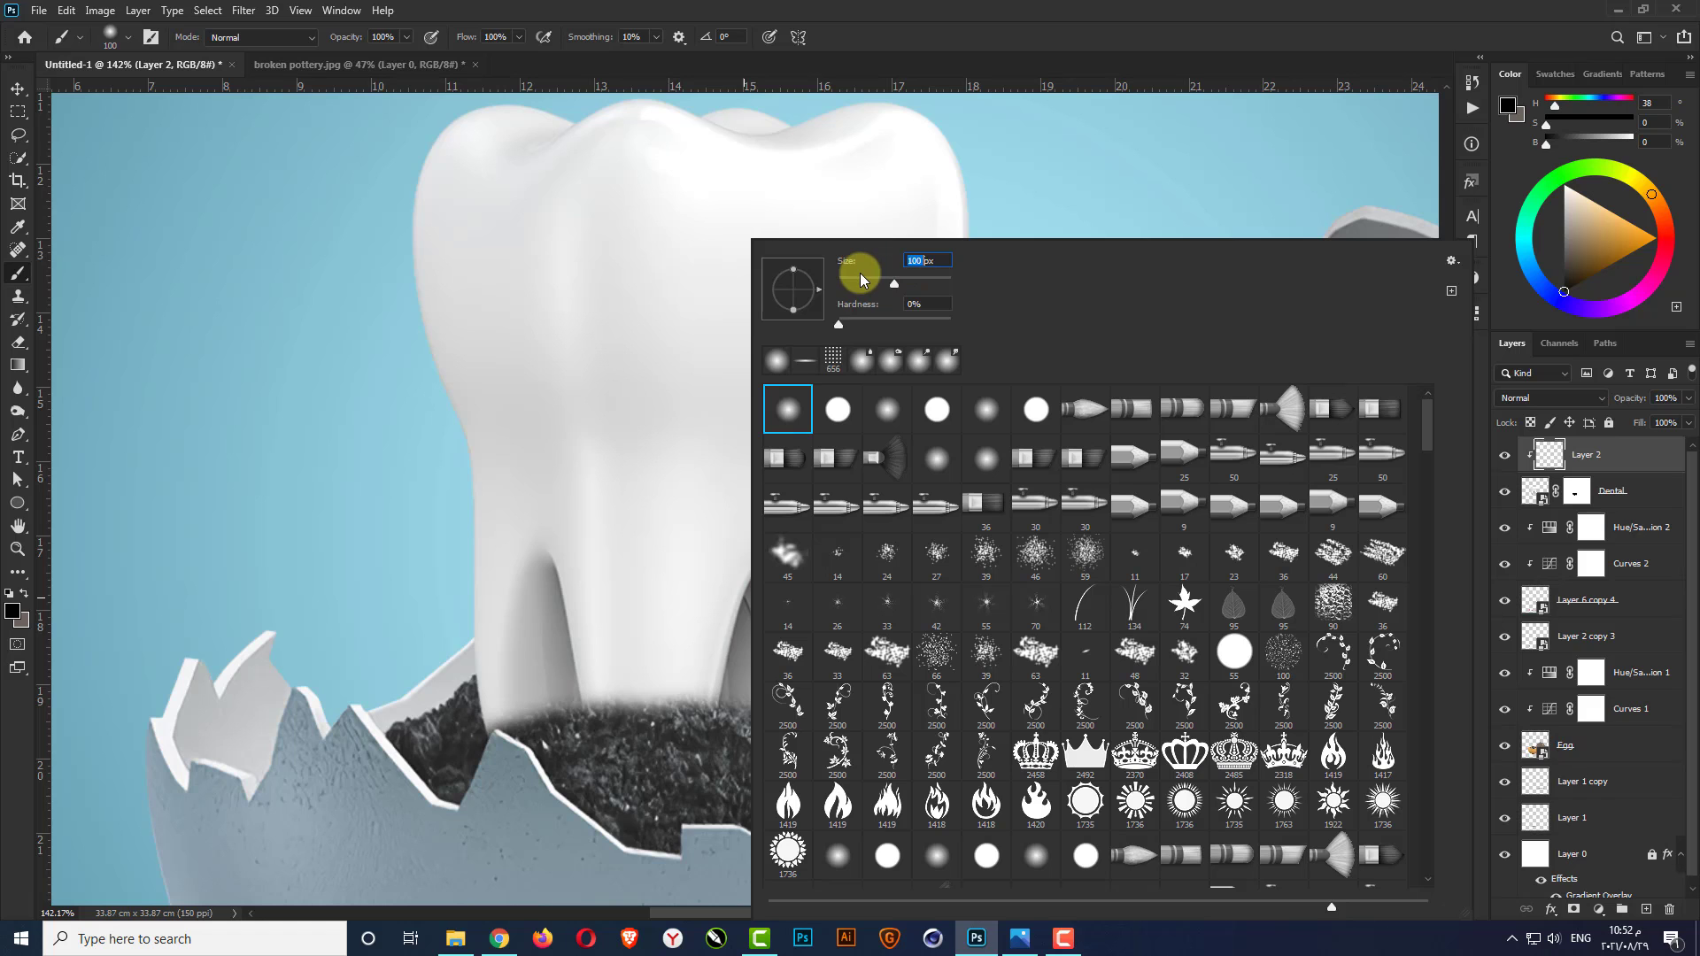
text(300)
key(Return)
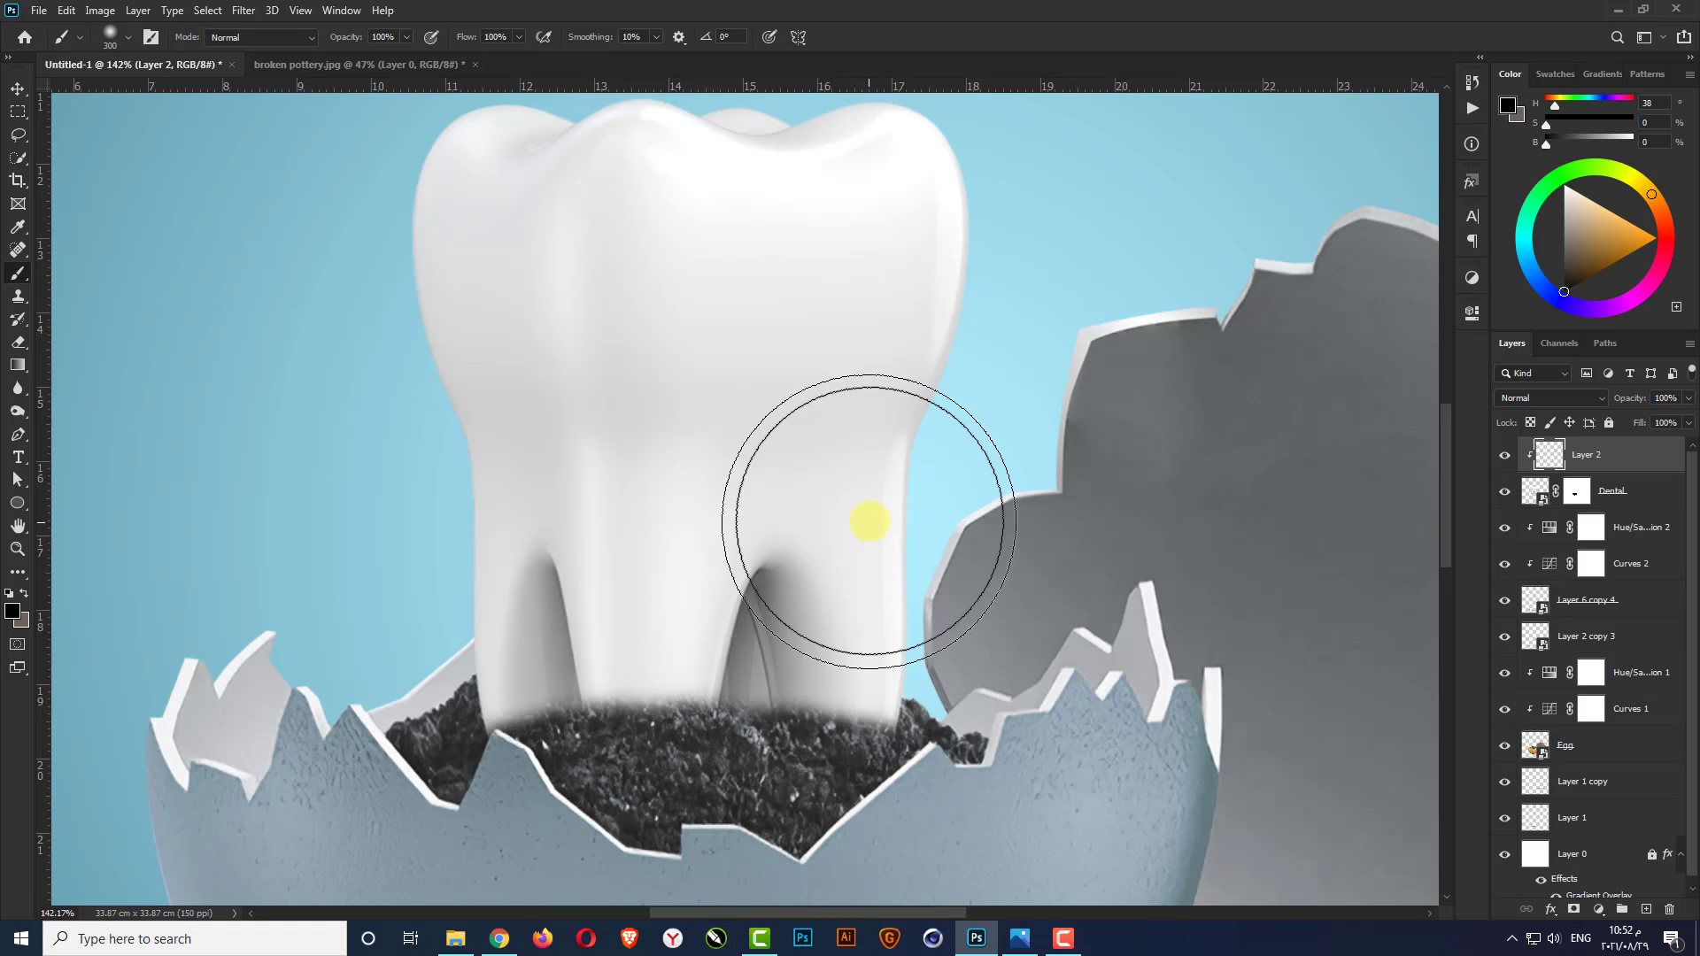
scroll(873, 493, down, 2)
scroll(815, 747, up, 1)
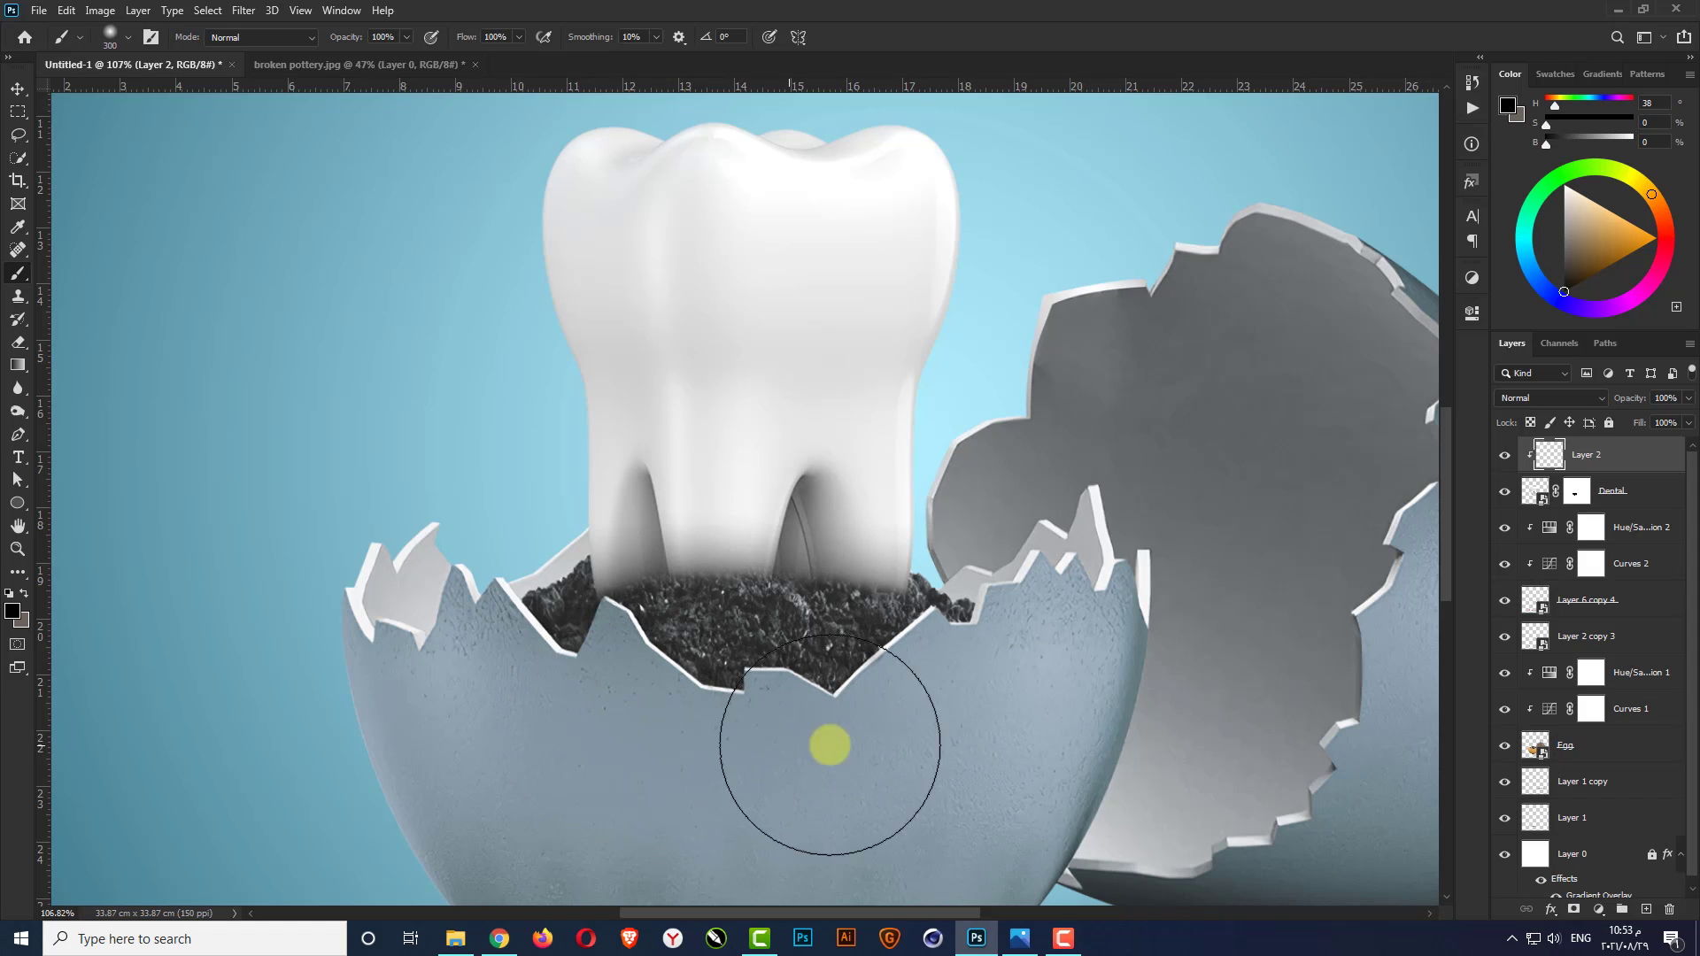
drag(994, 736, 734, 766)
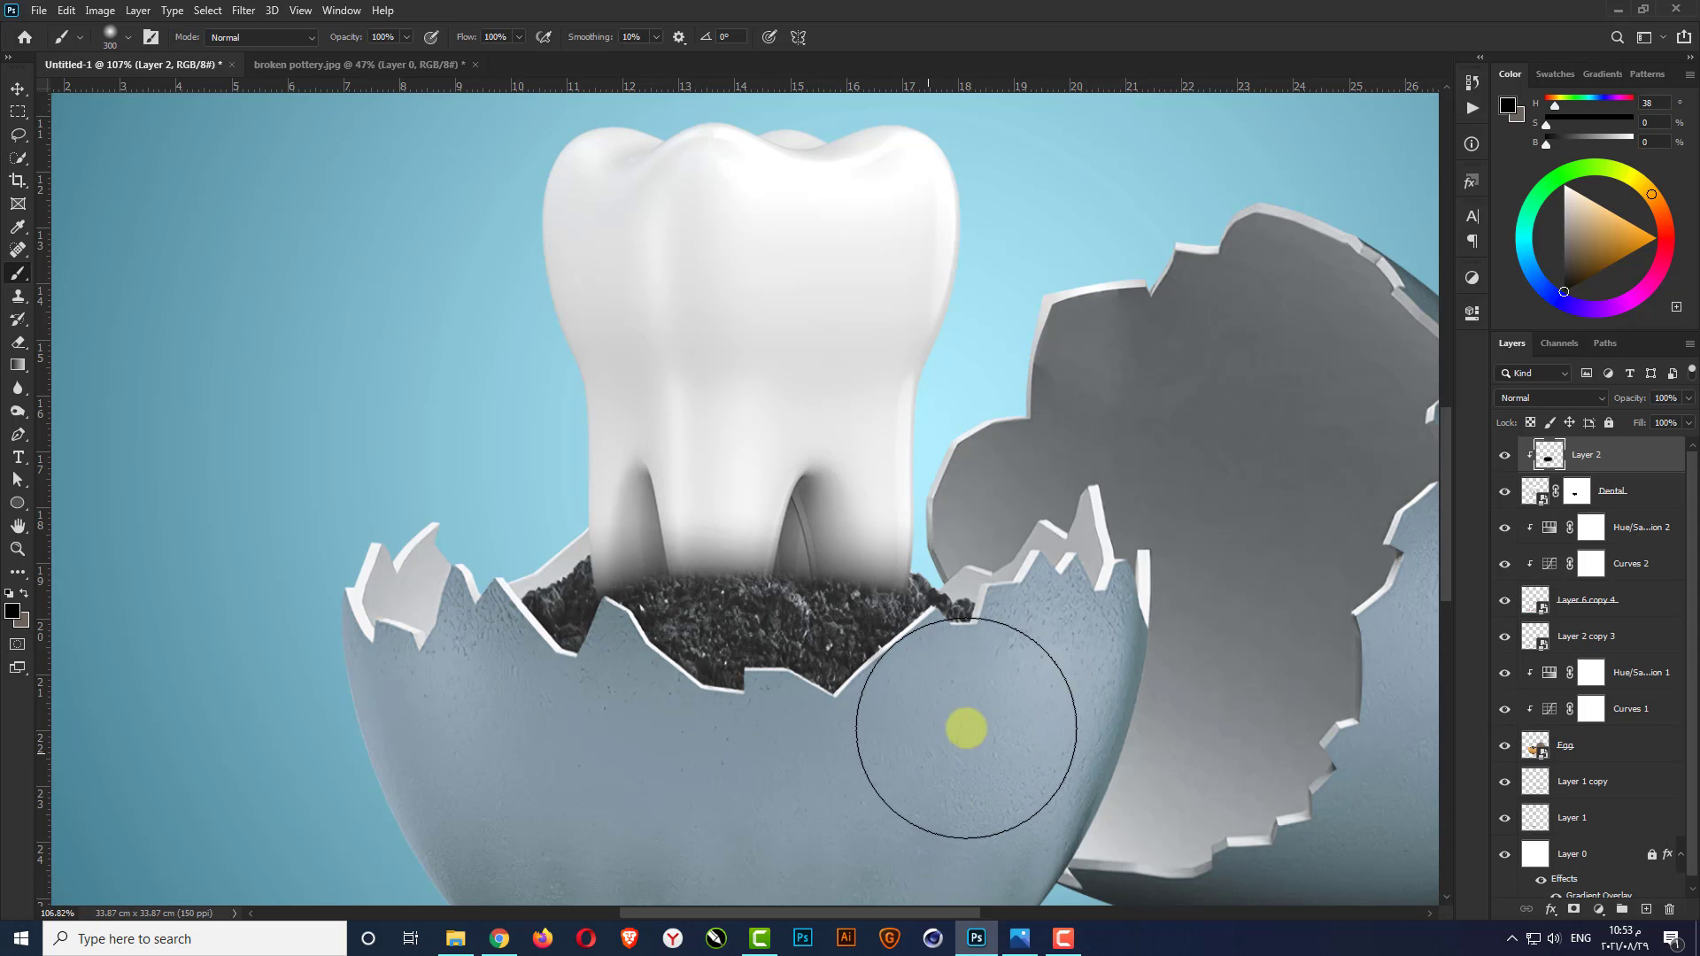
scroll(653, 744, down, 4)
scroll(795, 726, down, 2)
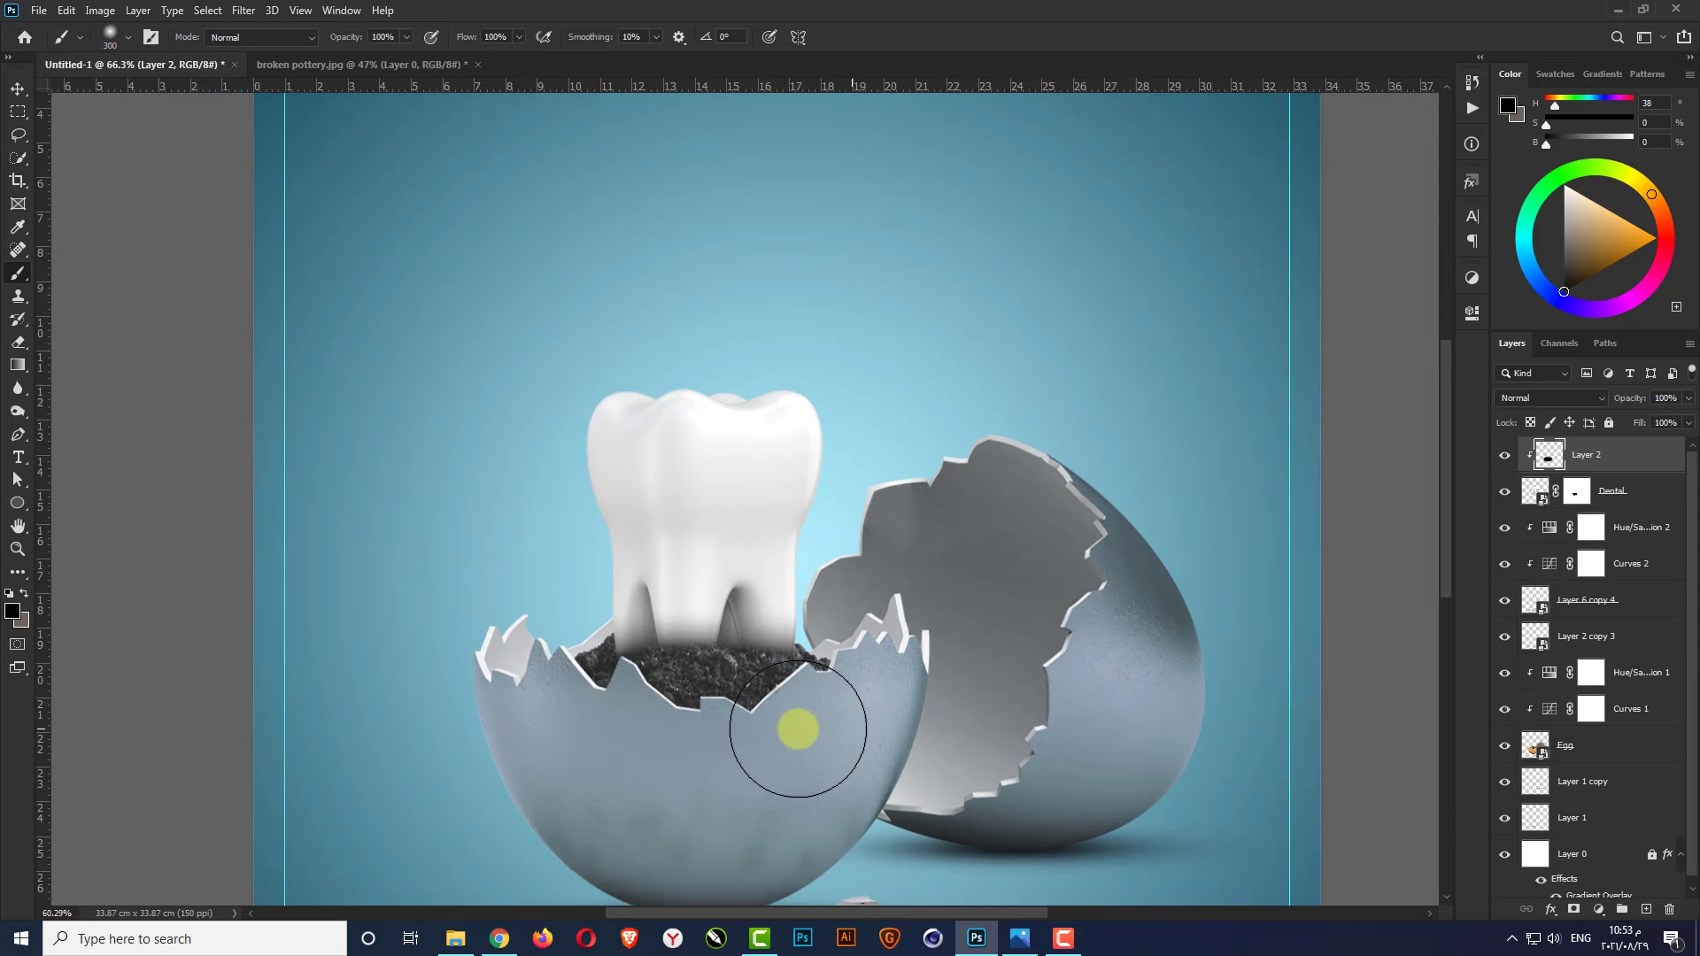
key(v)
scroll(719, 682, down, 1)
scroll(728, 680, down, 1)
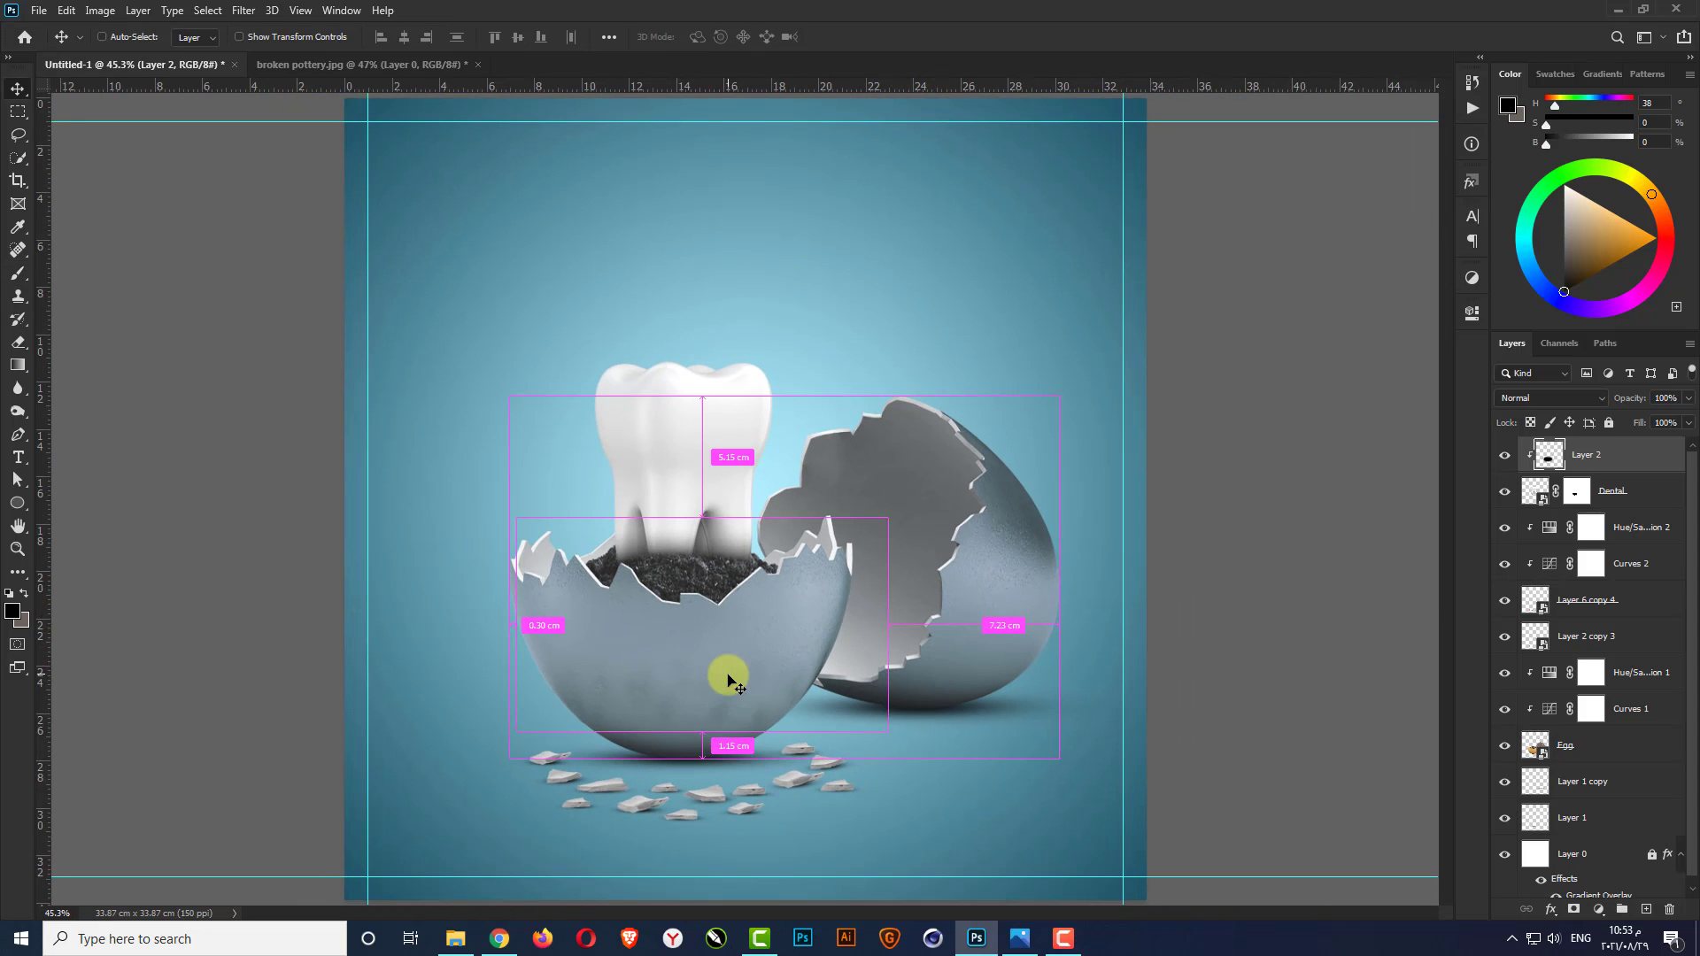
ctrl+click(1244, 629)
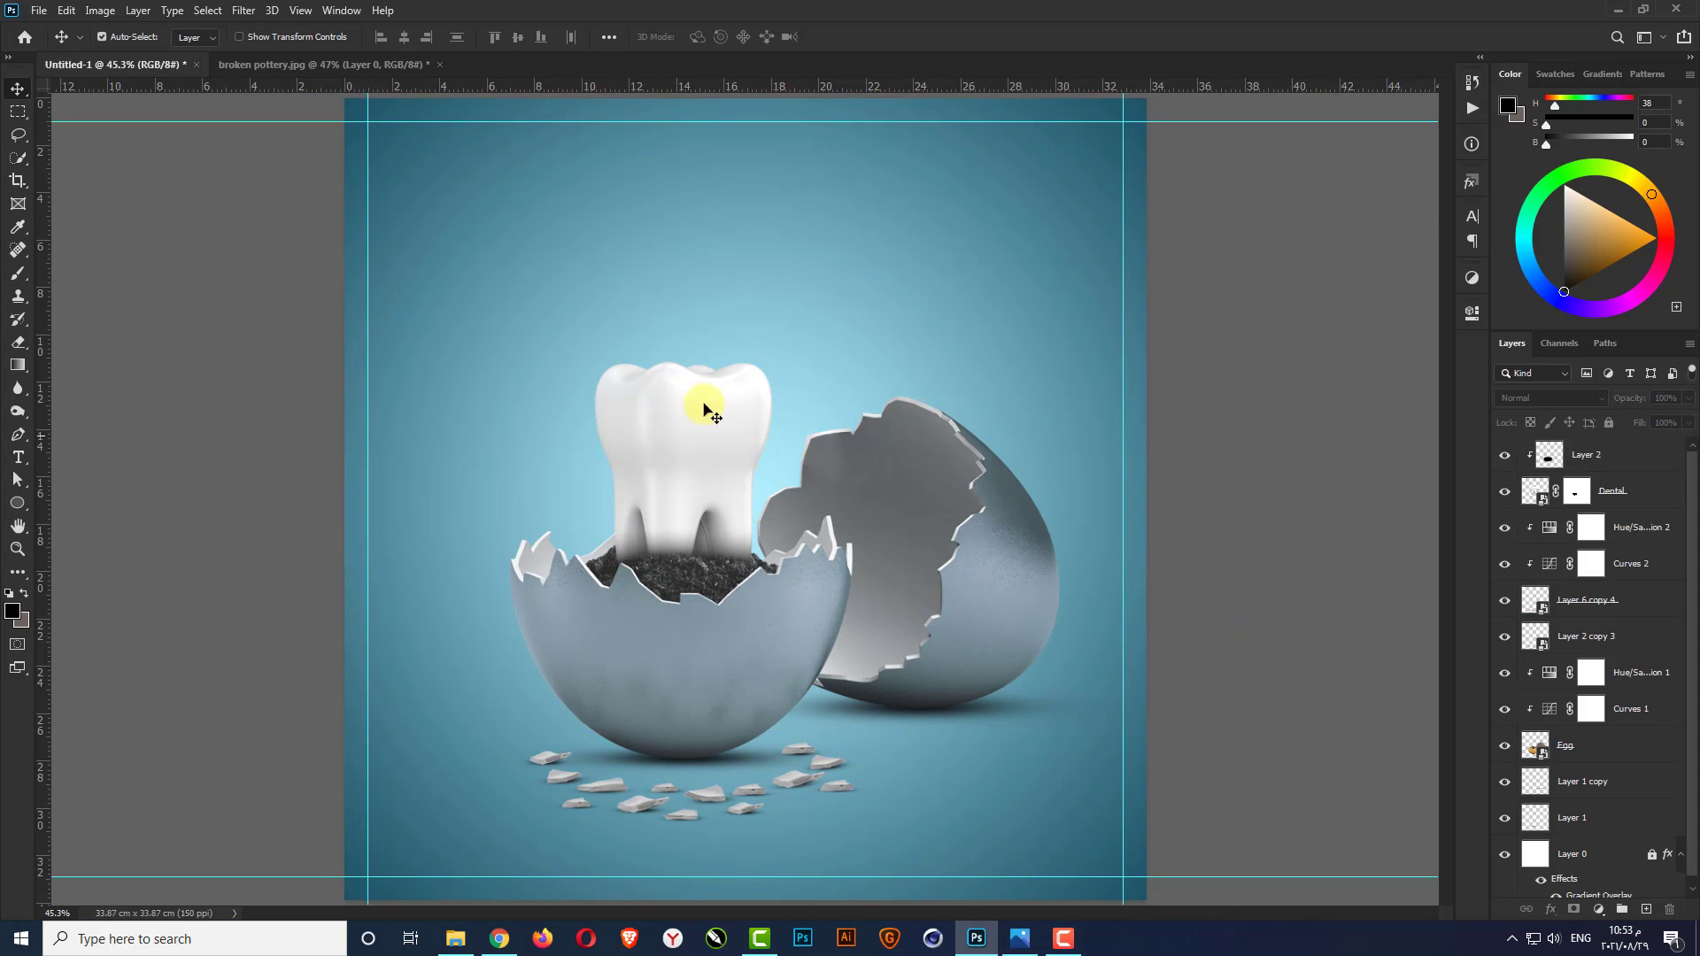
Open the Camera Raw Filter on the Dental layer and set Temperature to -16 and Tint to +11
scroll(705, 410, up, 4)
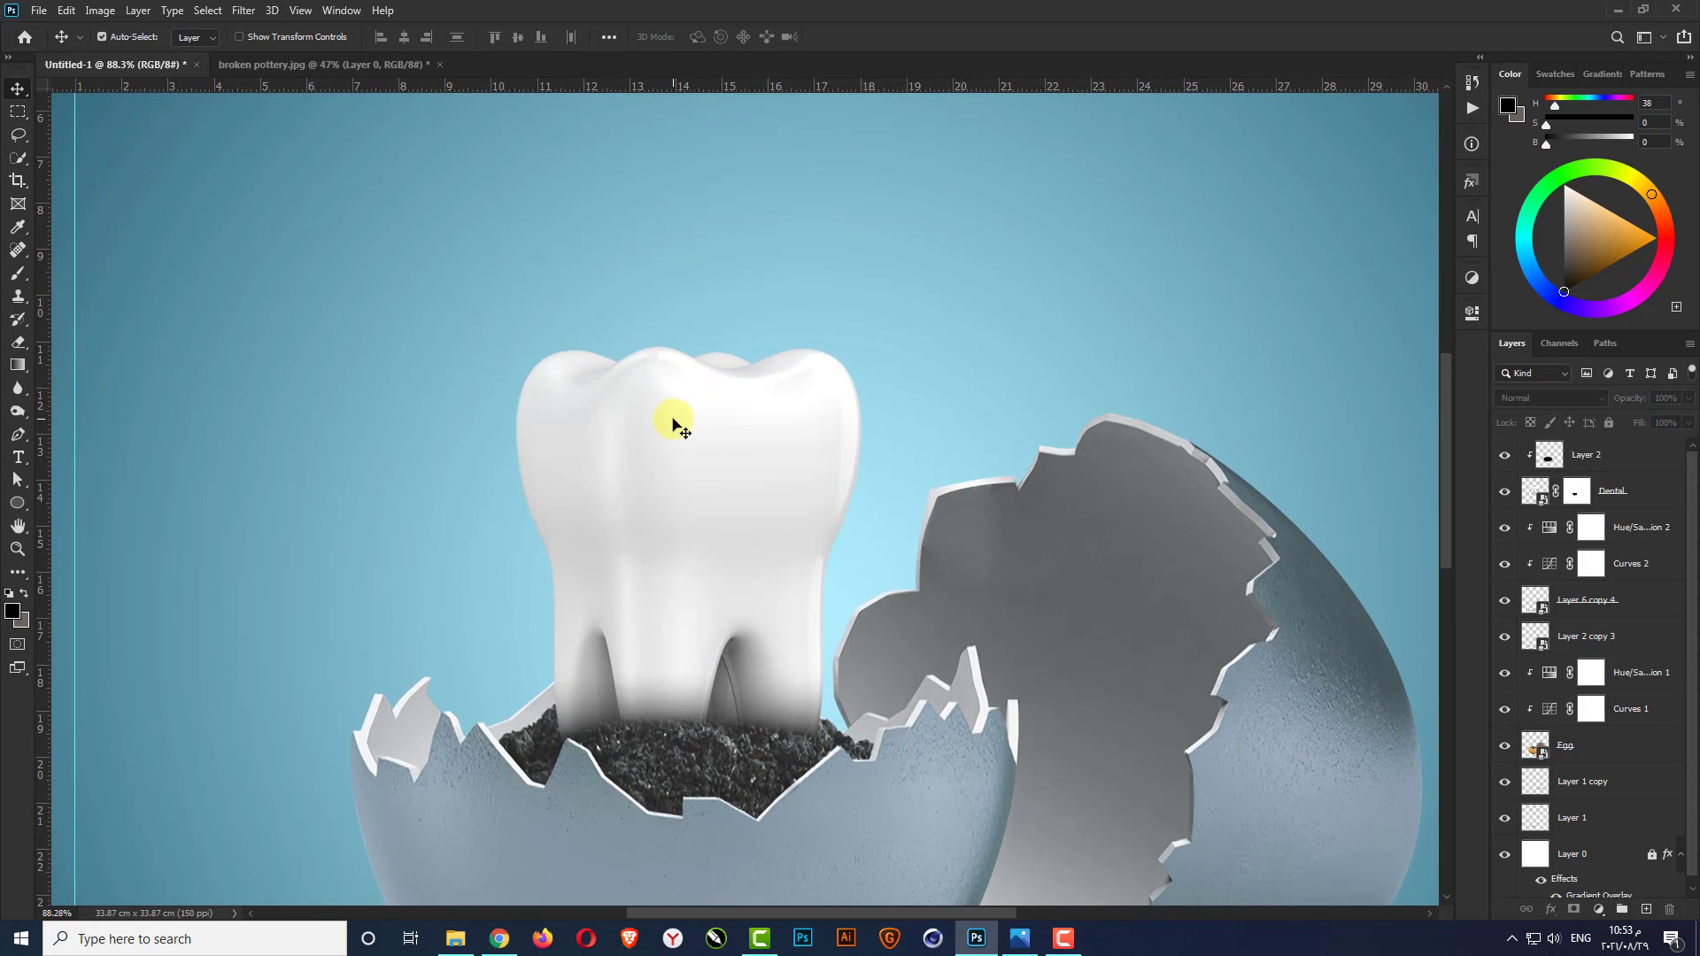
click(675, 425)
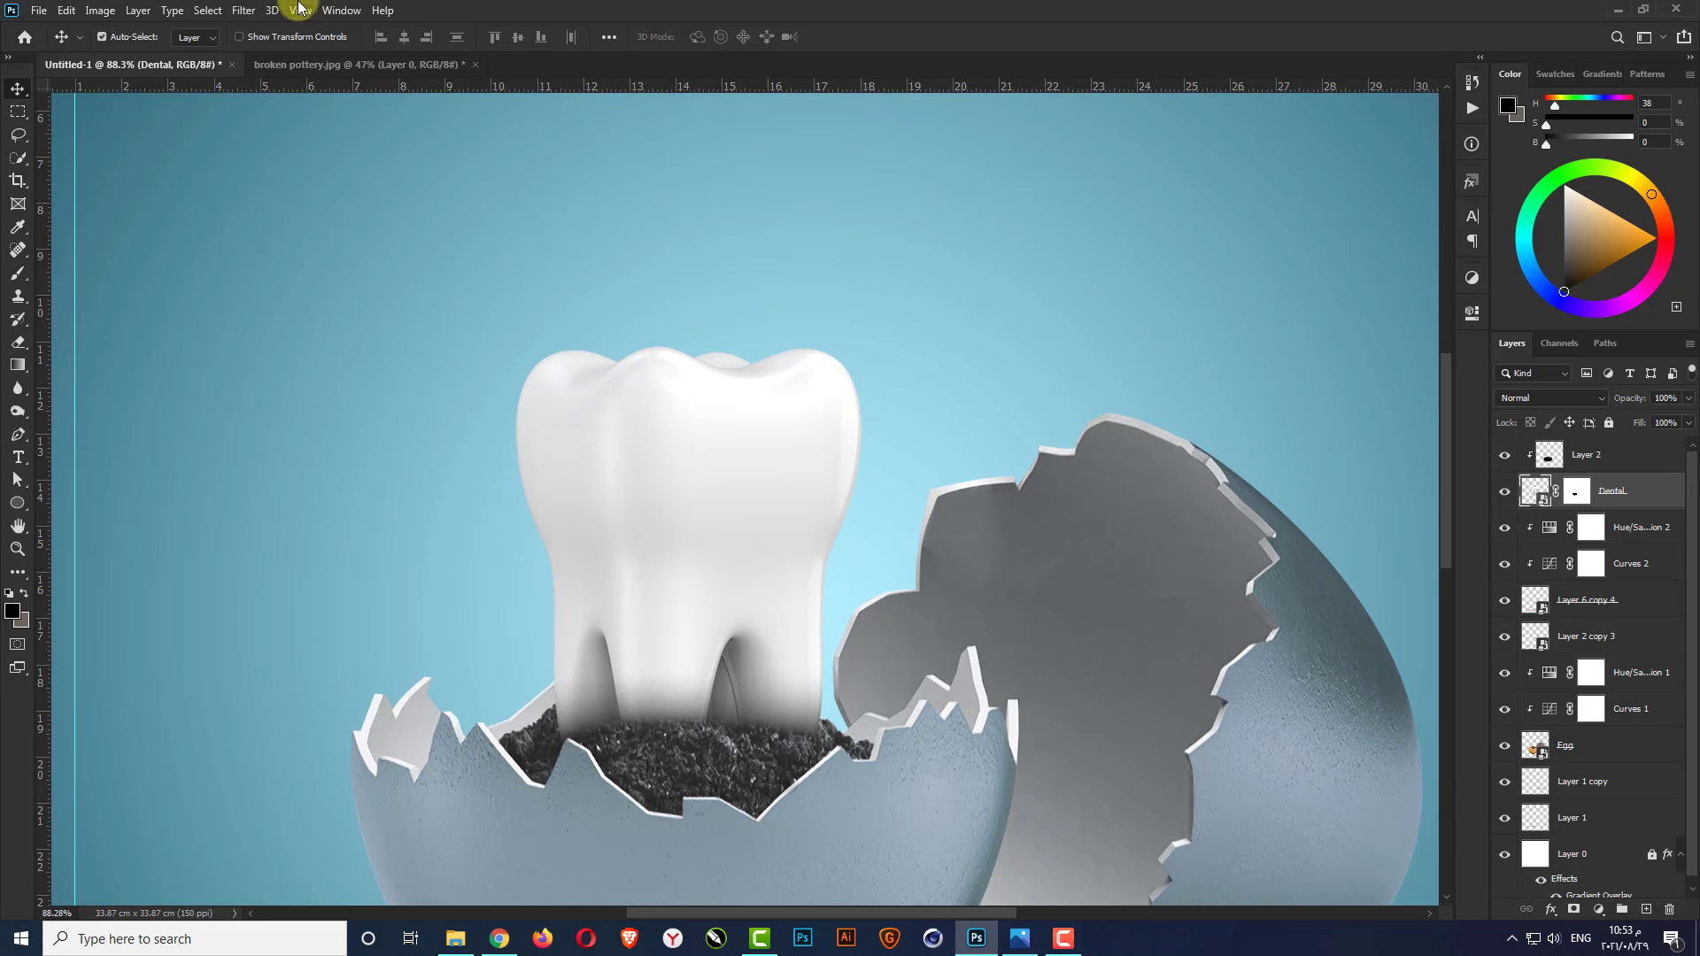
click(243, 10)
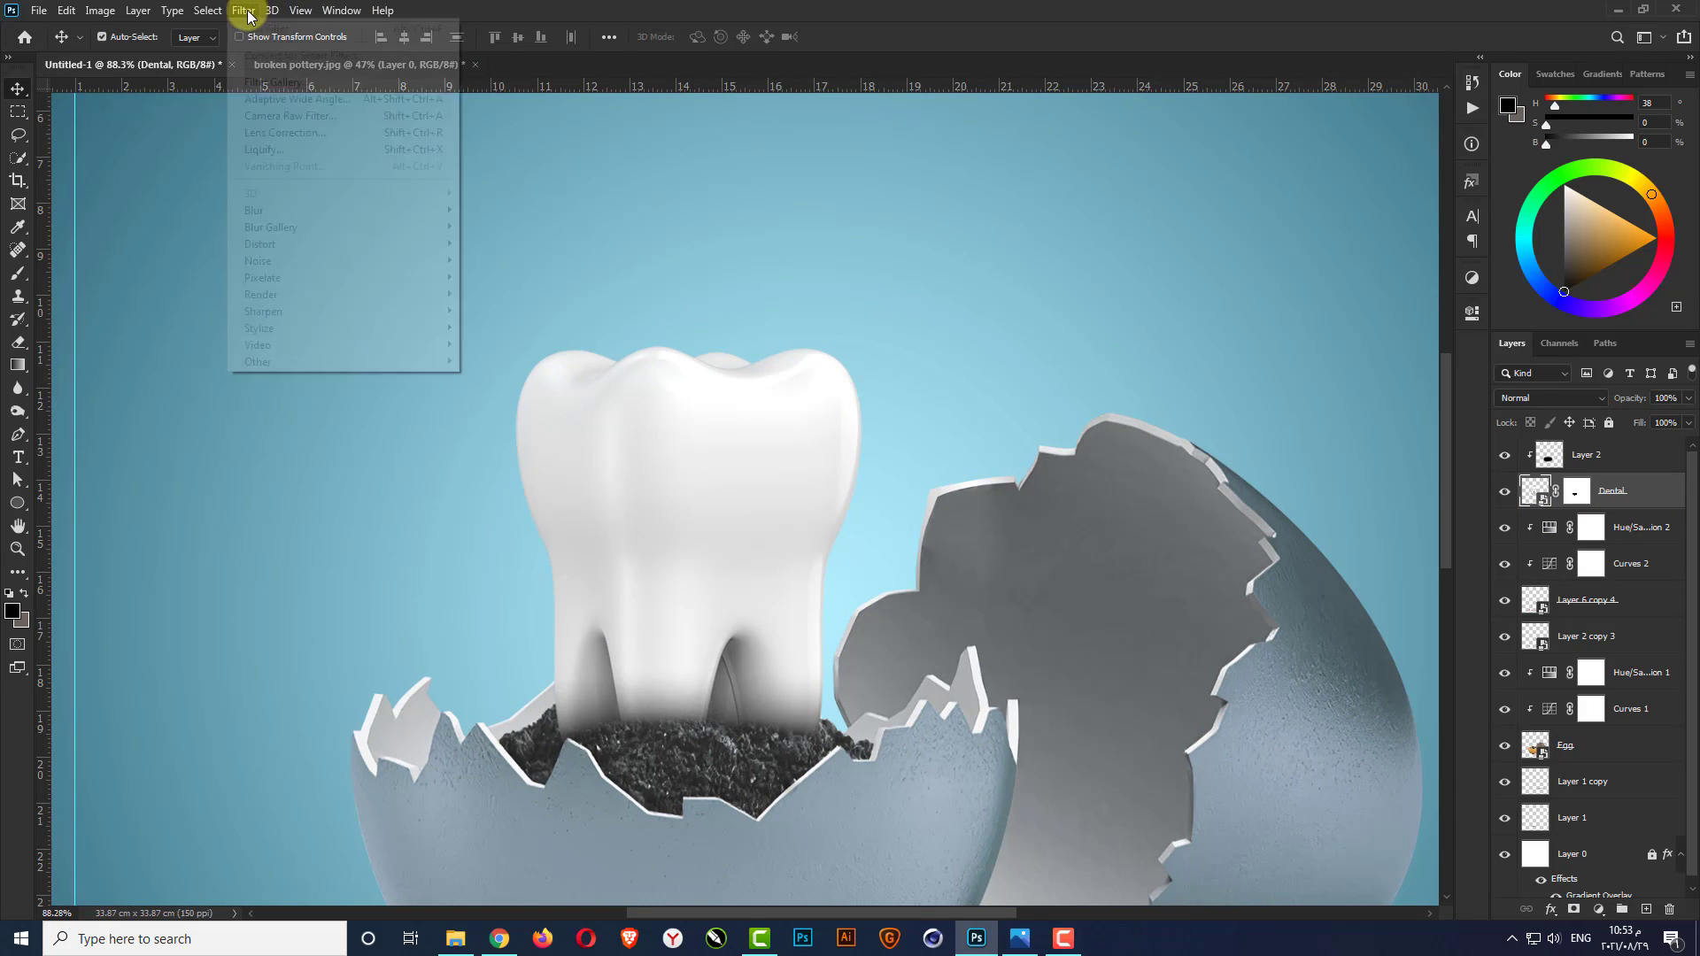
click(321, 115)
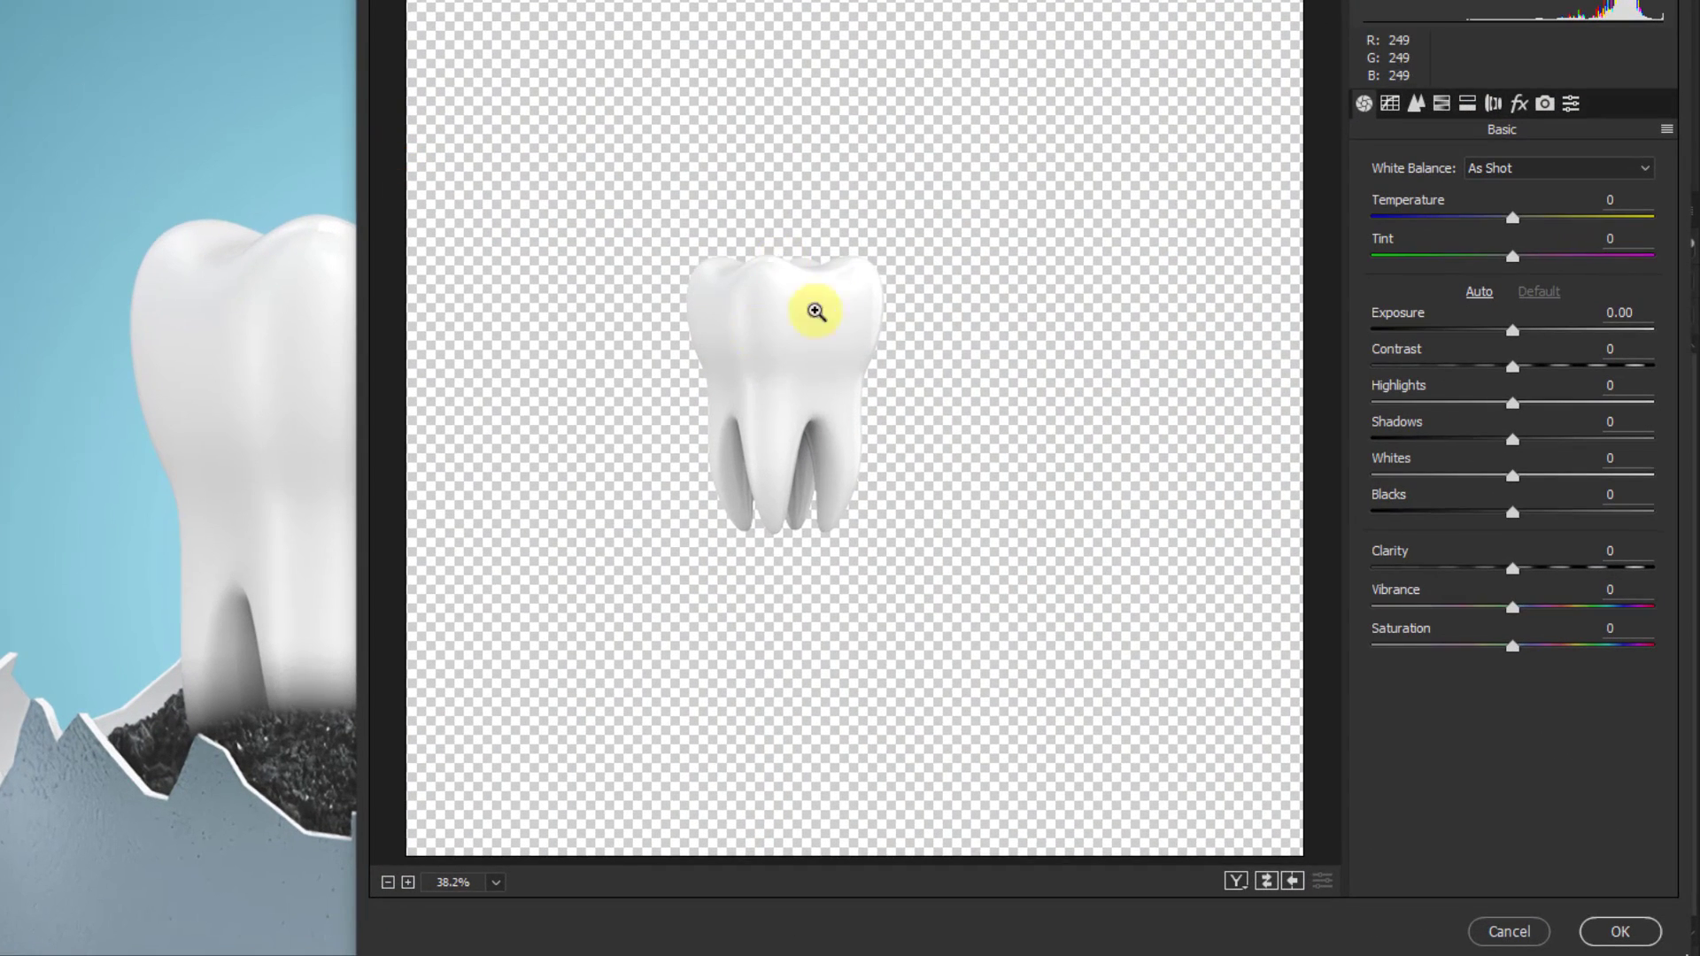
drag(993, 426, 1070, 435)
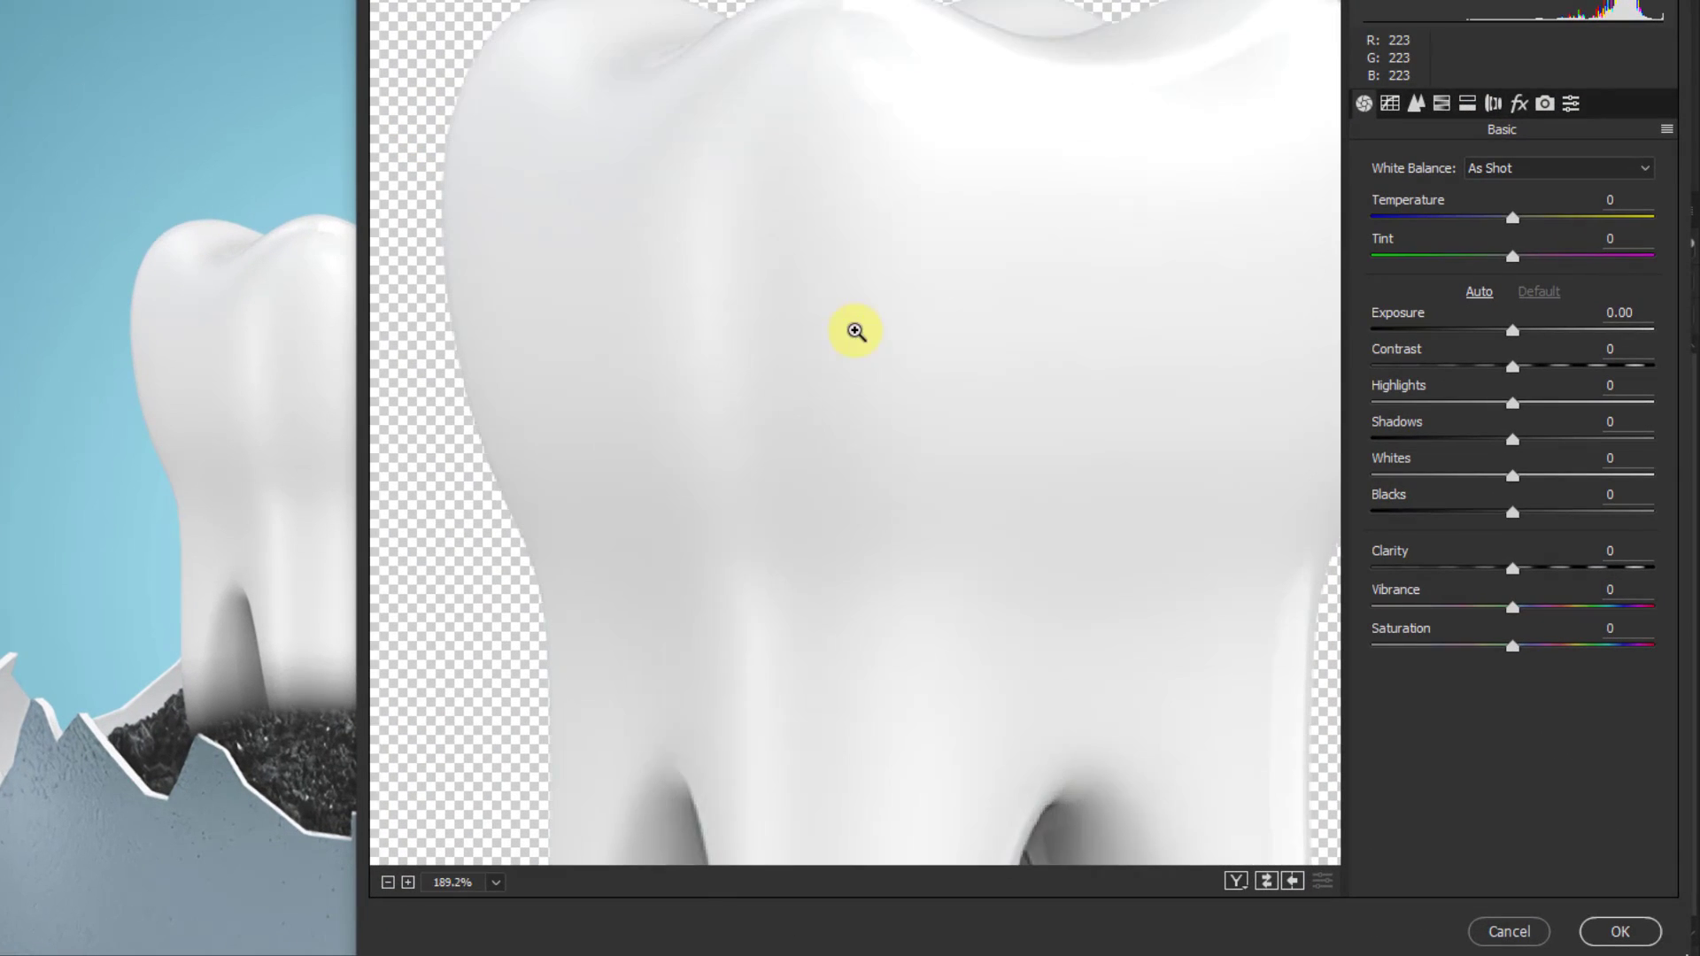
scroll(863, 367, down, 5)
scroll(951, 428, up, 4)
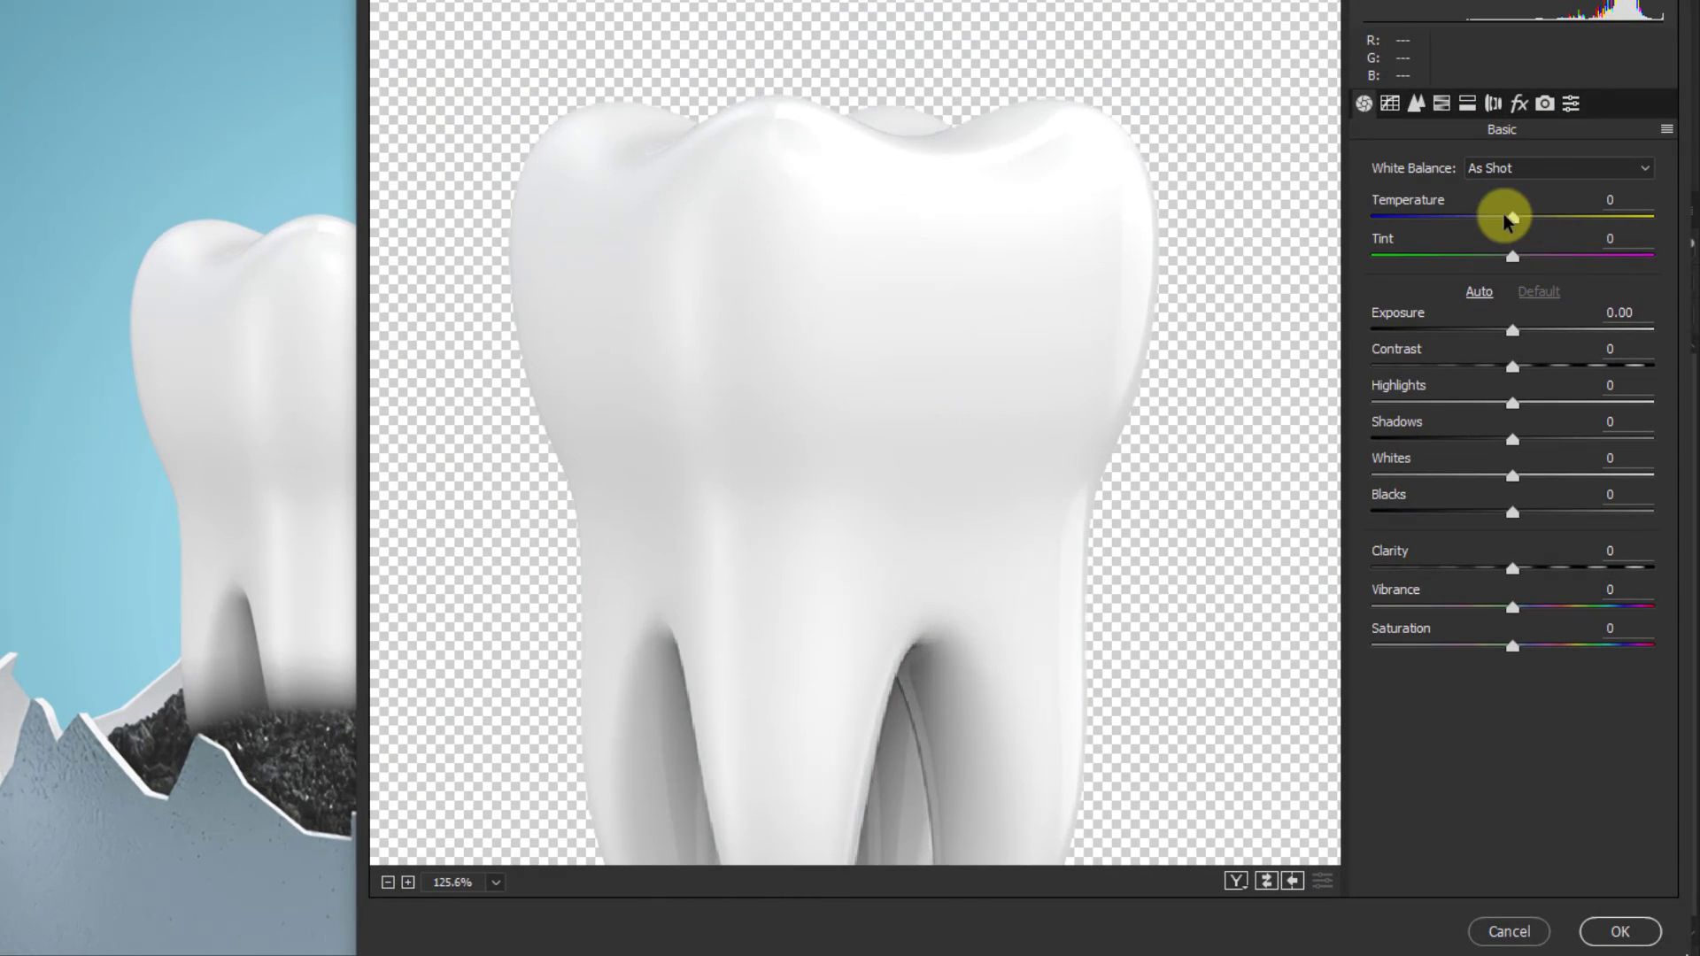
drag(1527, 220, 1488, 221)
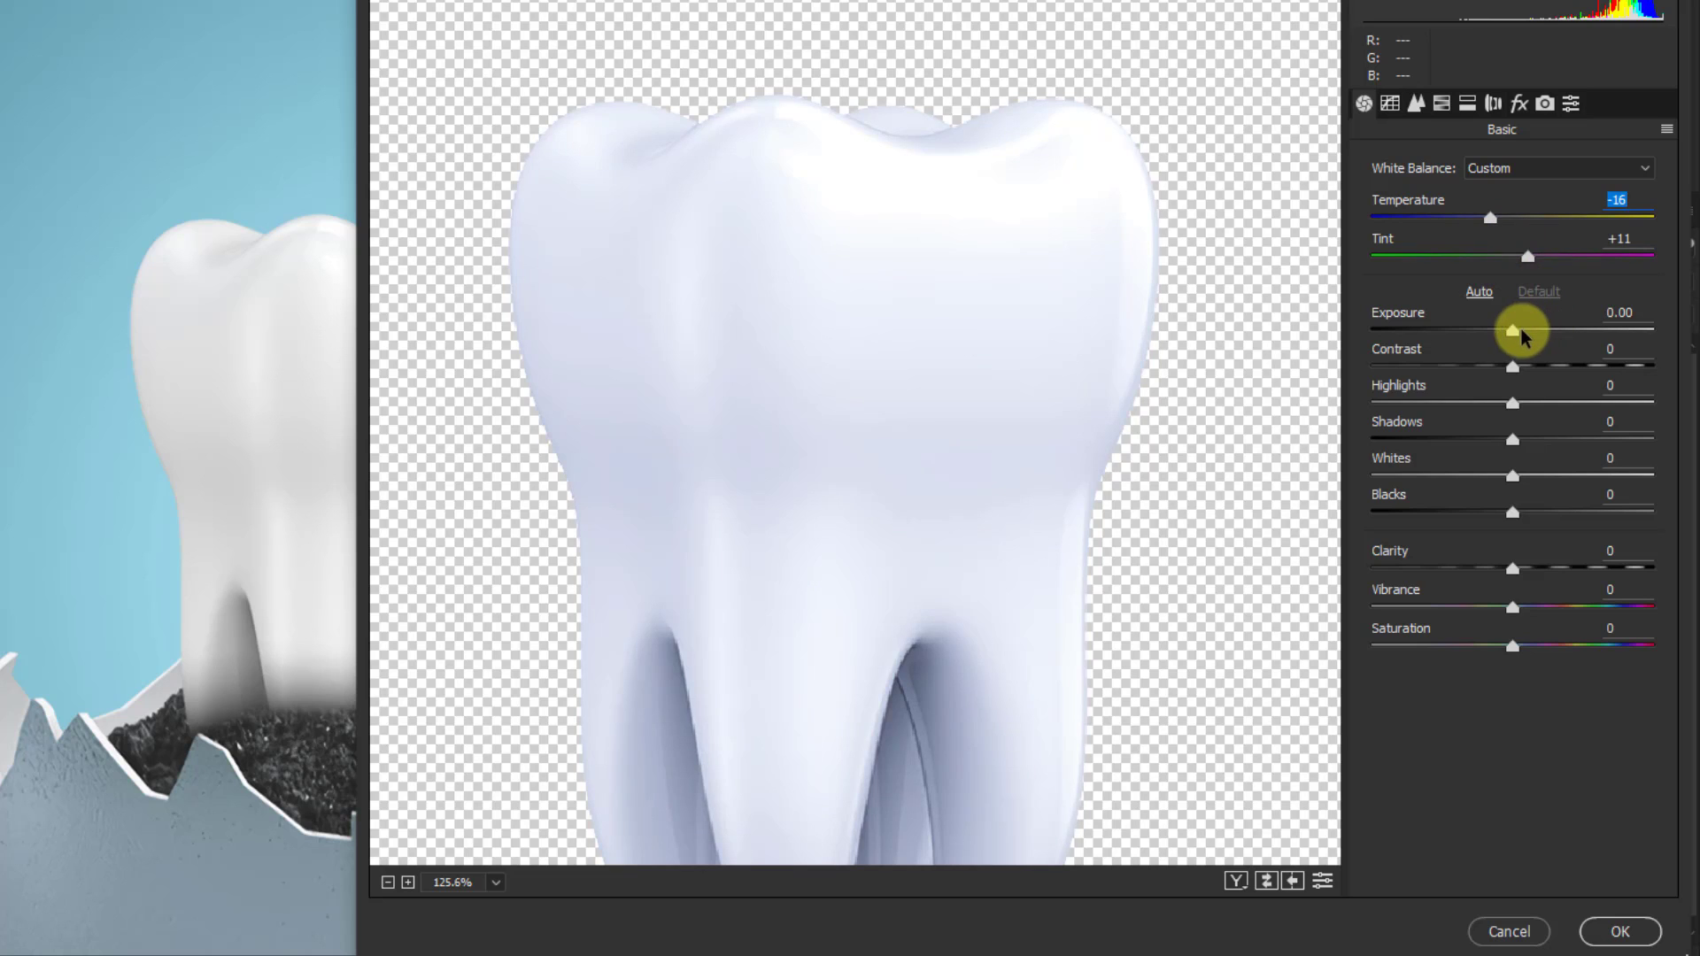
Set Exposure -0.30, Contrast +16, Highlights -13, Shadows -12, Whites -10, Blacks +13, Clarity -18, Vibrance +12 and Saturation +6, and apply the filter
drag(1518, 331, 1520, 646)
click(1512, 513)
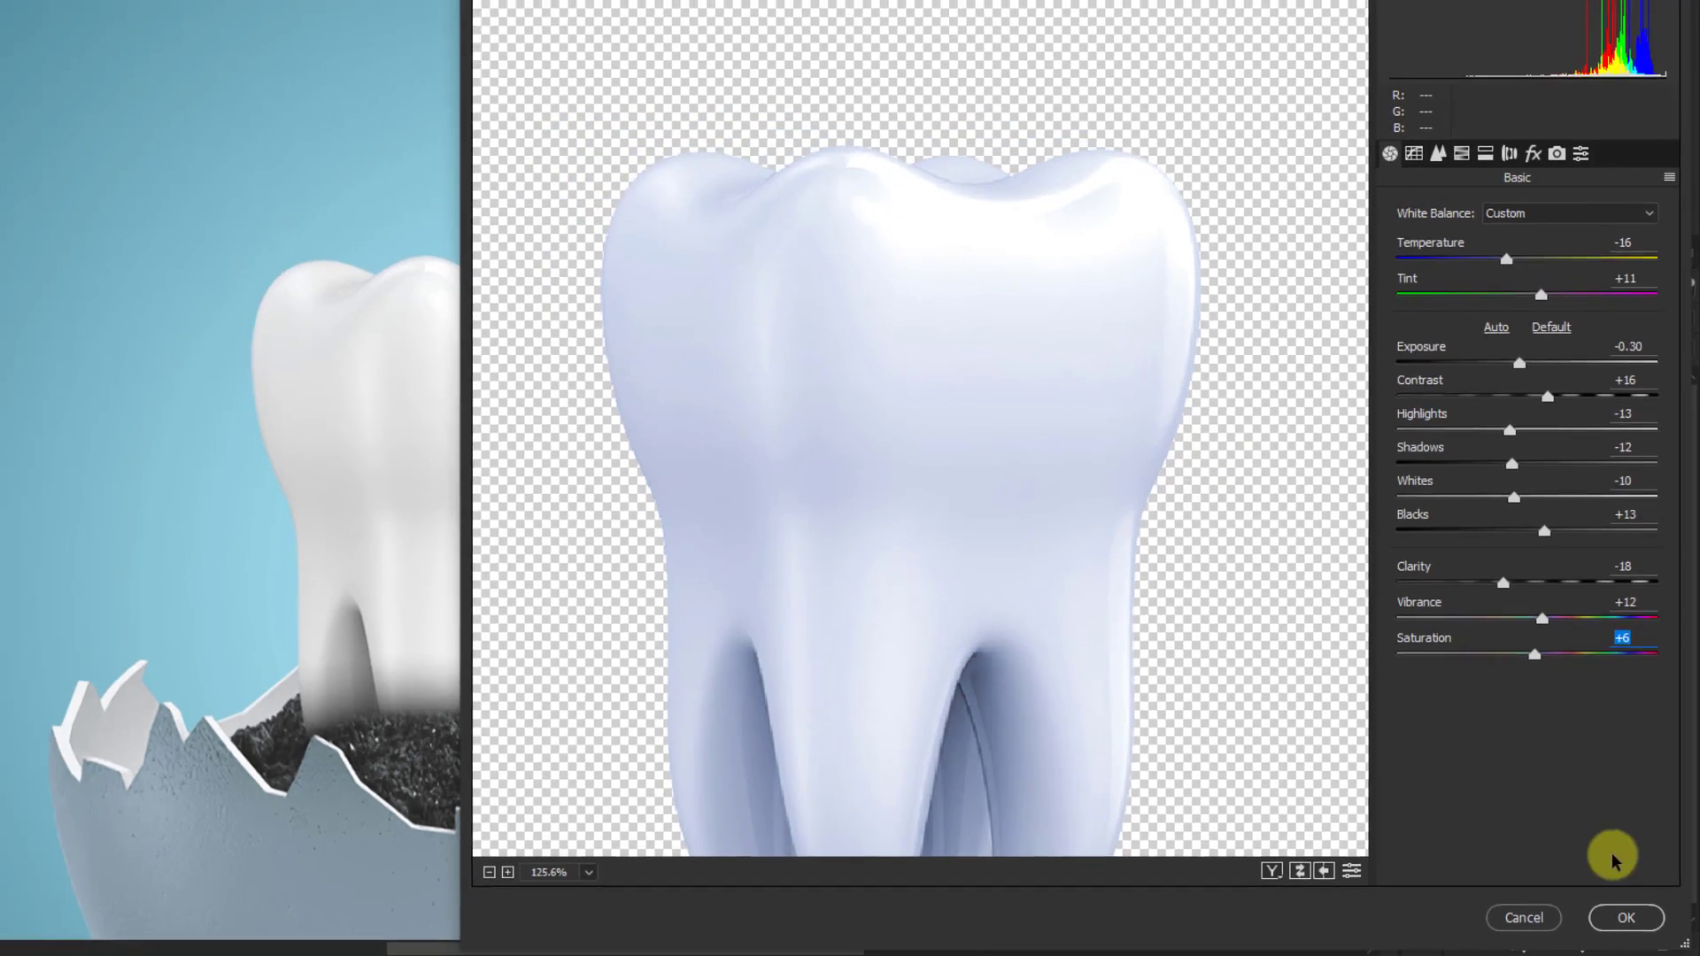
click(1621, 931)
scroll(653, 437, down, 2)
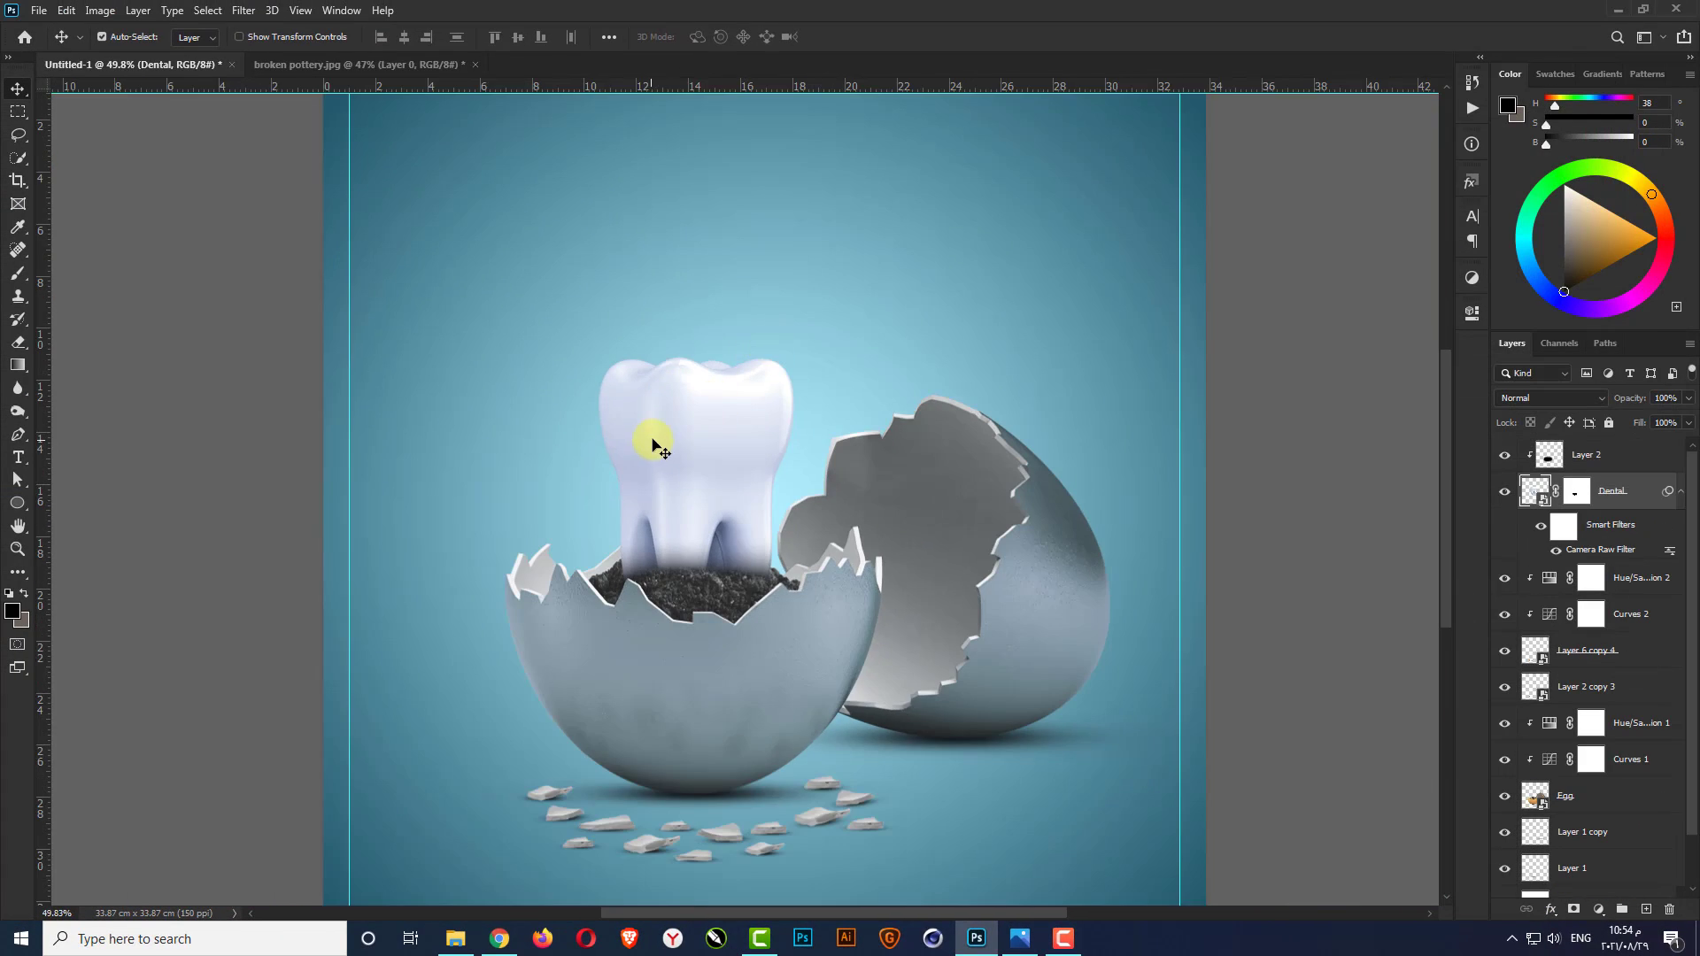
Add a Curves adjustment clipped to the Dental layer, darkening the tooth's shadows while holding its highlights with a second curve point
scroll(656, 436, up, 3)
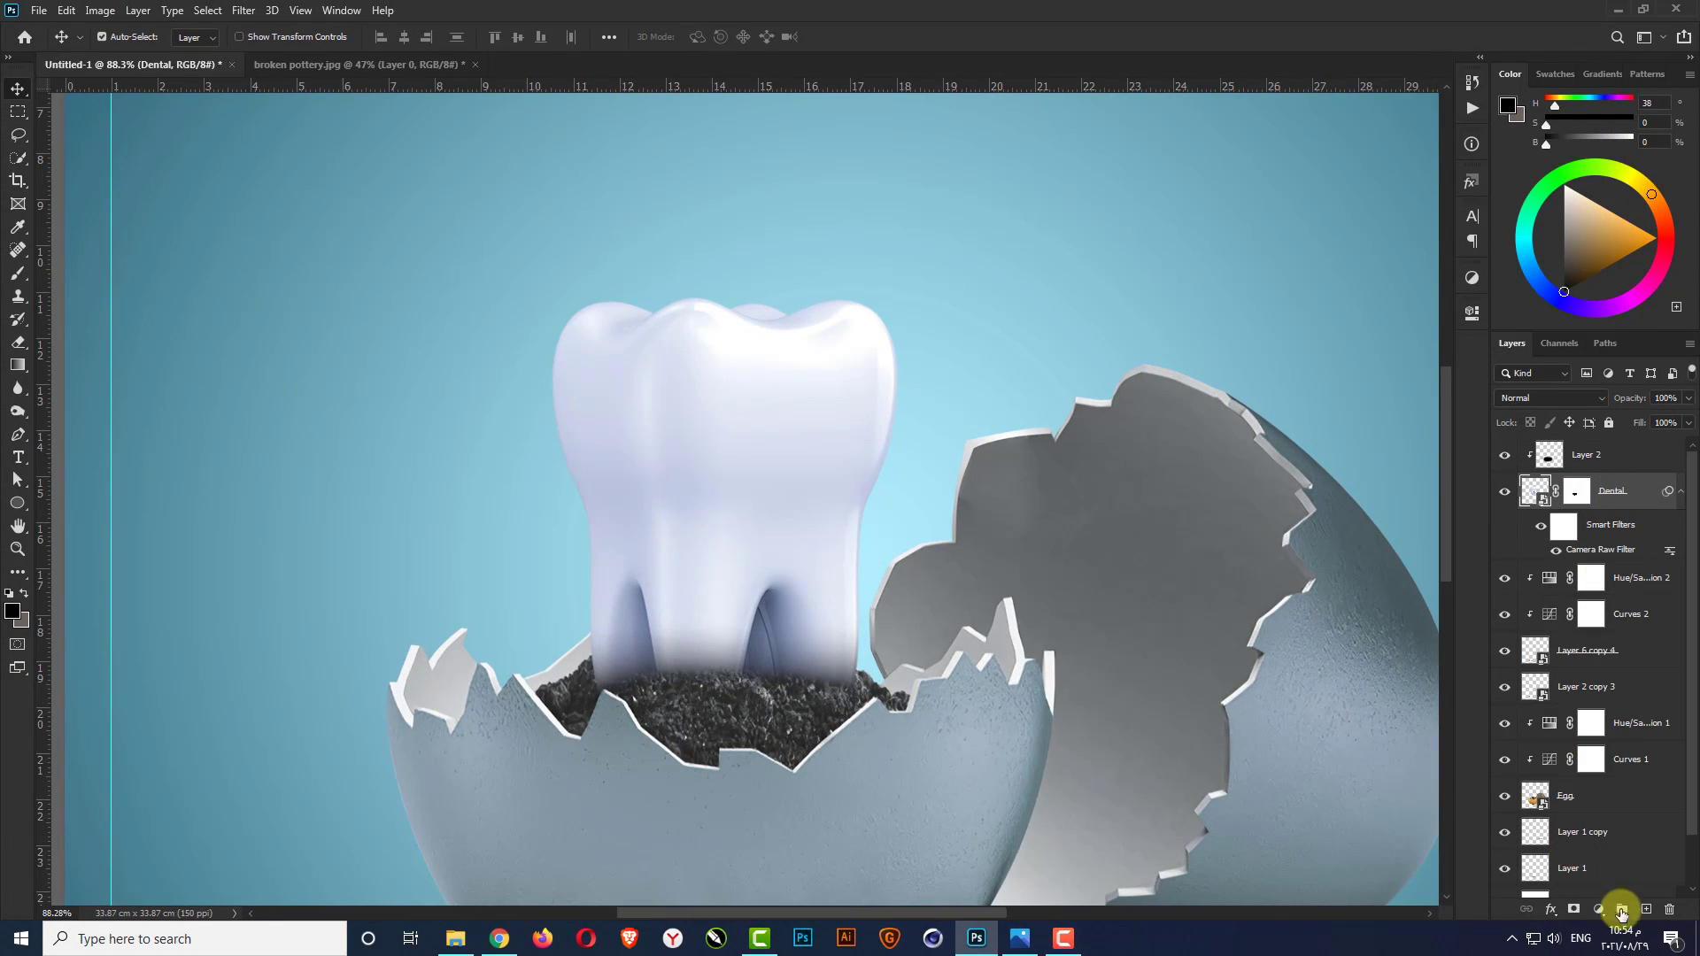
click(1600, 911)
click(1611, 695)
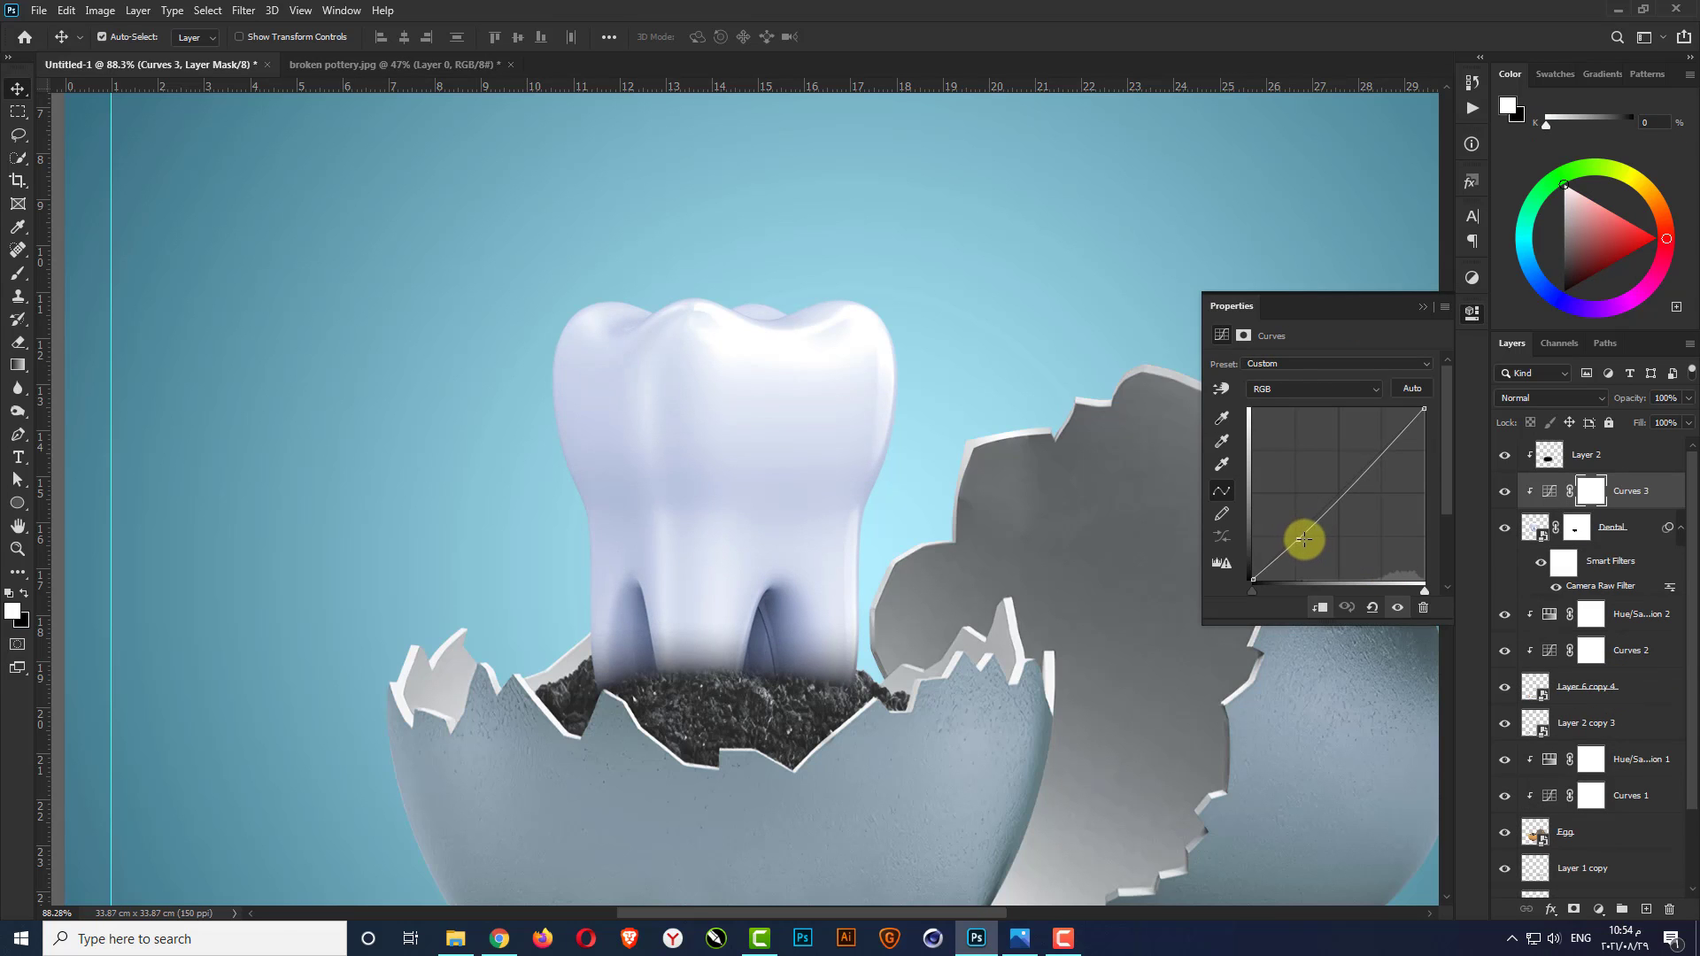
drag(1303, 538, 1309, 539)
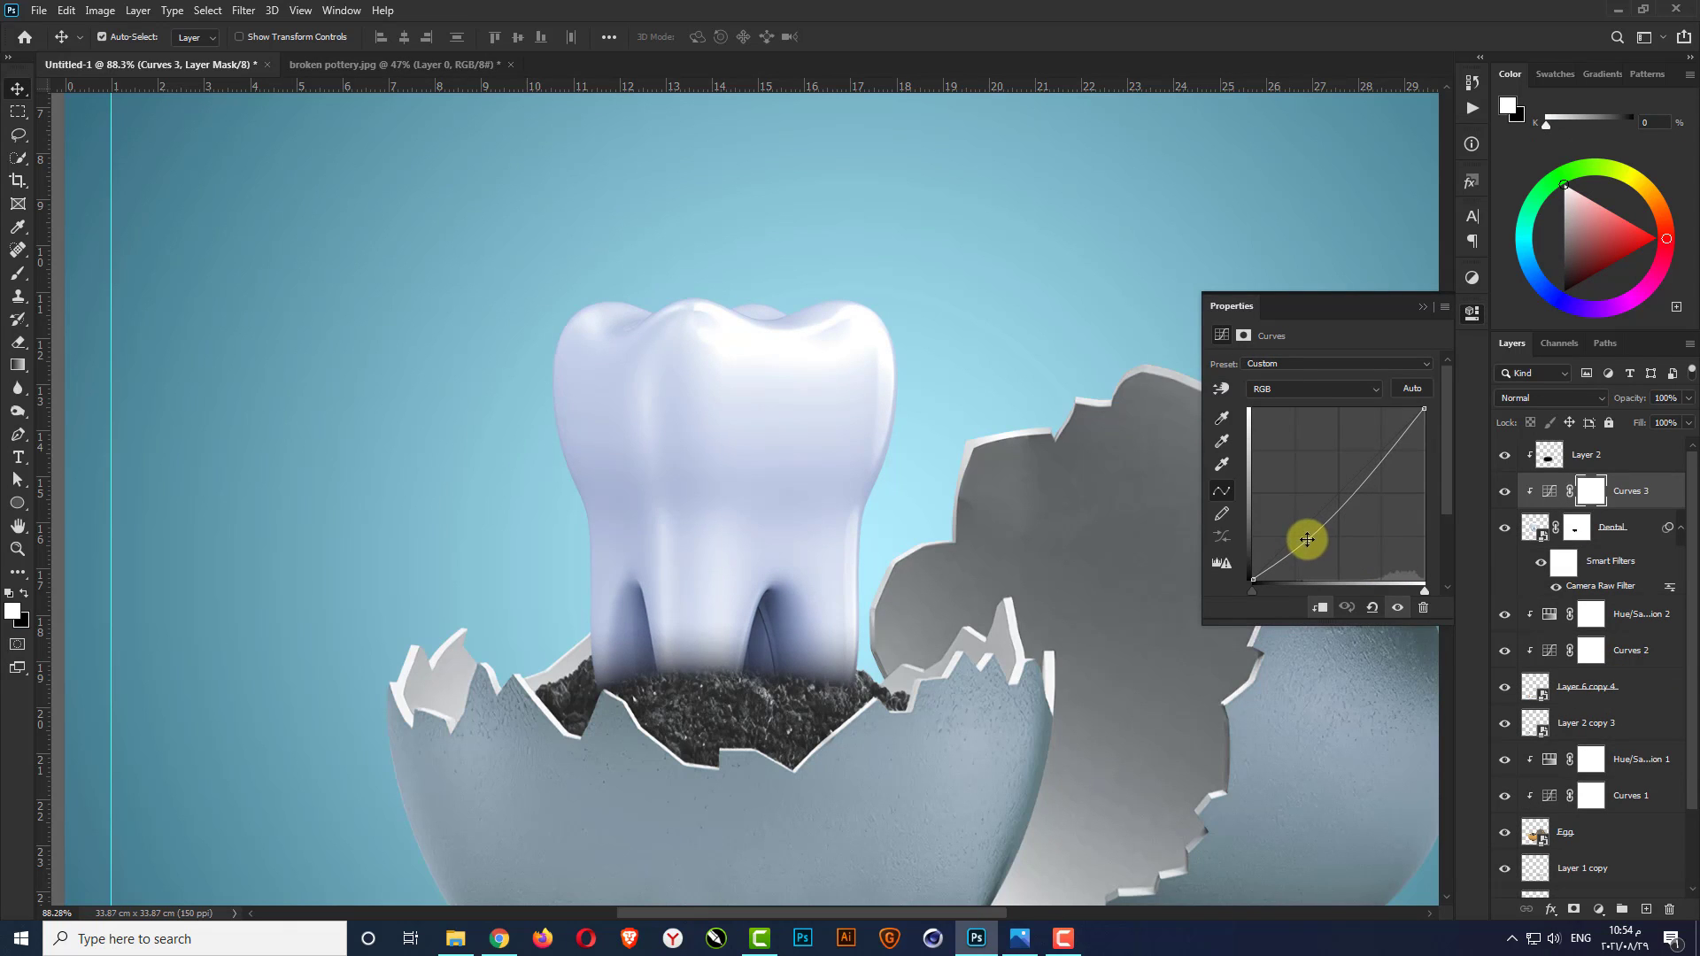
drag(1393, 448, 1387, 445)
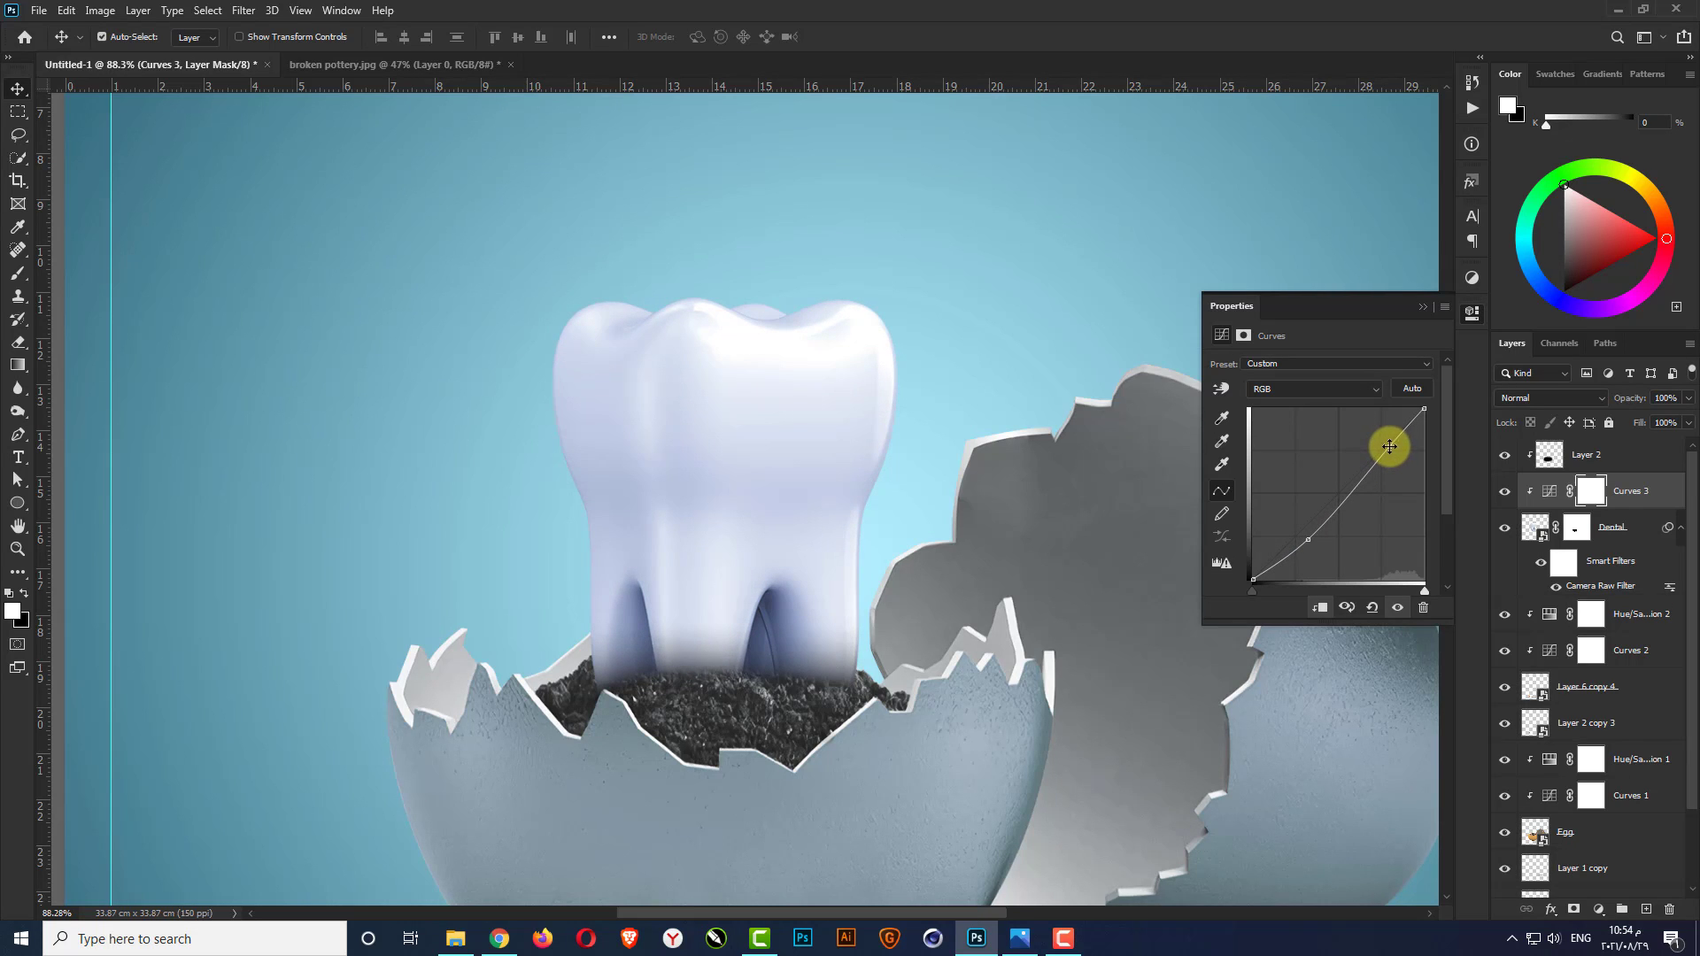
click(1425, 306)
key(ctrl+0)
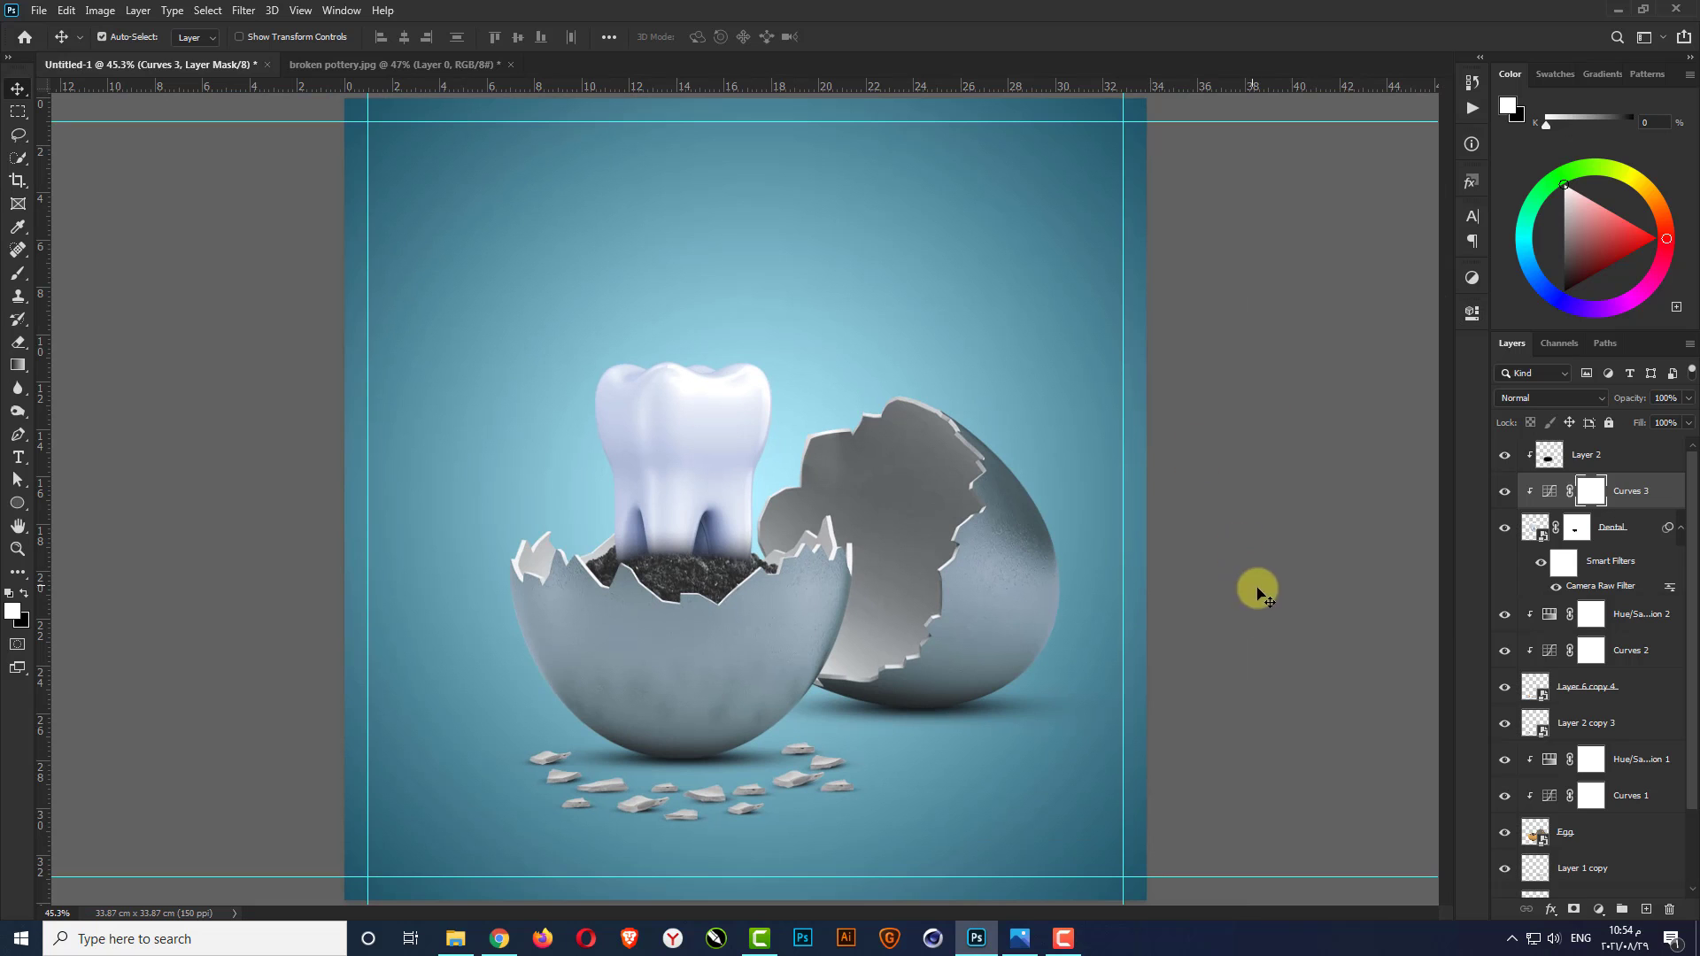
click(1284, 591)
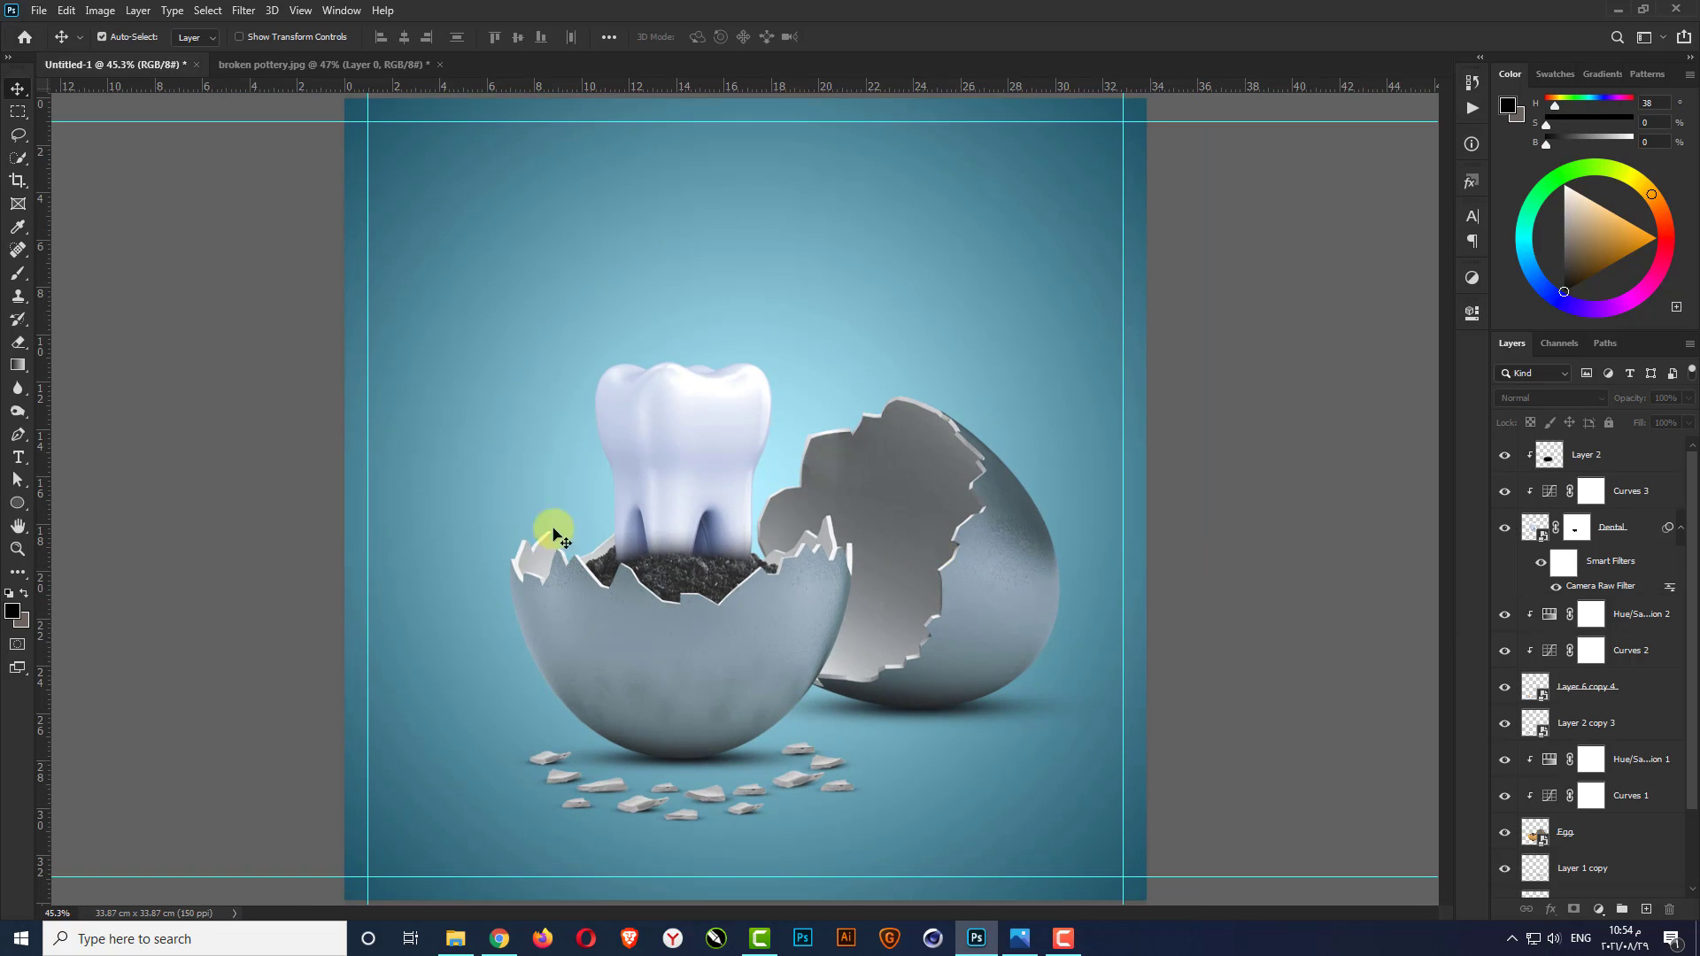
Add the white Arabic text "إزرعها" centred above the tooth in the bader_al markaz font at 50 pt
click(18, 456)
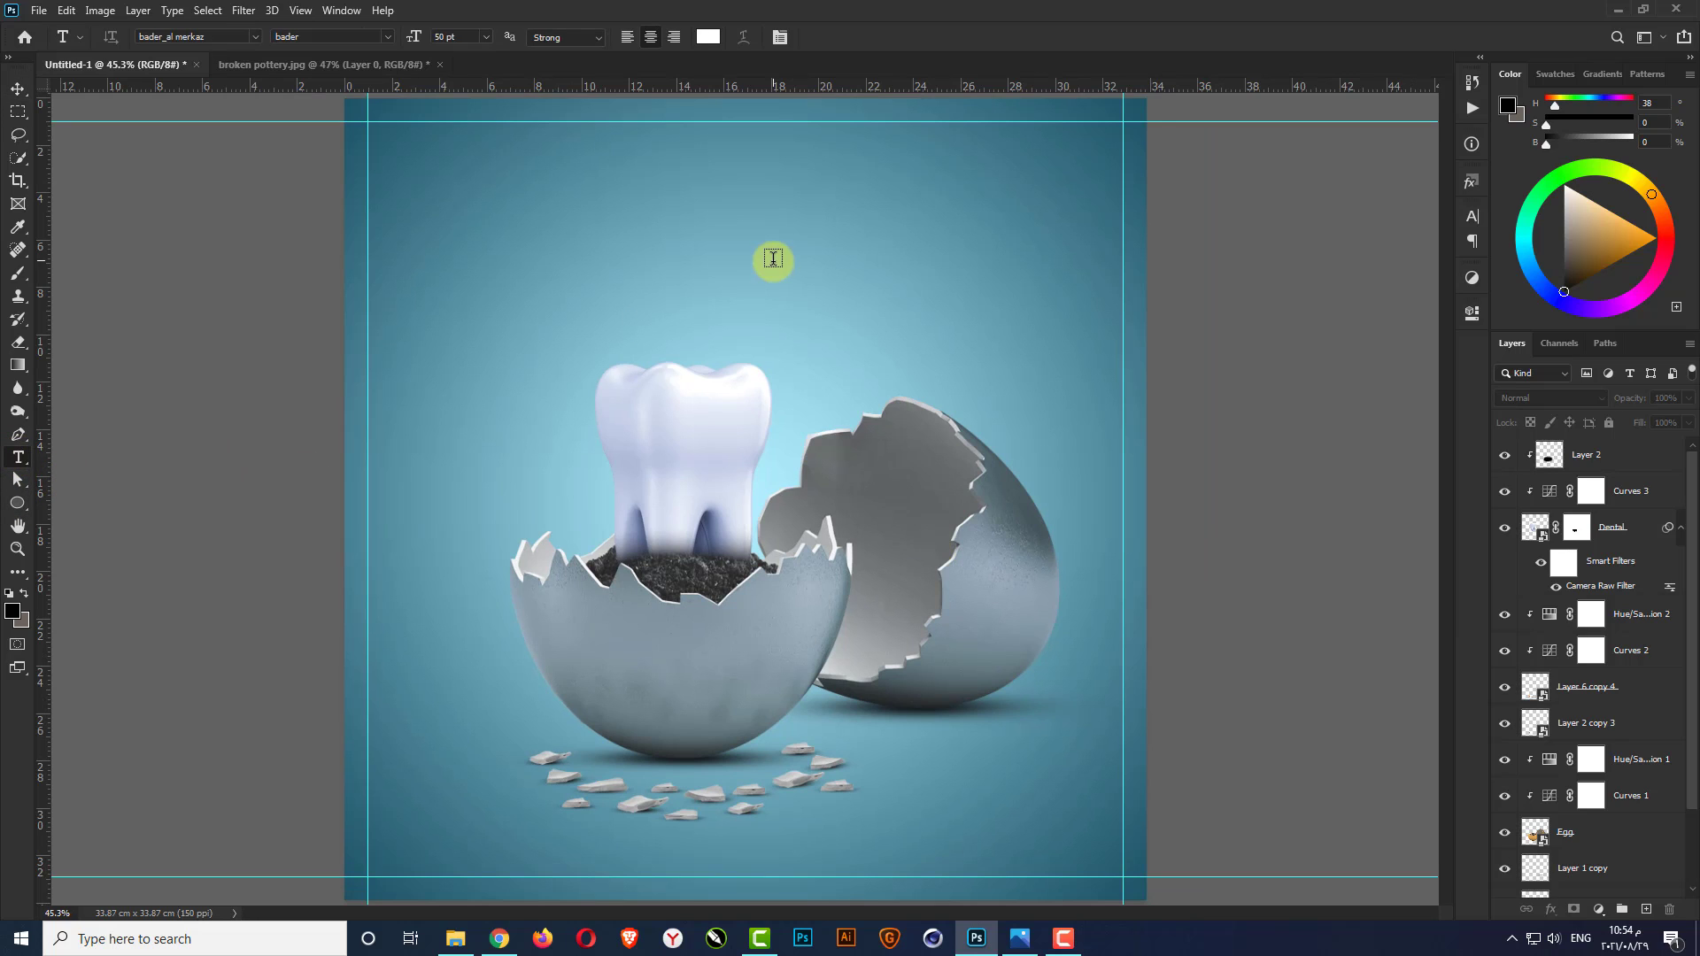
click(739, 223)
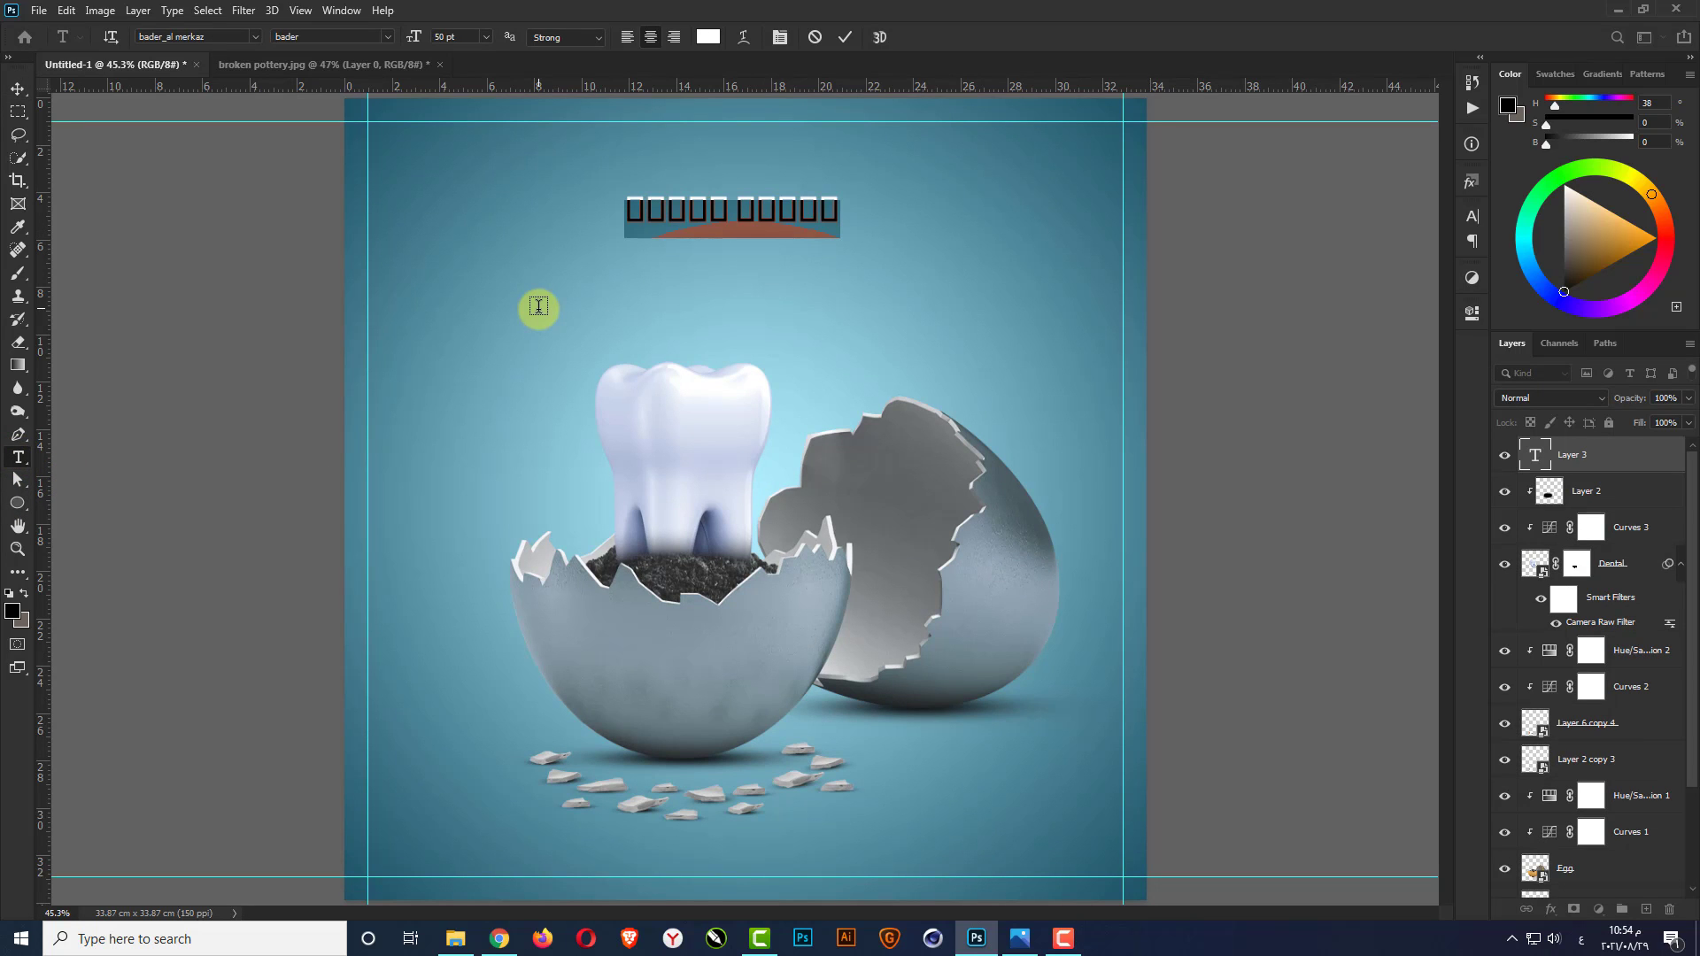
text(ا)
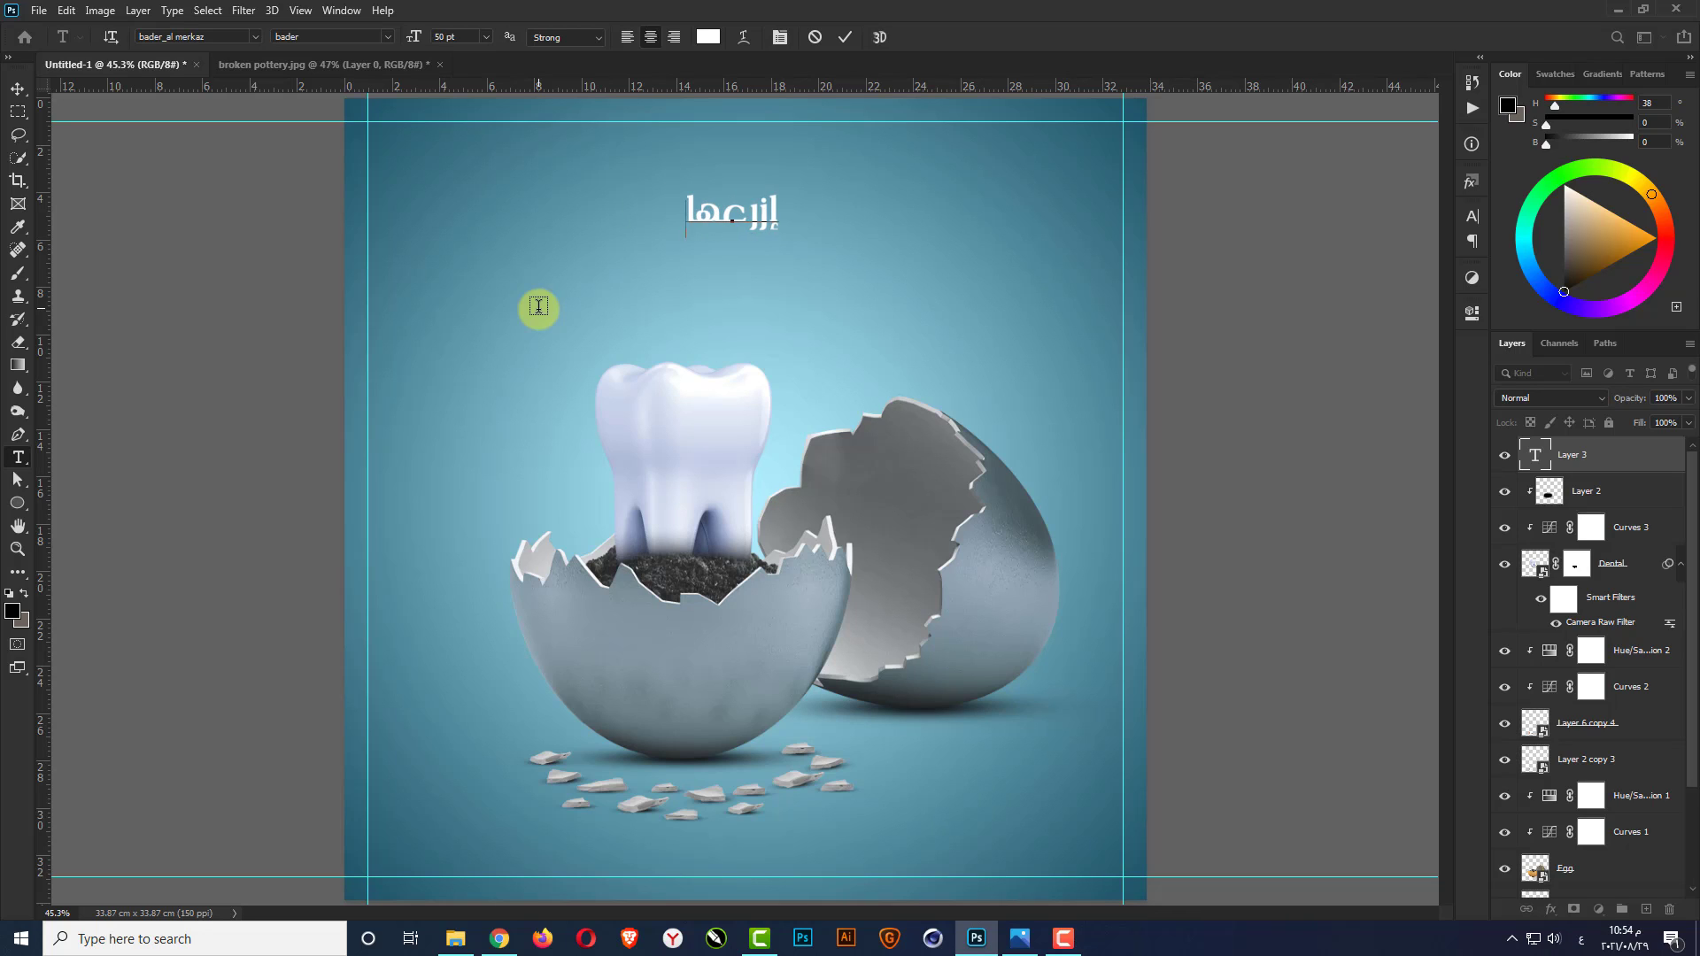
key(ctrl+Return)
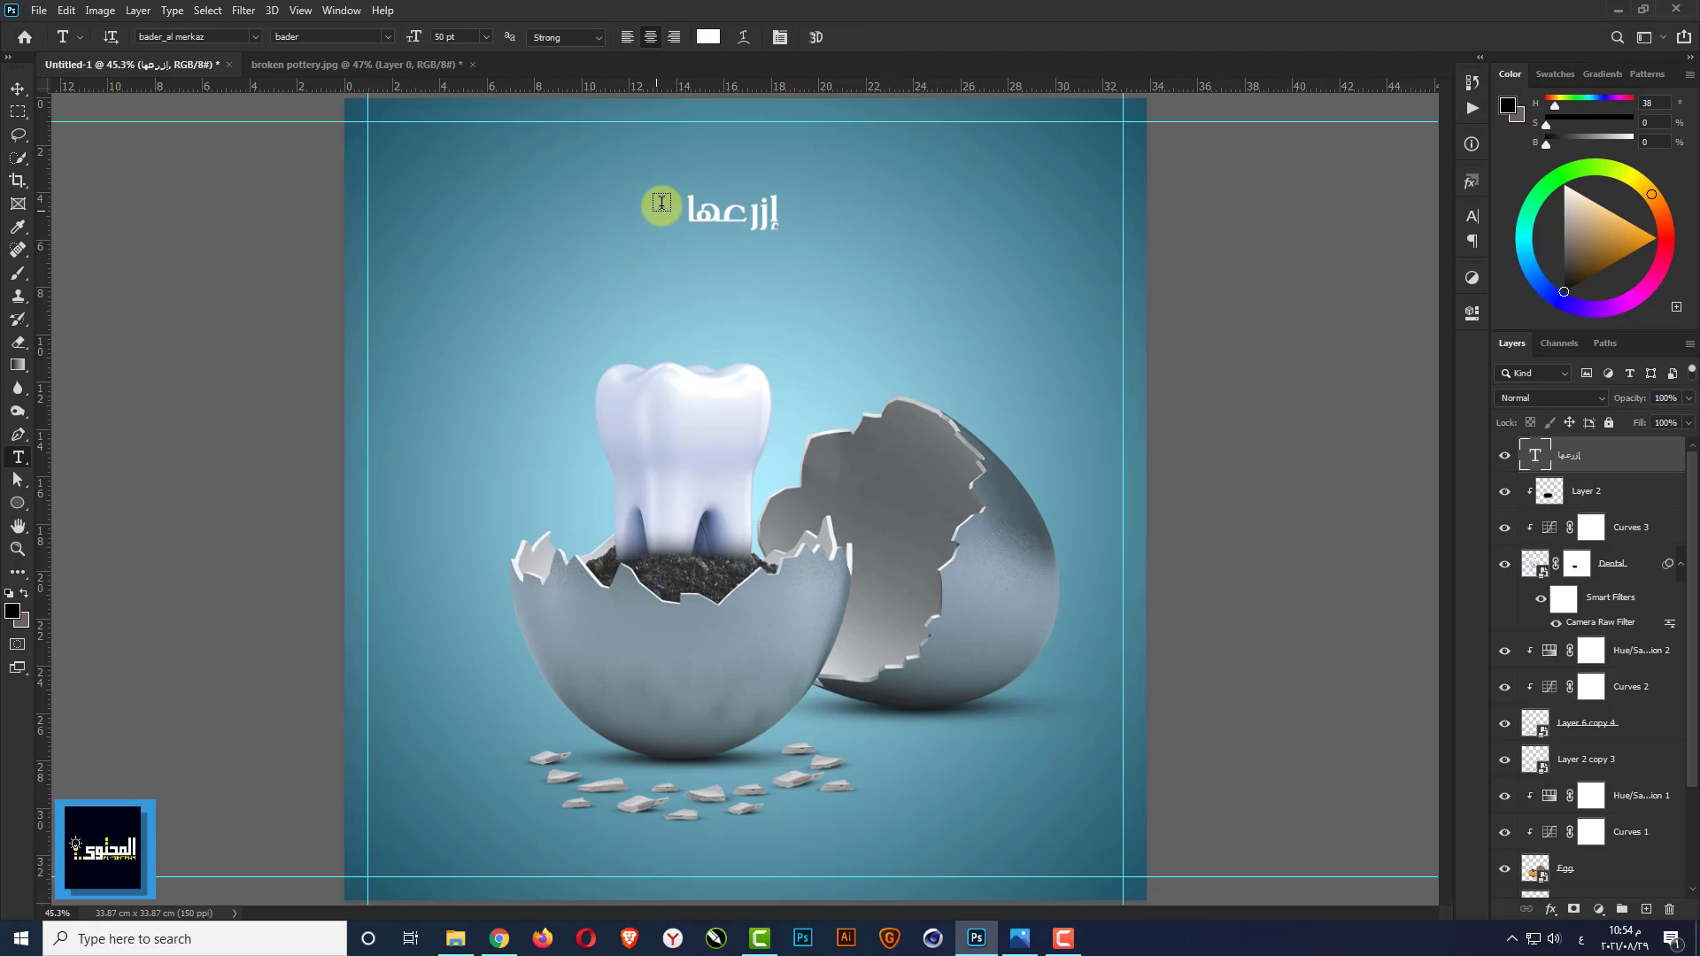
Duplicate the "إزرعها" text just below the original and change the copy's wording to "صح"
scroll(692, 179, up, 1)
key(v)
scroll(691, 179, up, 2)
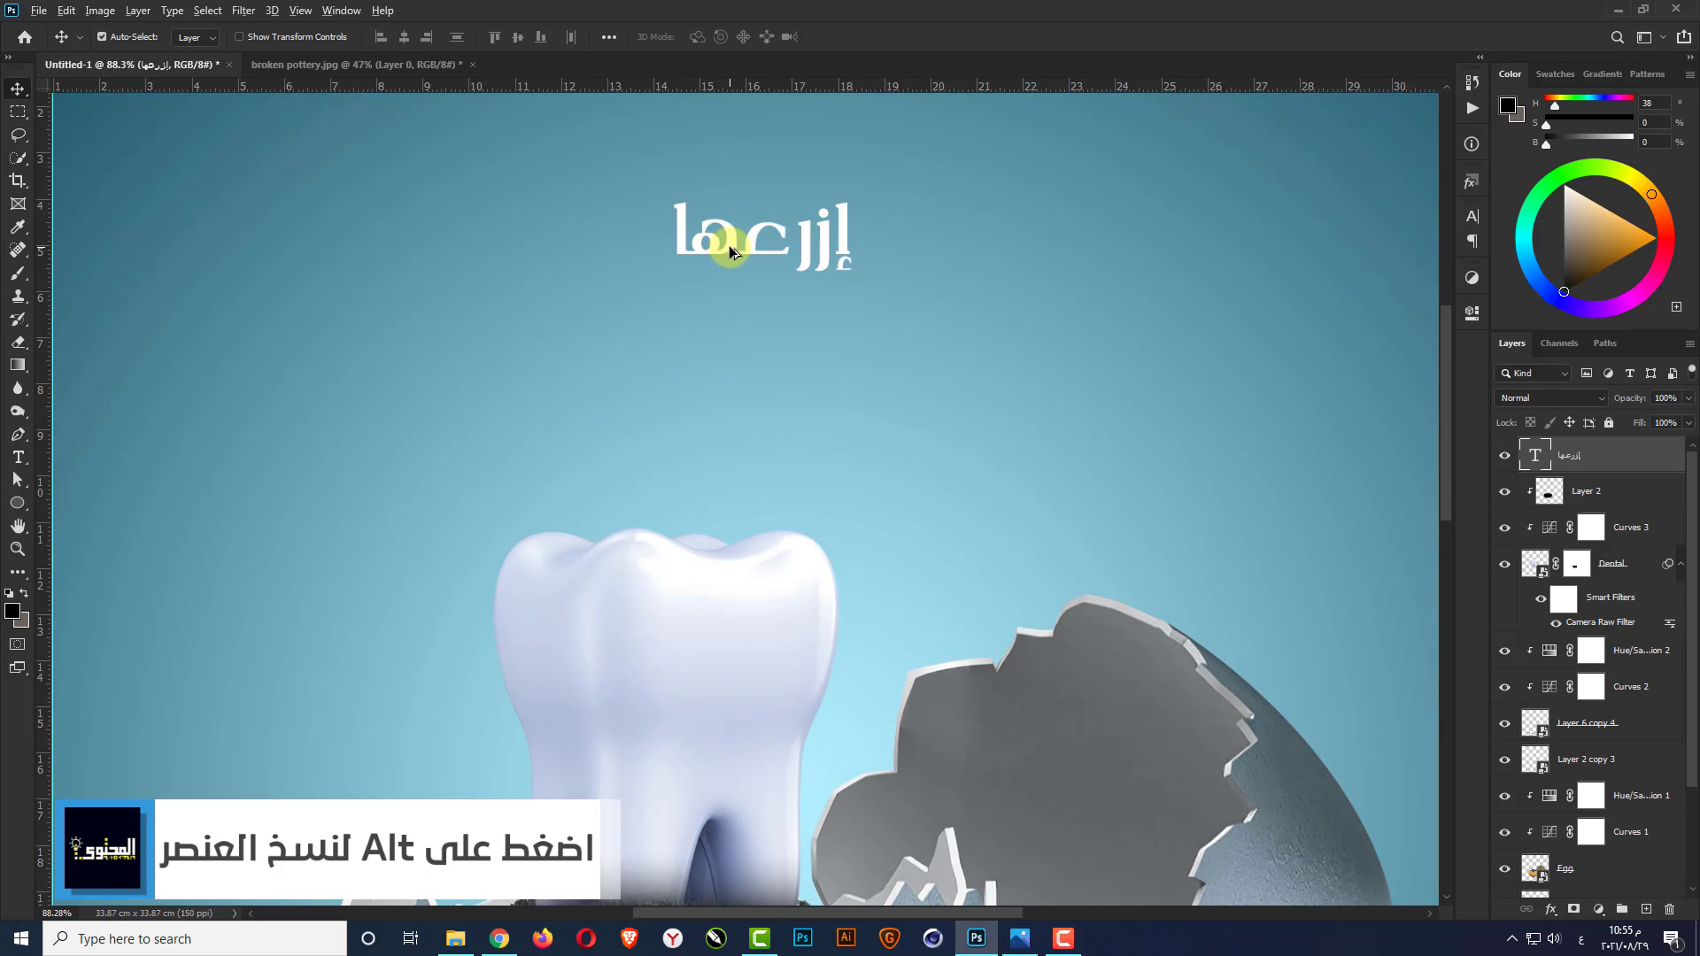
drag(730, 253, 664, 319)
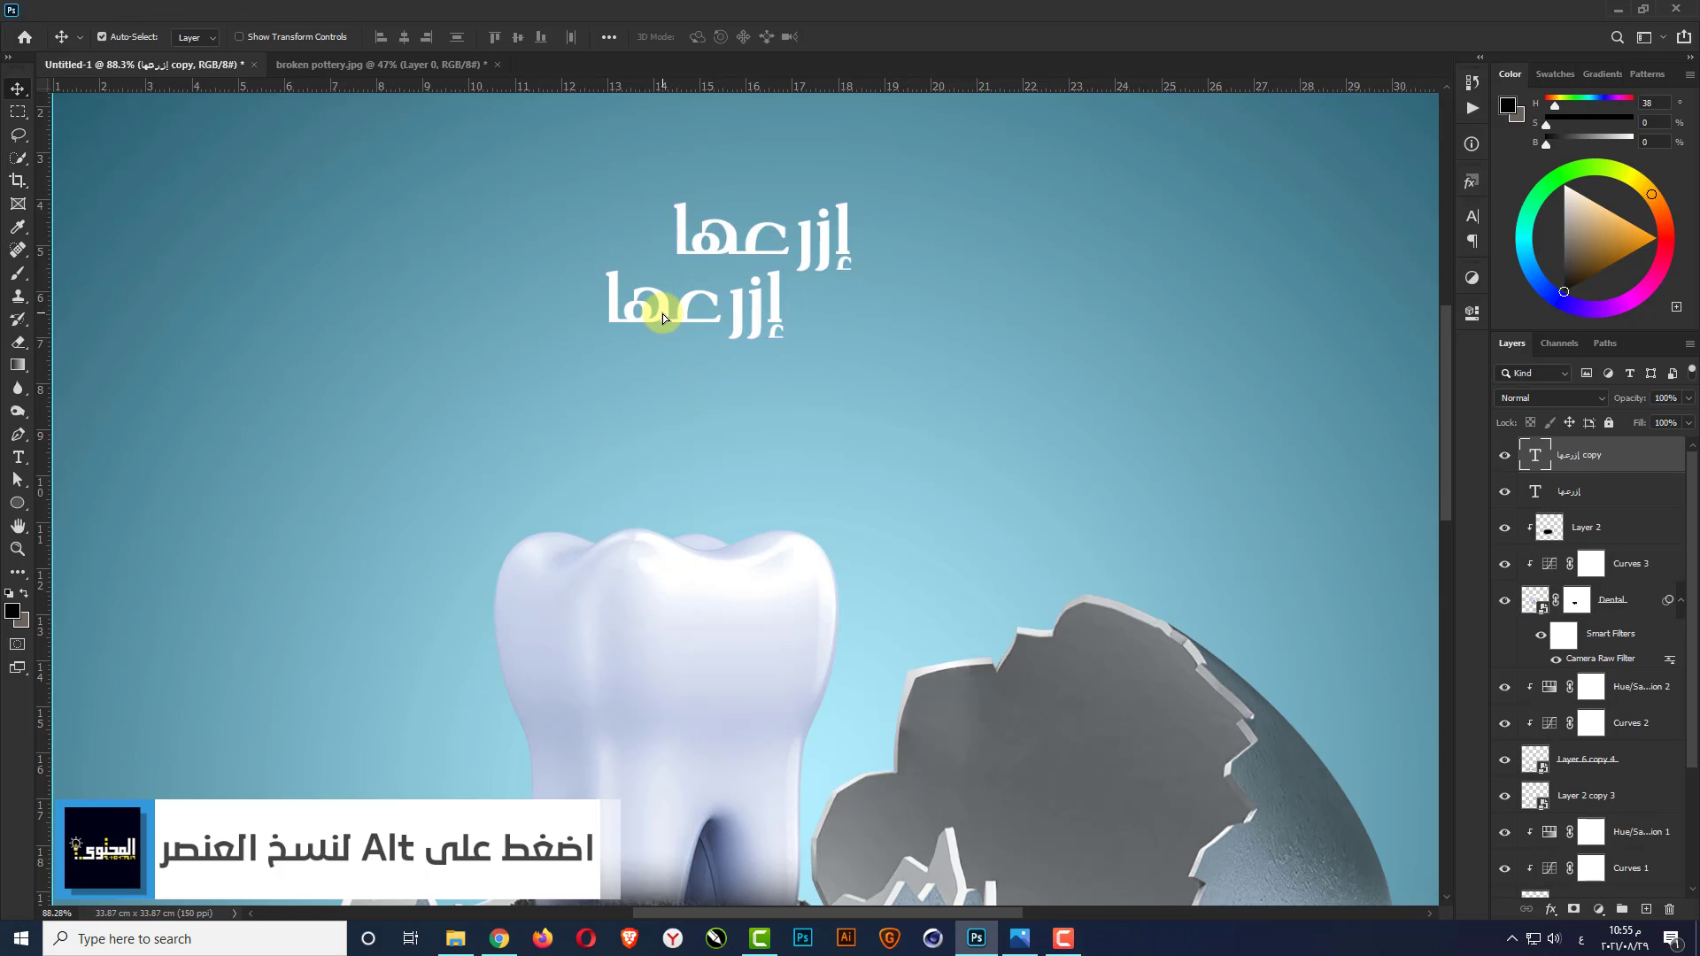
key(t)
double_click(635, 324)
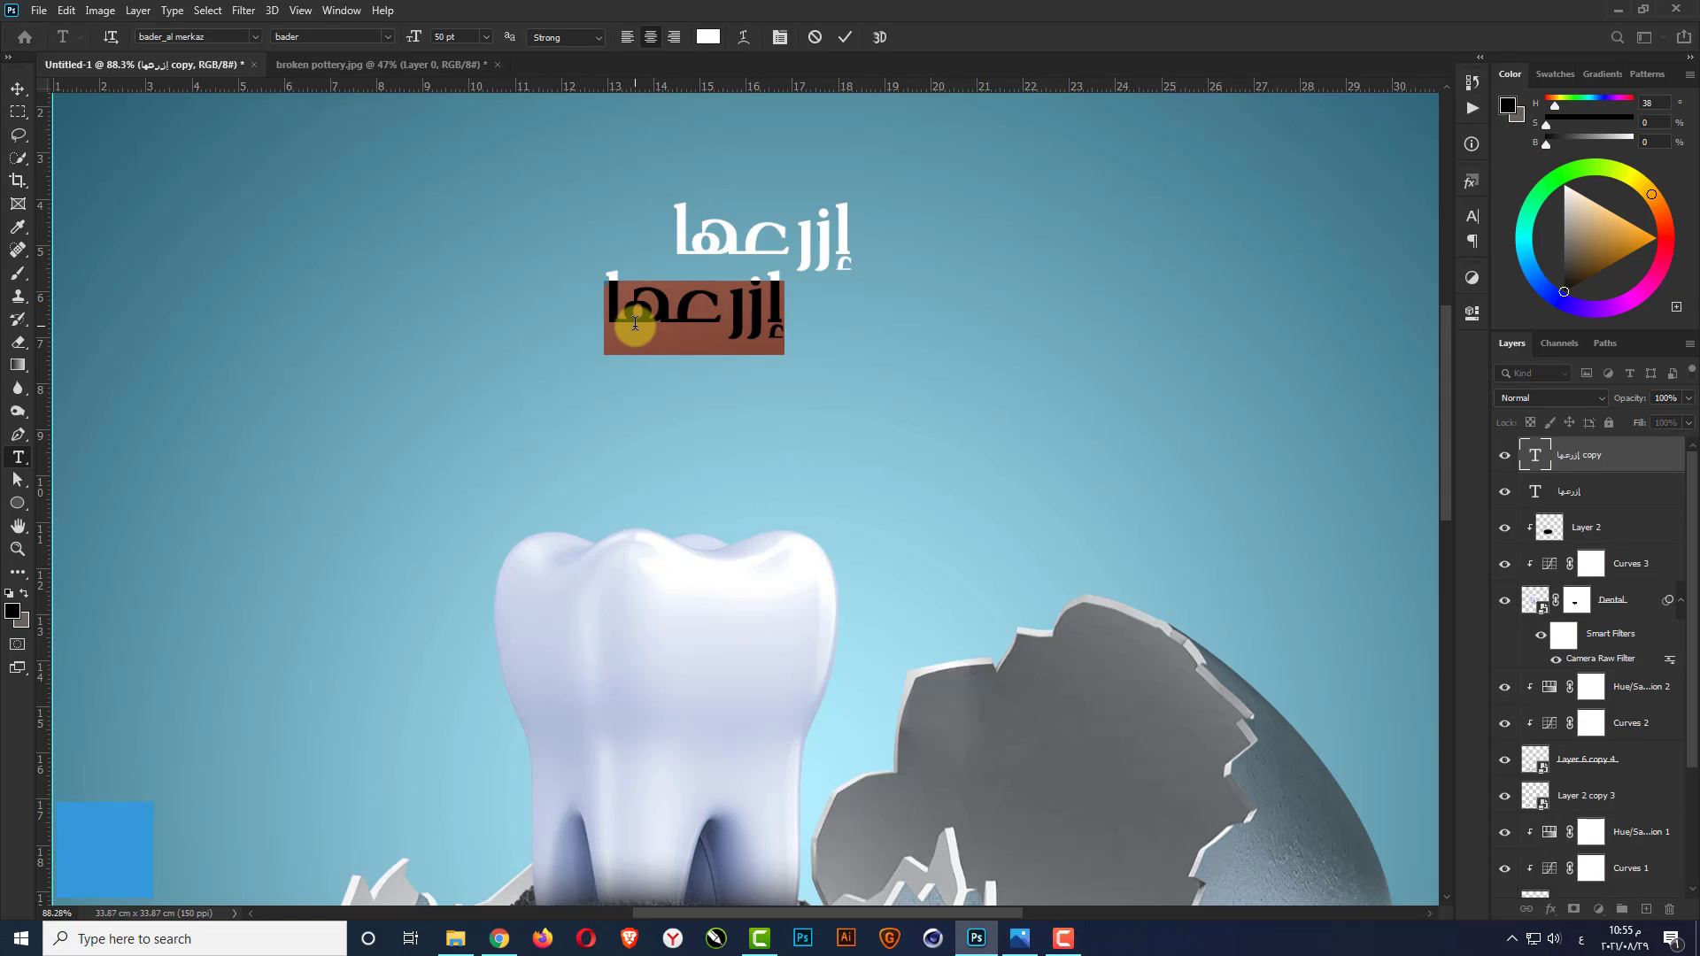
text(صح)
key(ctrl+Return)
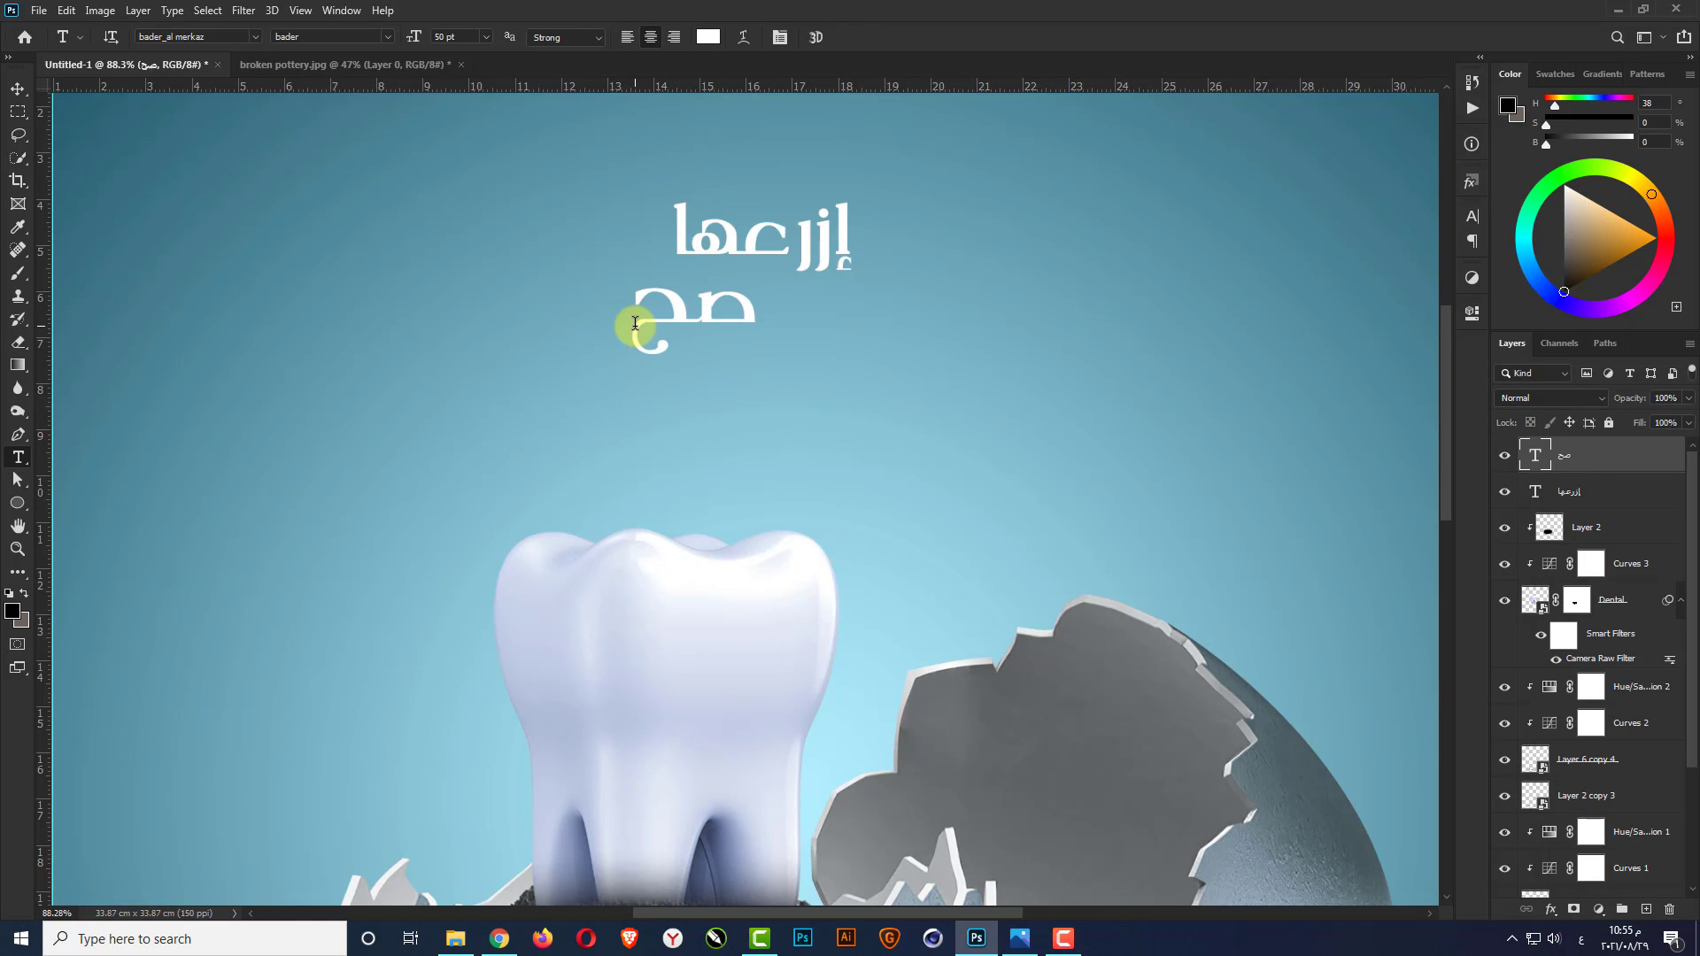
Enlarge the word "صح" to about one and a half times its size and move "إزرعها" down against its upper edge
key(v)
key(ctrl+t)
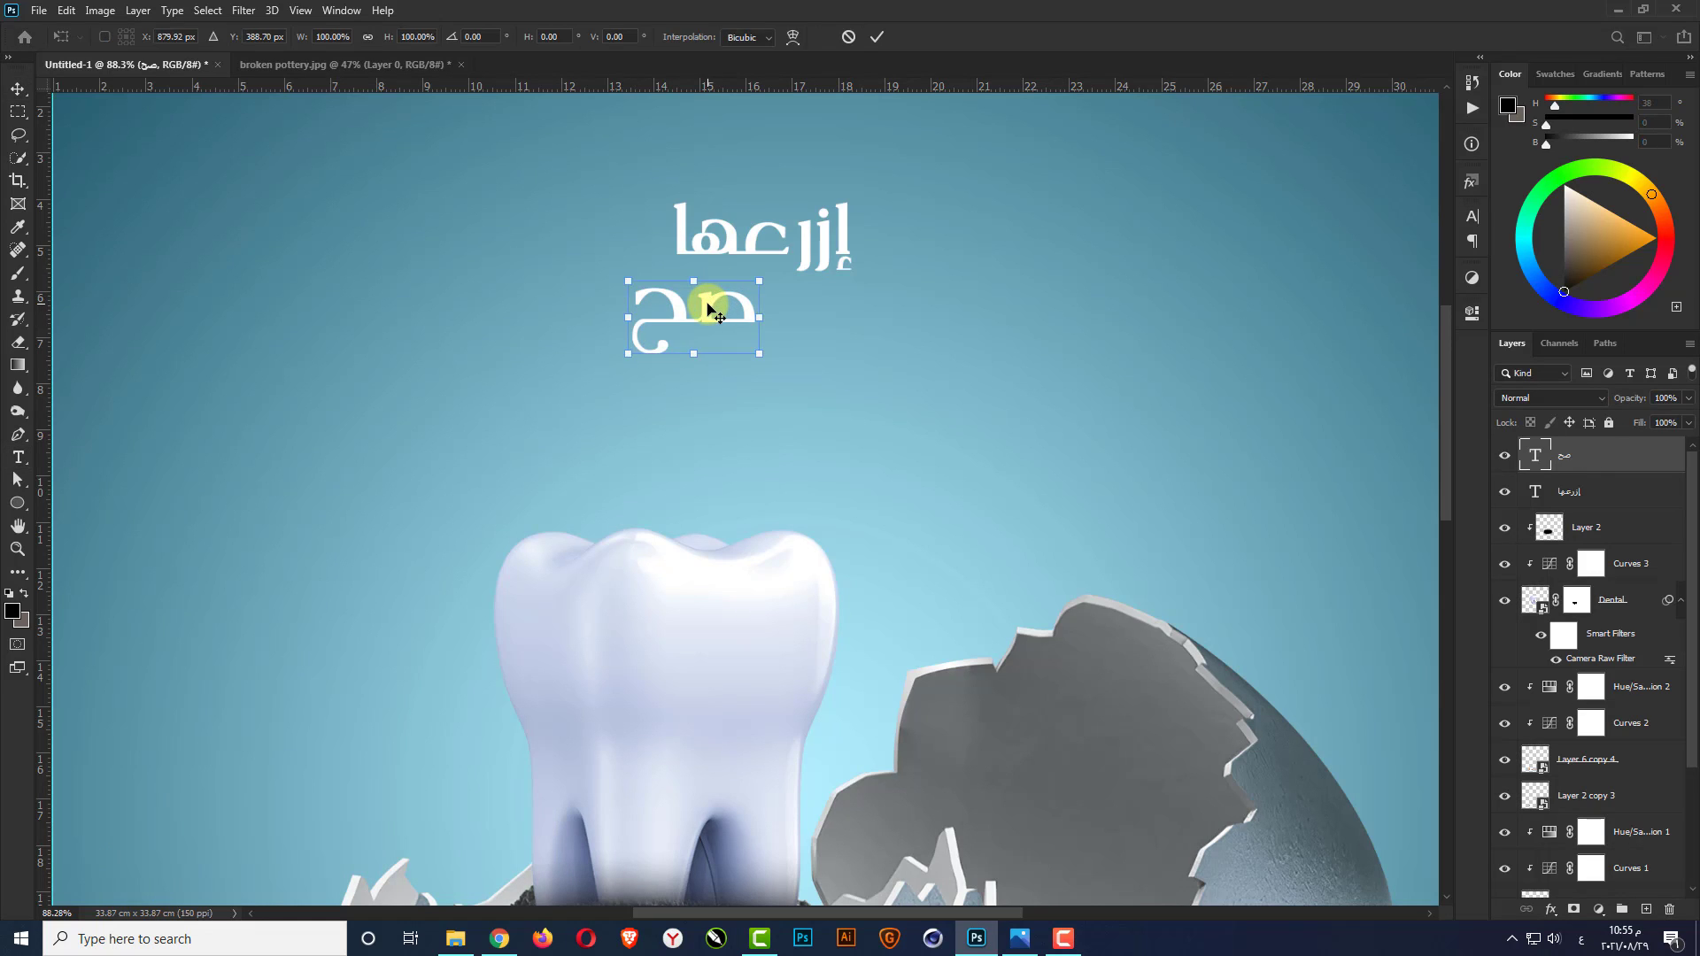
drag(628, 354, 539, 403)
key(Return)
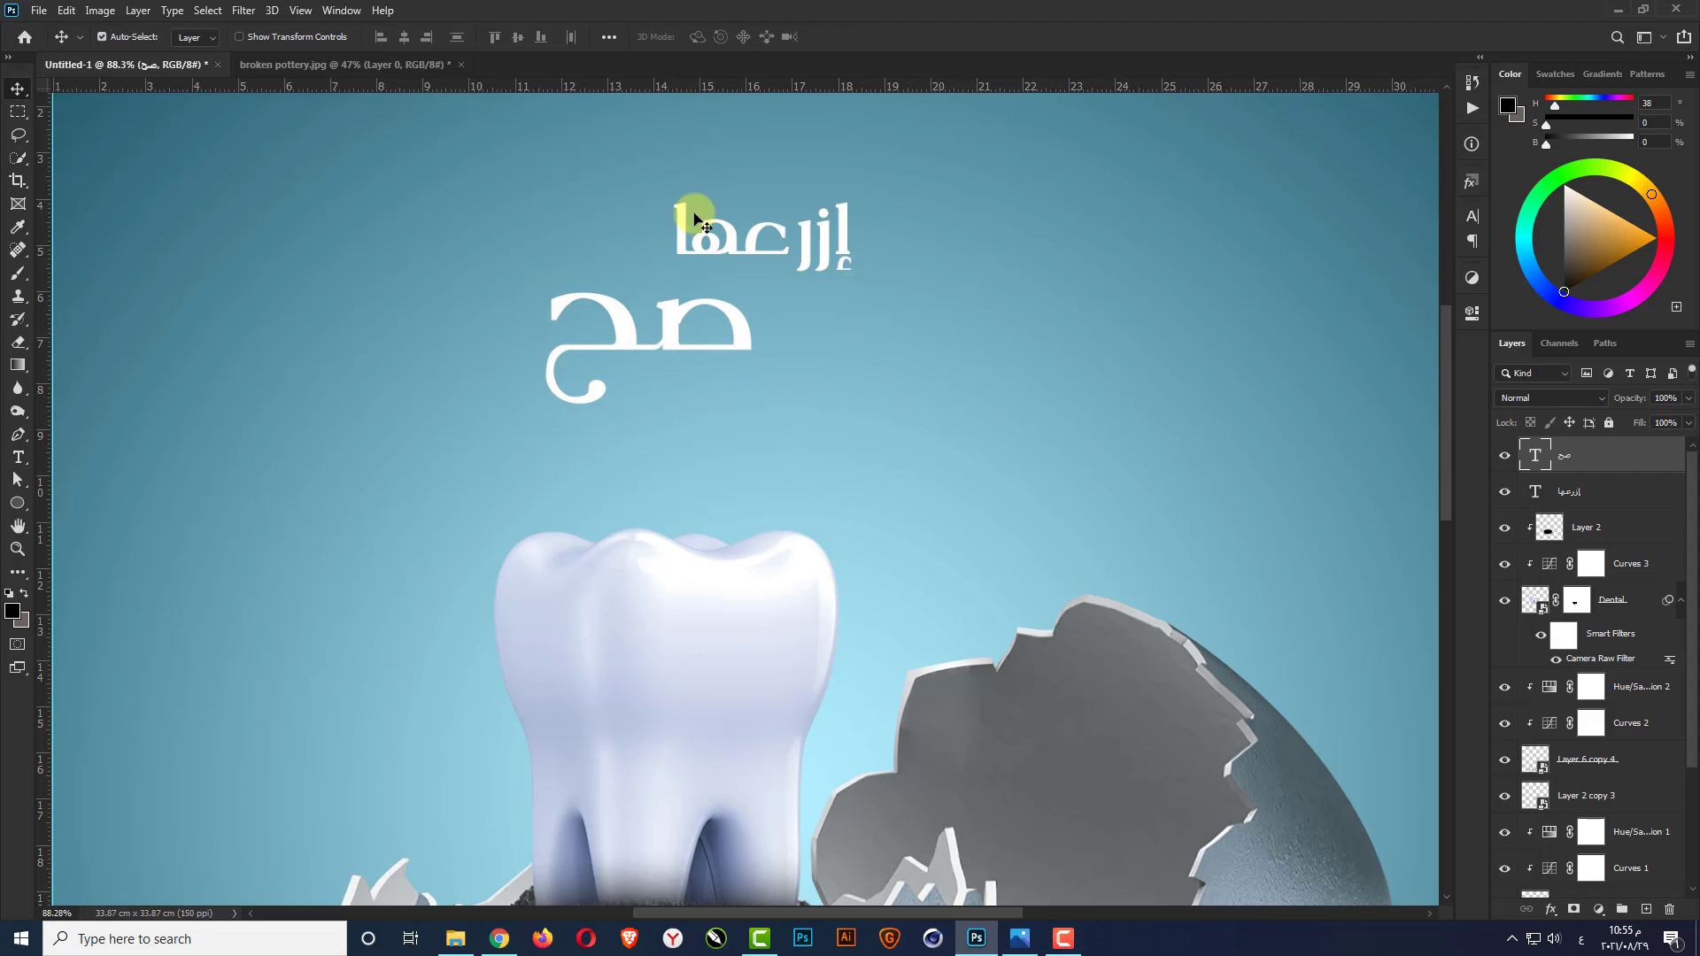
scroll(687, 266, up, 3)
drag(683, 270, 656, 334)
scroll(673, 275, down, 3)
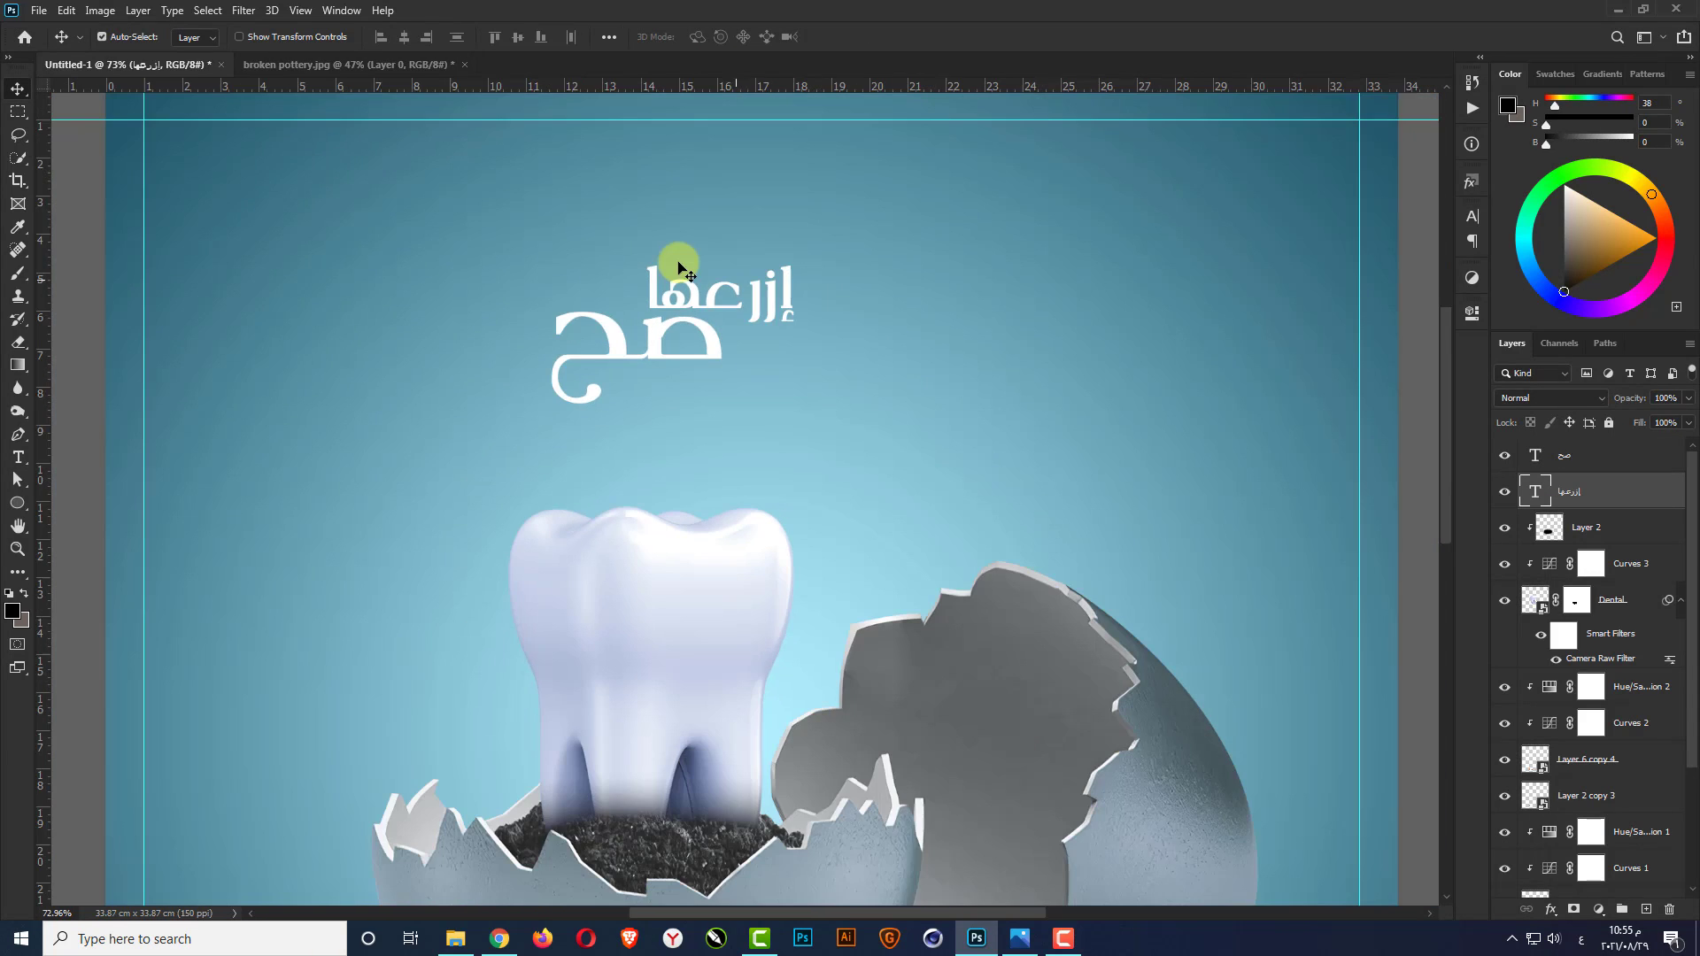
Scale both headline words together to about 335% and shift them left so they fill the upper part of the canvas
shift+click(670, 356)
scroll(653, 319, down, 3)
key(ctrl+t)
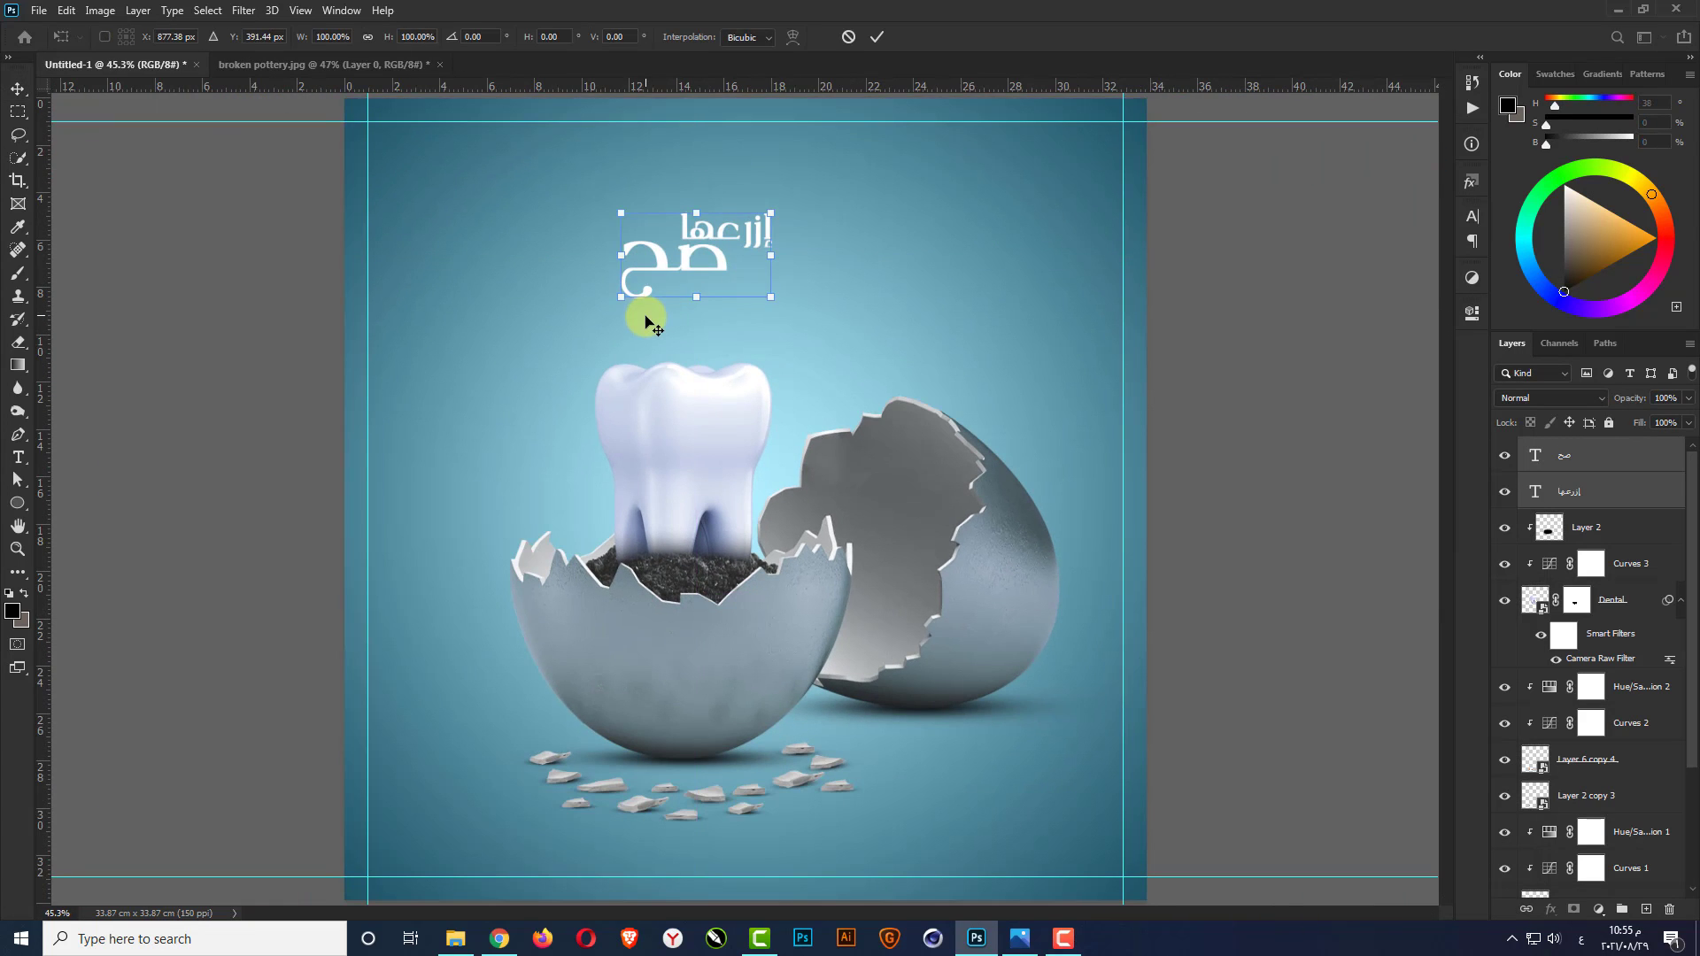
drag(772, 297, 910, 376)
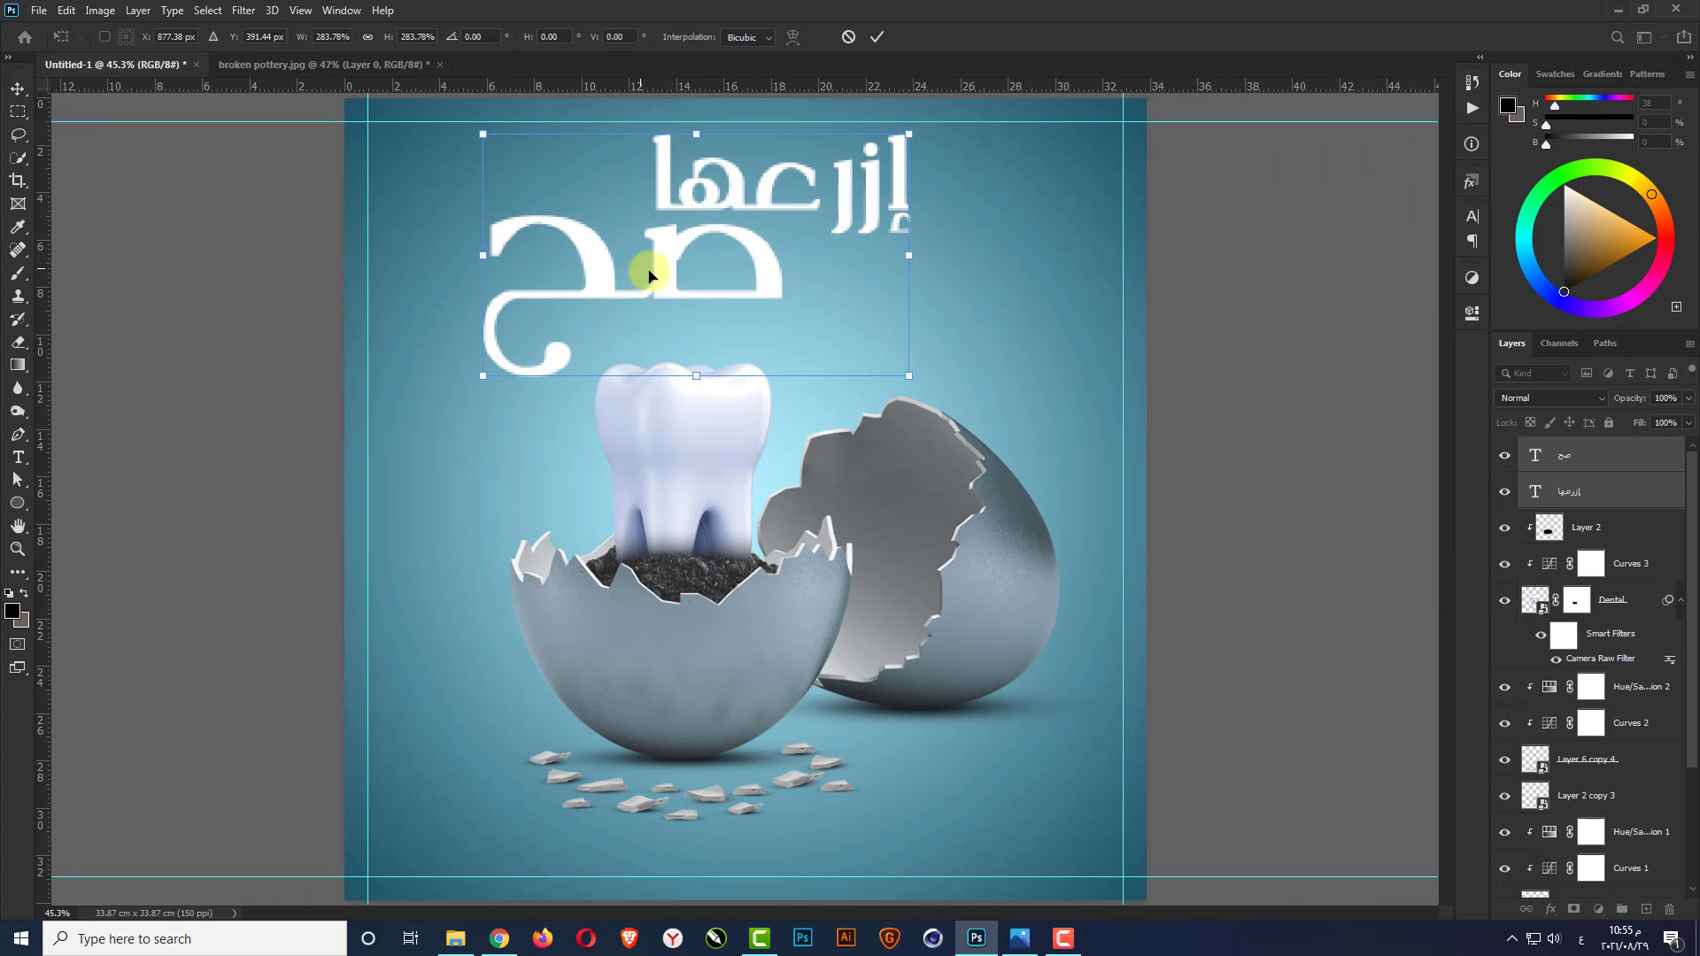
drag(649, 275, 599, 277)
drag(849, 392, 892, 418)
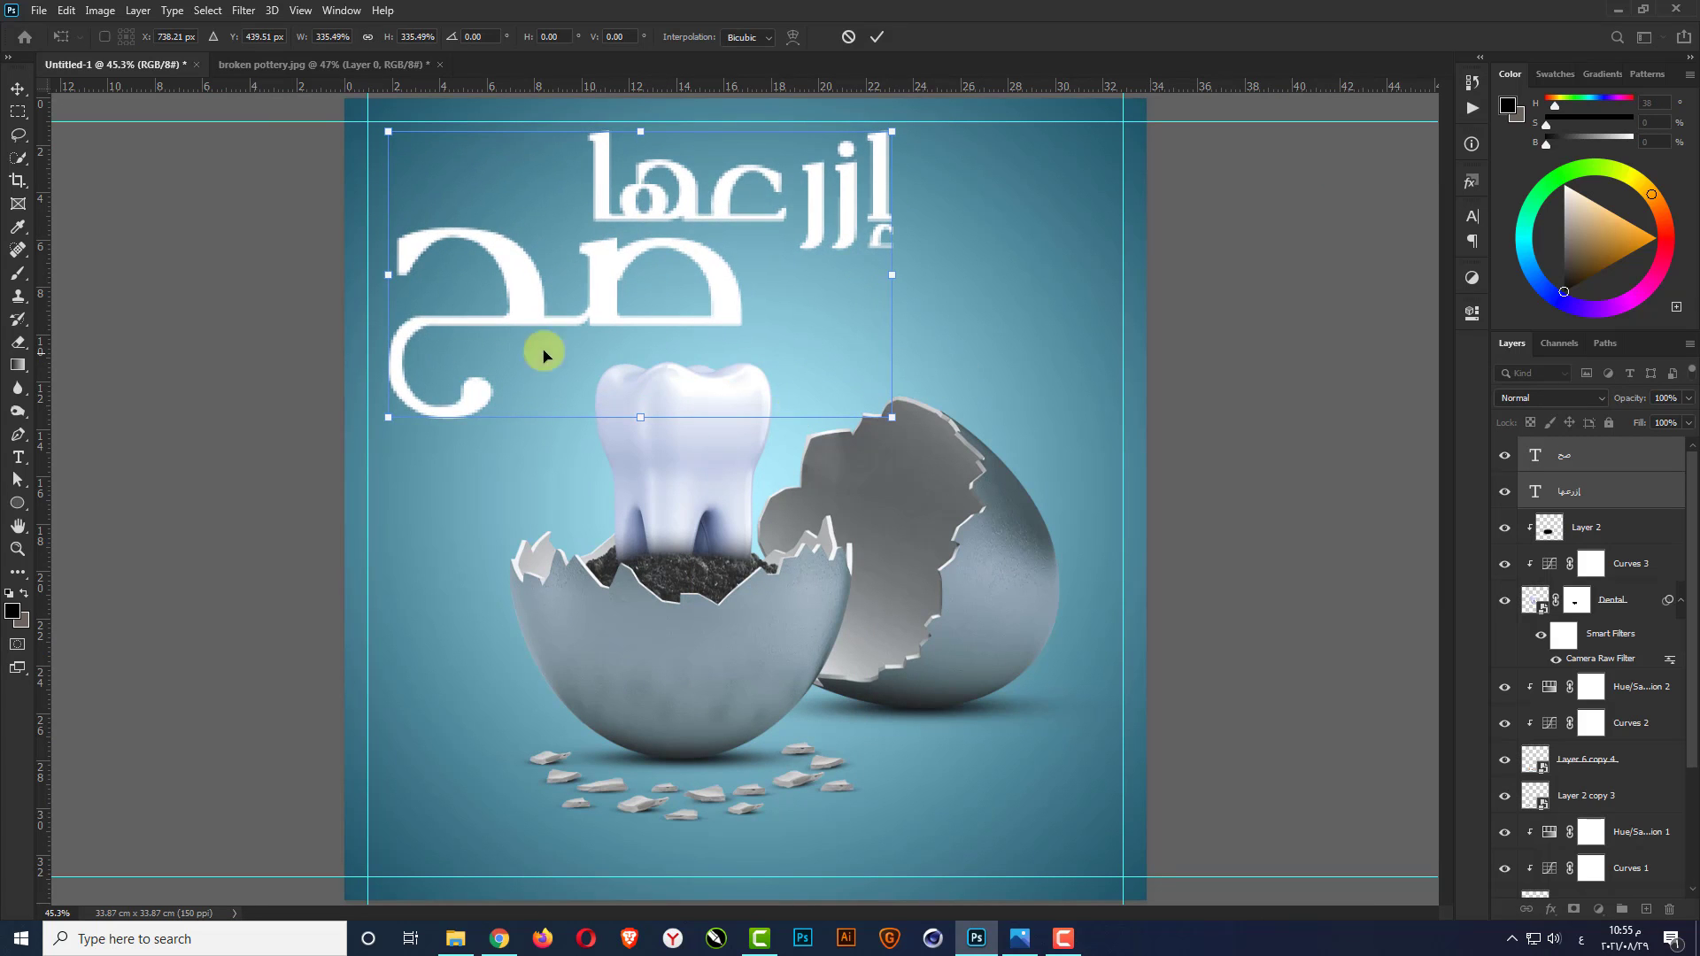
Skew the two-word headline vertically by about -4.8° so its baseline slopes upward to the right
drag(392, 282, 392, 319)
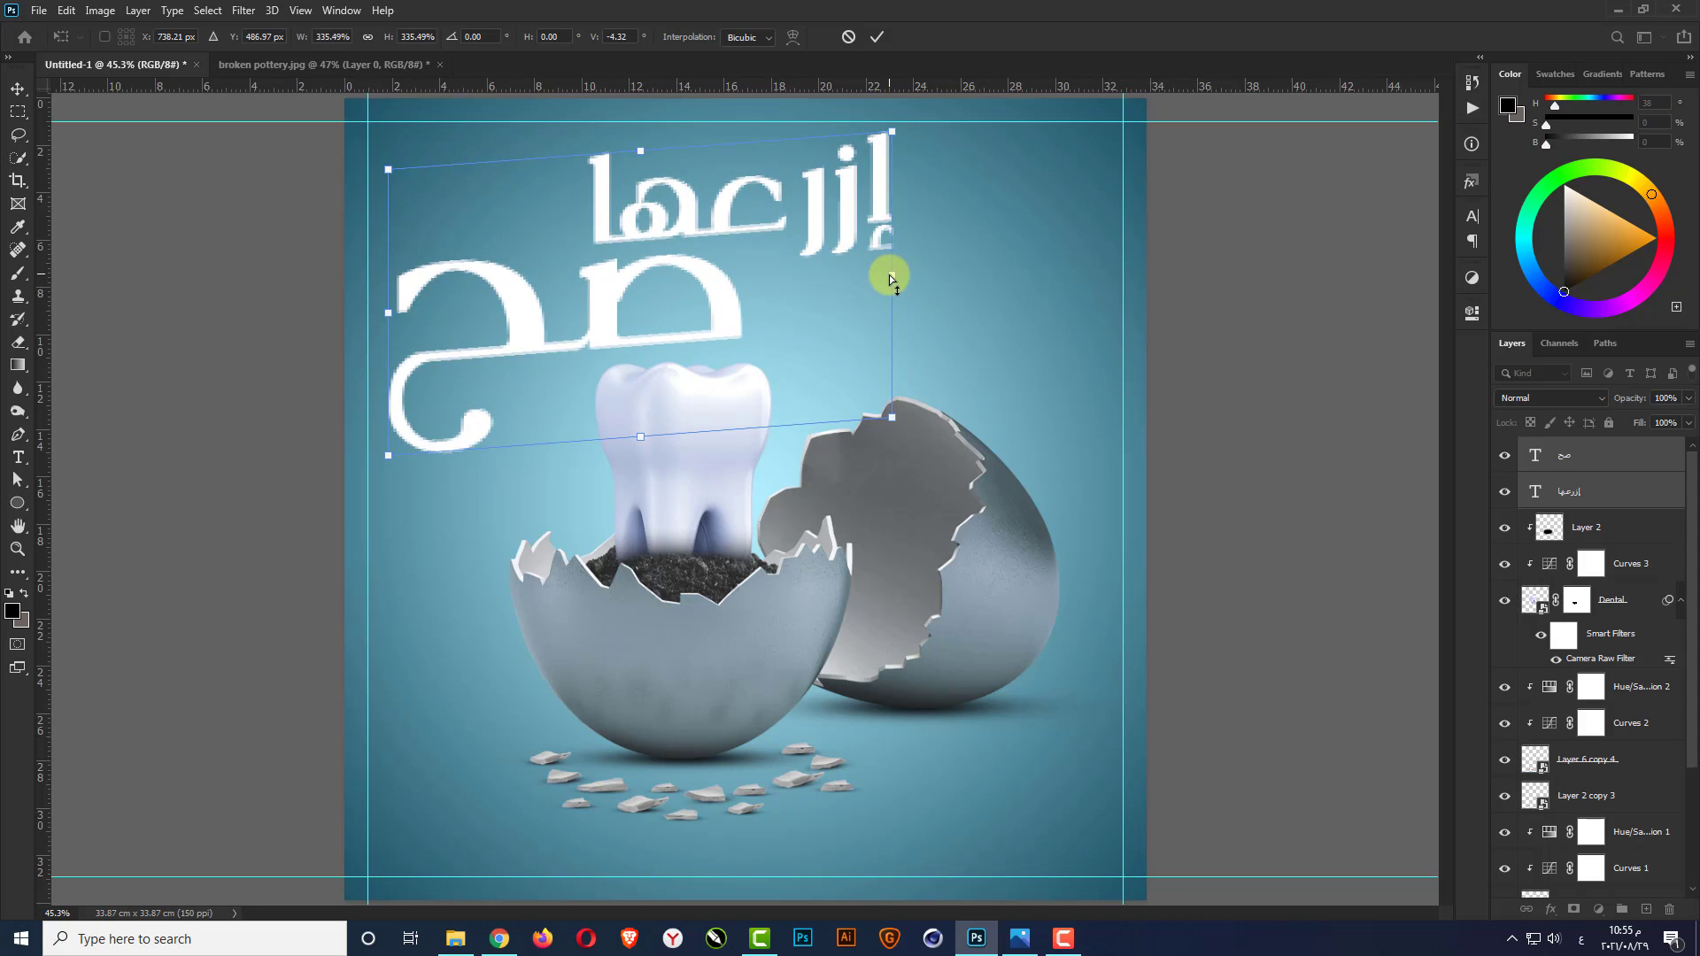
drag(891, 275, 891, 270)
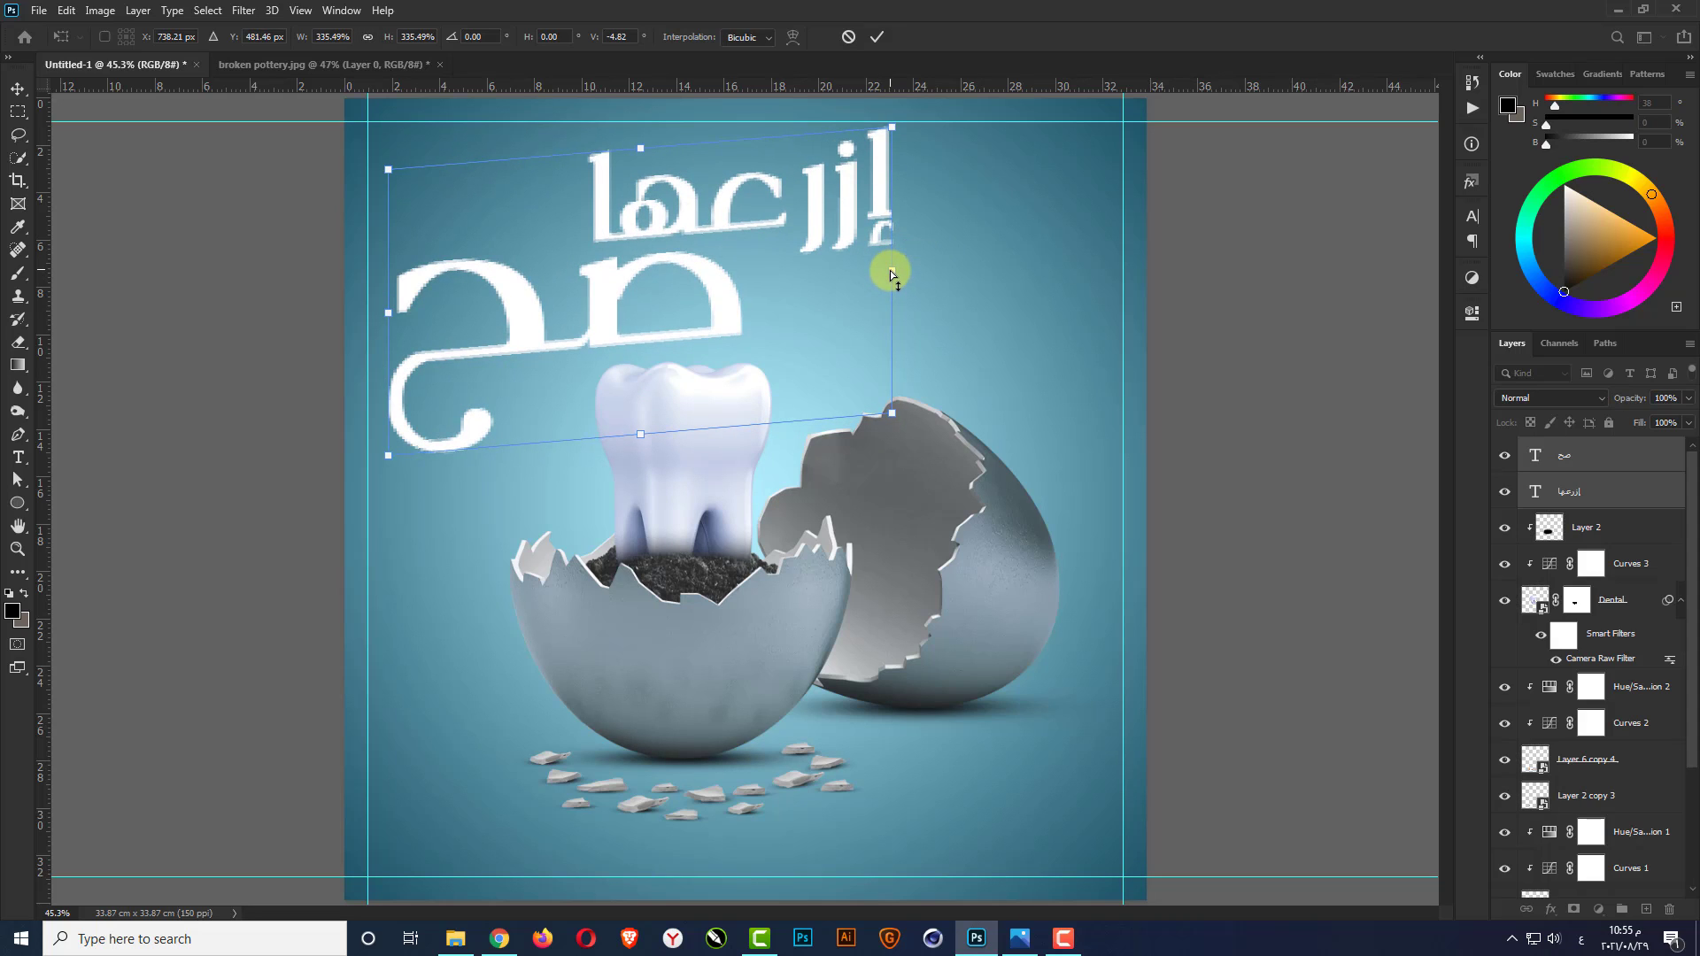
key(Return)
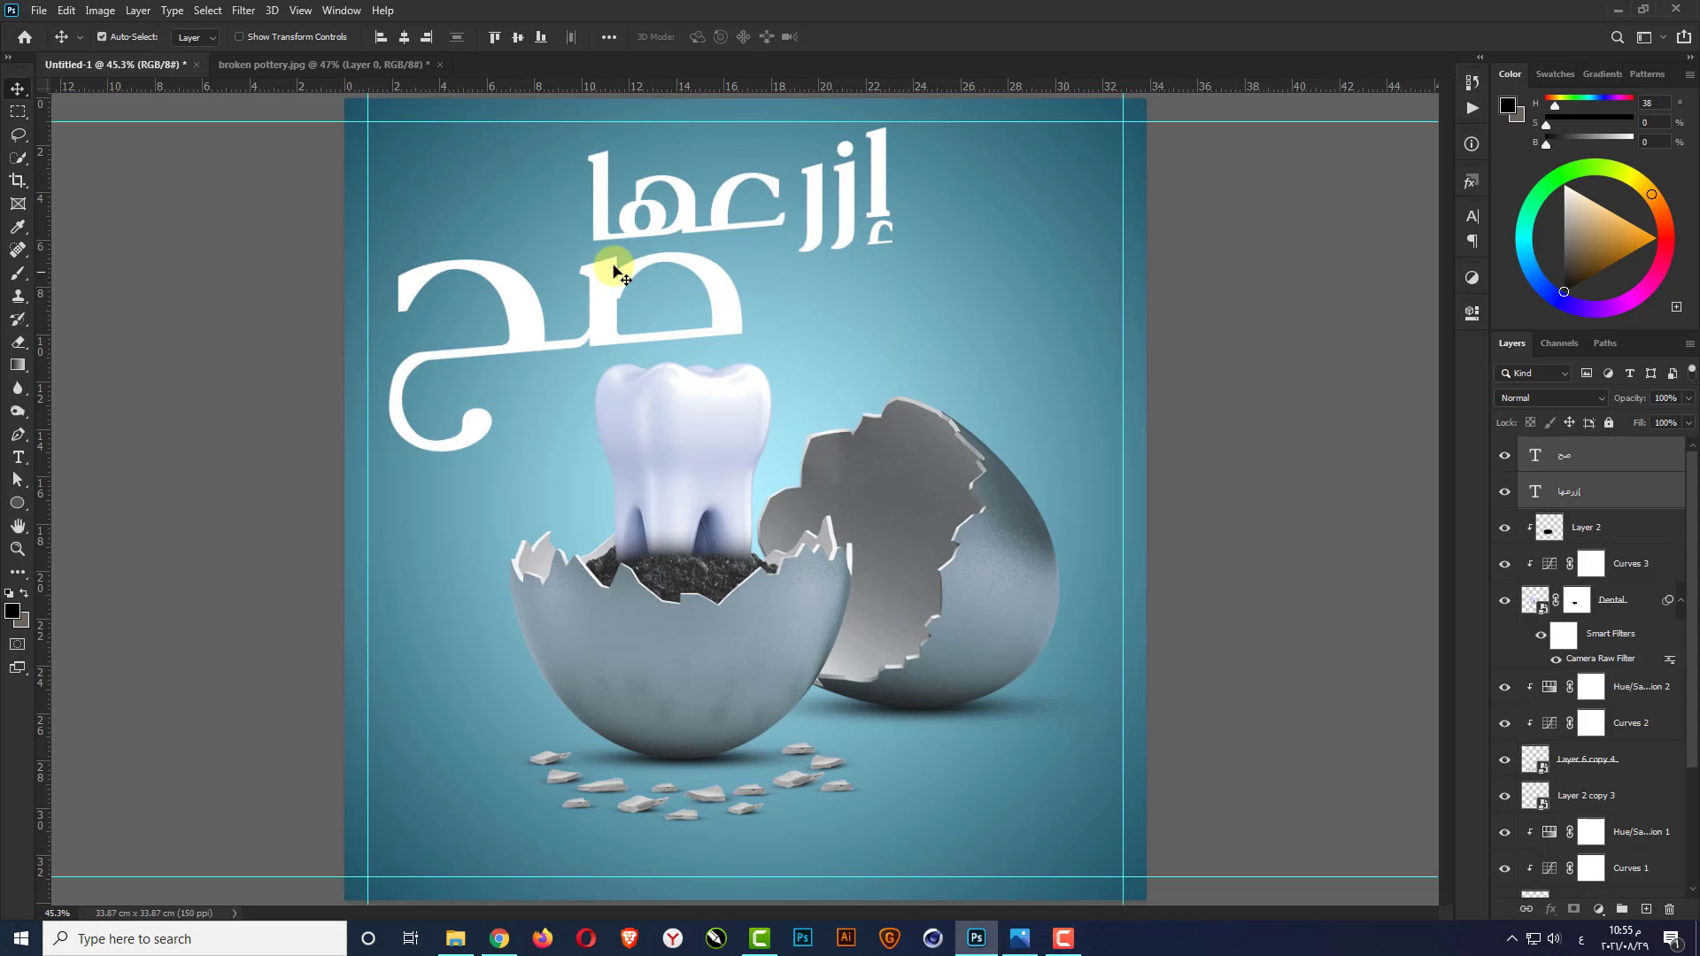
Group all the tooth and eggshell layers from Layer 2 down to Layer 1, leaving the background out, and check the group's visibility
scroll(611, 273, down, 1)
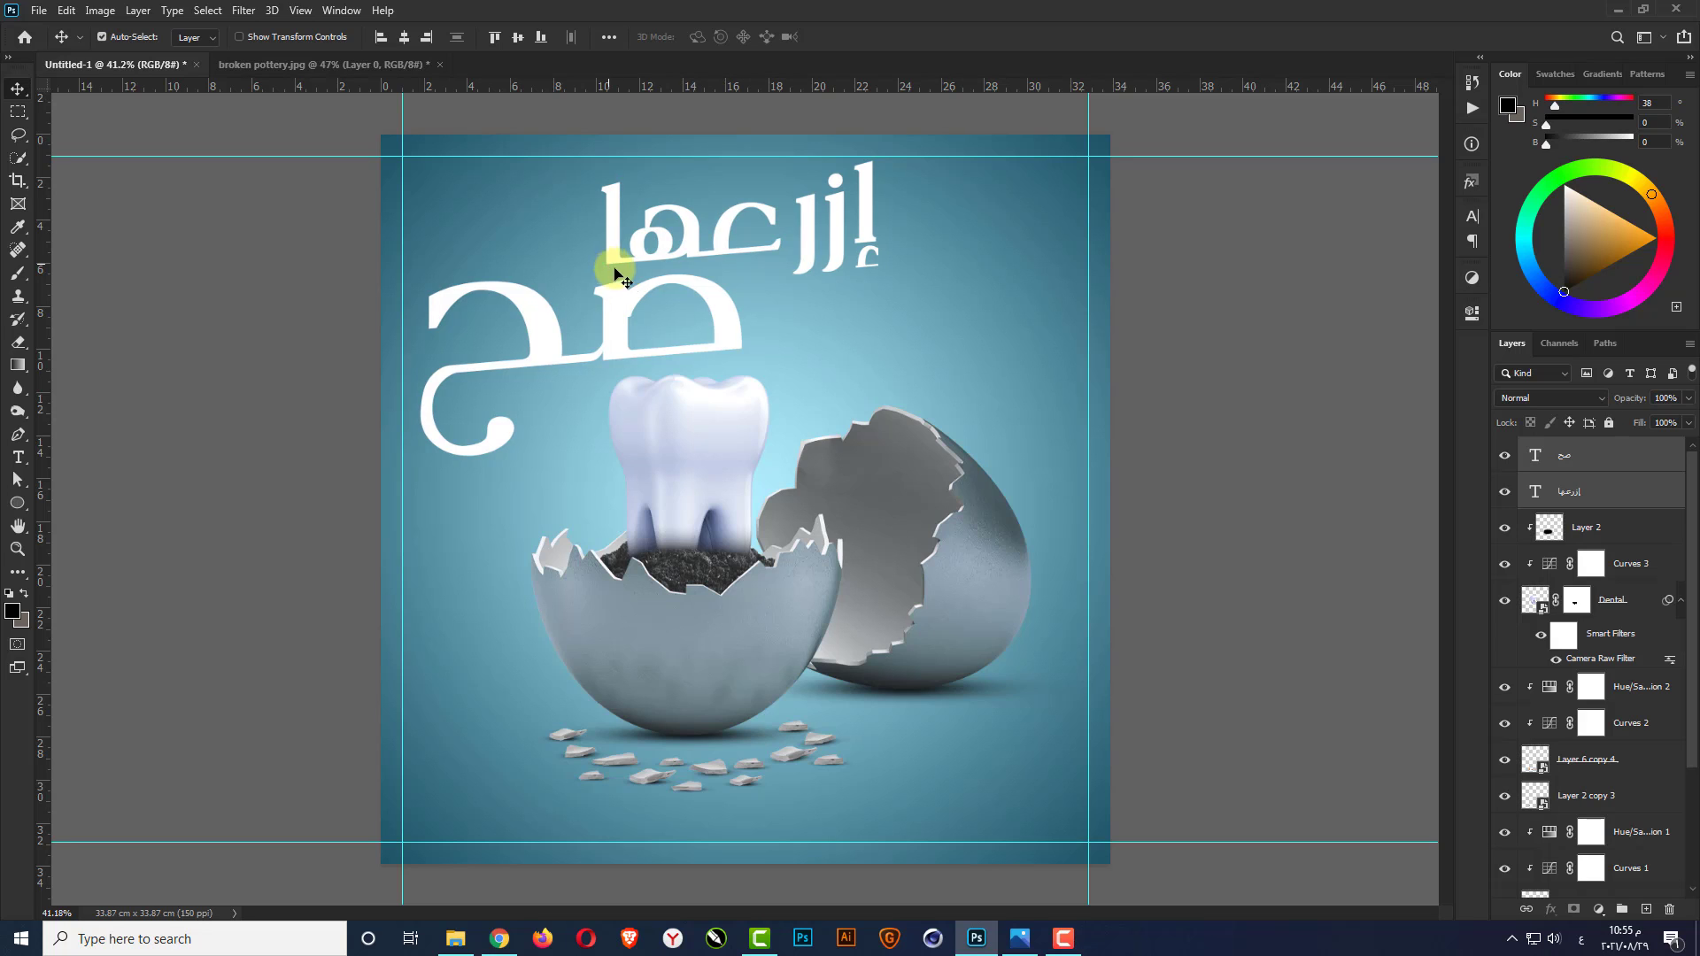
scroll(617, 273, down, 1)
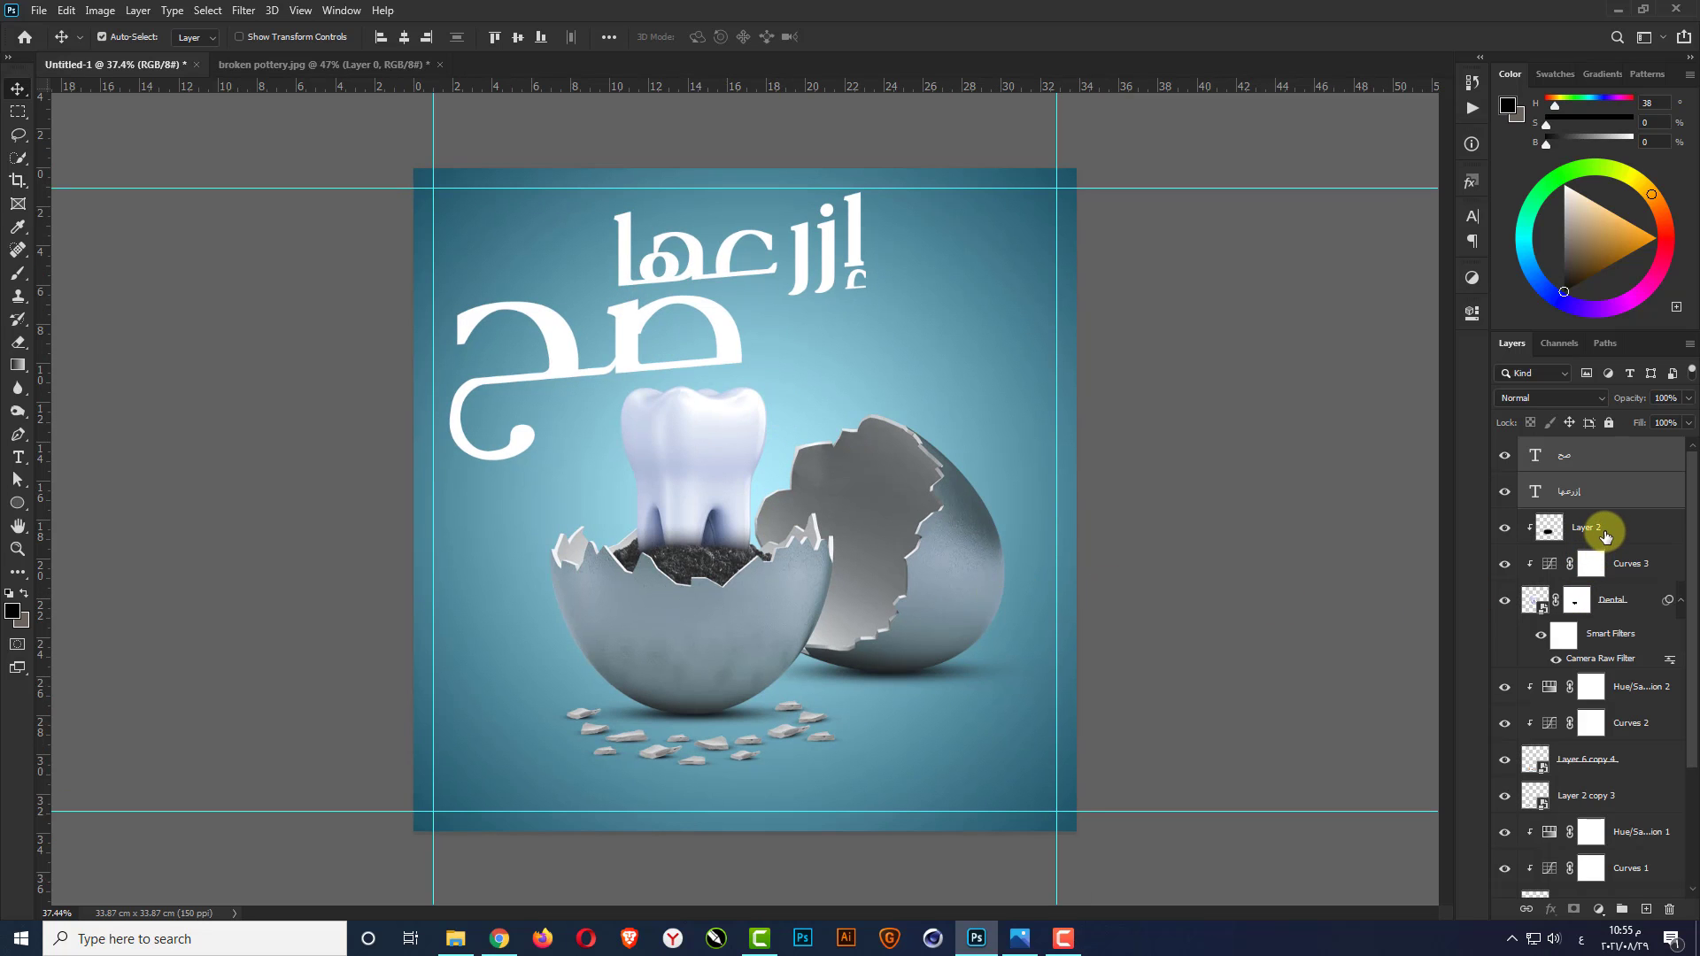
click(1603, 537)
scroll(1609, 574, down, 3)
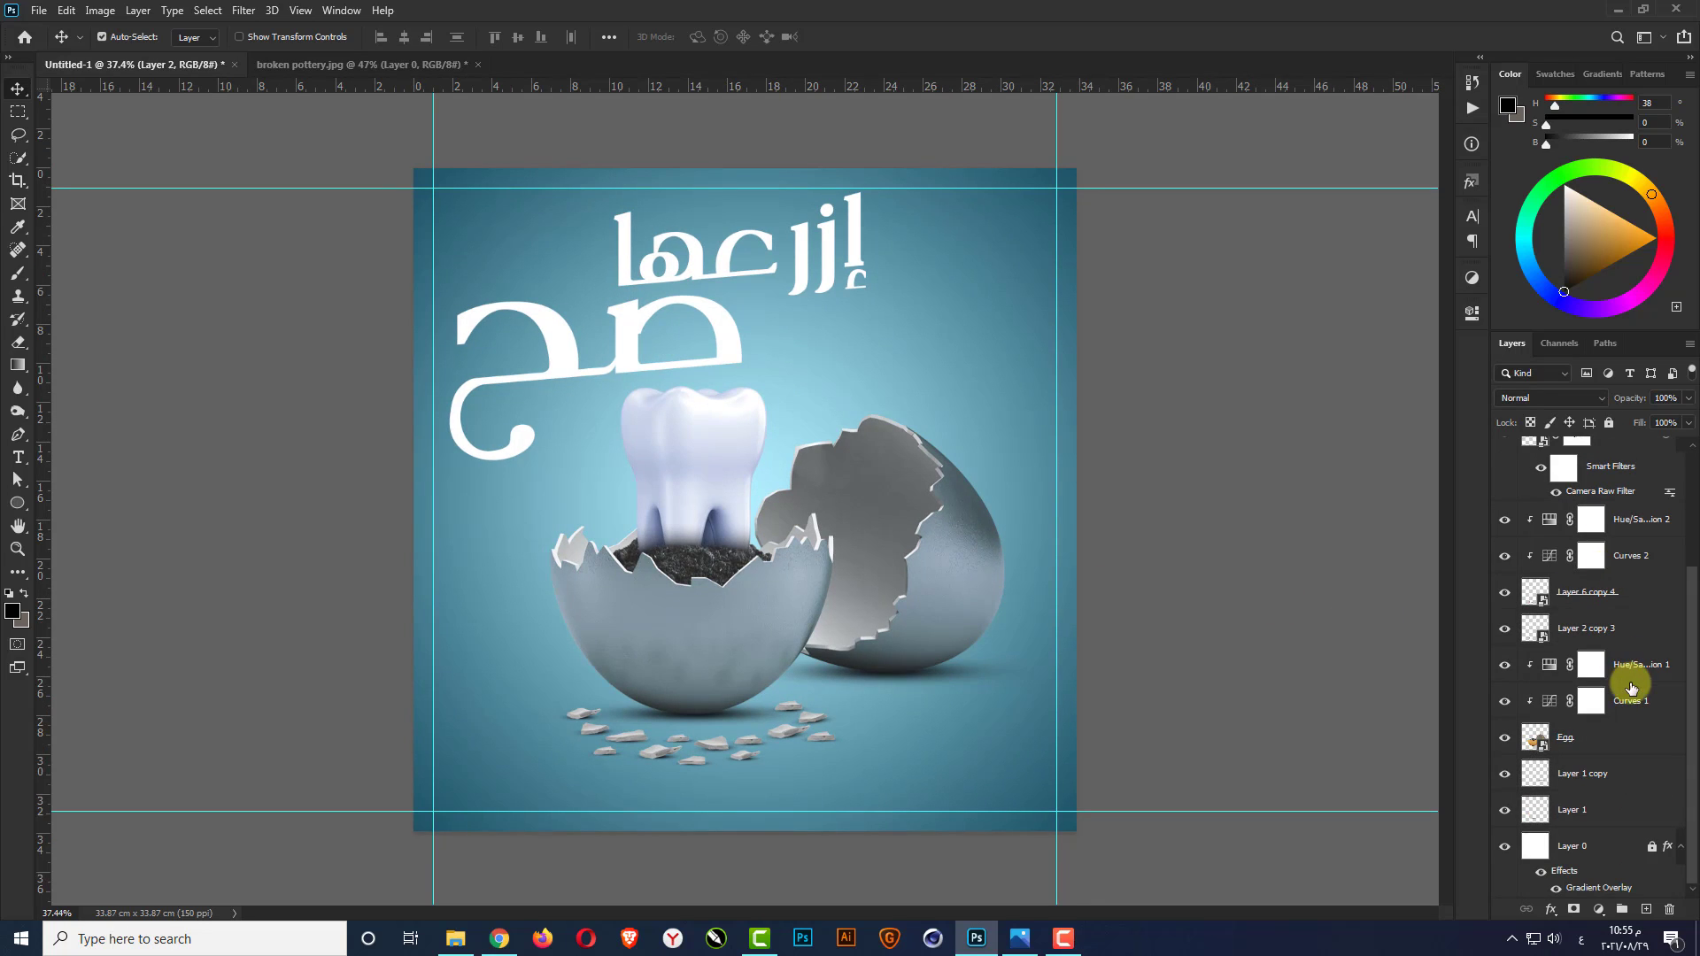
shift+click(1610, 815)
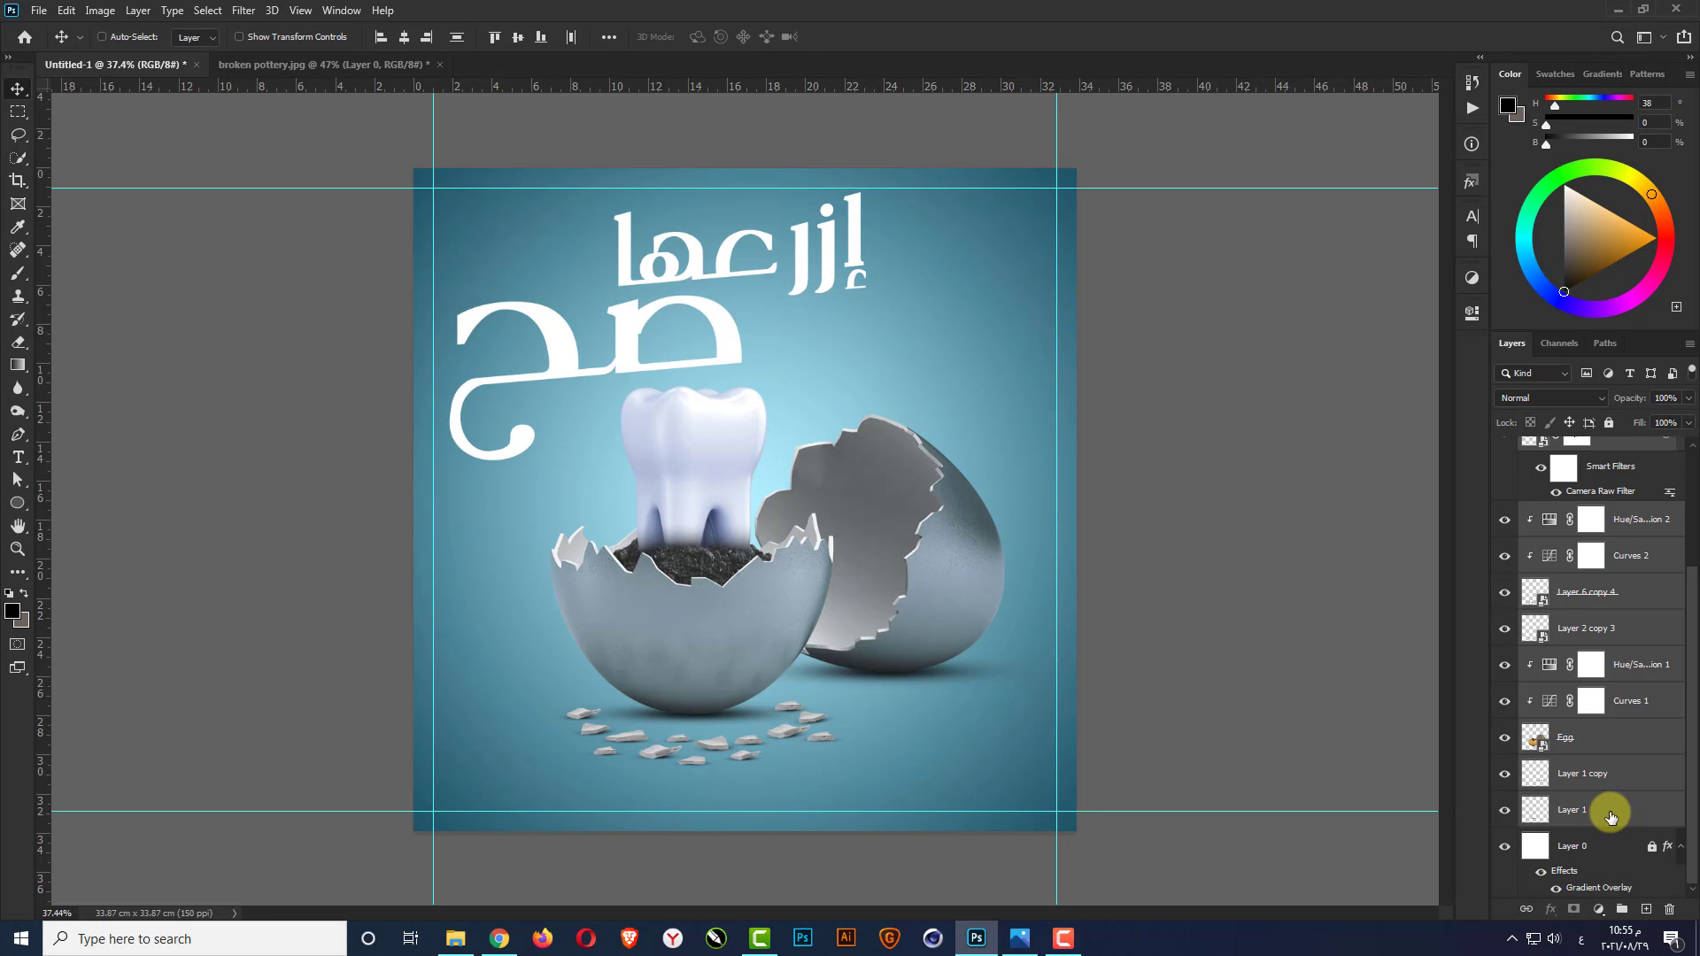
key(ctrl+g)
click(1505, 521)
click(1504, 521)
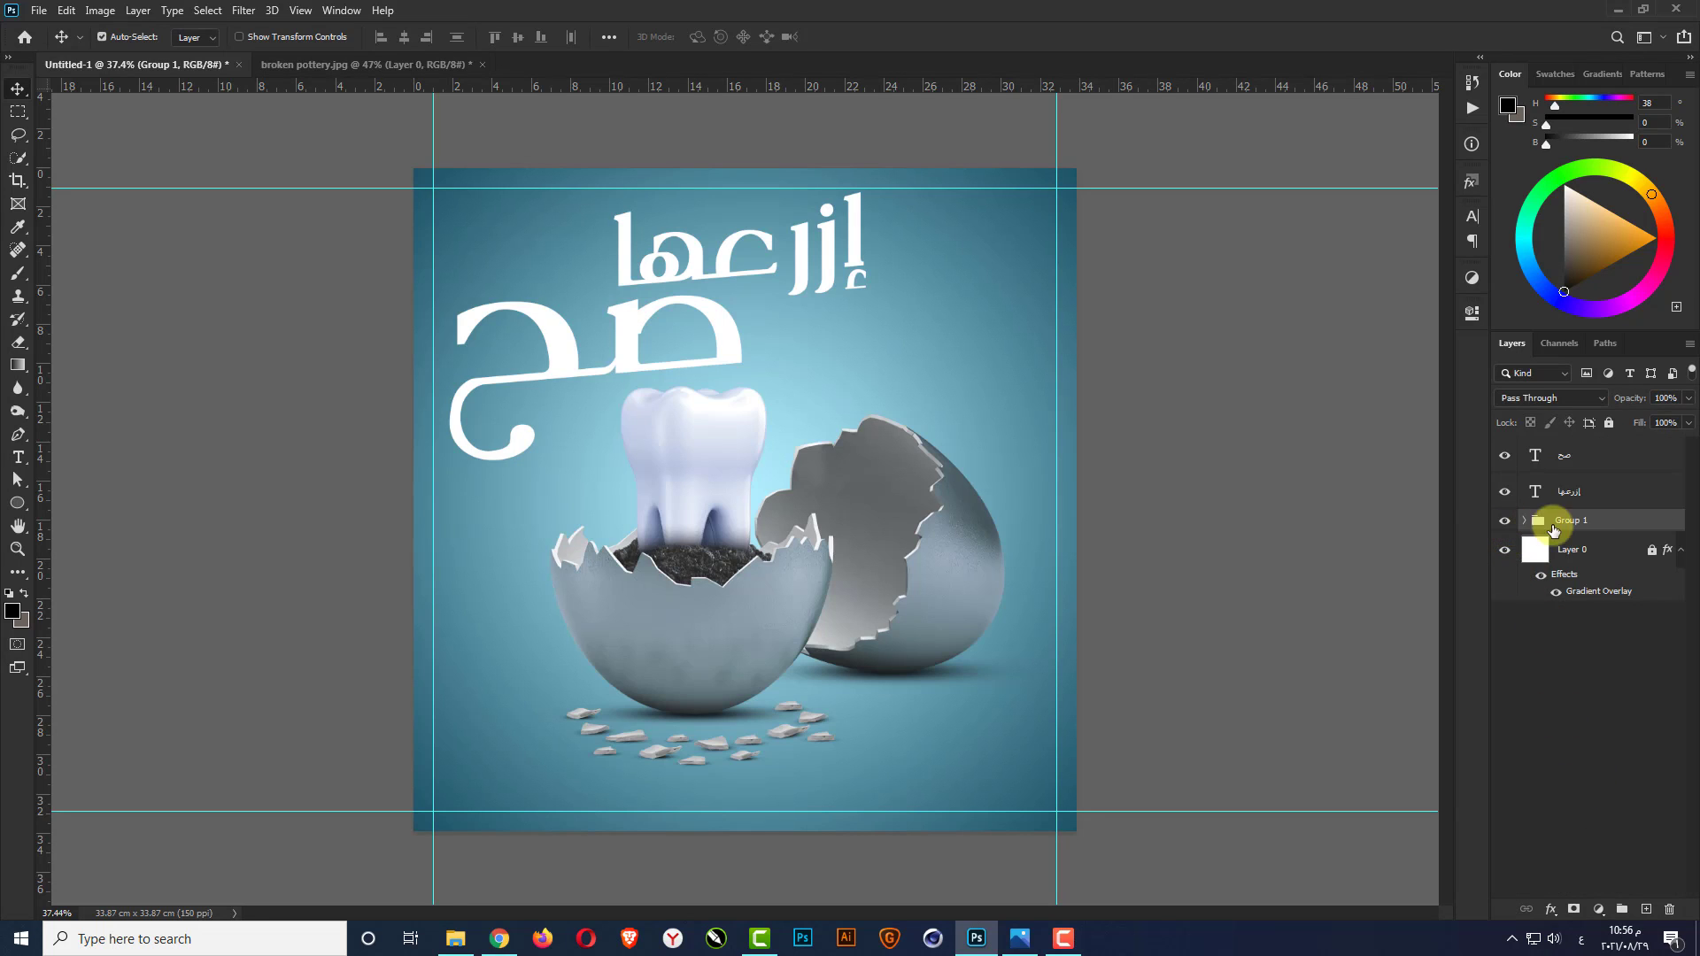
Nudge the grouped tooth and eggshell artwork down, away from the headline, and slightly to the right
key(Down)
key(Down)
key(Down)
key(Down)
key(Down)
key(Down)
key(Down)
key(Down)
key(Down)
key(Down)
key(Down)
key(Down)
key(Down)
key(Down)
key(Down)
key(Down)
key(Down)
key(Down)
key(Down)
key(Down)
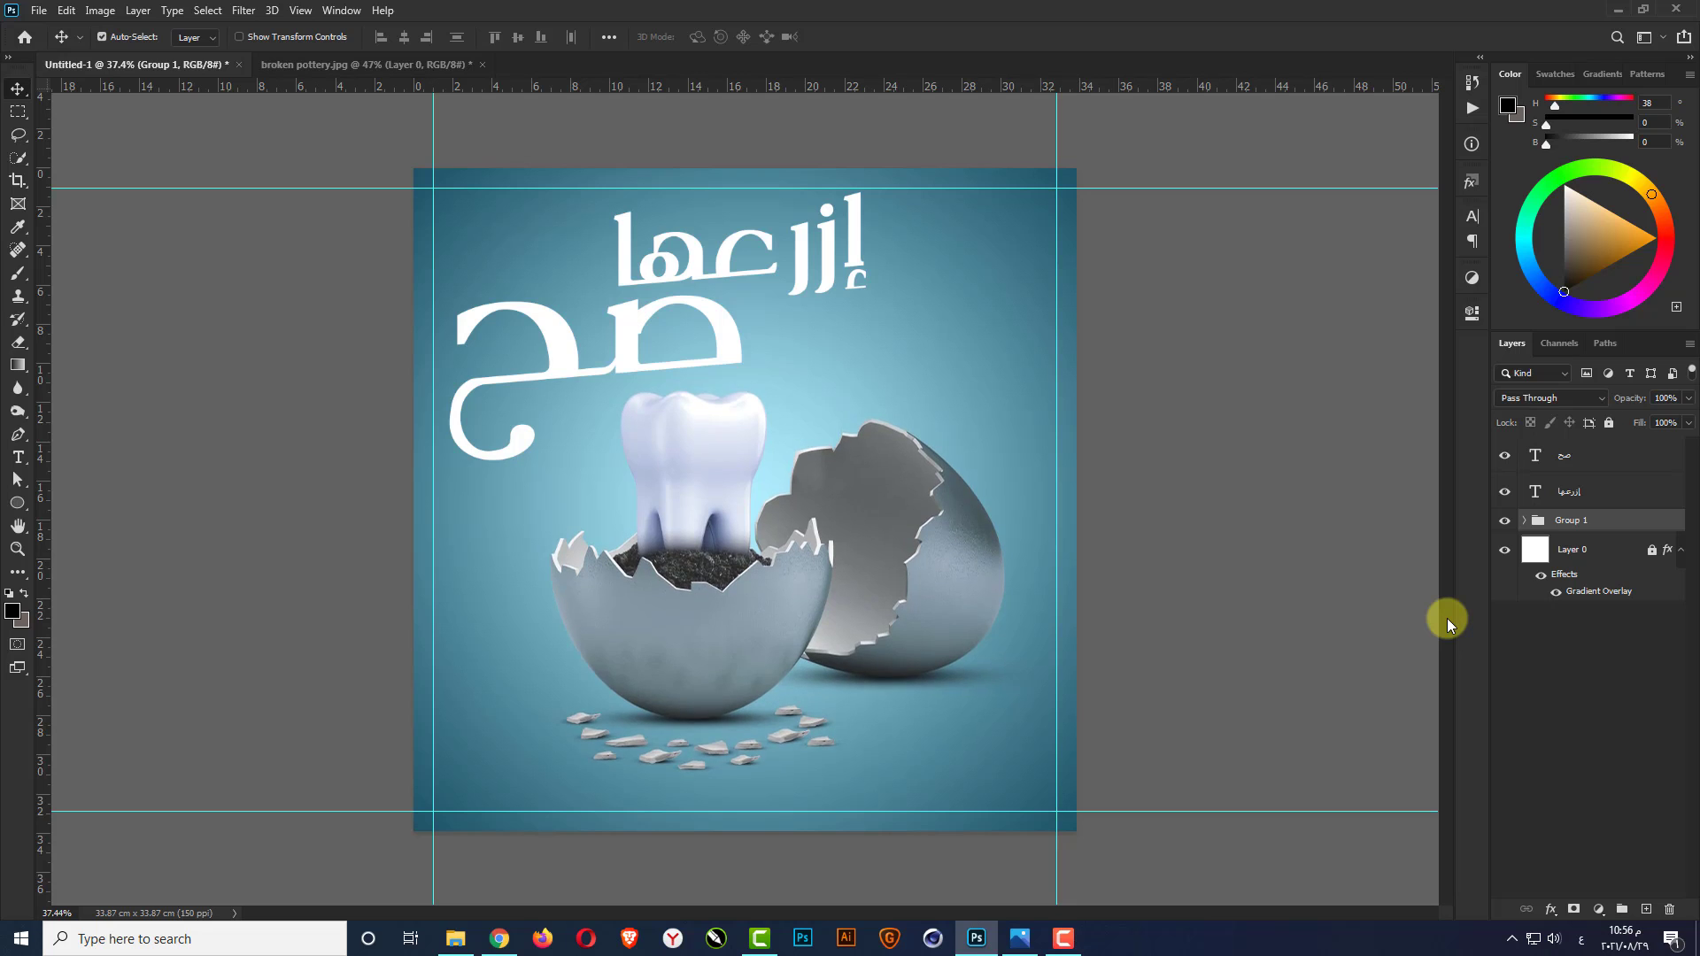
key(Down)
key(Down)
key(Down)
key(Down)
key(Down)
key(Down)
key(Down)
key(Down)
key(Down)
key(Down)
key(Down)
key(Down)
key(Down)
key(Down)
key(Down)
key(Down)
key(Down)
key(Down)
key(Down)
key(Down)
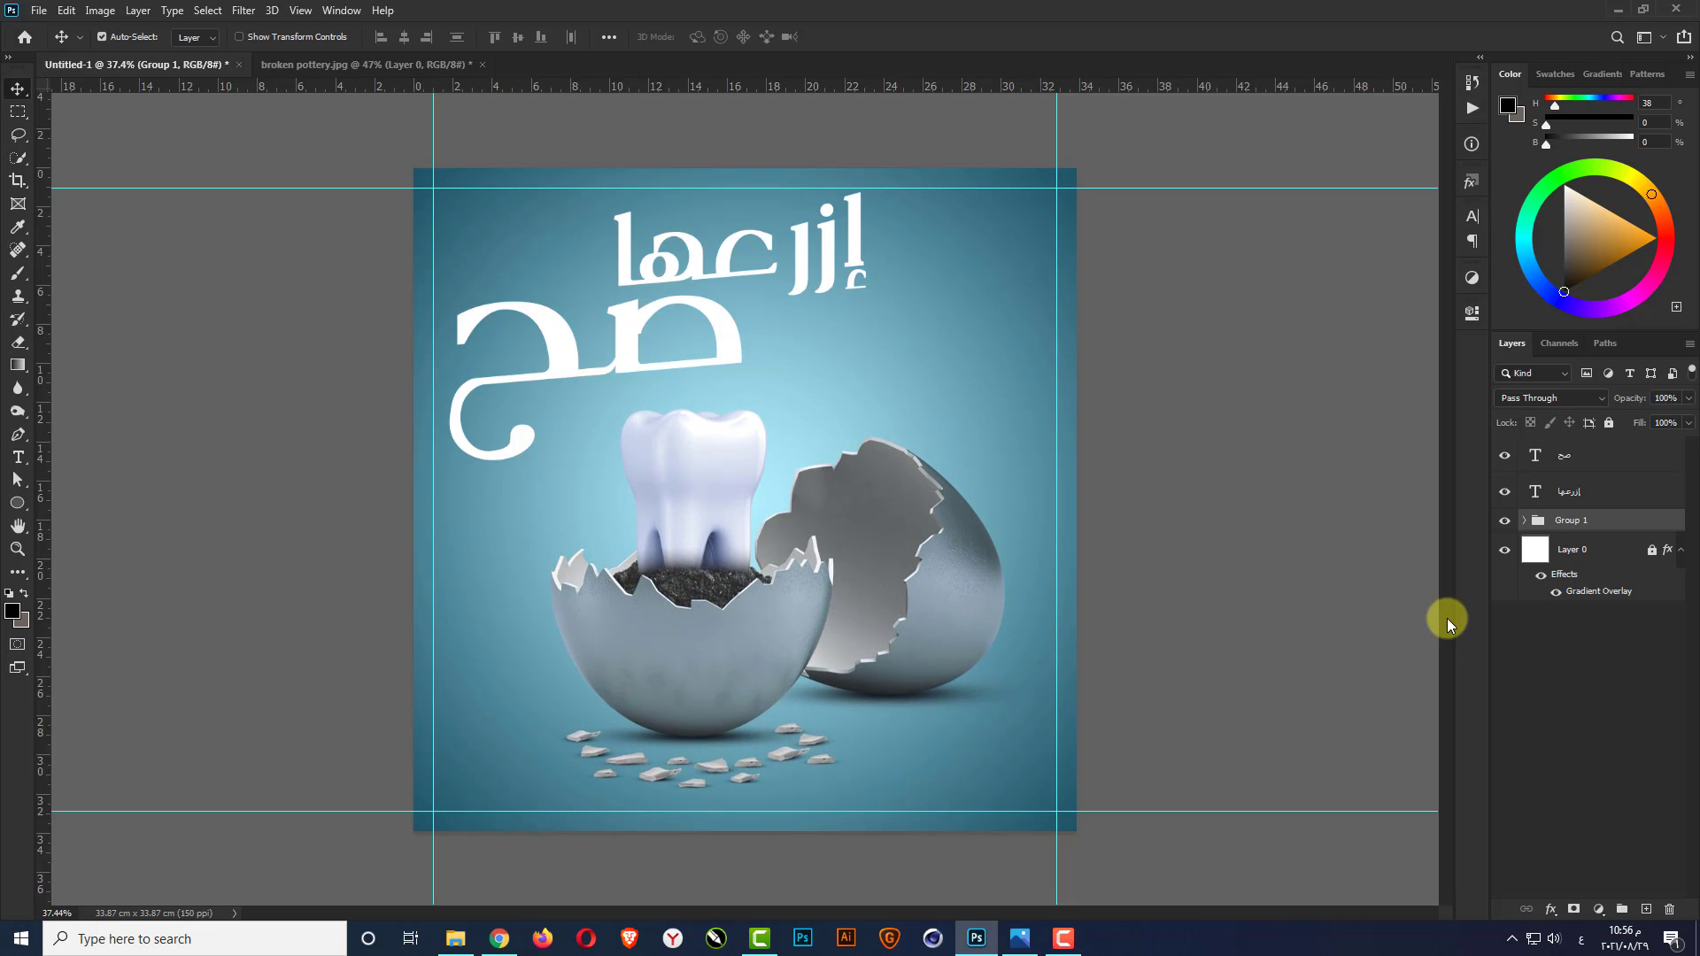
key(Right)
key(Right)
key(Right)
key(Right)
key(Right)
key(Right)
key(Right)
key(Right)
key(Right)
key(Right)
key(Right)
key(Right)
key(Right)
key(Right)
key(Right)
key(Right)
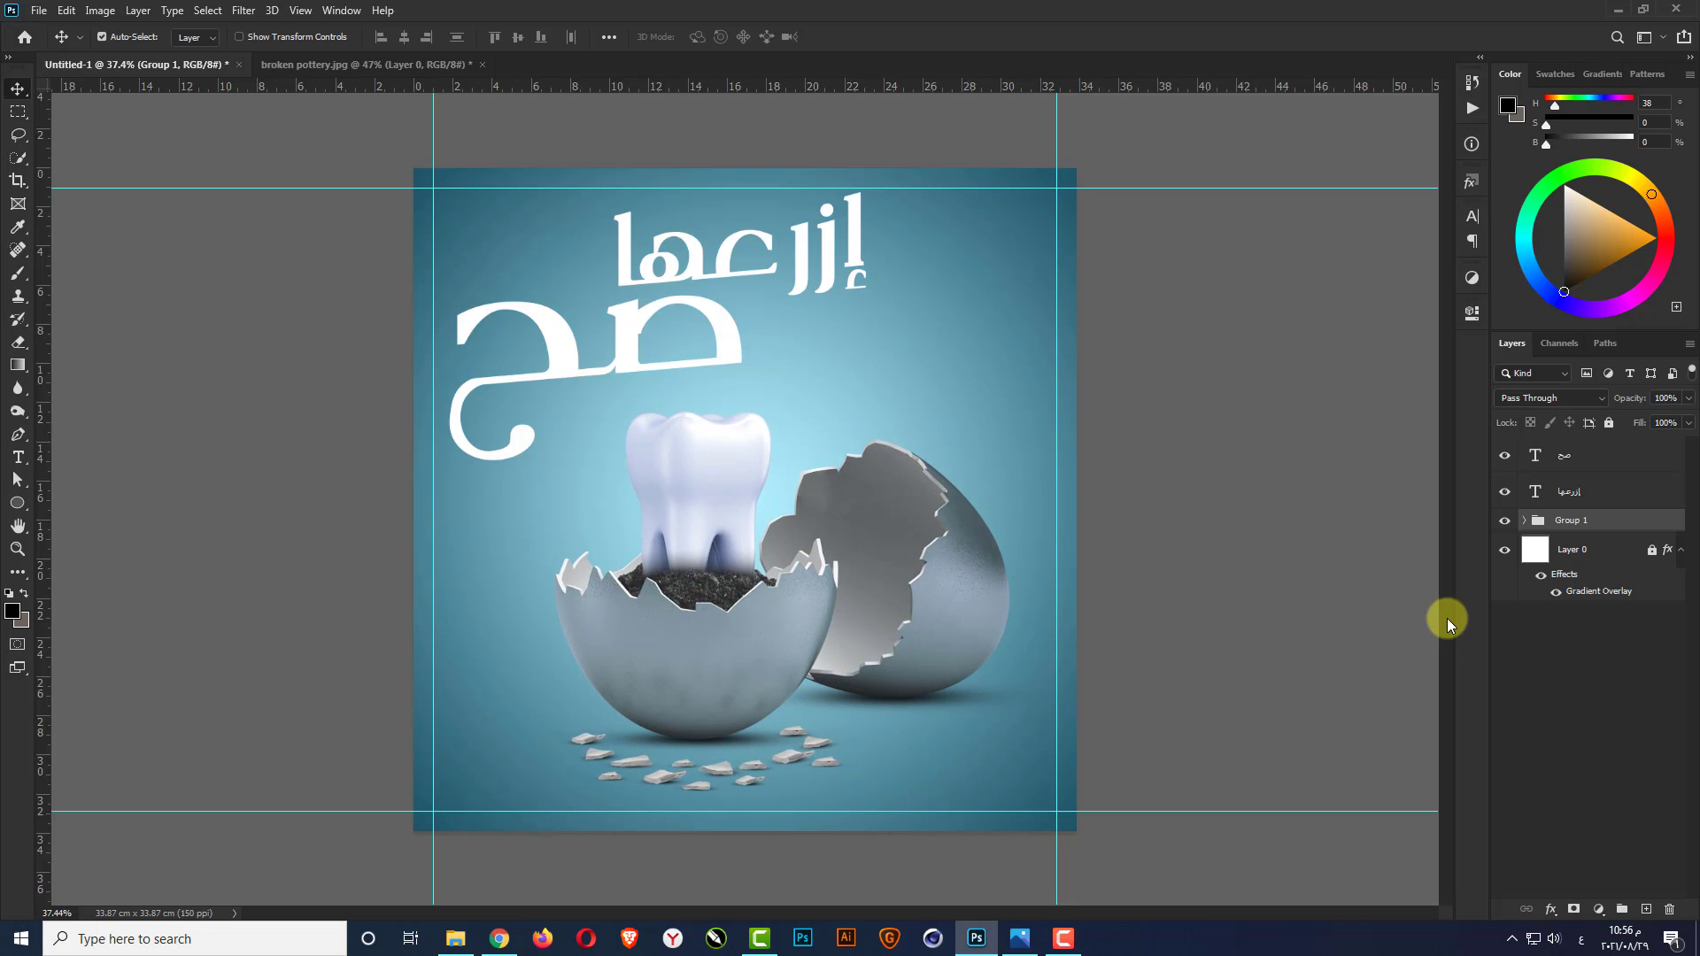
click(1276, 602)
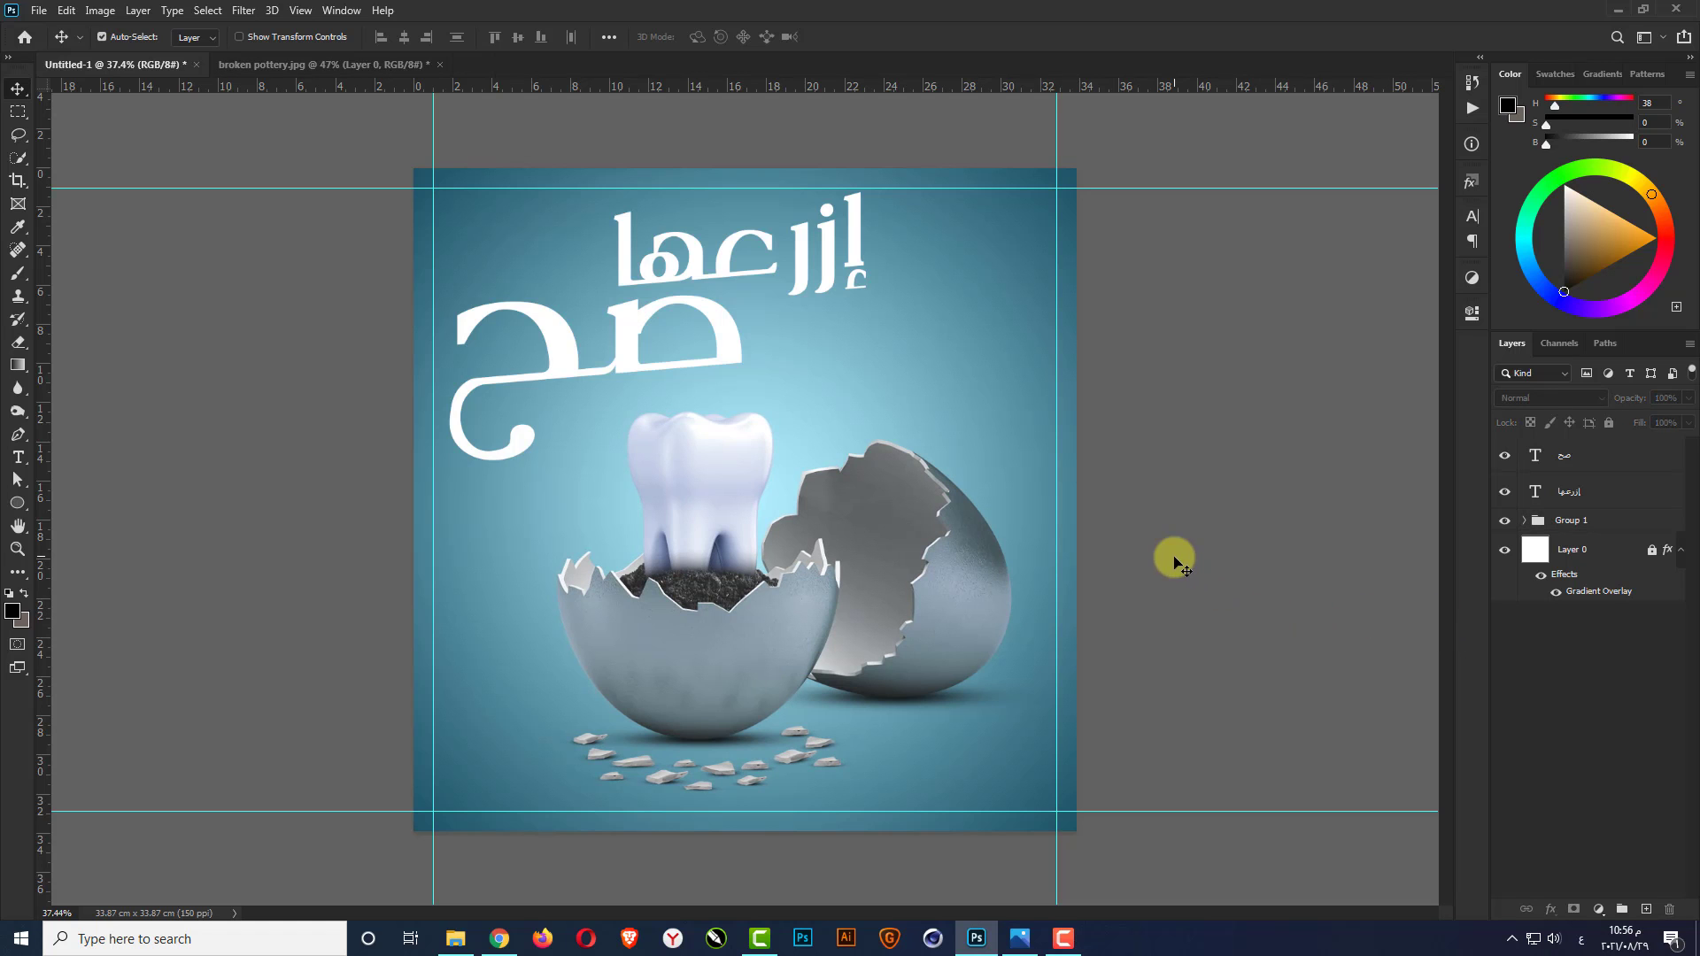
scroll(576, 372, up, 3)
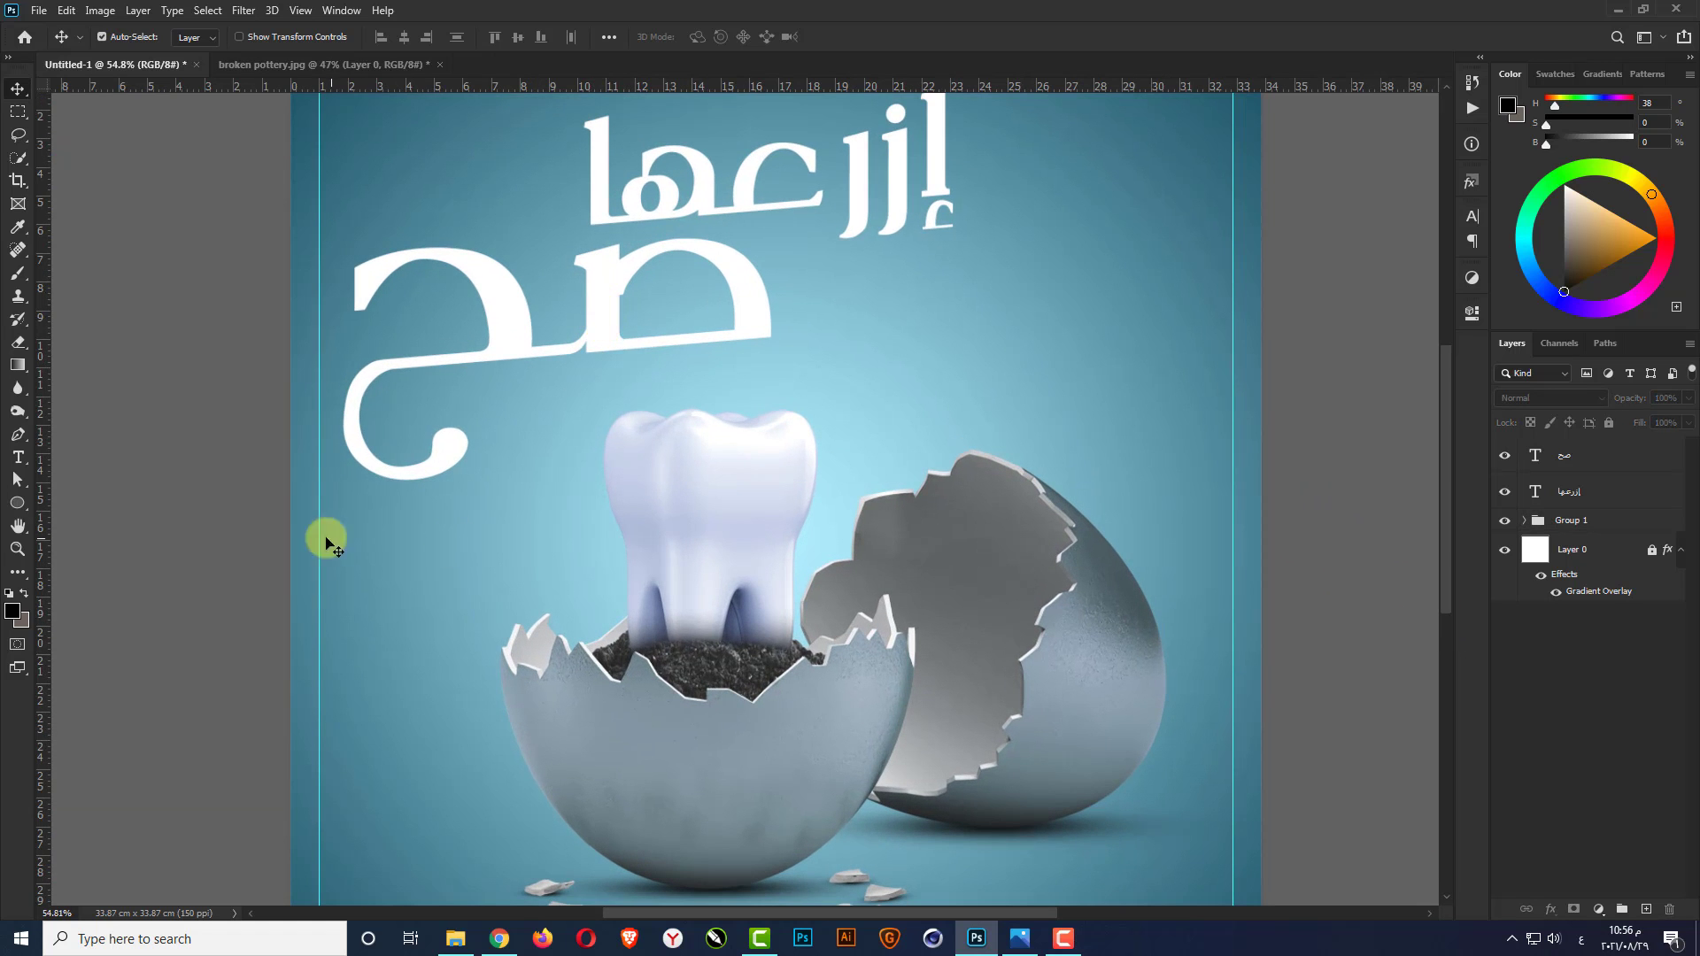
Place the Water image of the watering can from folder 36 into the composition
click(455, 937)
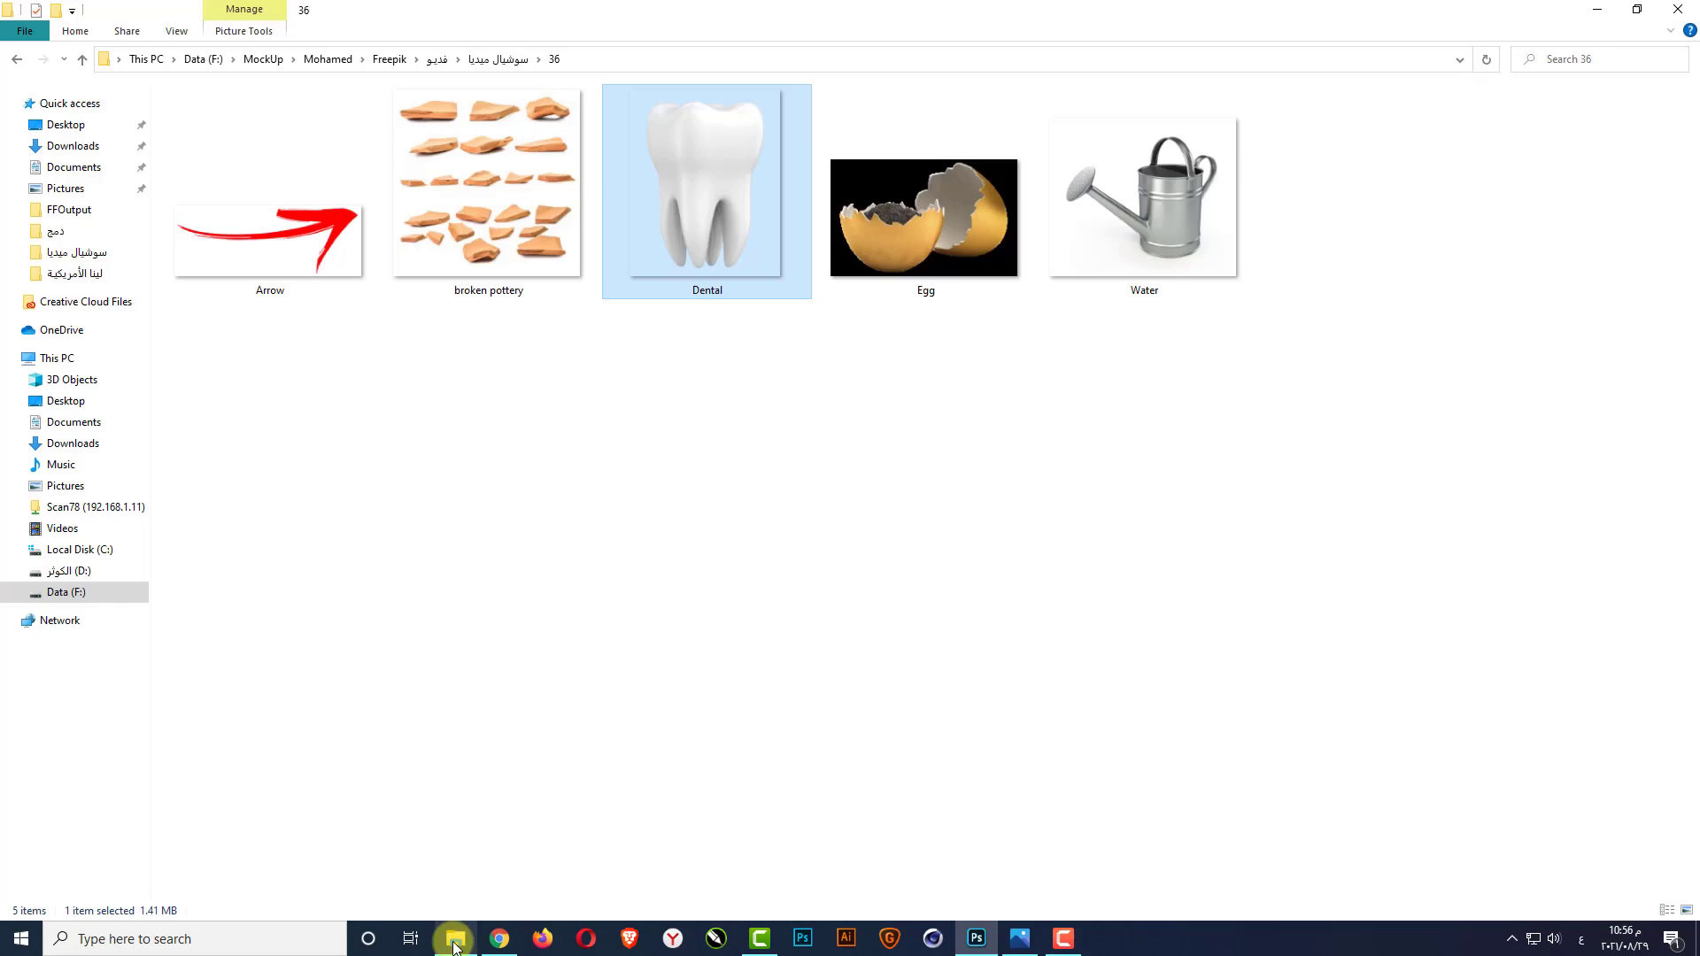
click(1187, 239)
drag(1166, 284, 854, 569)
drag(1062, 223, 960, 277)
key(Return)
Rasterize the Water layer and delete the white background around the watering can using the Magic Wand
scroll(808, 502, up, 3)
right_click(1581, 454)
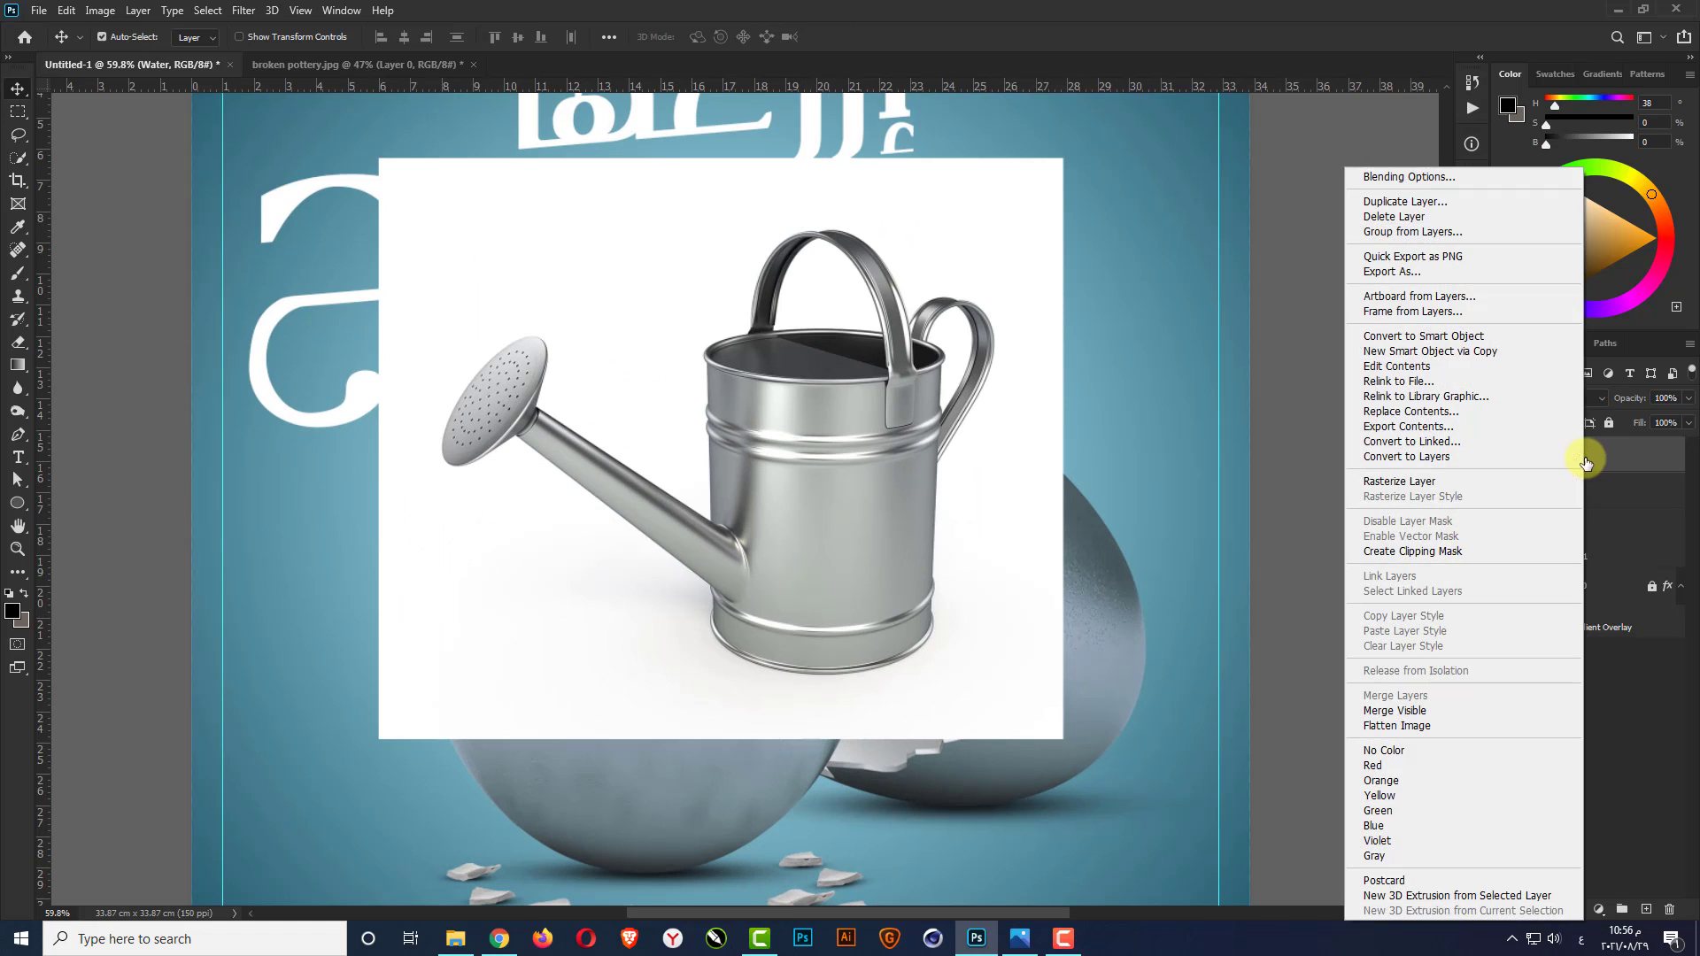
click(1436, 483)
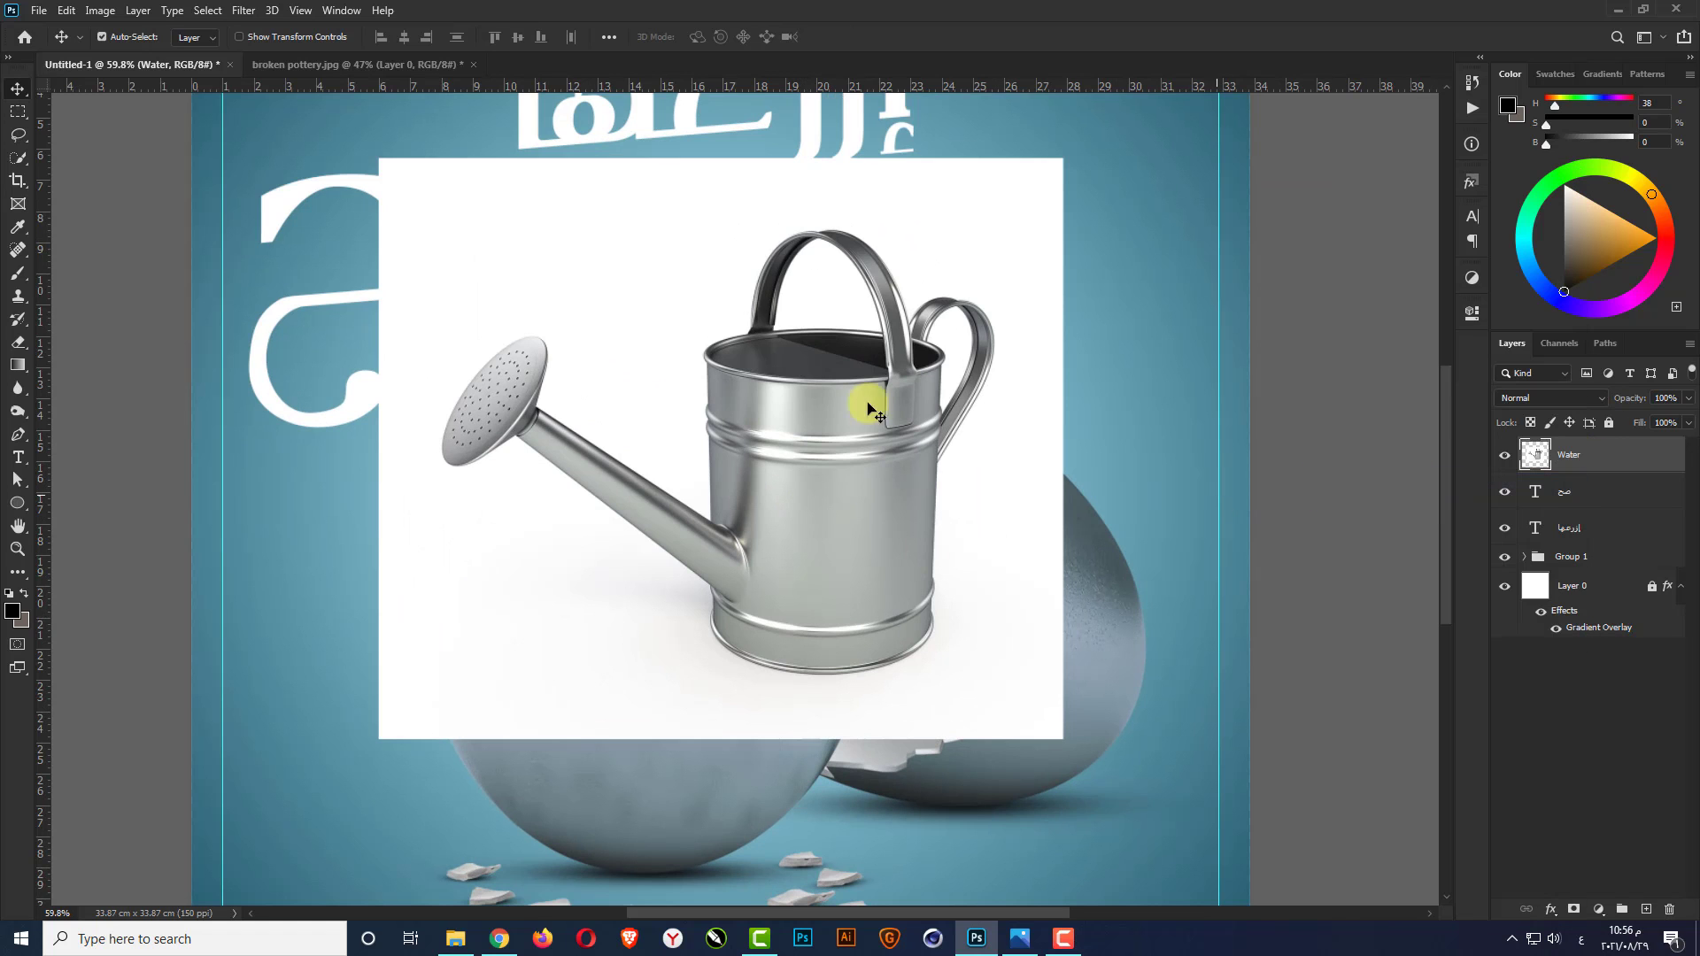
right_click(27, 155)
click(93, 203)
click(521, 283)
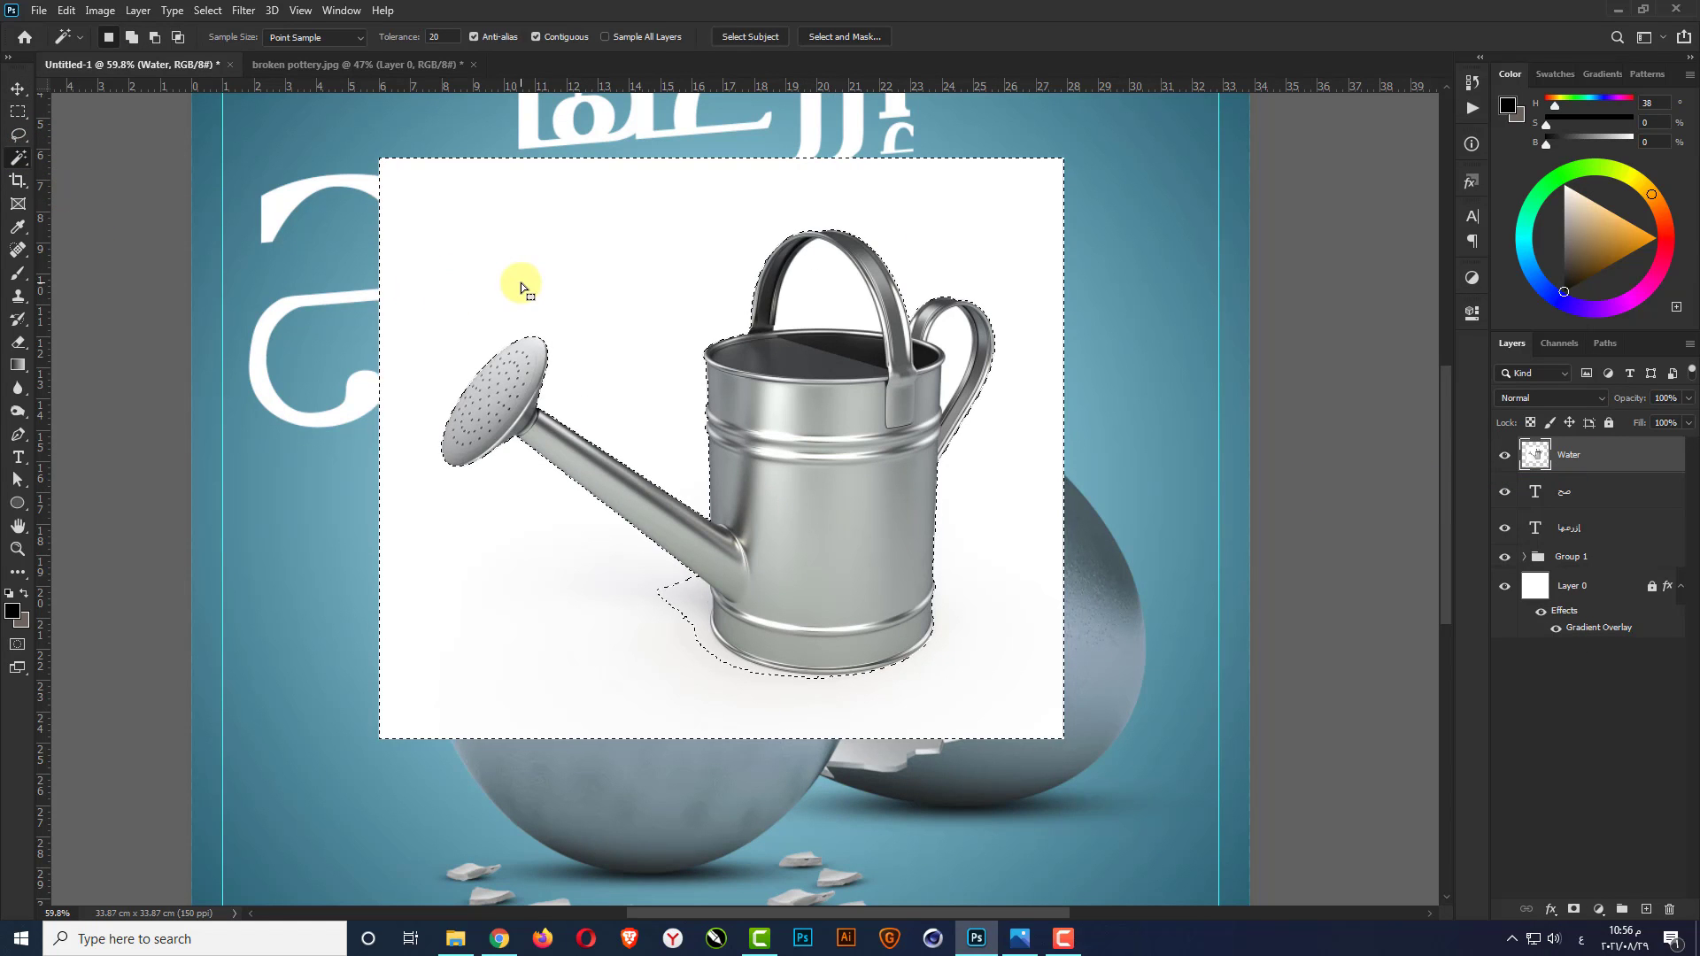
scroll(609, 304, up, 2)
key(Delete)
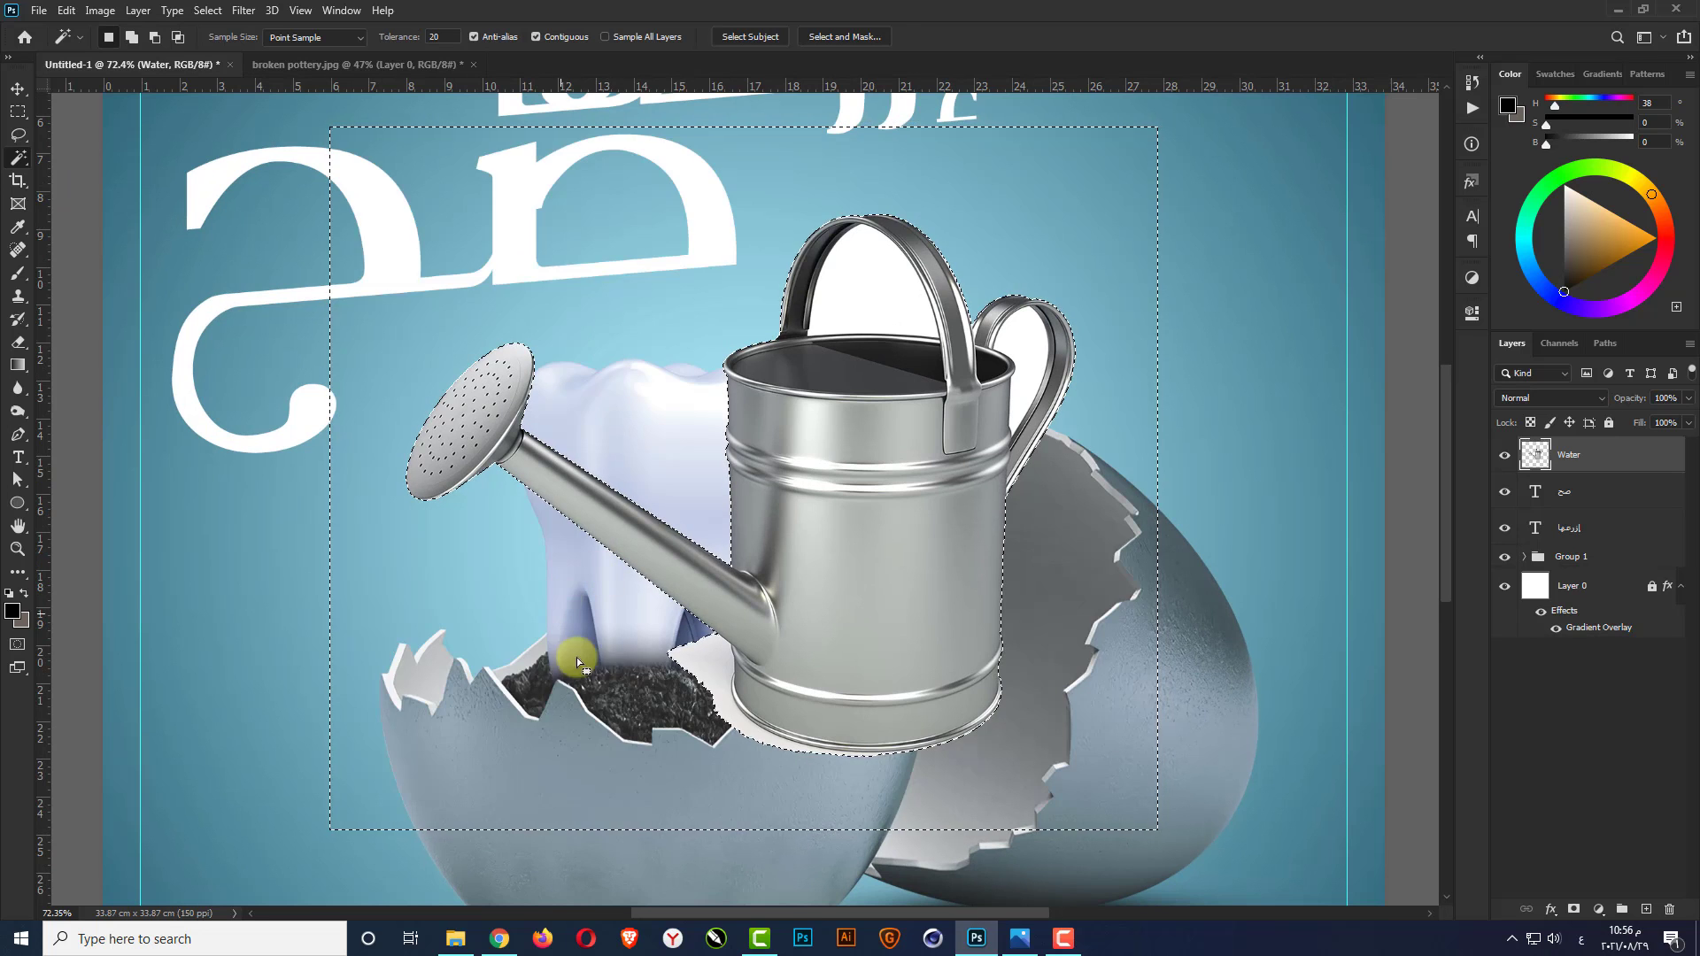
Delete the leftover shadow patch at the watering can's base and the white areas inside its handles
scroll(577, 657, up, 4)
click(702, 692)
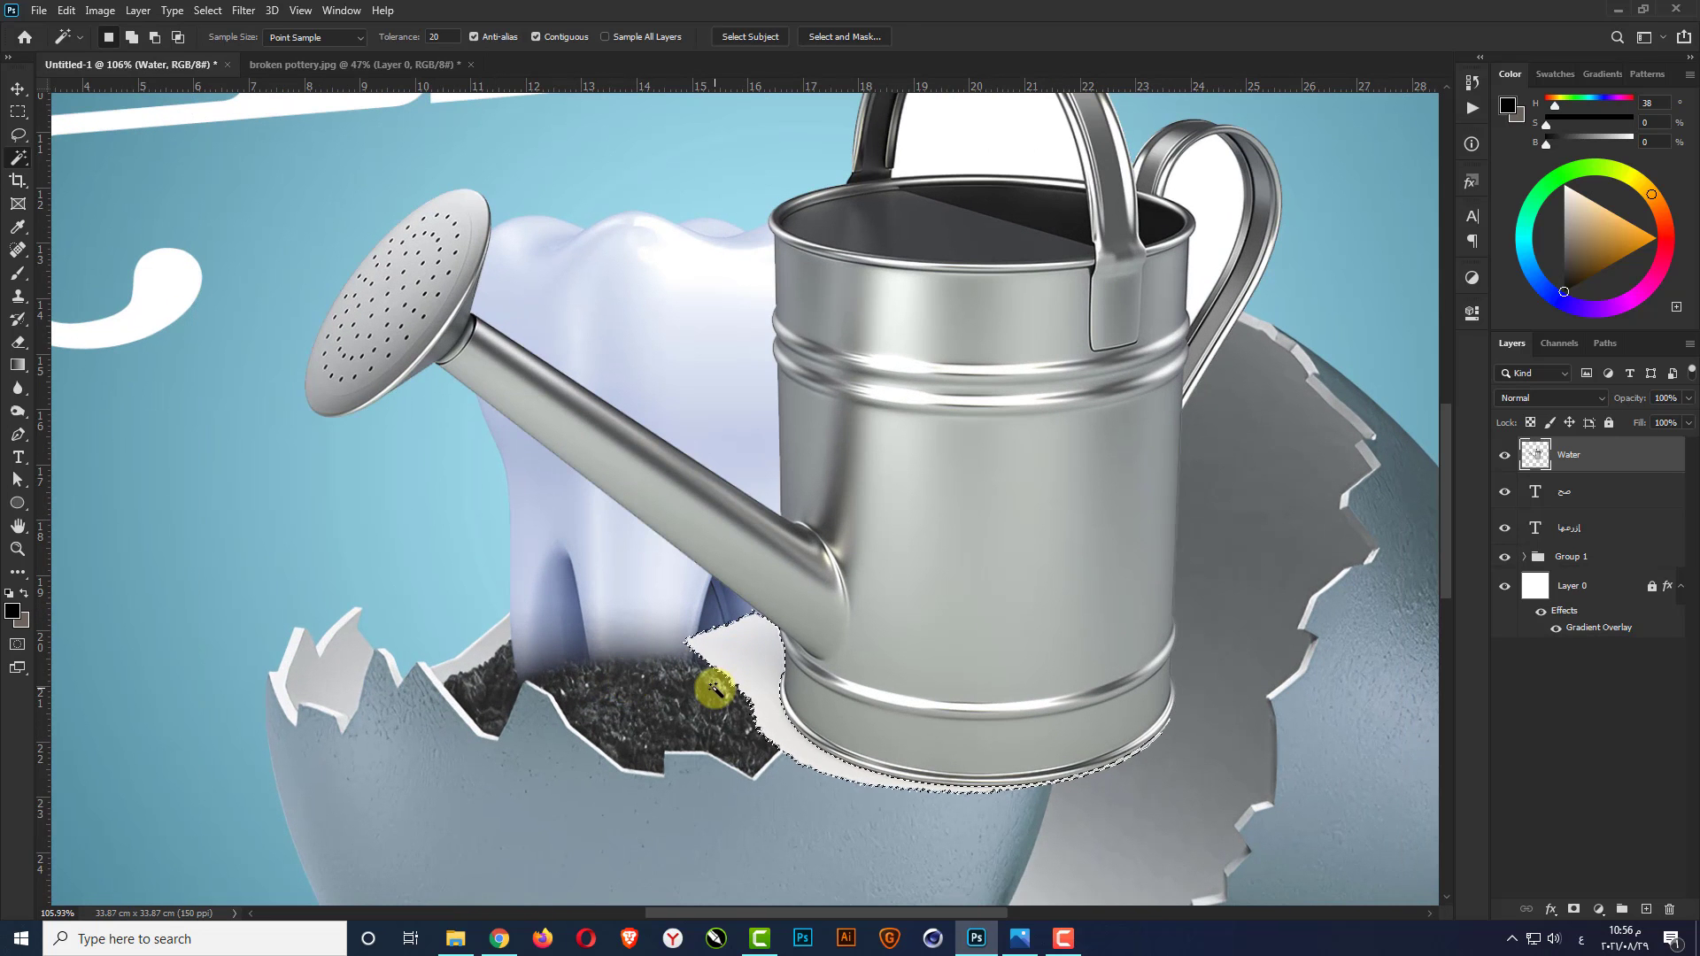
click(1025, 148)
key(Delete)
key(Delete)
scroll(723, 407, down, 4)
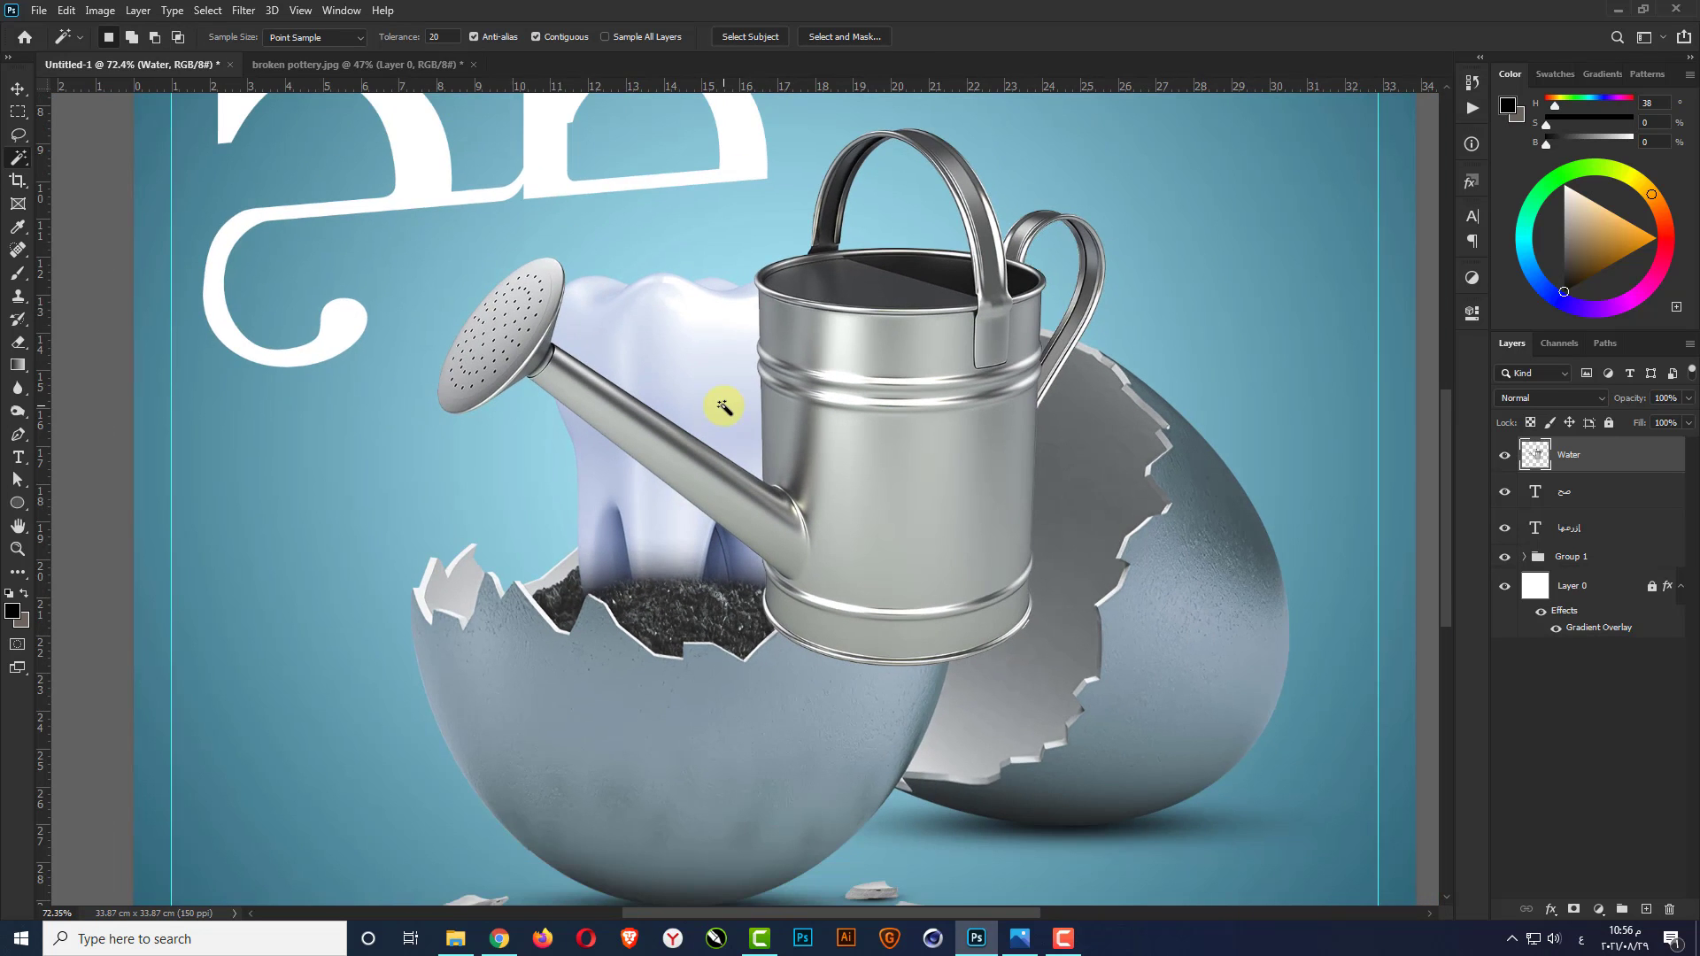
Flip the watering can horizontally, shrink it to about 40% and move it to the left of the tooth below "صح"
scroll(724, 408, down, 4)
key(ctrl+t)
right_click(794, 381)
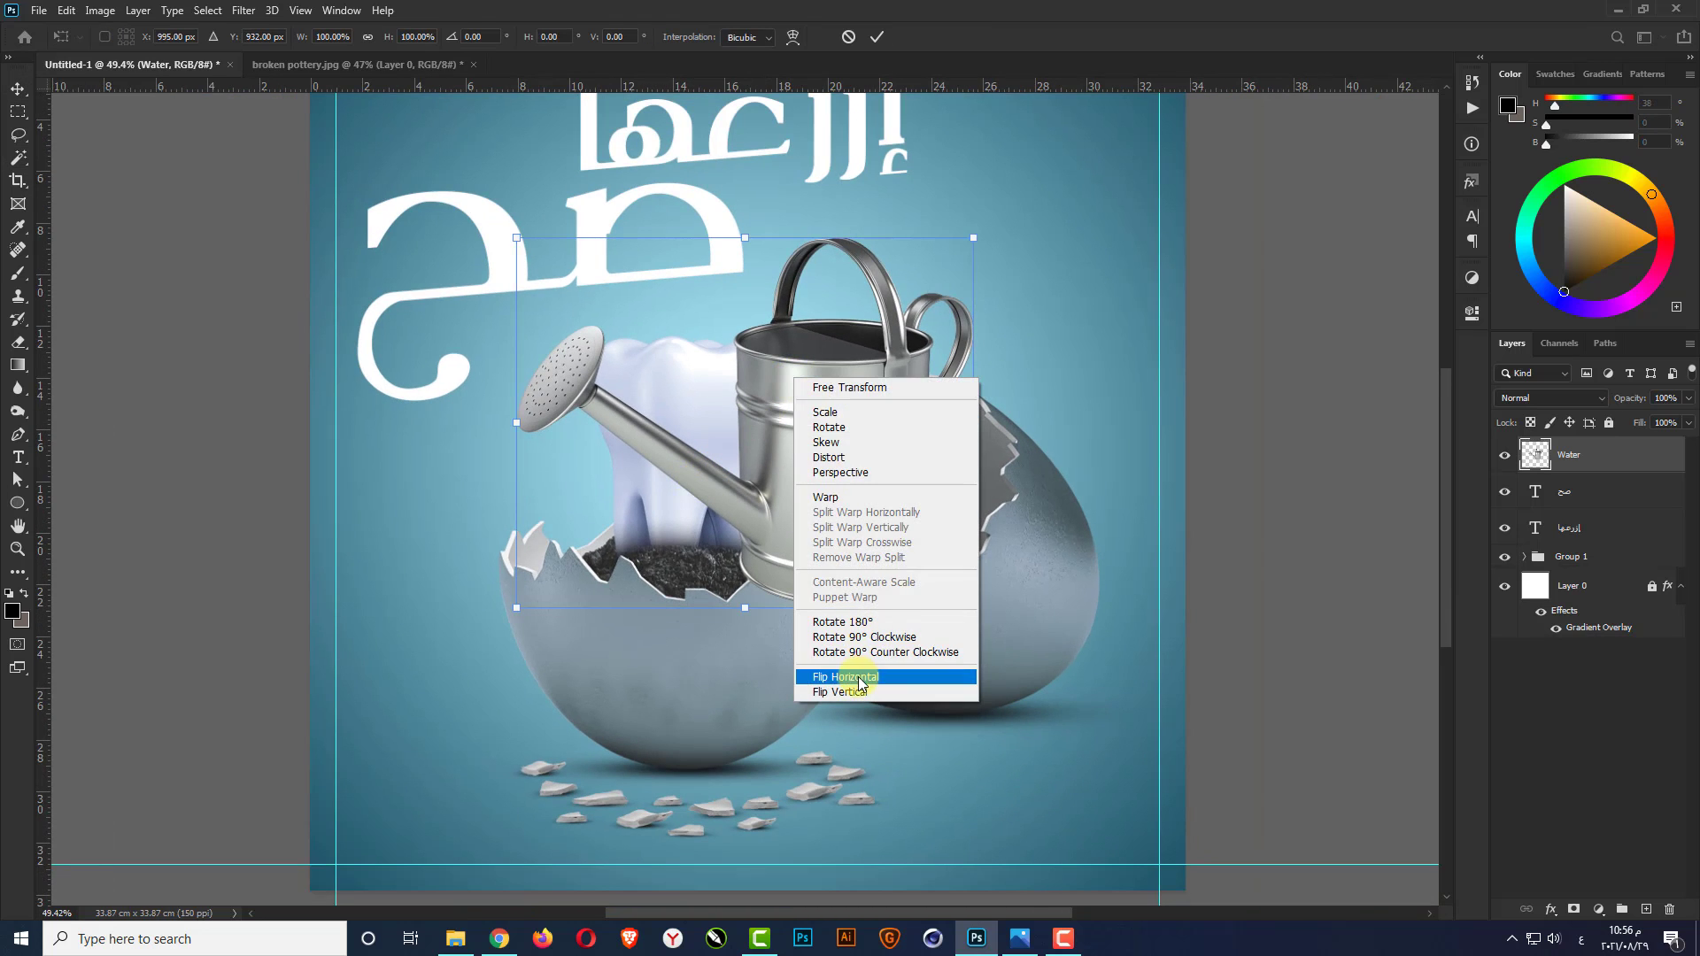
click(859, 678)
drag(972, 237, 701, 458)
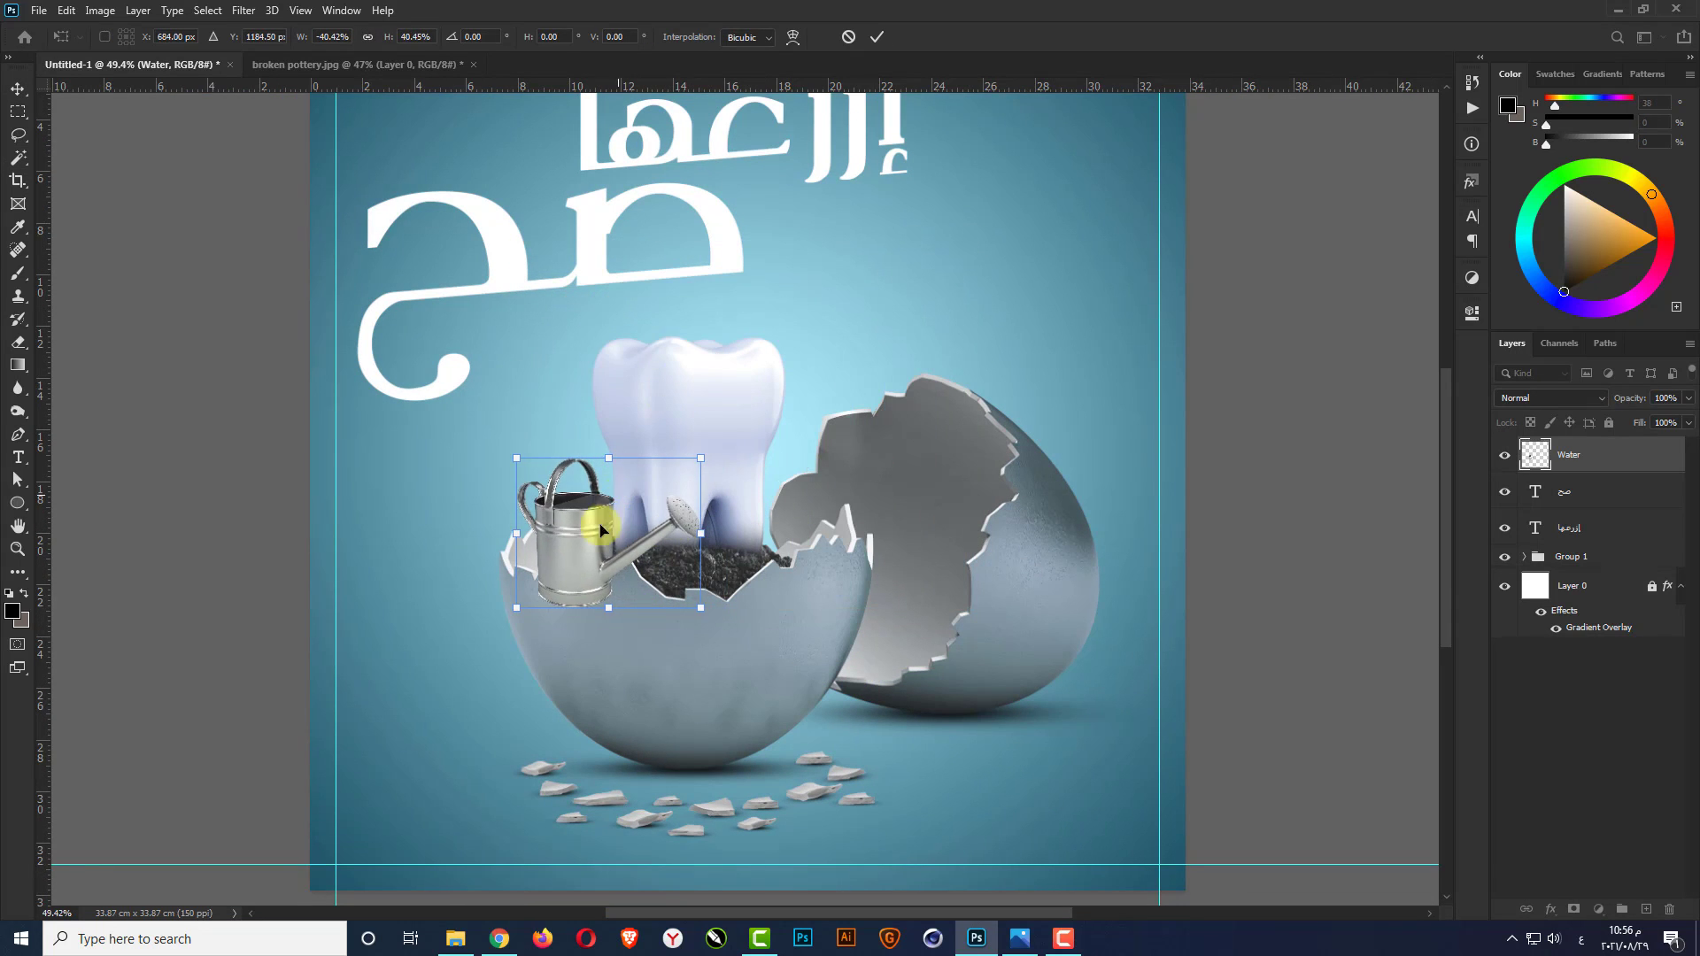
drag(592, 541, 486, 432)
Rotate the watering can about 25° clockwise so it tips toward the soil, and lower it slightly to hang from the tail of "صح"
scroll(486, 431, up, 2)
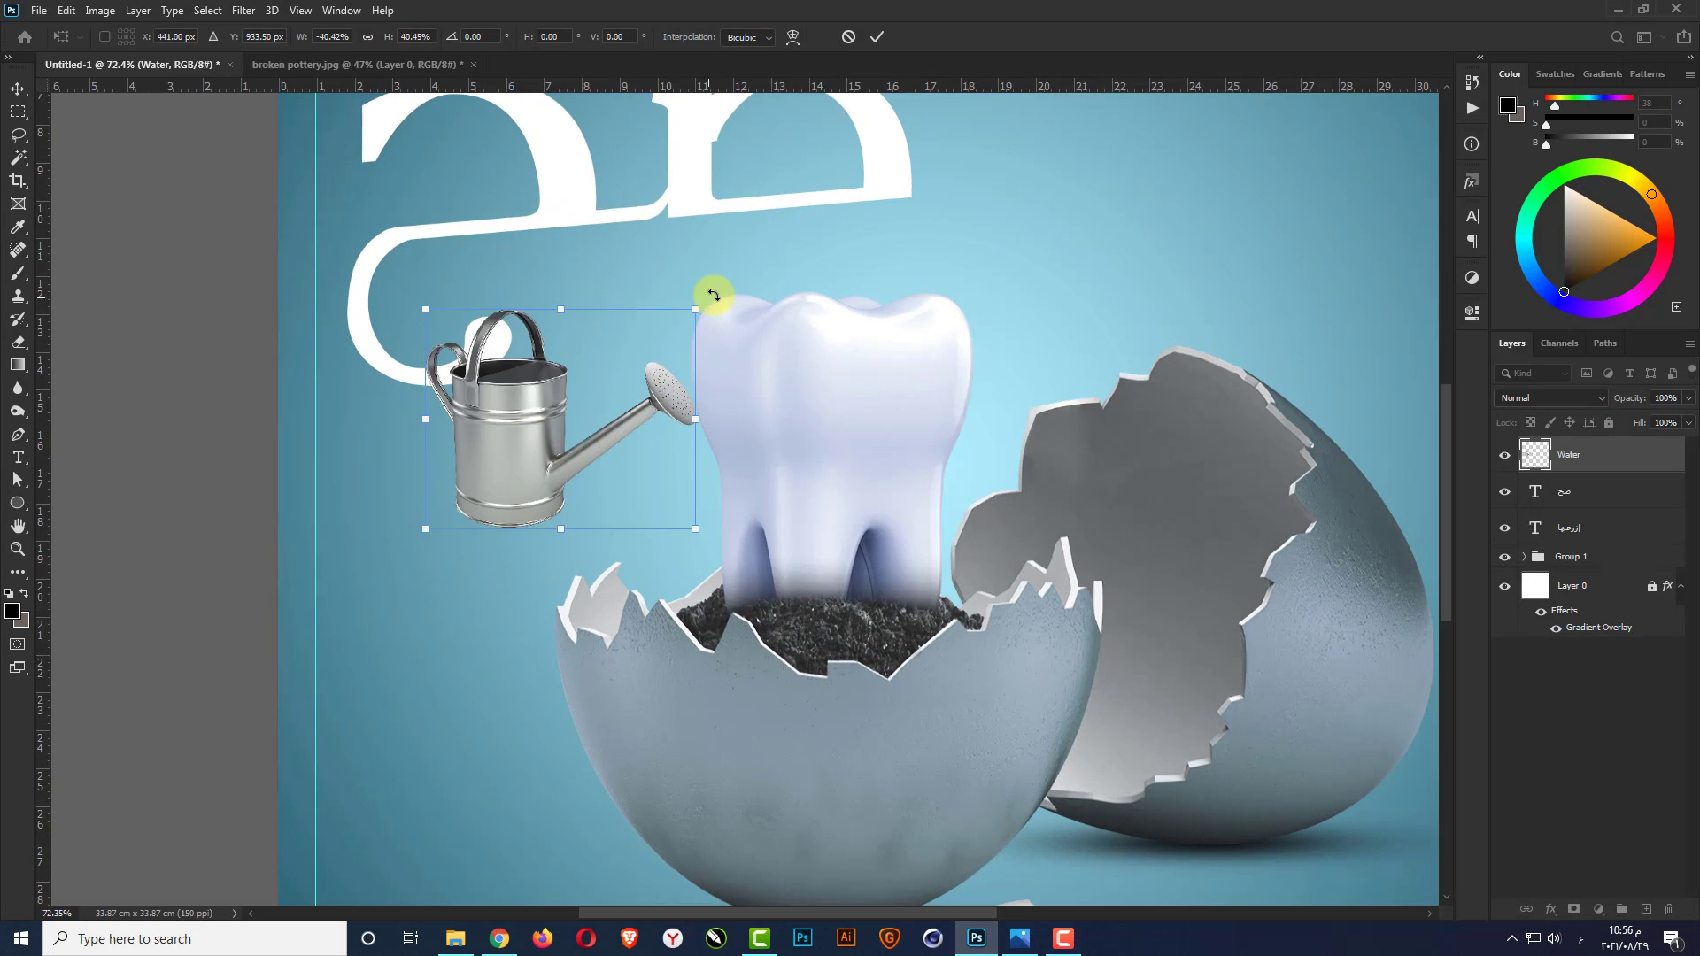
drag(710, 292, 538, 451)
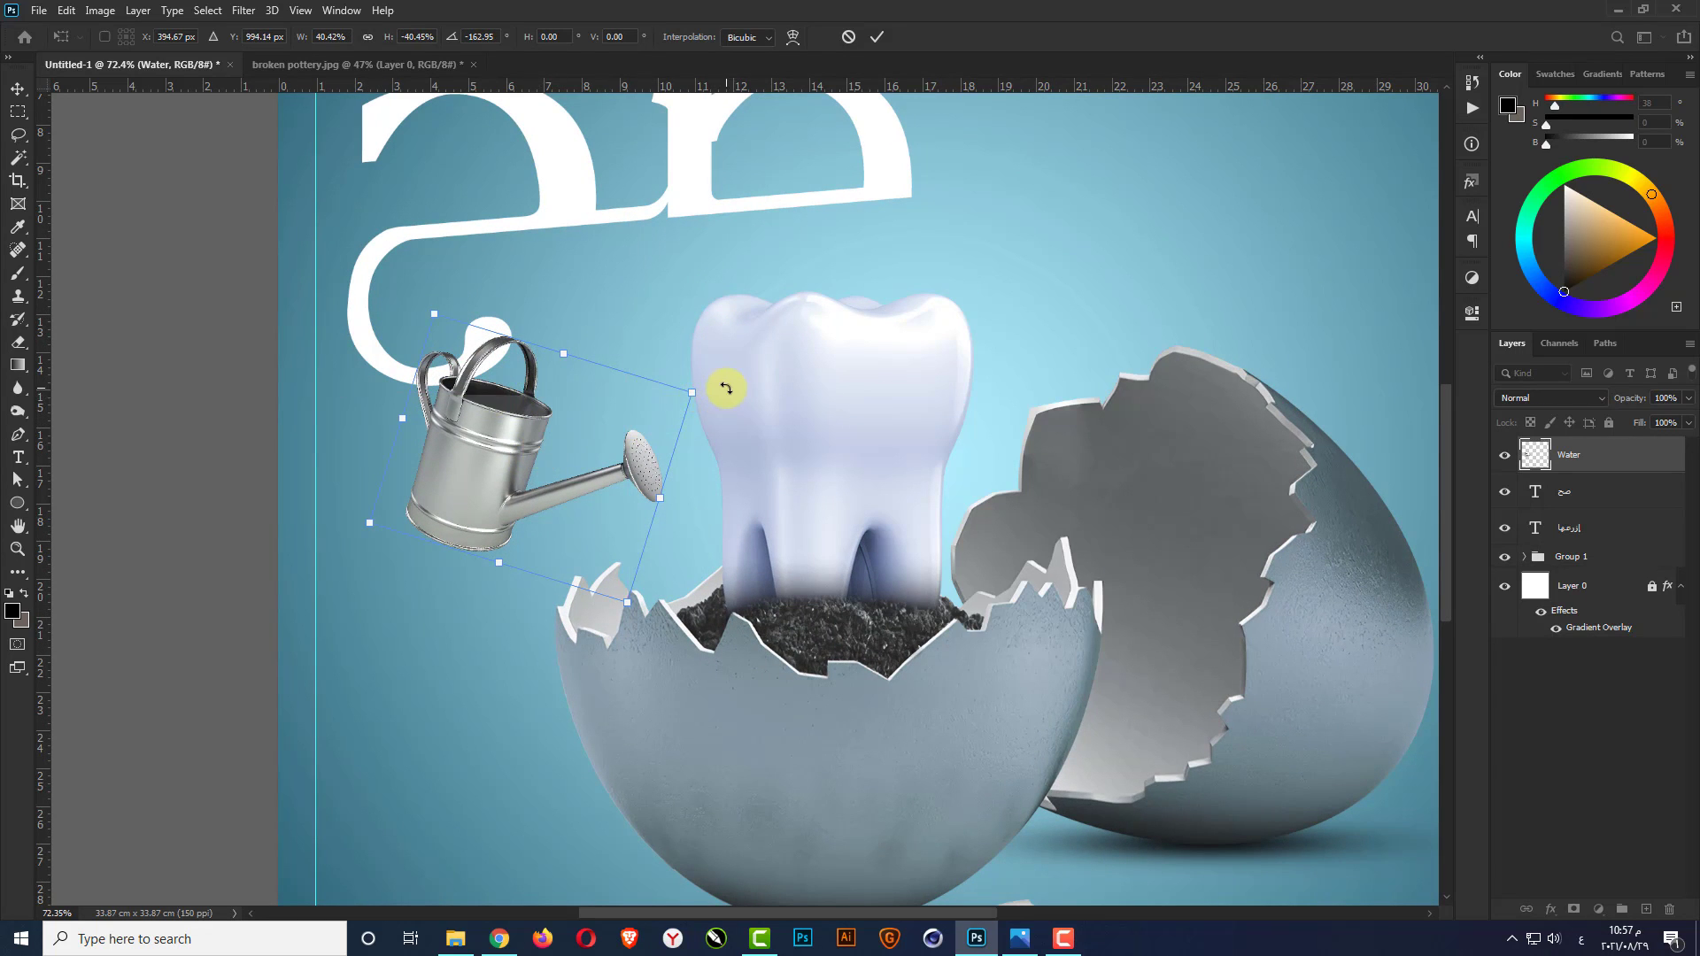
drag(726, 388, 744, 407)
drag(531, 372, 523, 428)
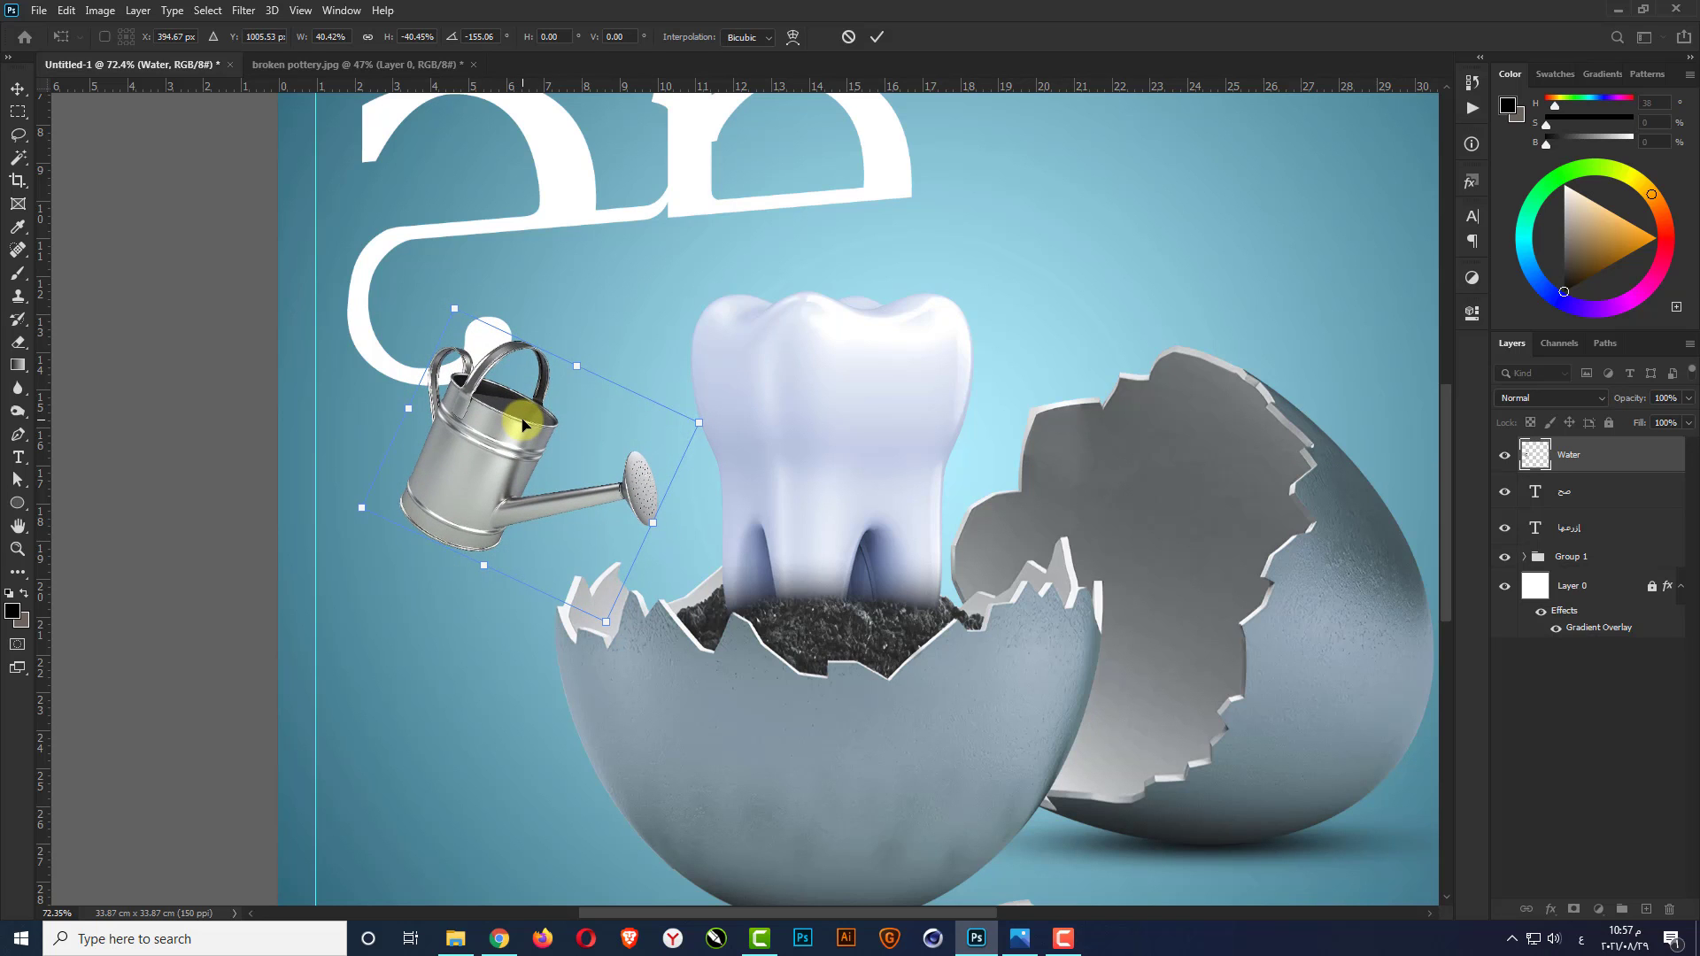
key(Return)
key(ctrl+0)
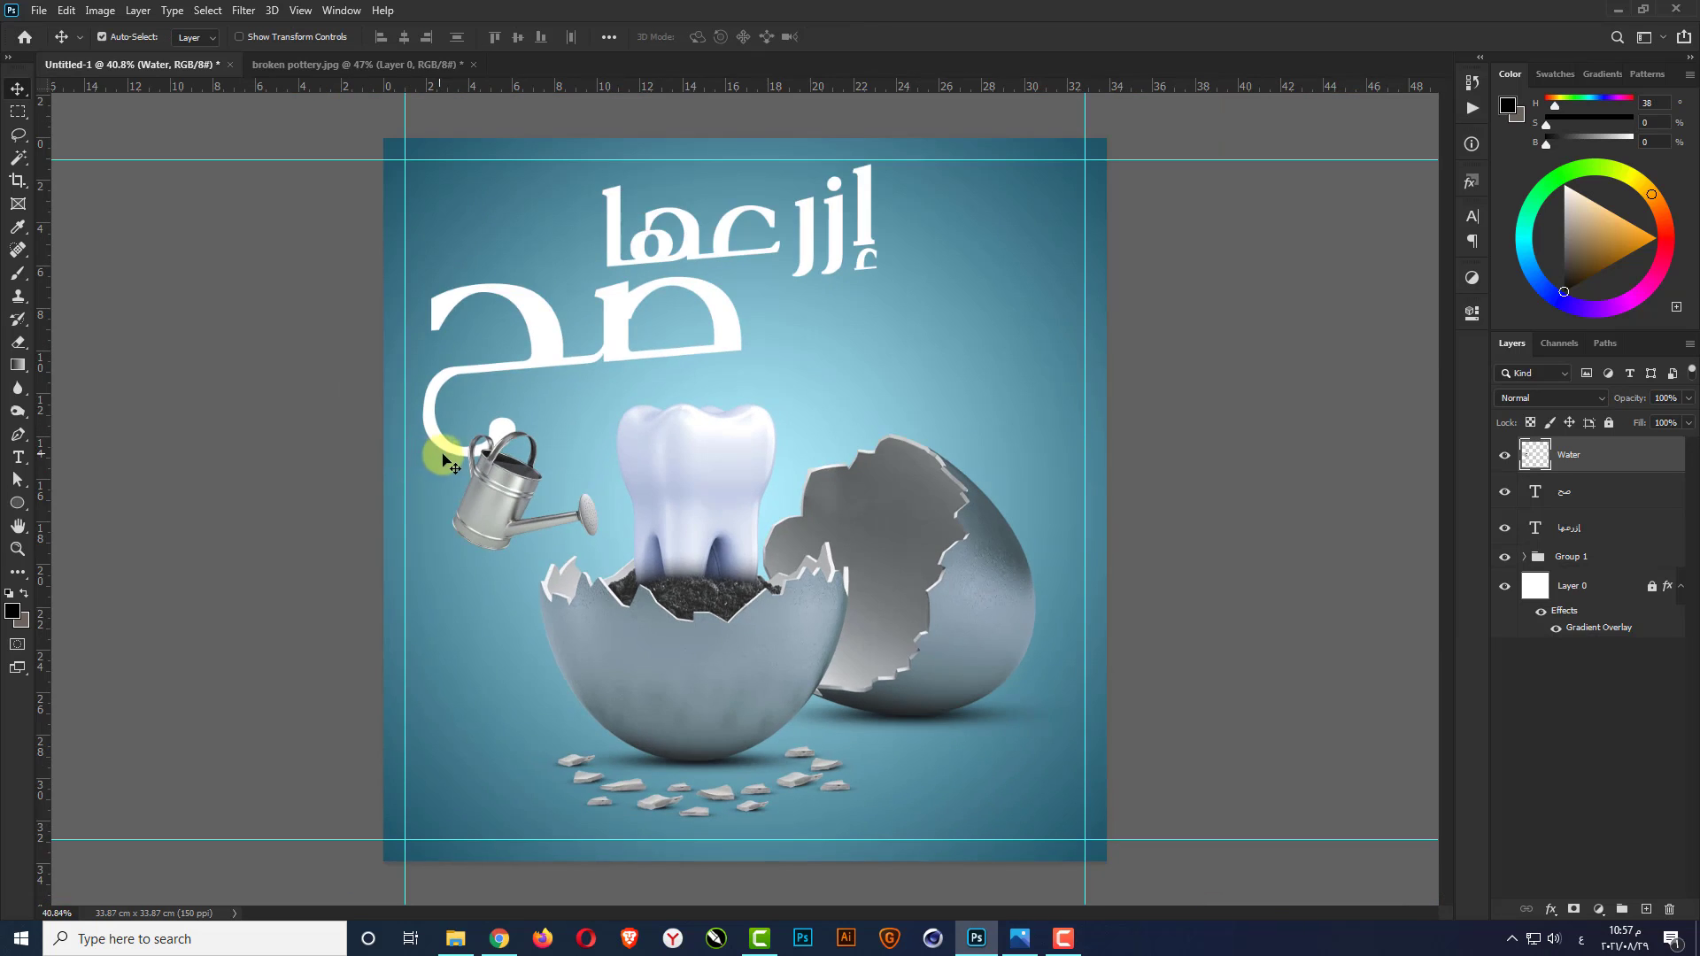
click(1263, 454)
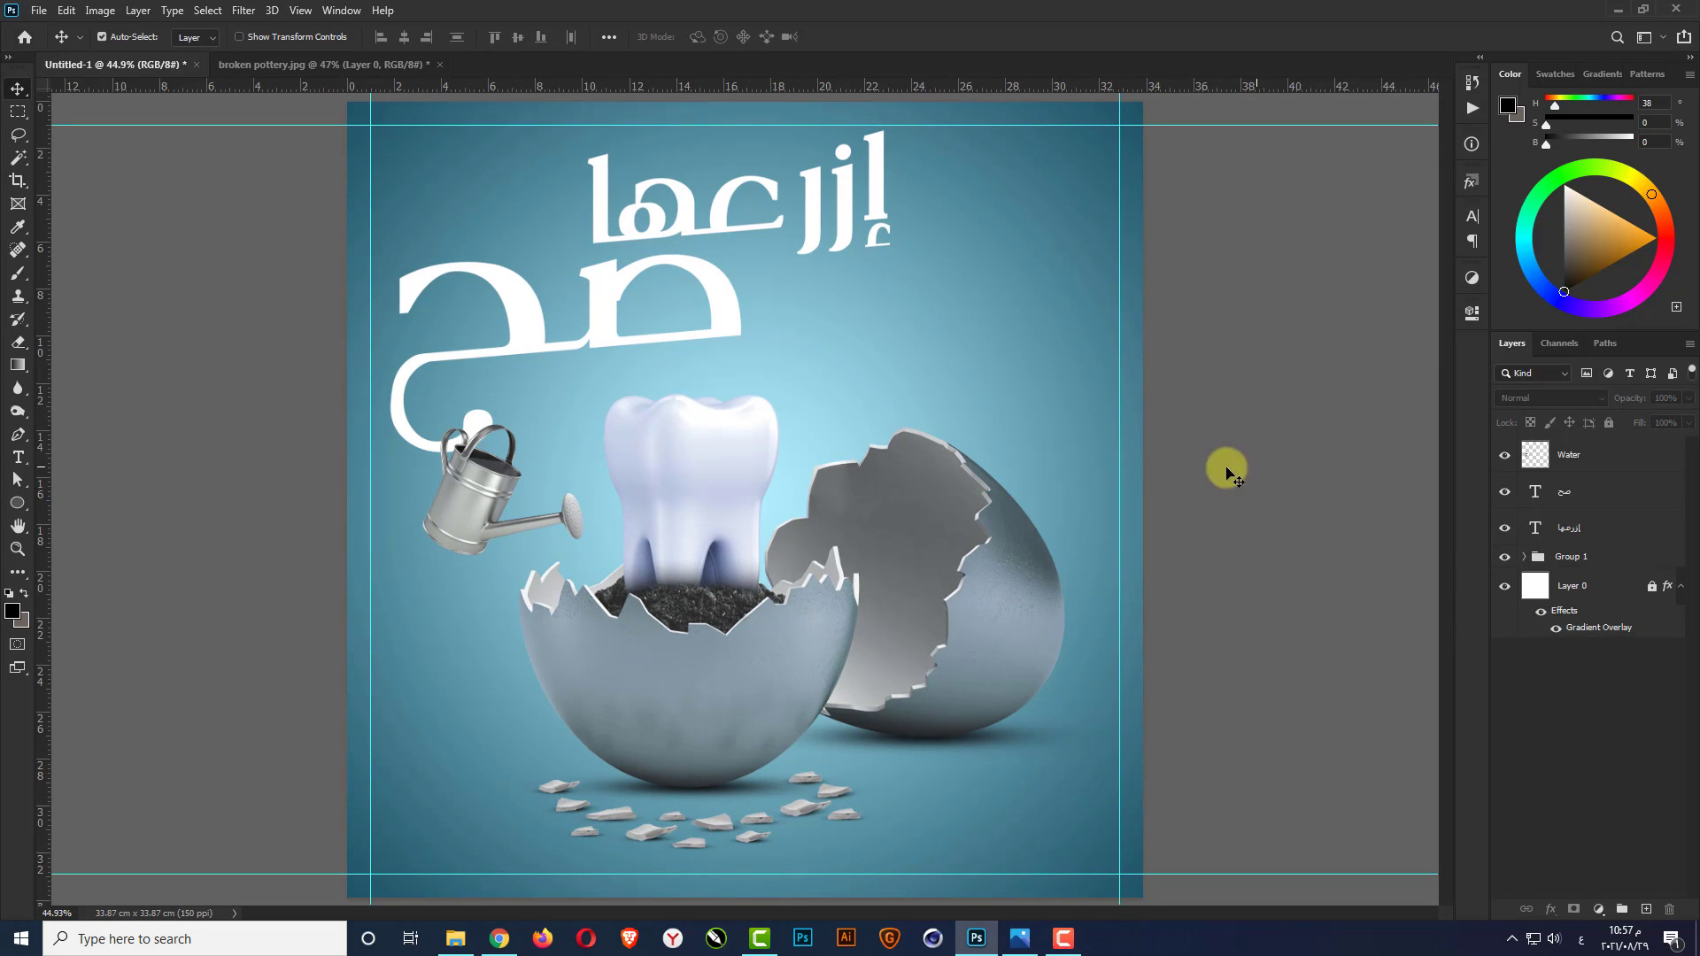
Load the outline of the "صح" text as a selection while keeping the Water layer active
click(481, 456)
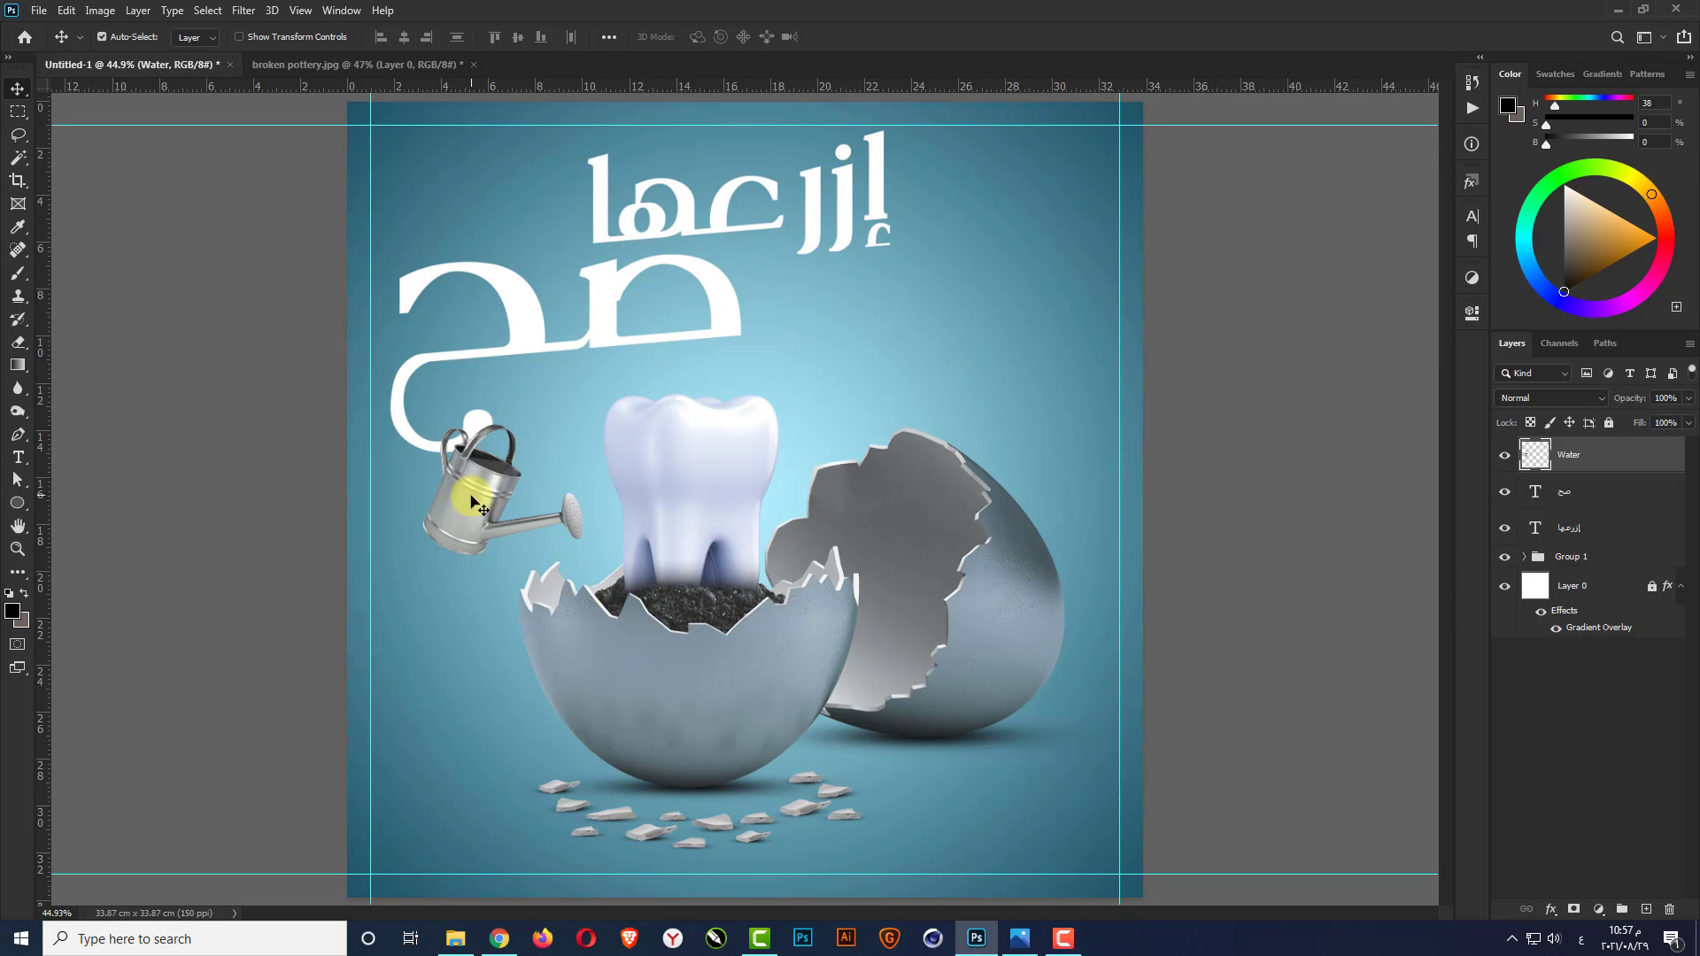
scroll(383, 463, up, 5)
scroll(459, 440, up, 1)
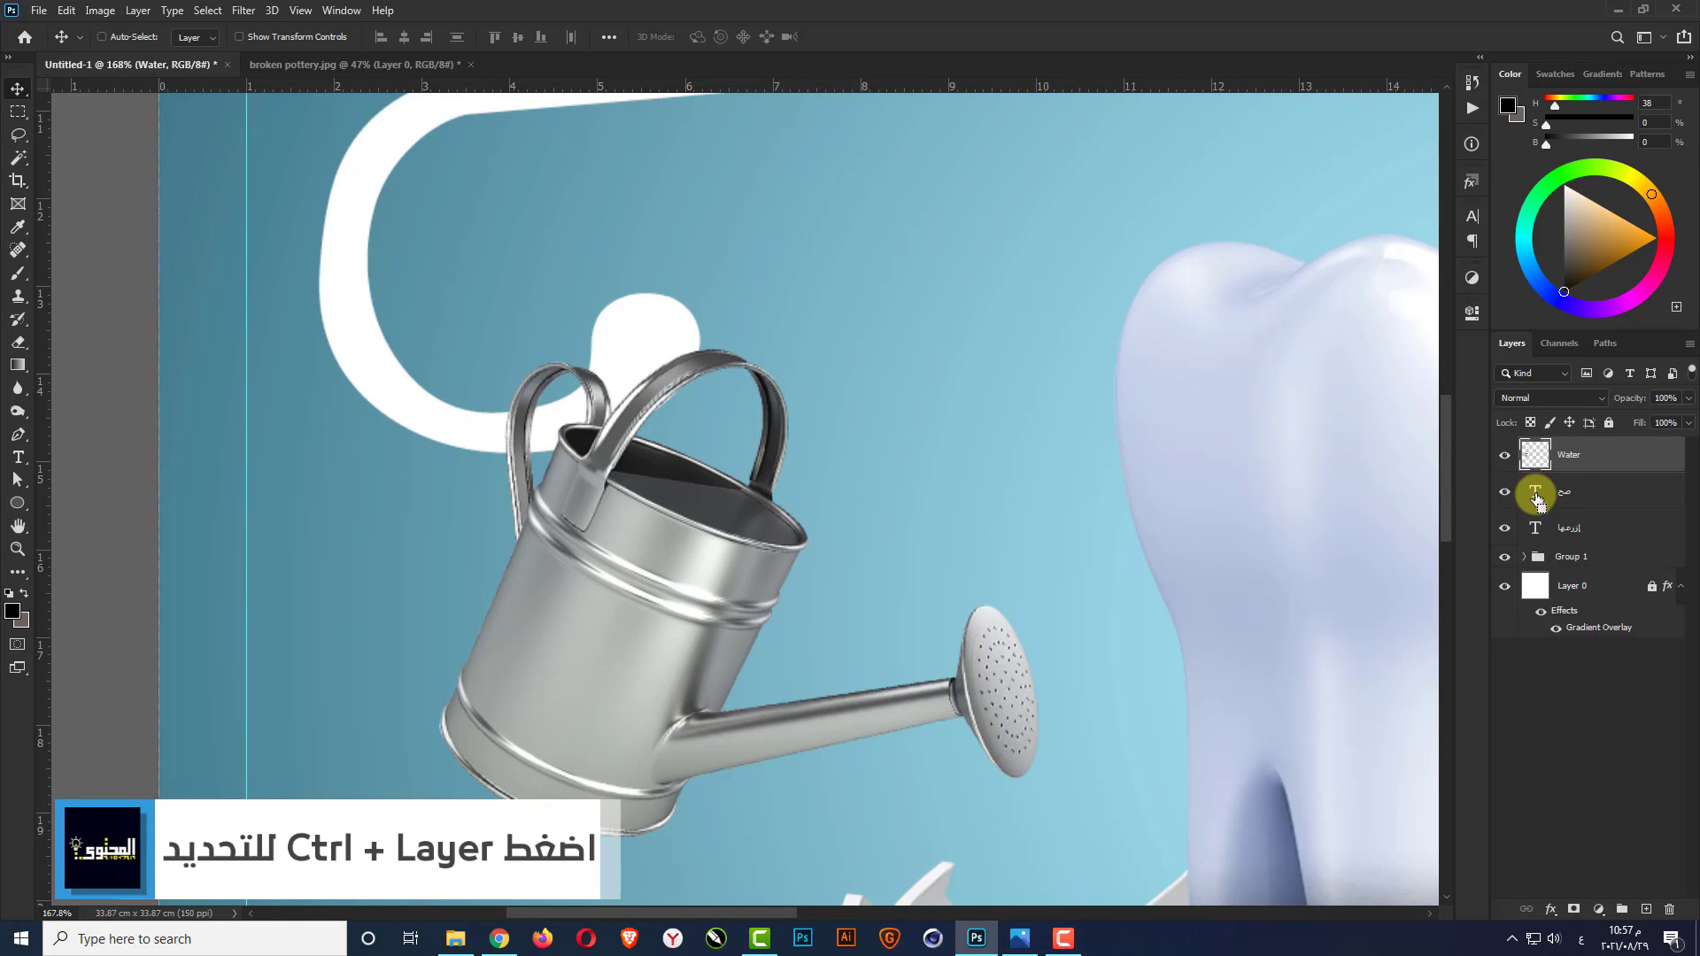
Erase the watering can's rear handle where it crosses the tail of "صح" with a 26 px eraser, and deselect
click(17, 346)
scroll(505, 429, up, 3)
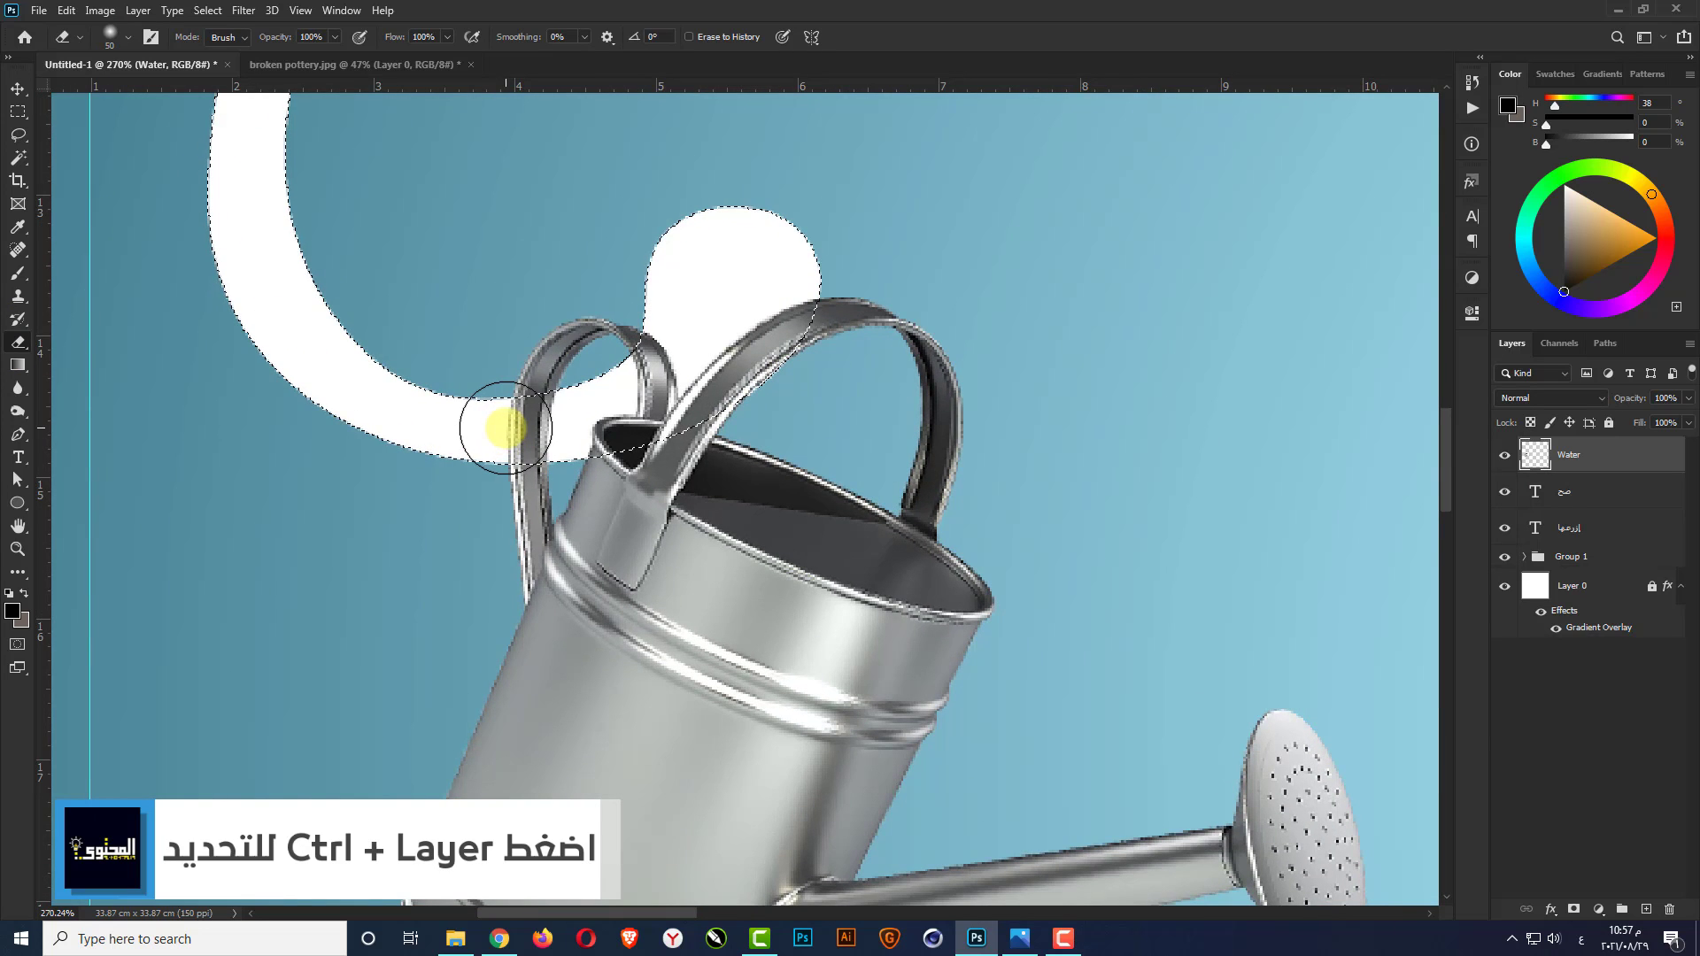
right_click(478, 429)
drag(603, 281, 588, 284)
click(937, 56)
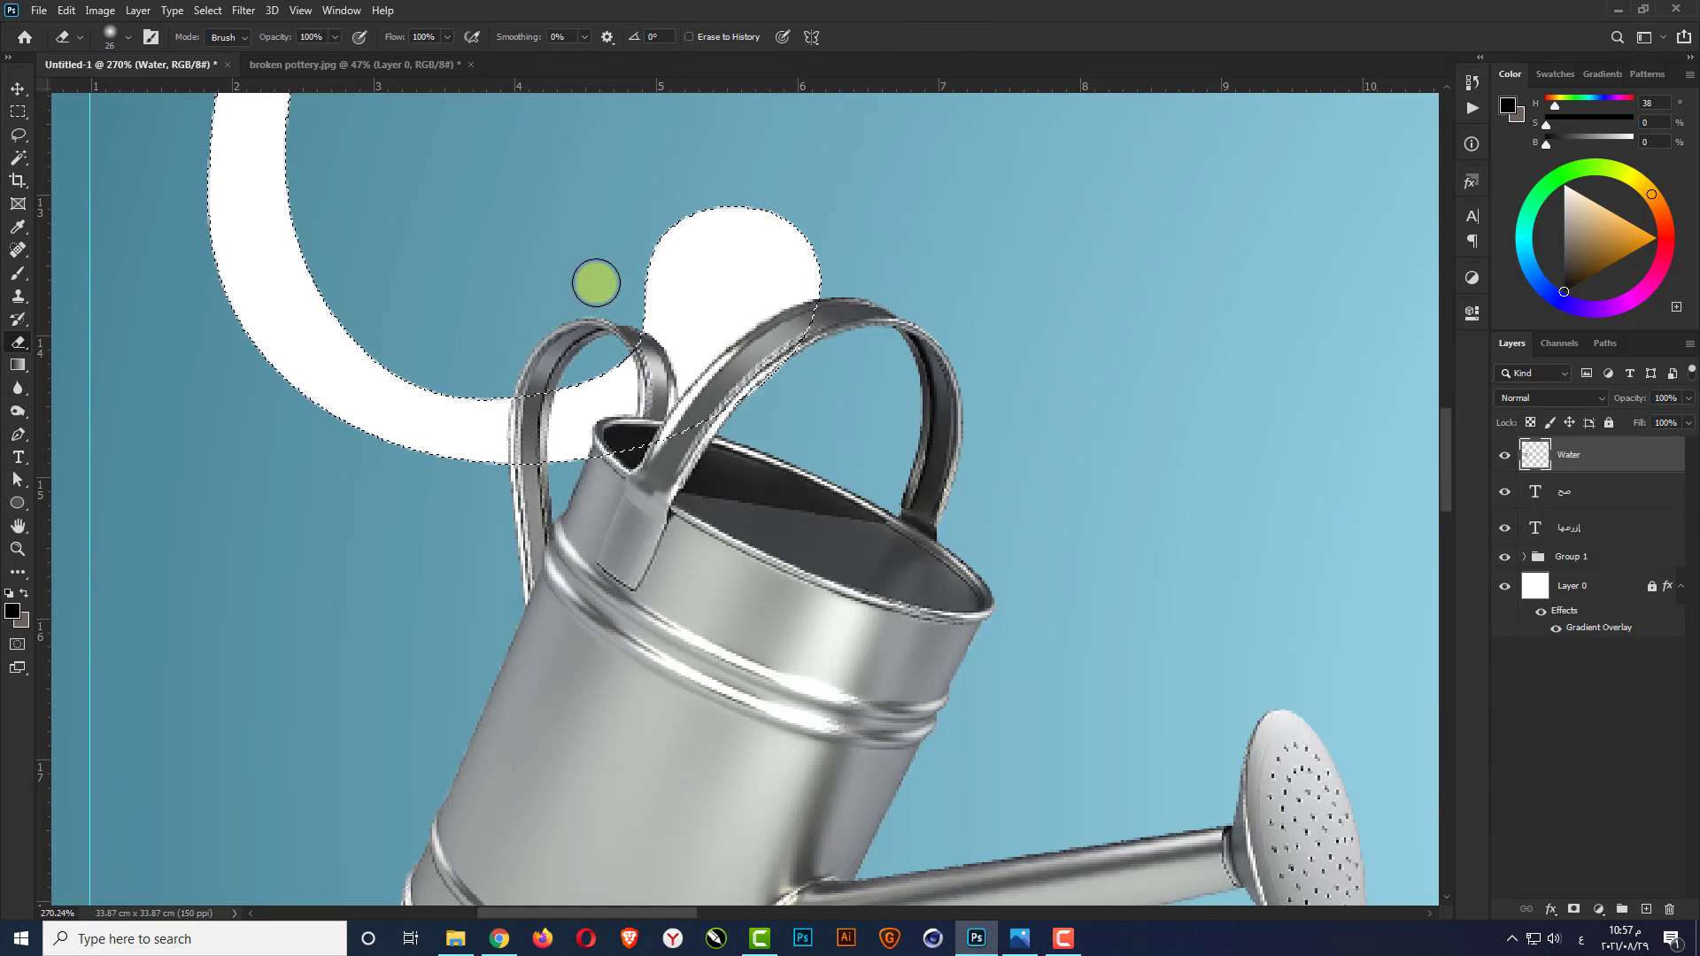
scroll(460, 365, up, 2)
key(ctrl+z)
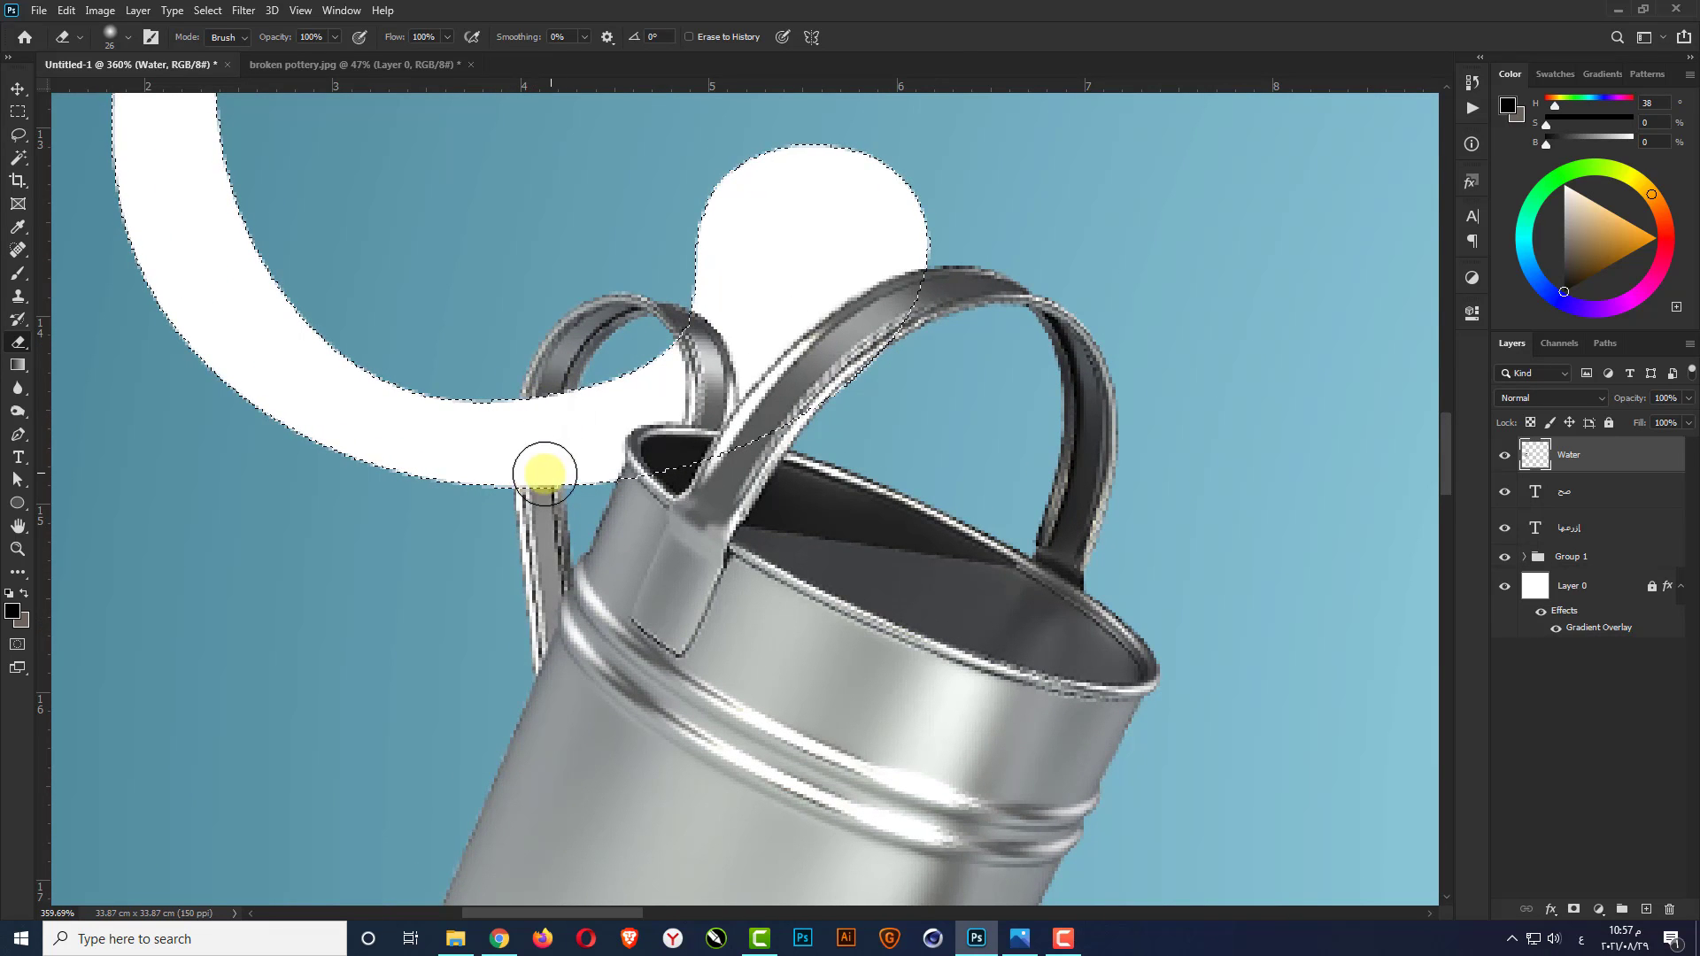
key(ctrl+d)
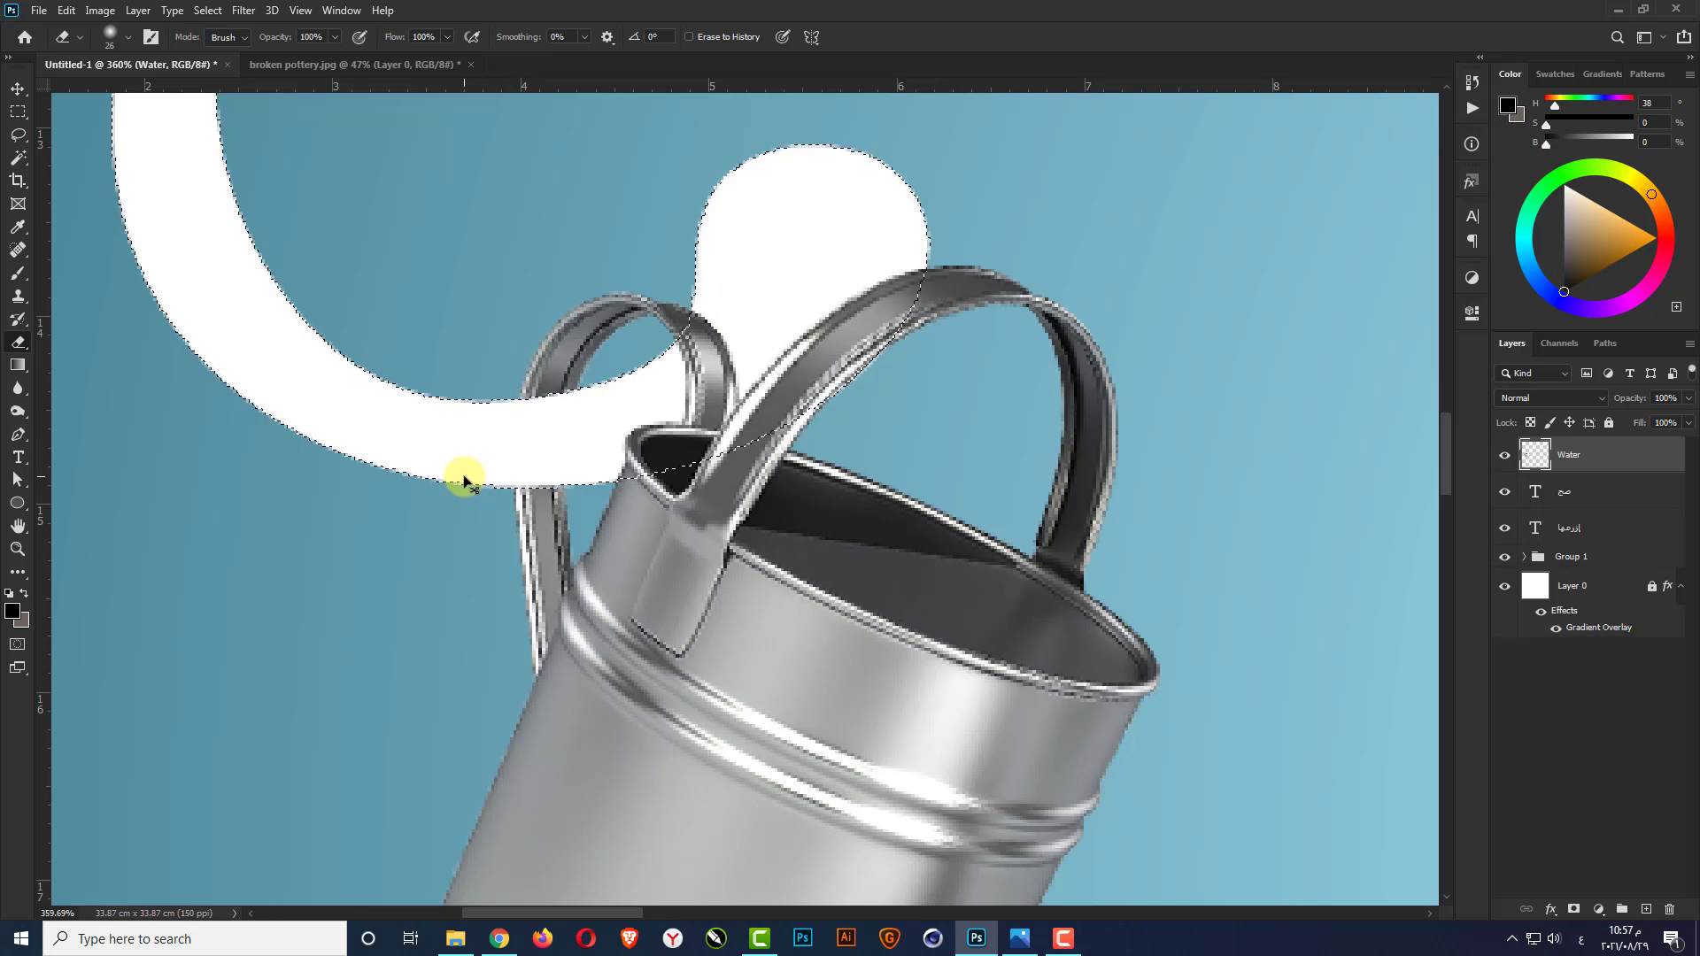
key(v)
scroll(504, 370, down, 10)
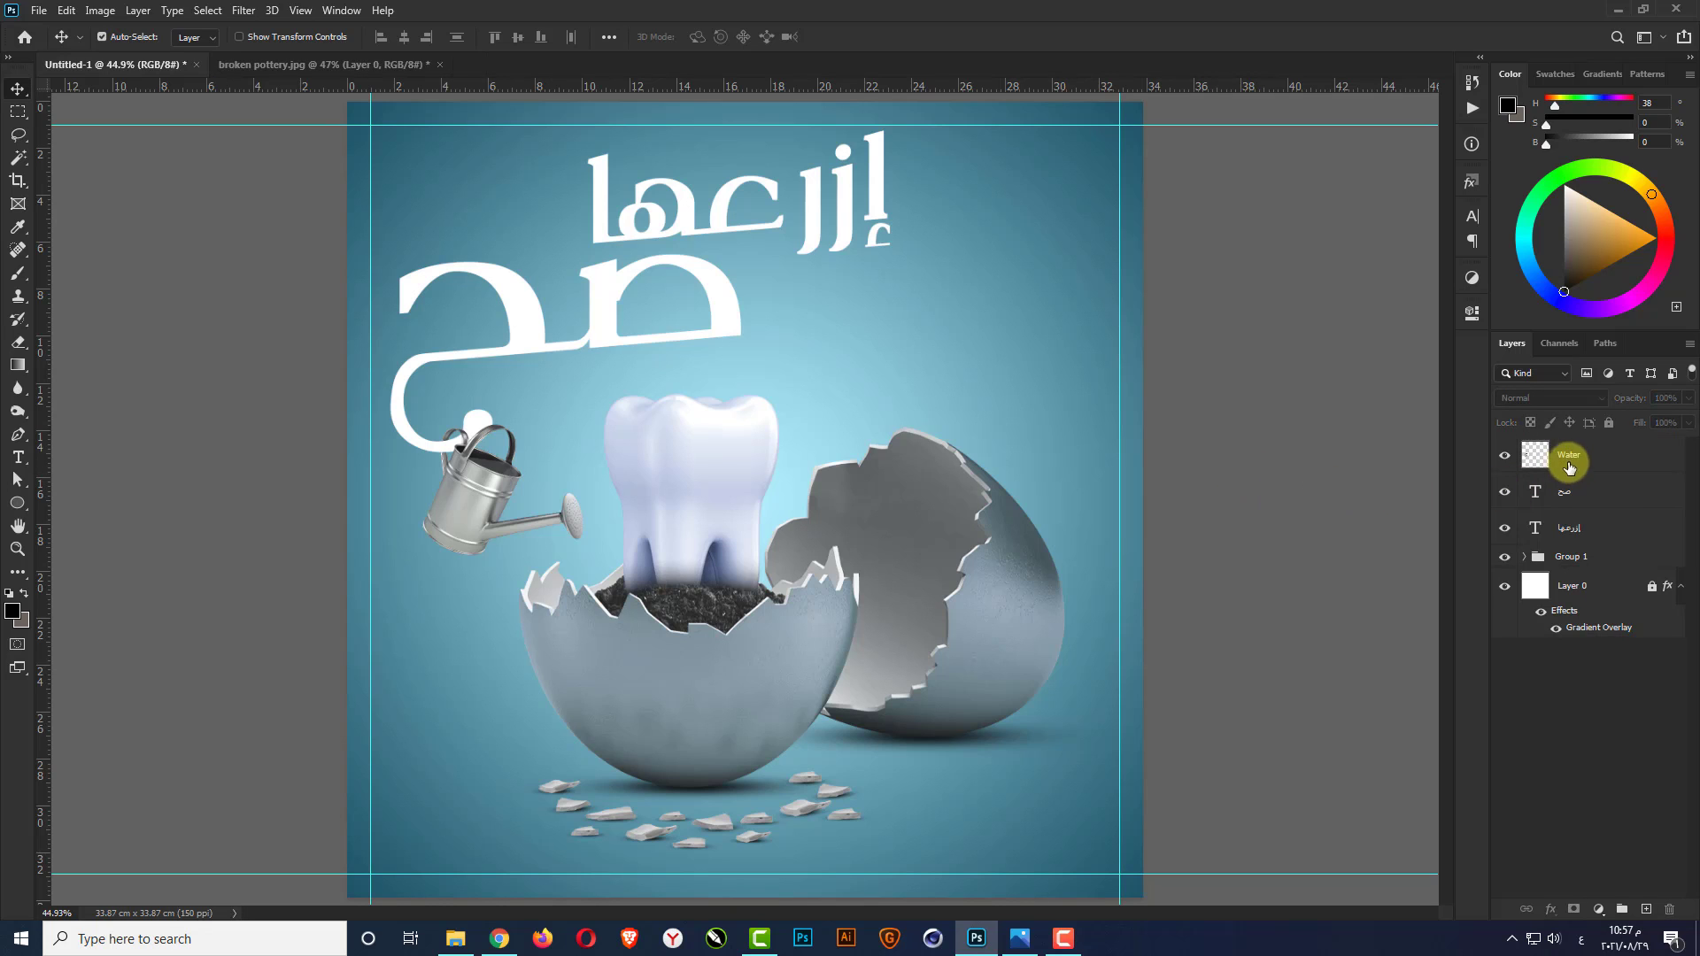
Create a new layer above Water and choose the 39 px spatter brush tip, enlarged to 127 px
click(1646, 910)
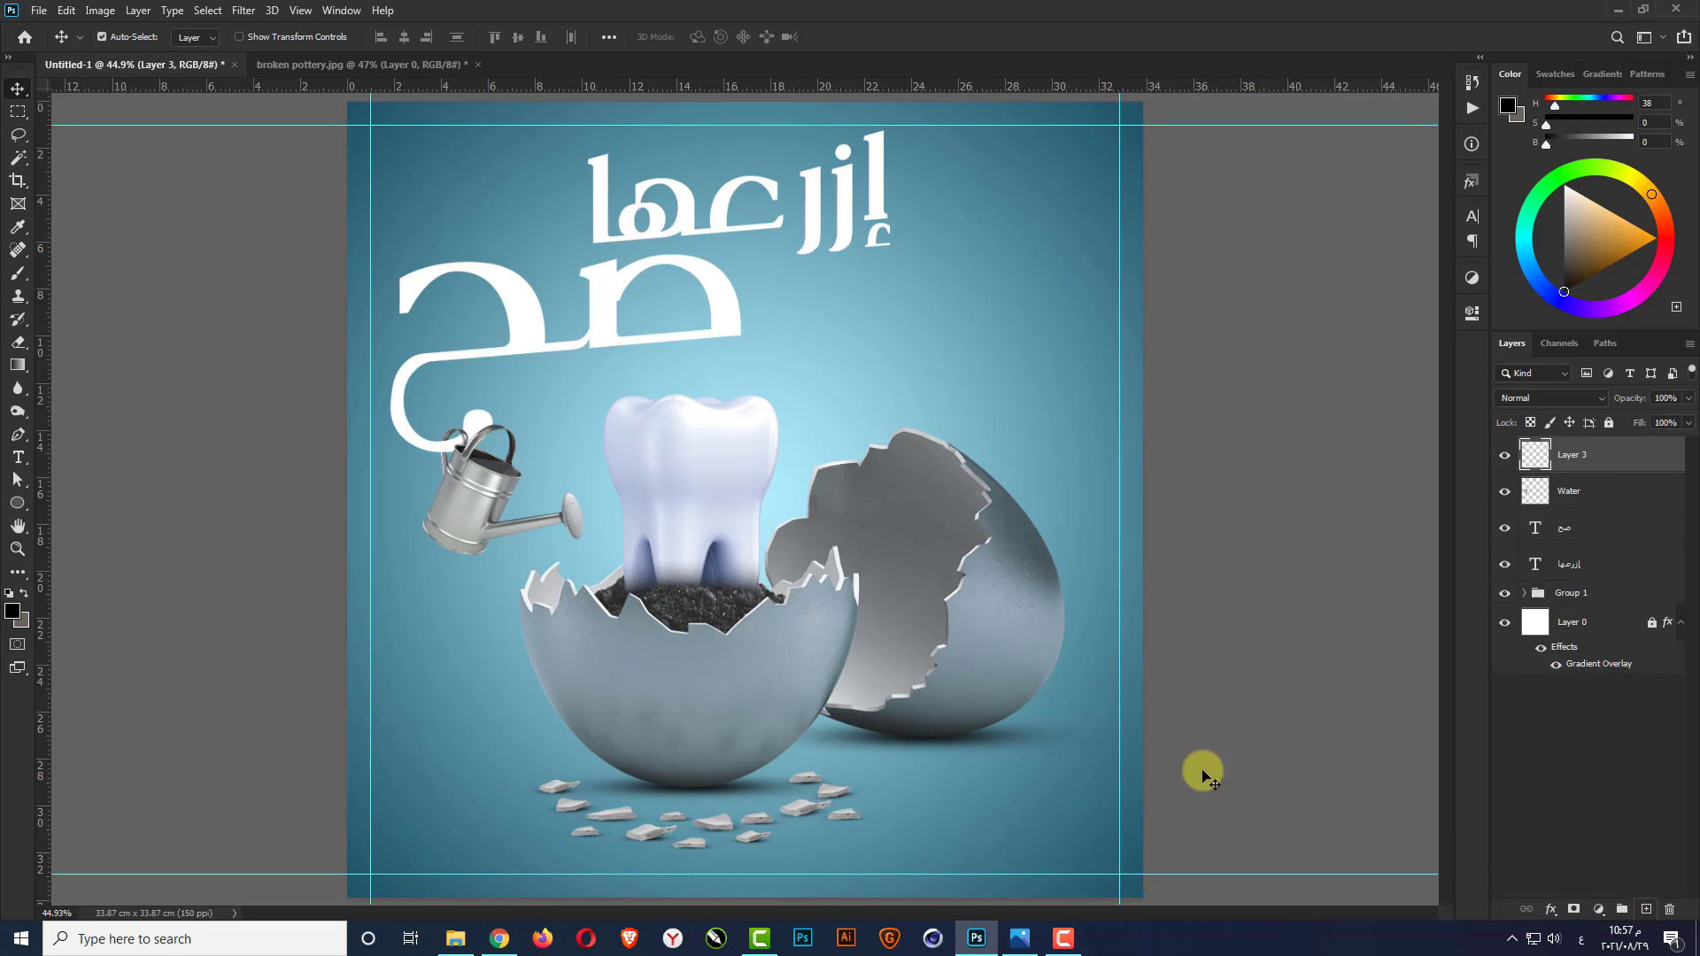
click(18, 273)
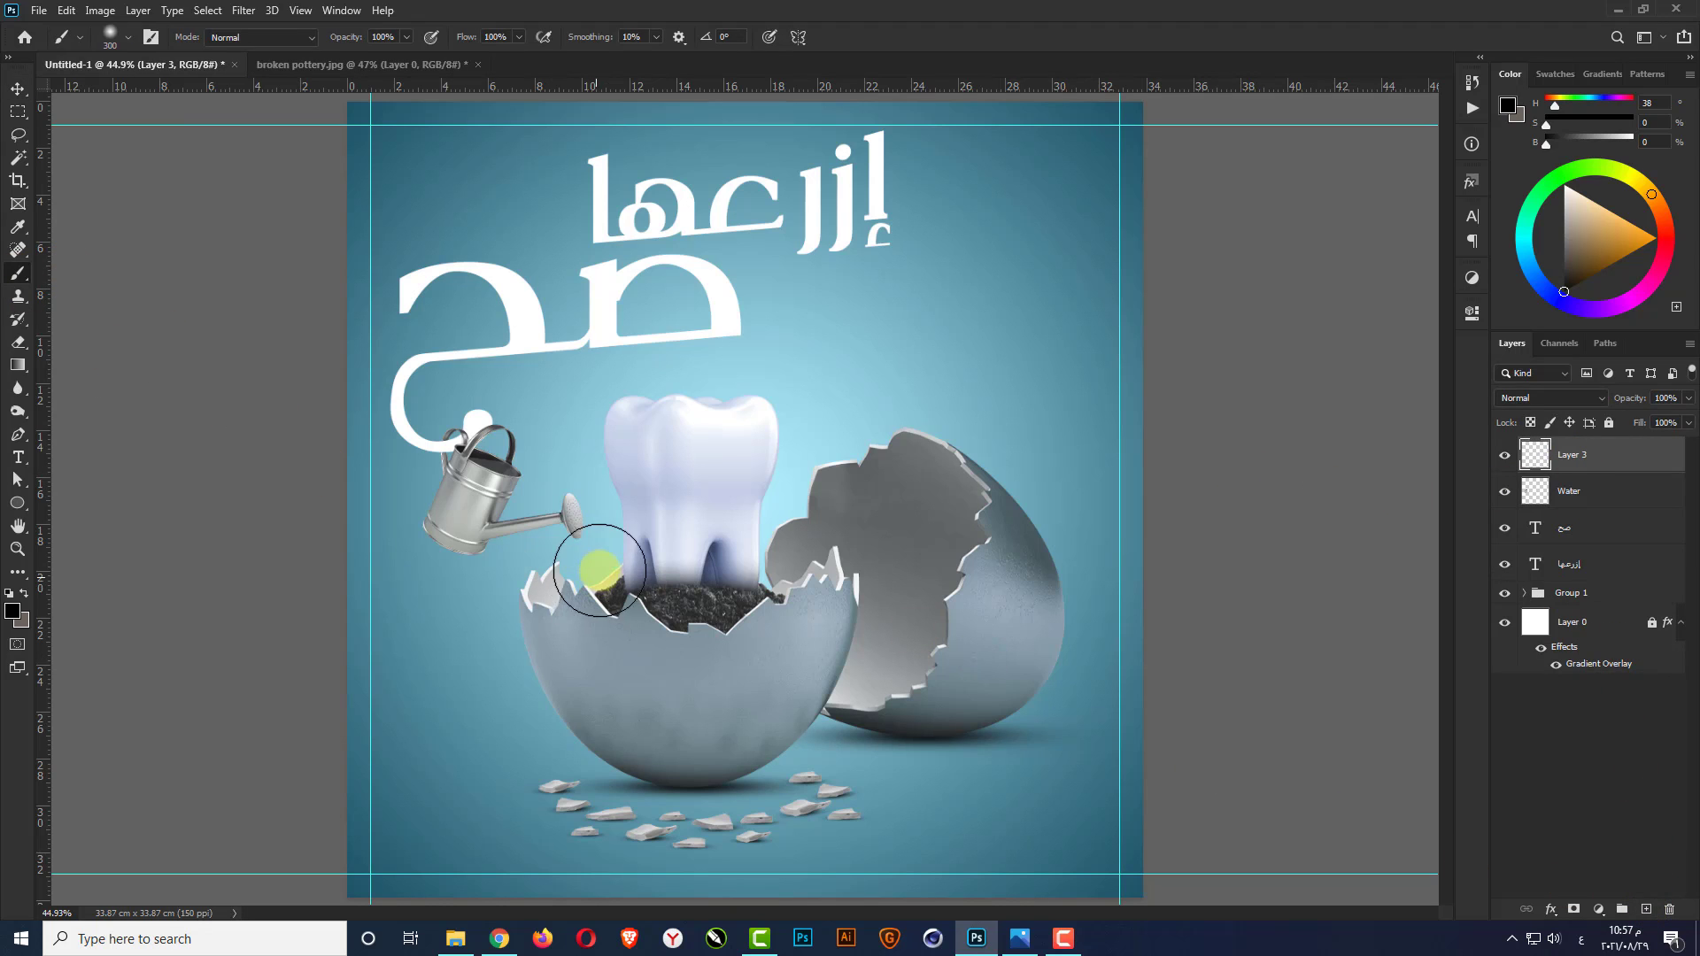
right_click(643, 501)
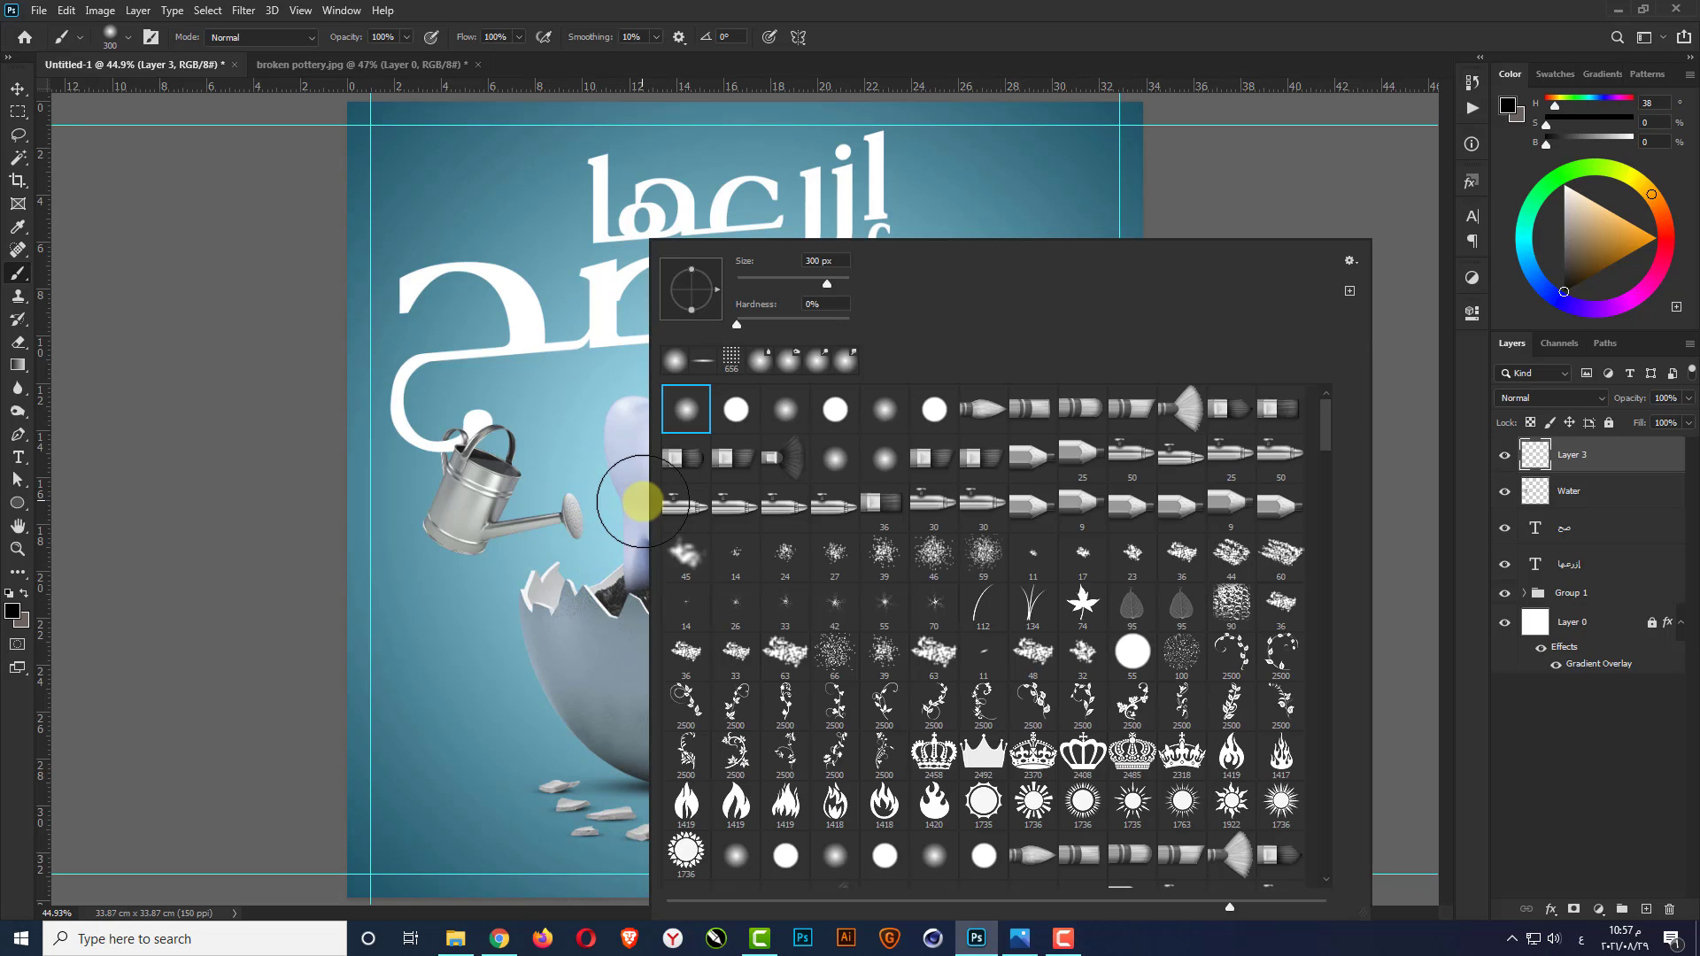
click(884, 556)
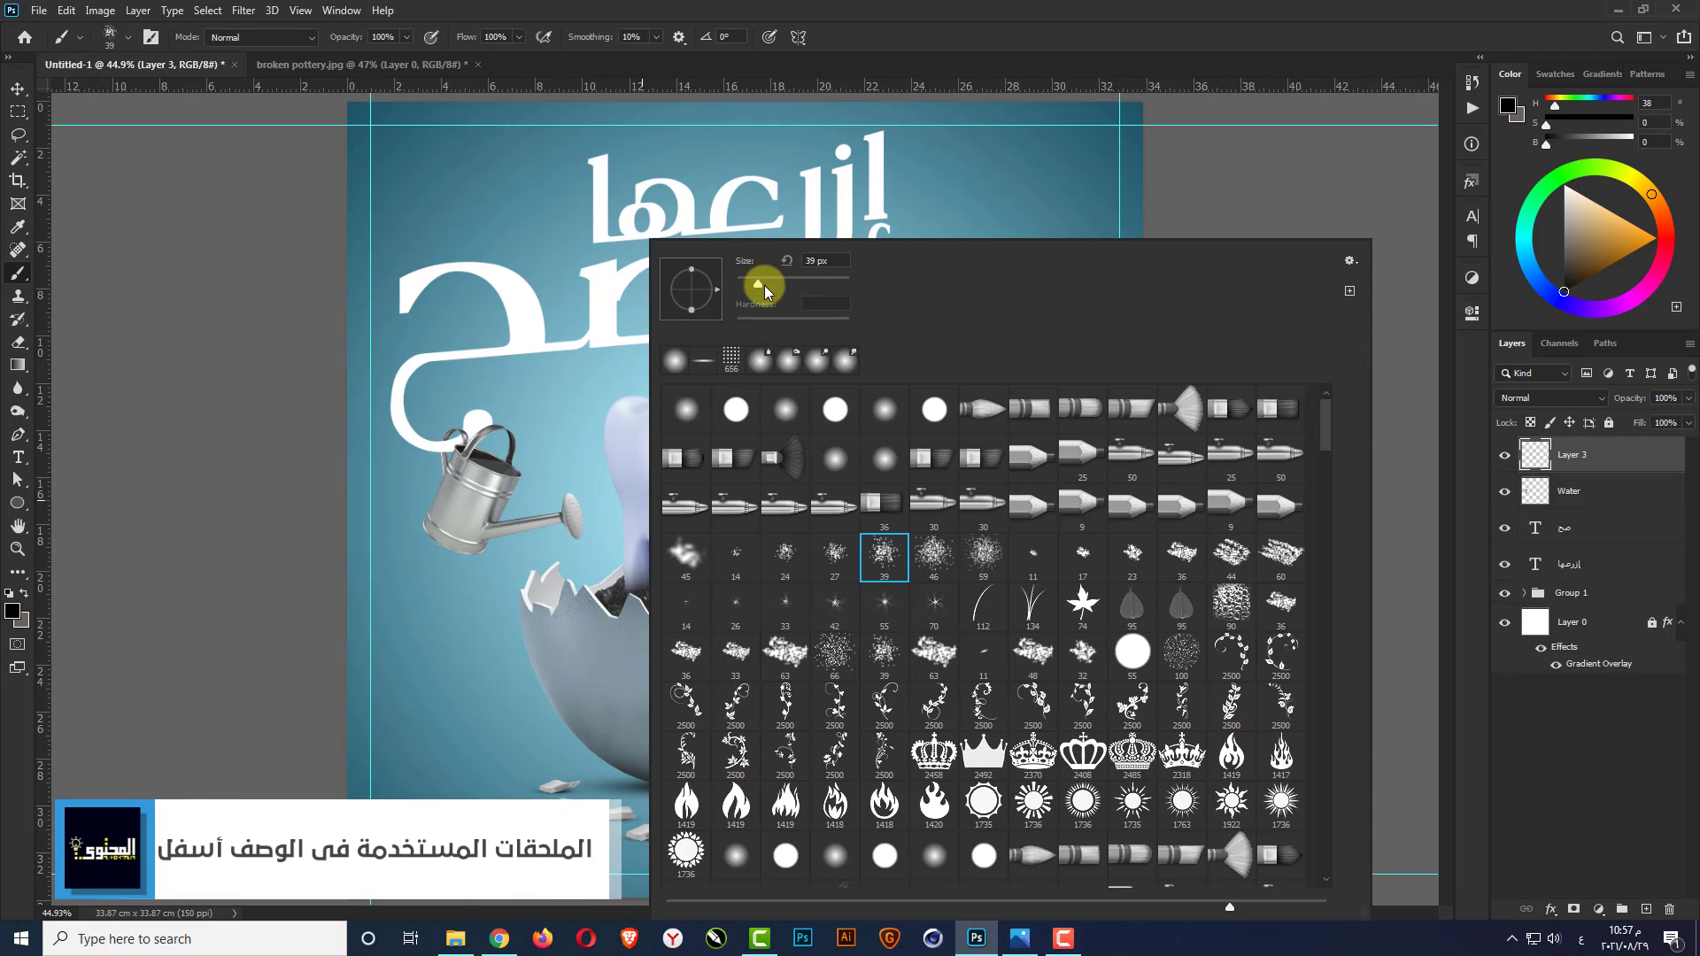
drag(801, 289, 803, 289)
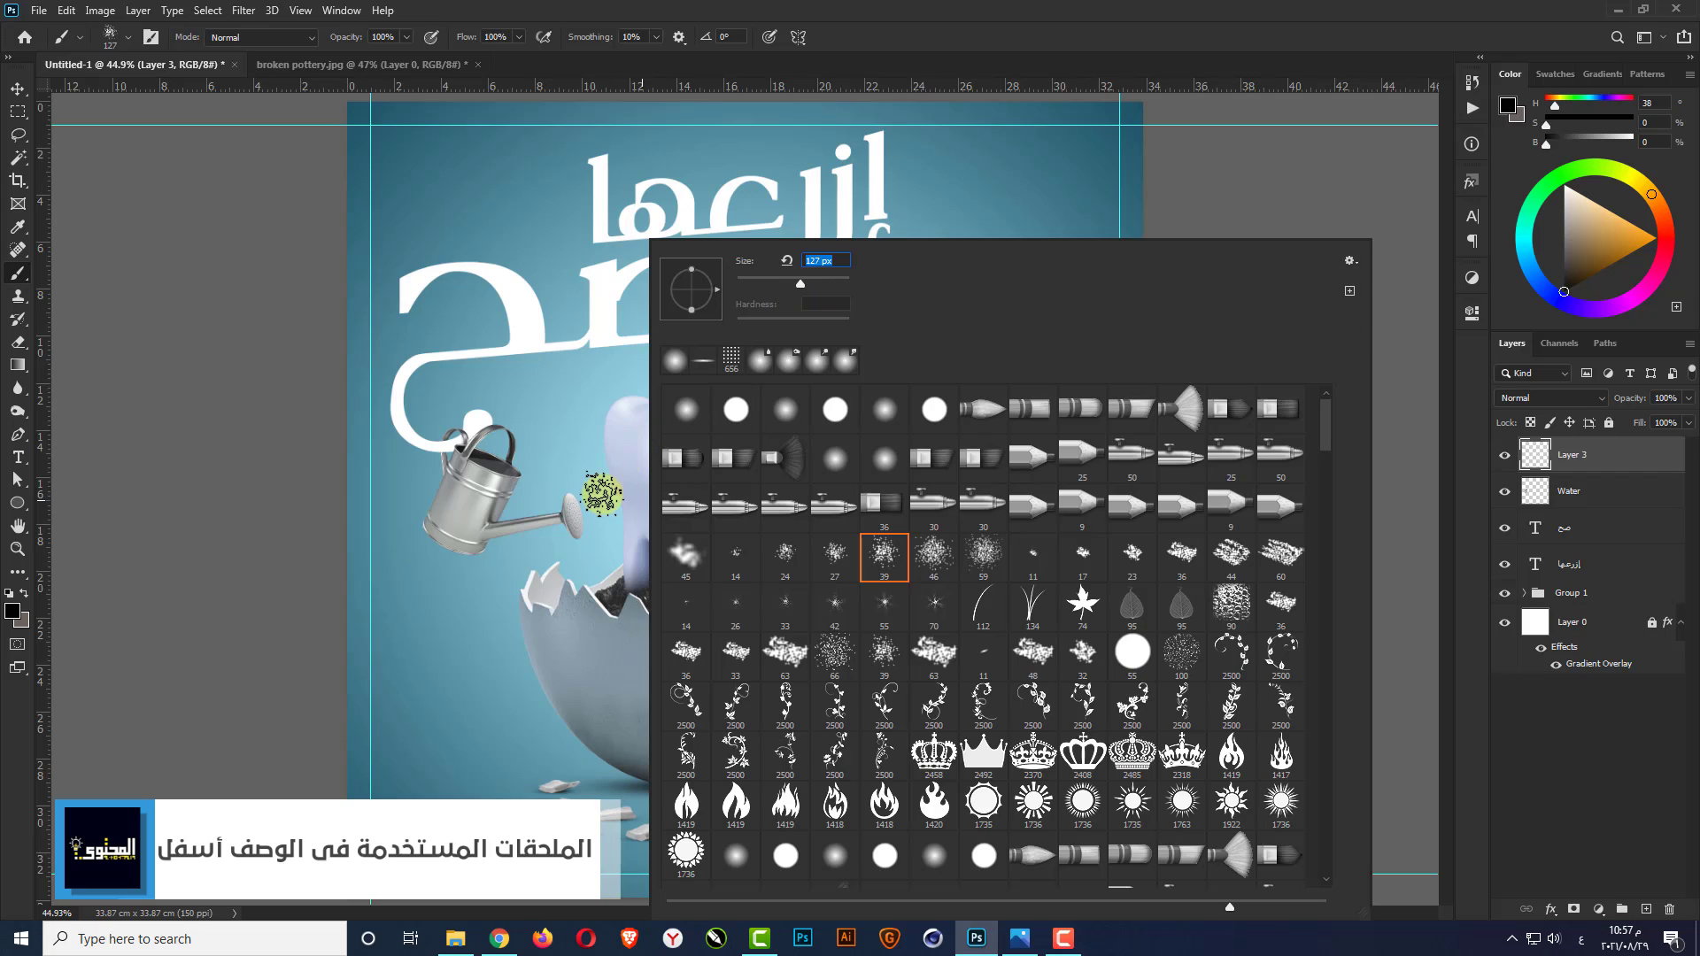
Set the foreground color to white (ffffff)
click(15, 613)
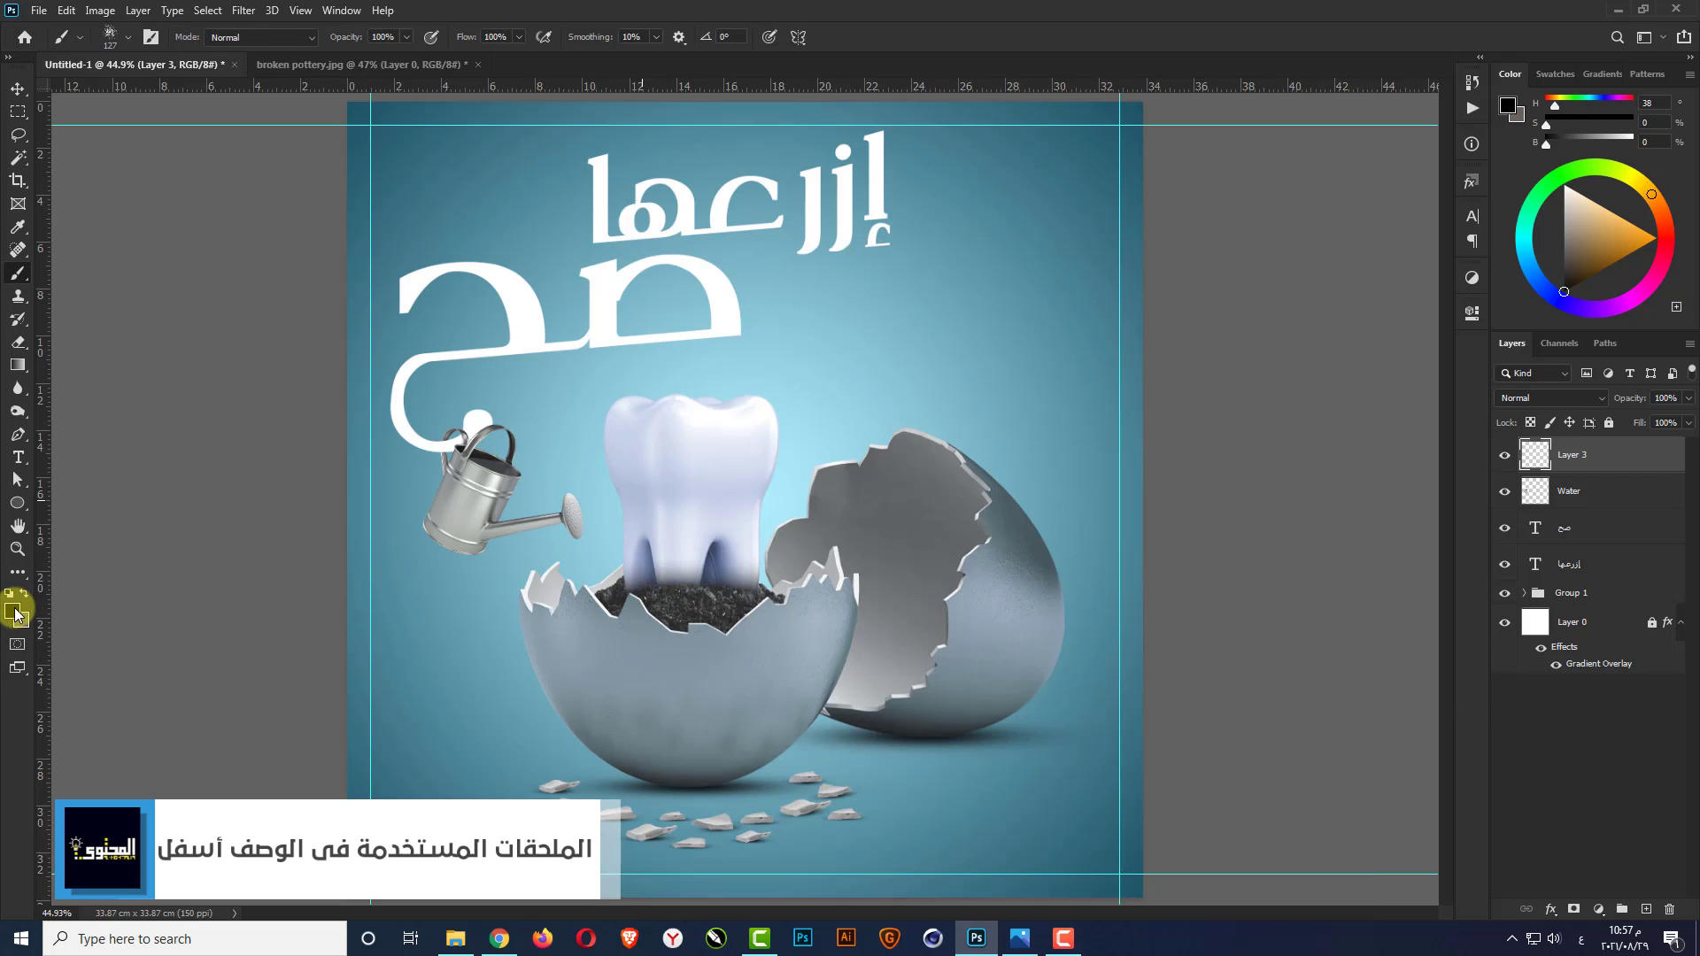
click(14, 611)
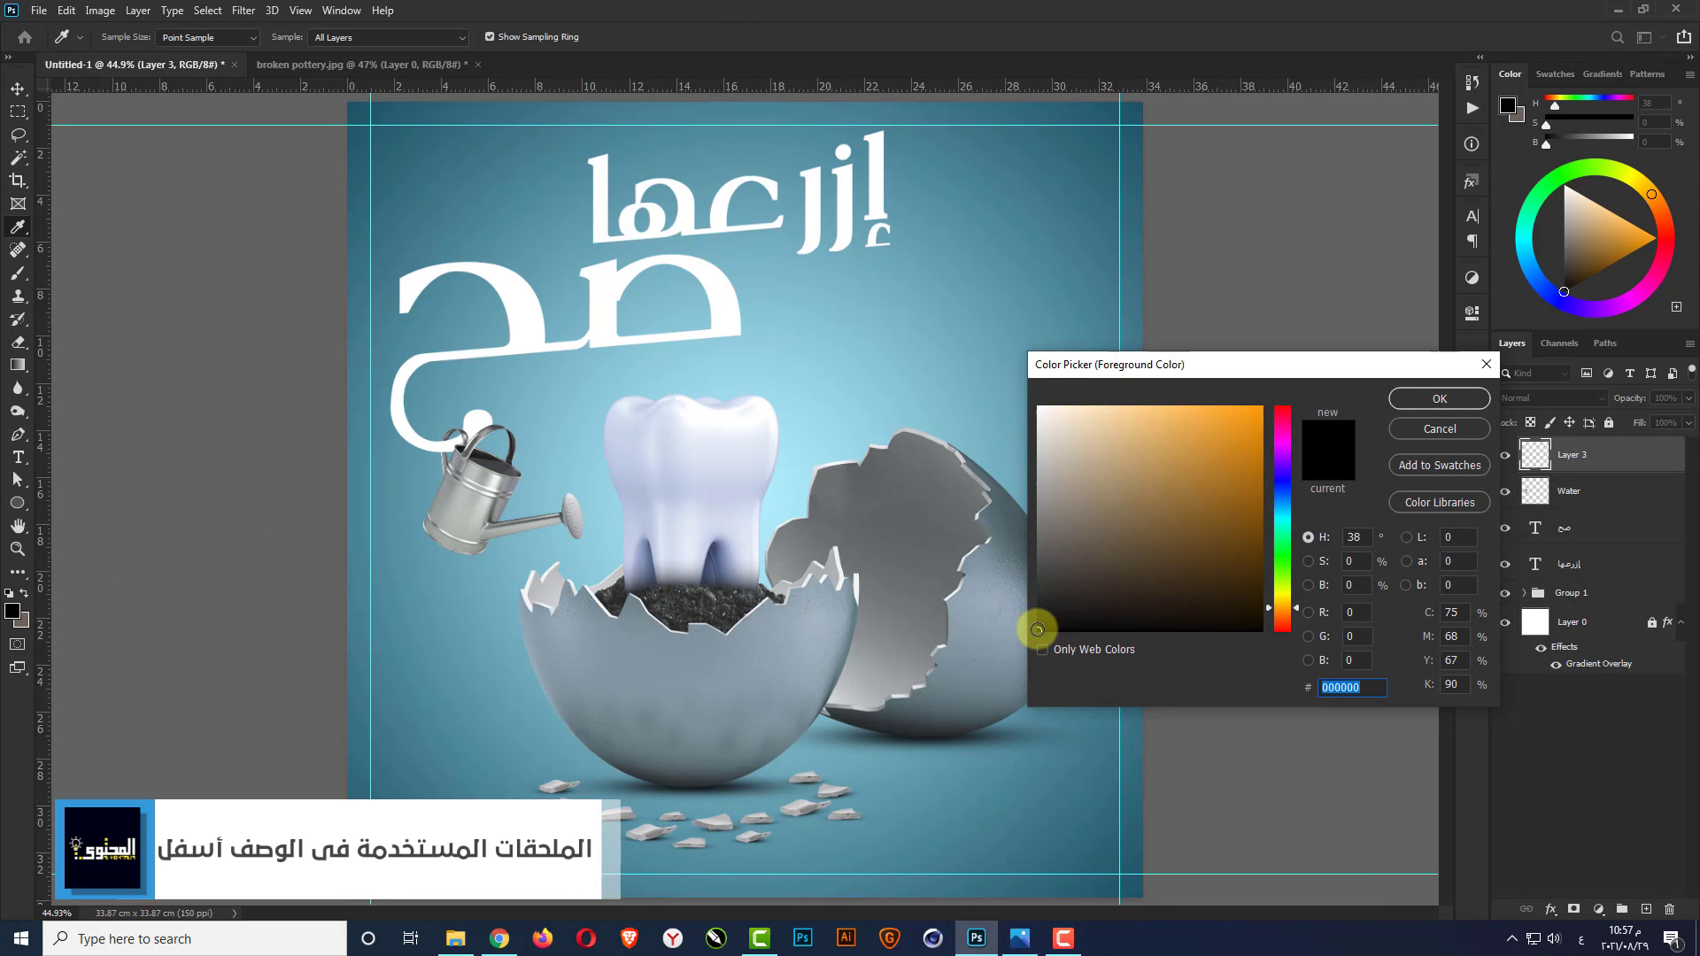
drag(1037, 627, 934, 376)
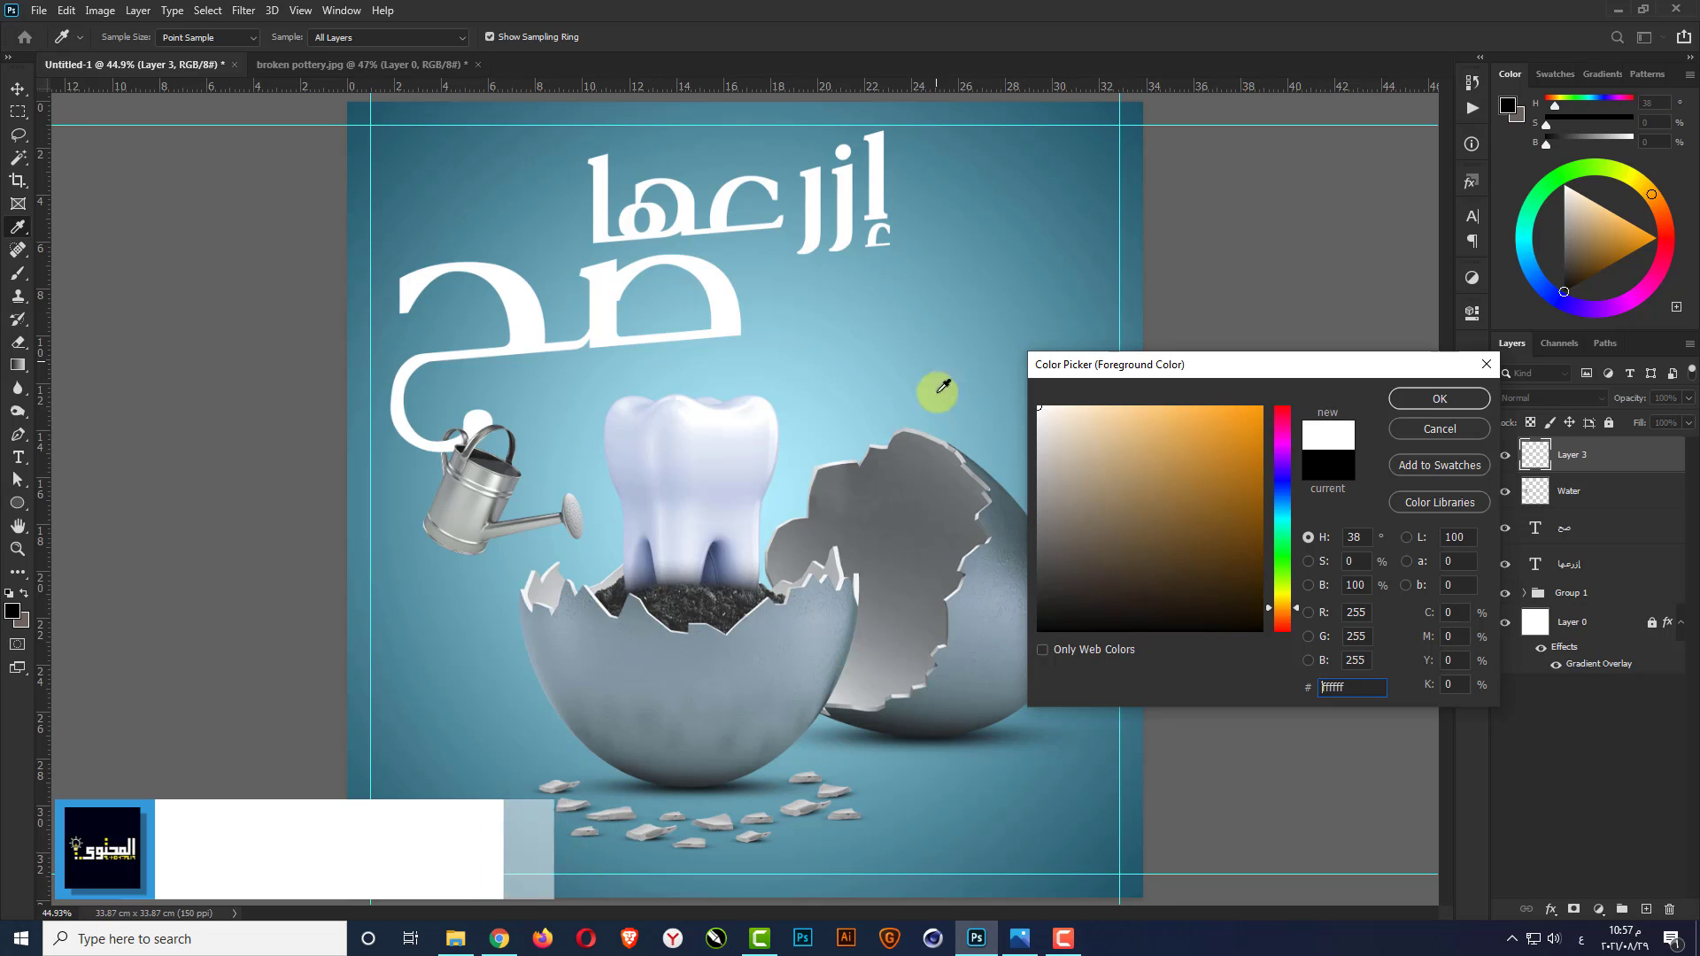
click(1417, 399)
Paint a white water spray on the new layer from the watering can's spout down to the soil beside the tooth
scroll(571, 531, up, 3)
scroll(572, 531, up, 2)
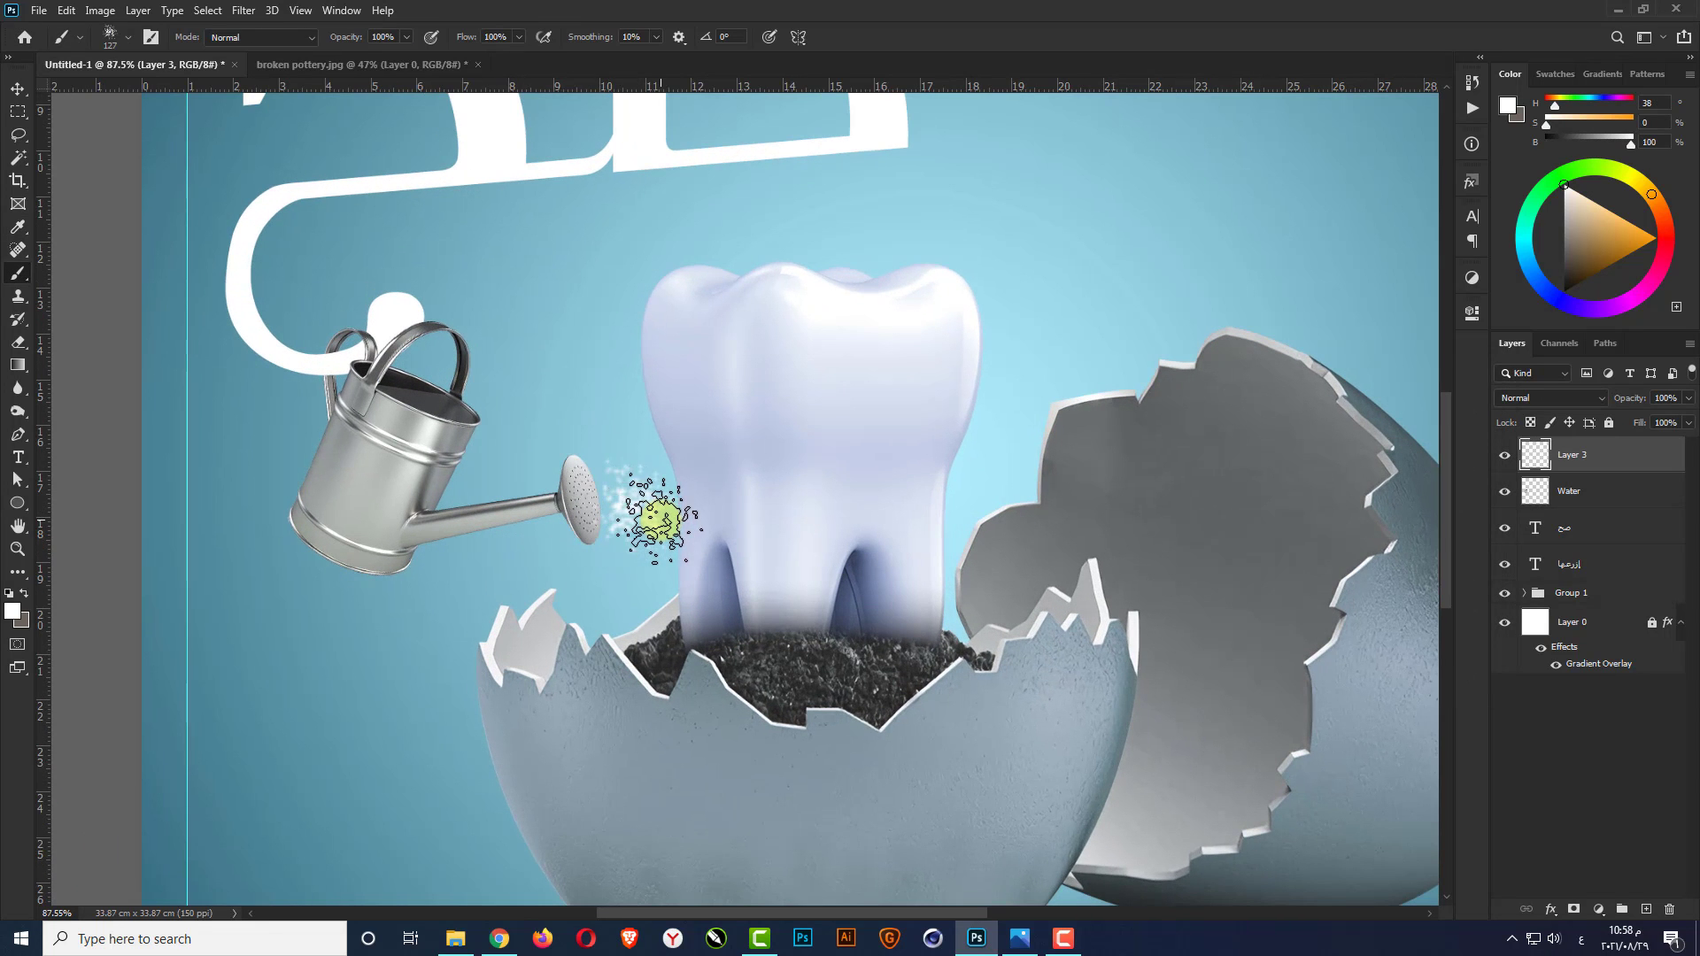
drag(653, 505, 702, 624)
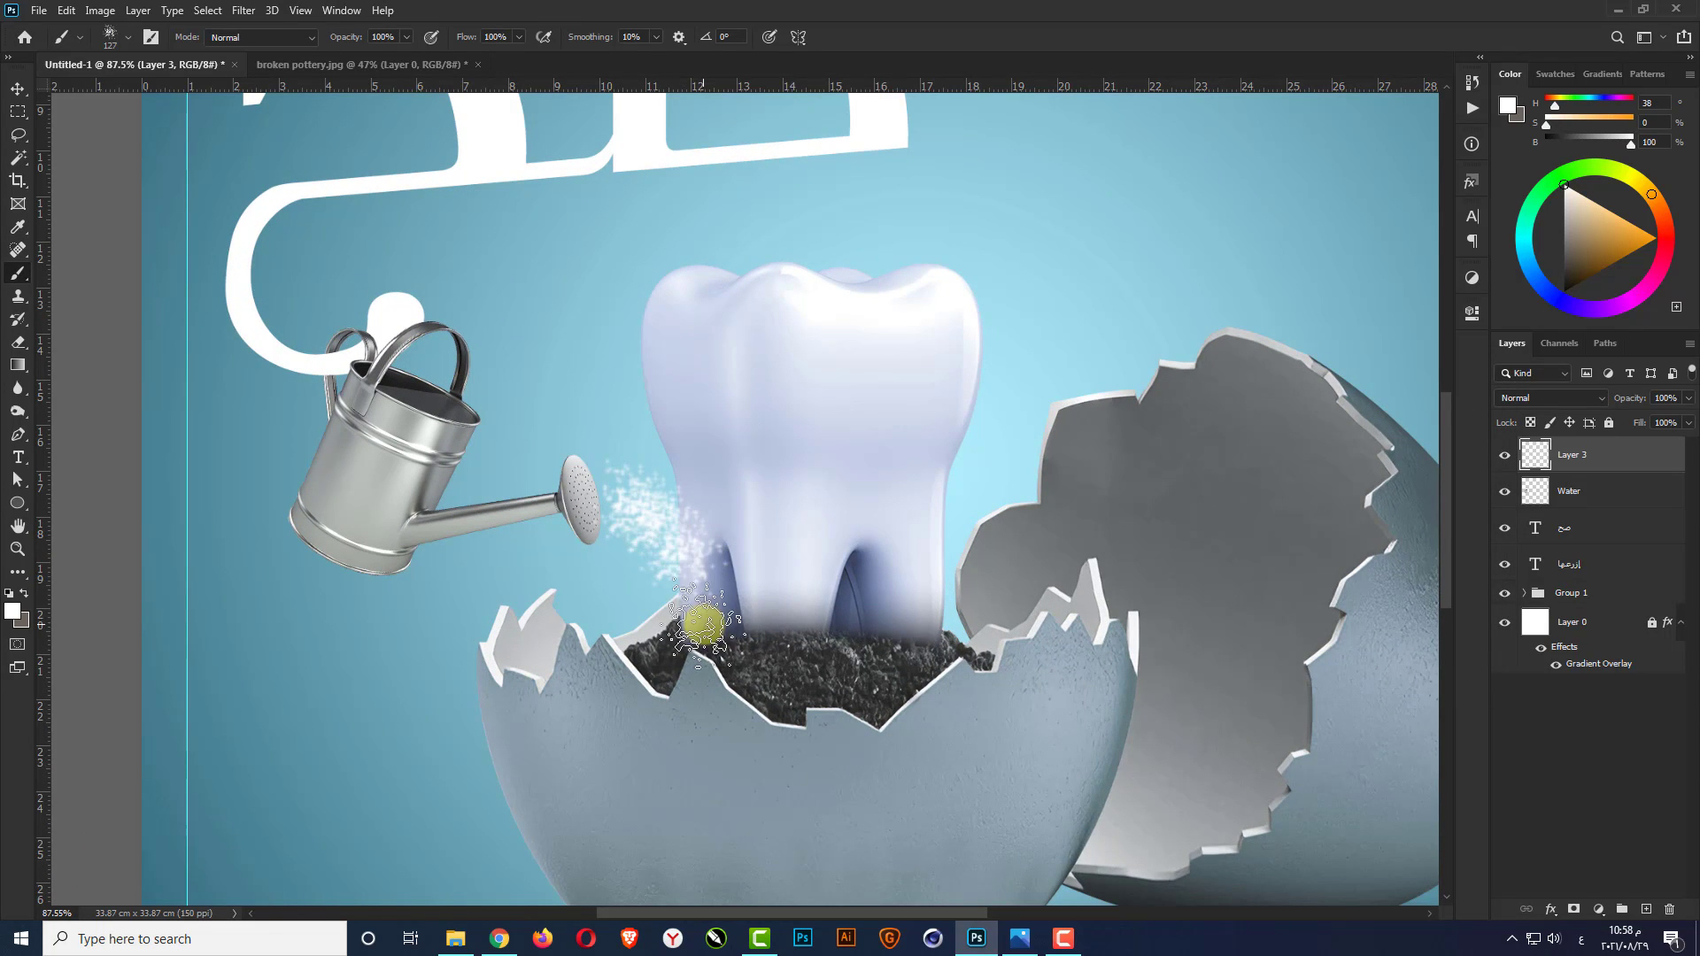
click(711, 609)
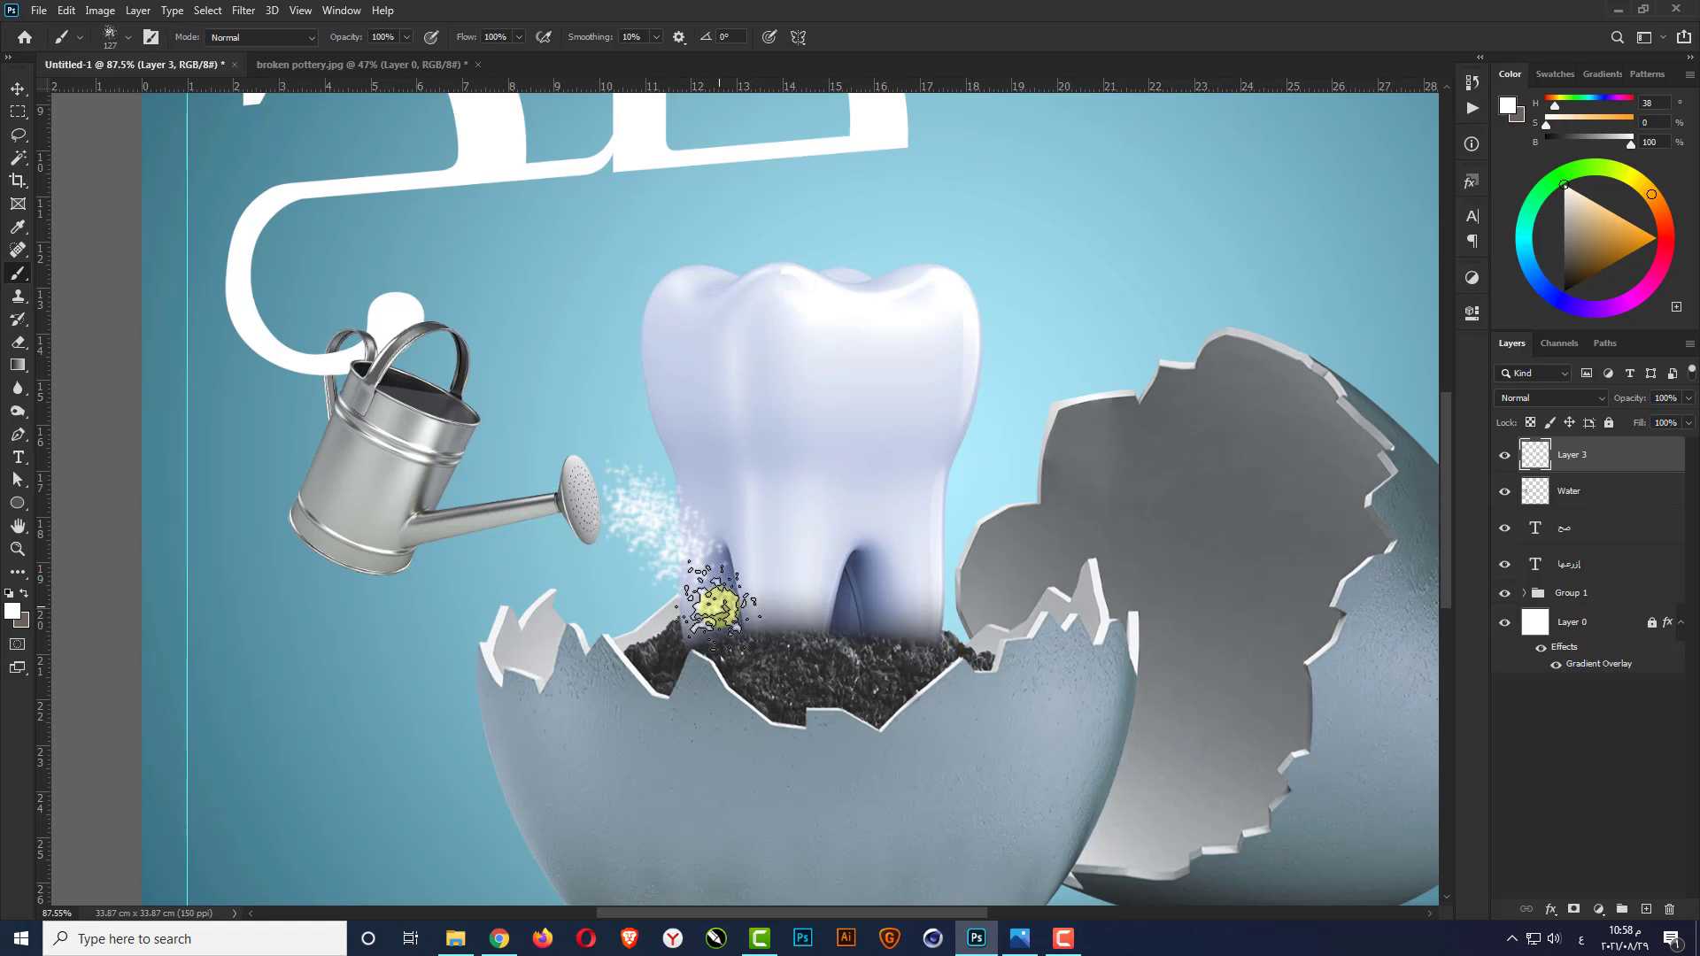
scroll(257, 589, down, 2)
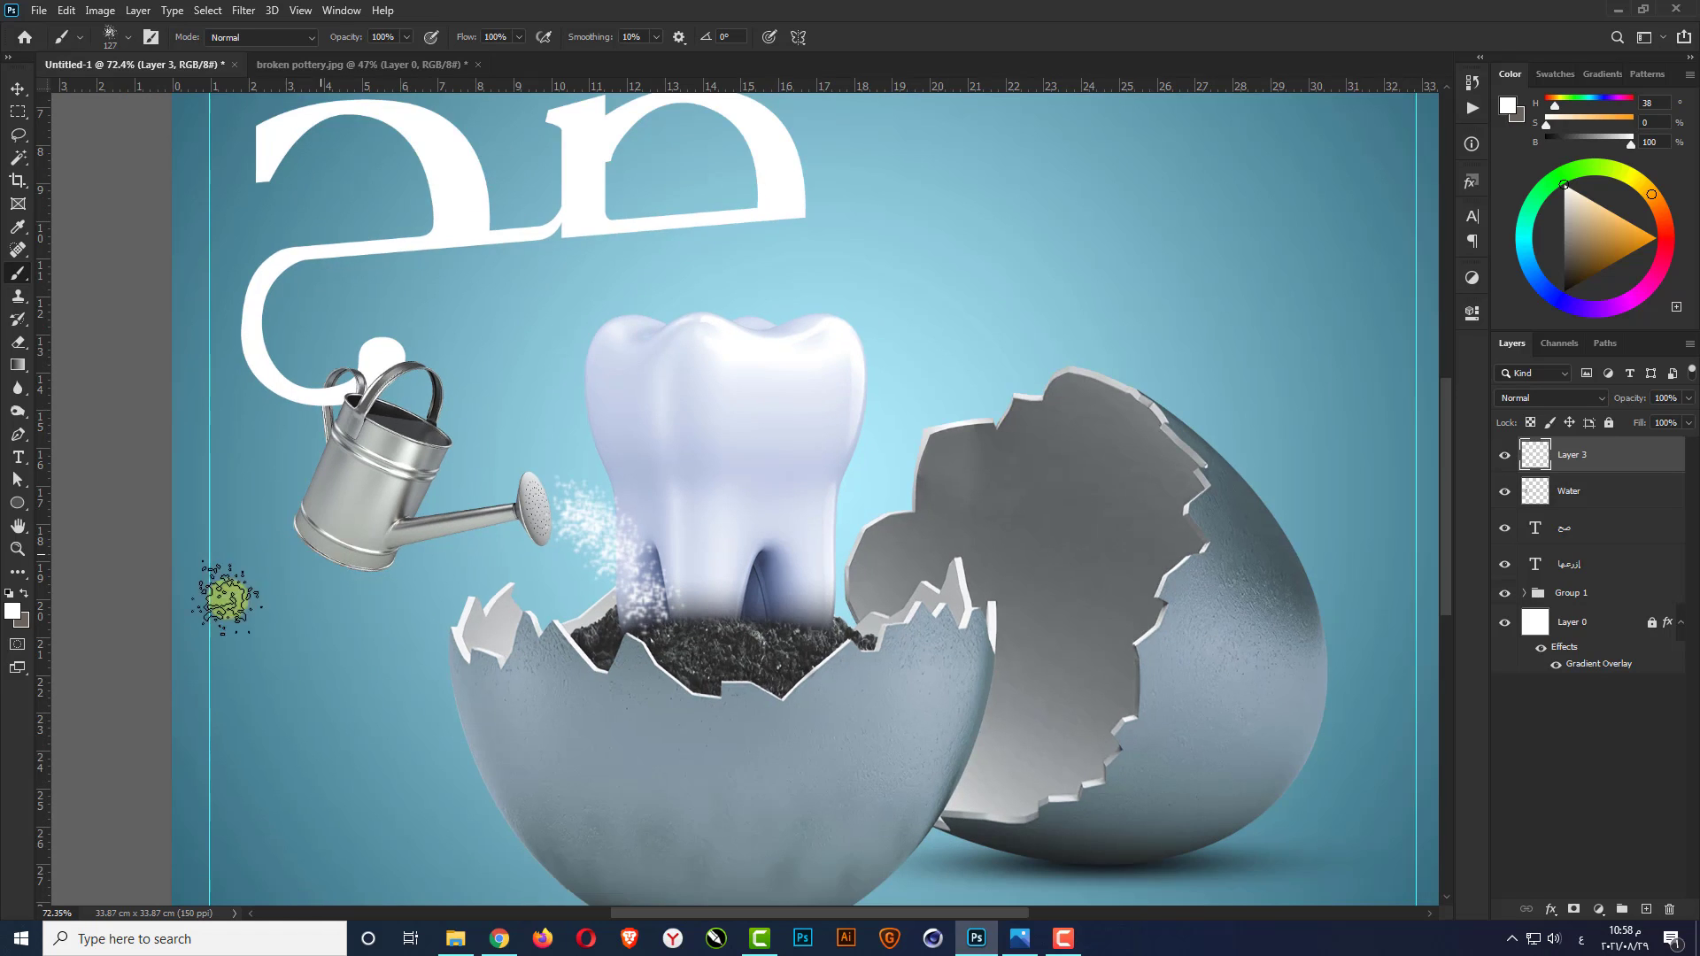
scroll(284, 589, down, 1)
key(v)
scroll(502, 558, down, 1)
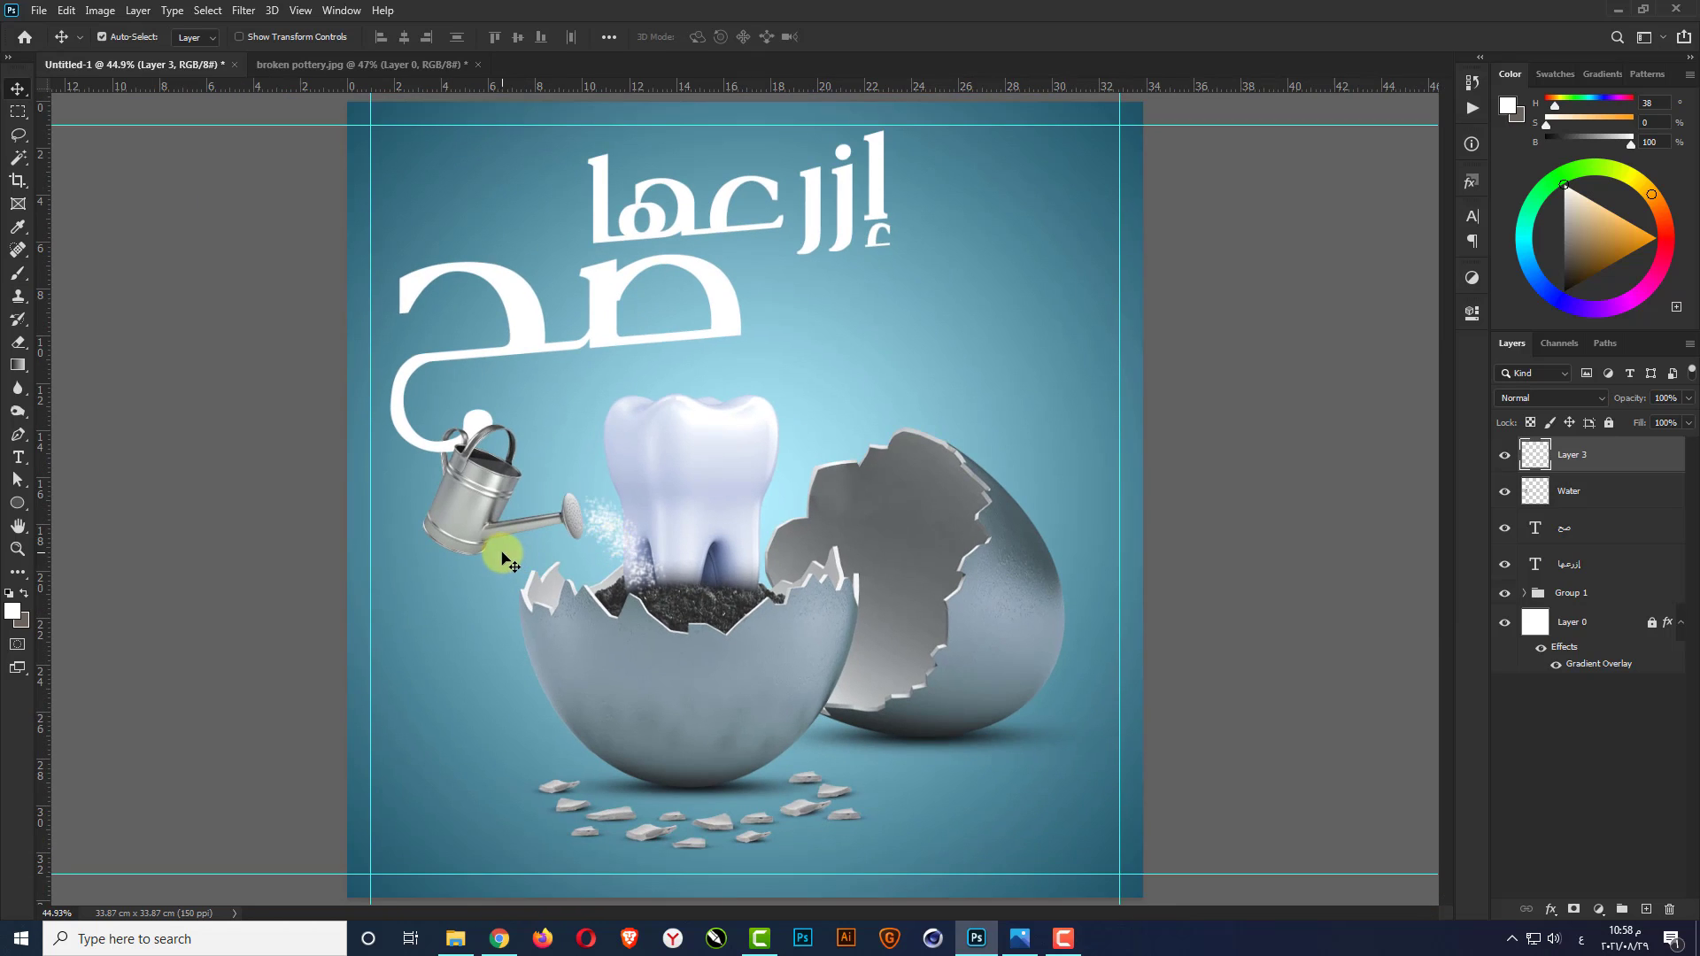
Apply a Curves adjustment with the Strong Contrast (RGB) preset to the Water layer, and deselect the layer
click(485, 507)
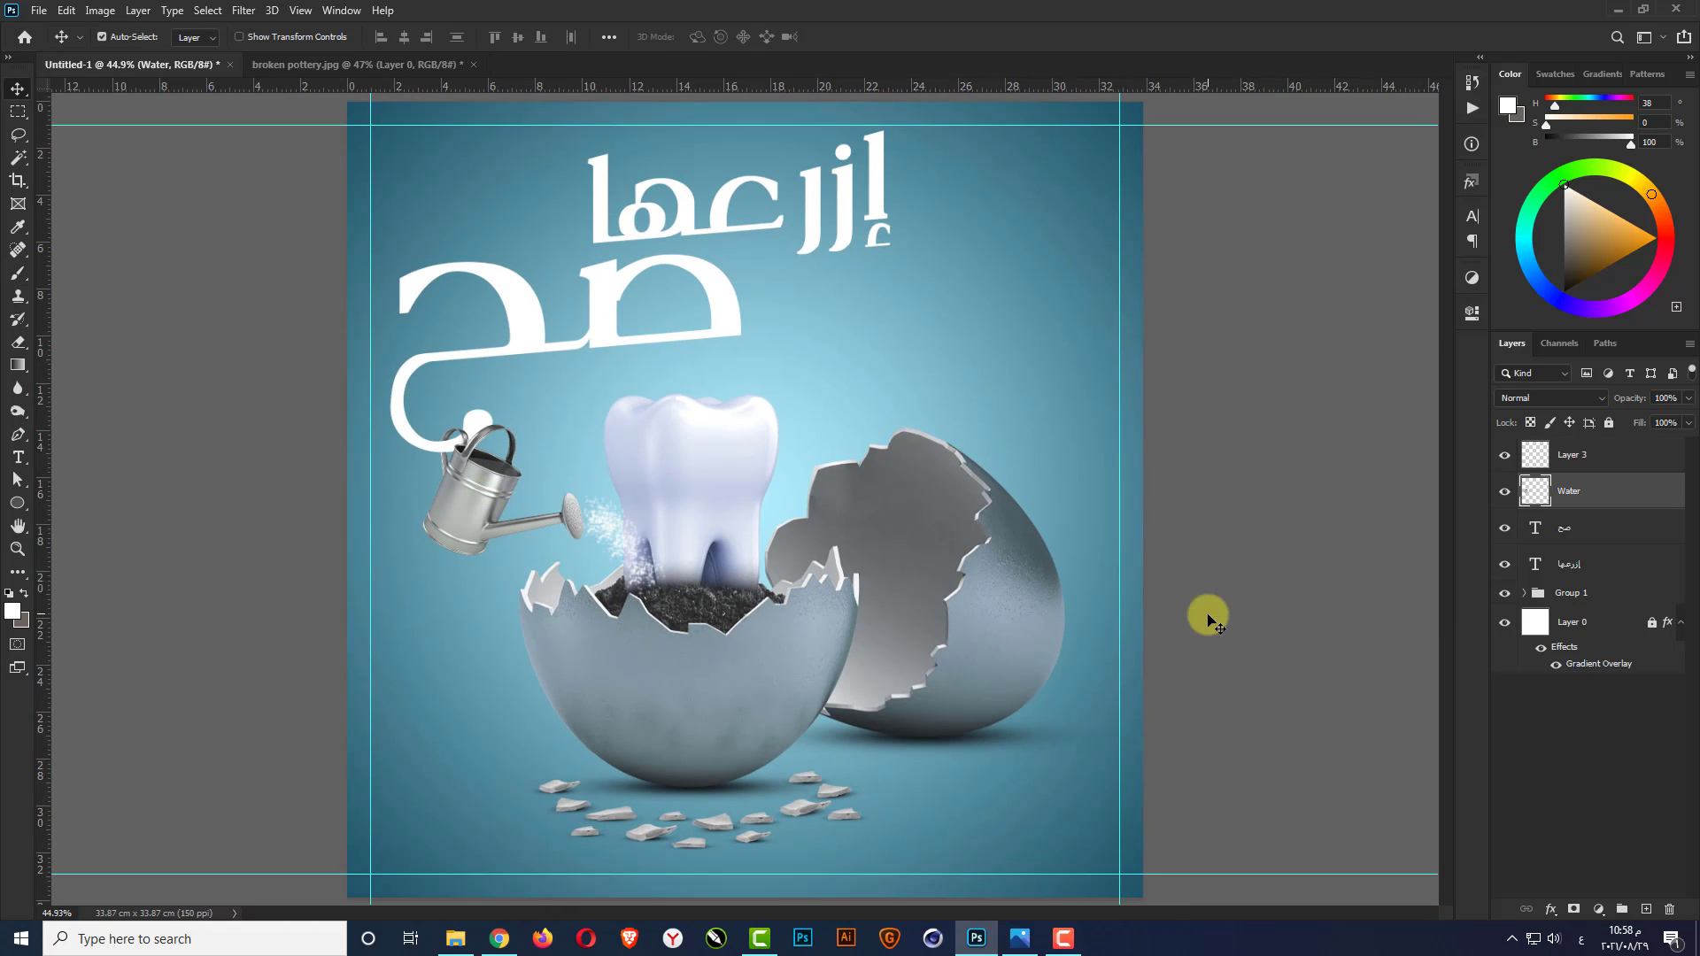
click(103, 12)
mouse_move(146, 57)
click(323, 89)
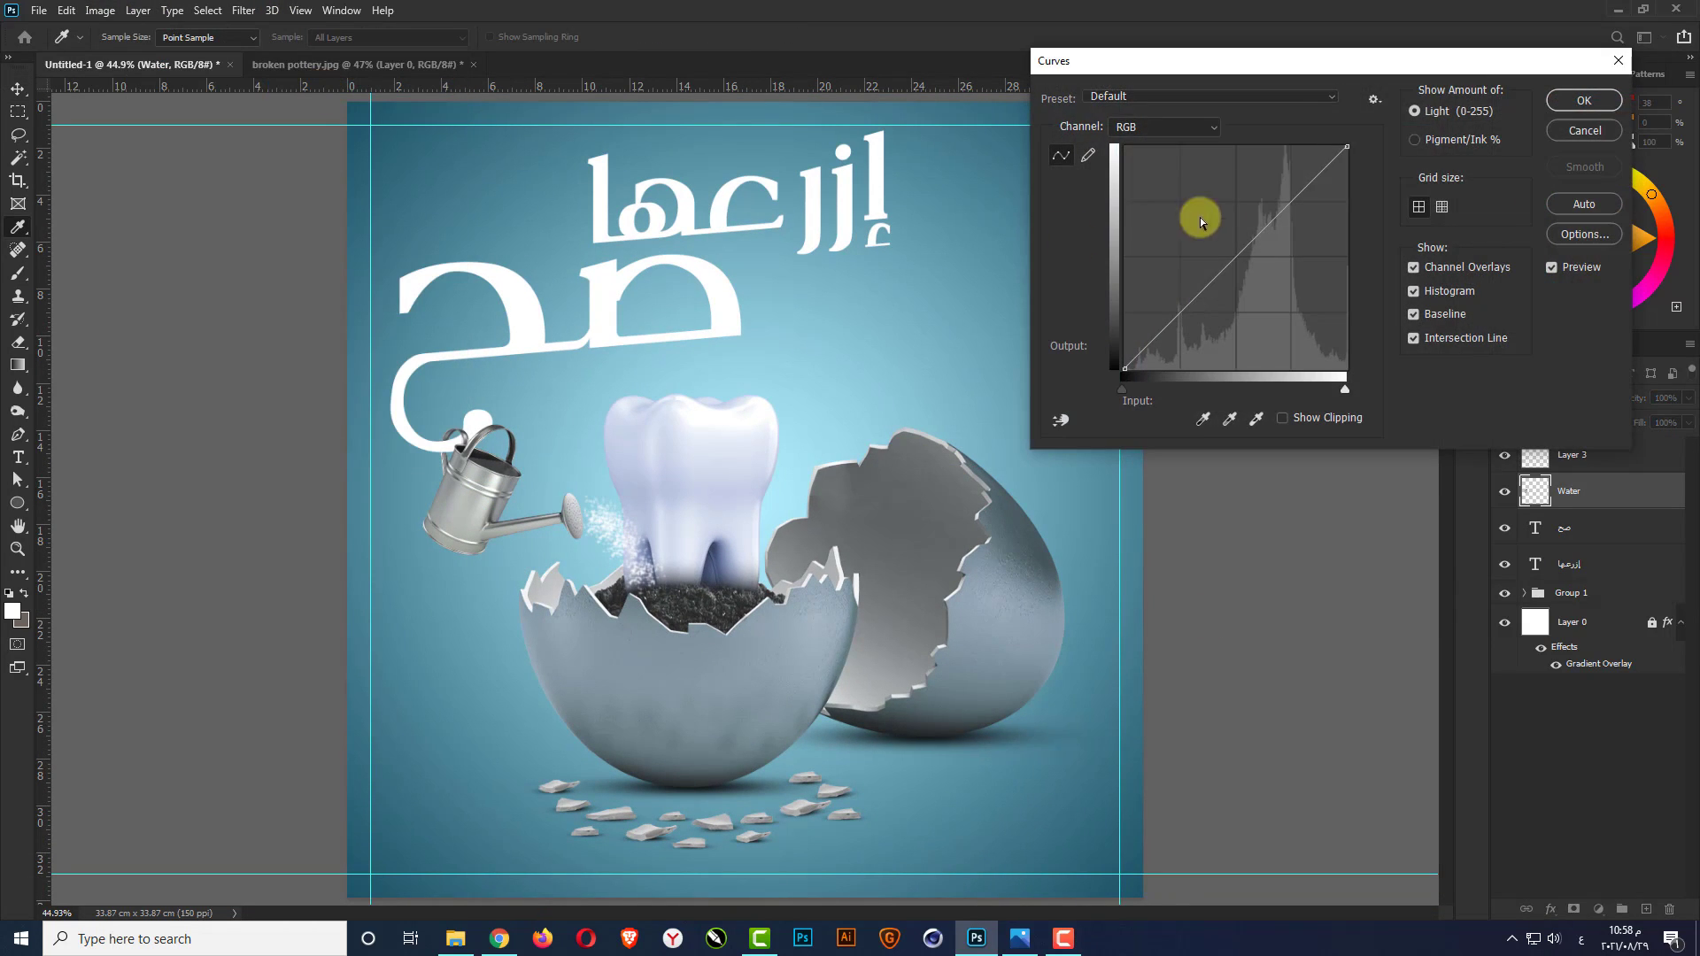
click(1295, 98)
click(1240, 189)
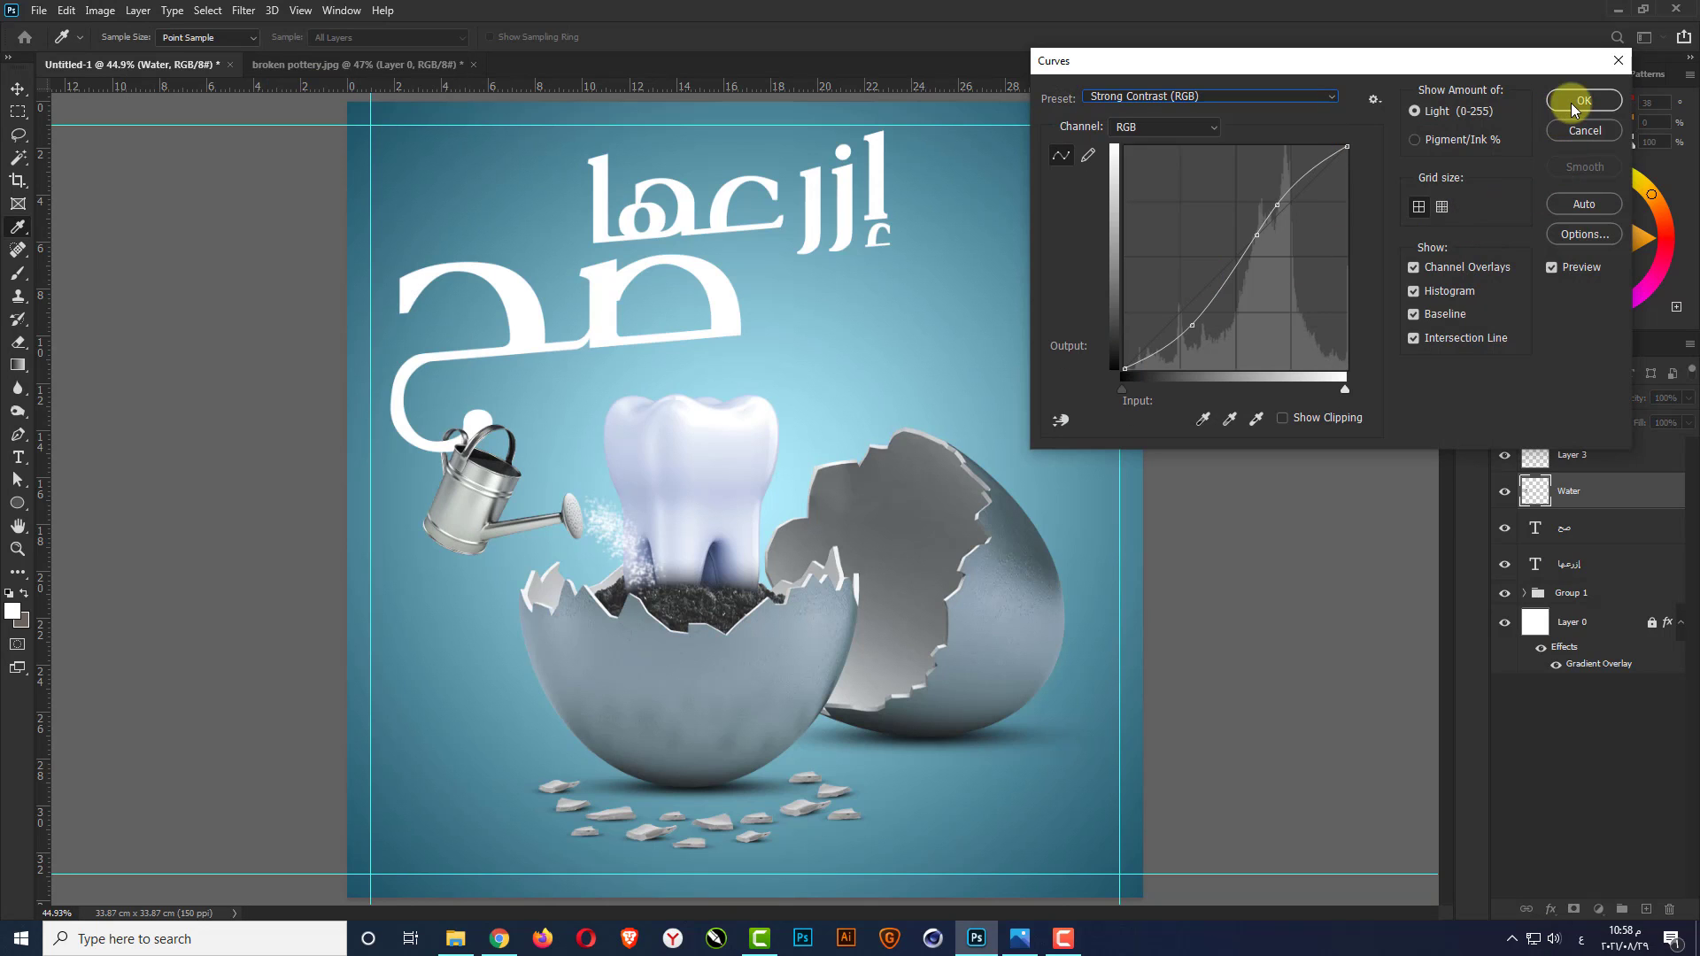
click(1583, 100)
click(1190, 483)
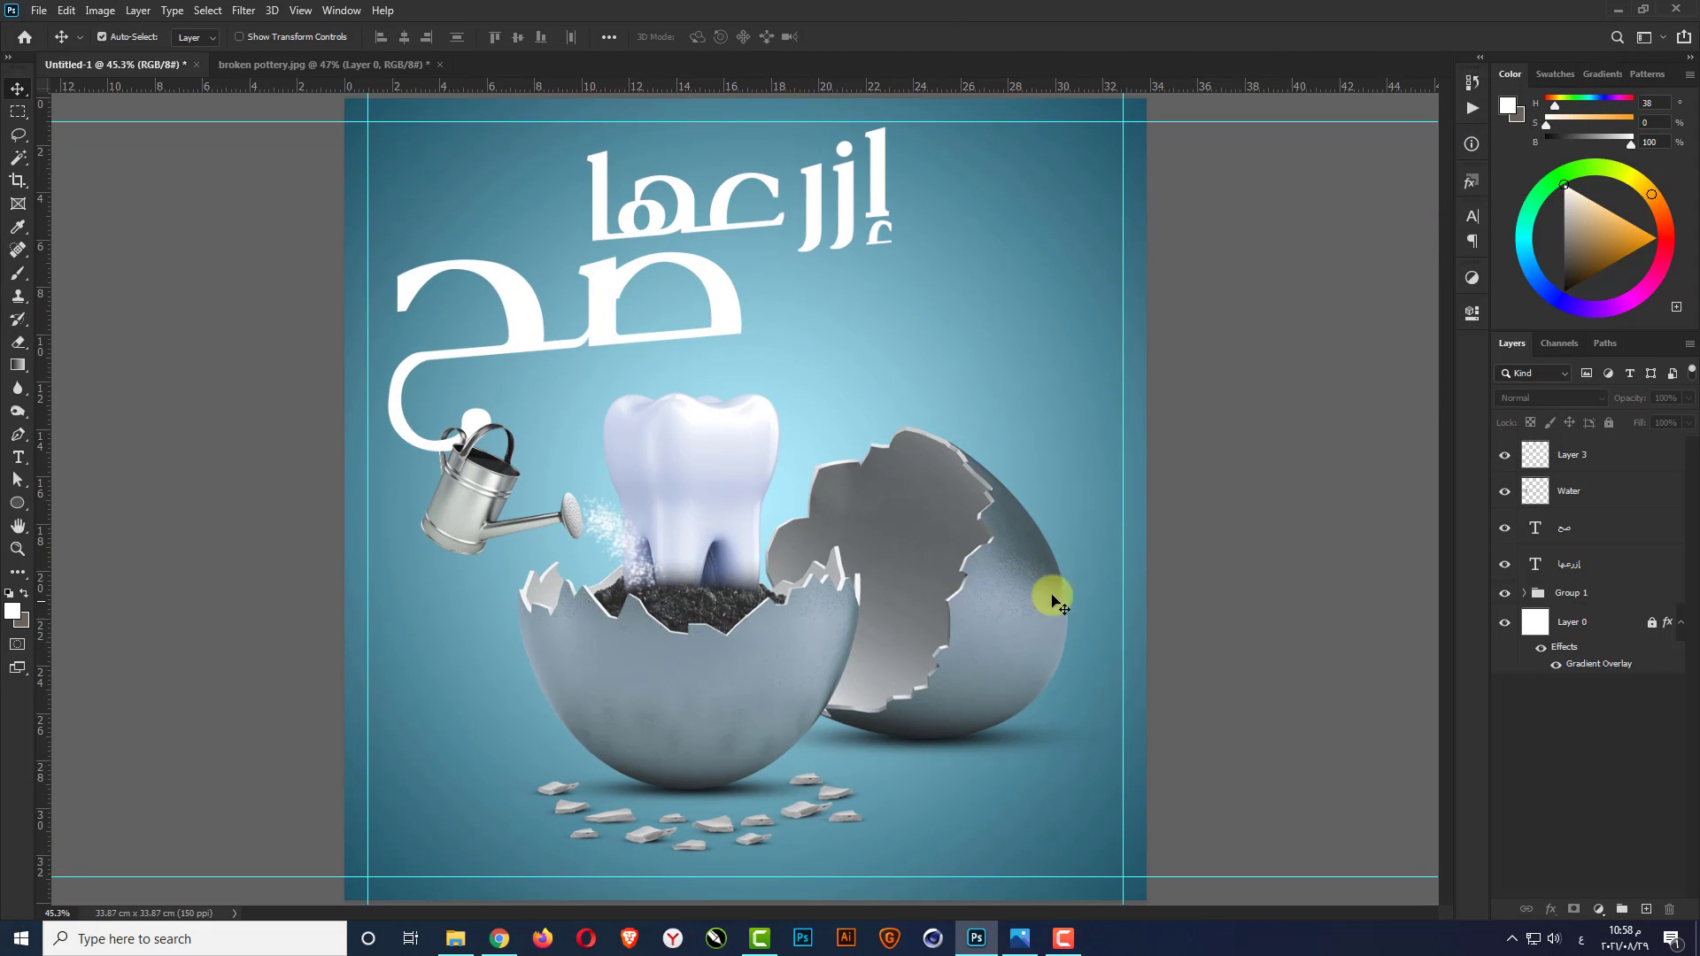
Add the text line "ضمان طووول العمر" in white at 50 pt beside "صح", above the broken shell
scroll(833, 311, up, 1)
click(17, 457)
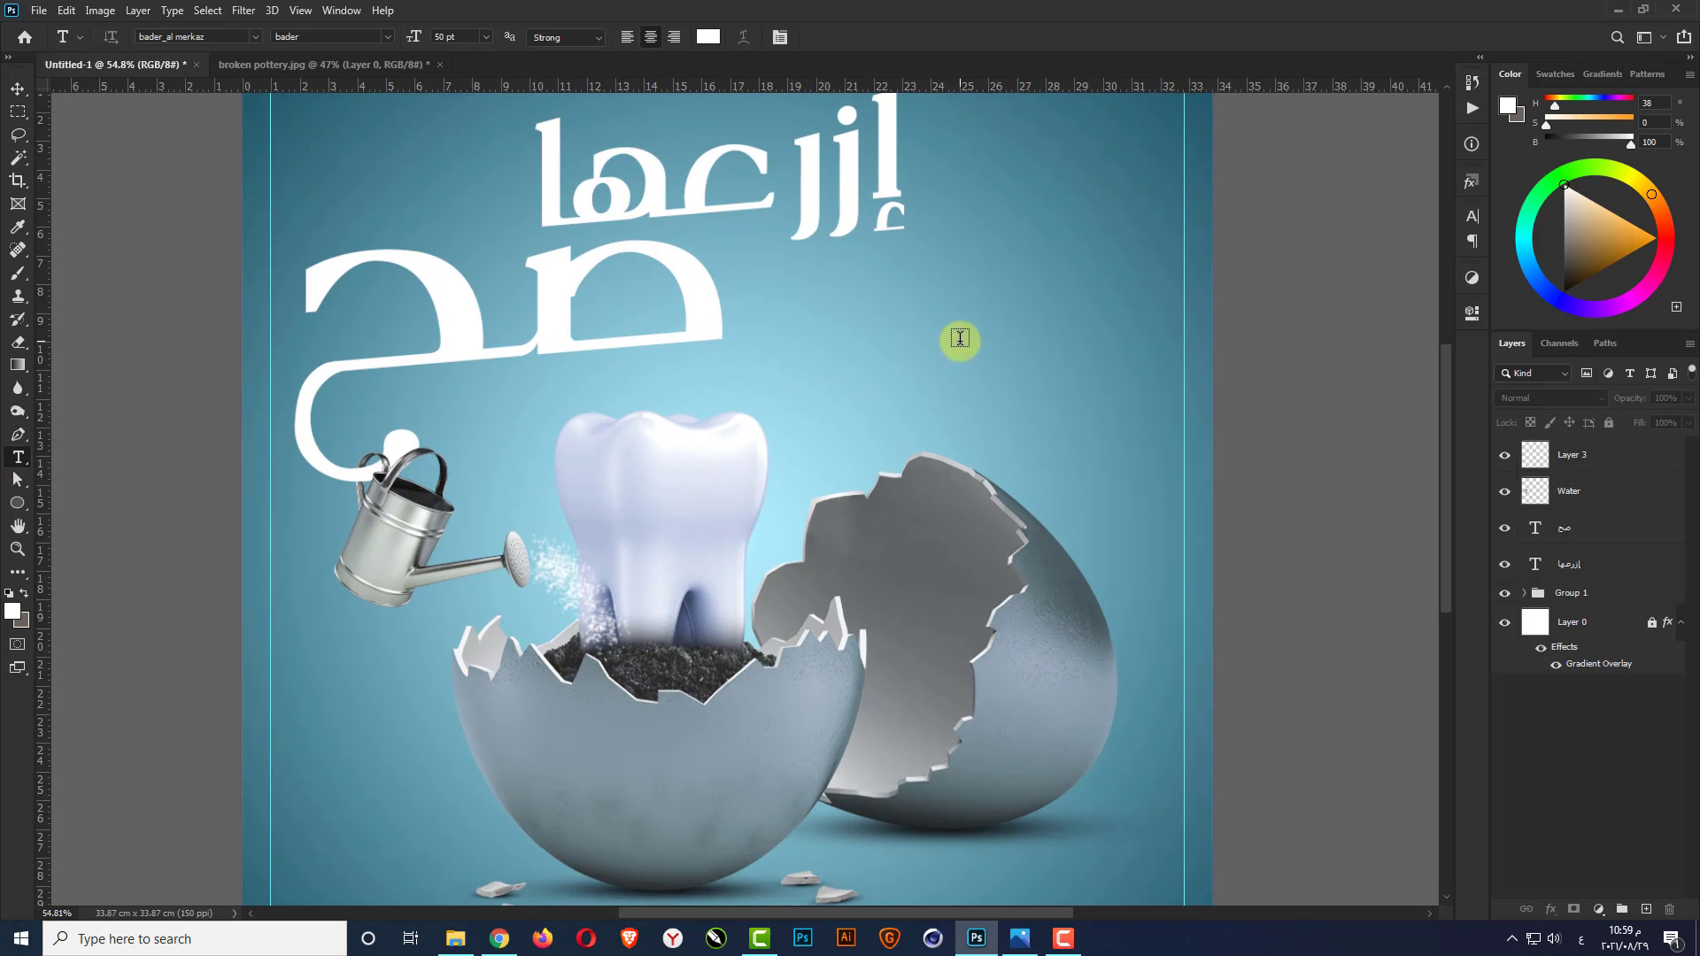
click(837, 376)
scroll(877, 380, up, 1)
text(ضم)
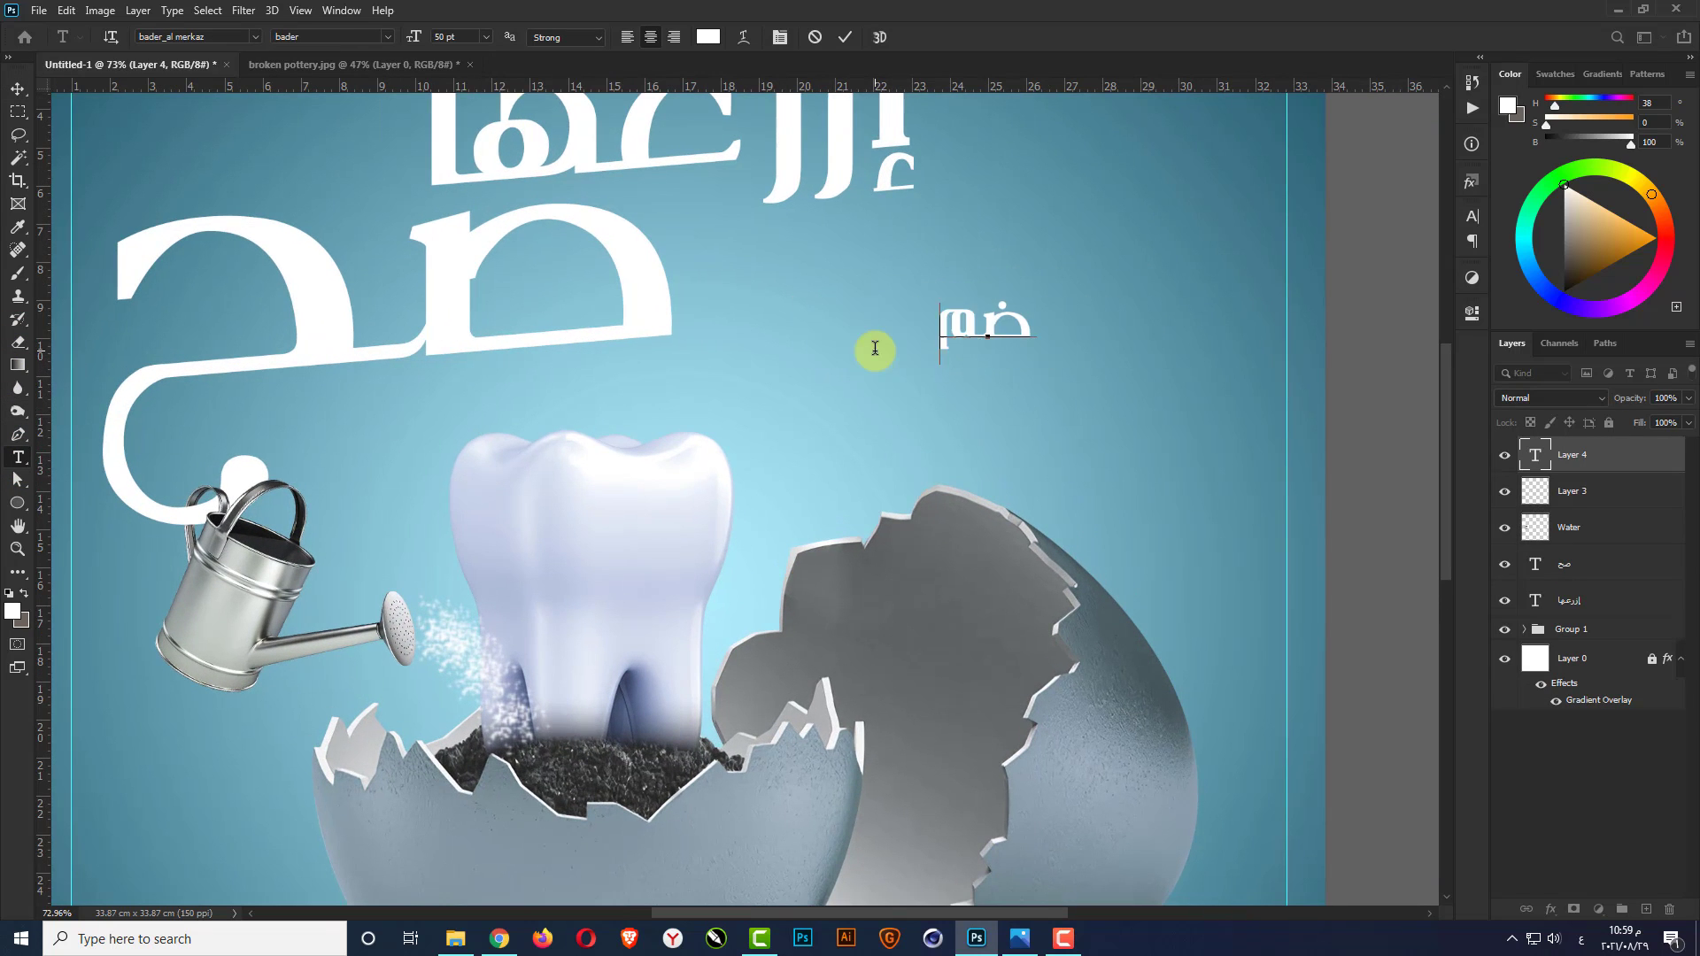
text(ان طووو)
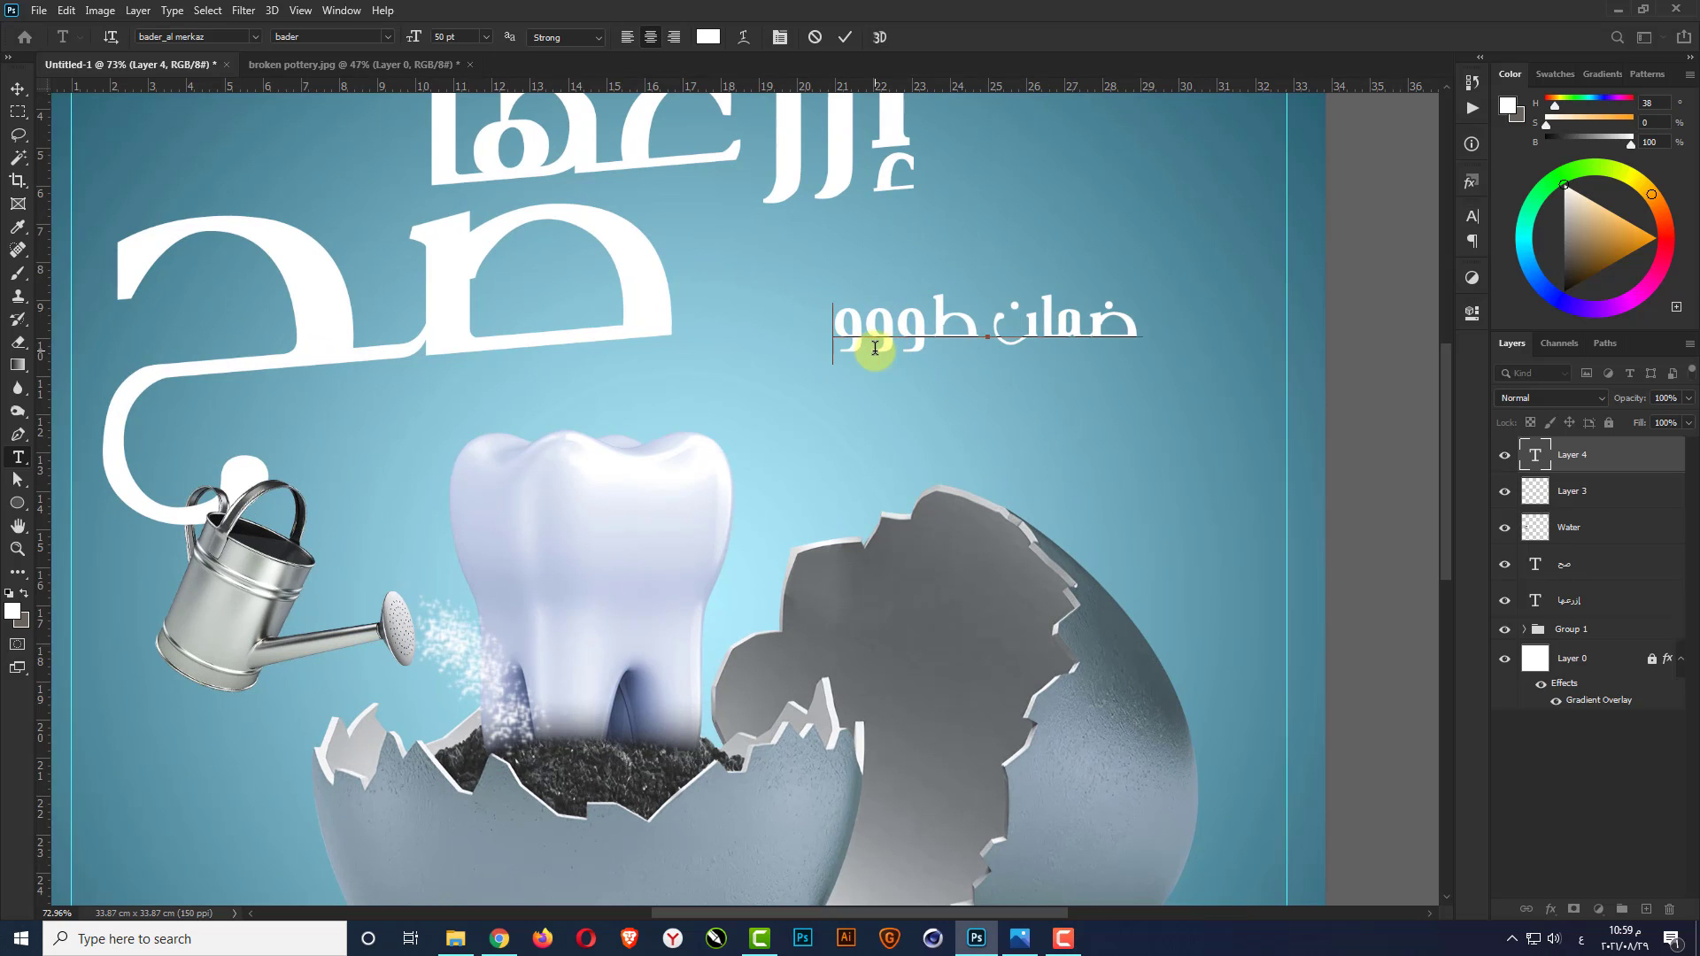
text(ل الهمر)
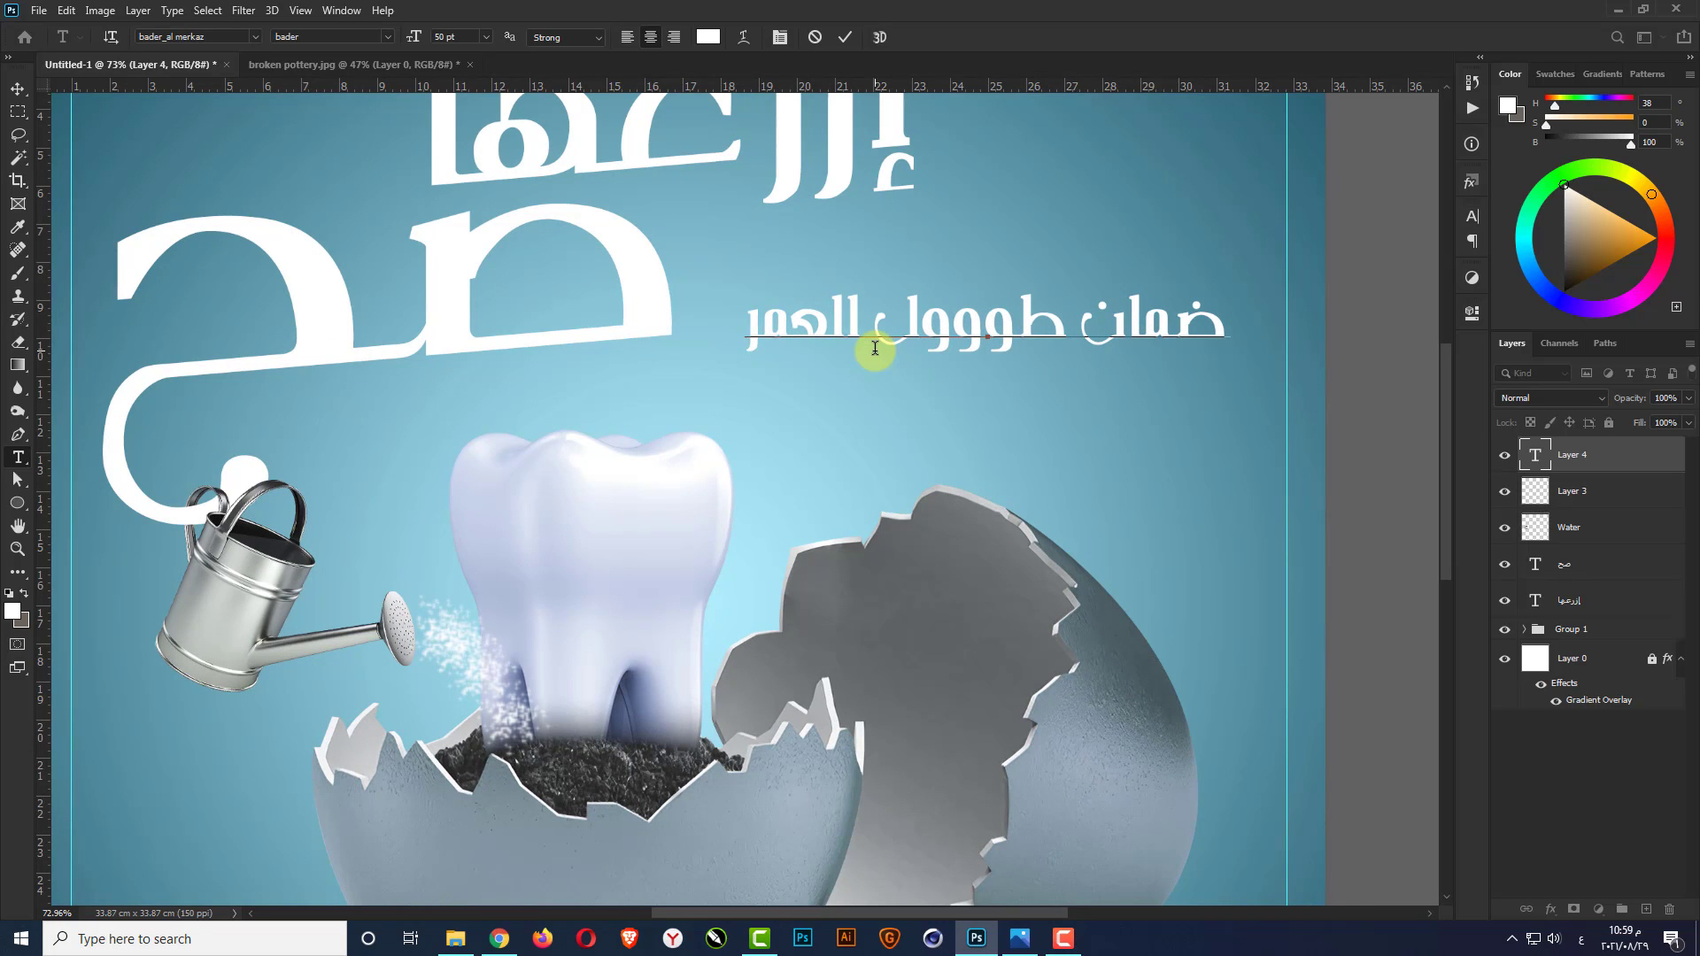
key(ctrl+Return)
Change the font of "ضمان طووول العمر" to 1Lionsys Reqa and move the line beneath "صح", just above the tooth
click(255, 37)
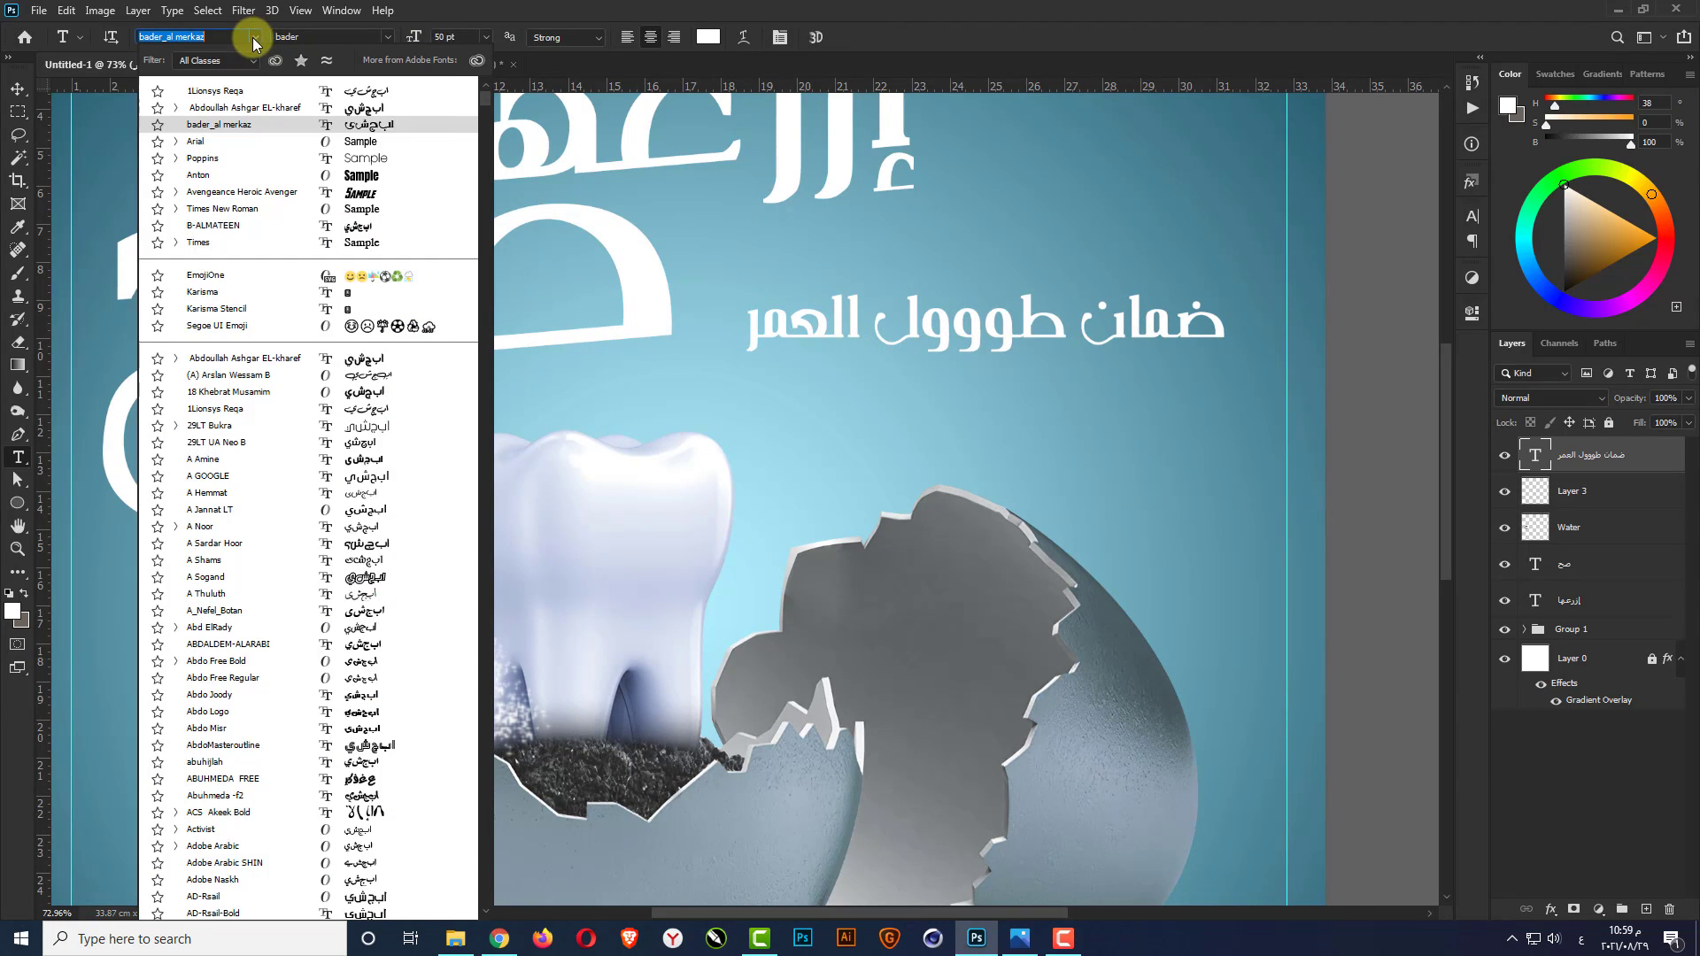
click(258, 89)
scroll(515, 330, down, 3)
key(v)
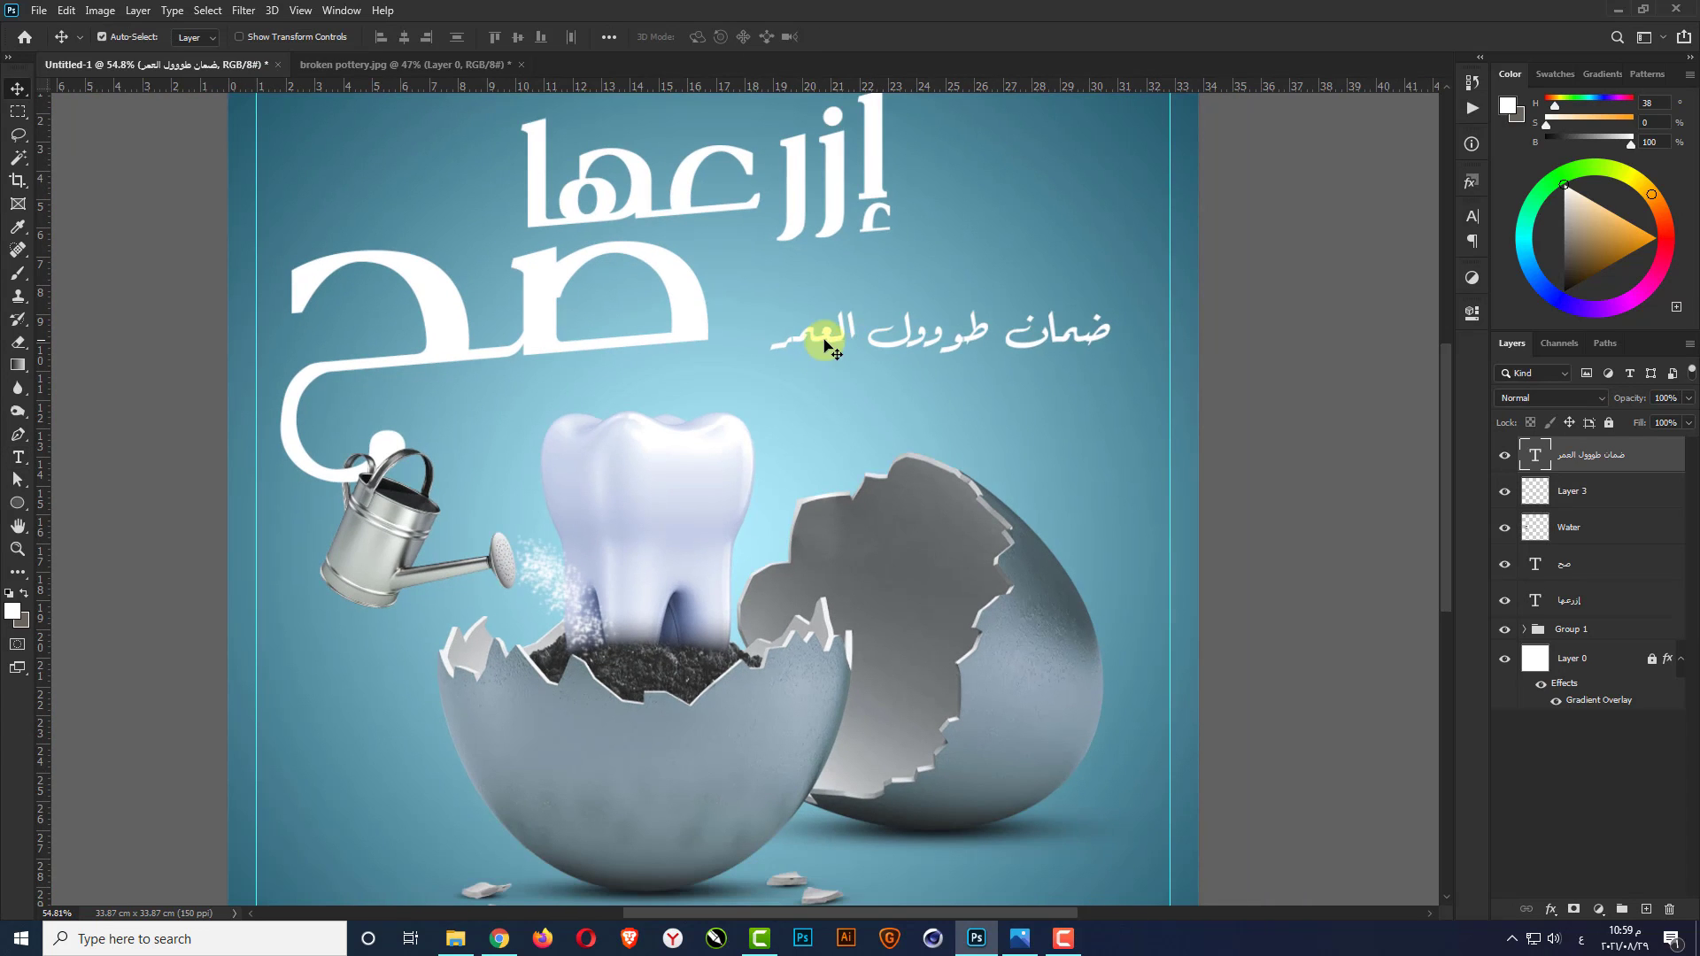
drag(824, 368, 589, 386)
Skew "ضمان طووول العمر" vertically by about -4.8° to match the headline's slant, enlarge it to about 120% and lower it slightly
scroll(589, 385, up, 2)
key(ctrl+t)
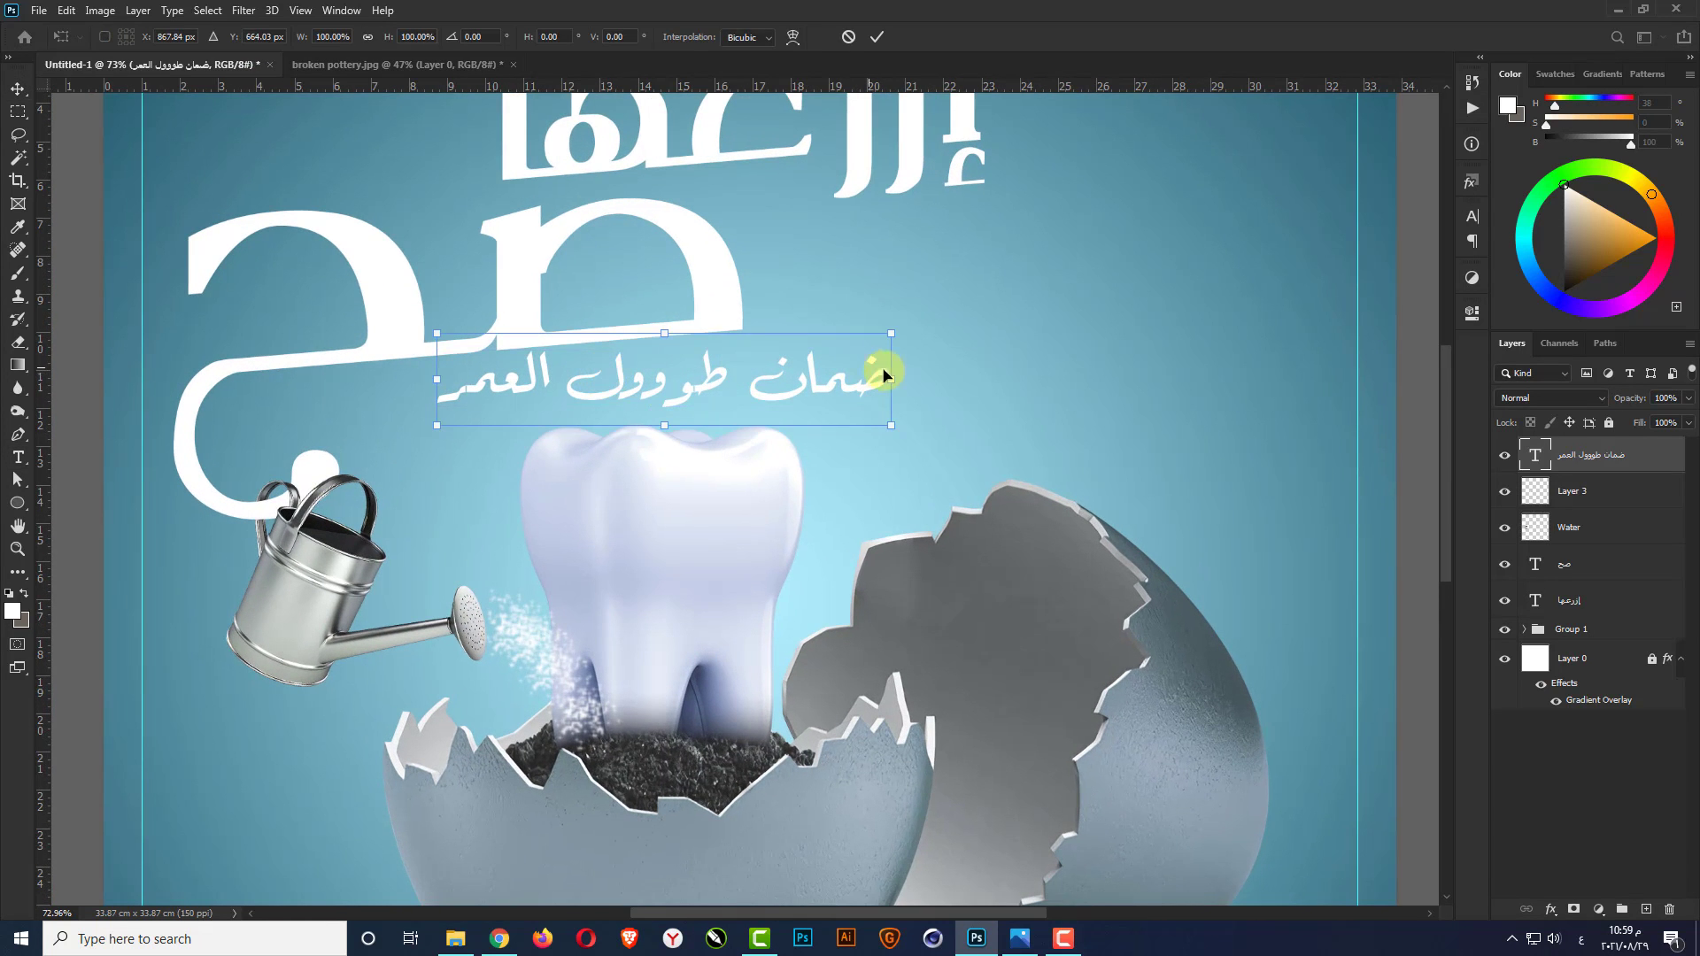
drag(892, 386, 890, 348)
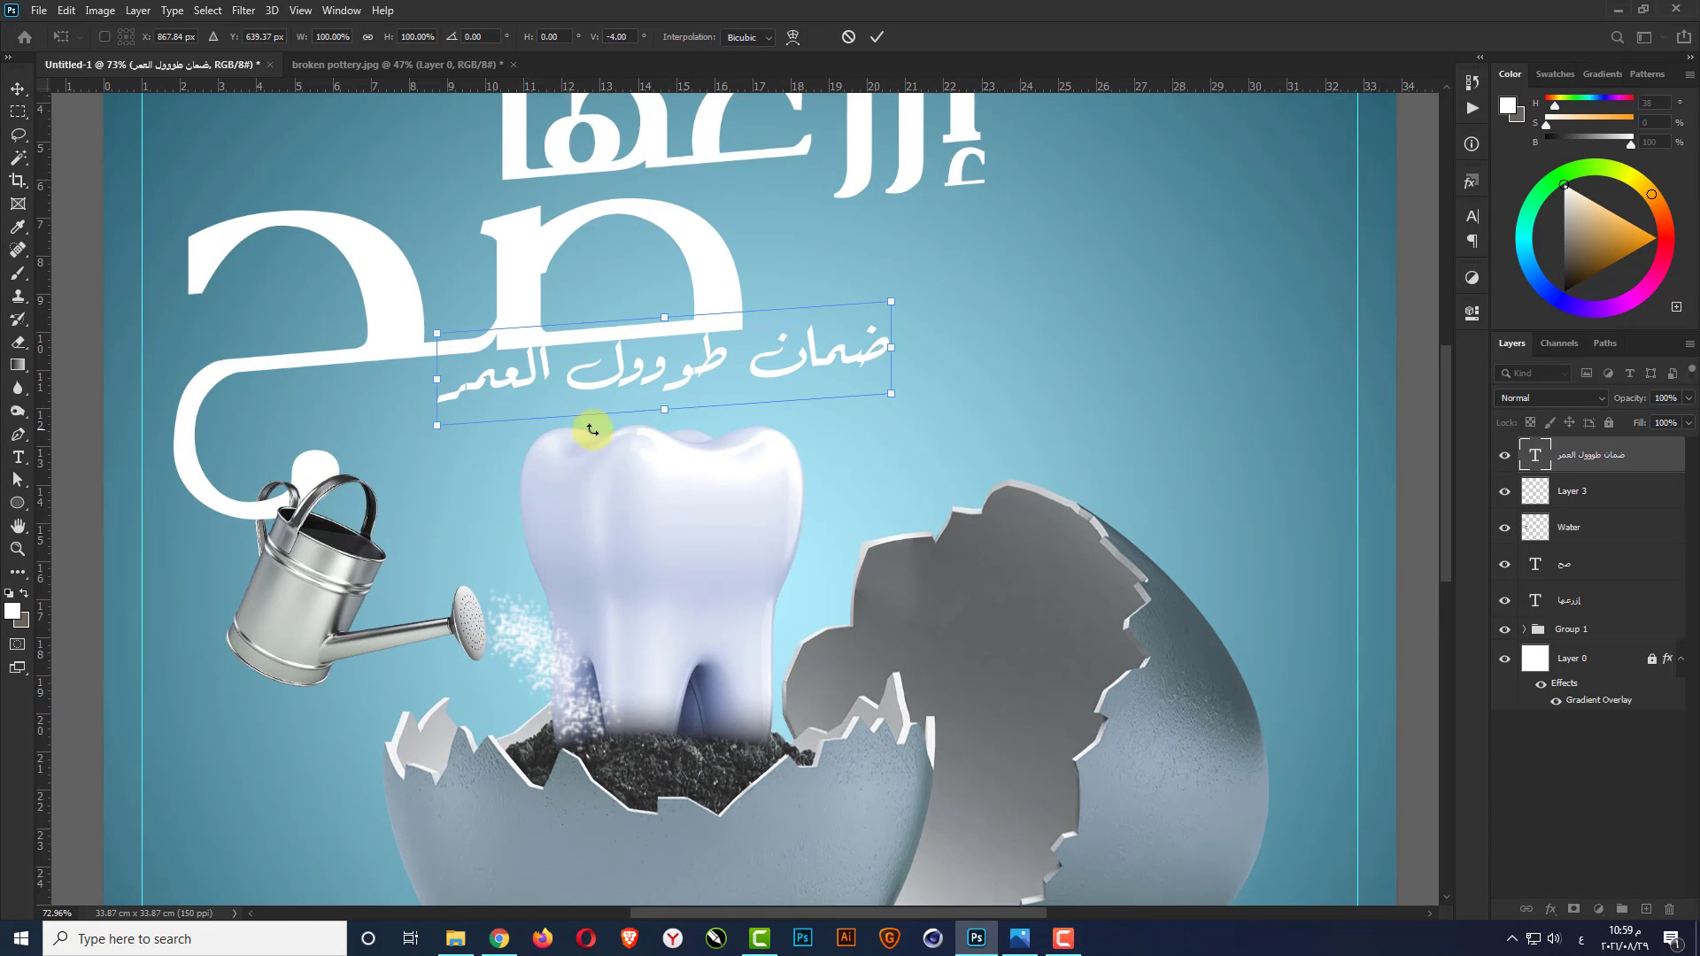
drag(434, 381, 434, 387)
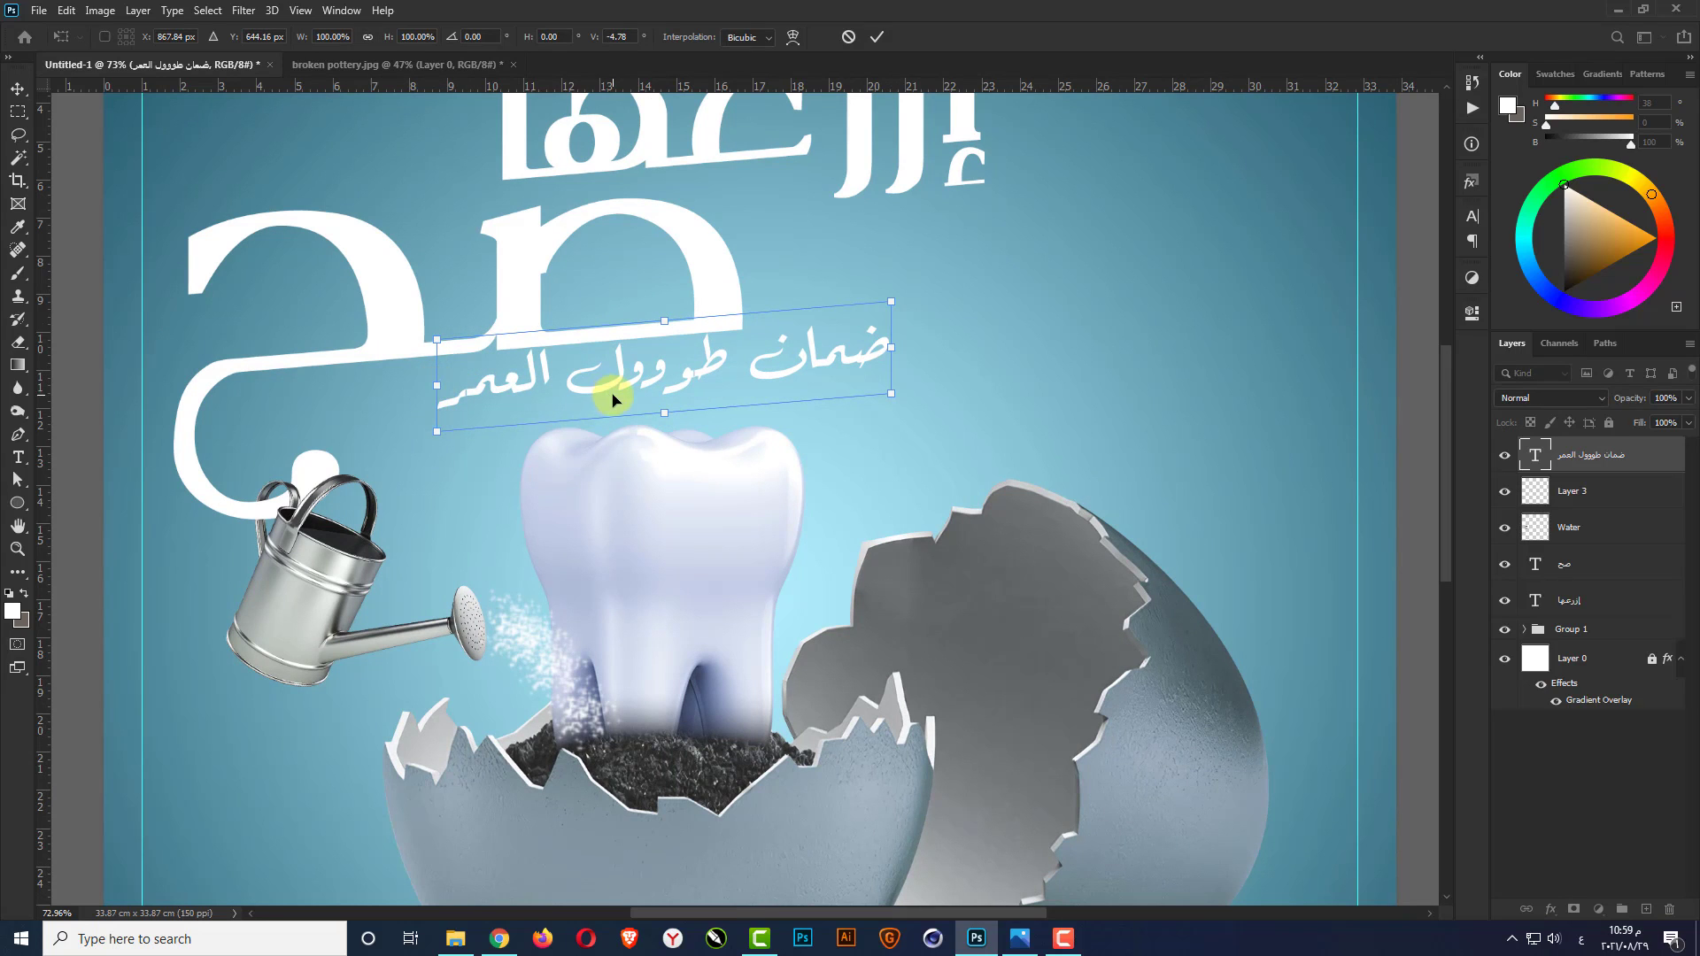
drag(887, 303, 981, 275)
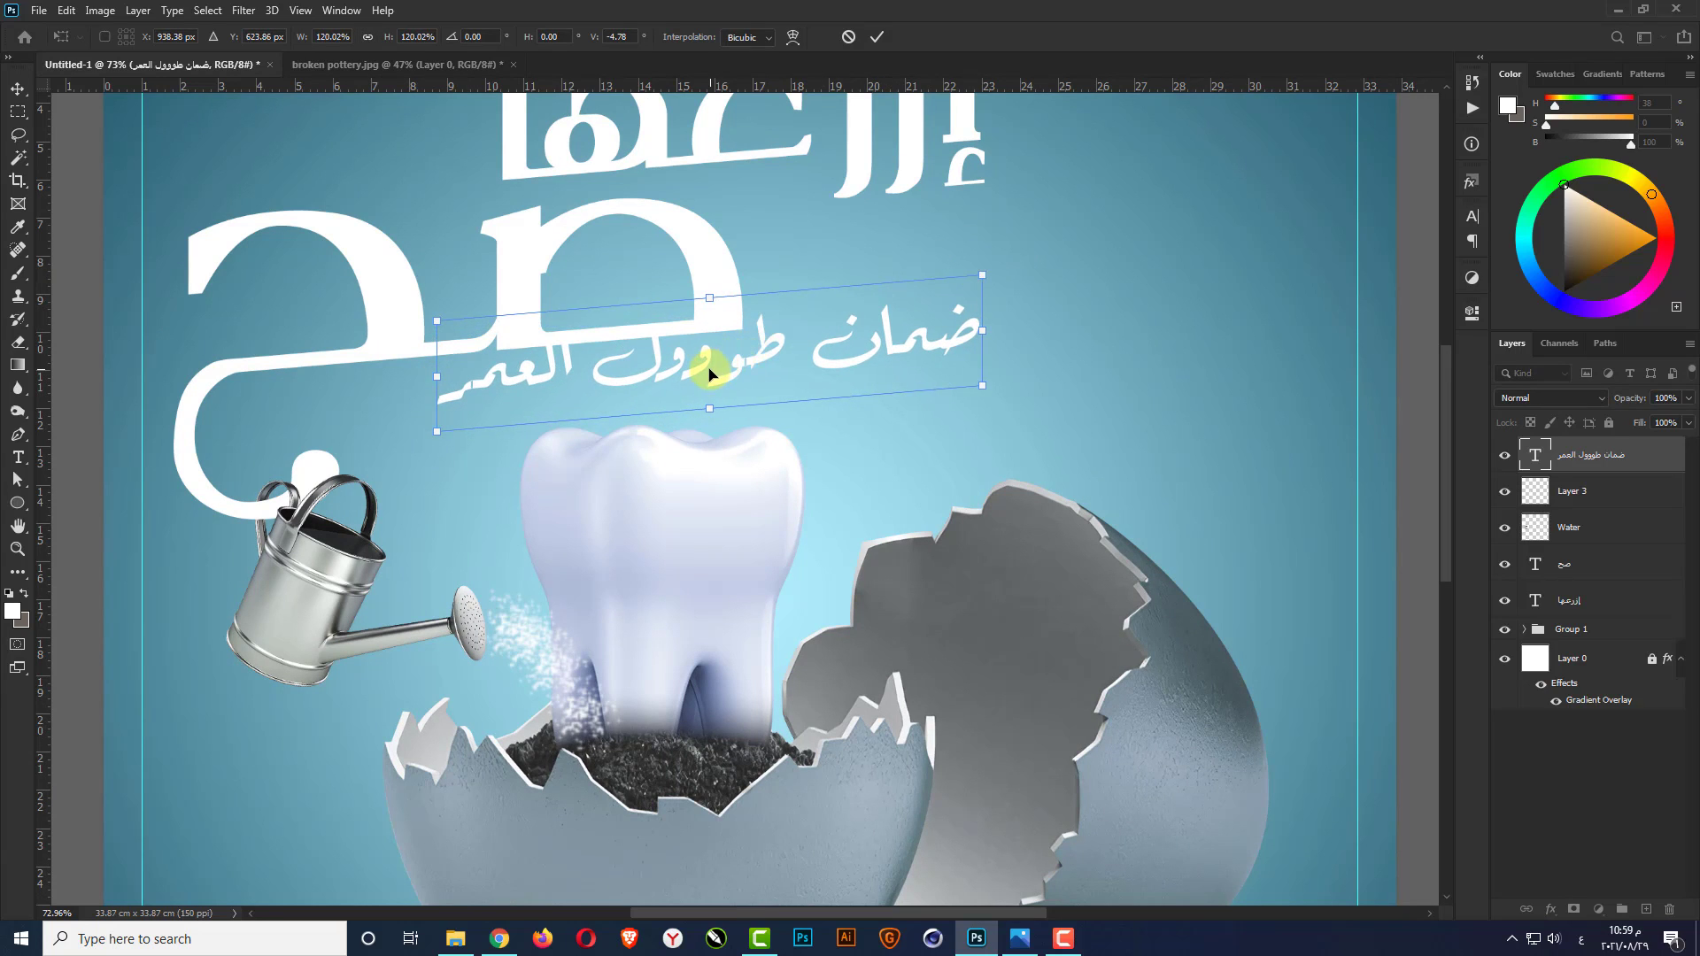
drag(709, 375, 709, 394)
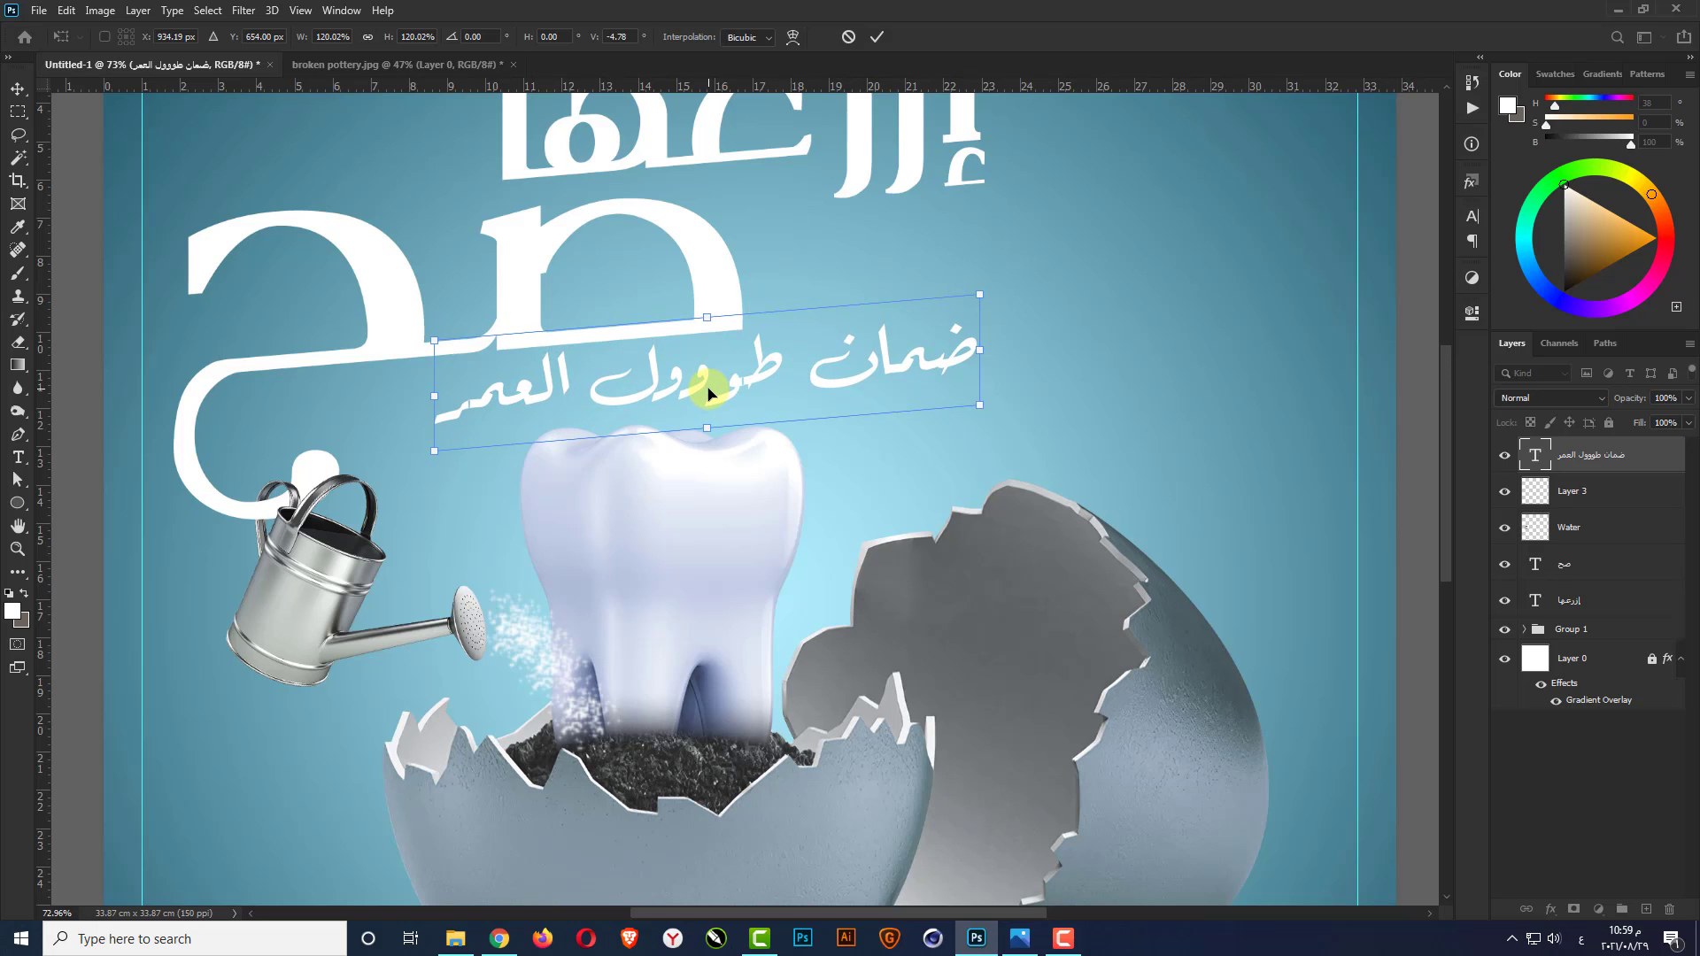
key(Return)
scroll(630, 493, down, 5)
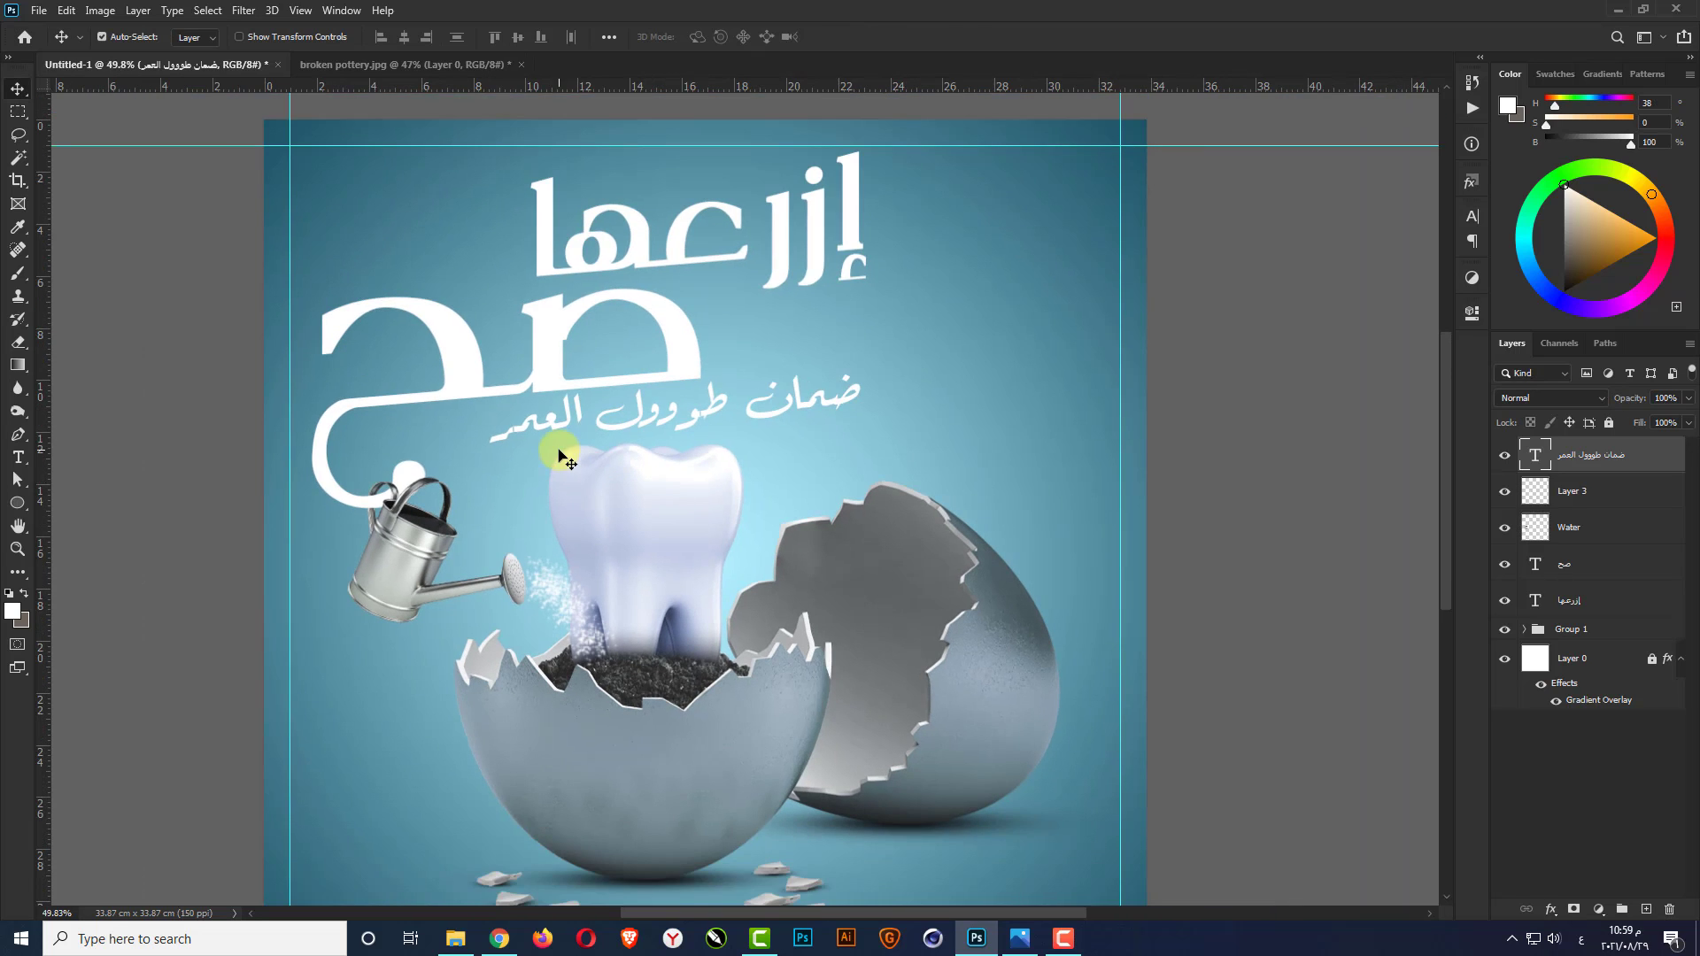
scroll(682, 167, up, 1)
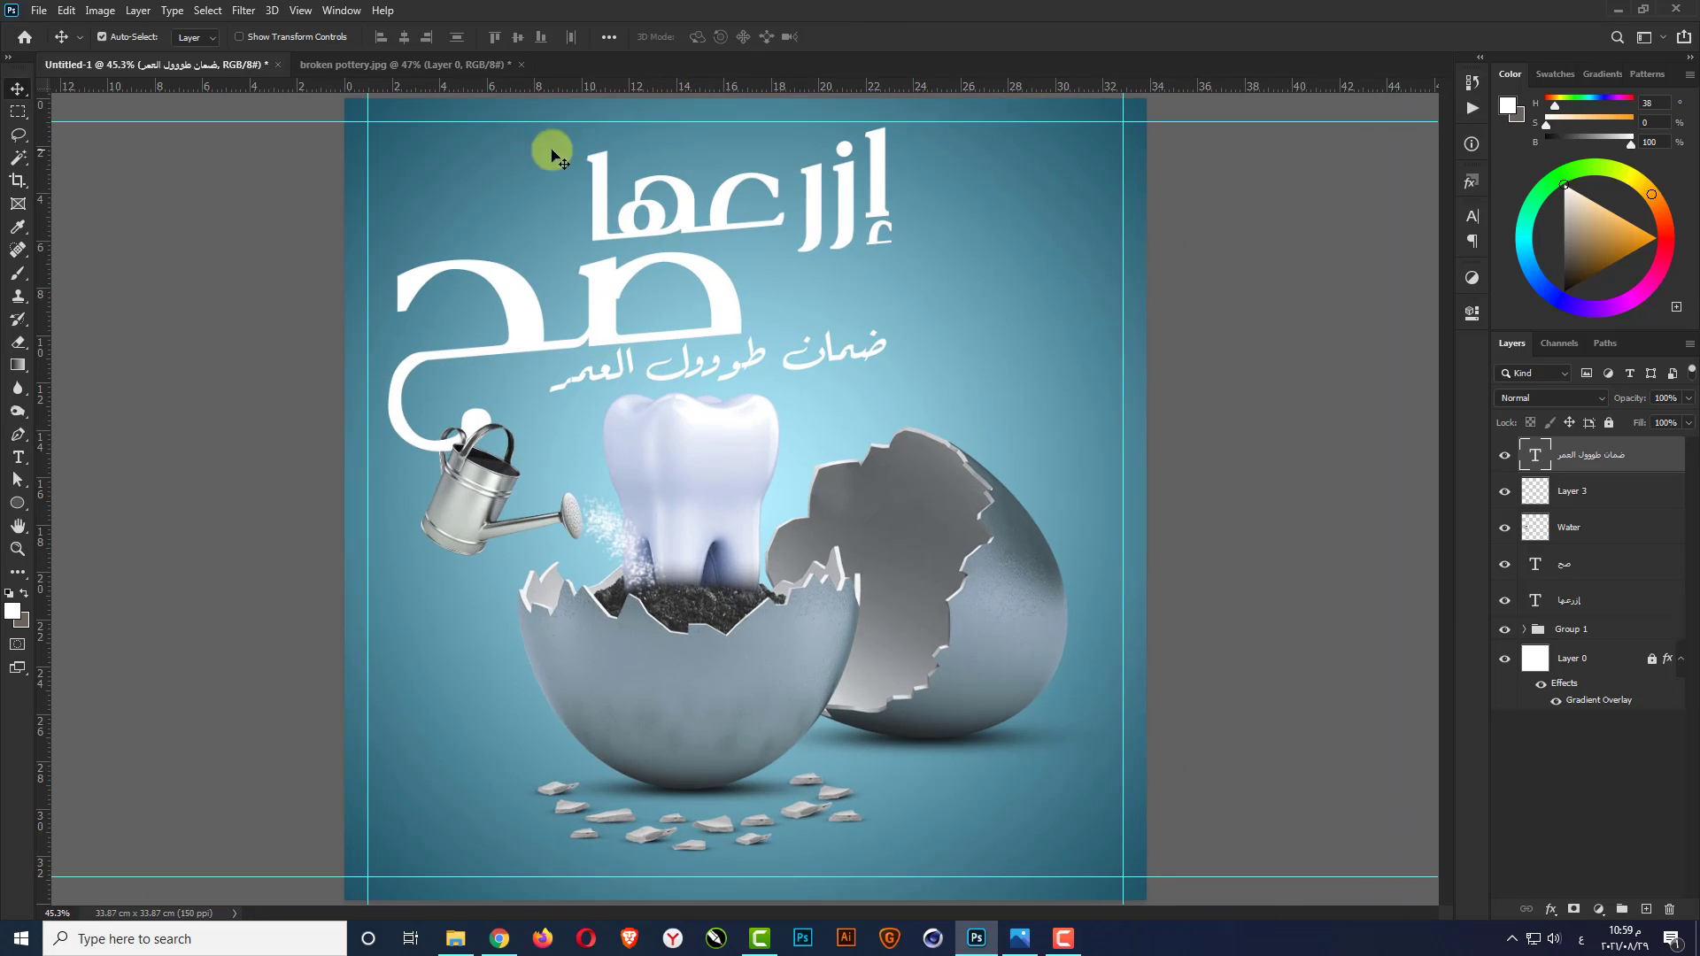
Recolour the tagline "ضمان طووول العمر" to dark teal with R 0, G 70 and B 90
key(t)
click(695, 36)
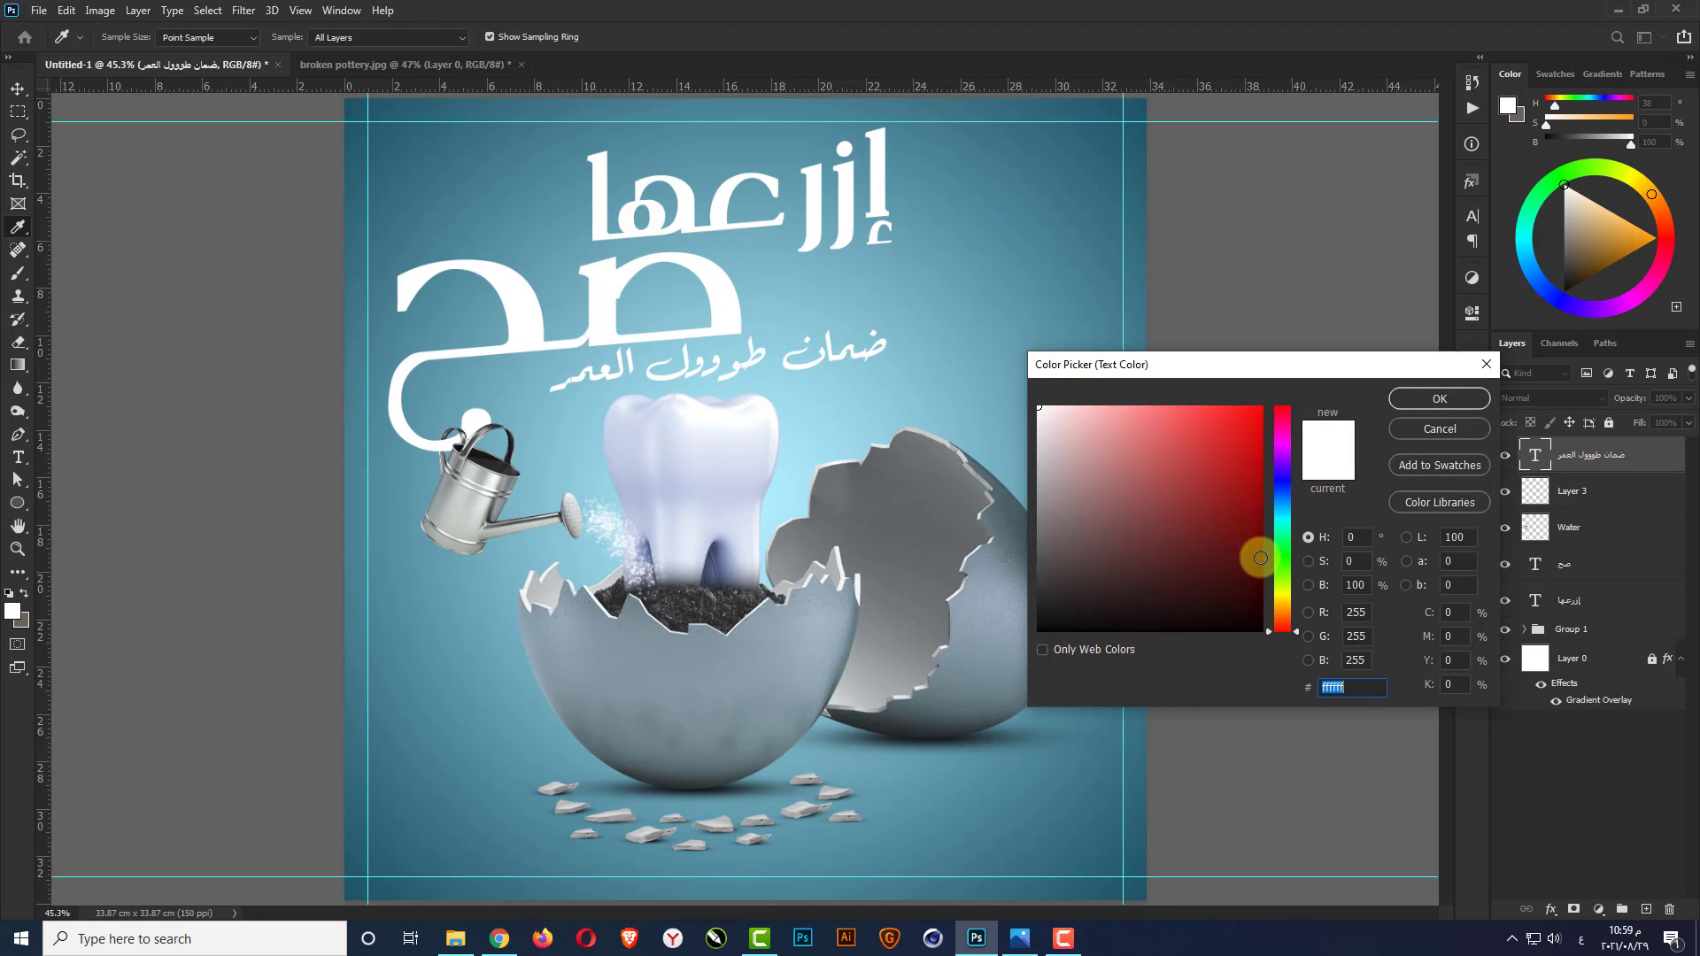
drag(1137, 144, 1131, 306)
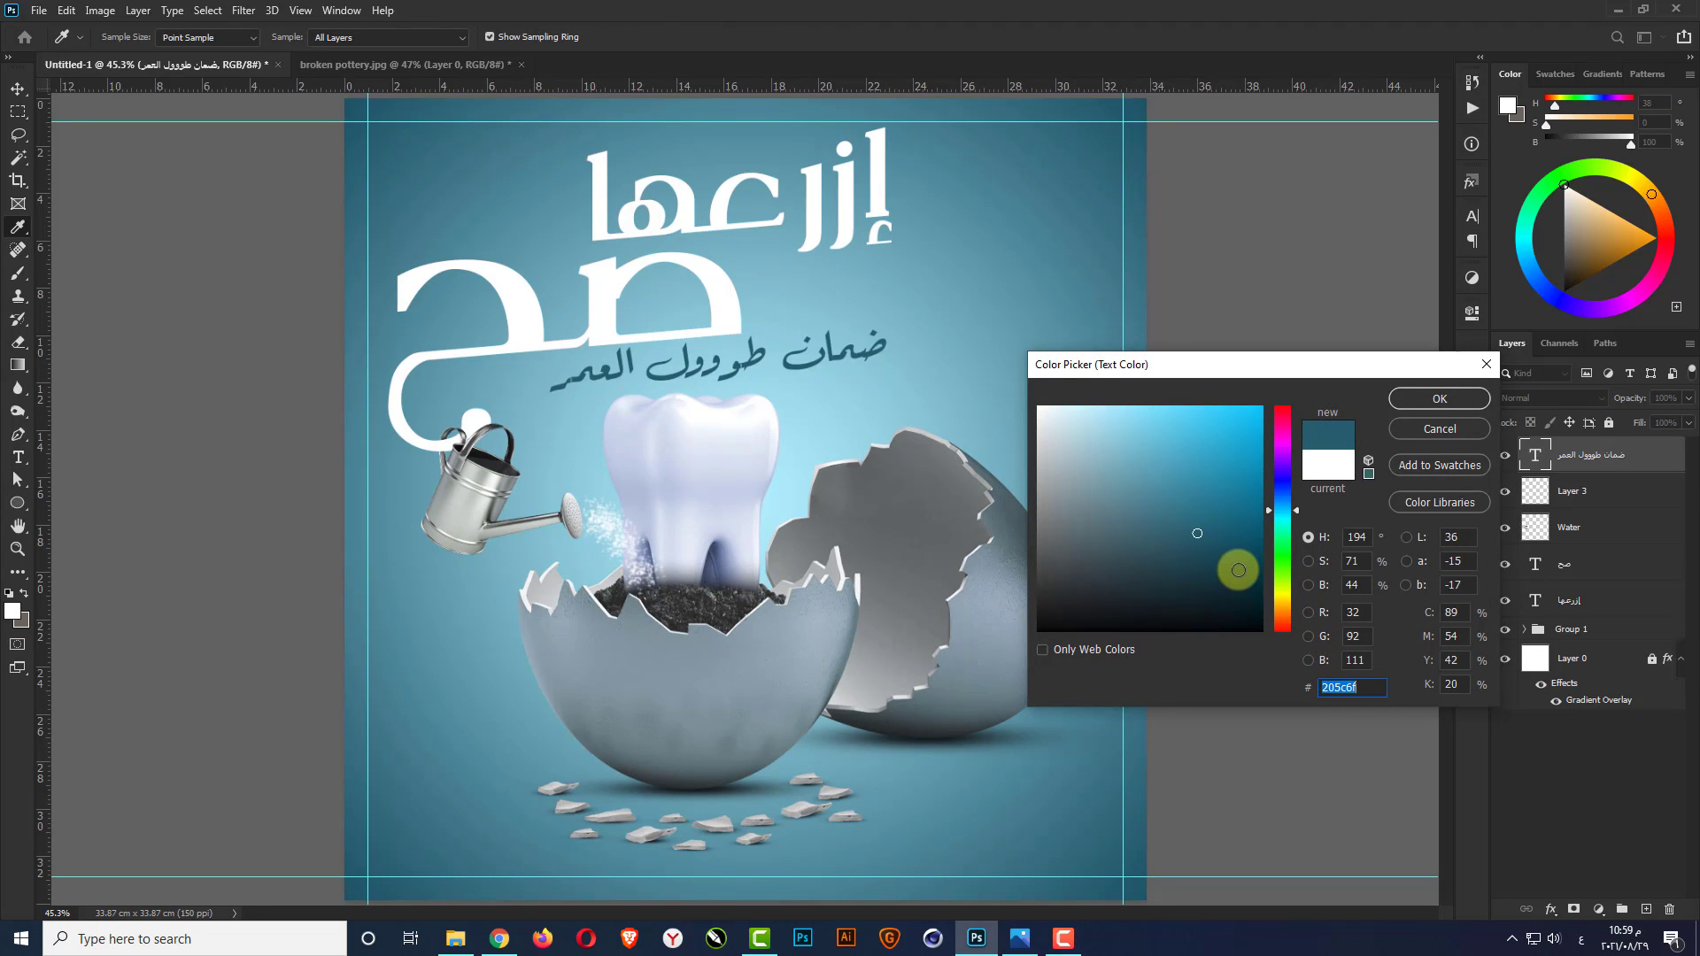
click(1240, 567)
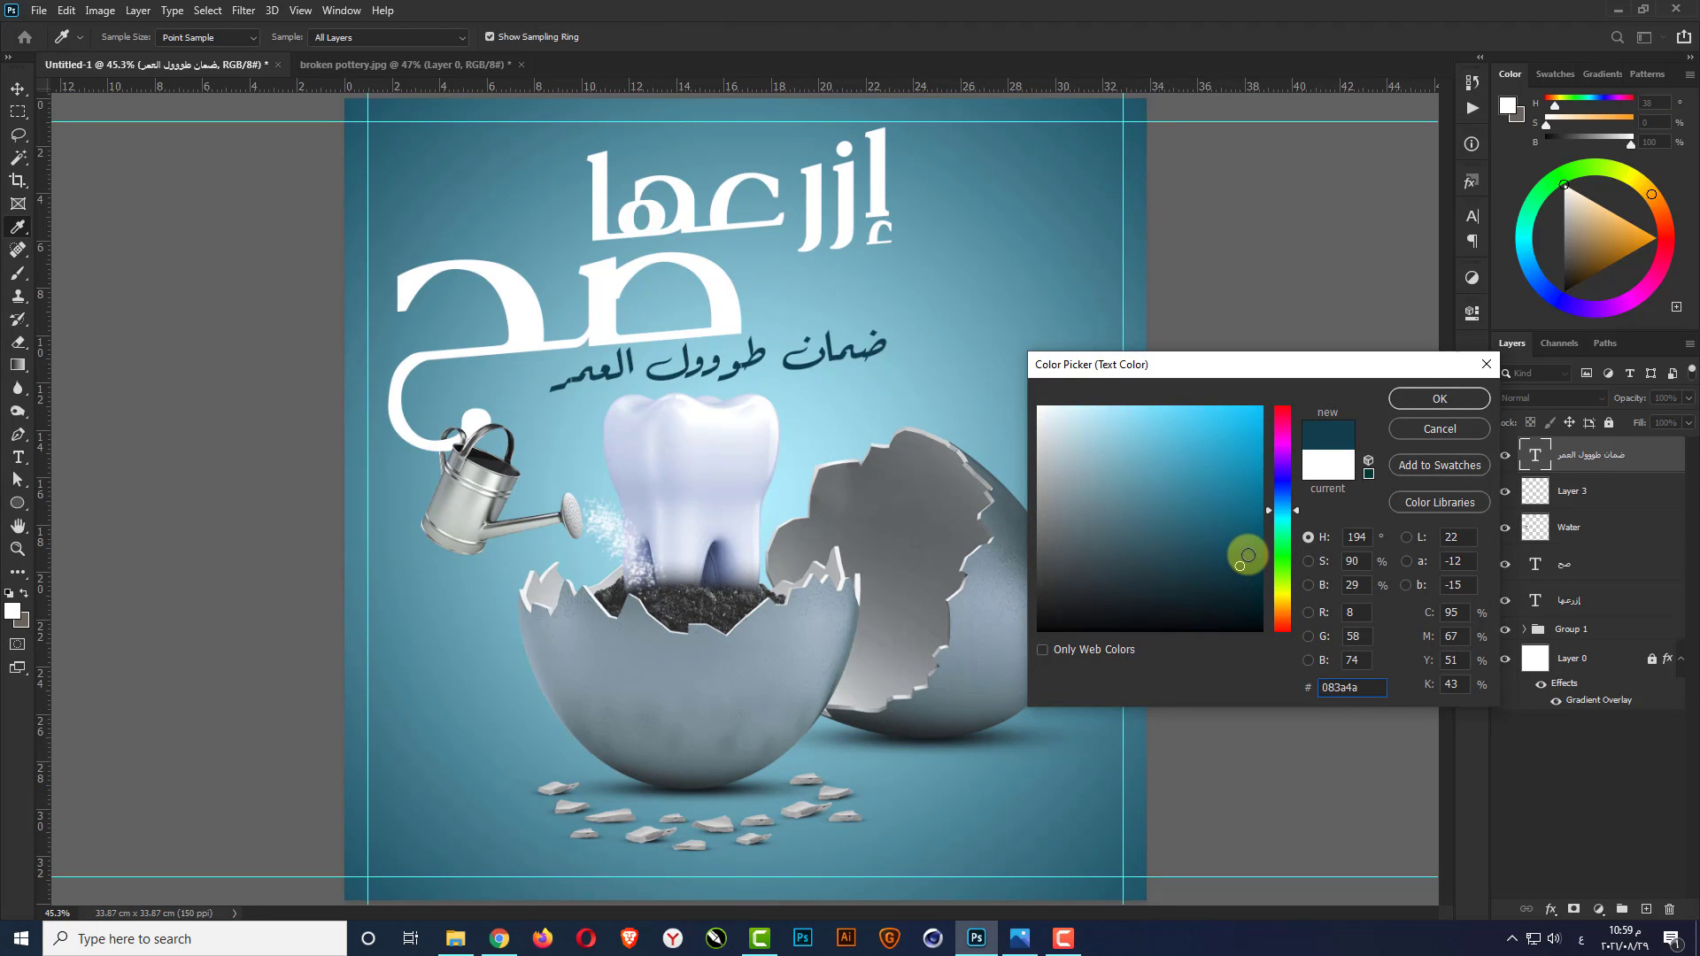
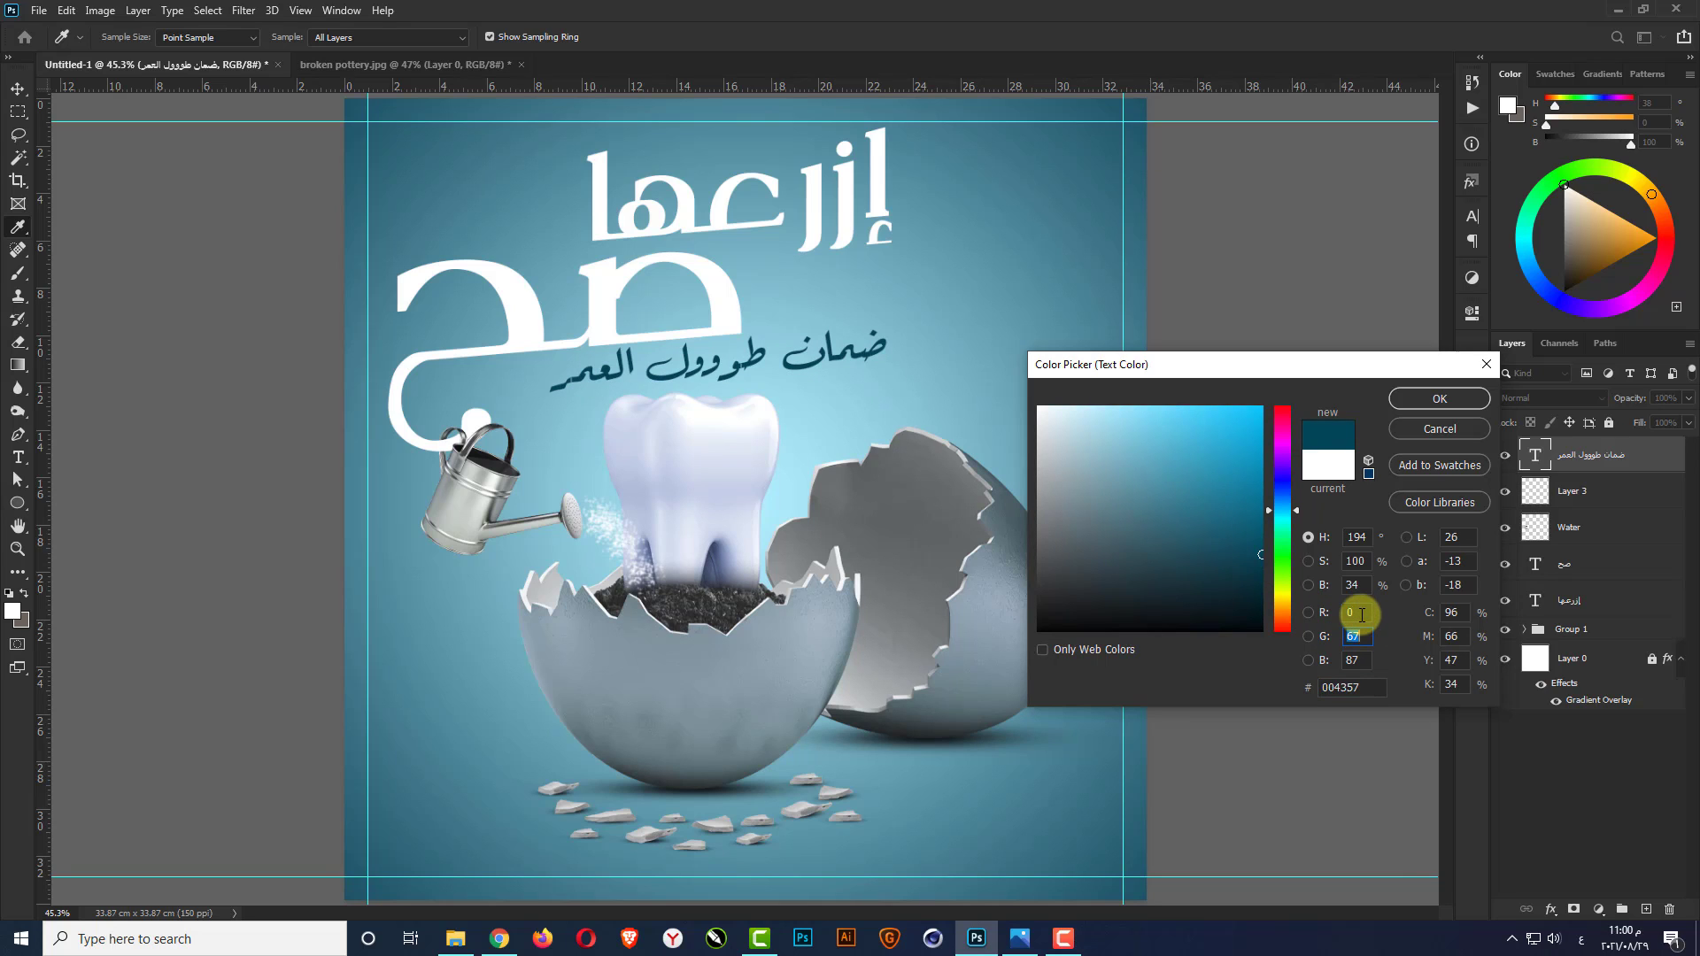
text(70)
key(Tab)
text(90)
key(Return)
key(v)
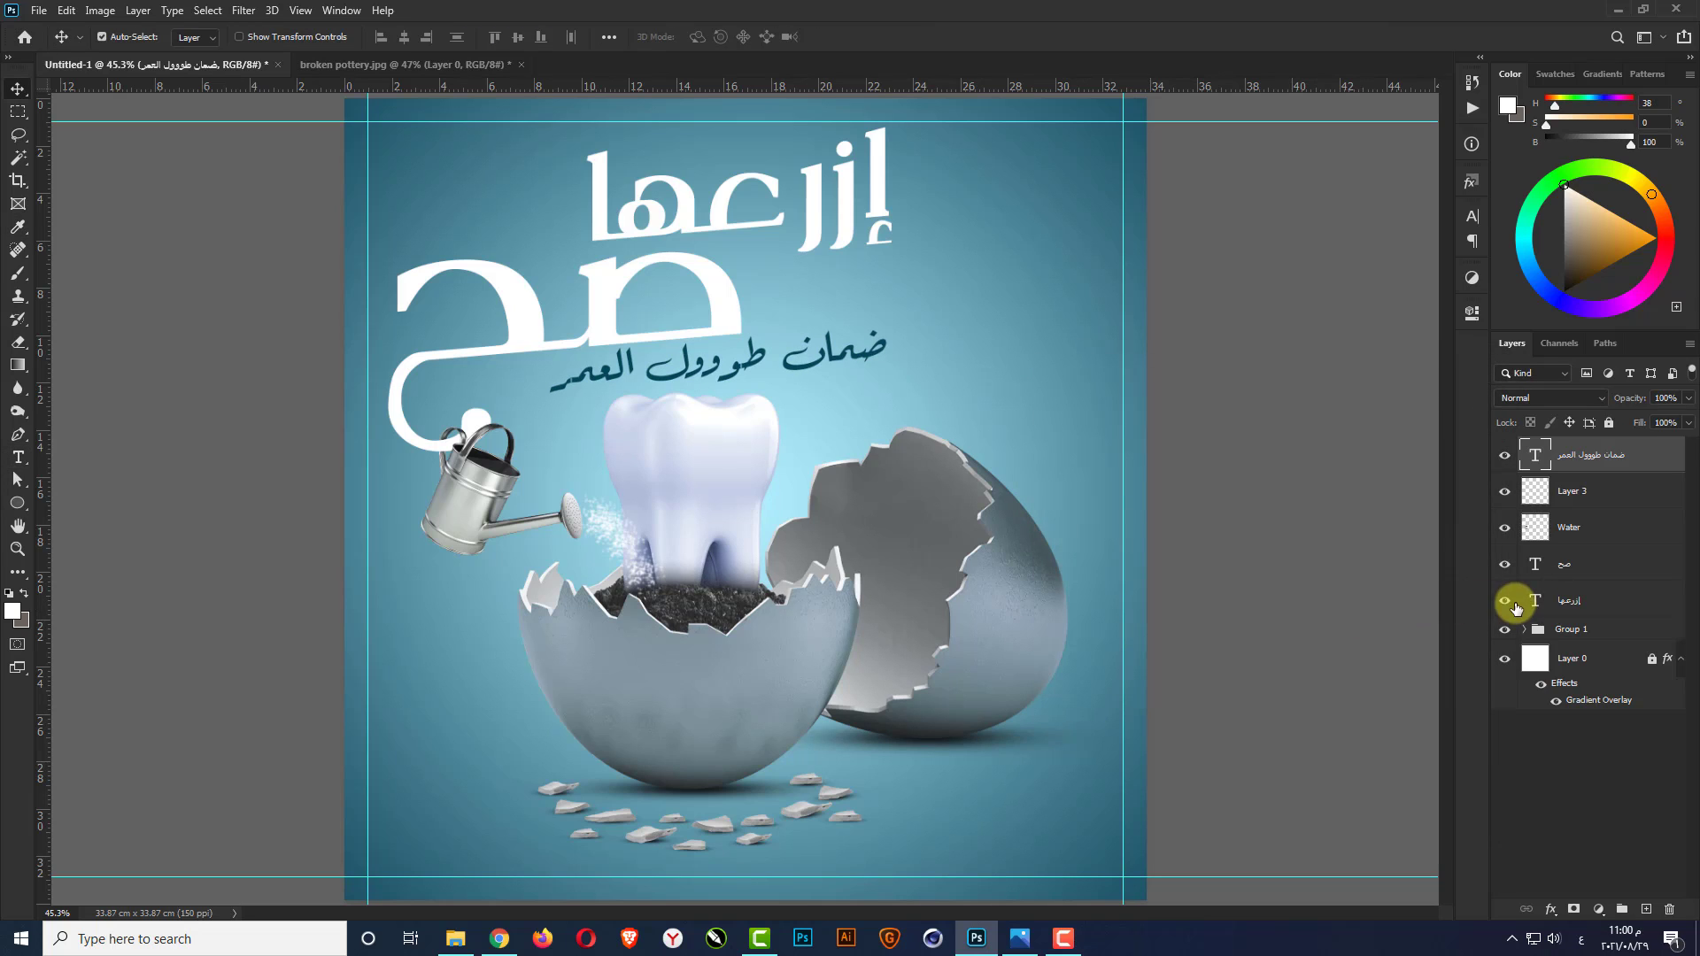
Nudge Group 1, the tooth and eggshell artwork, slightly down and to the right, and deselect it
click(1576, 633)
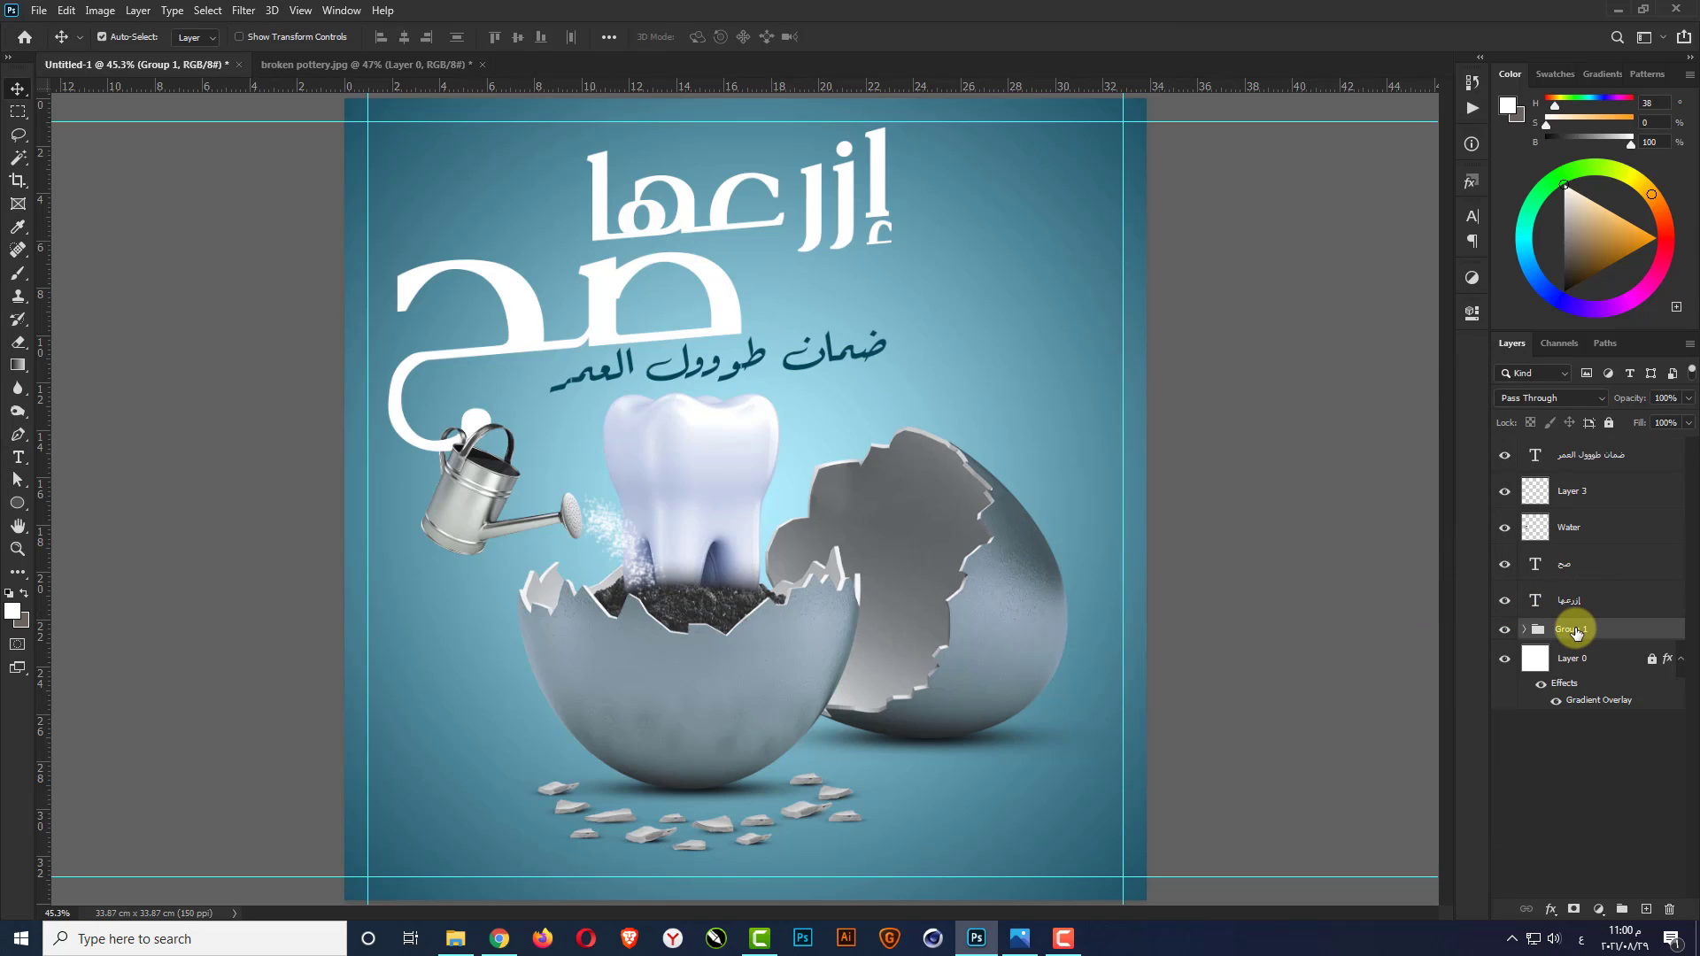
key(Down)
key(Down)
key(Down)
key(Down)
key(Down)
key(Down)
key(Down)
key(Down)
key(Down)
key(Down)
key(Down)
key(Down)
key(Down)
key(Down)
key(Down)
key(Down)
key(Down)
key(Down)
key(Down)
key(Down)
key(Right)
key(Right)
key(Right)
key(Right)
key(Right)
key(Right)
key(Right)
key(Right)
key(Right)
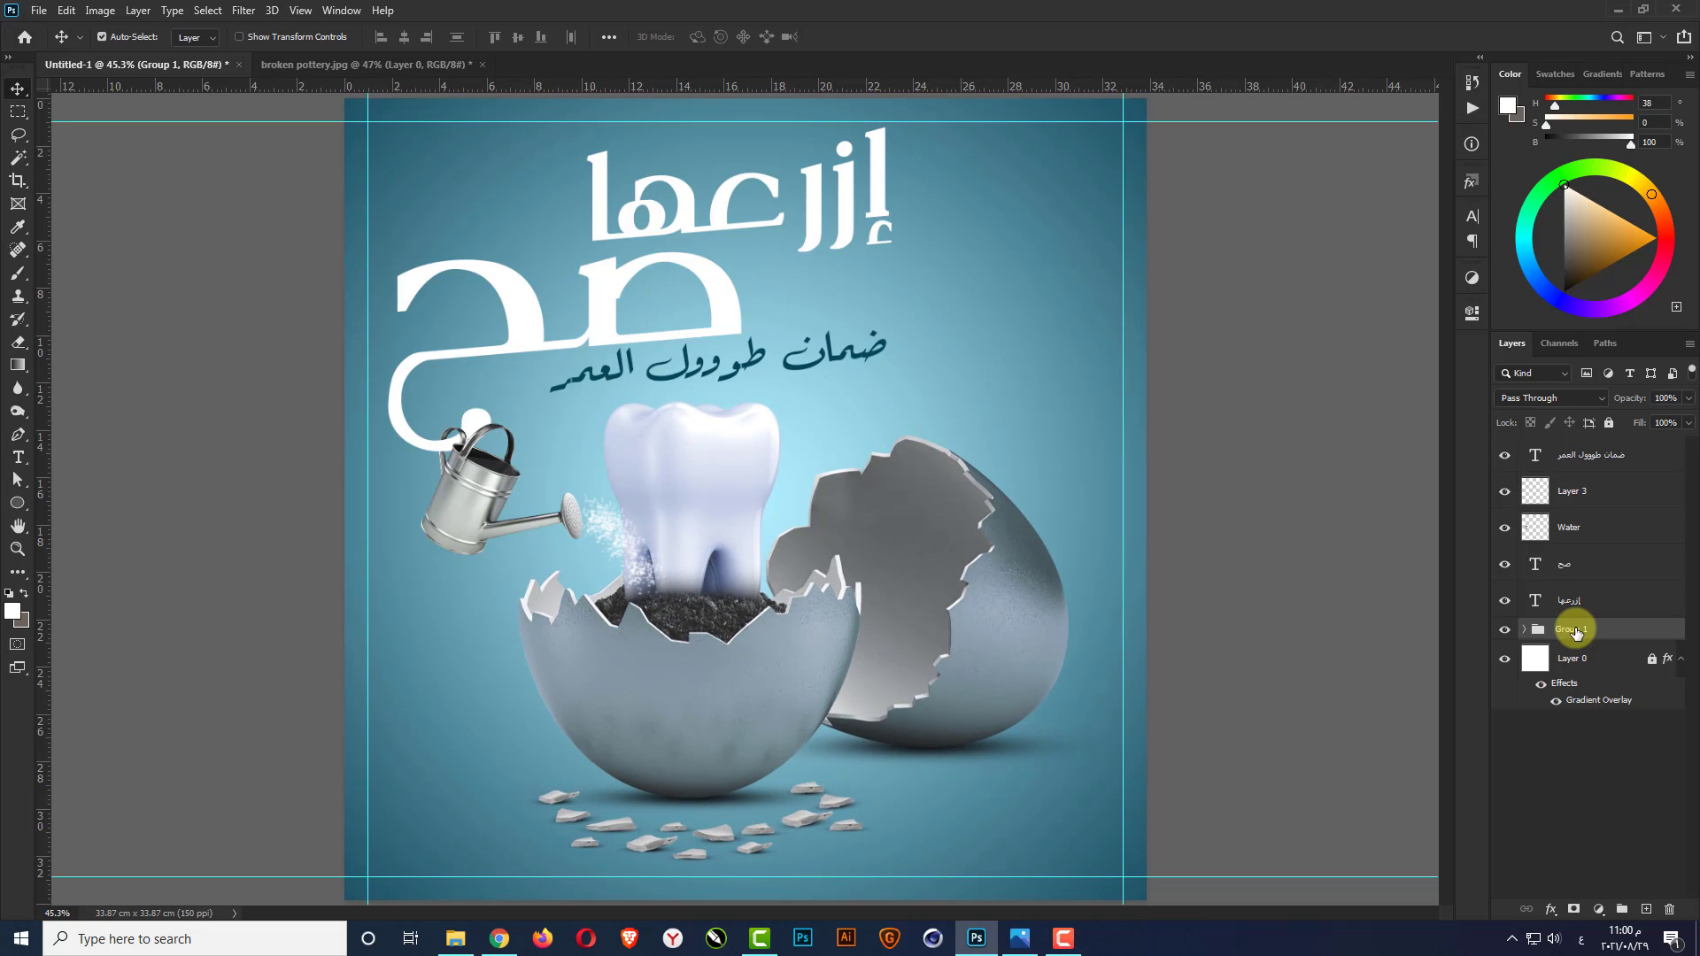
key(Down)
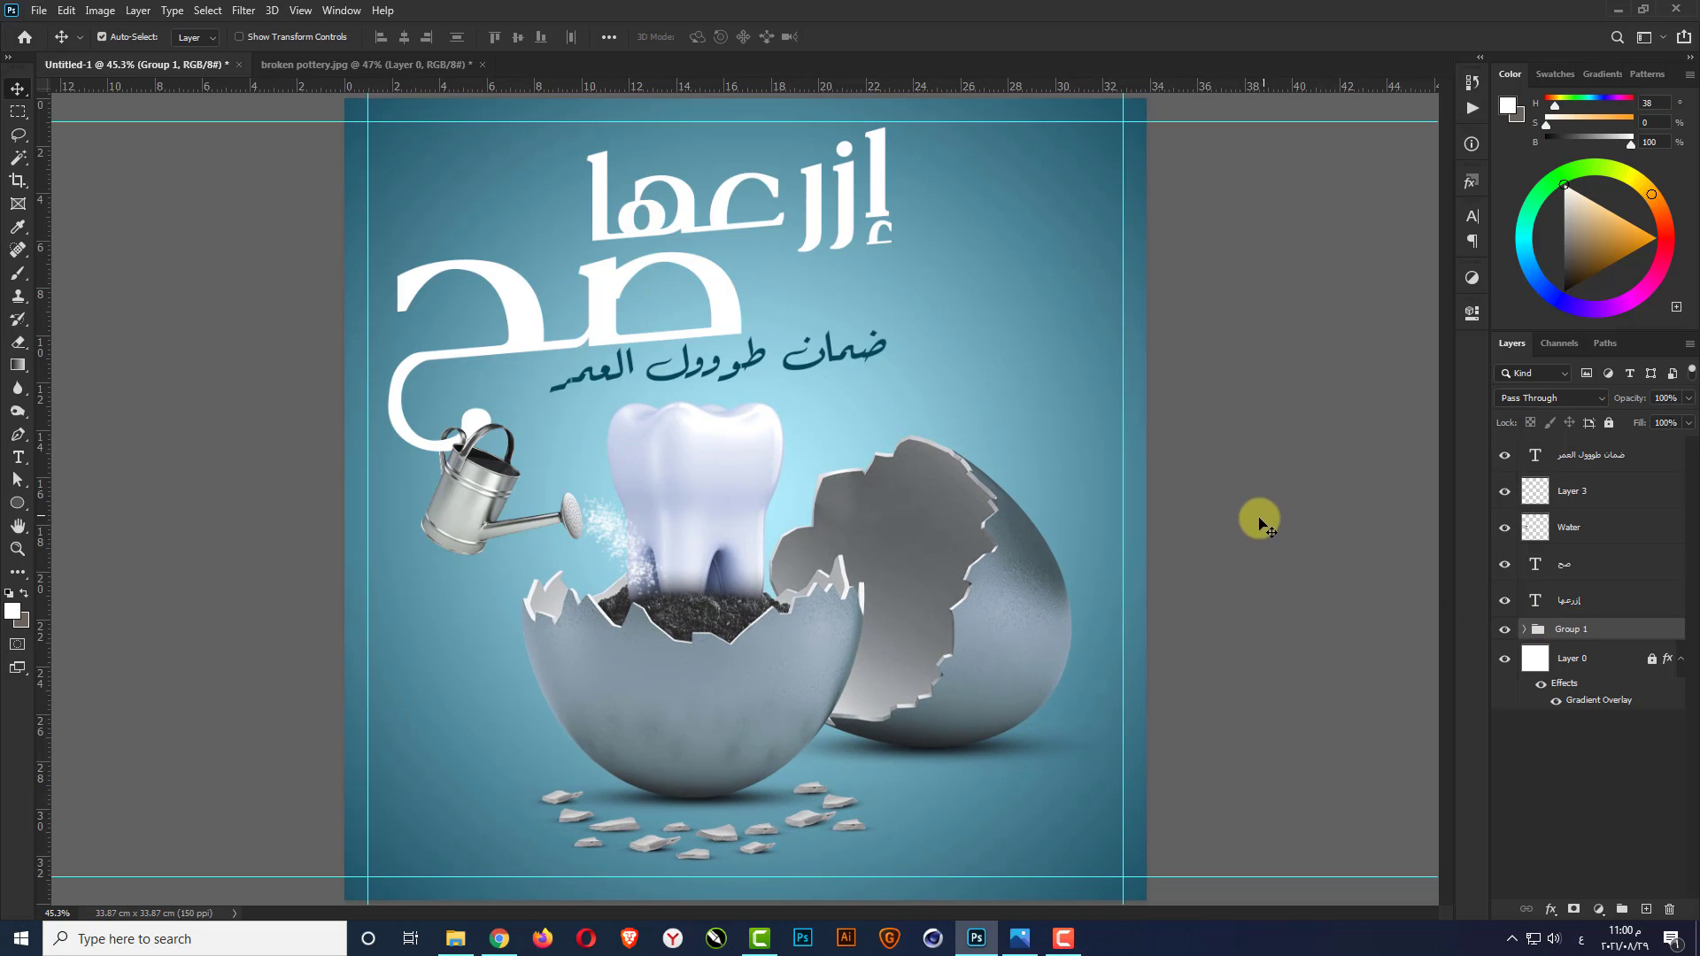
click(1276, 523)
Shift the tagline "ضمان طووول العمر" slightly right, and nudge Group 1 a little further down and right
scroll(645, 349, up, 2)
click(713, 379)
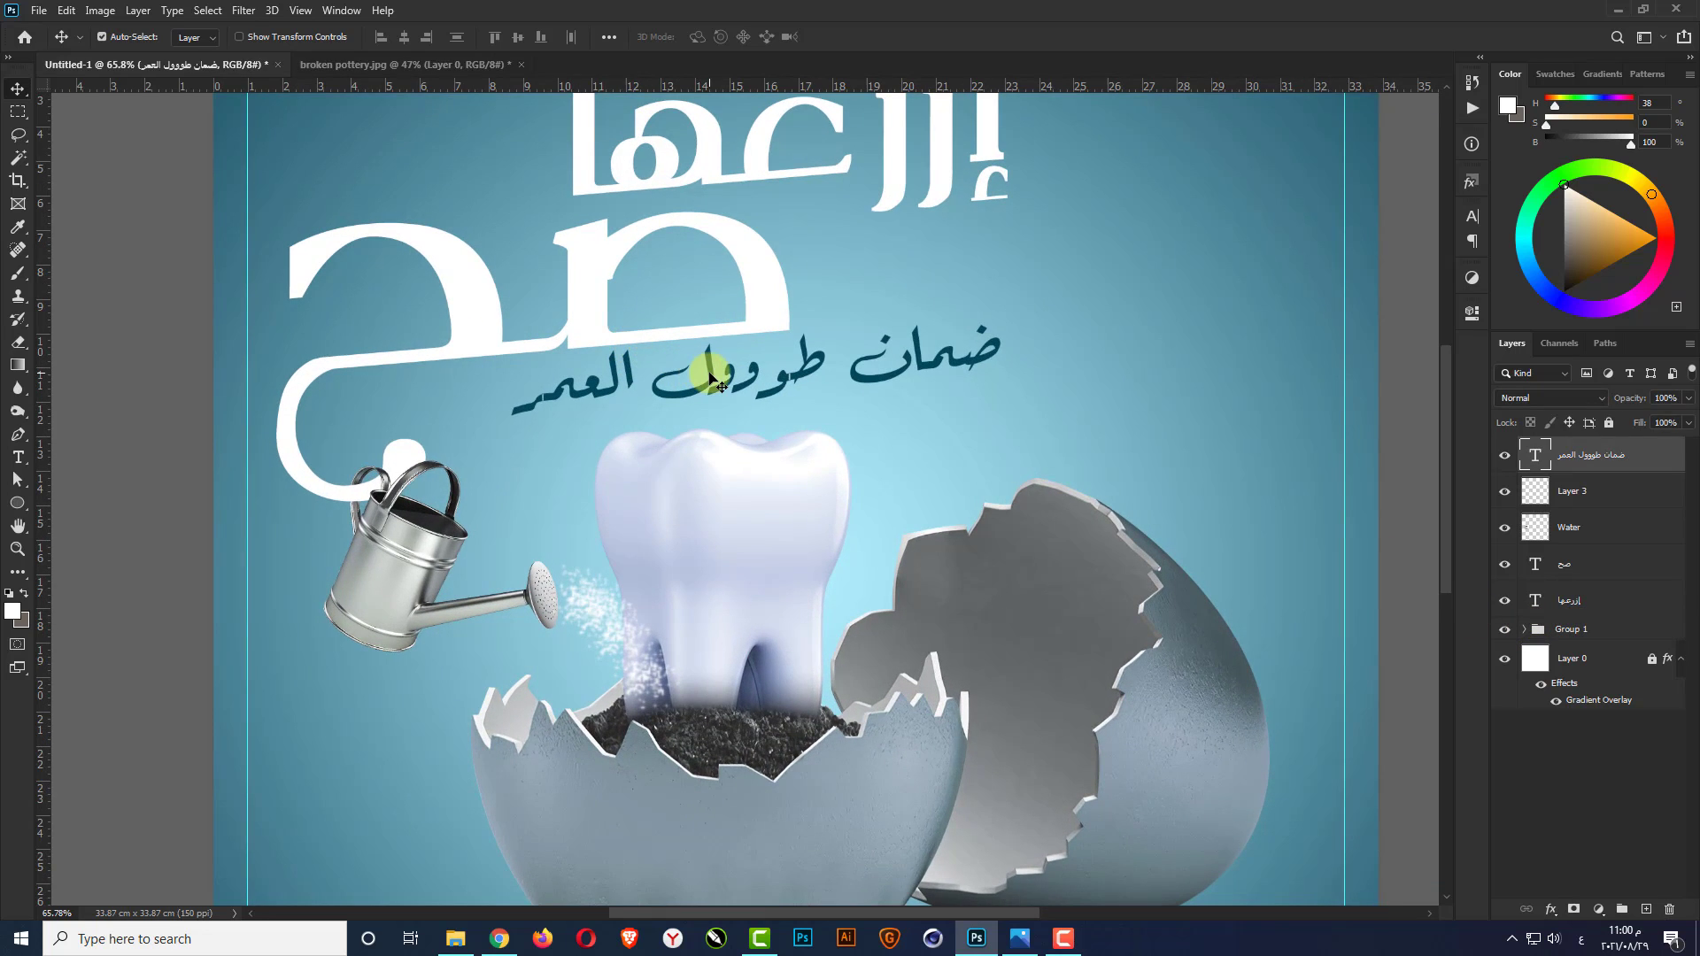
scroll(713, 379, down, 2)
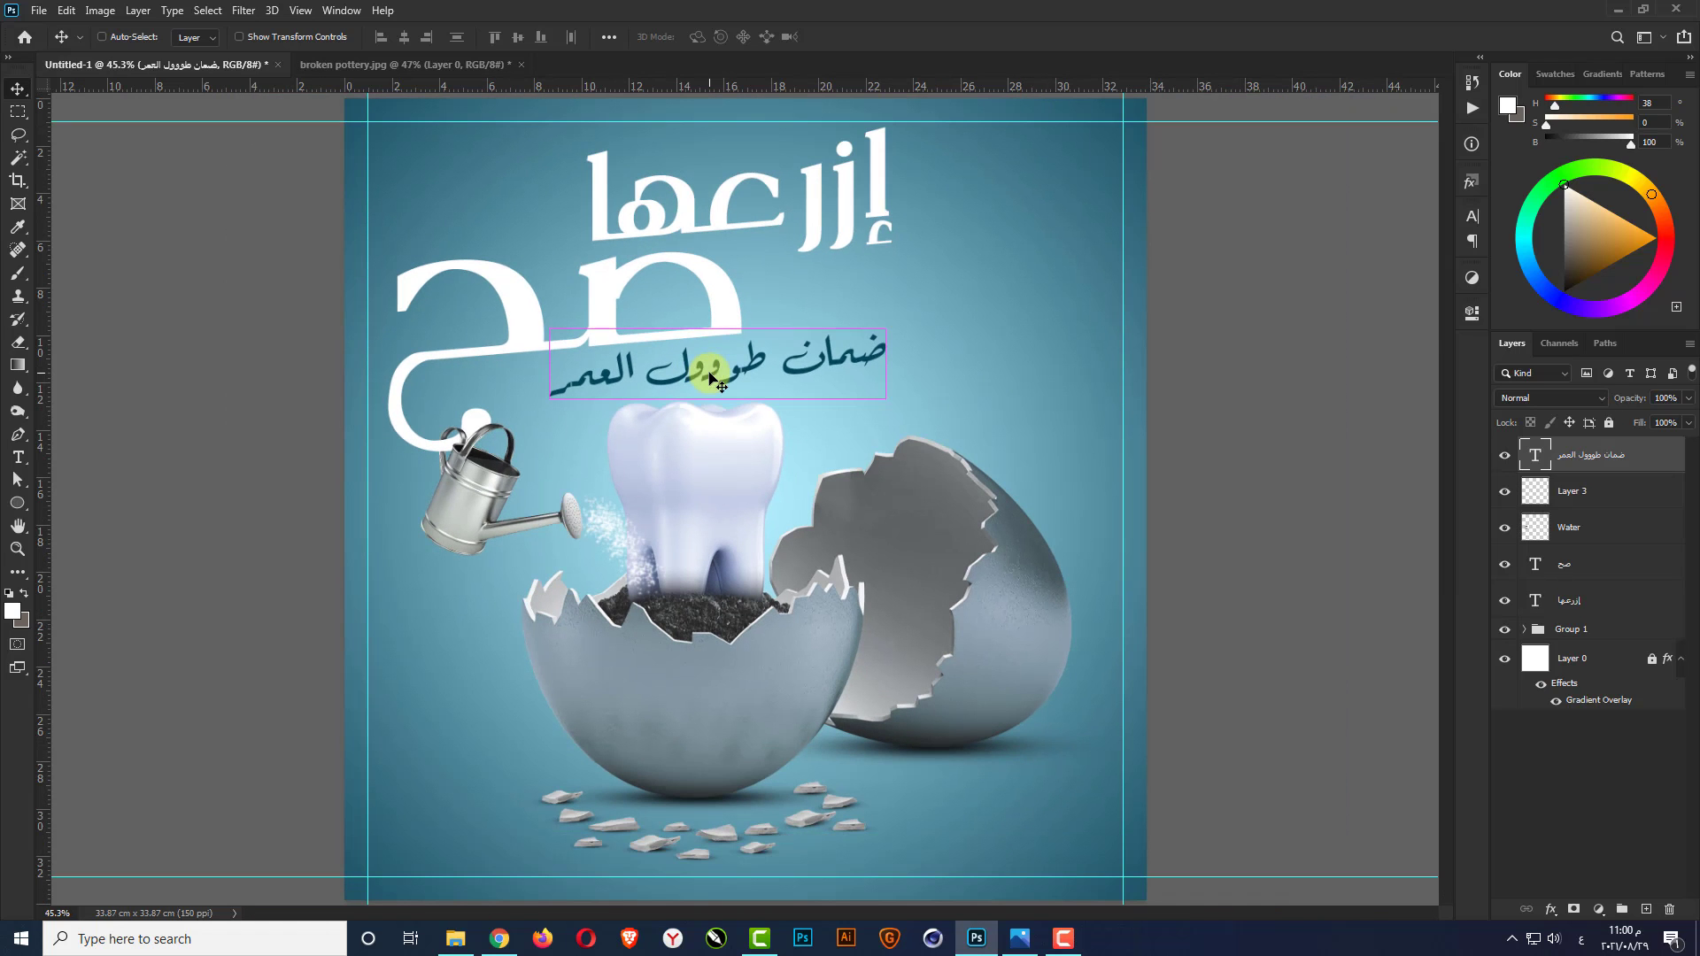
click(1286, 465)
ctrl+click(783, 365)
scroll(784, 365, up, 2)
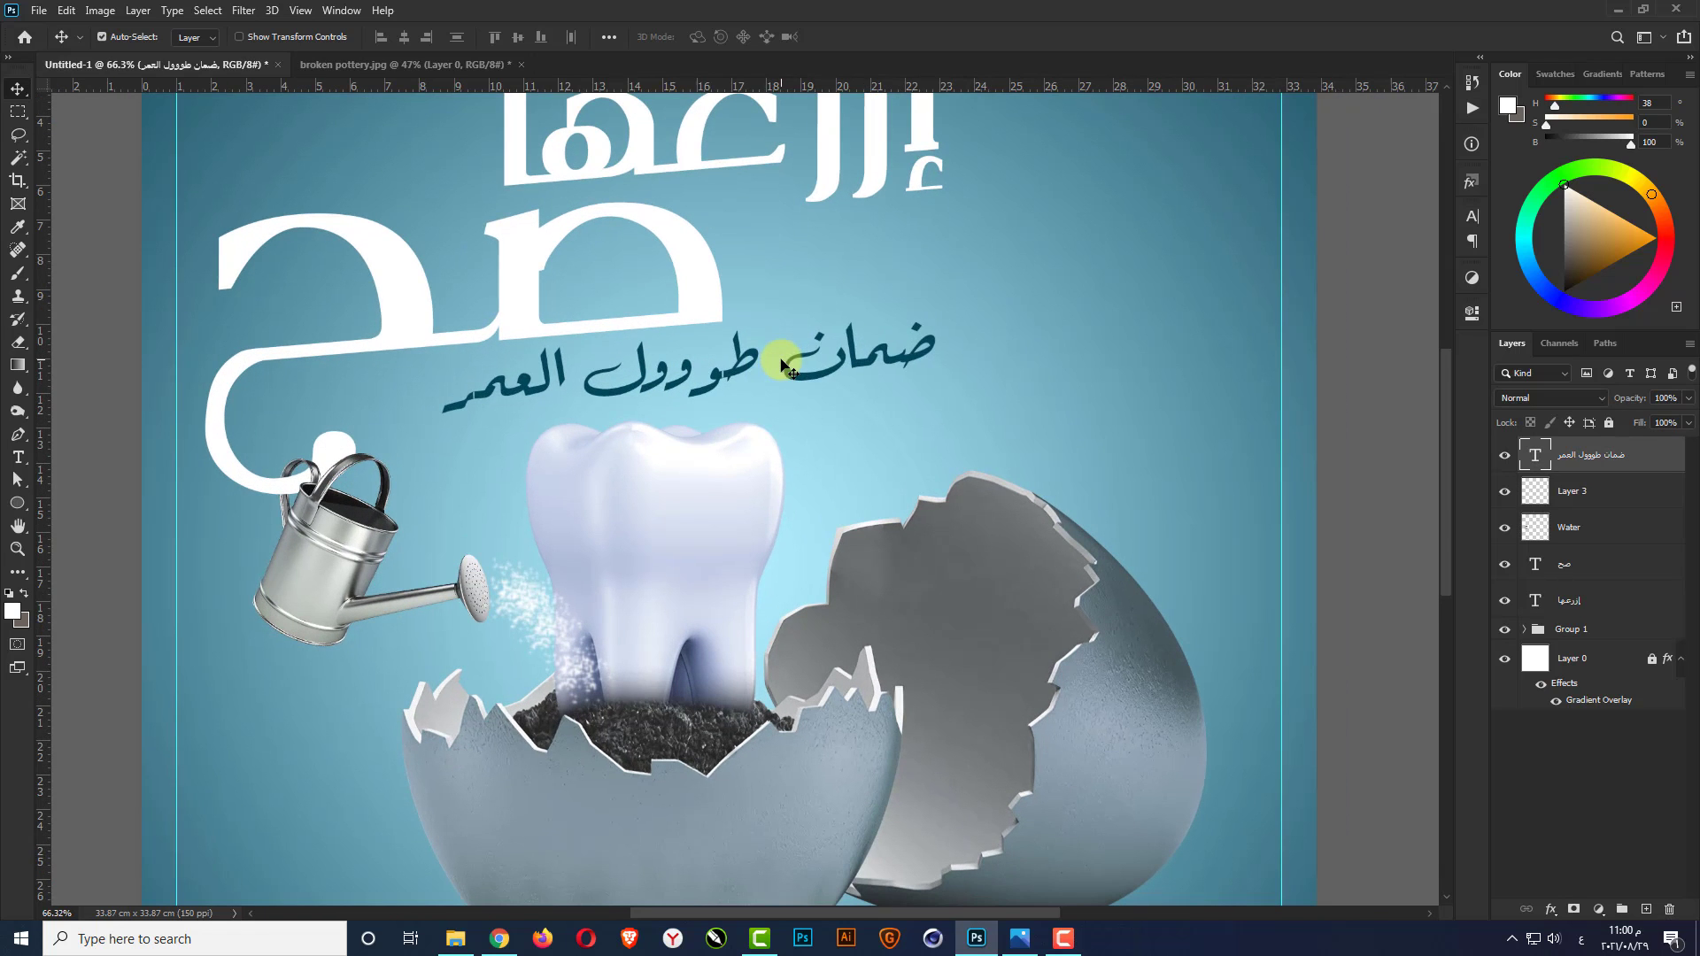
scroll(786, 367, down, 2)
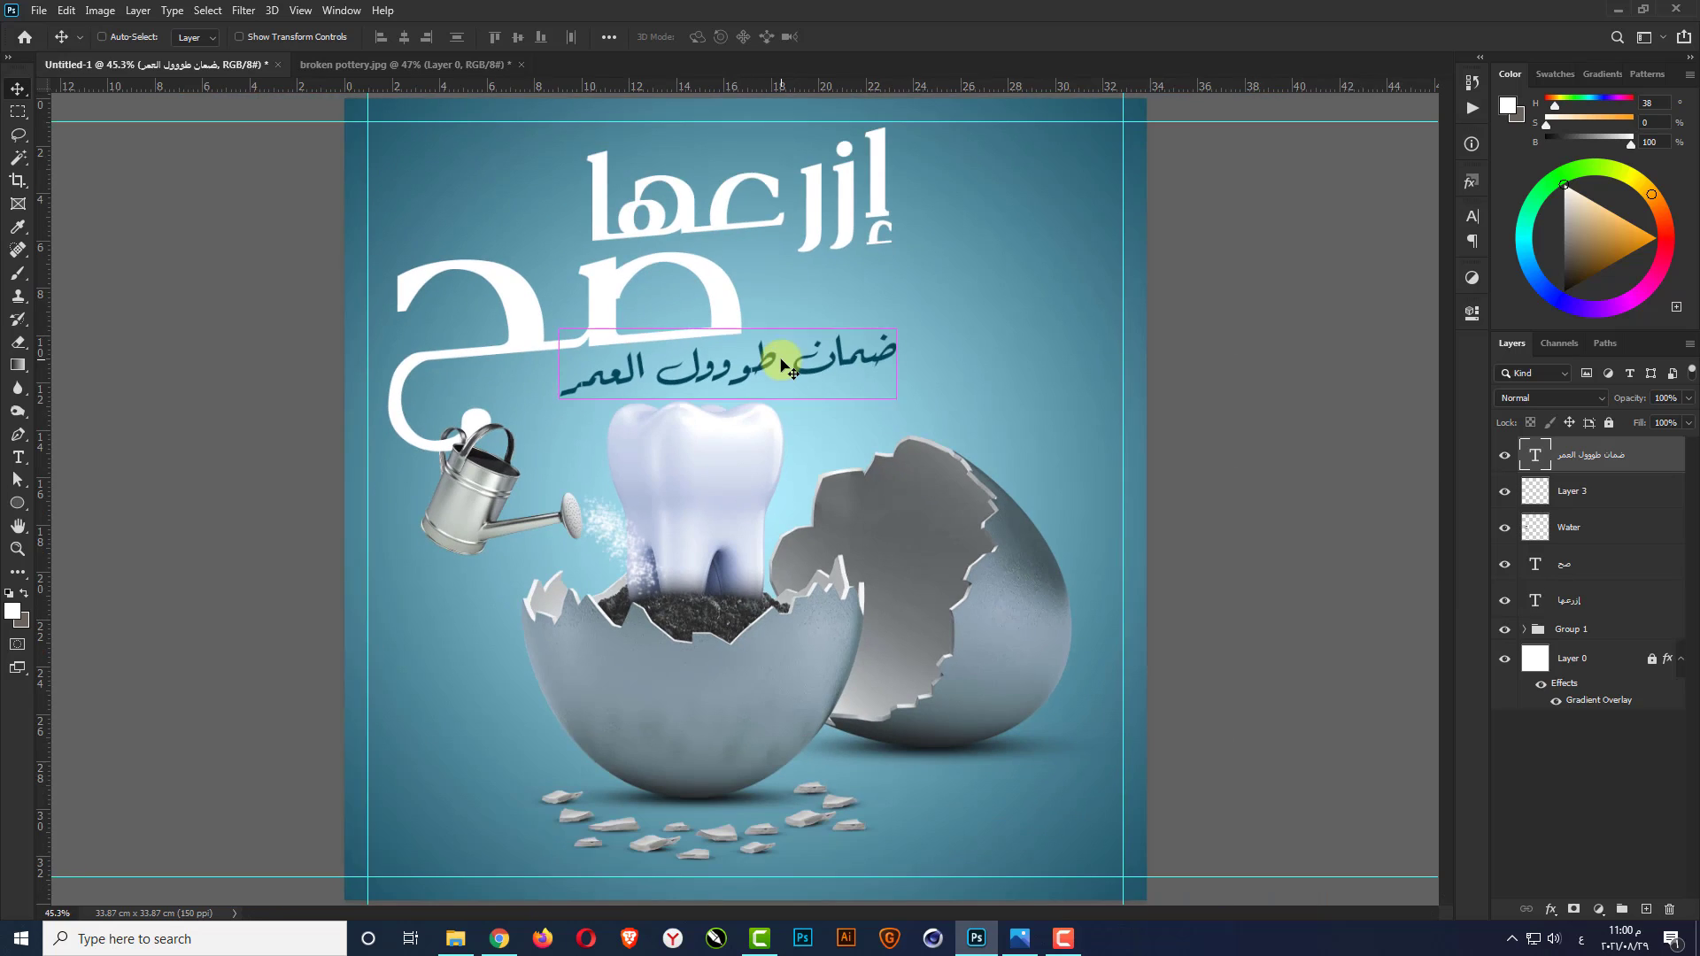
scroll(707, 494, down, 1)
ctrl+click(1216, 530)
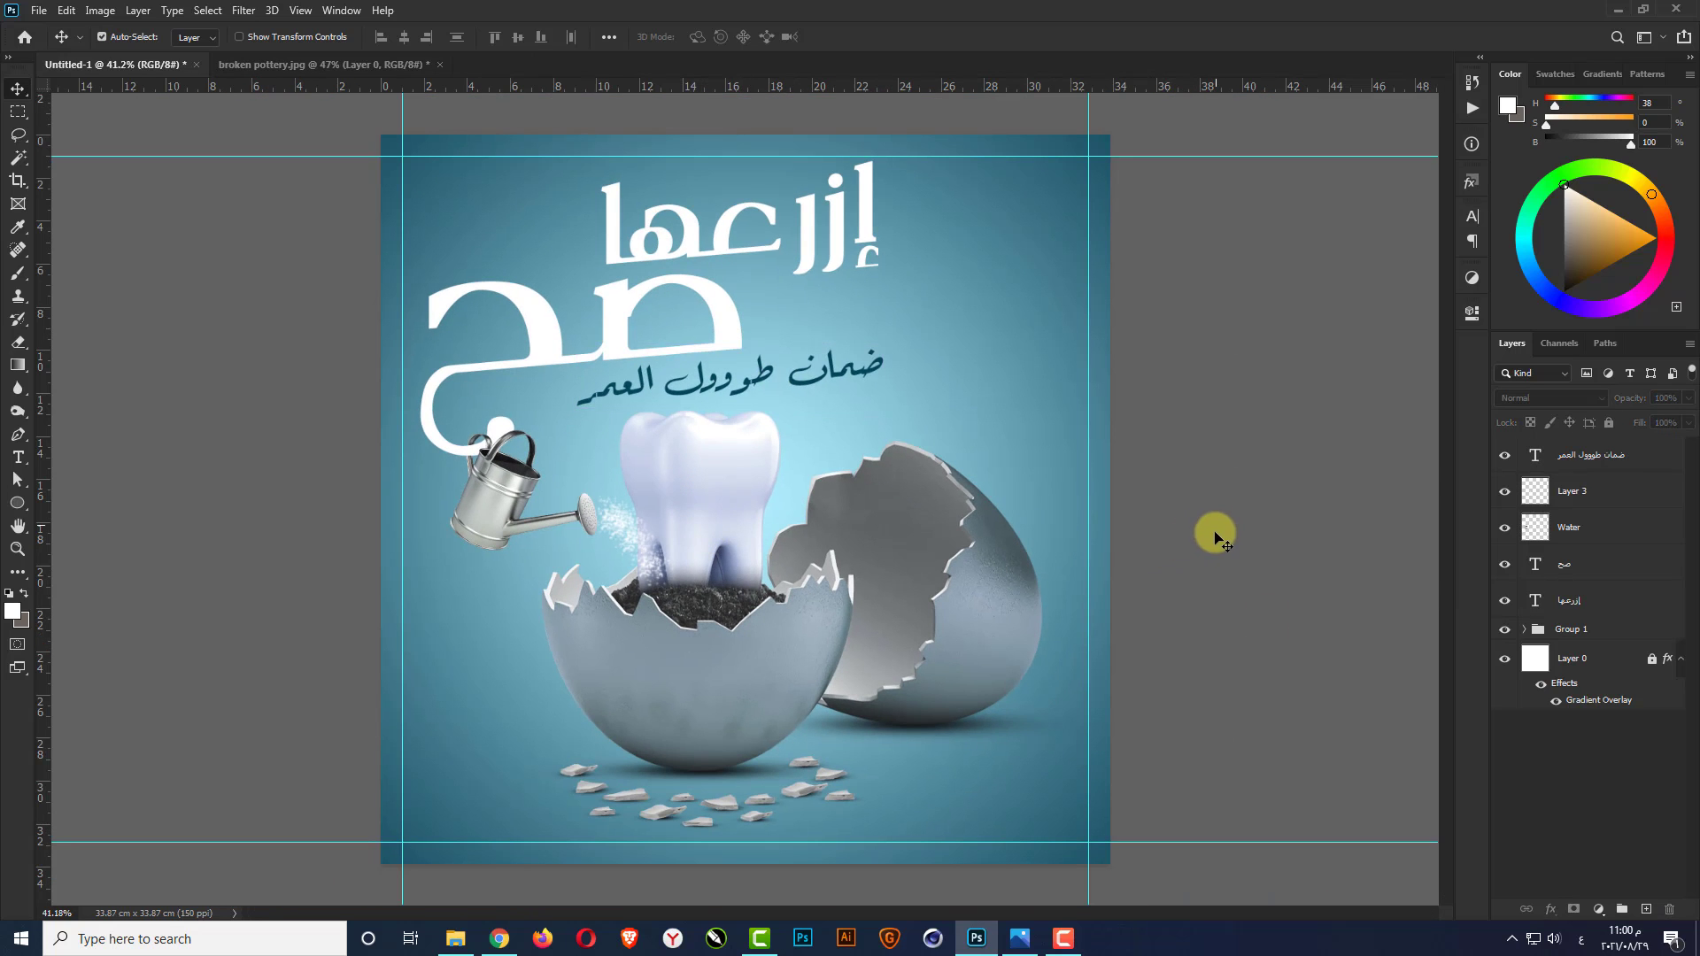
click(1563, 634)
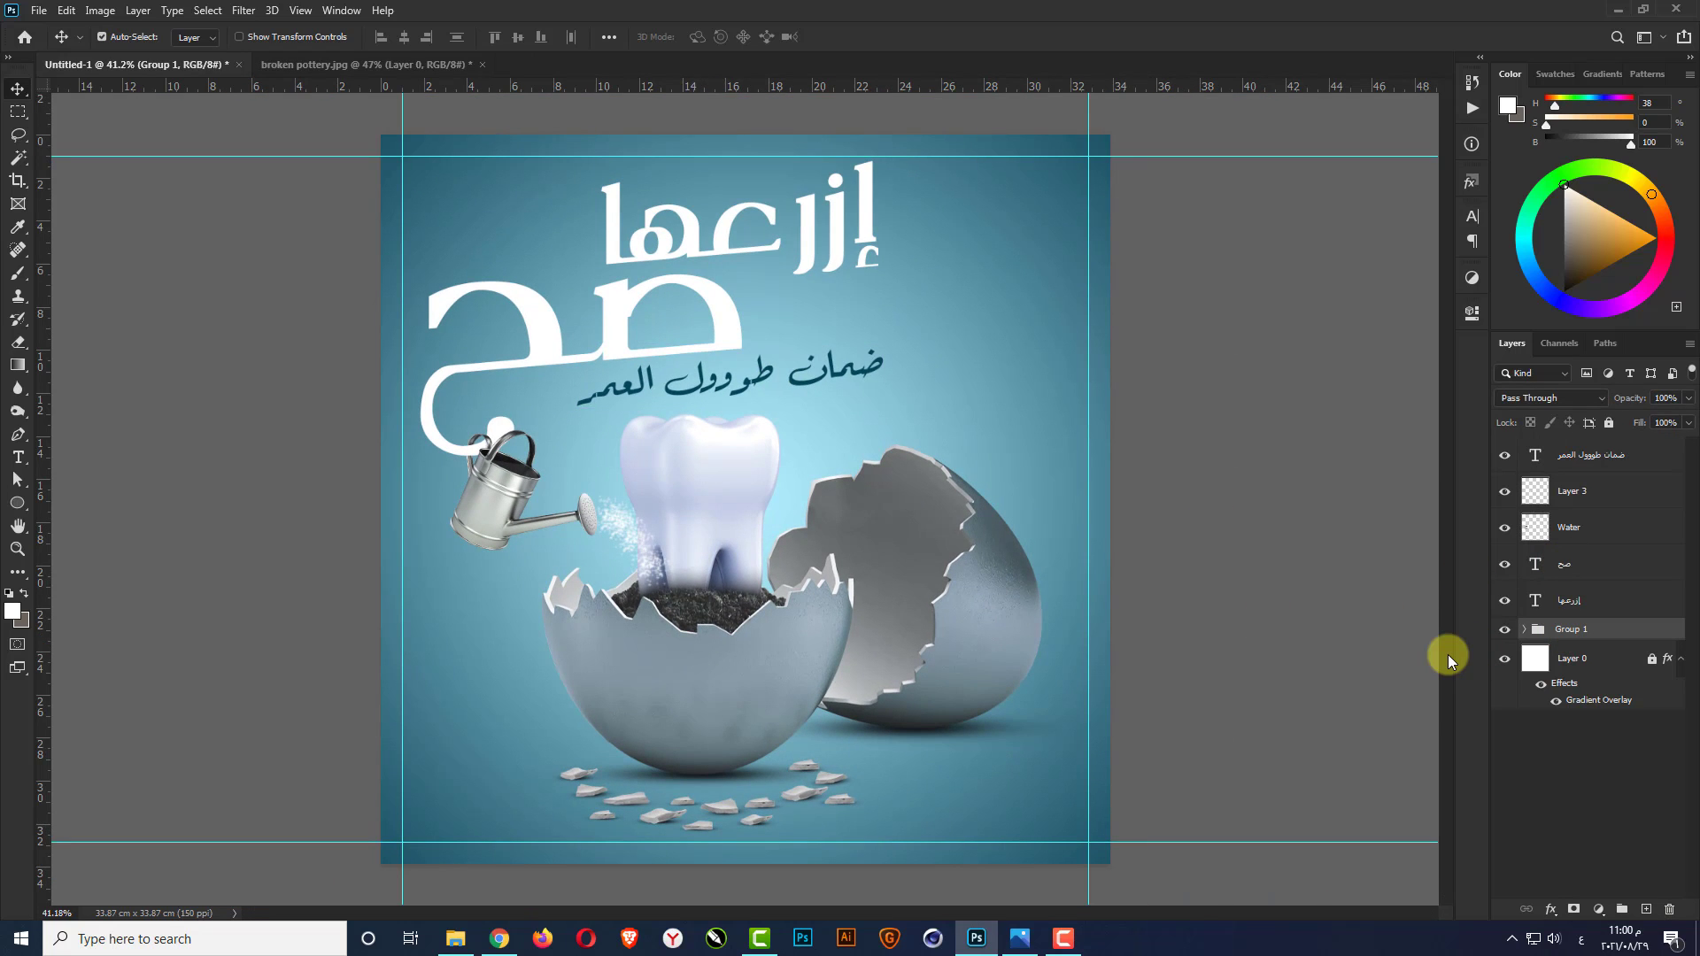
click(1156, 369)
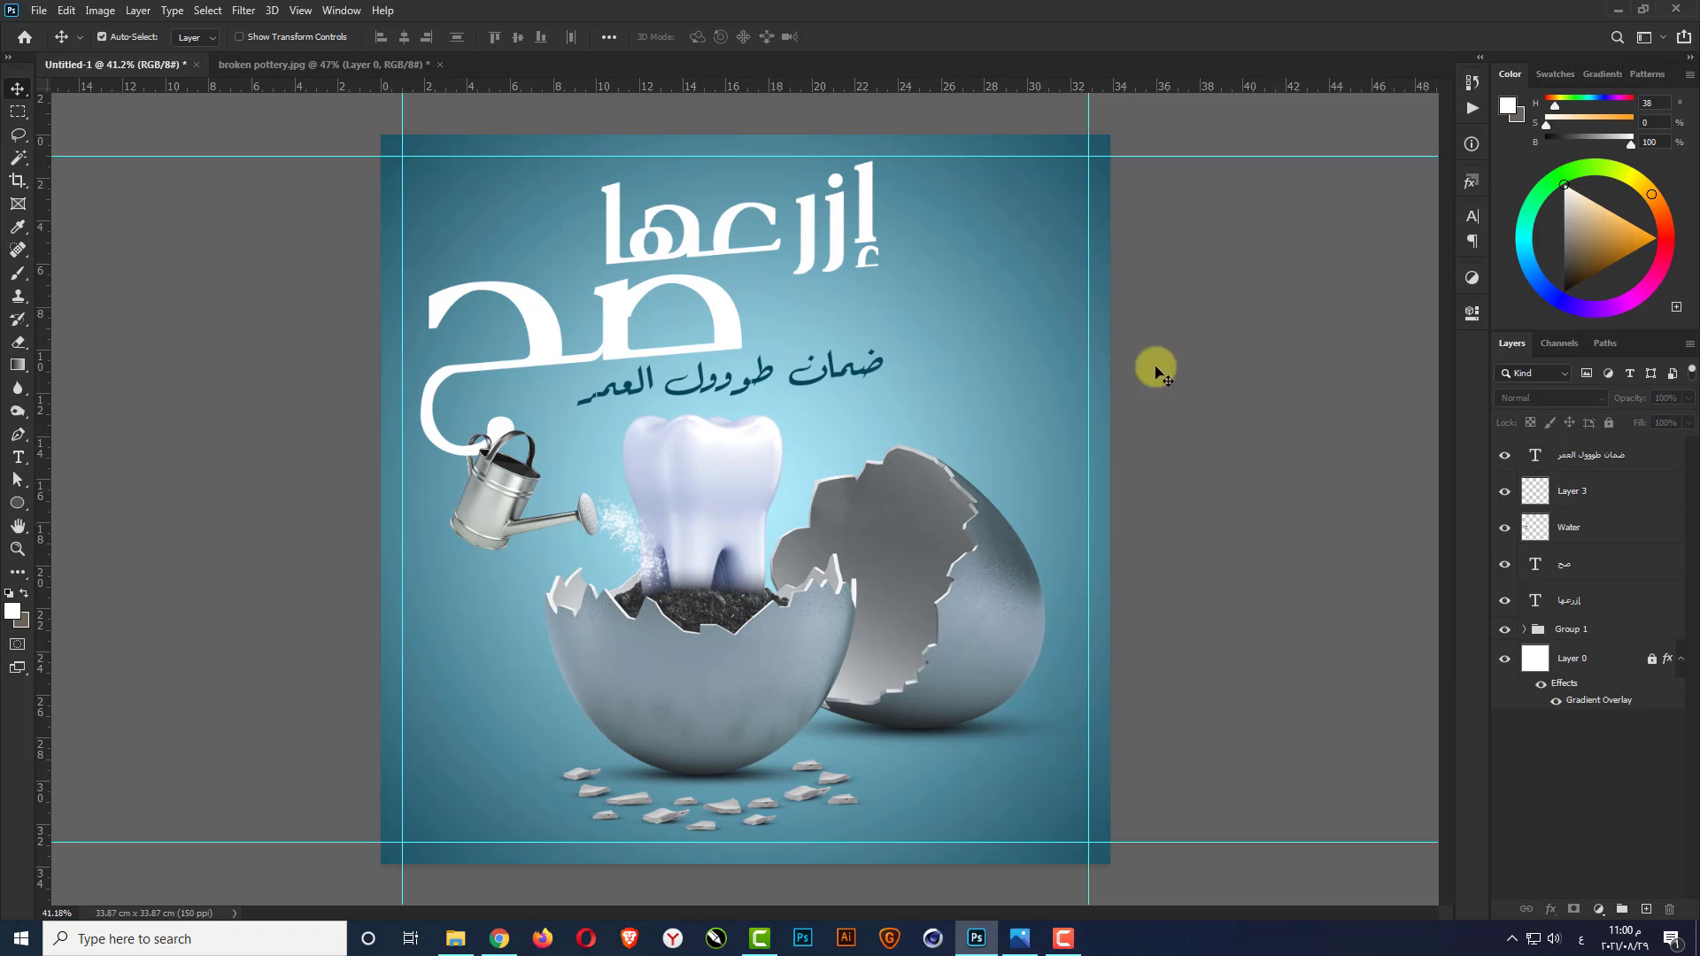
Draw a white circular Facebook custom shape about 1 cm wide in the poster's lower-left area
right_click(15, 510)
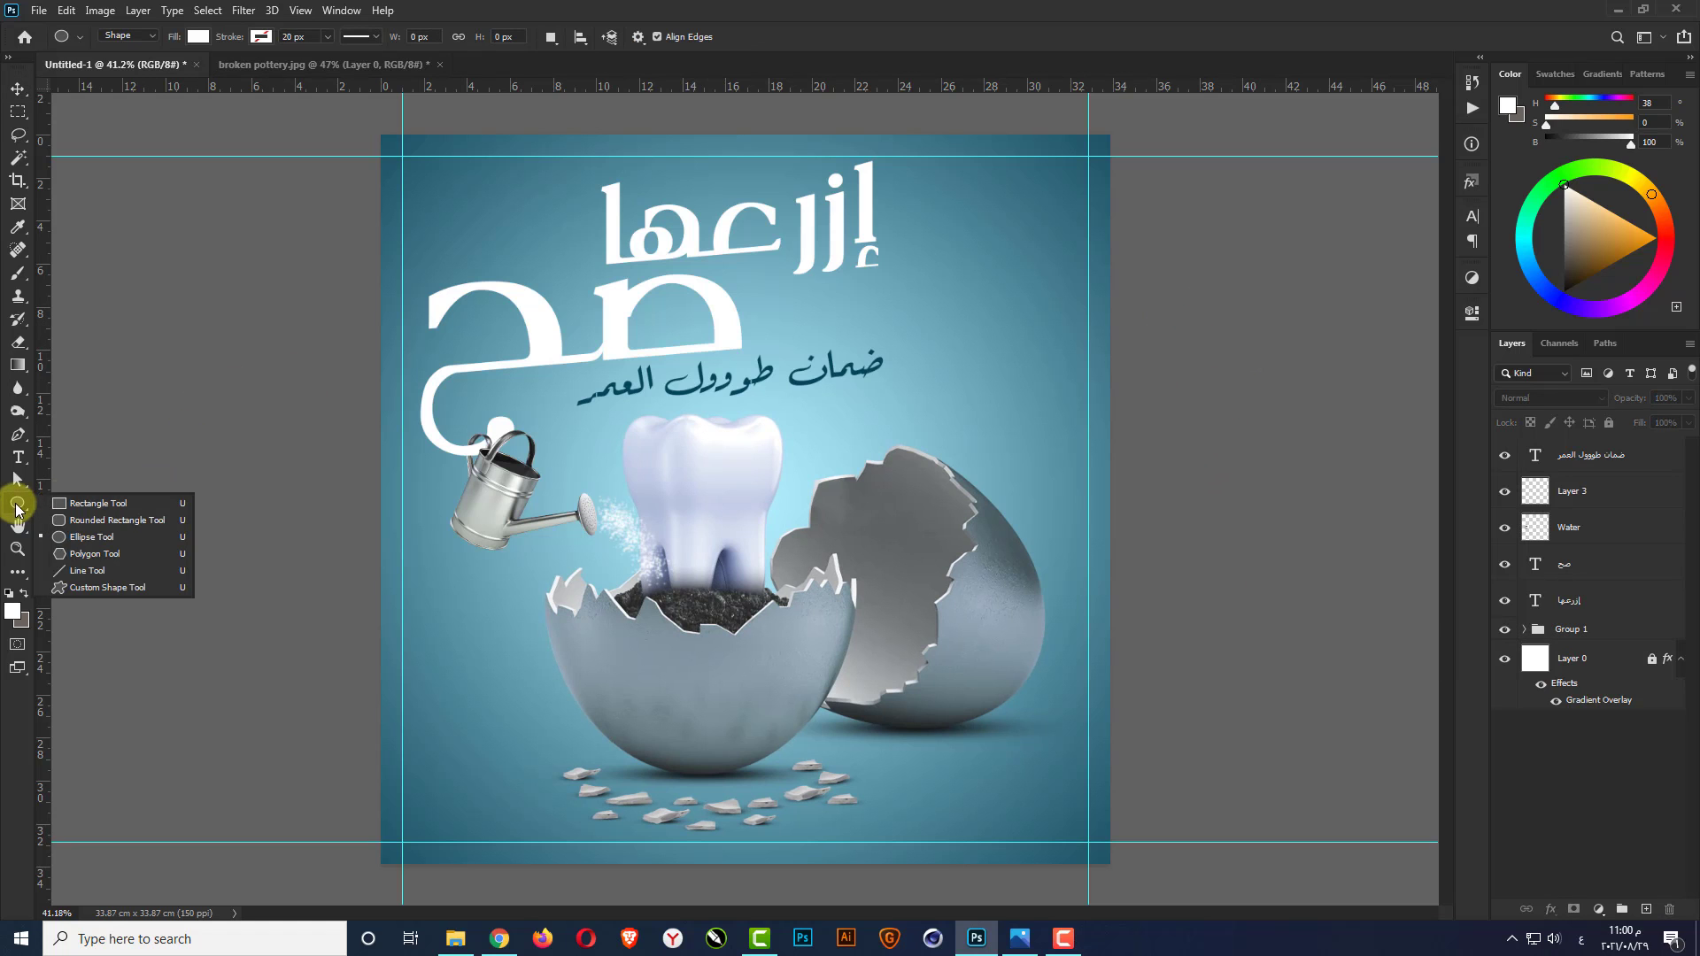
click(69, 584)
click(717, 39)
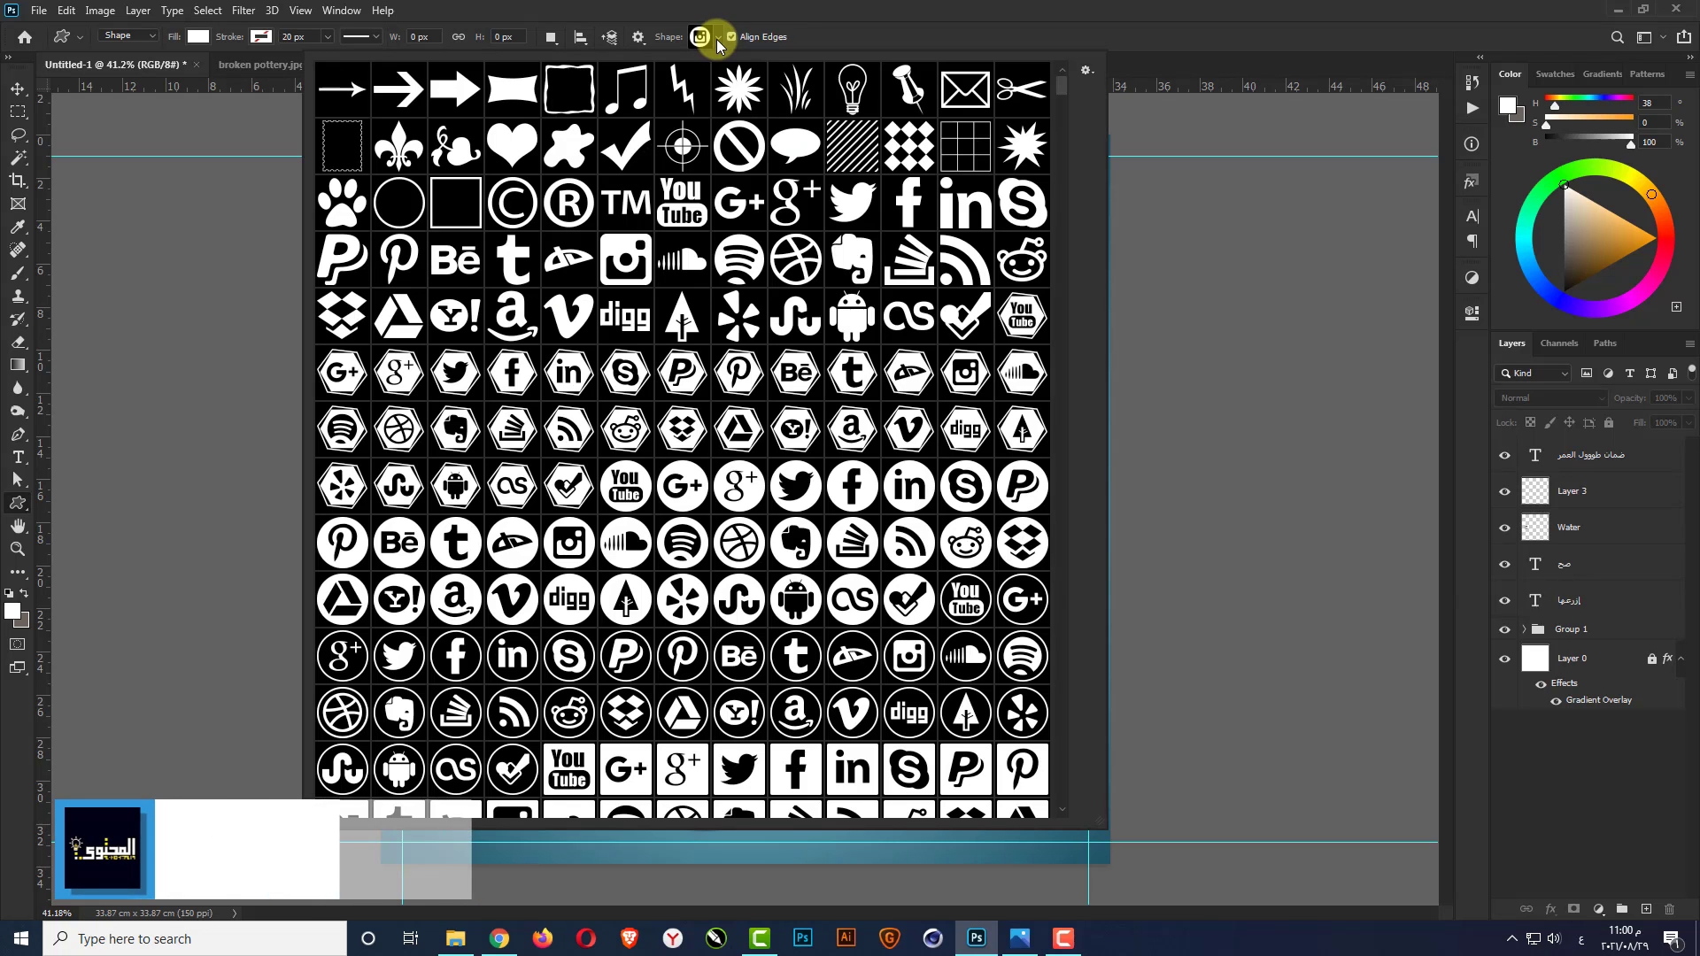
scroll(775, 354, down, 1)
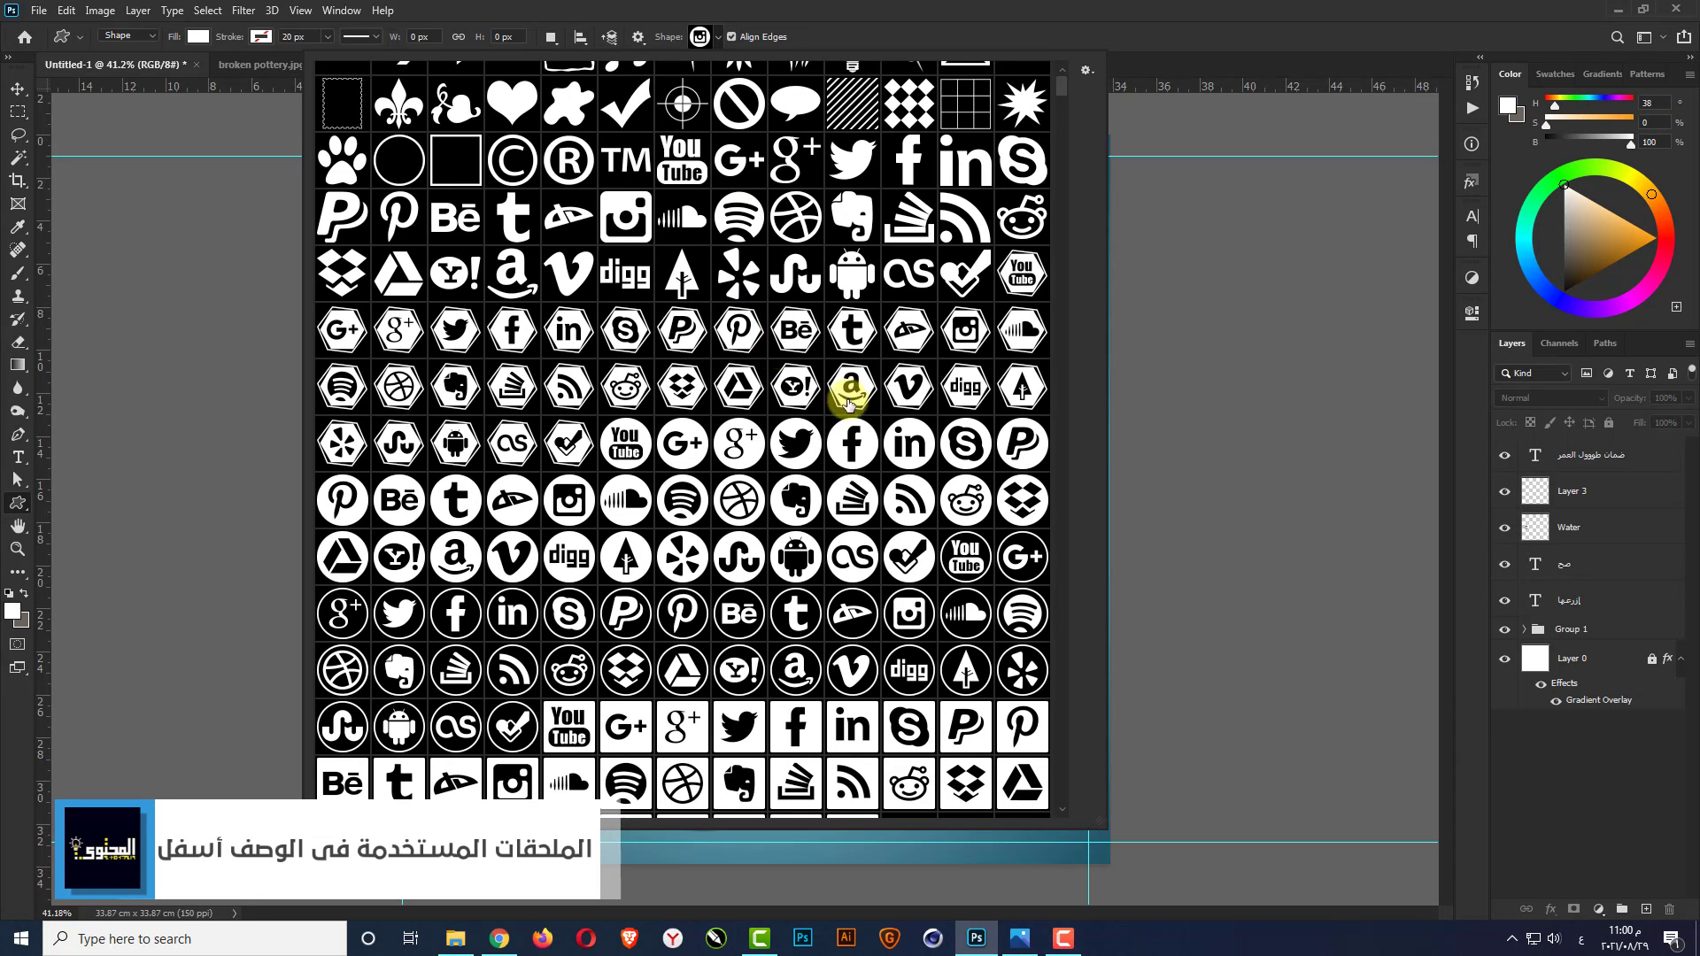
click(1004, 33)
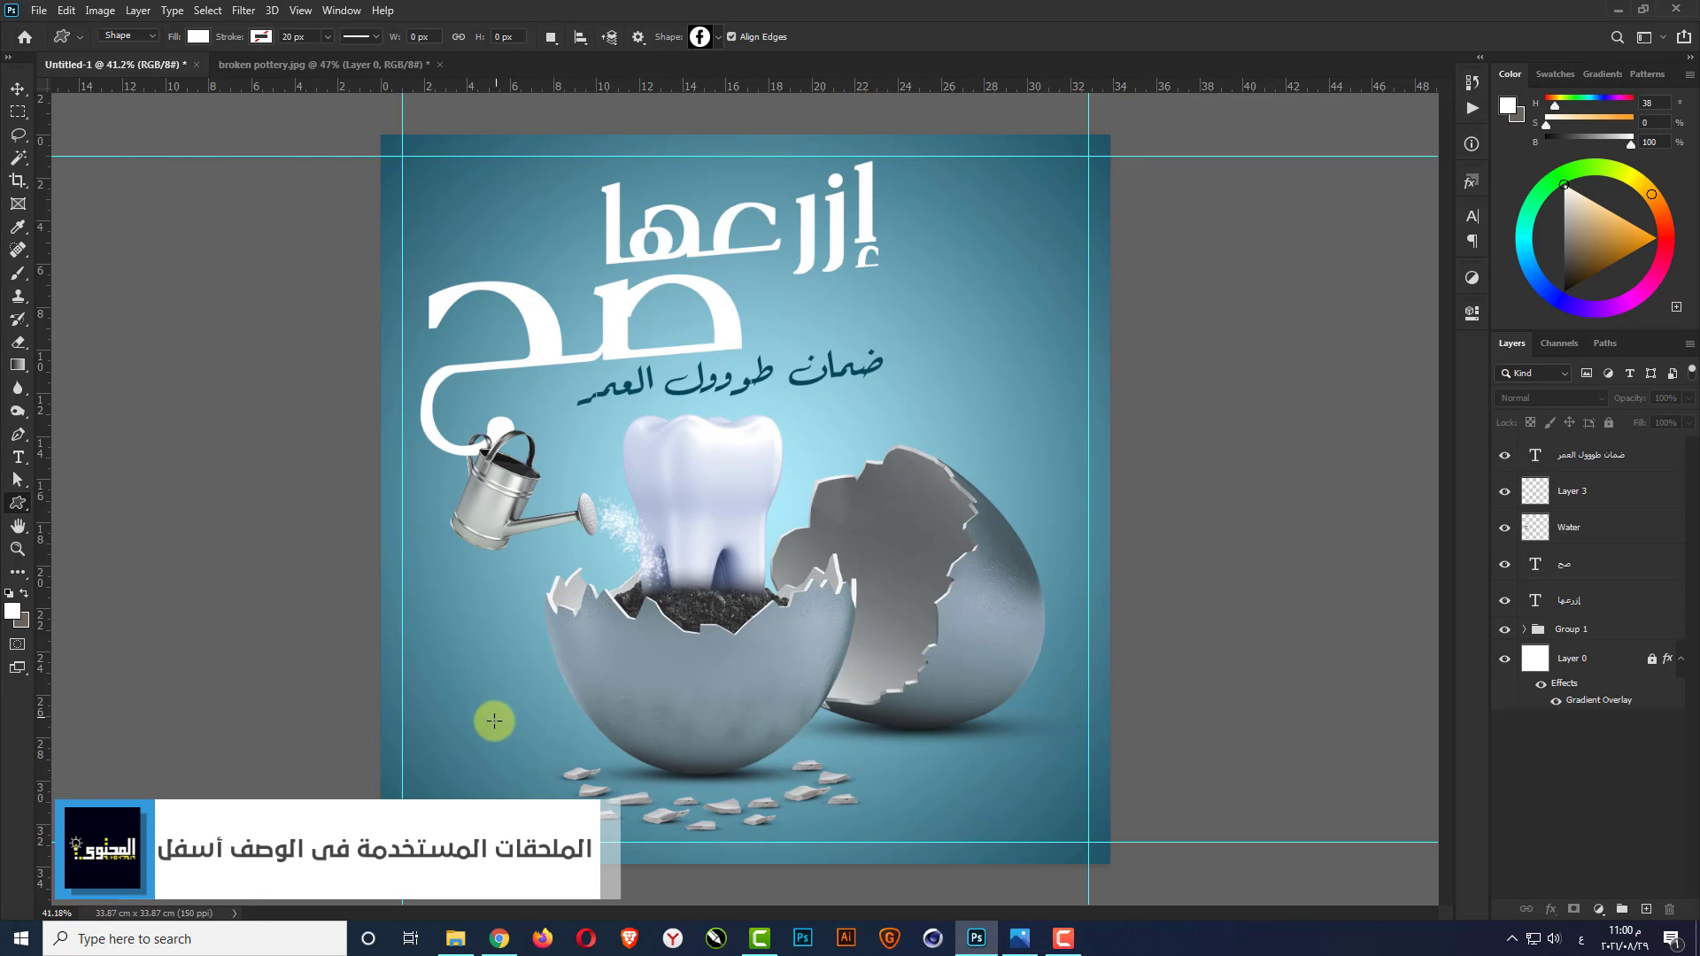
scroll(489, 724, up, 8)
scroll(700, 321, down, 4)
scroll(368, 710, up, 4)
drag(461, 542, 514, 598)
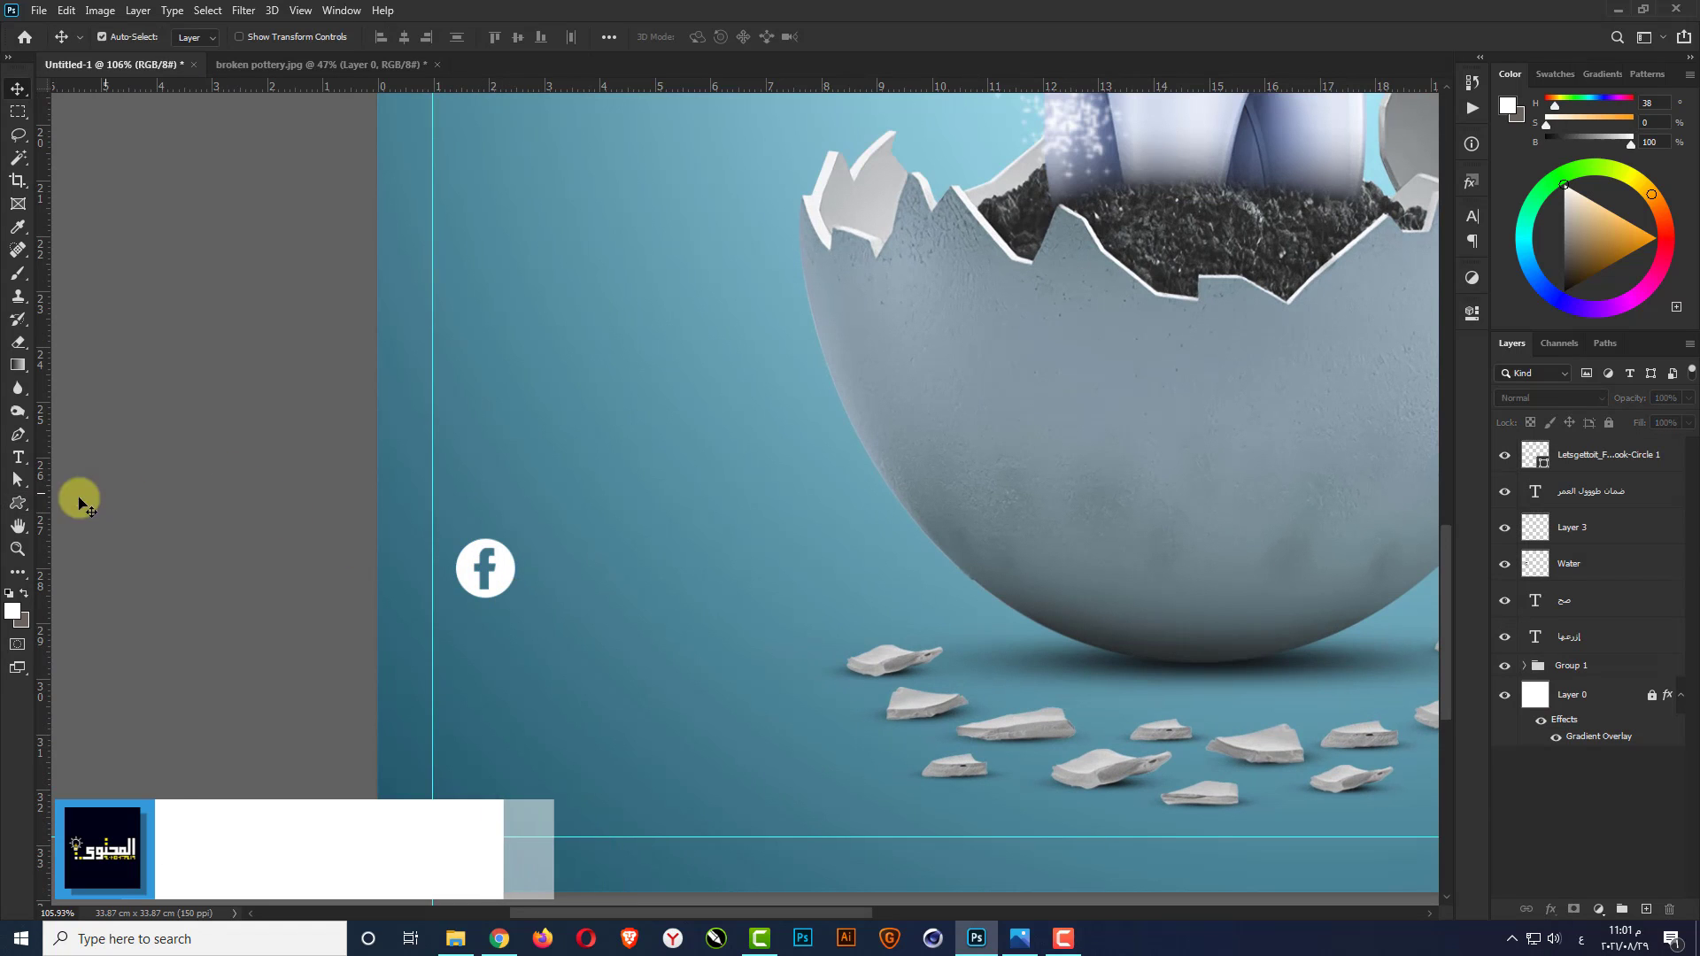
Draw a white circular Instagram custom shape directly beneath the Facebook icon
click(706, 37)
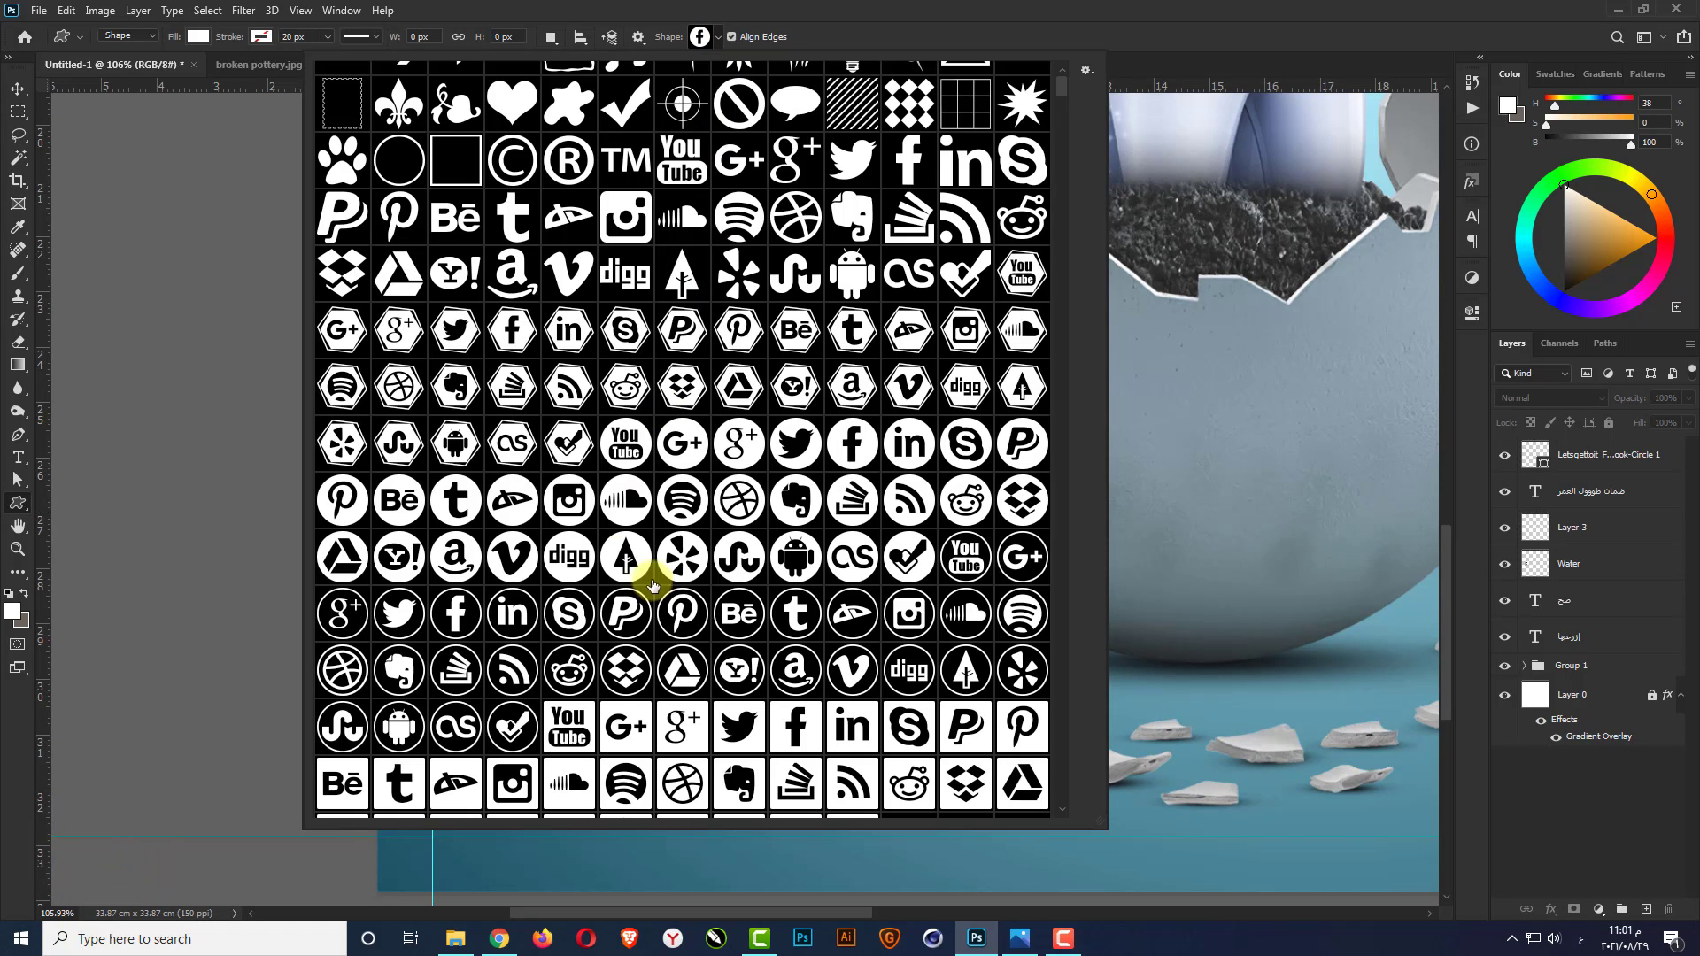
click(938, 24)
scroll(463, 653, up, 4)
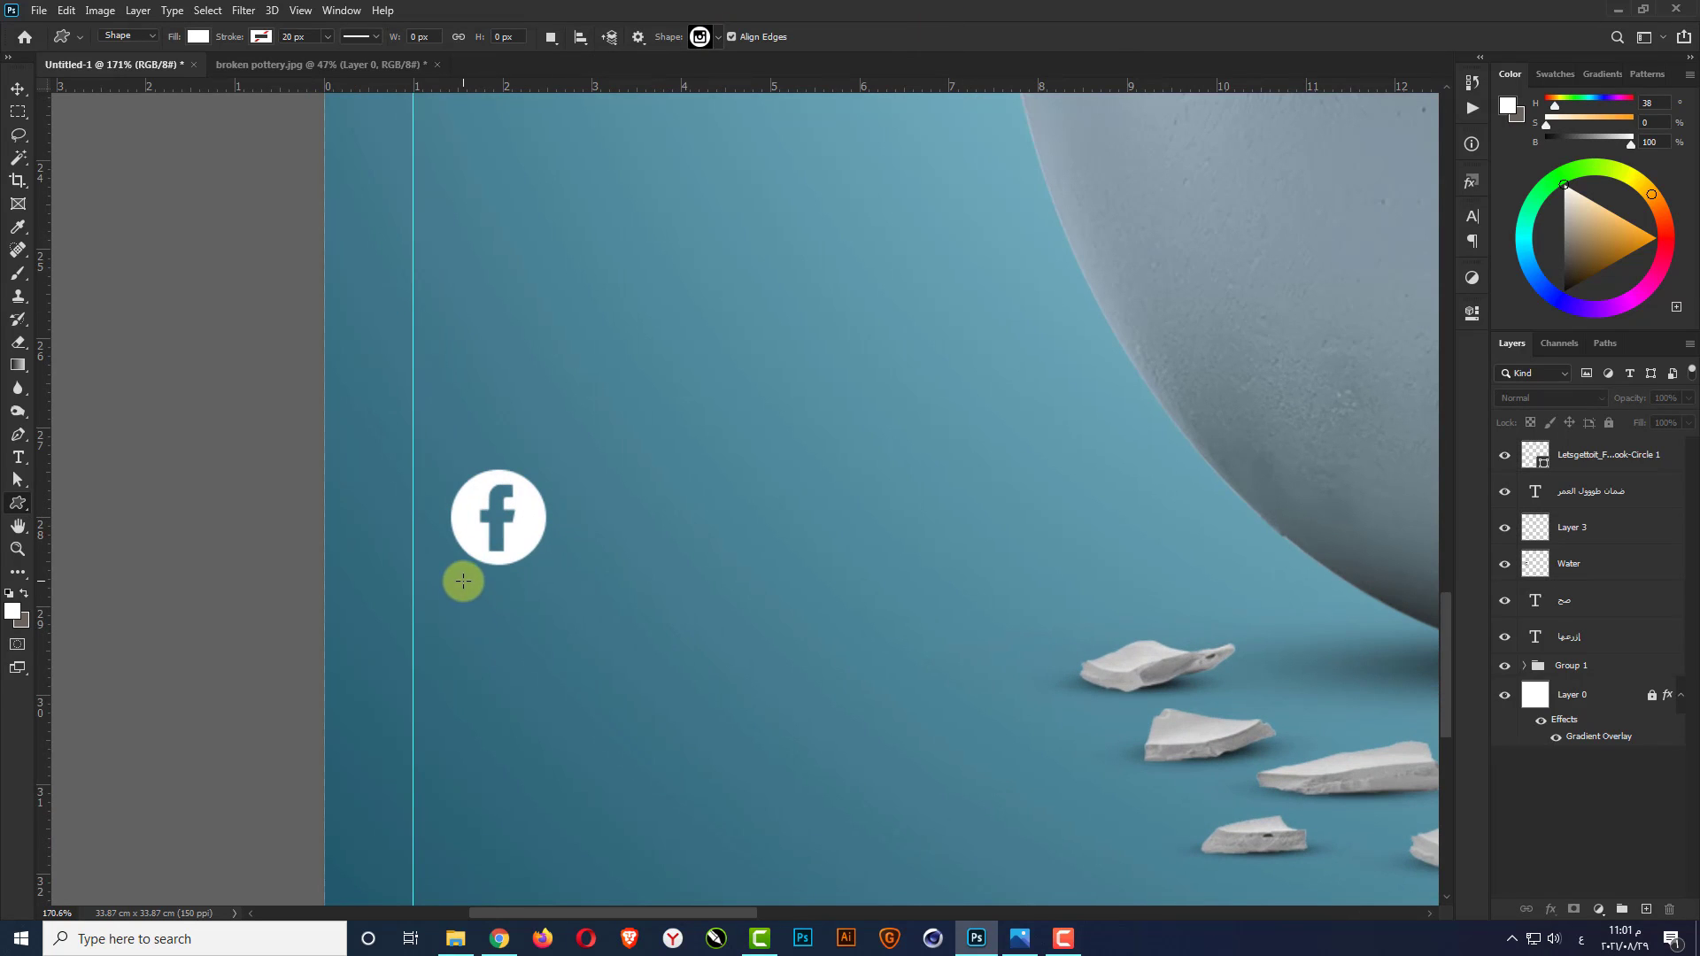
drag(460, 581, 544, 692)
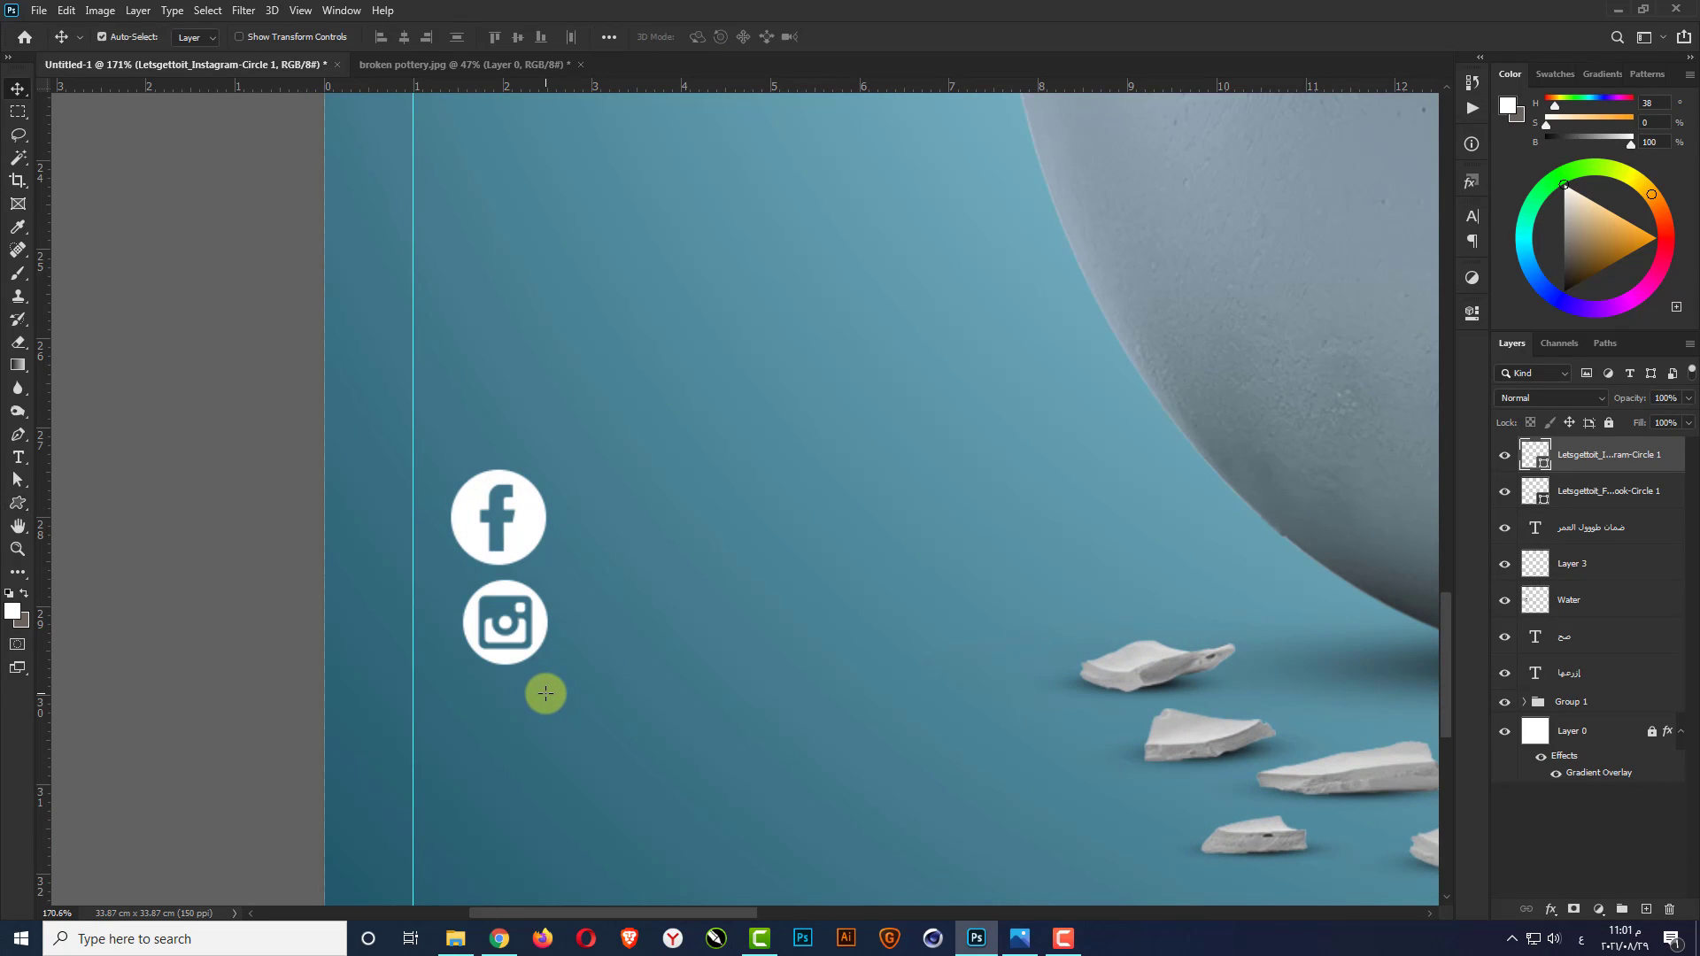
Draw a white circular Twitter custom shape directly beneath the Instagram icon
click(704, 37)
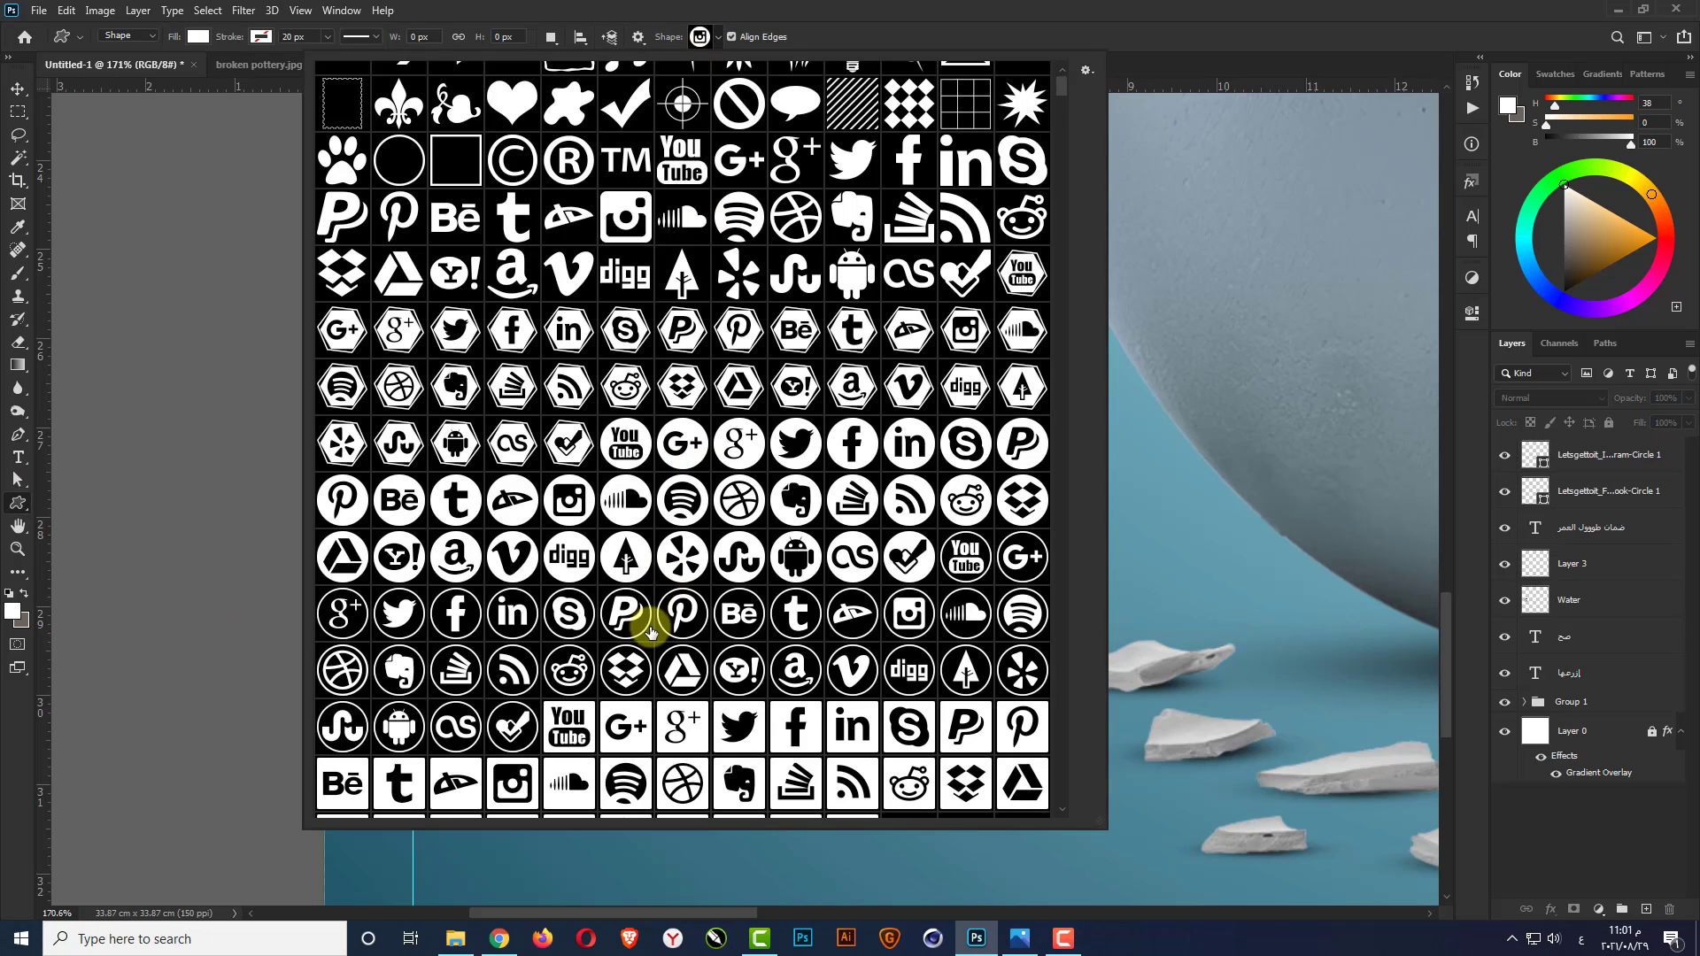
click(776, 455)
click(898, 35)
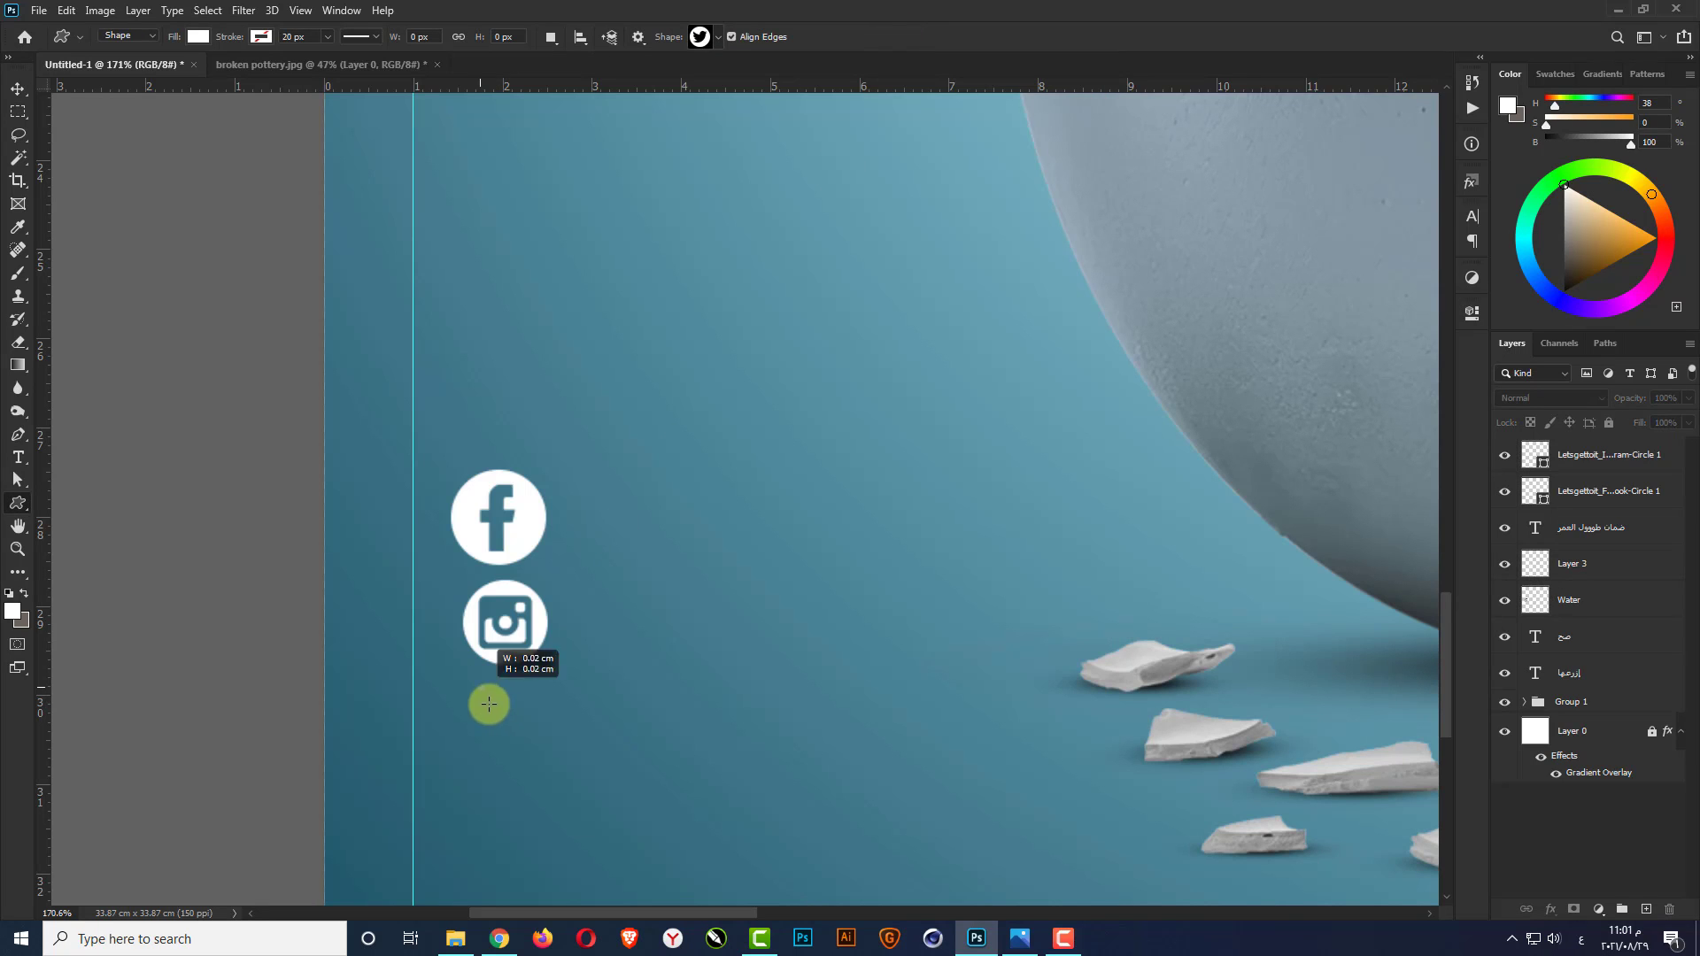
drag(489, 704, 542, 775)
key(v)
scroll(476, 749, up, 1)
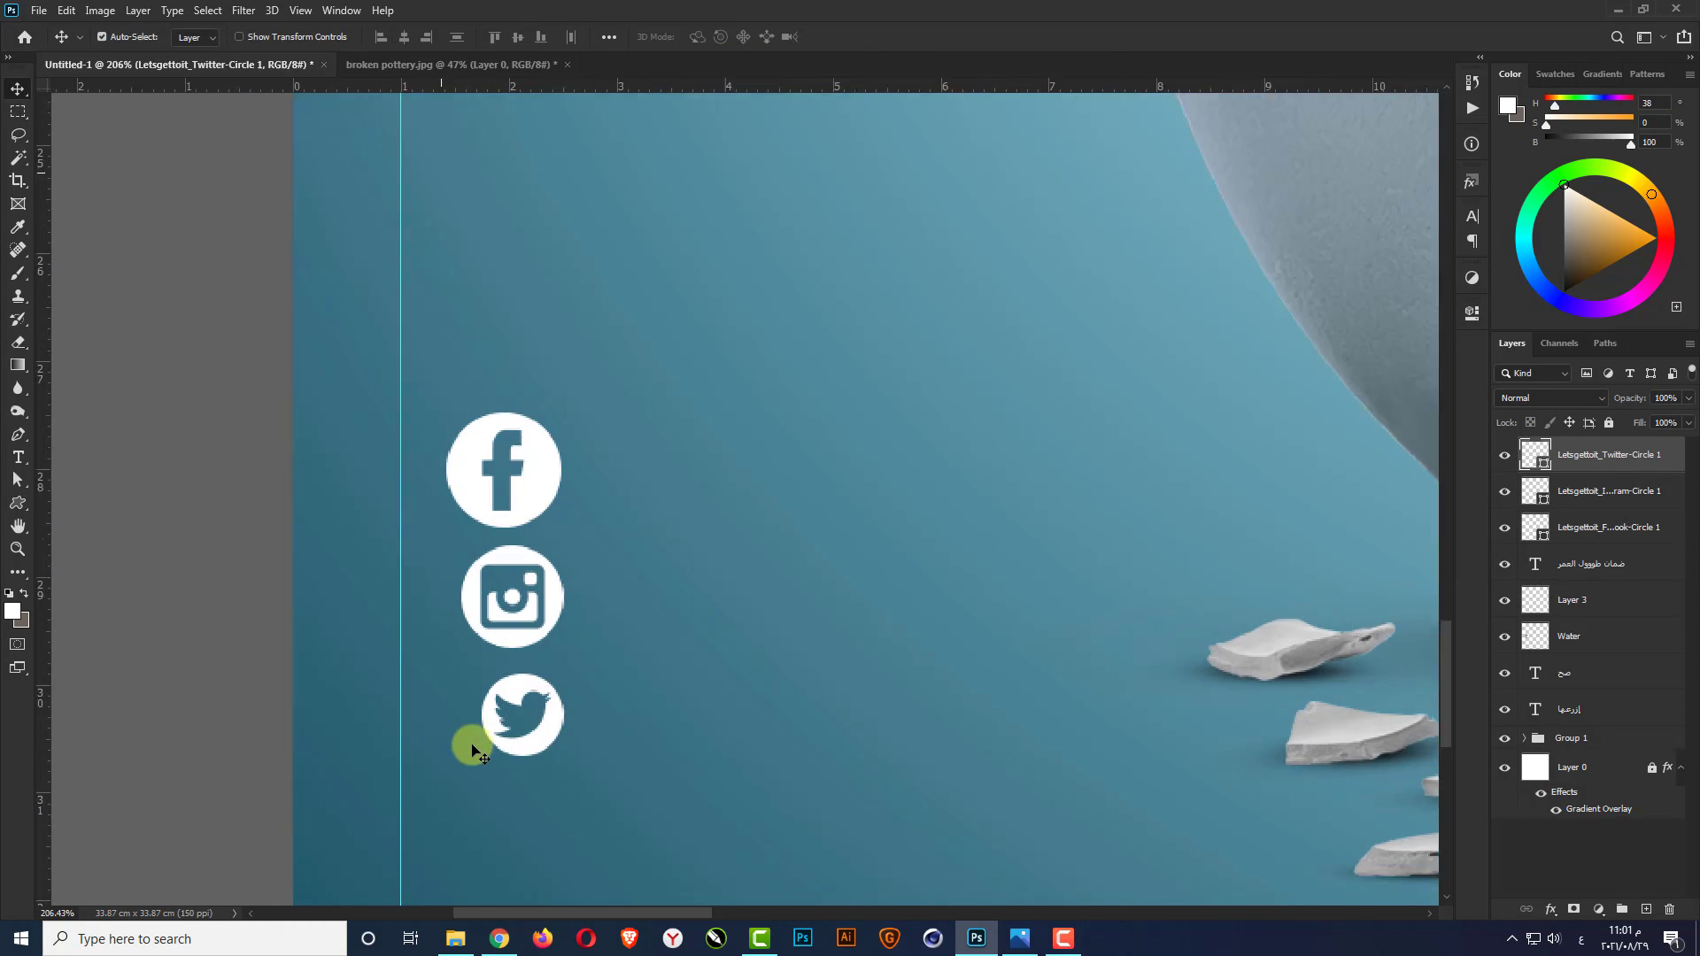
Align the Facebook icon's left edge to the left margin guide and add a vertical guide at its right edge
scroll(476, 750, up, 1)
drag(520, 448, 488, 468)
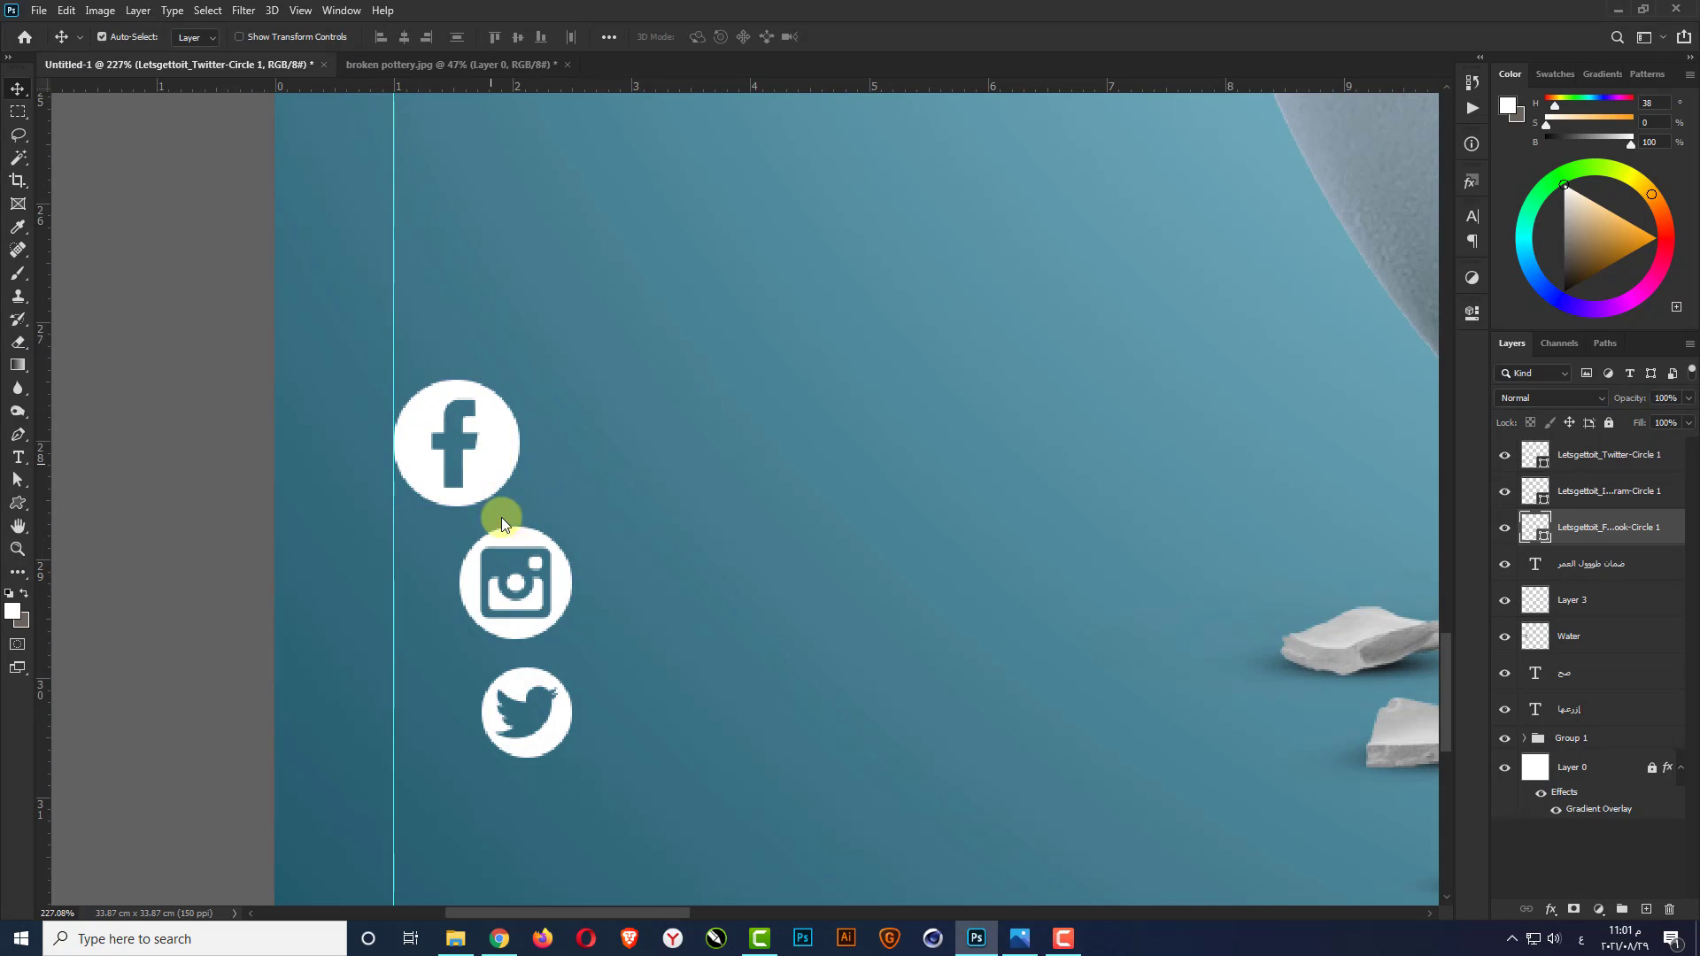
drag(50, 425, 520, 479)
Move the Instagram and Twitter icons to the left margin guide and enlarge both to match the Facebook icon's width
drag(560, 574, 496, 578)
key(ctrl+t)
scroll(478, 592, up, 3)
drag(534, 652, 561, 673)
key(Return)
drag(624, 791, 550, 884)
key(ctrl+t)
key(Return)
scroll(429, 676, down, 5)
scroll(410, 710, up, 2)
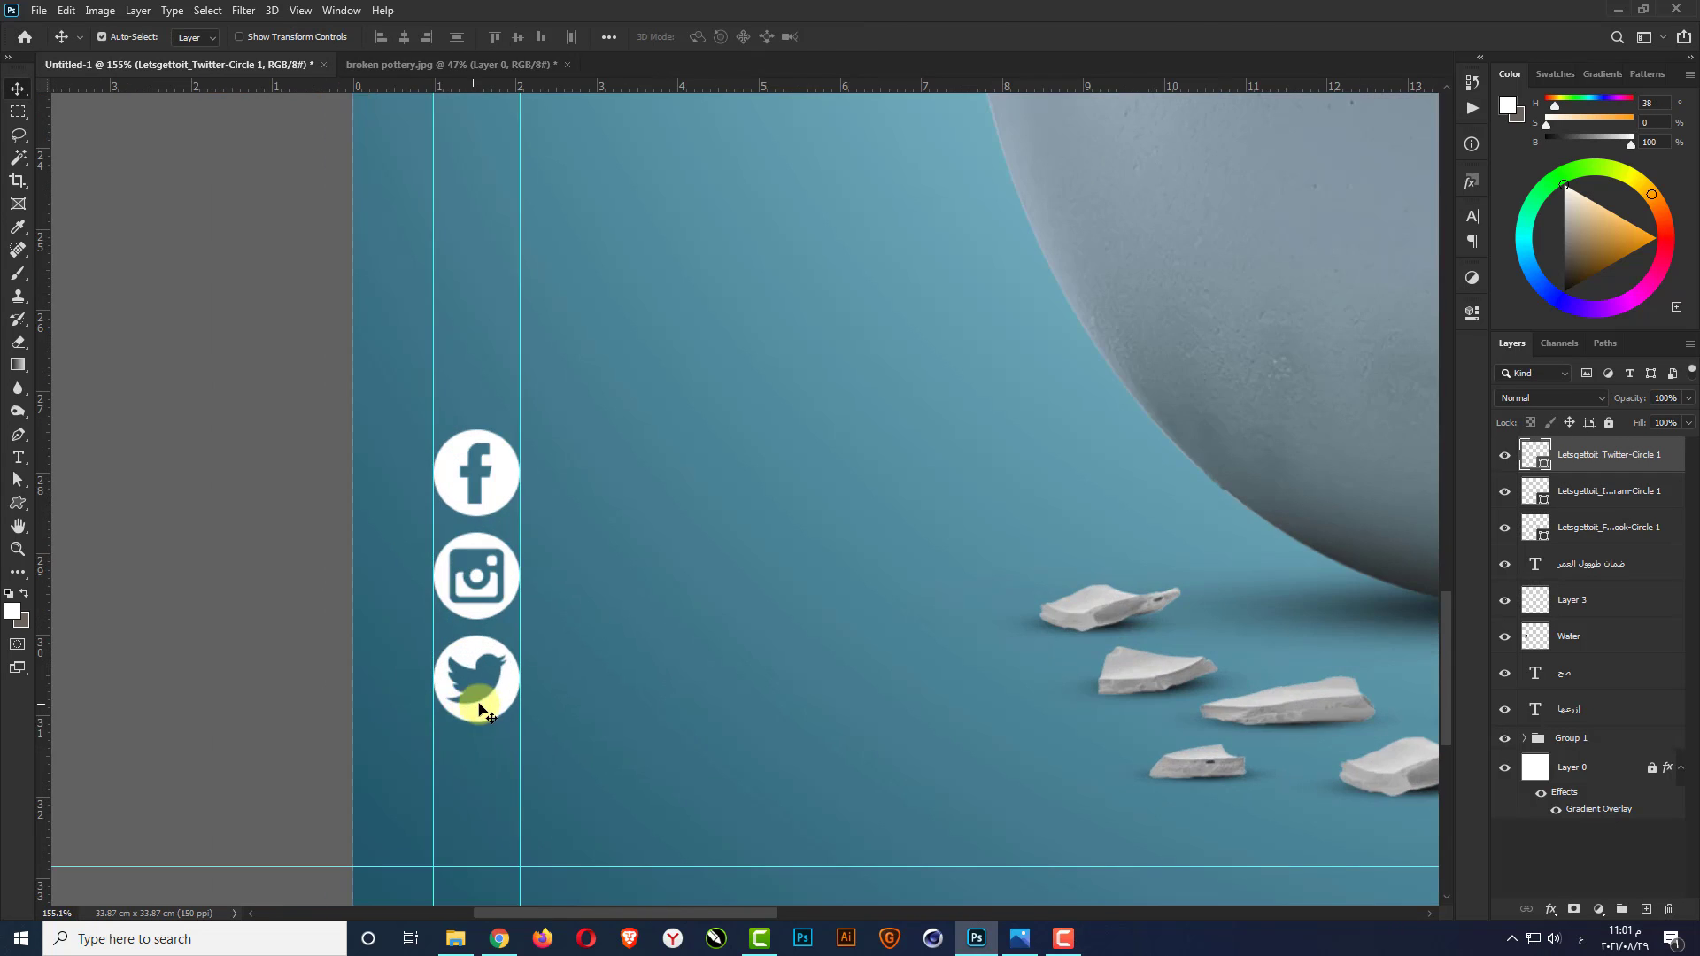
Lower the Twitter icon and distribute the three social icons with equal vertical spacing
drag(486, 713, 478, 757)
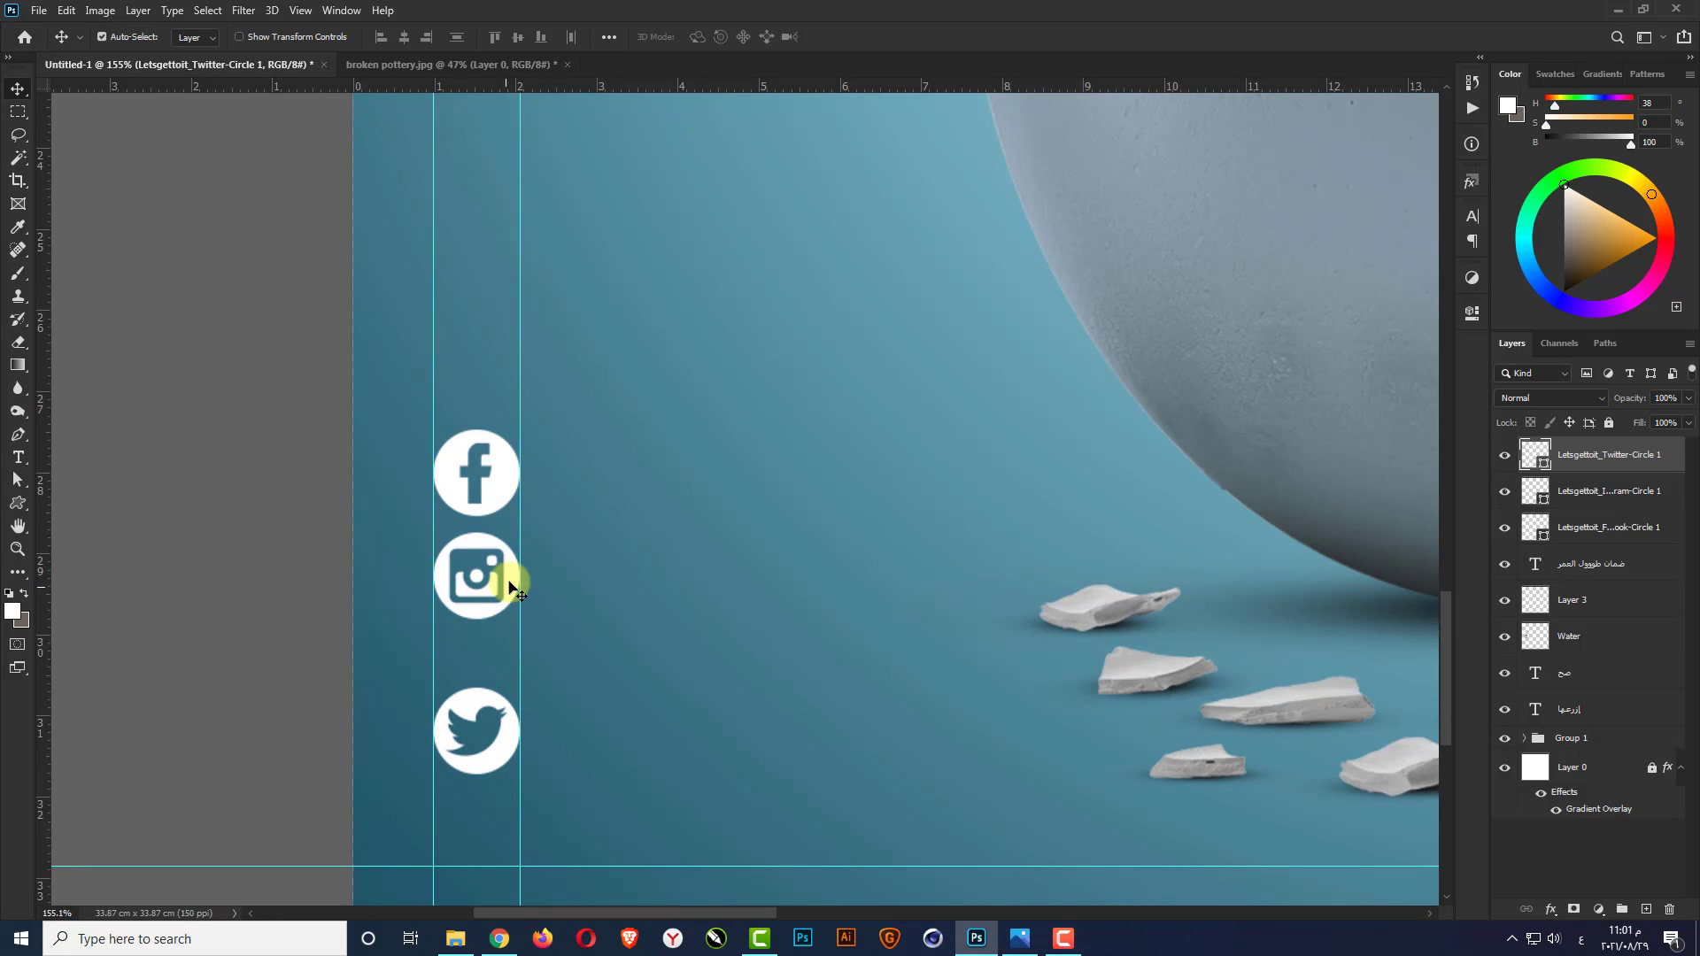
shift+click(507, 576)
shift+click(507, 478)
click(457, 36)
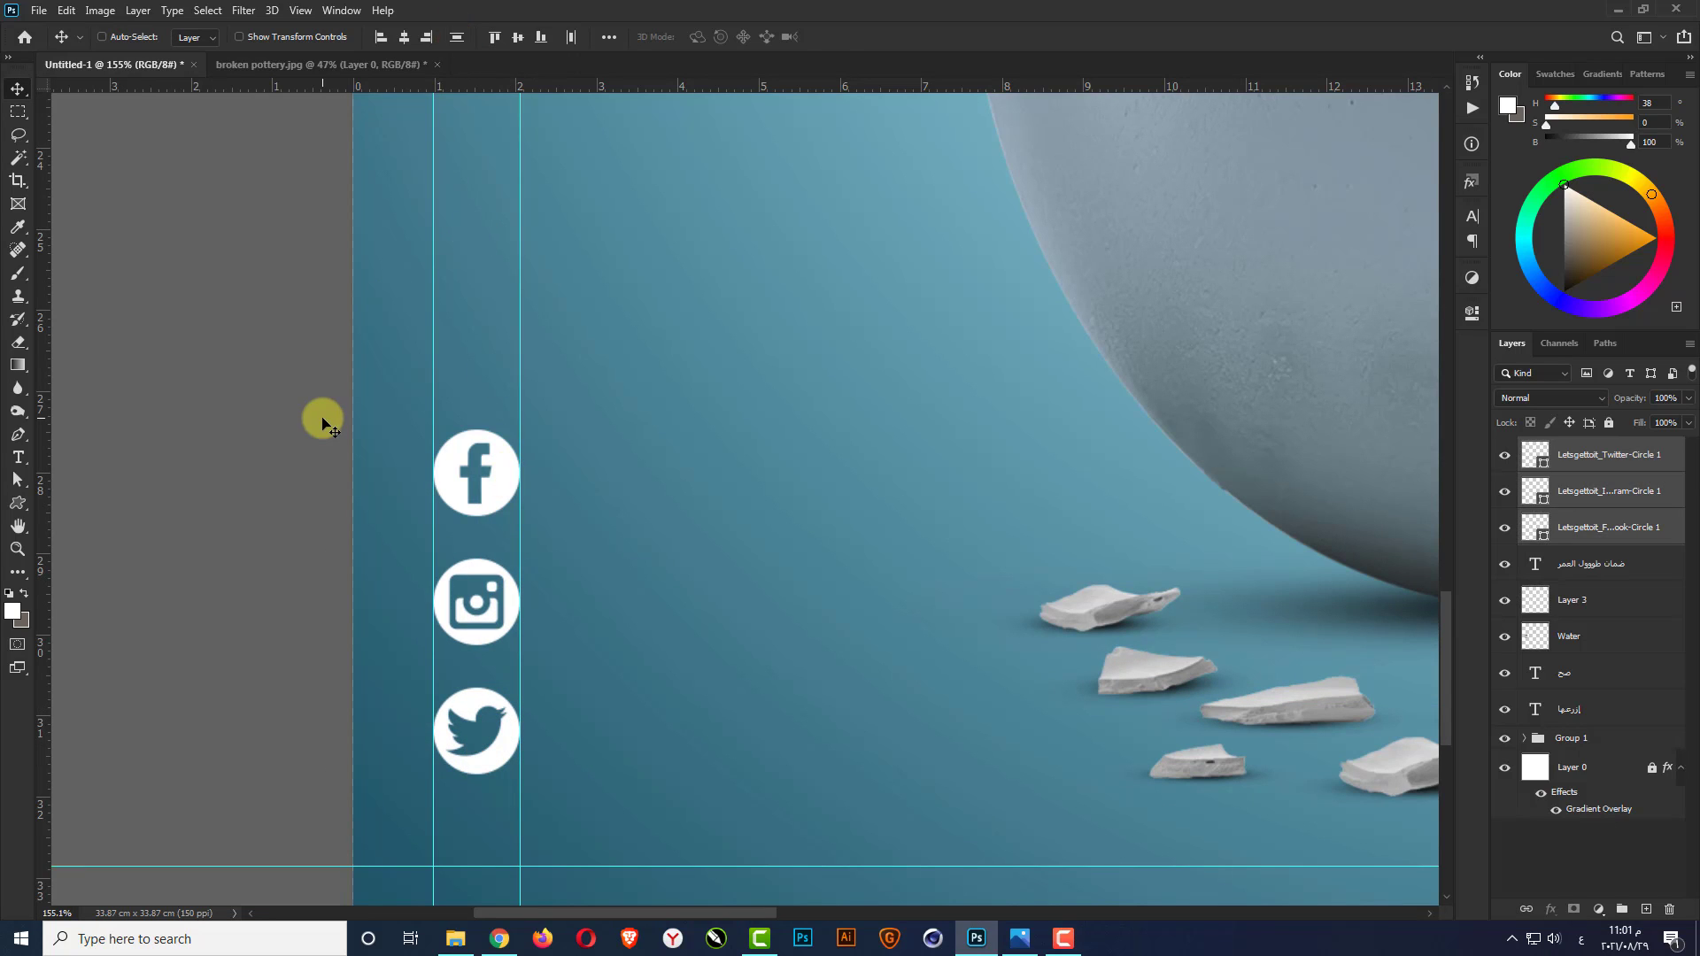
Move the three social icons down about 0.93 cm to the bottom margin guide, and nudge them 8 px right and 3 px down
key(ctrl+t)
drag(510, 605, 504, 683)
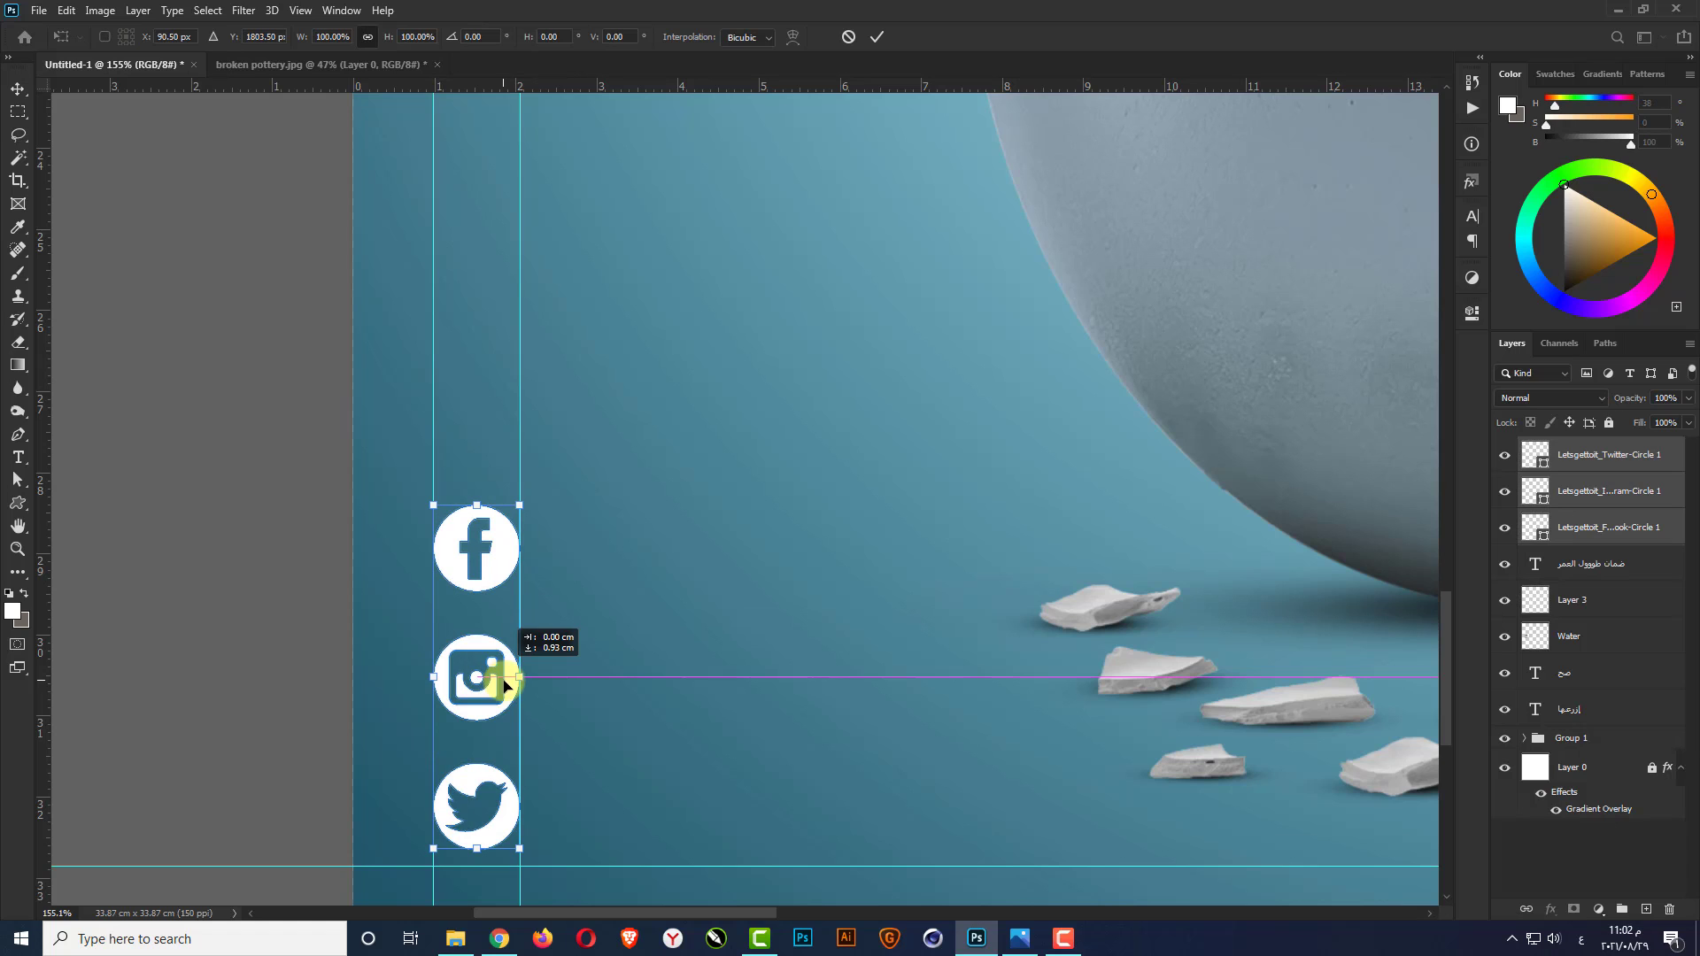
key(Right)
key(Right)
key(Right)
key(Right)
key(Right)
key(Right)
key(Right)
key(Right)
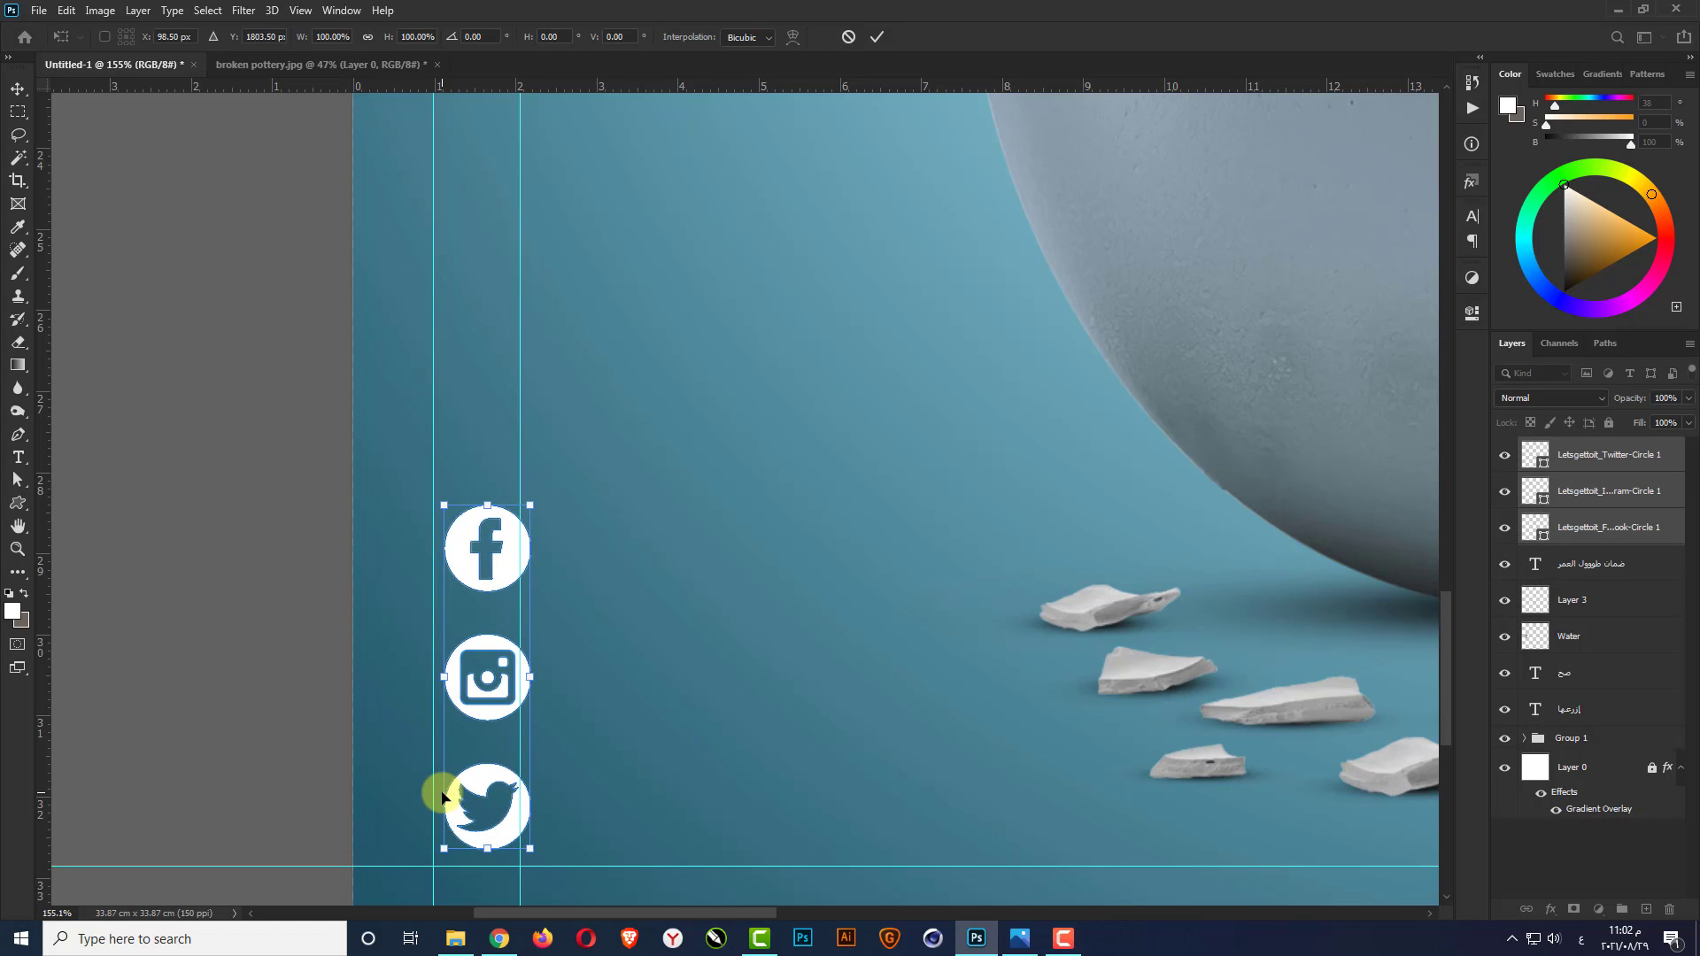
key(Down)
key(Down)
key(Down)
key(Return)
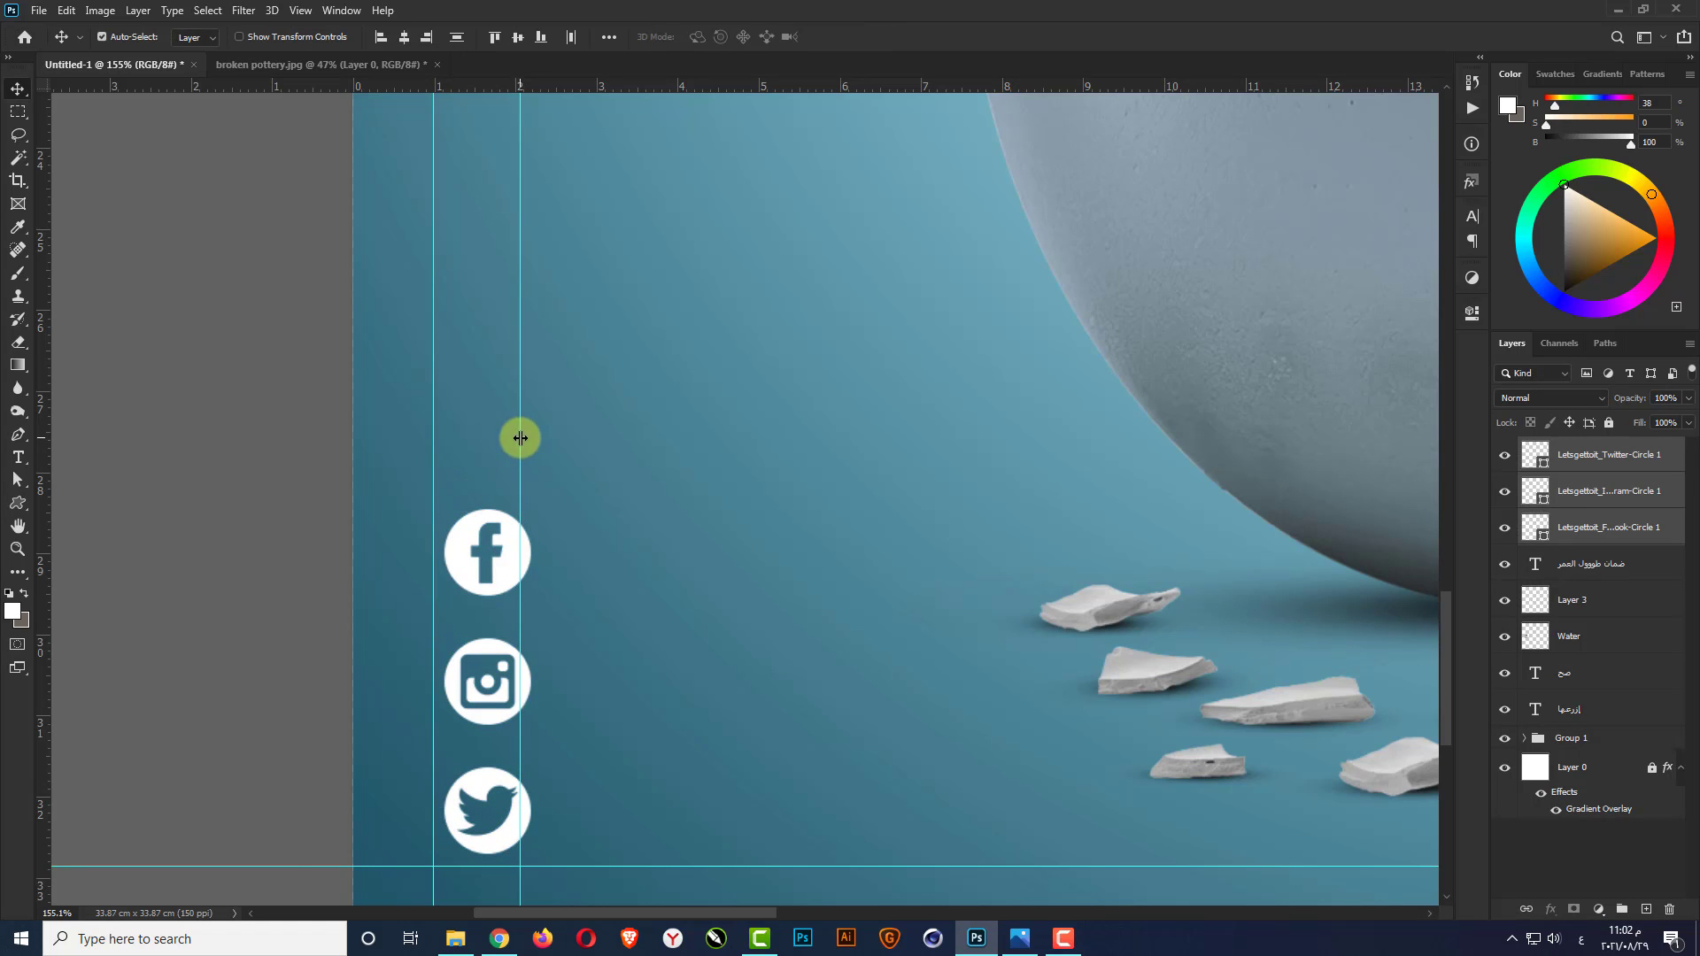
Remove the extra vertical guide beside the social icons and deselect the icon layers
drag(521, 438, 29, 438)
scroll(163, 536, down, 14)
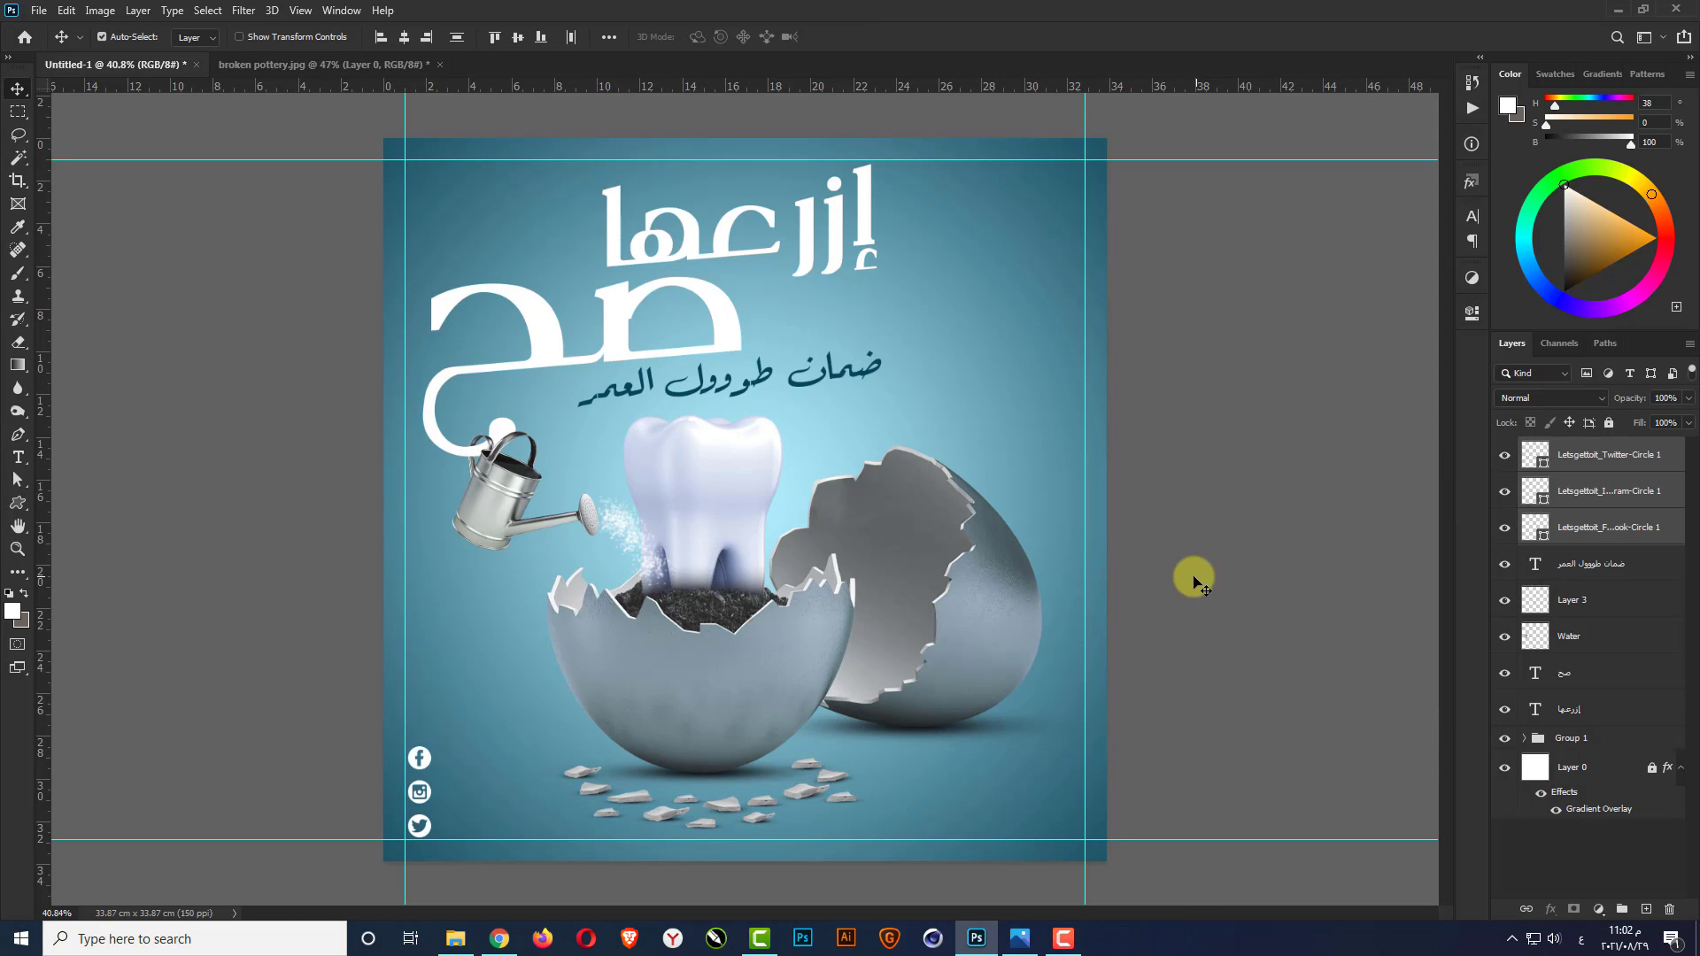
click(1192, 578)
Draw a white crescent moon custom shape about 53 × 56 px just inside the canvas's upper-right guide corner
click(17, 503)
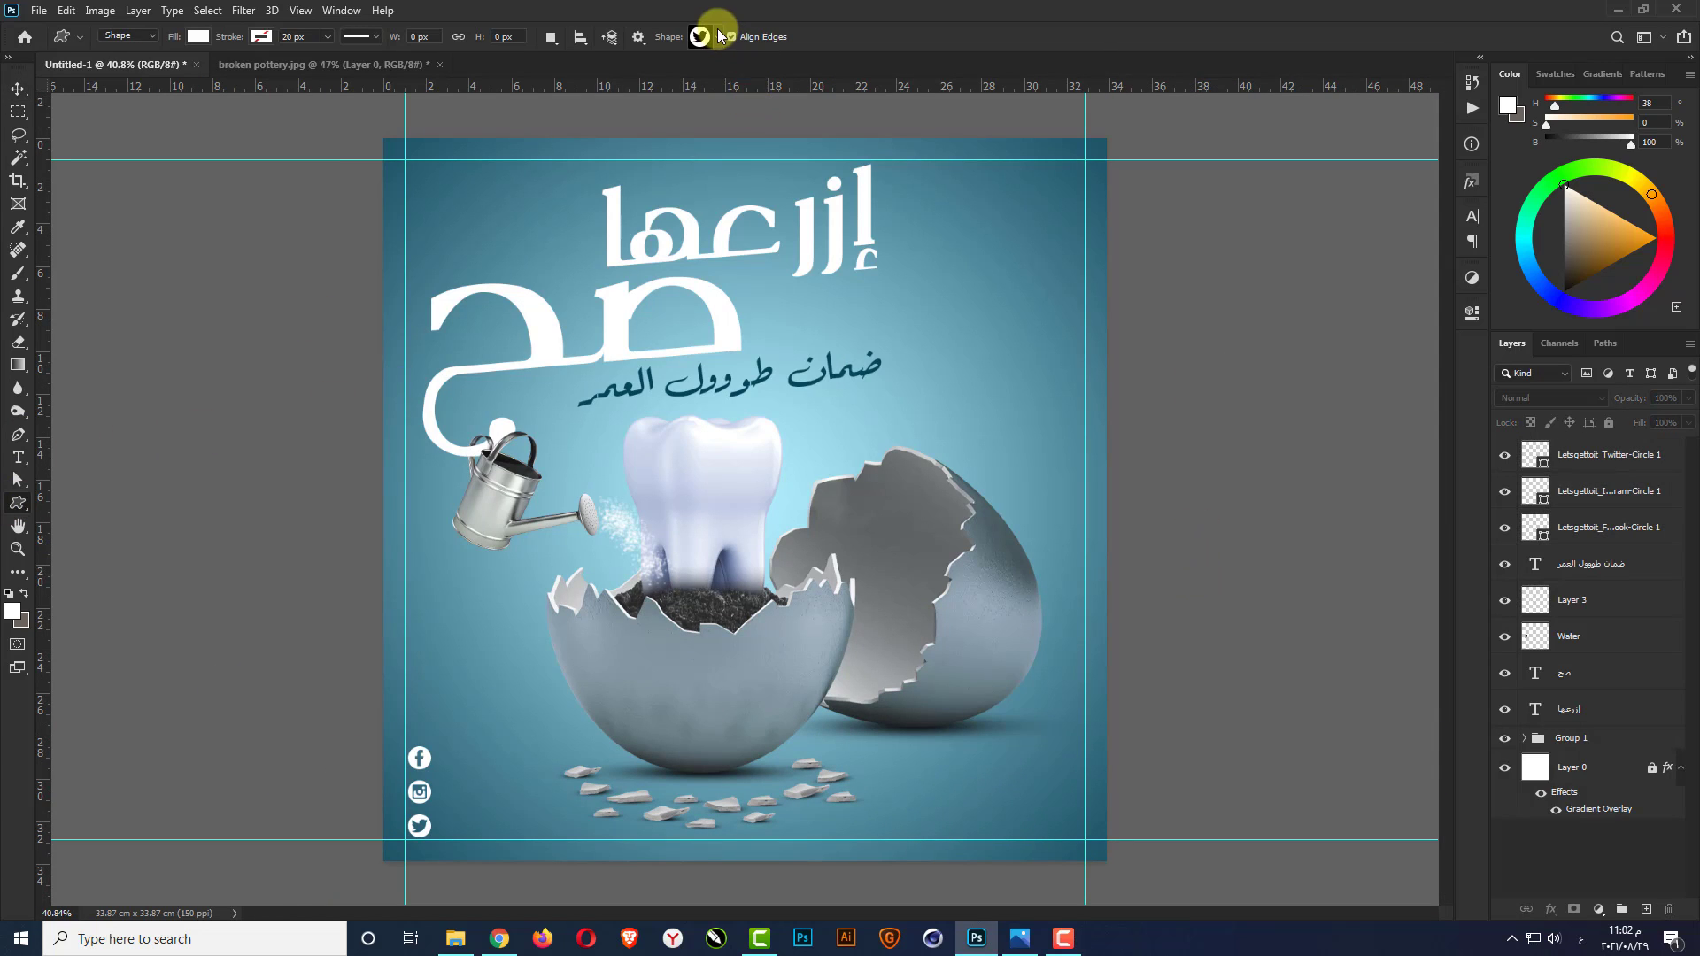
click(700, 36)
scroll(1063, 101, down, 15)
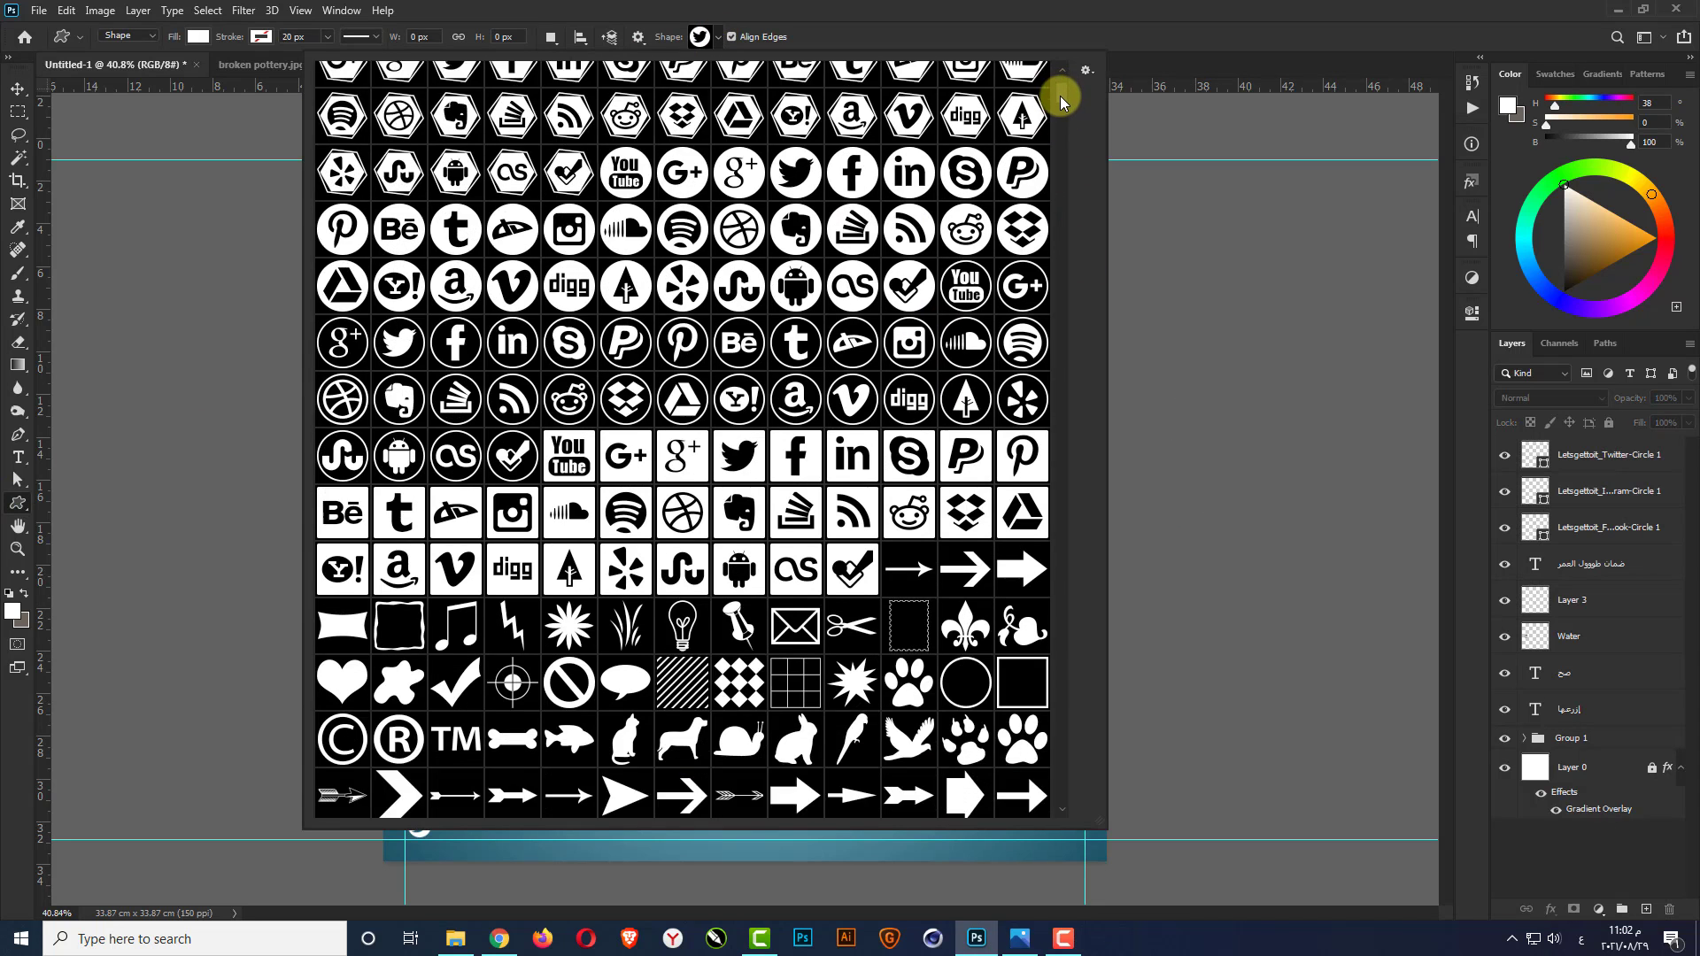
drag(1065, 113, 1065, 167)
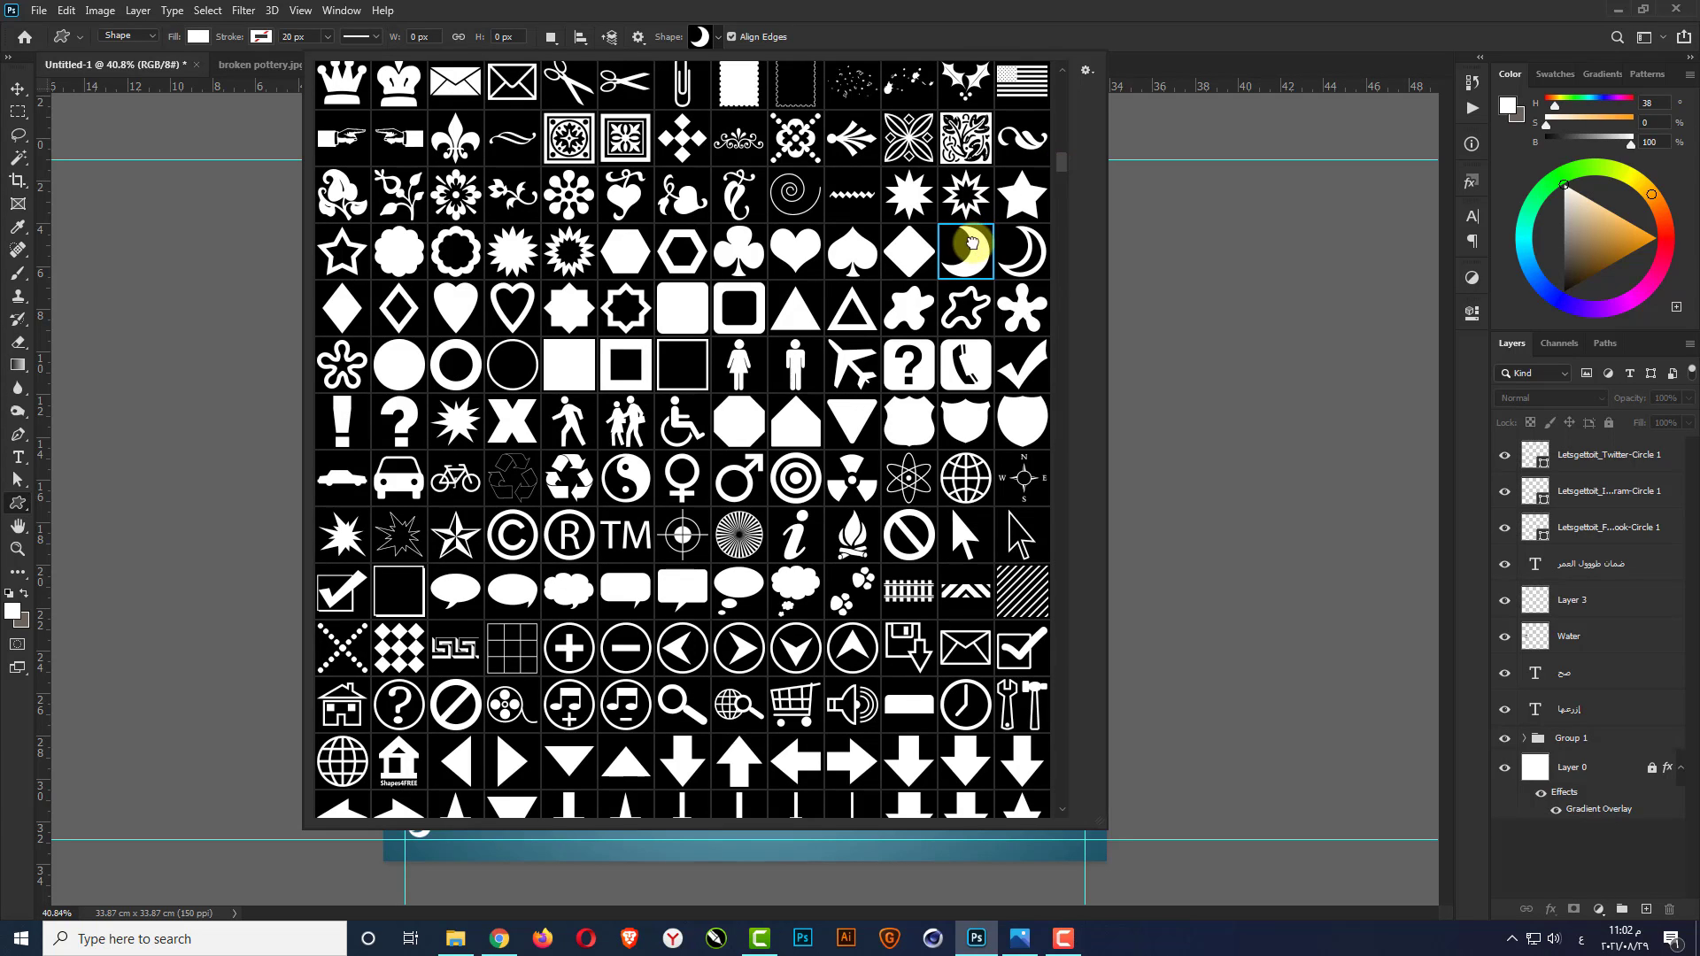
click(980, 38)
scroll(985, 248, up, 5)
drag(1055, 178, 827, 407)
scroll(1036, 231, up, 4)
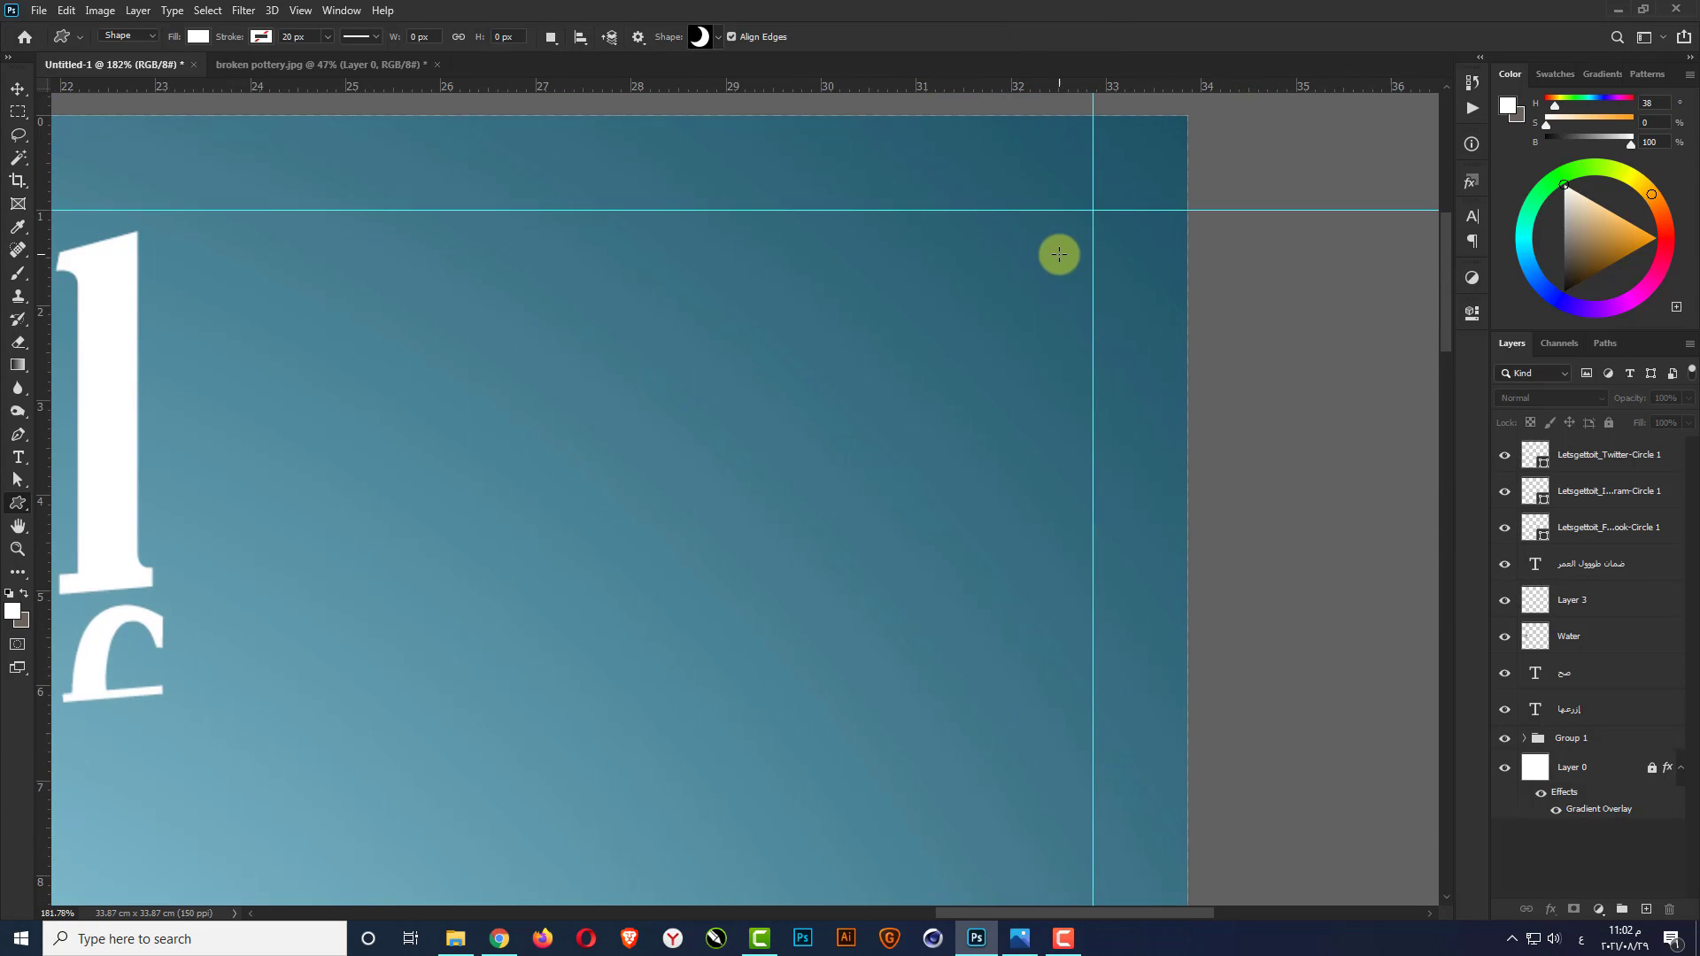
drag(1059, 255, 962, 330)
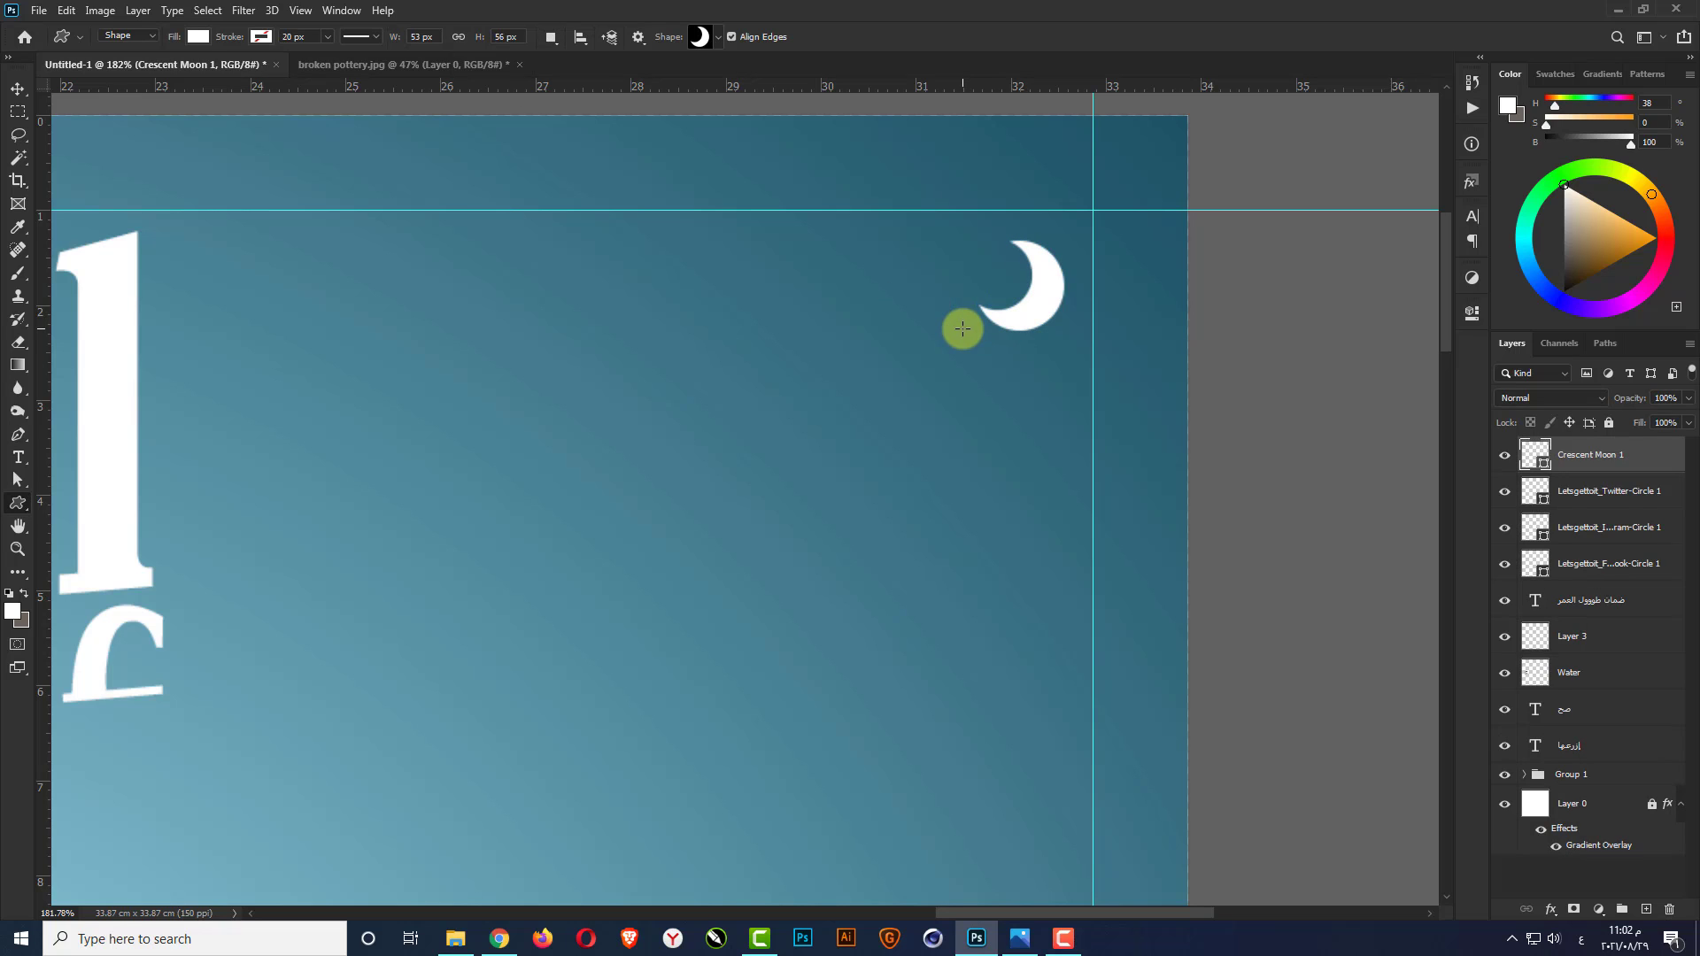
key(v)
click(1214, 344)
Add the text "إسم المركز" beside the crescent moon
click(18, 457)
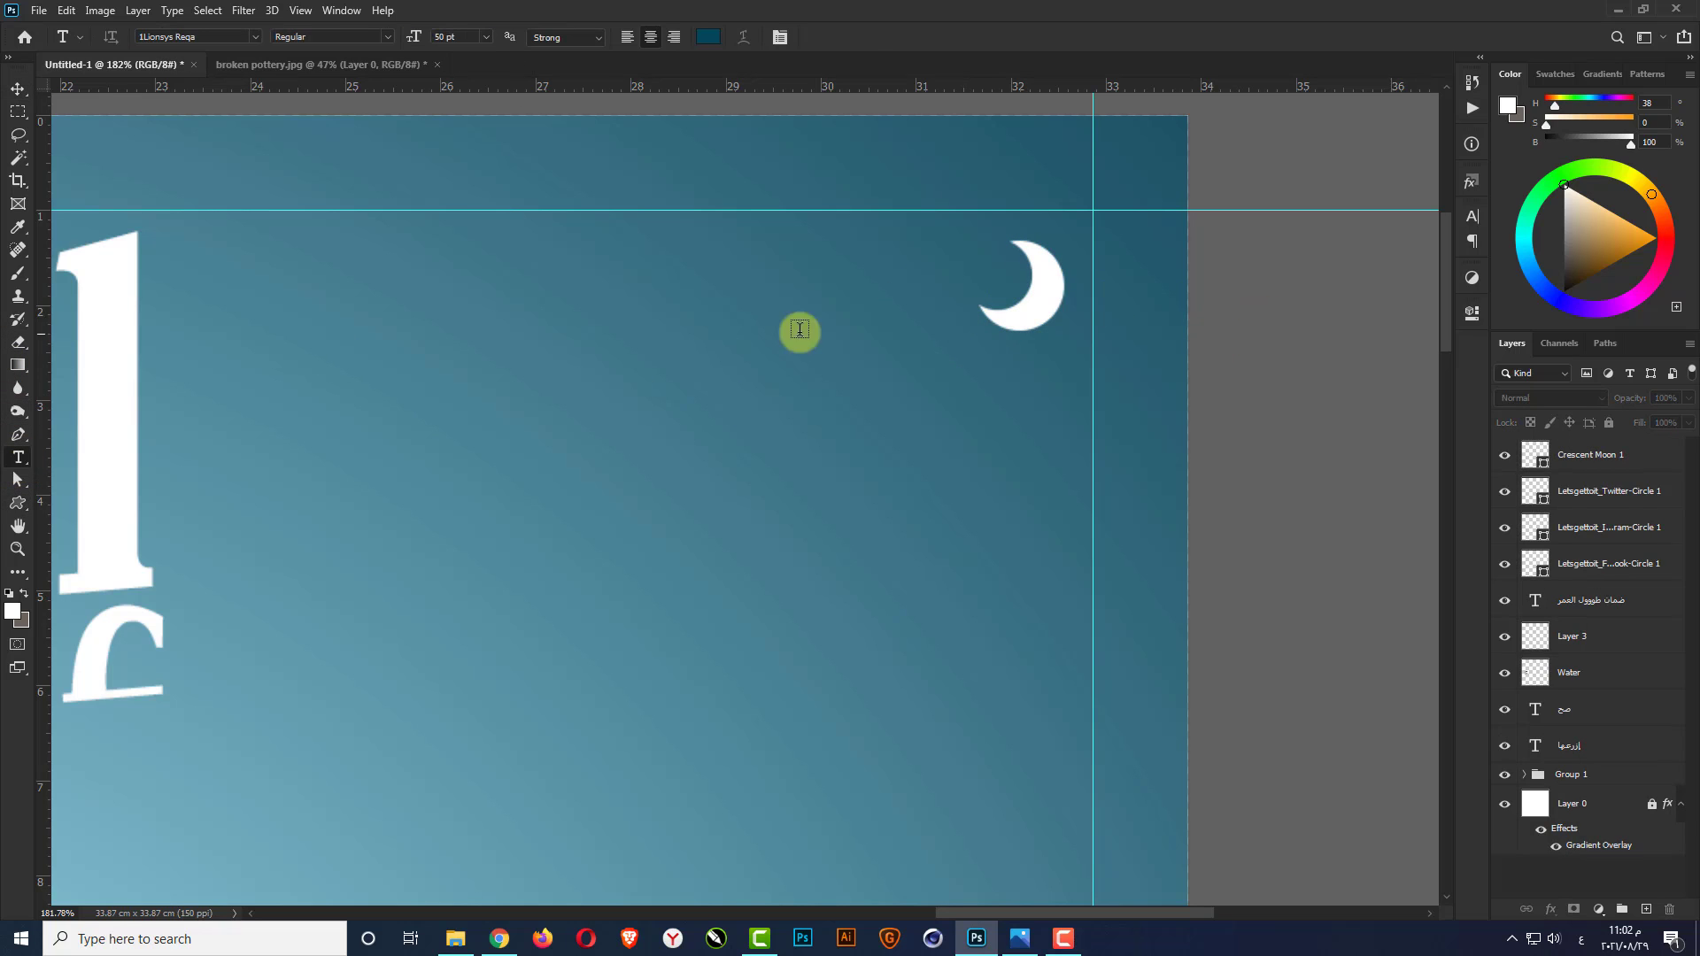
click(874, 288)
text(إ)
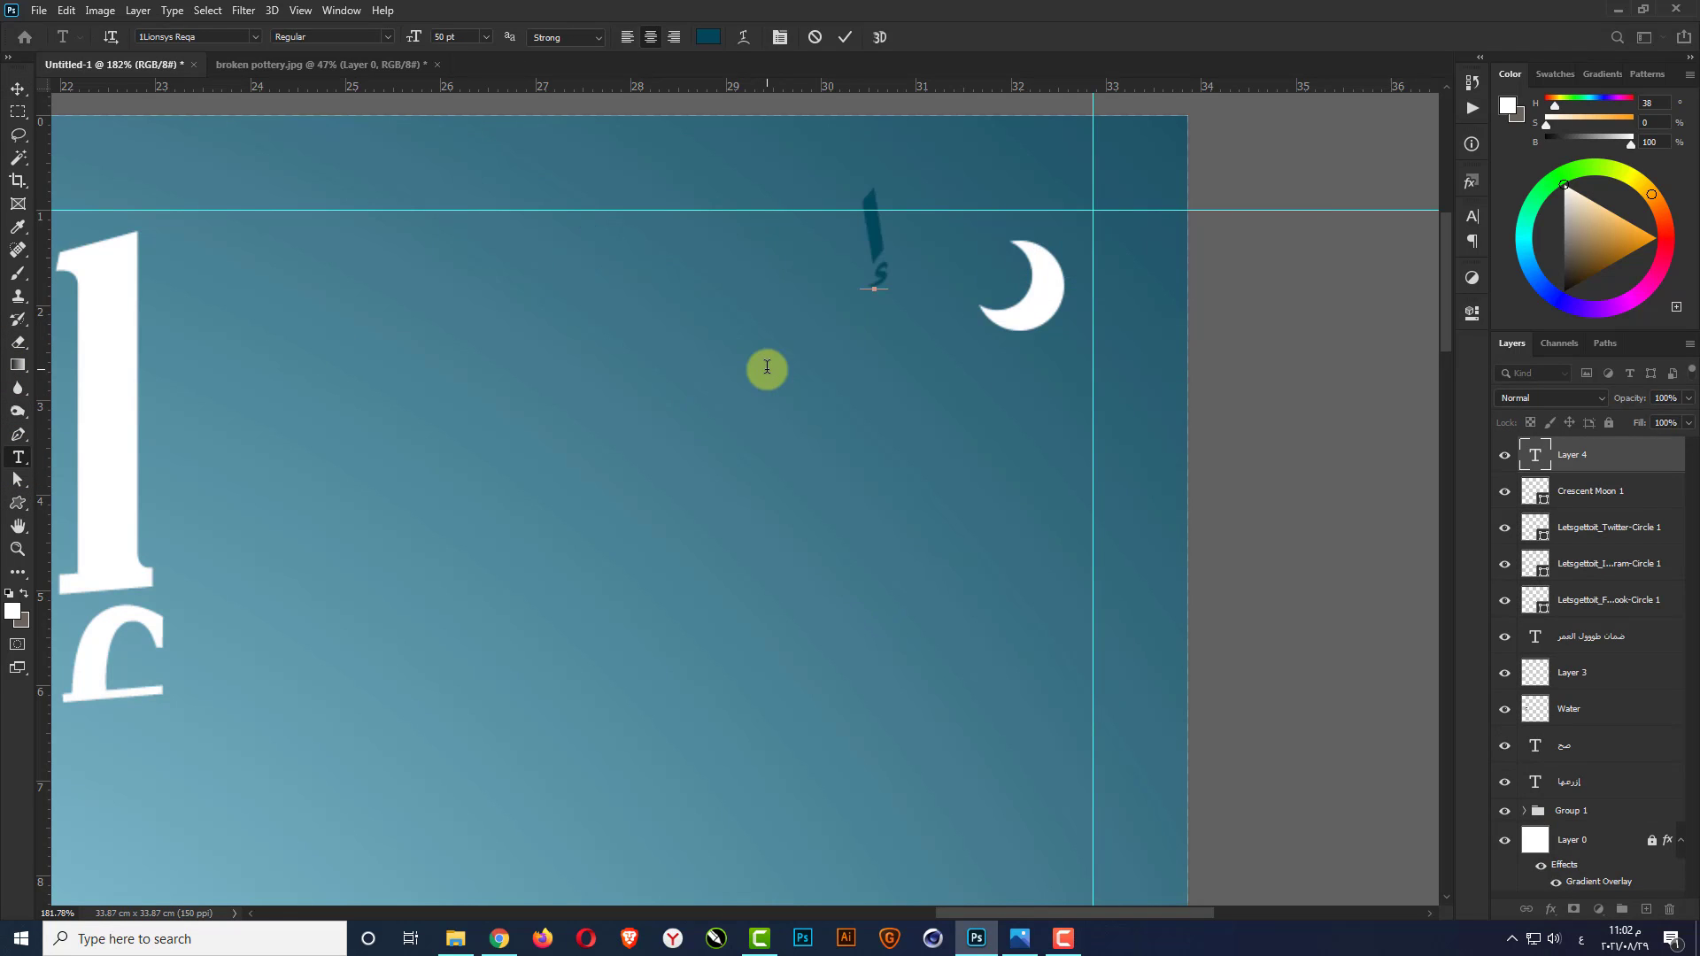
text(سم المركز)
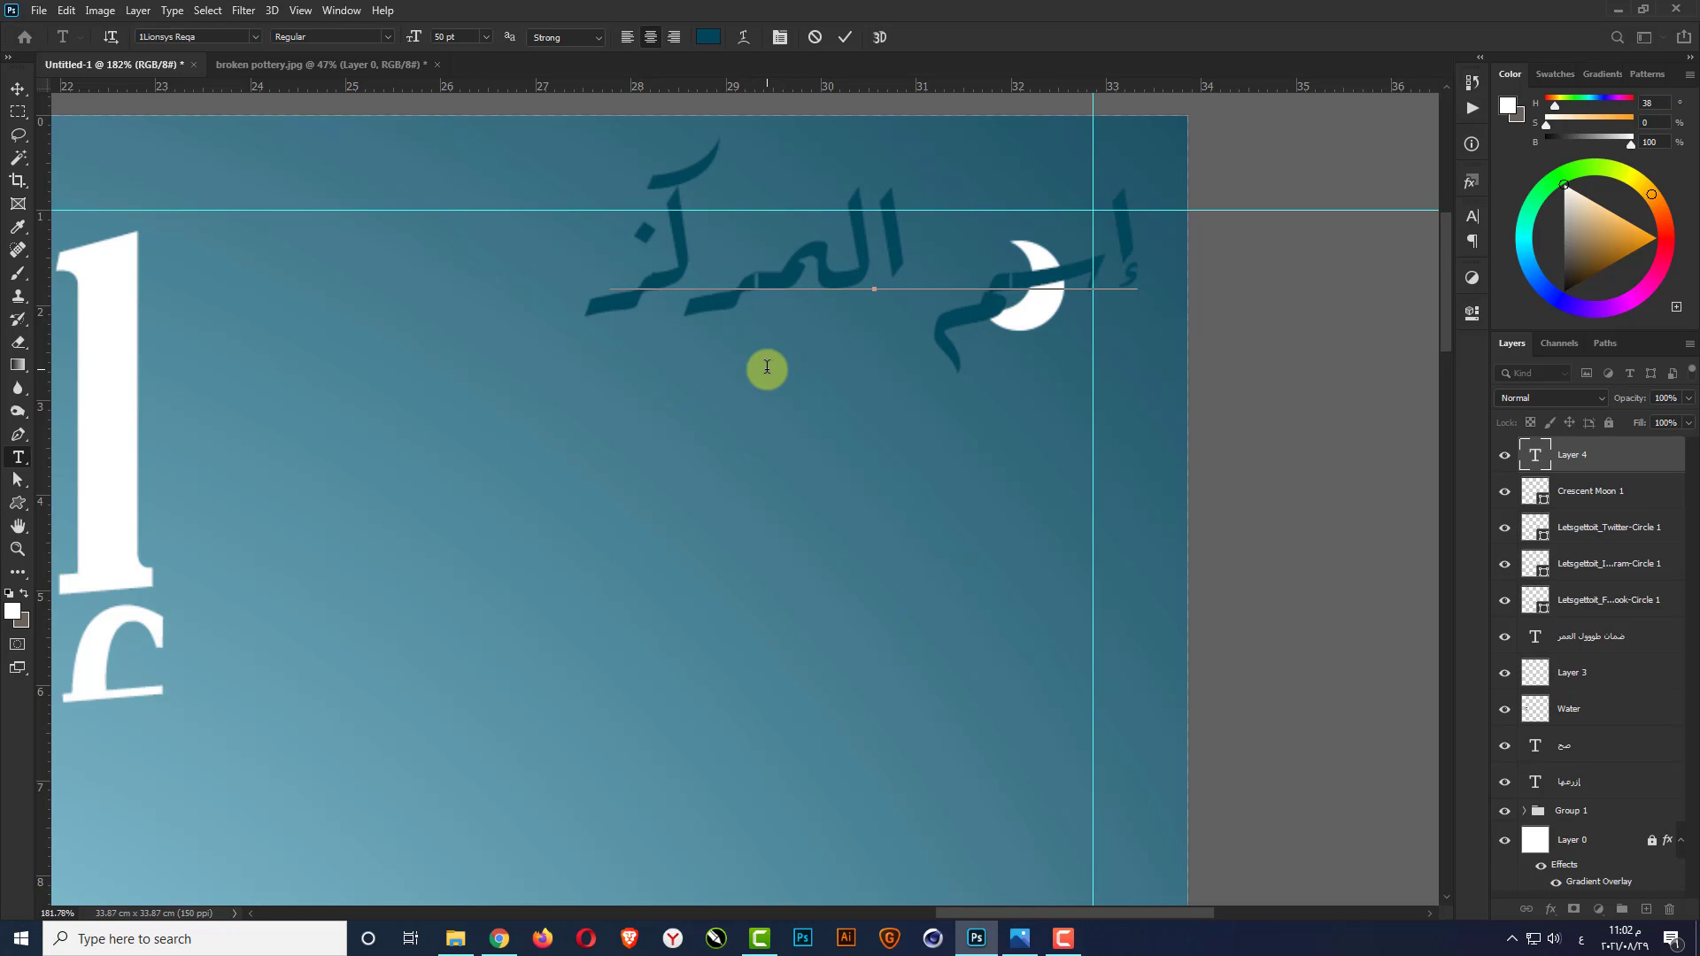
key(ctrl+Return)
Set the center name's font to bader_al merkaz and scale the text down to about 3.15 cm wide, clear of the crescent
click(254, 36)
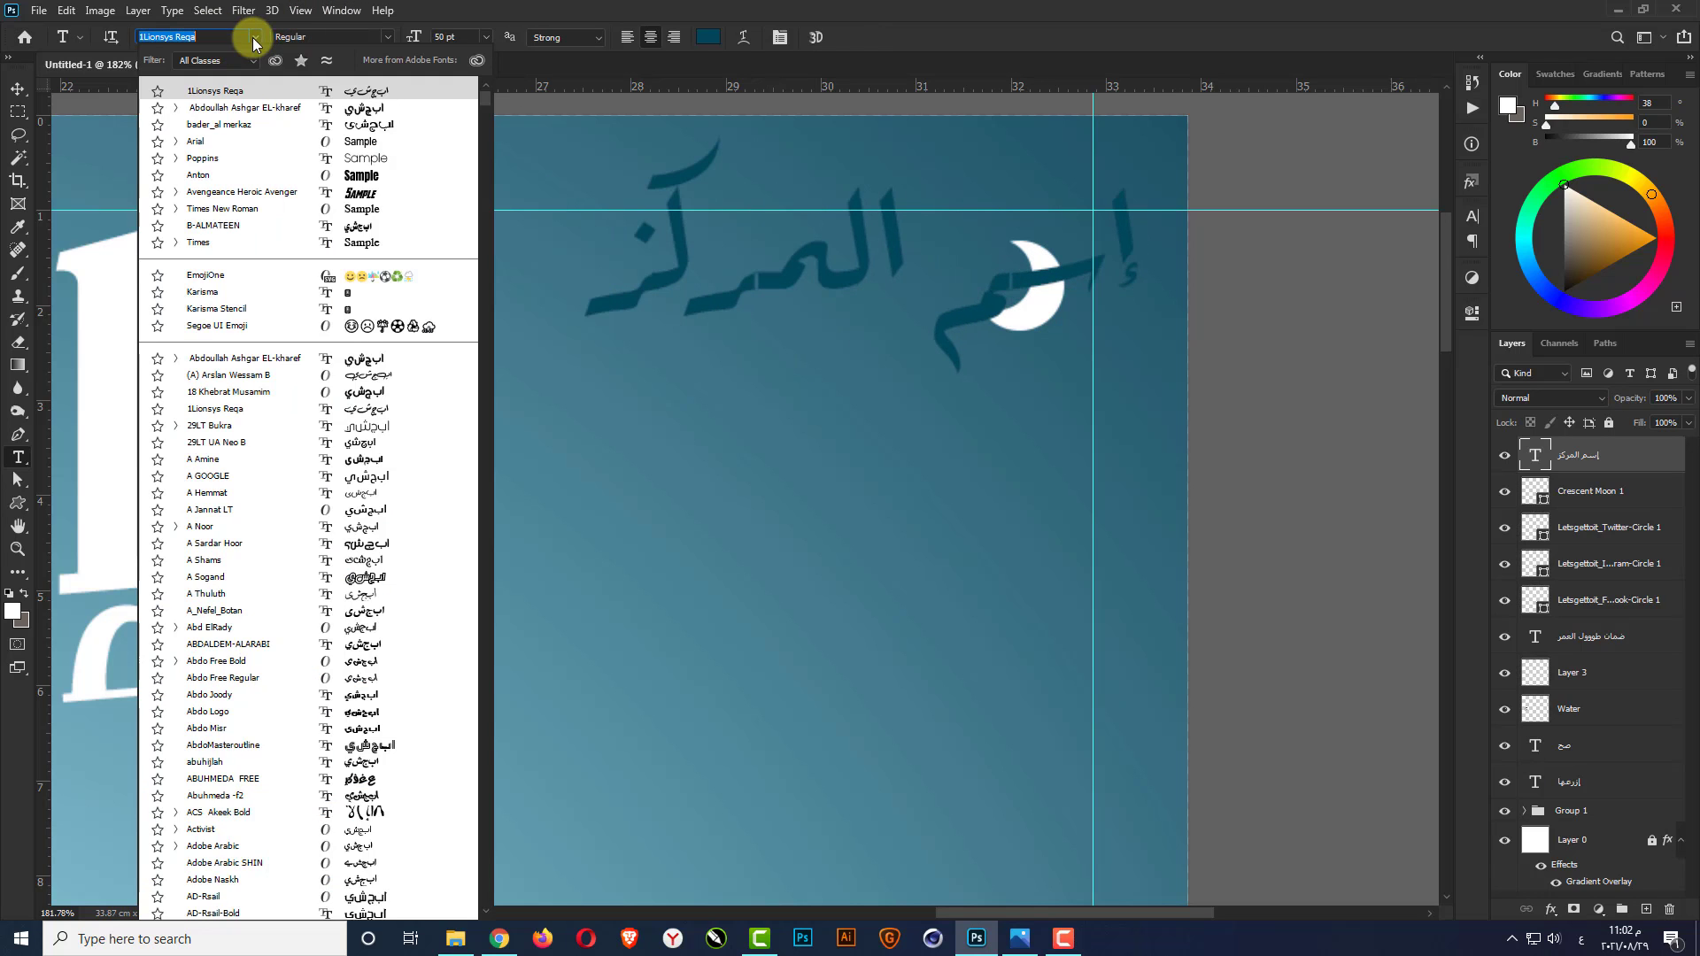
click(266, 107)
click(258, 39)
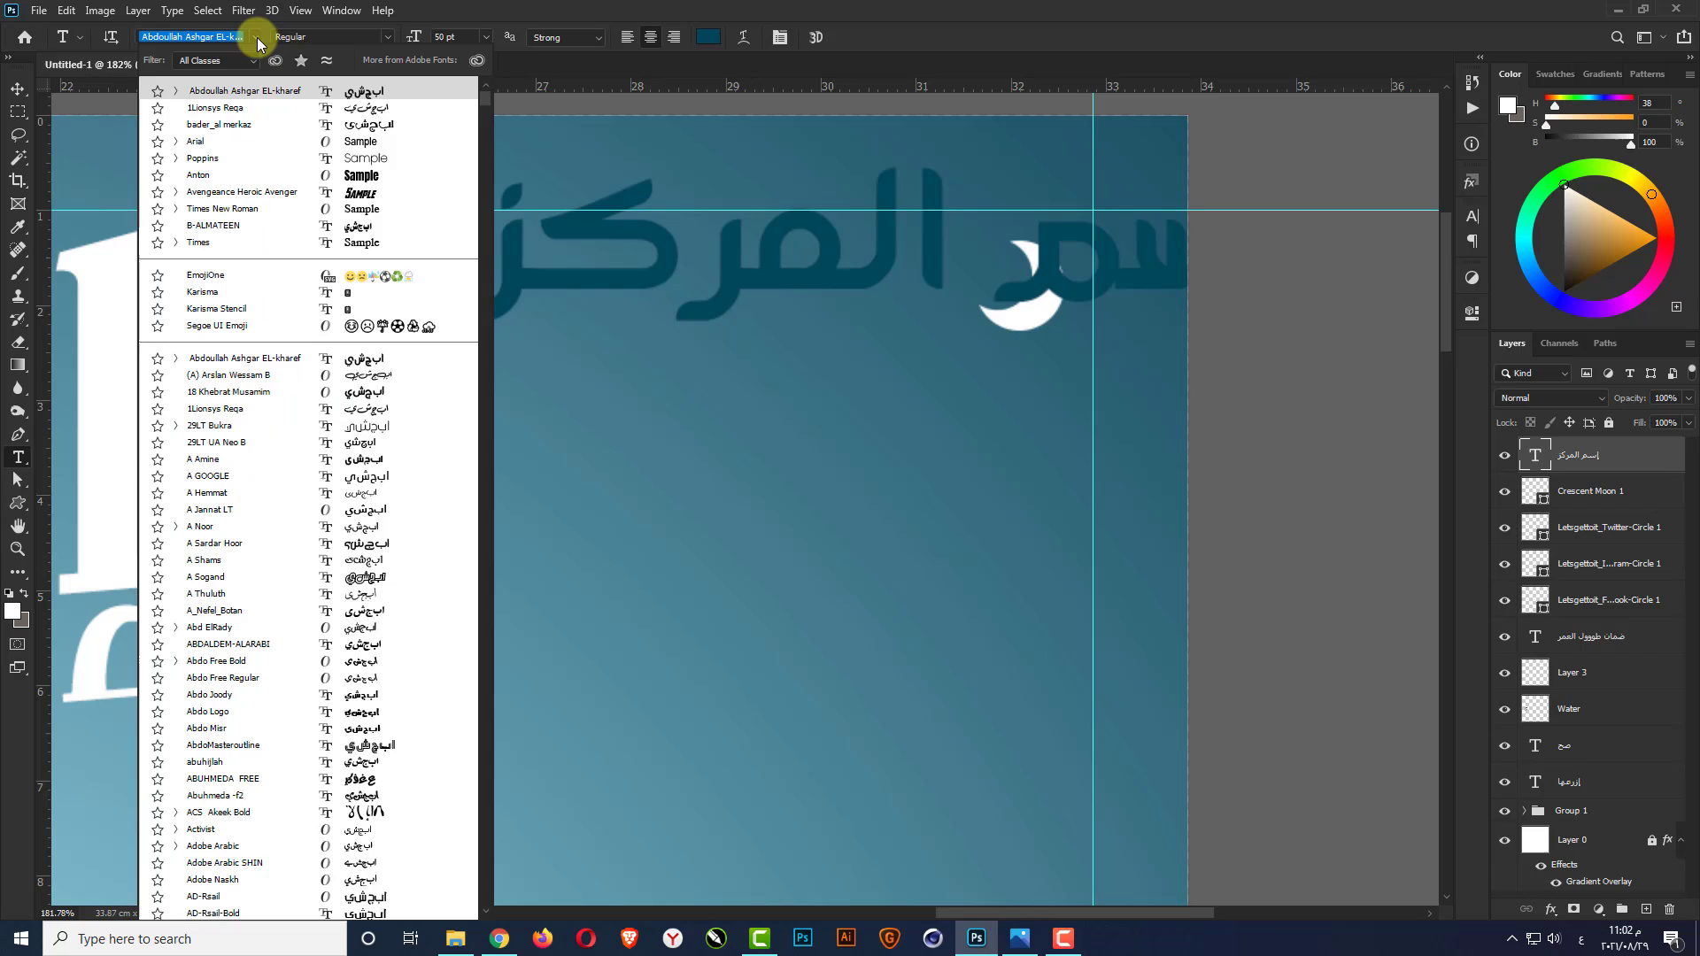
click(248, 124)
key(ctrl+t)
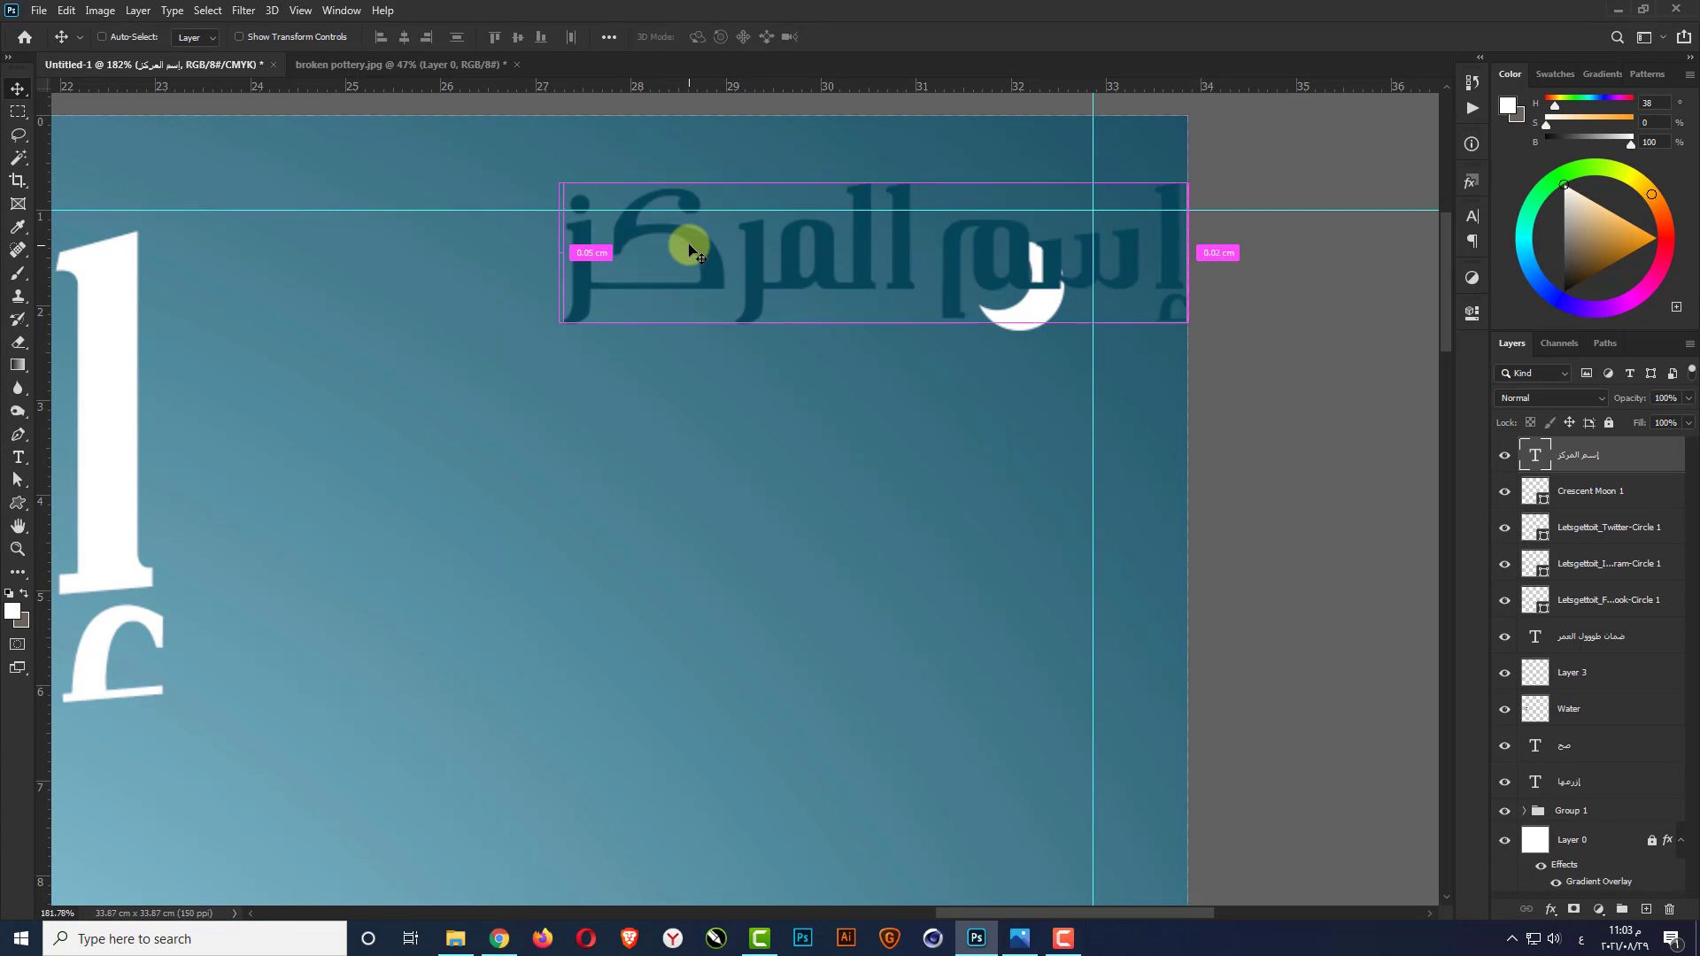
drag(1187, 183, 862, 269)
key(Return)
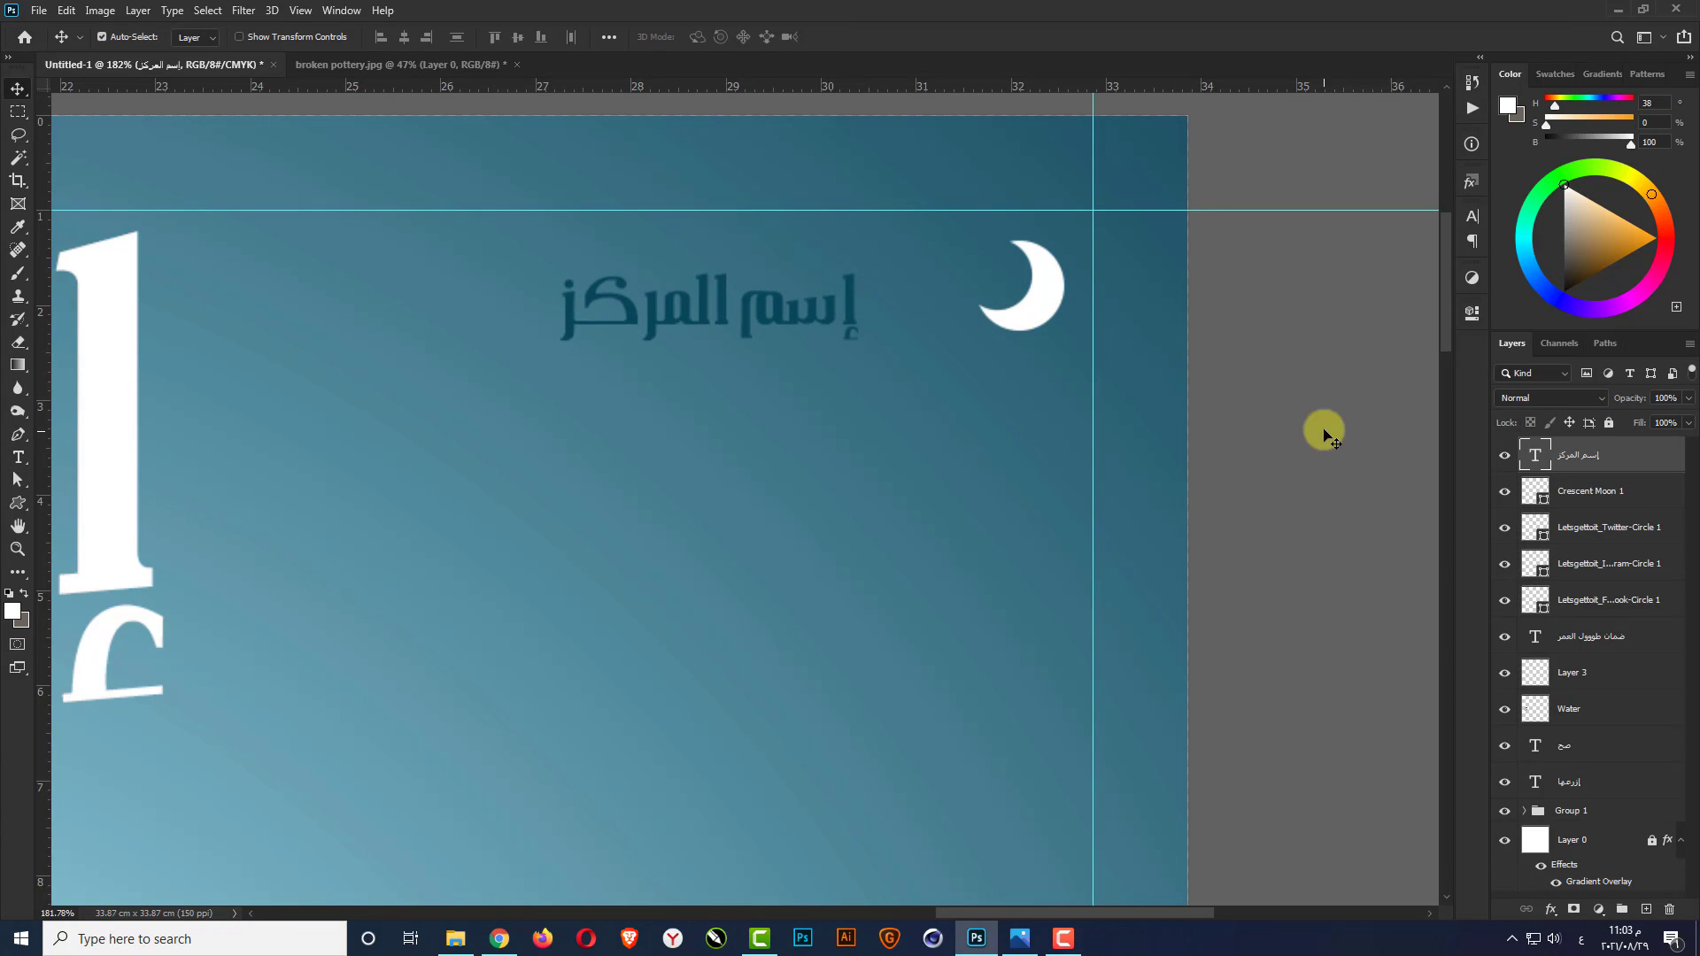
click(1320, 428)
Draw a white rounded rectangle about 212 × 45 px with 10 px corners beside the crescent, over the center name
right_click(19, 509)
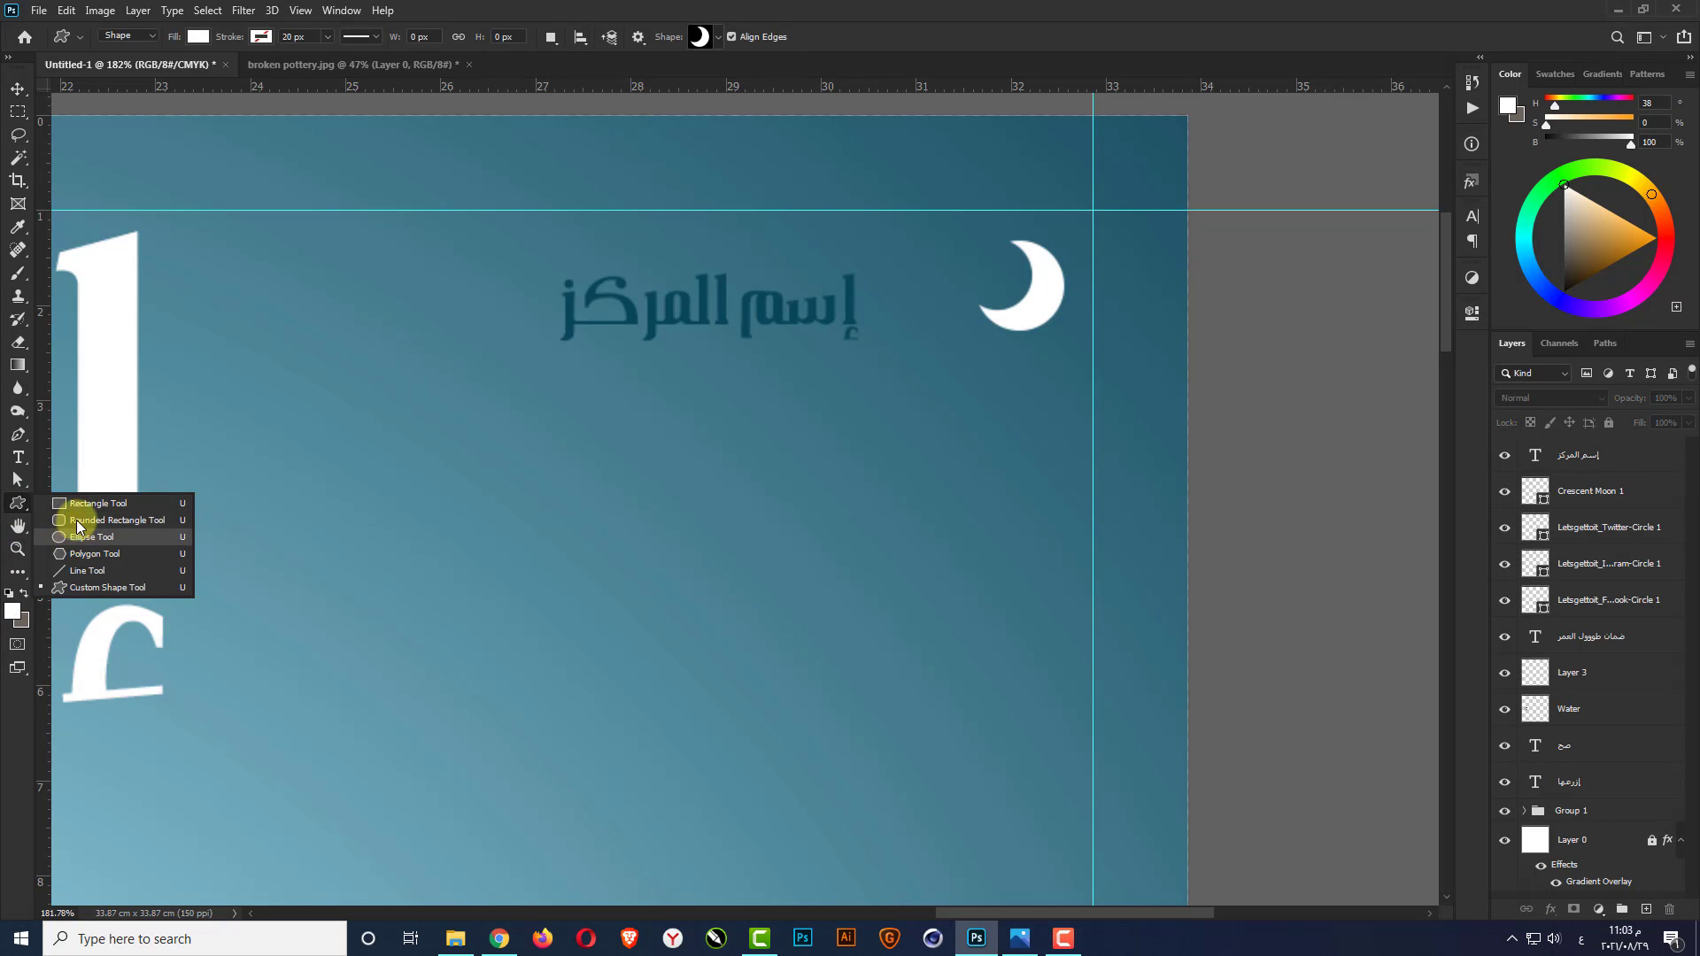
click(77, 521)
drag(958, 250, 618, 317)
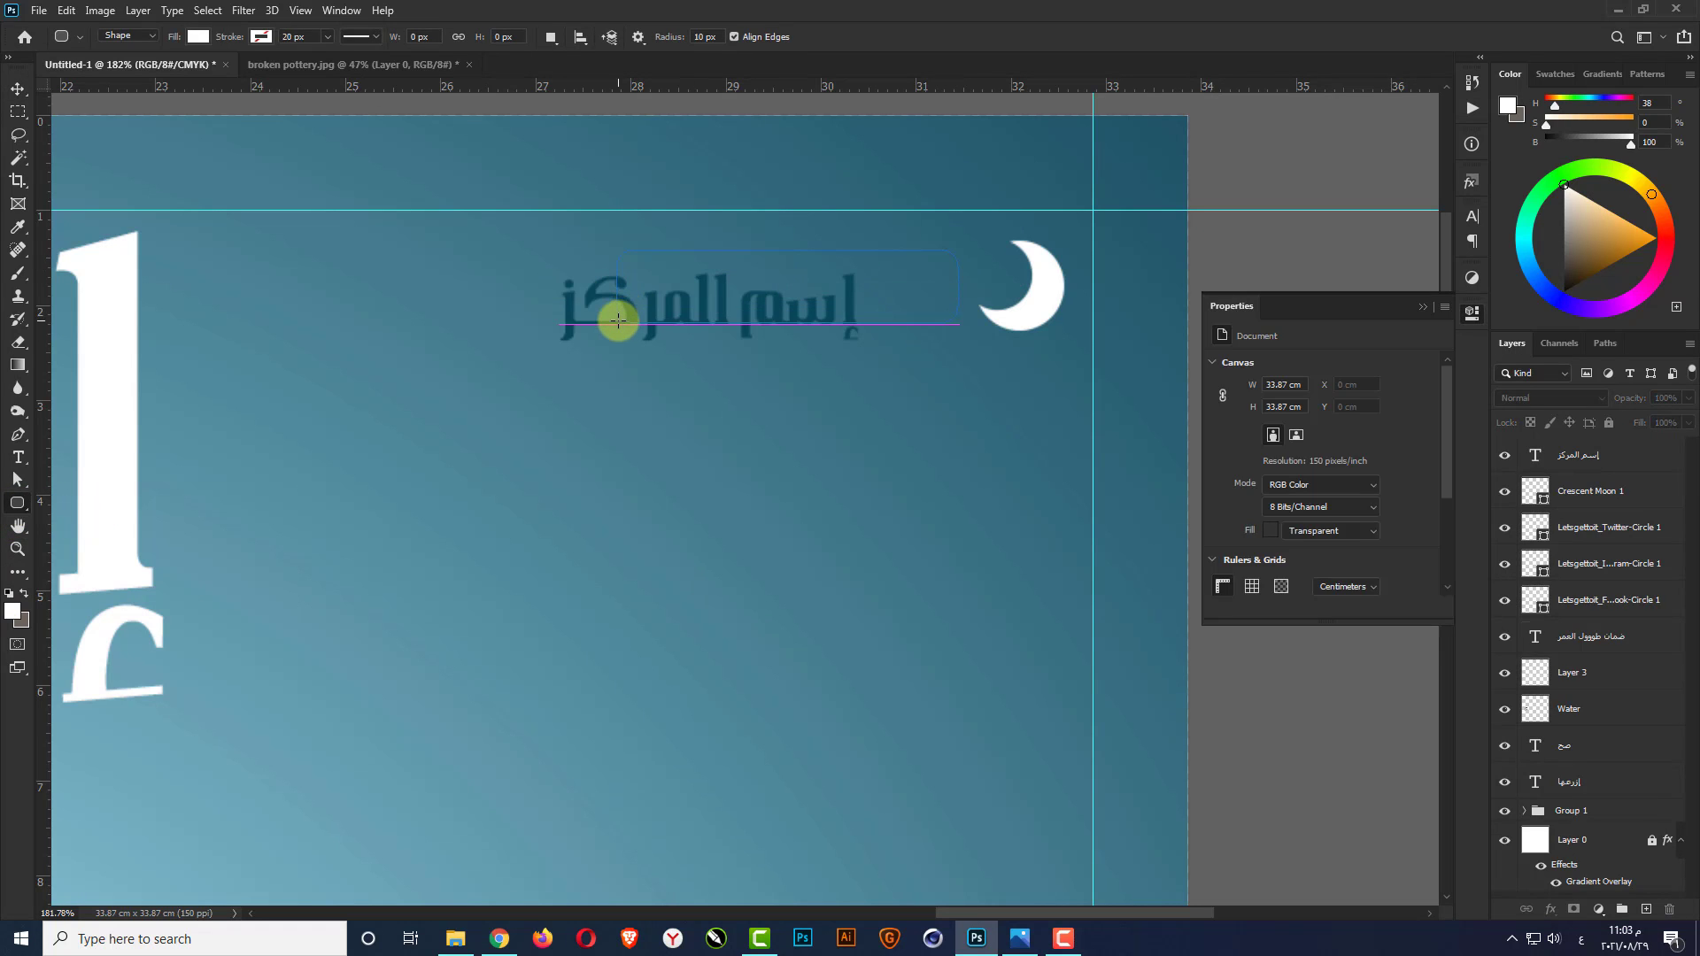
key(v)
Bring the center name above the rounded rectangle in the layer order and center it on the box
click(673, 324)
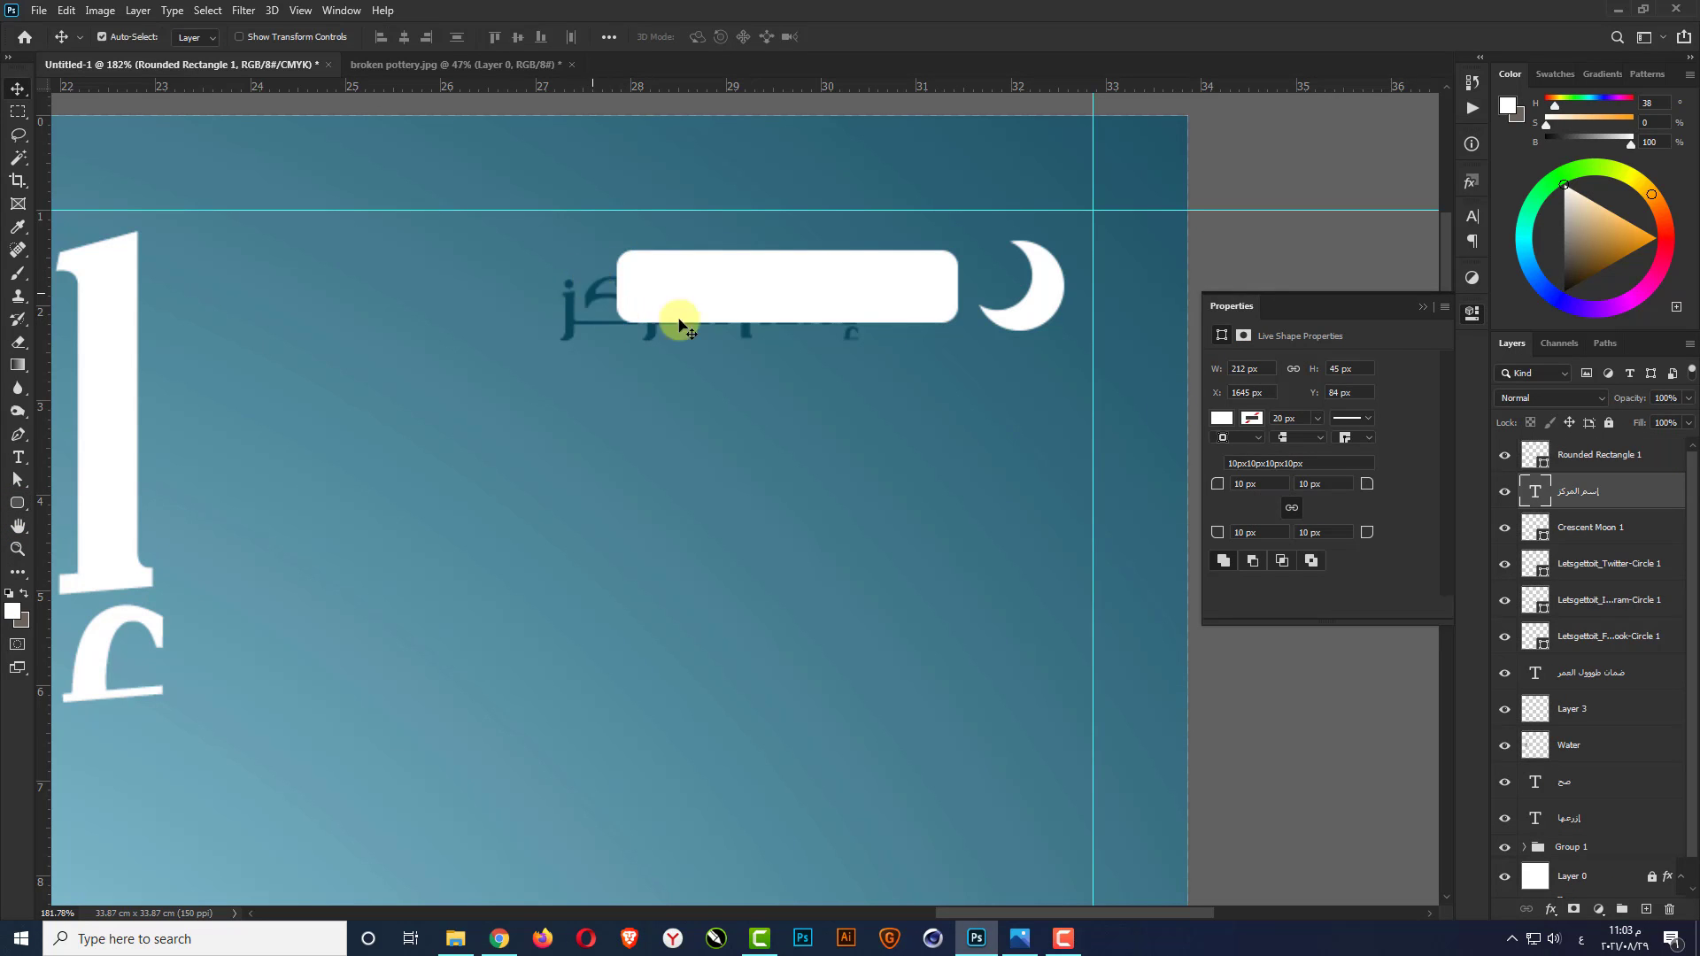
drag(1587, 486, 1572, 452)
scroll(919, 287, up, 2)
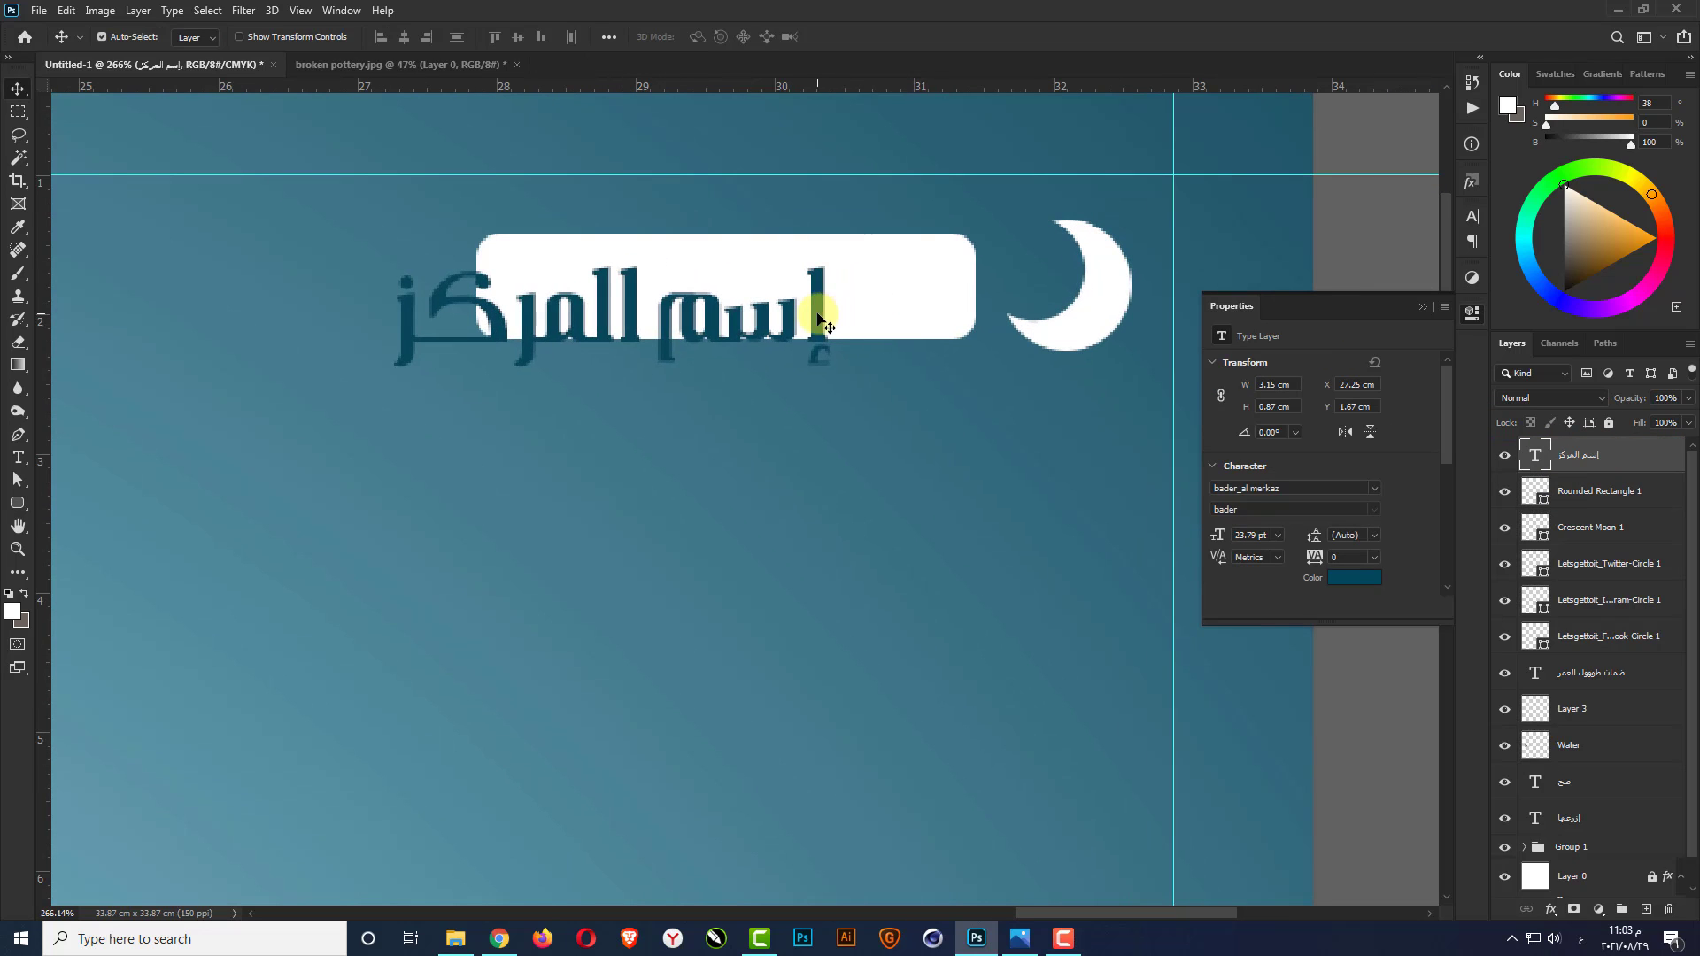
drag(815, 305, 931, 295)
shift+click(964, 286)
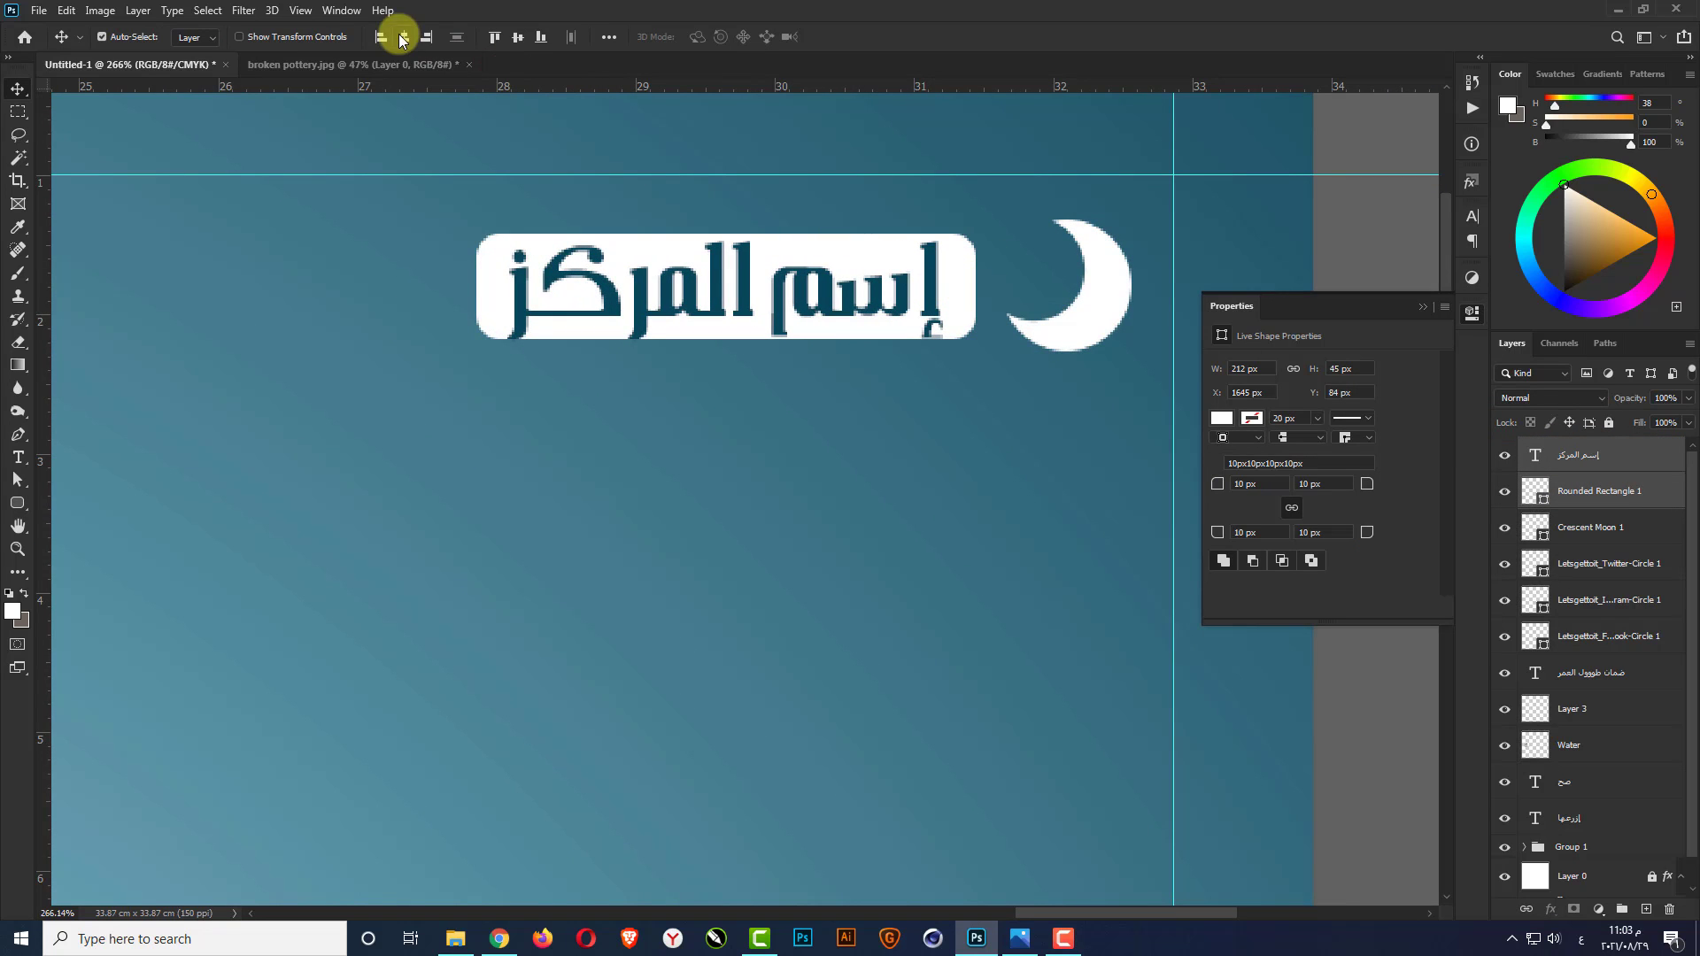
click(518, 39)
click(931, 274)
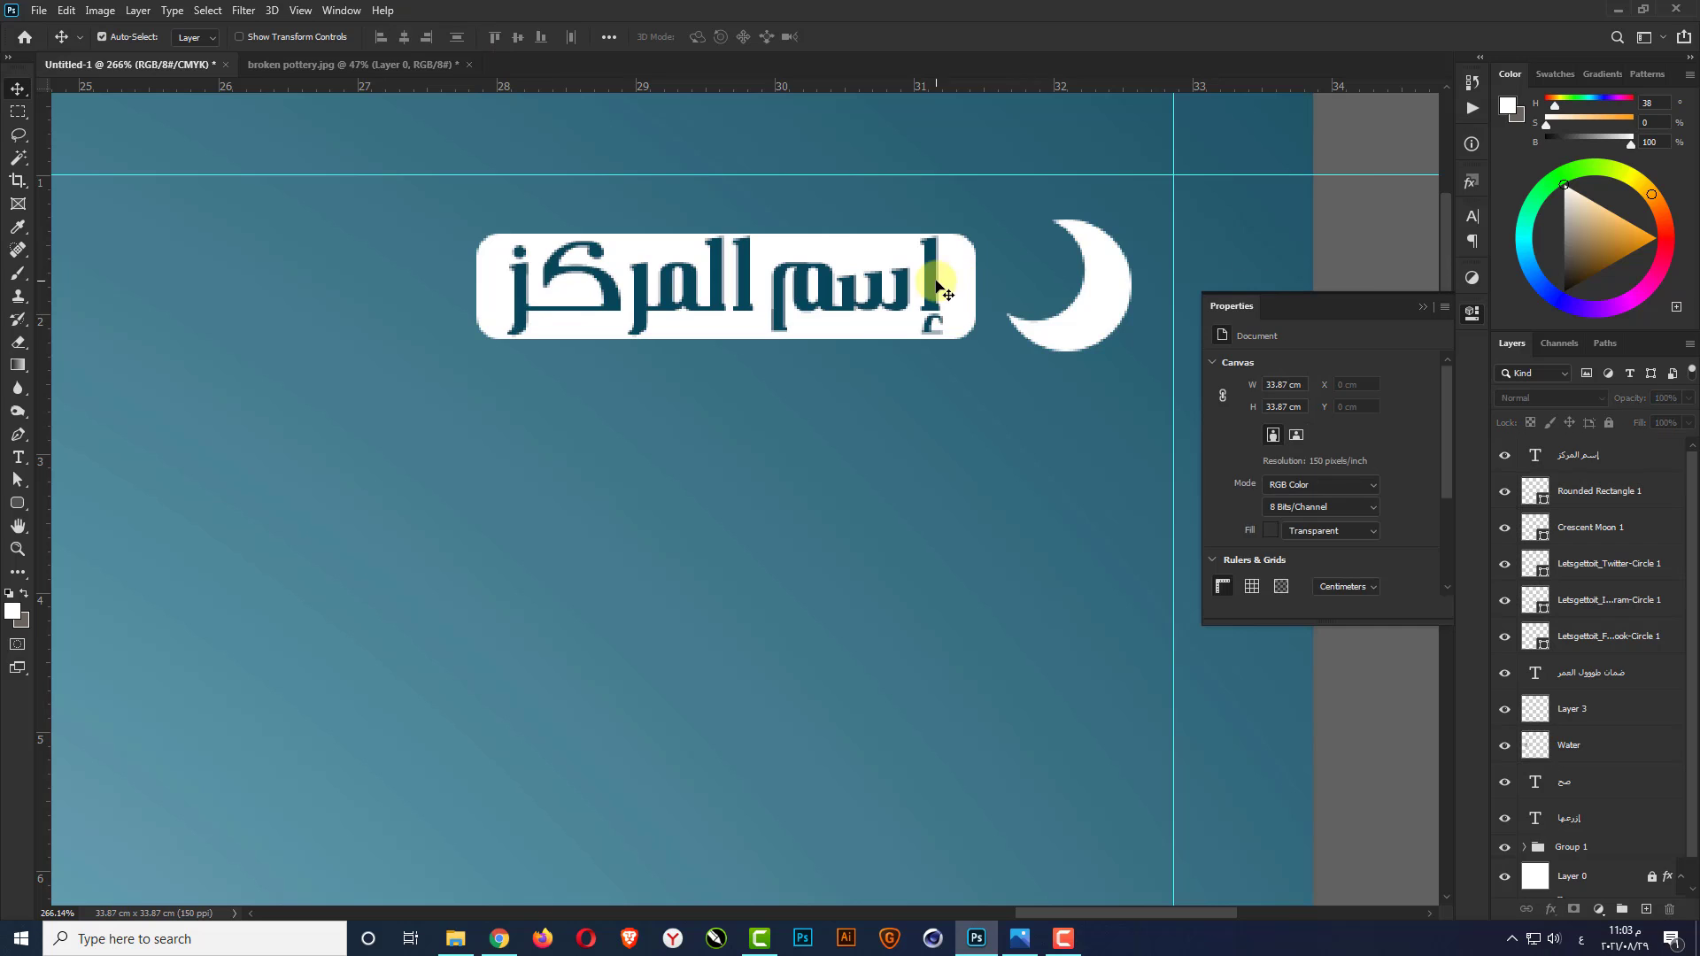
Set the center name's text size to 20 and center it vertically on the rounded rectangle again
text(t)
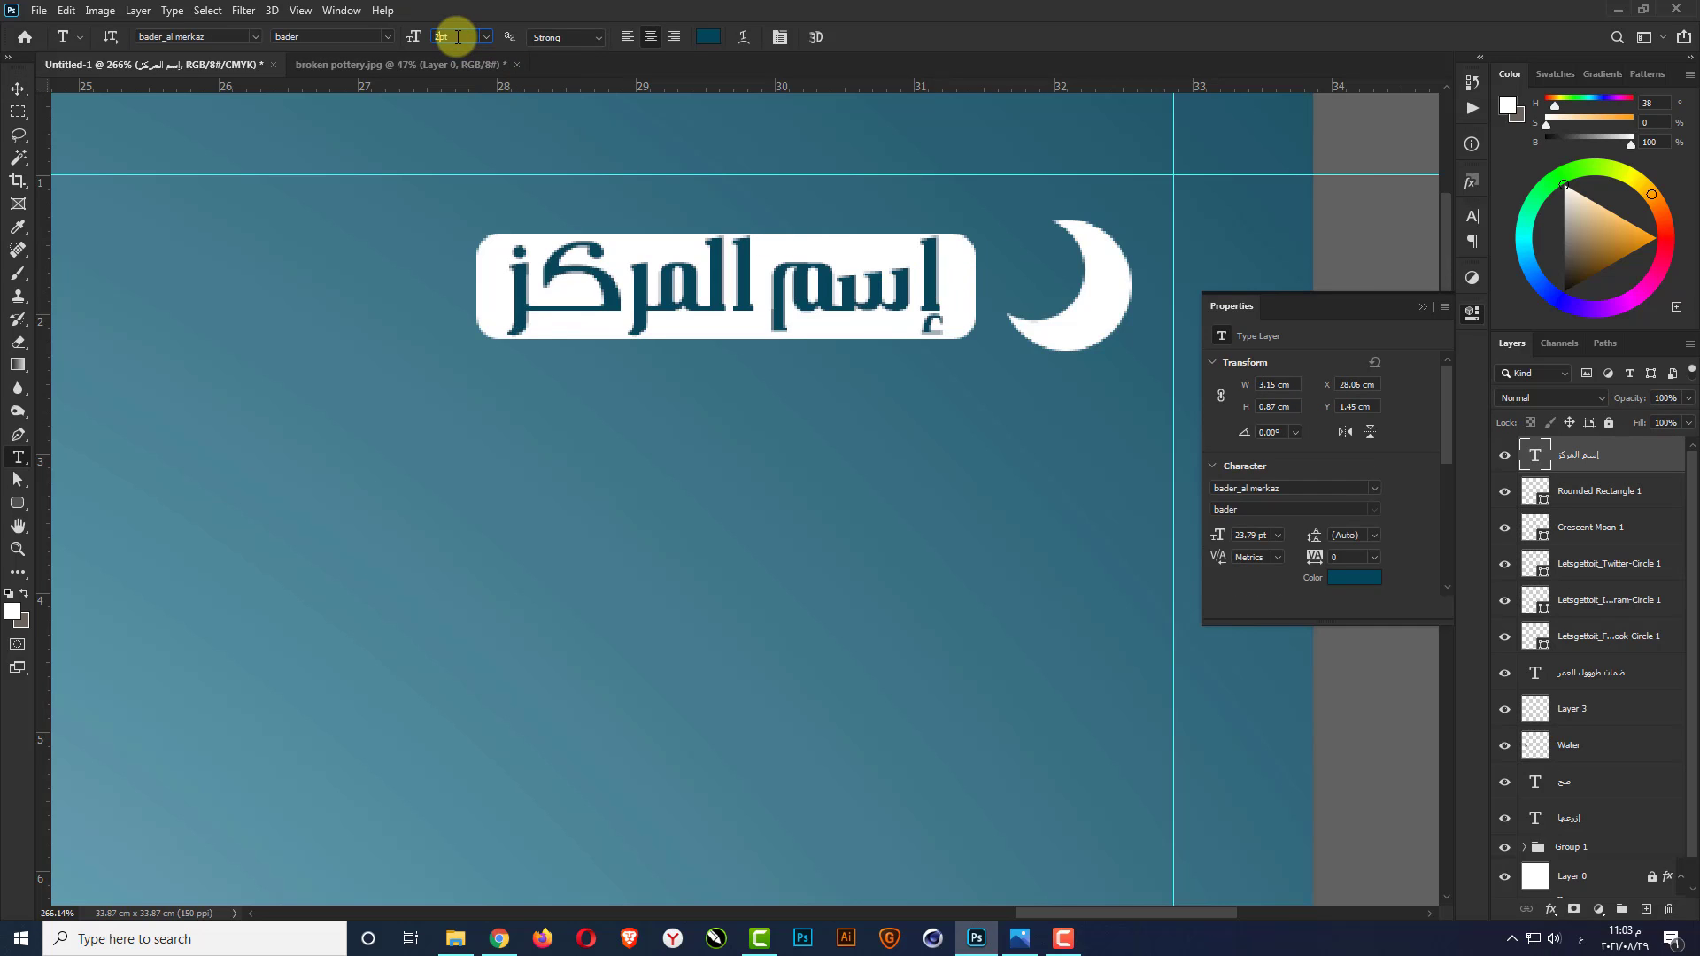
text(20)
key(Return)
key(v)
shift+click(929, 284)
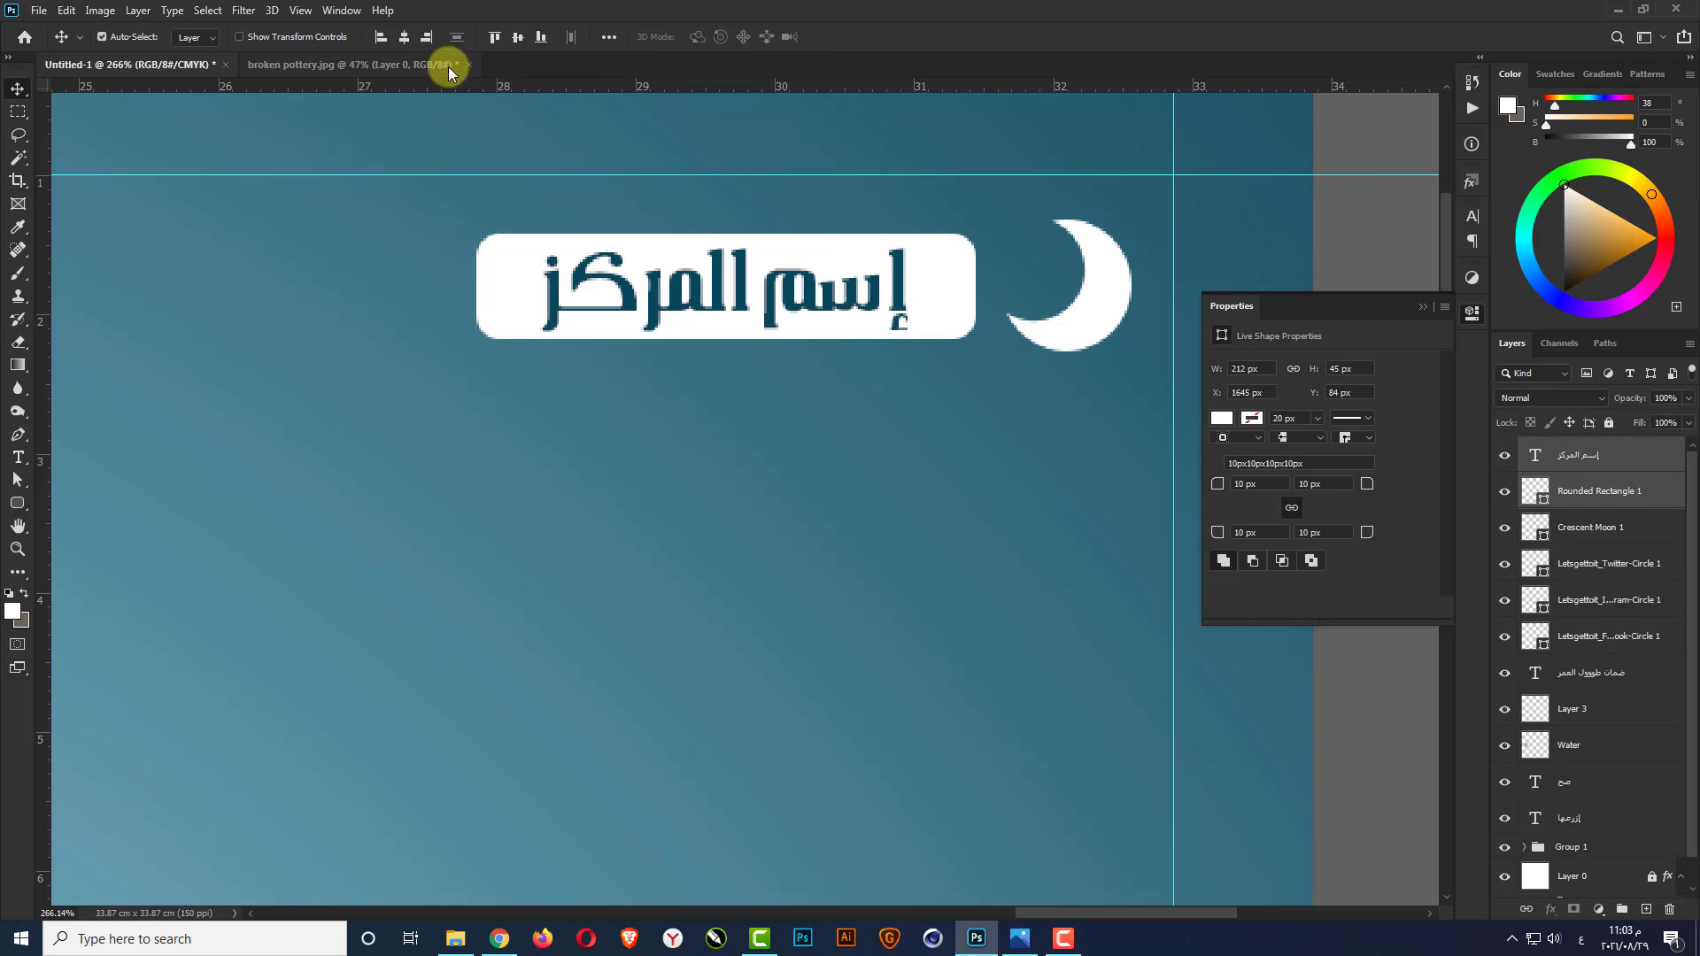
click(521, 39)
click(1353, 225)
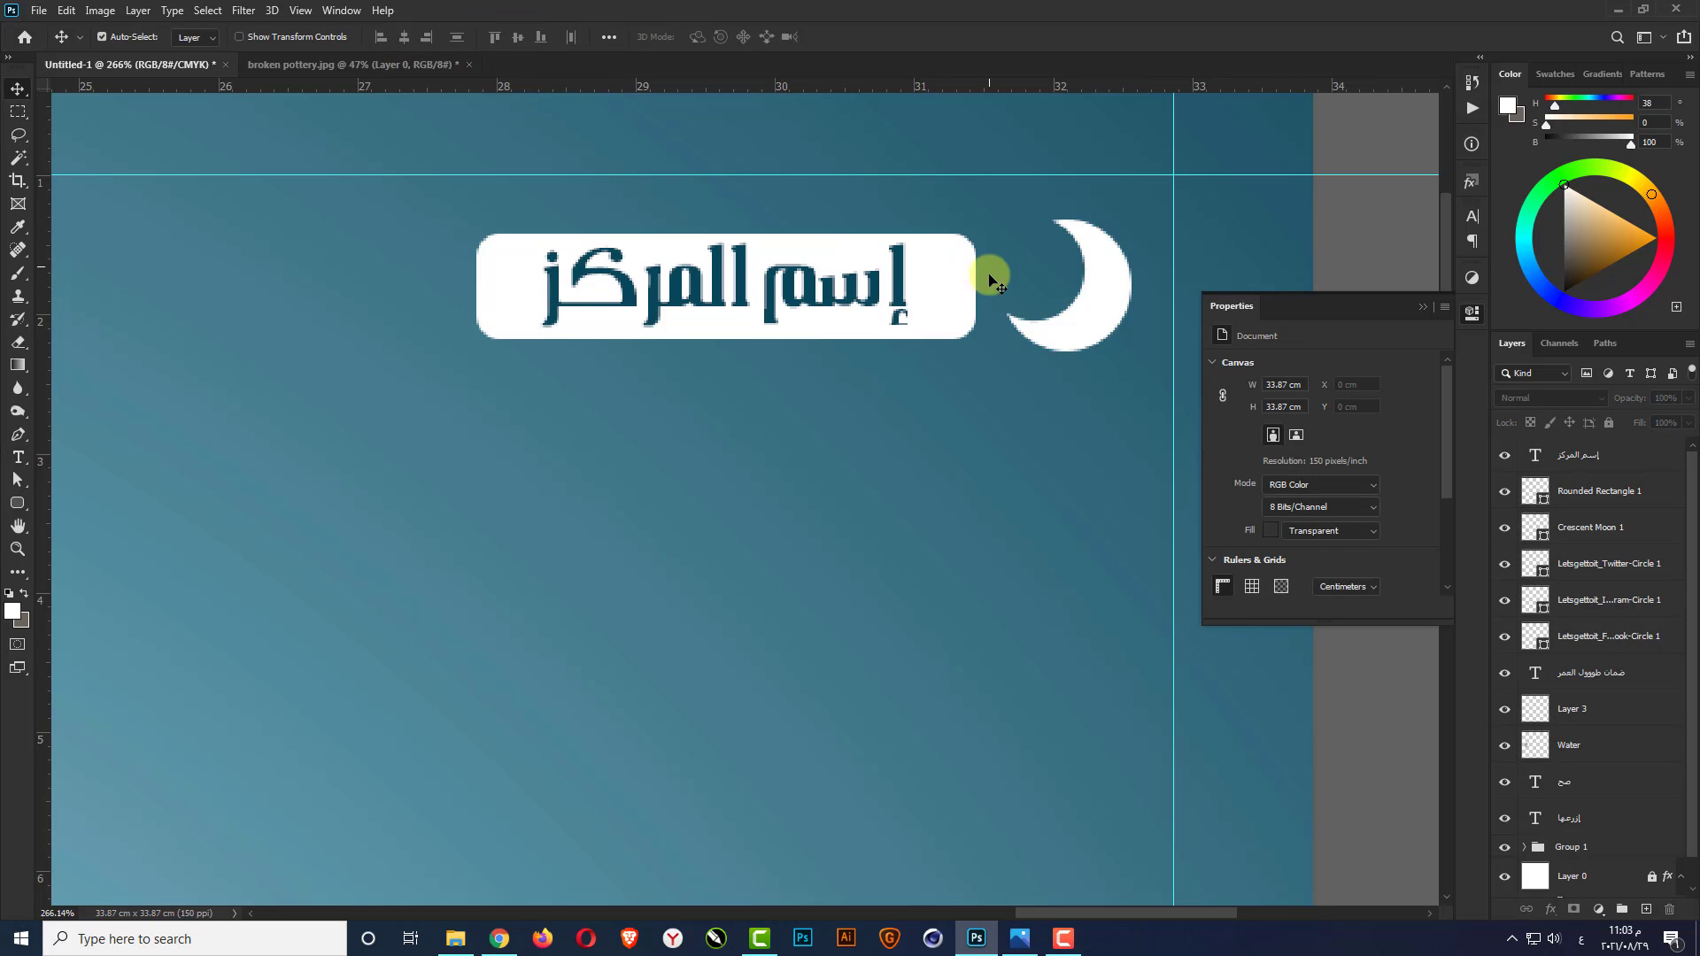
Narrow the rounded rectangle on both sides so it fits closer around the center name
click(961, 287)
key(ctrl+t)
scroll(922, 268, up, 2)
mouse_move(989, 294)
mouse_down()
mouse_move(955, 293)
mouse_move(976, 297)
mouse_up()
key(Return)
shift+click(899, 295)
click(1123, 315)
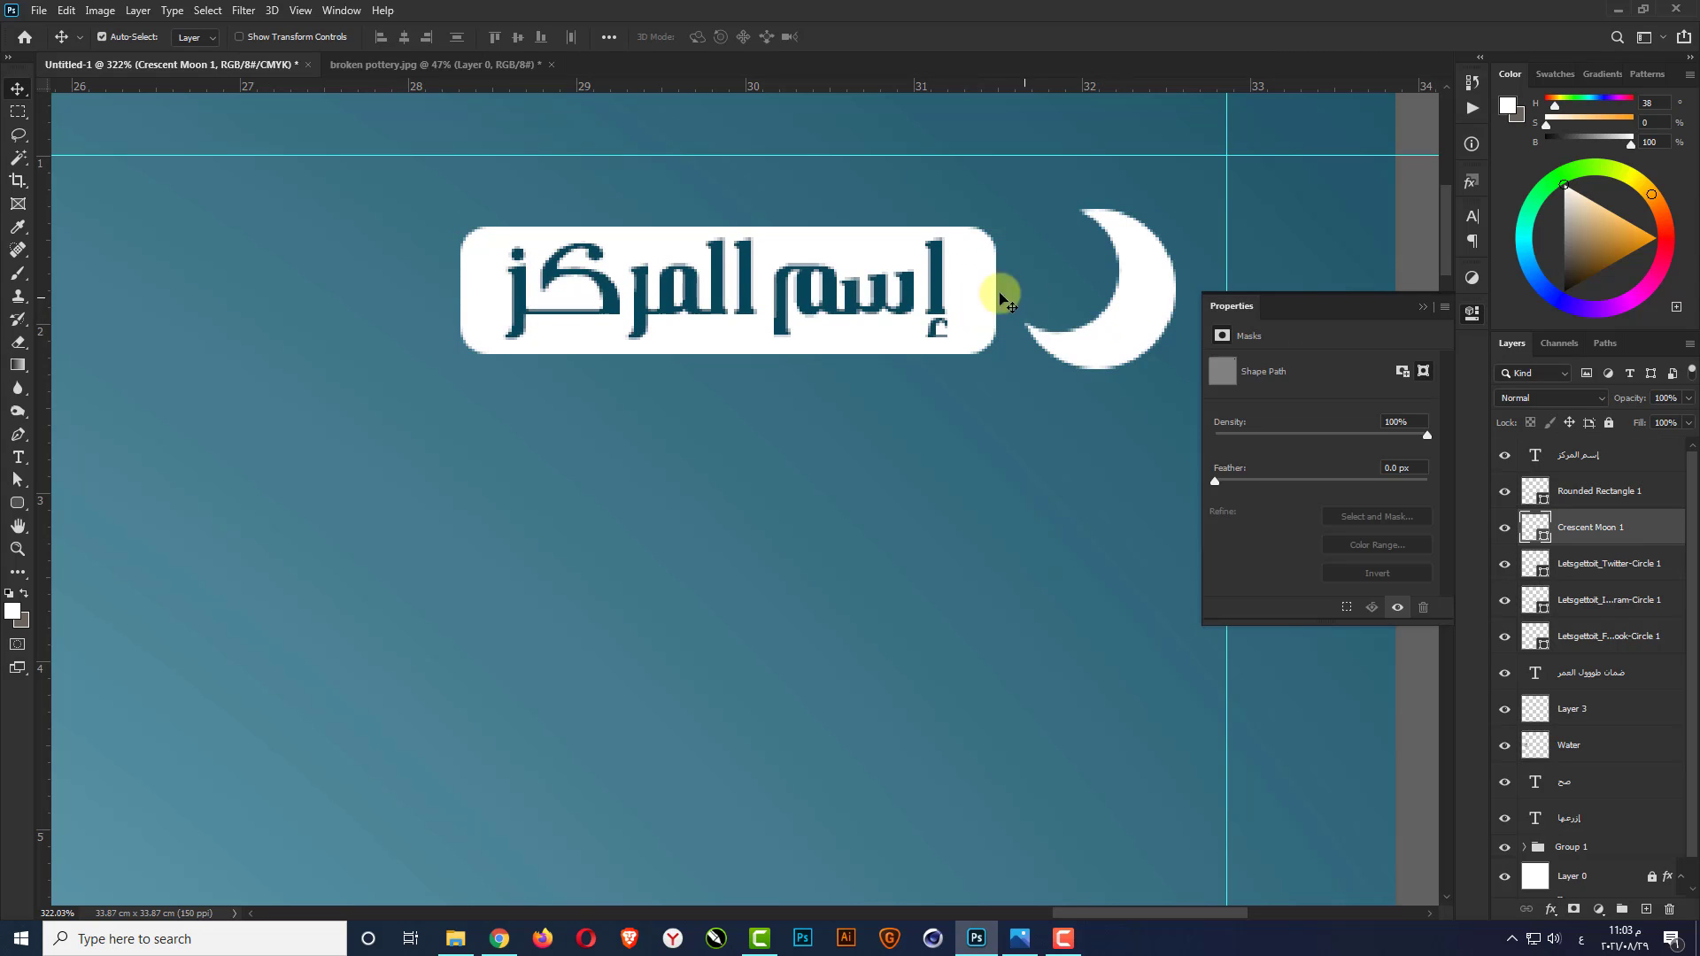
shift+click(924, 277)
click(1422, 306)
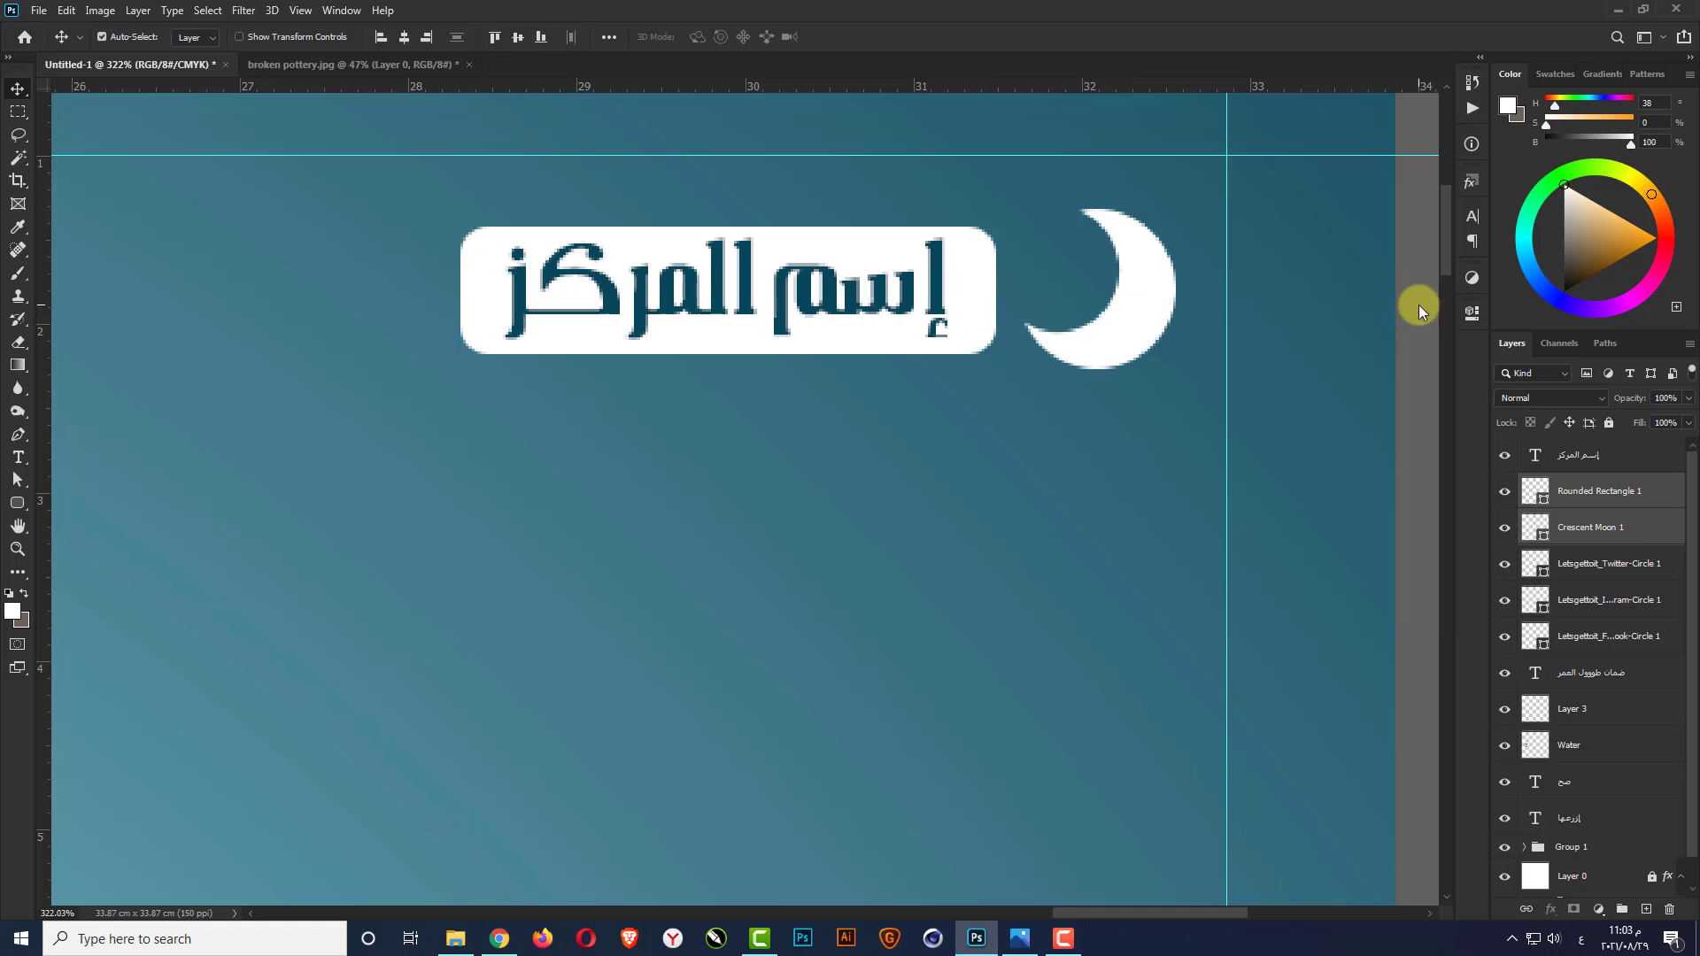
Move the crescent, rounded box and center name together to the upper-right guide corner and enlarge them slightly as one logo
click(1108, 359)
shift+click(983, 315)
shift+click(941, 297)
key(ctrl+t)
drag(980, 289, 1005, 255)
scroll(987, 201, down, 5)
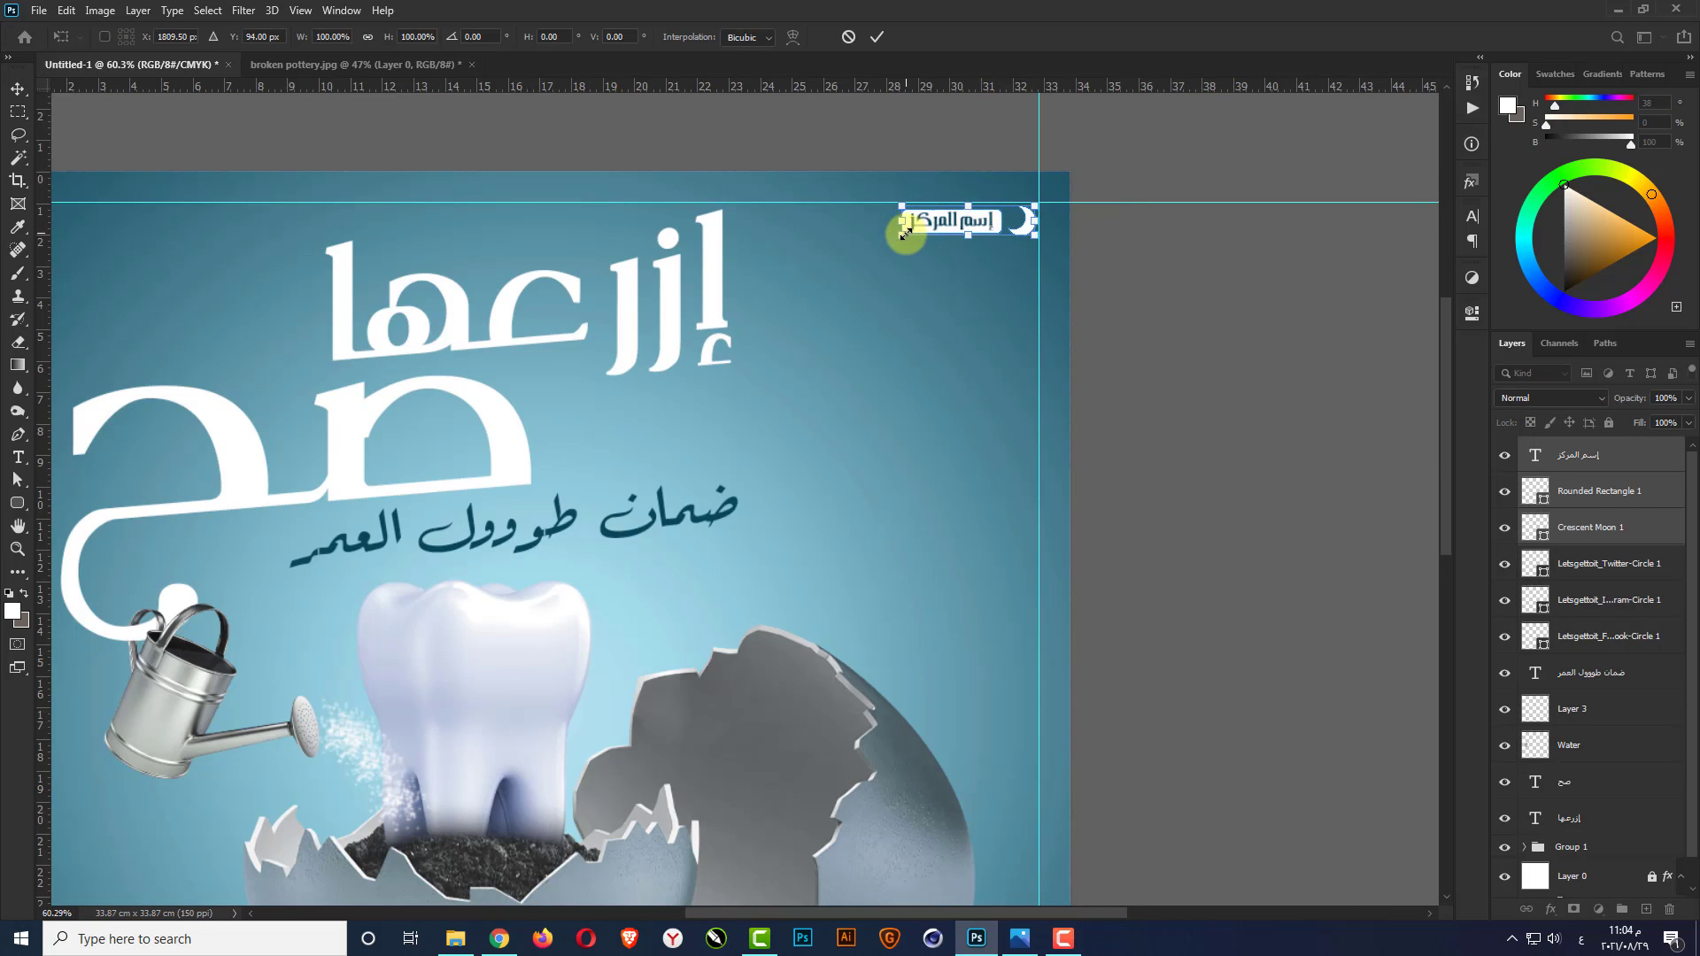
drag(905, 233, 880, 236)
key(Return)
key(ctrl+0)
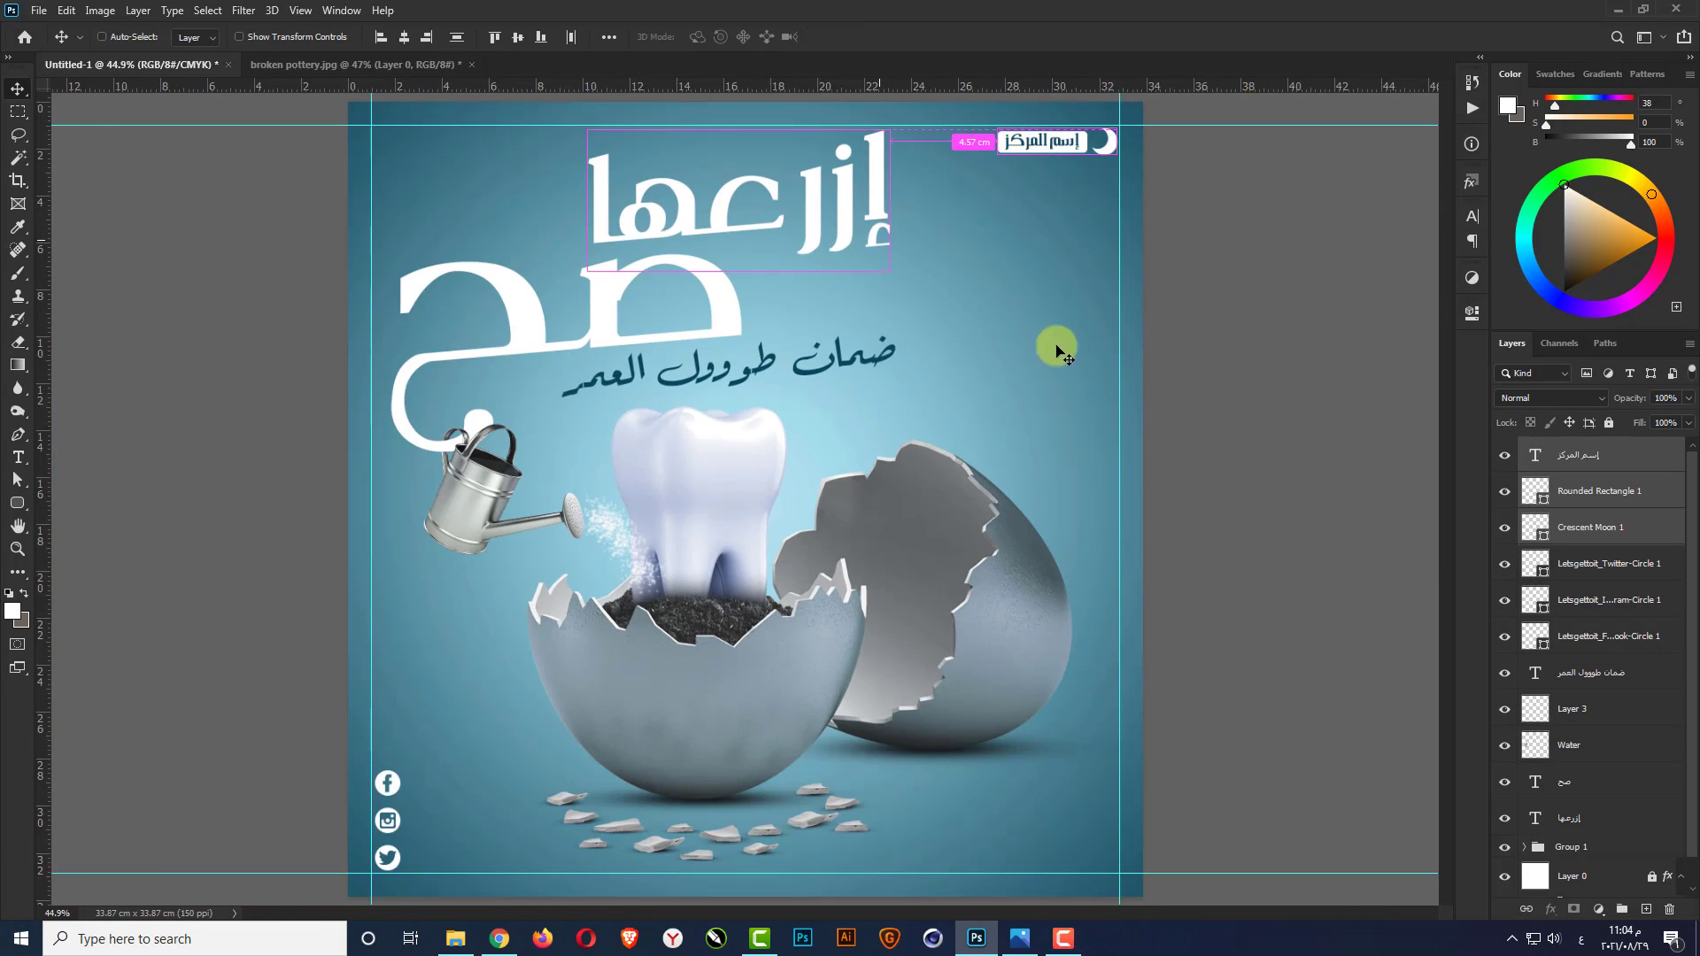
click(1212, 336)
Draw a second white rounded rectangle about 437 × 67 px with 10 px corners near the canvas's lower-right guide corner
scroll(1149, 500, down, 2)
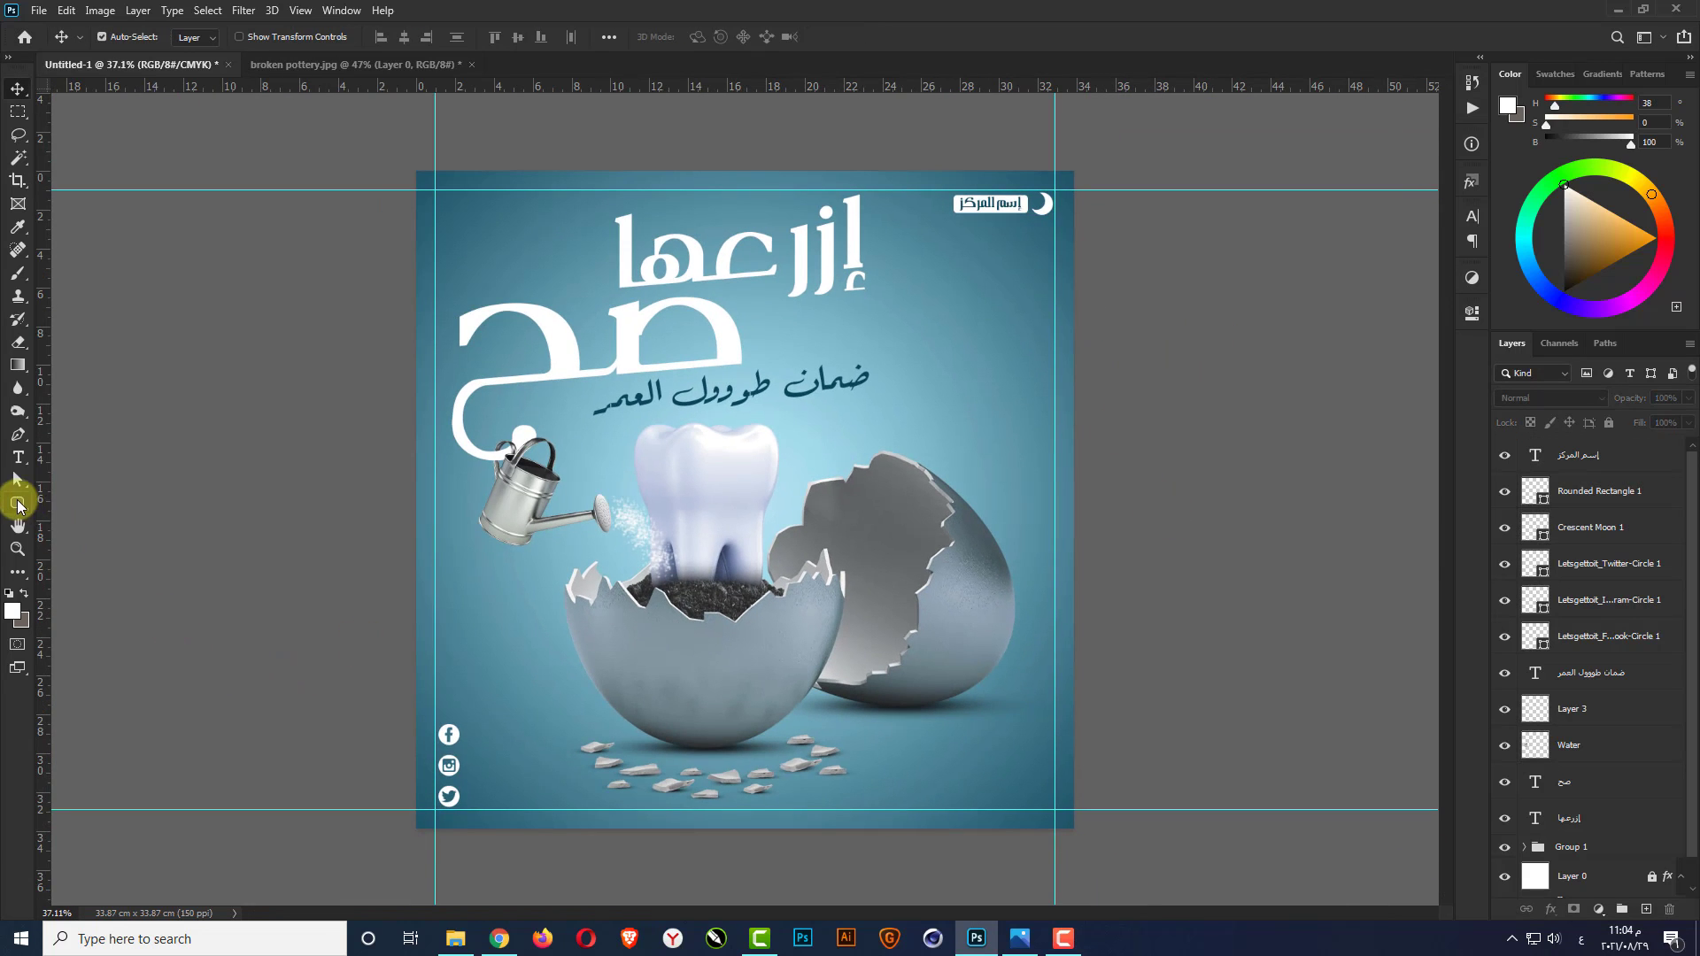
click(17, 503)
scroll(995, 843, up, 4)
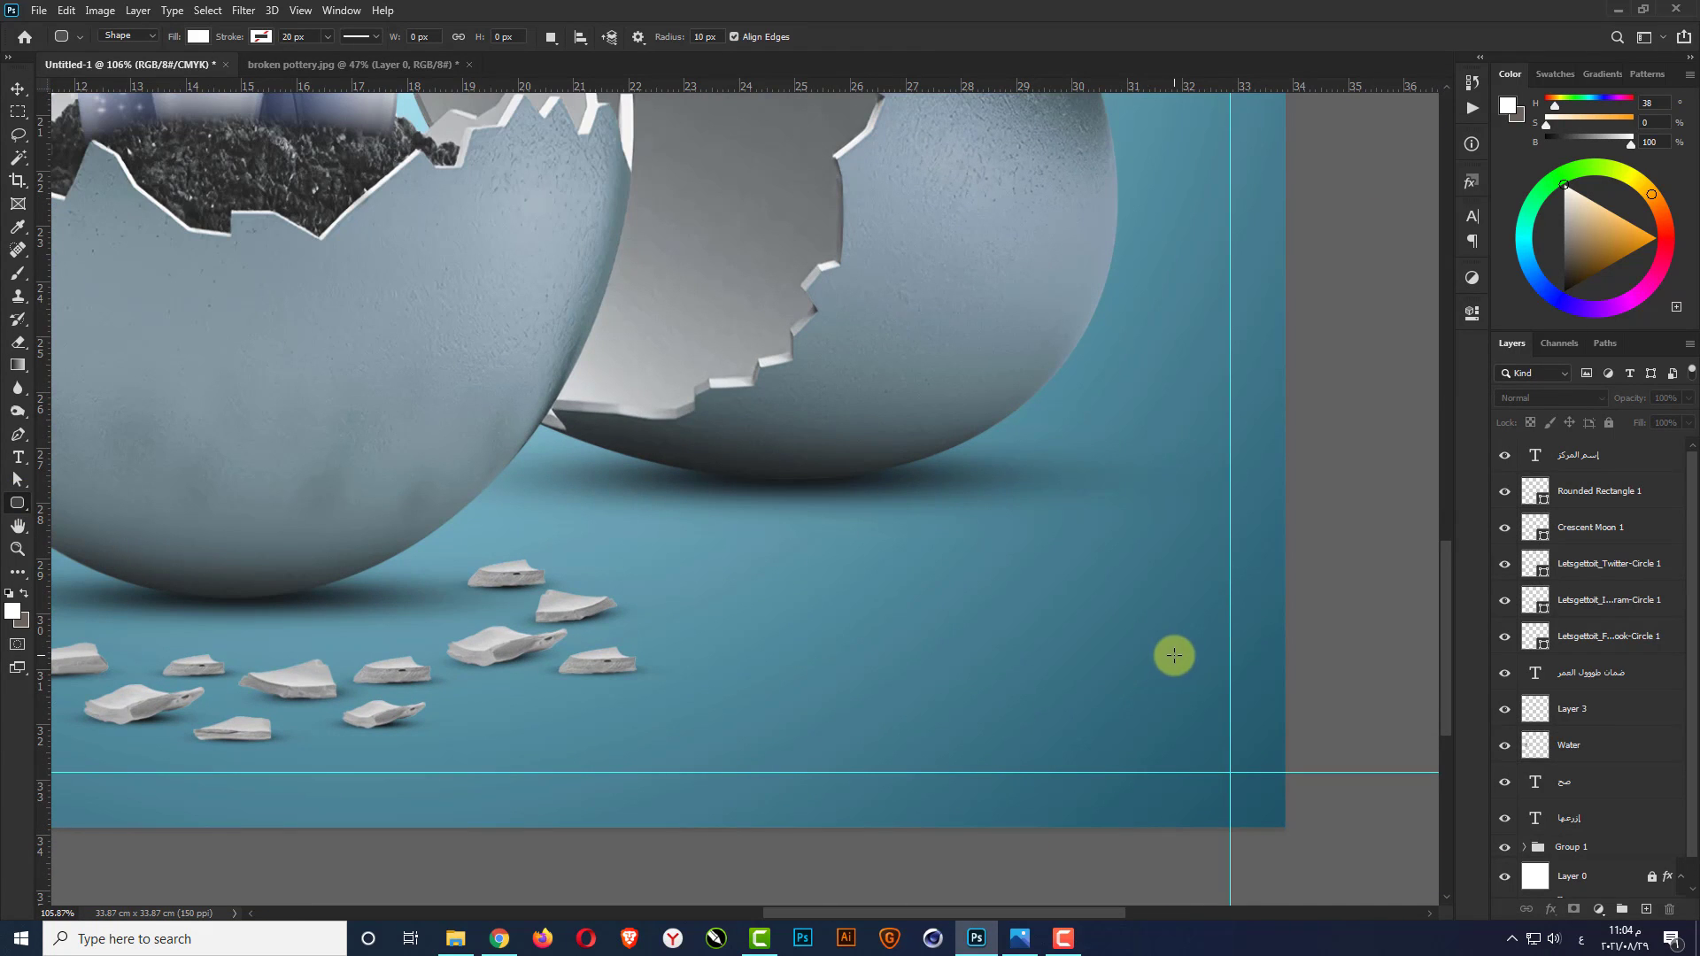
drag(1174, 656, 765, 715)
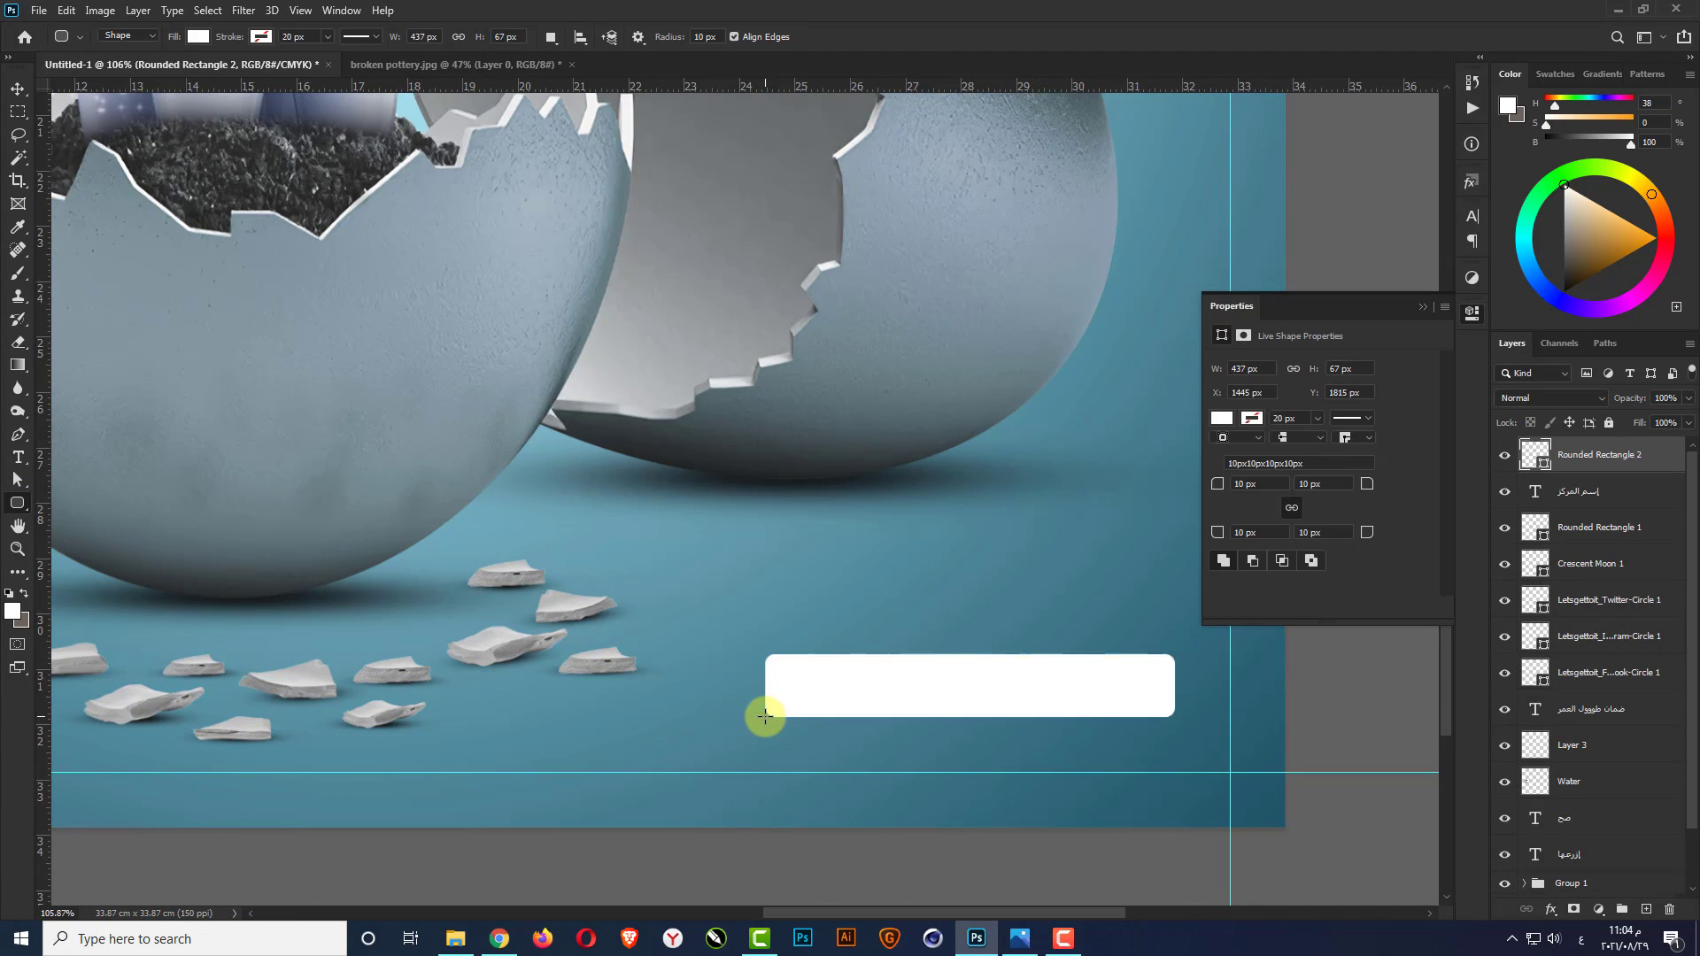
click(1424, 306)
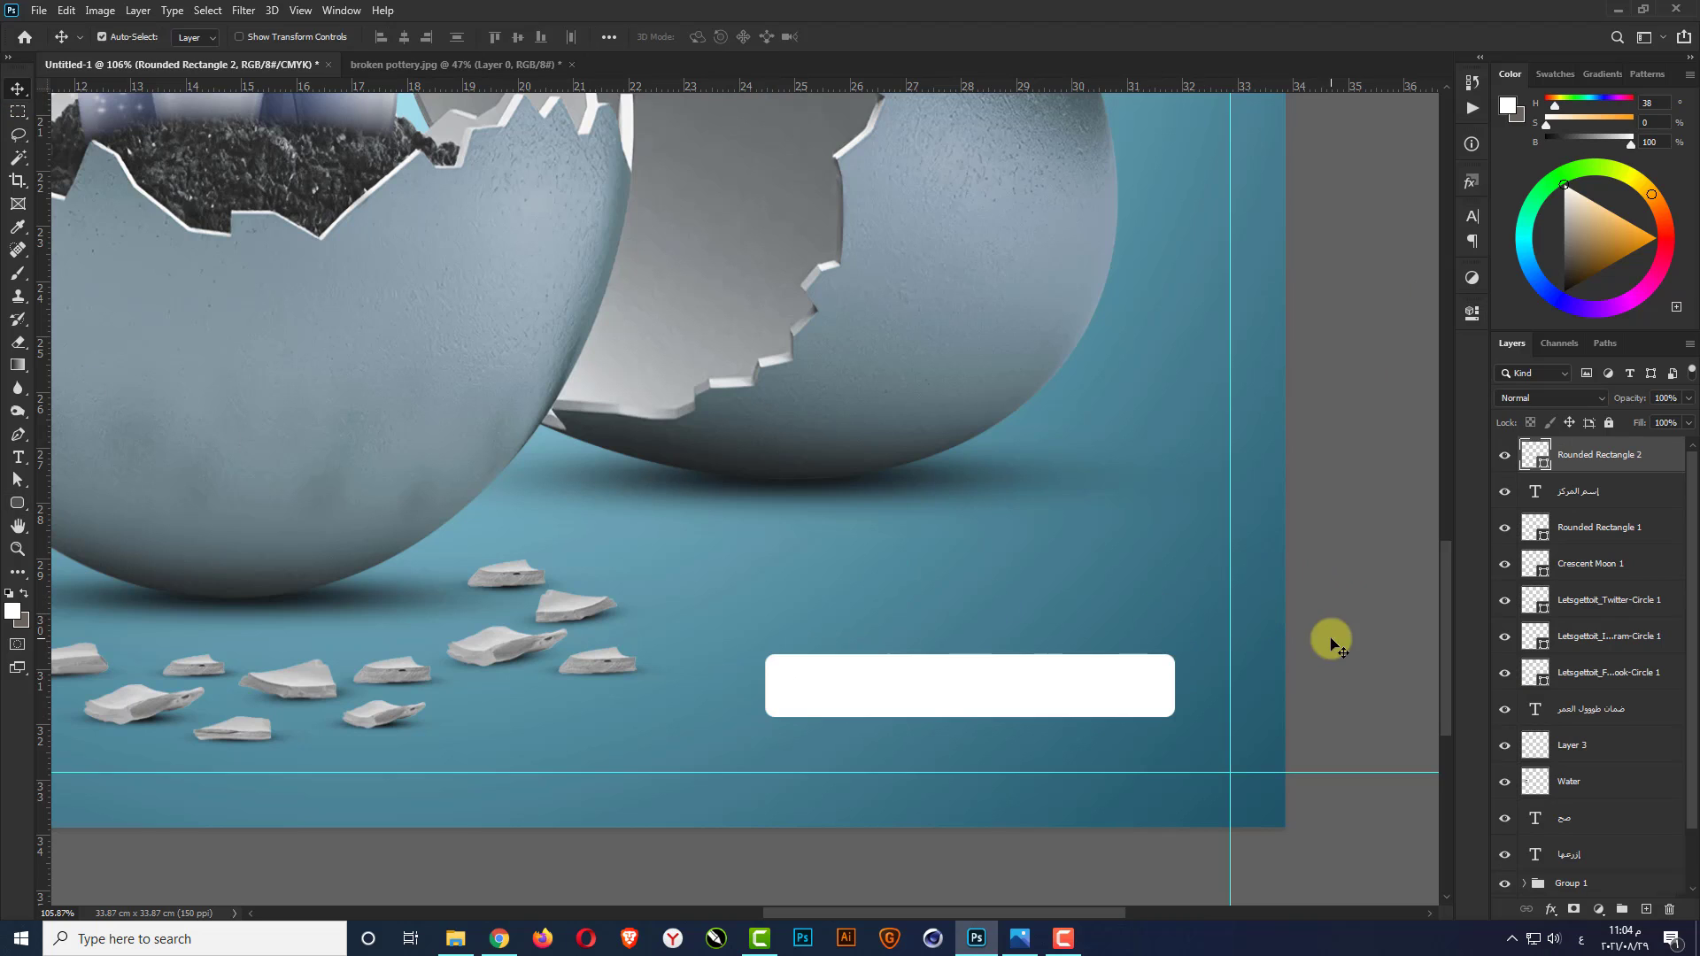
Add the text "للحجز والإستعلام" above the new rounded rectangle
key(t)
click(930, 660)
text(ال)
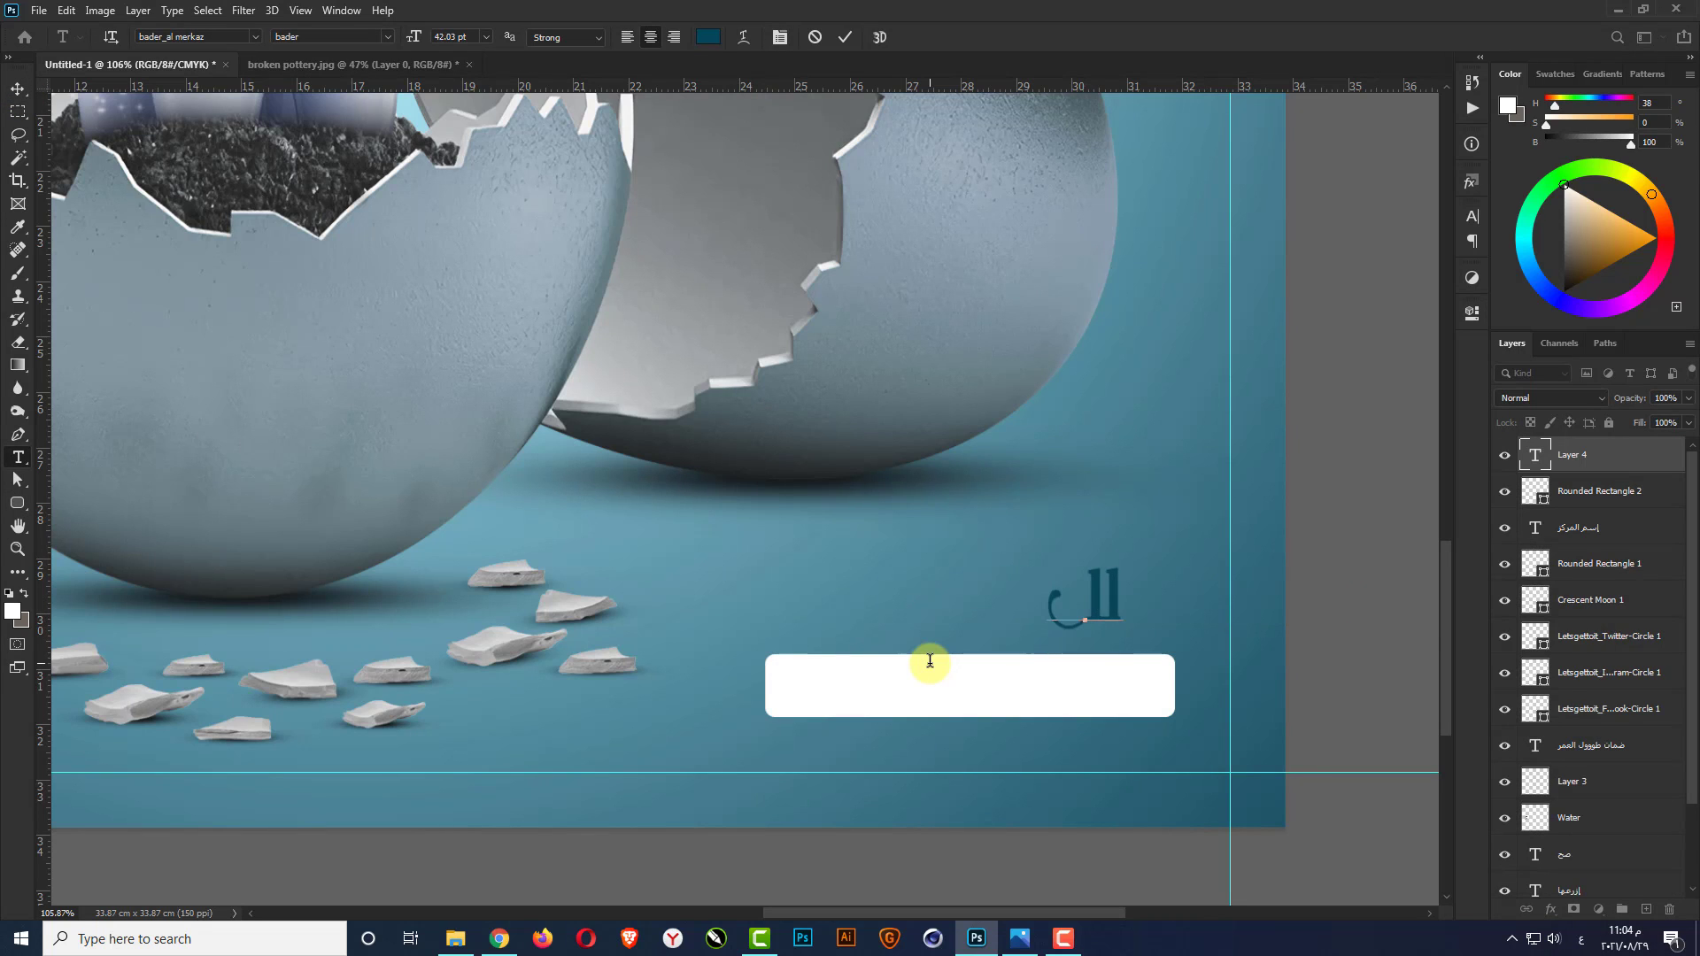
text(حجز وال)
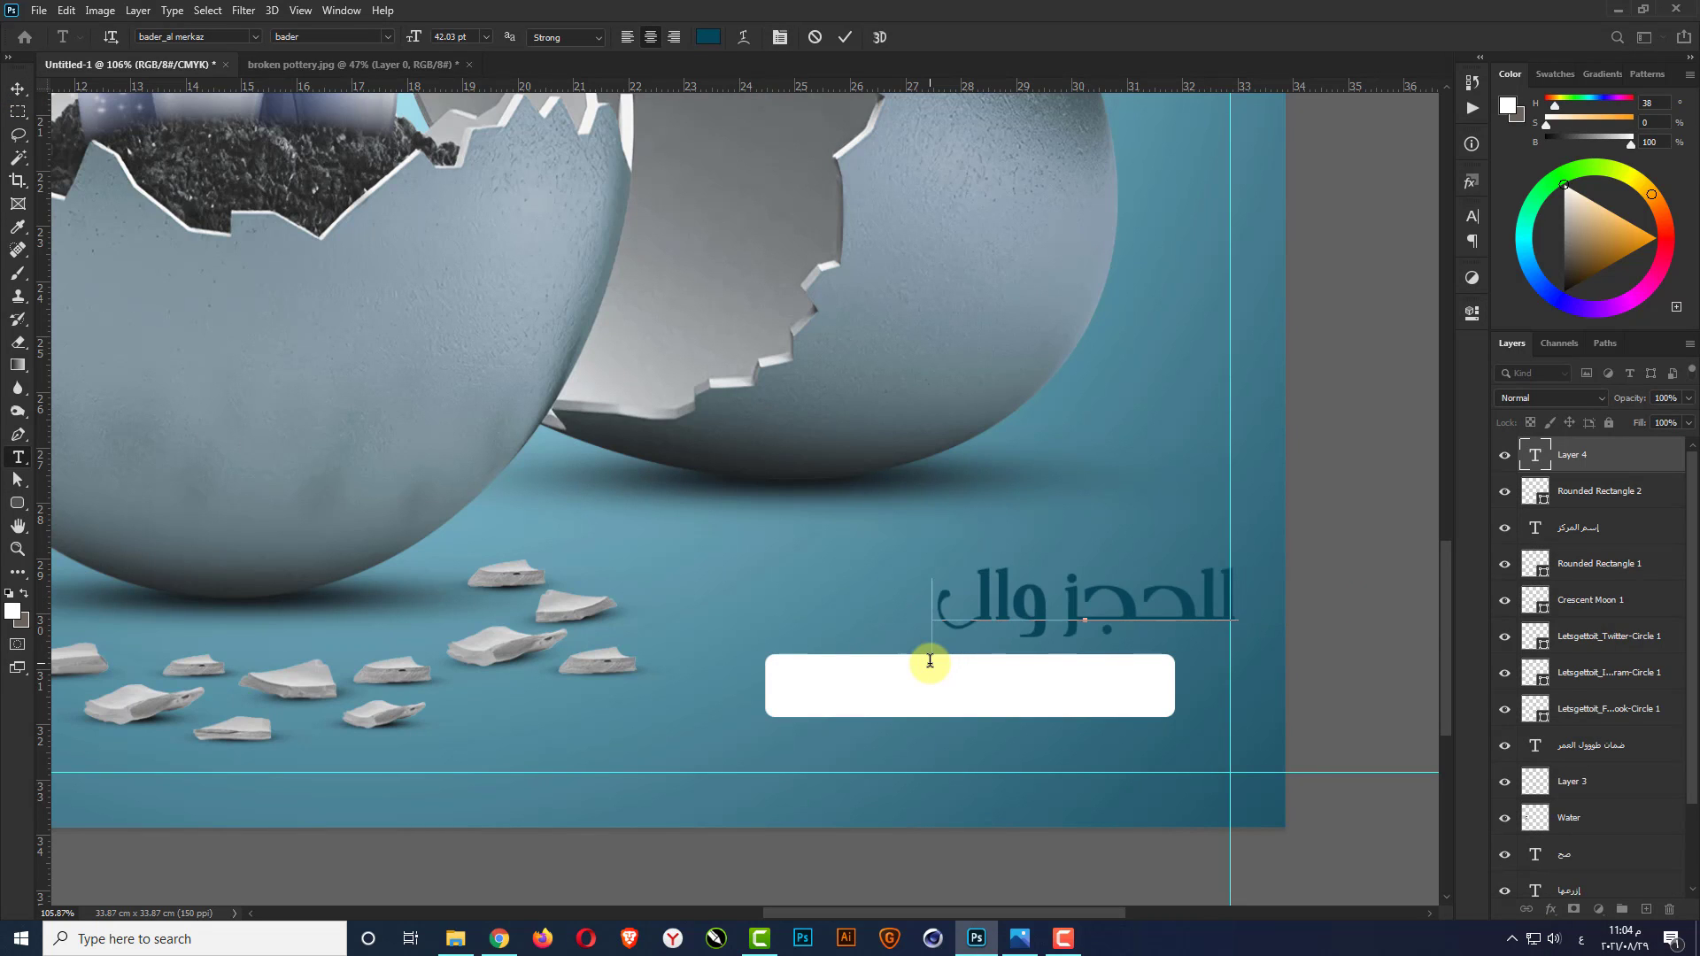
text(إستعلام)
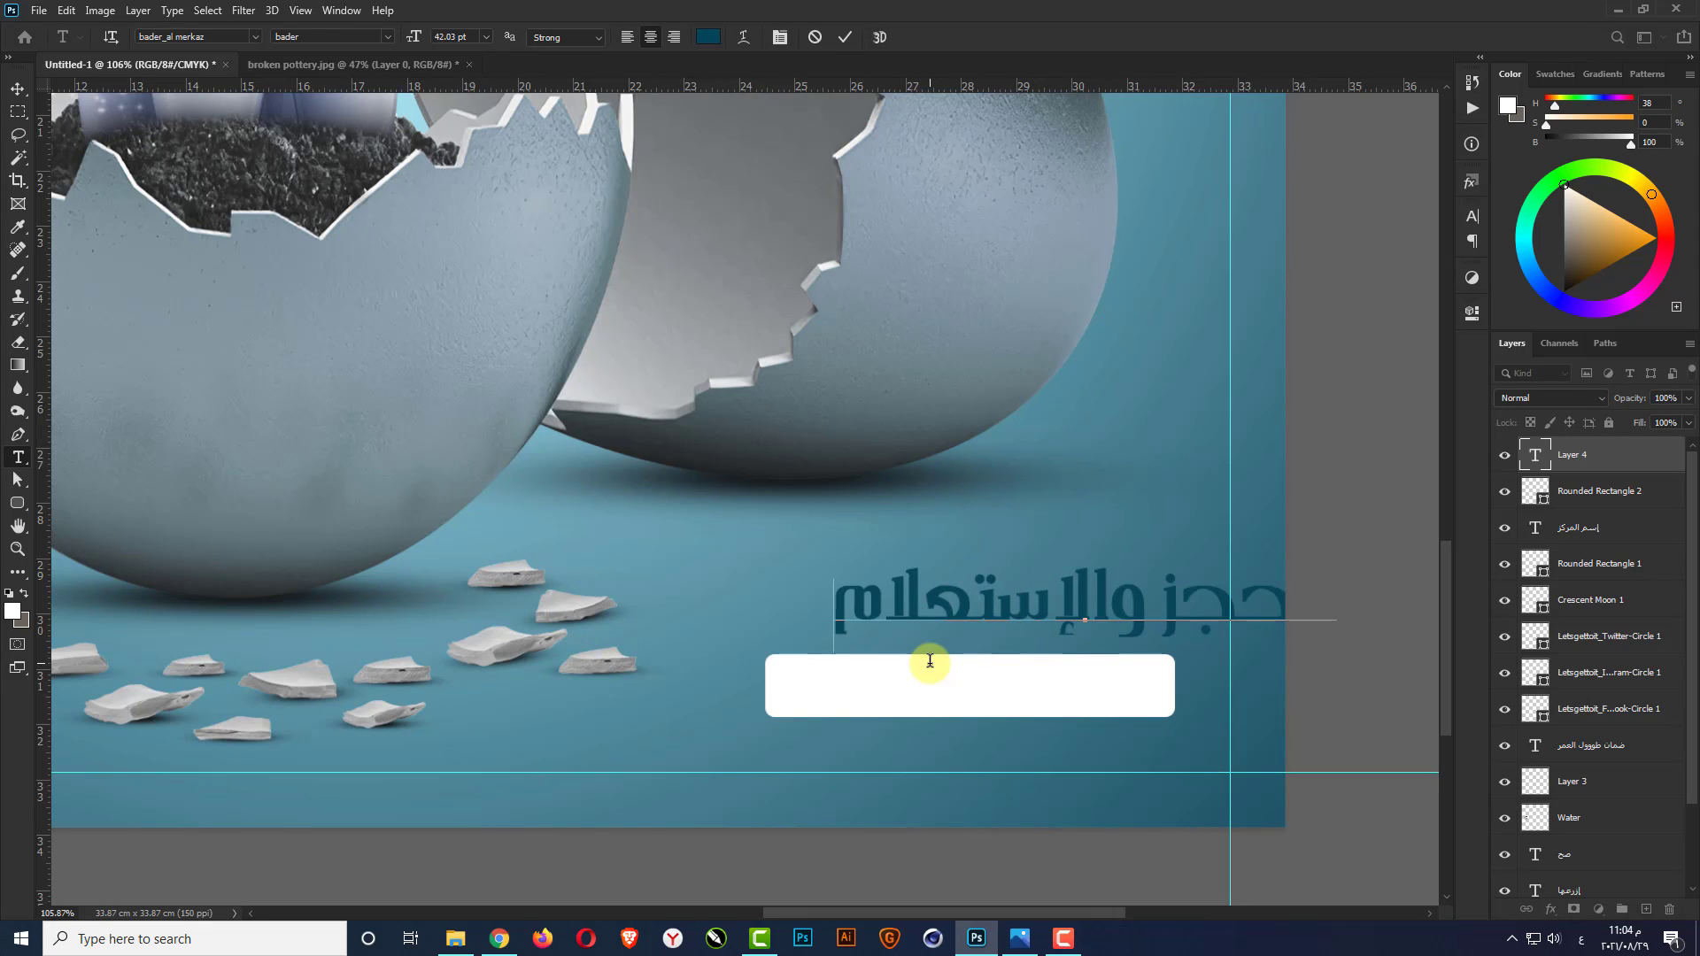
key(ctrl+Return)
Move the booking text onto the lower rounded rectangle, scale it down to fit inside and center it on the box
key(ctrl+t)
drag(914, 608, 867, 682)
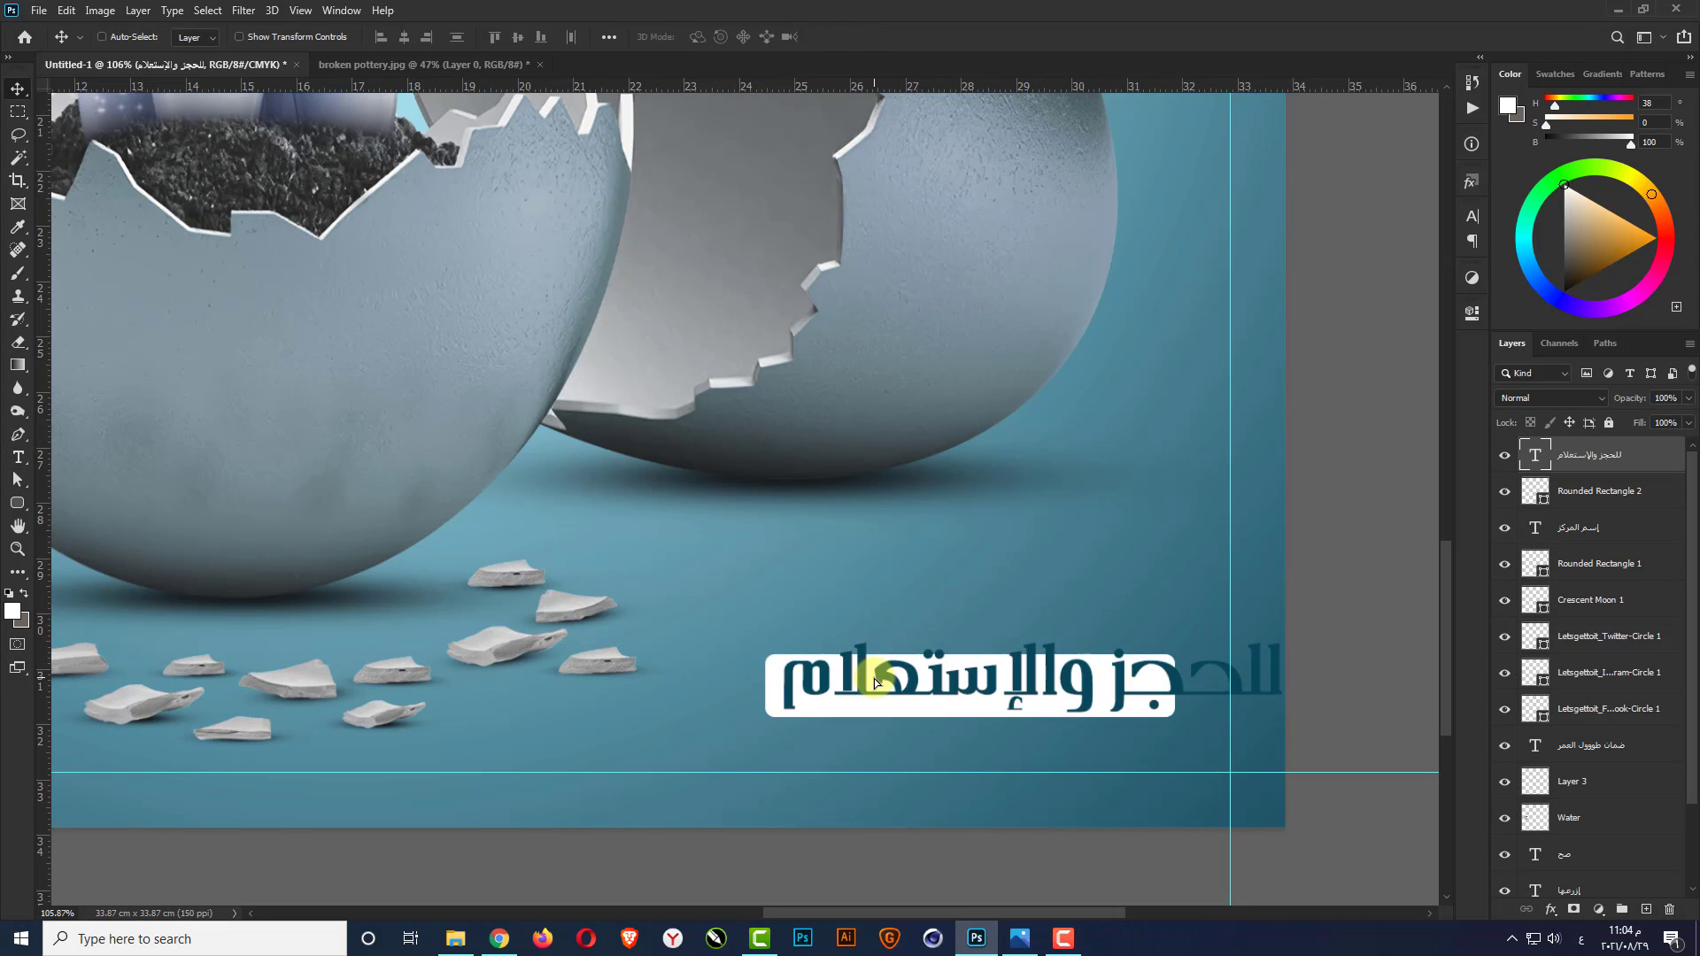
drag(1235, 636, 1098, 680)
key(Return)
scroll(1100, 683, up, 3)
shift+click(1186, 686)
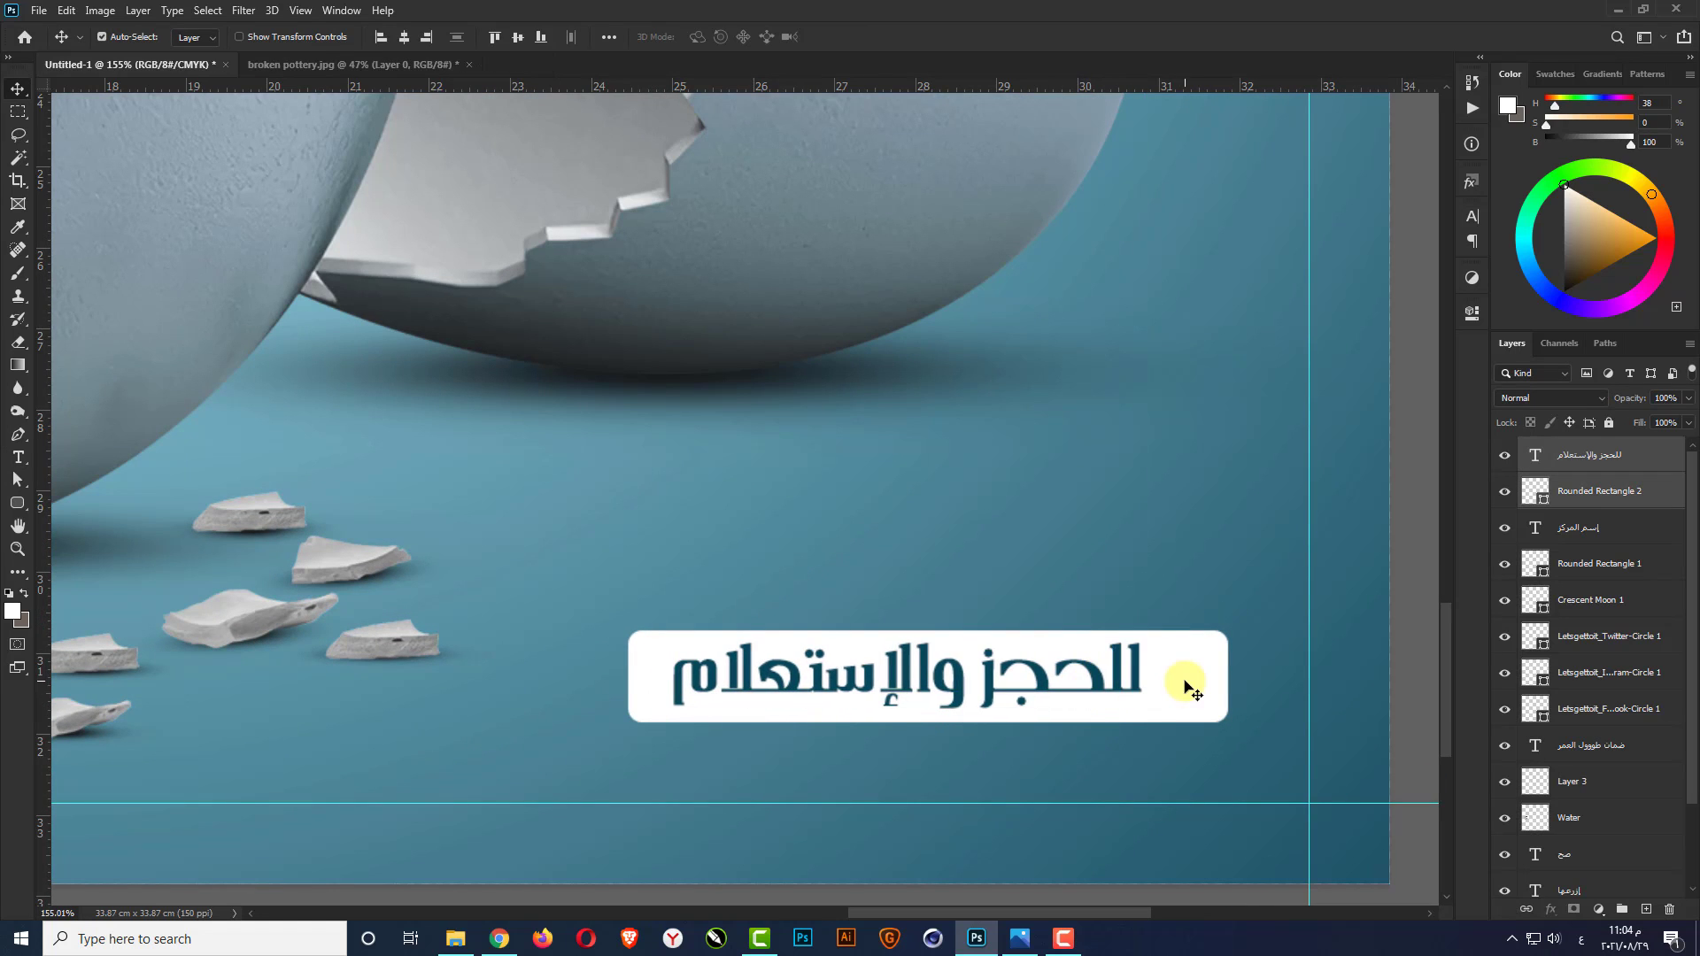
click(407, 34)
scroll(771, 488, down, 3)
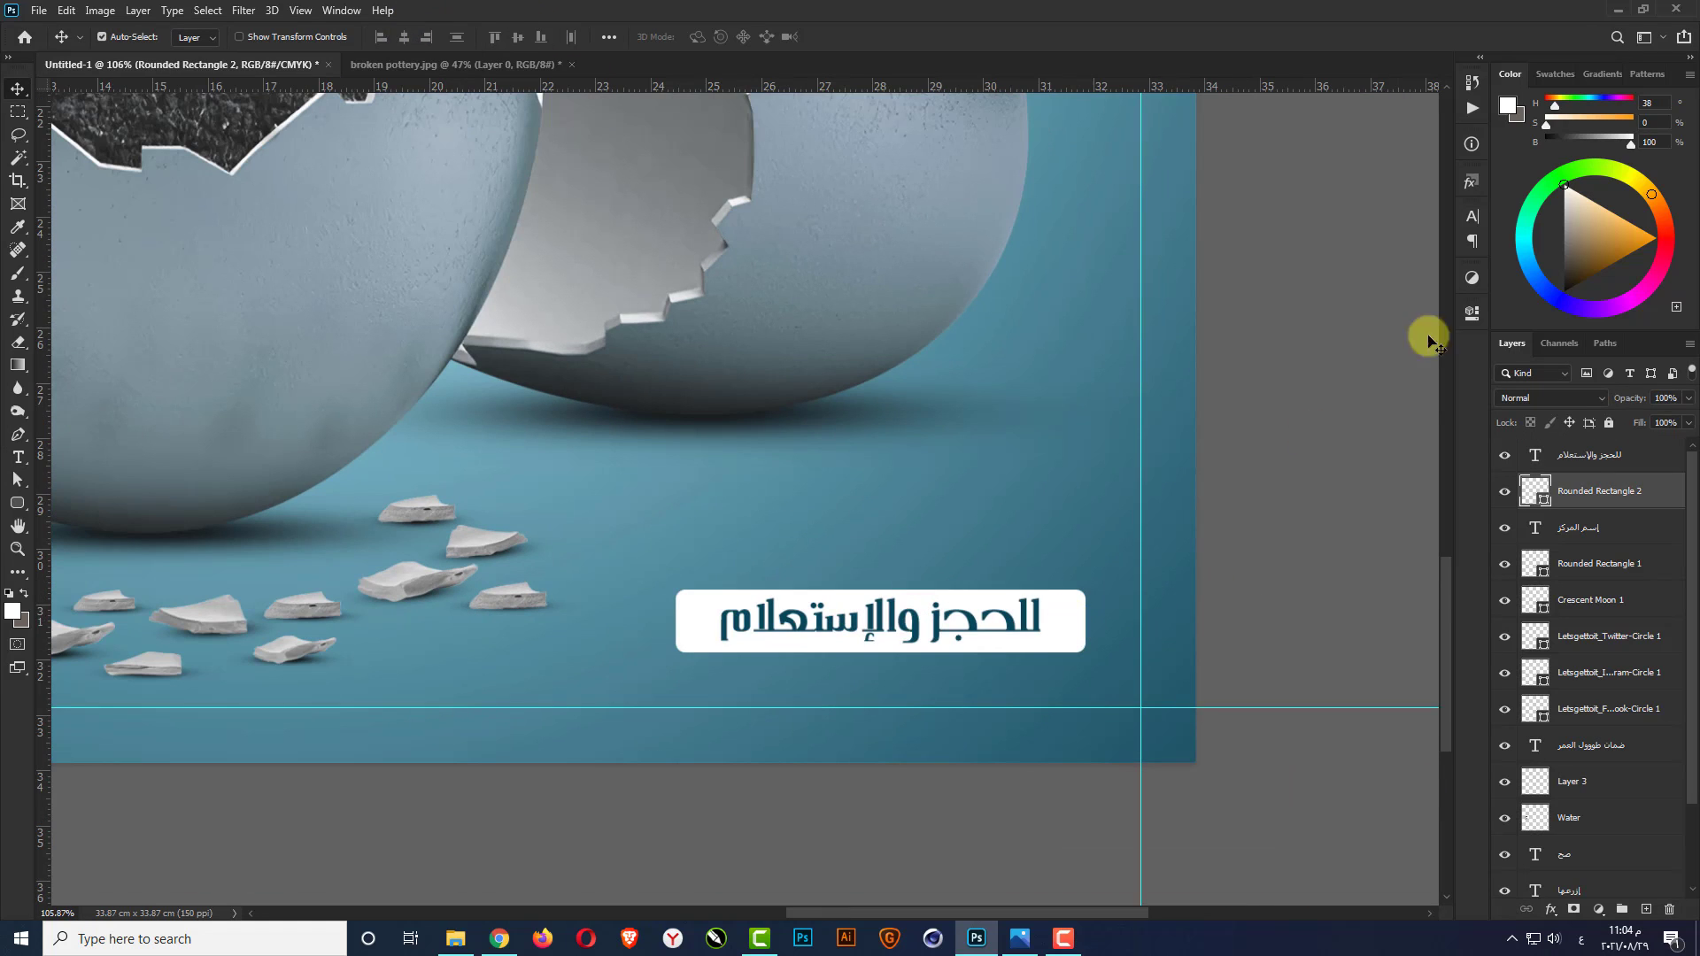
Set the lower rounded rectangle's corner radius to 30 px and narrow it symmetrically to fit around the booking text
click(1473, 315)
text(30)
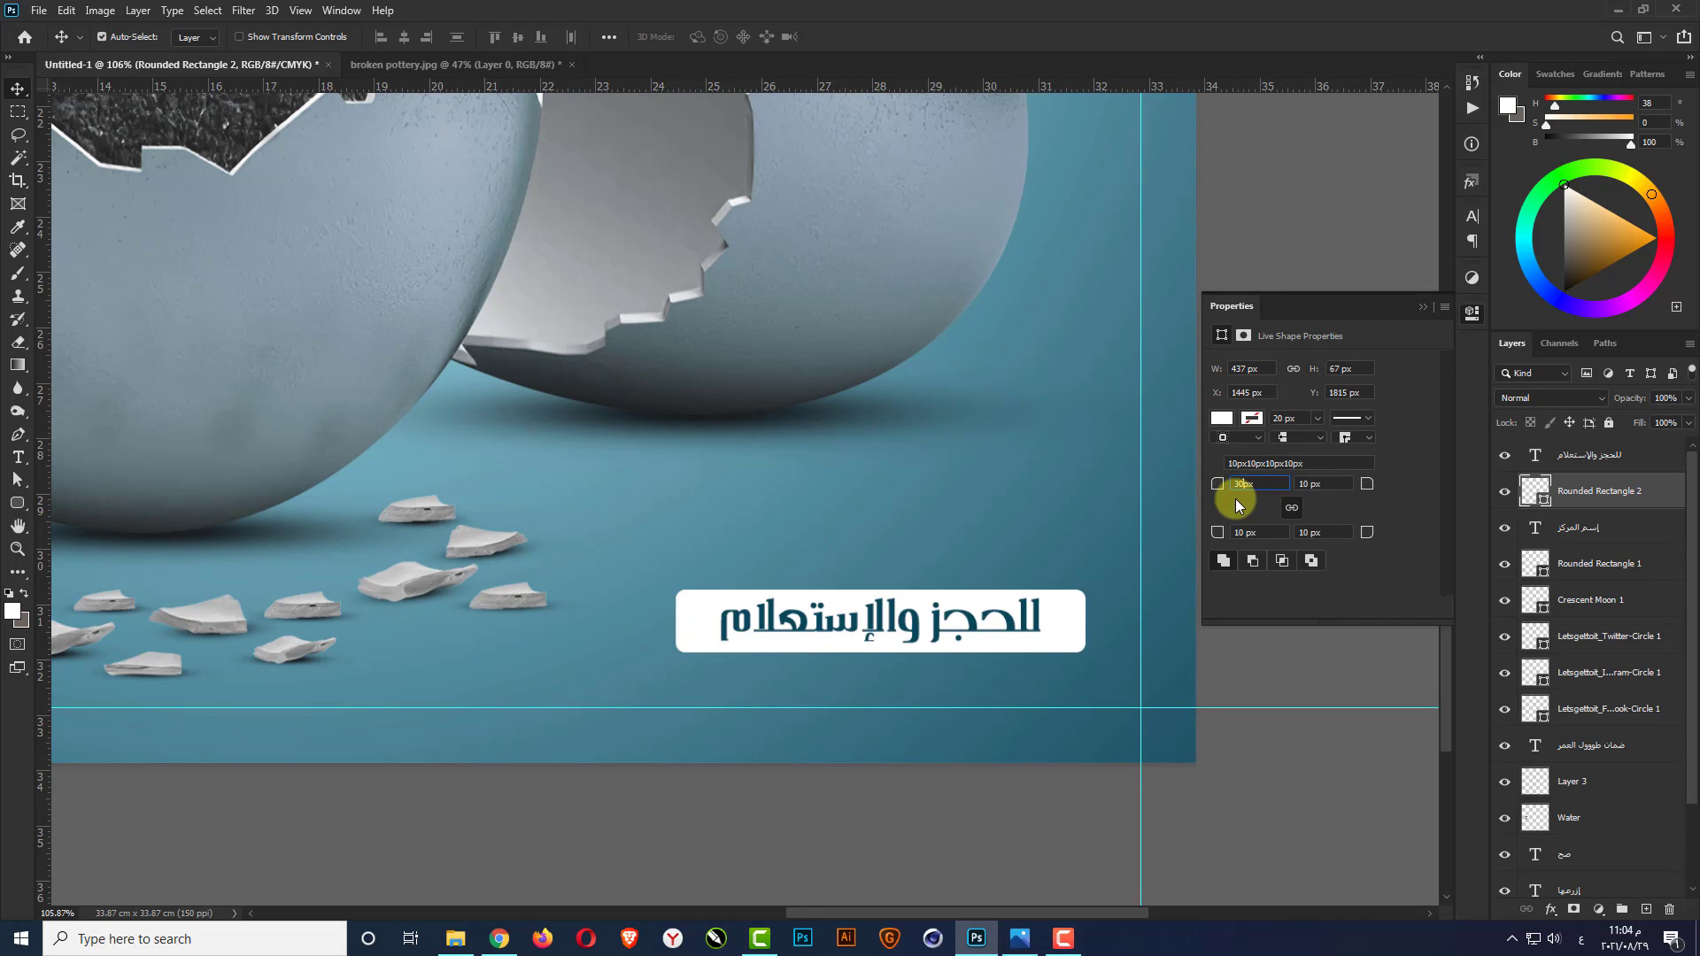
key(Return)
click(1424, 306)
scroll(969, 654, up, 5)
key(ctrl+t)
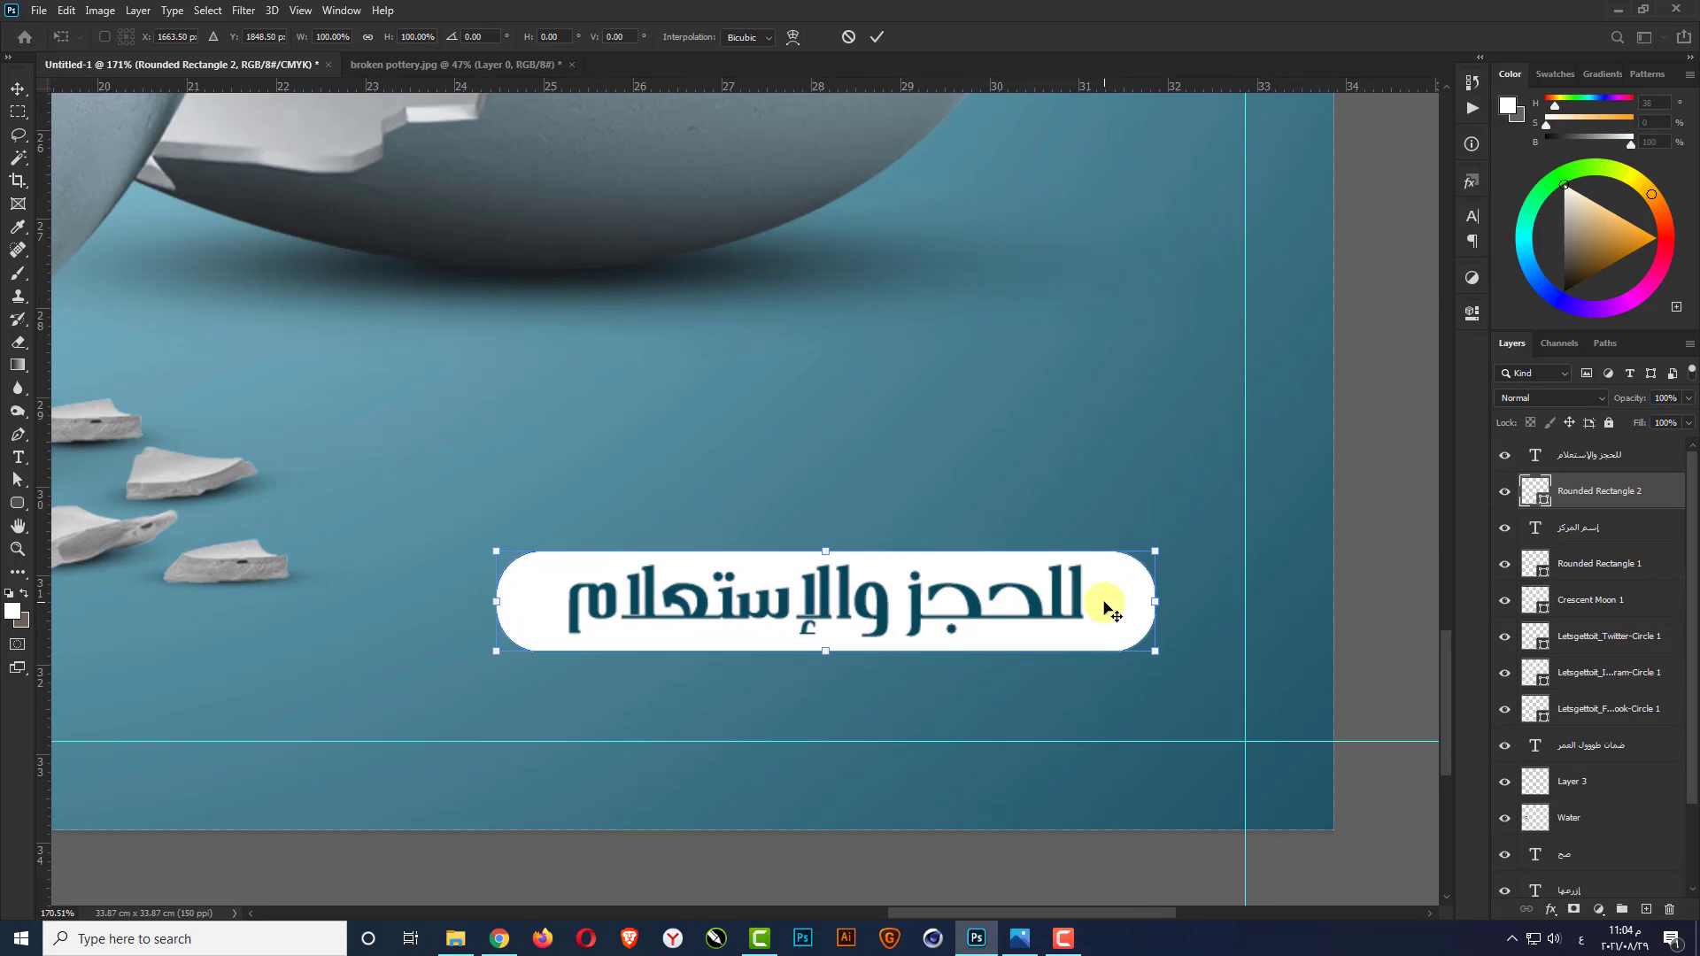
drag(1154, 601, 1130, 601)
key(Return)
Move the booking text and its rounded box together closer to the canvas's lower-right guide corner
shift+click(1077, 606)
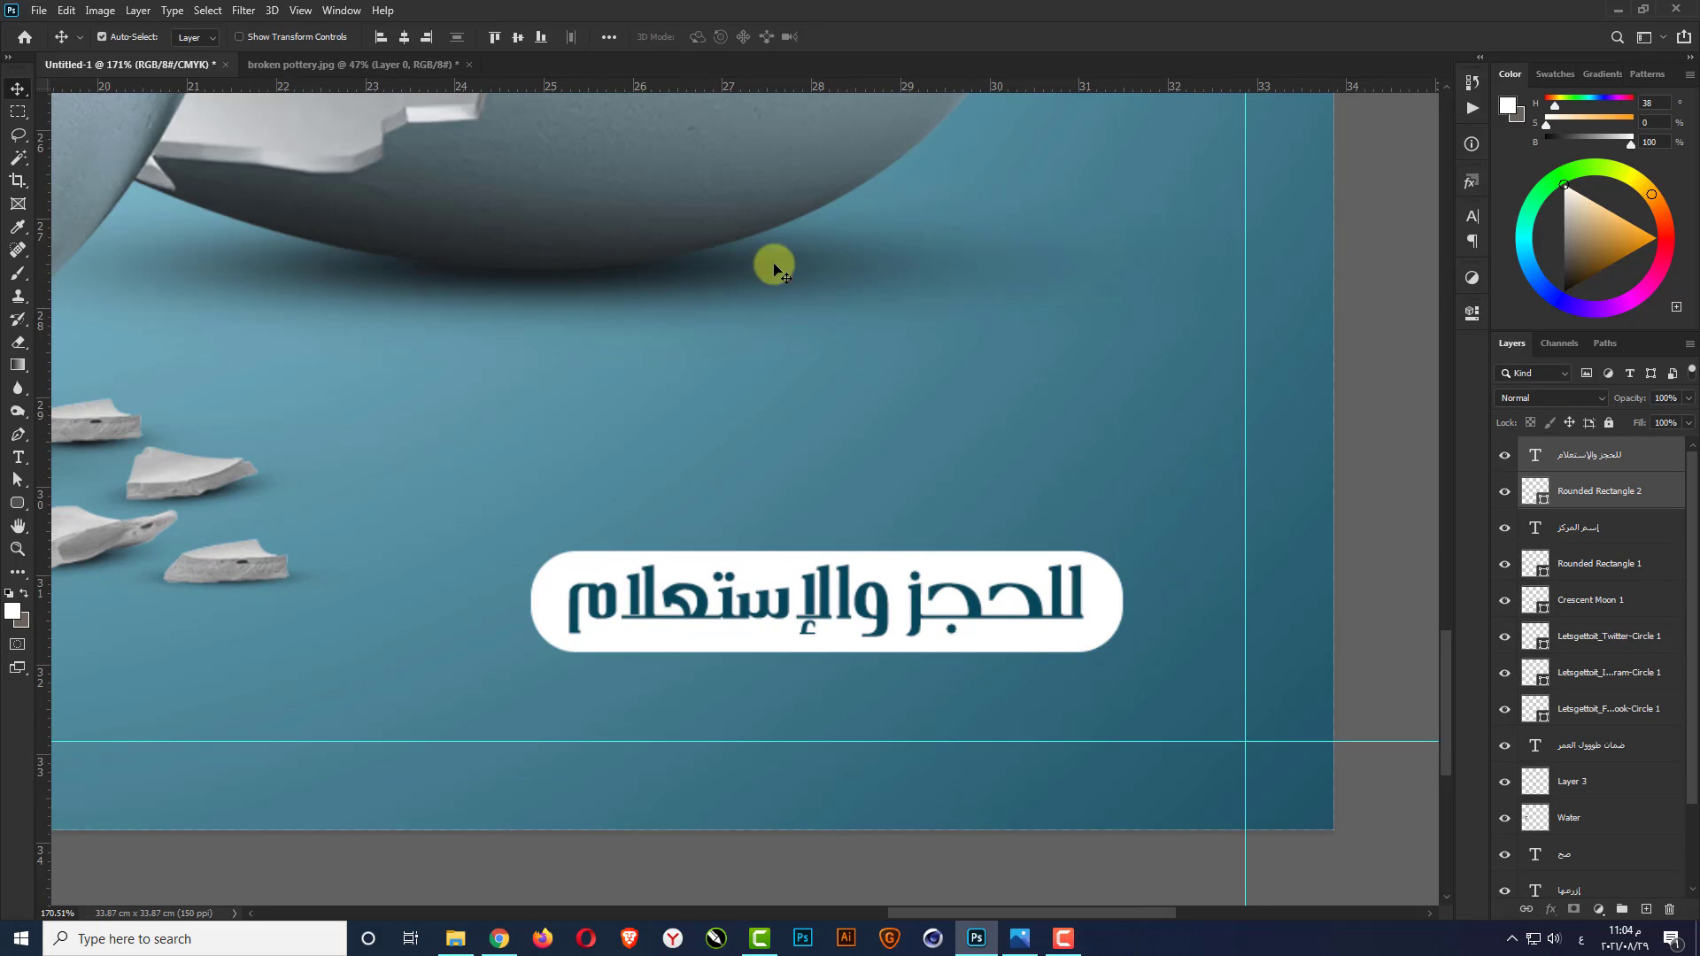
key(ctrl+t)
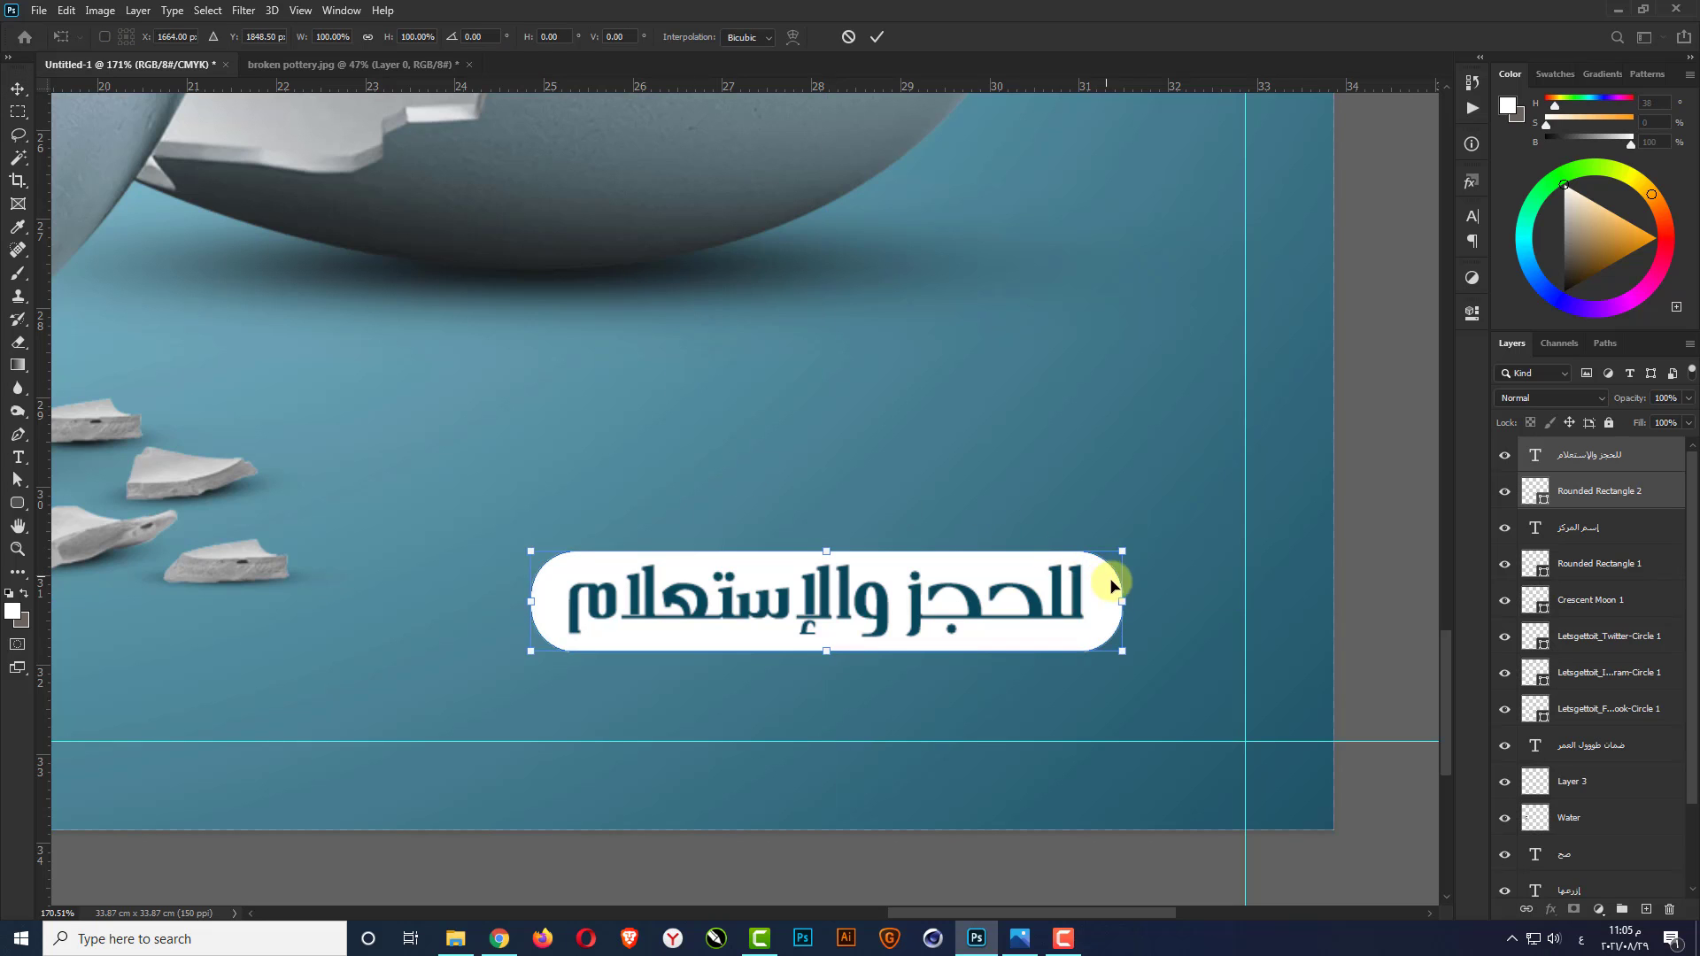
drag(1108, 576, 1140, 690)
key(Return)
Duplicate the booking text directly below its box and recolor the copy white
key(t)
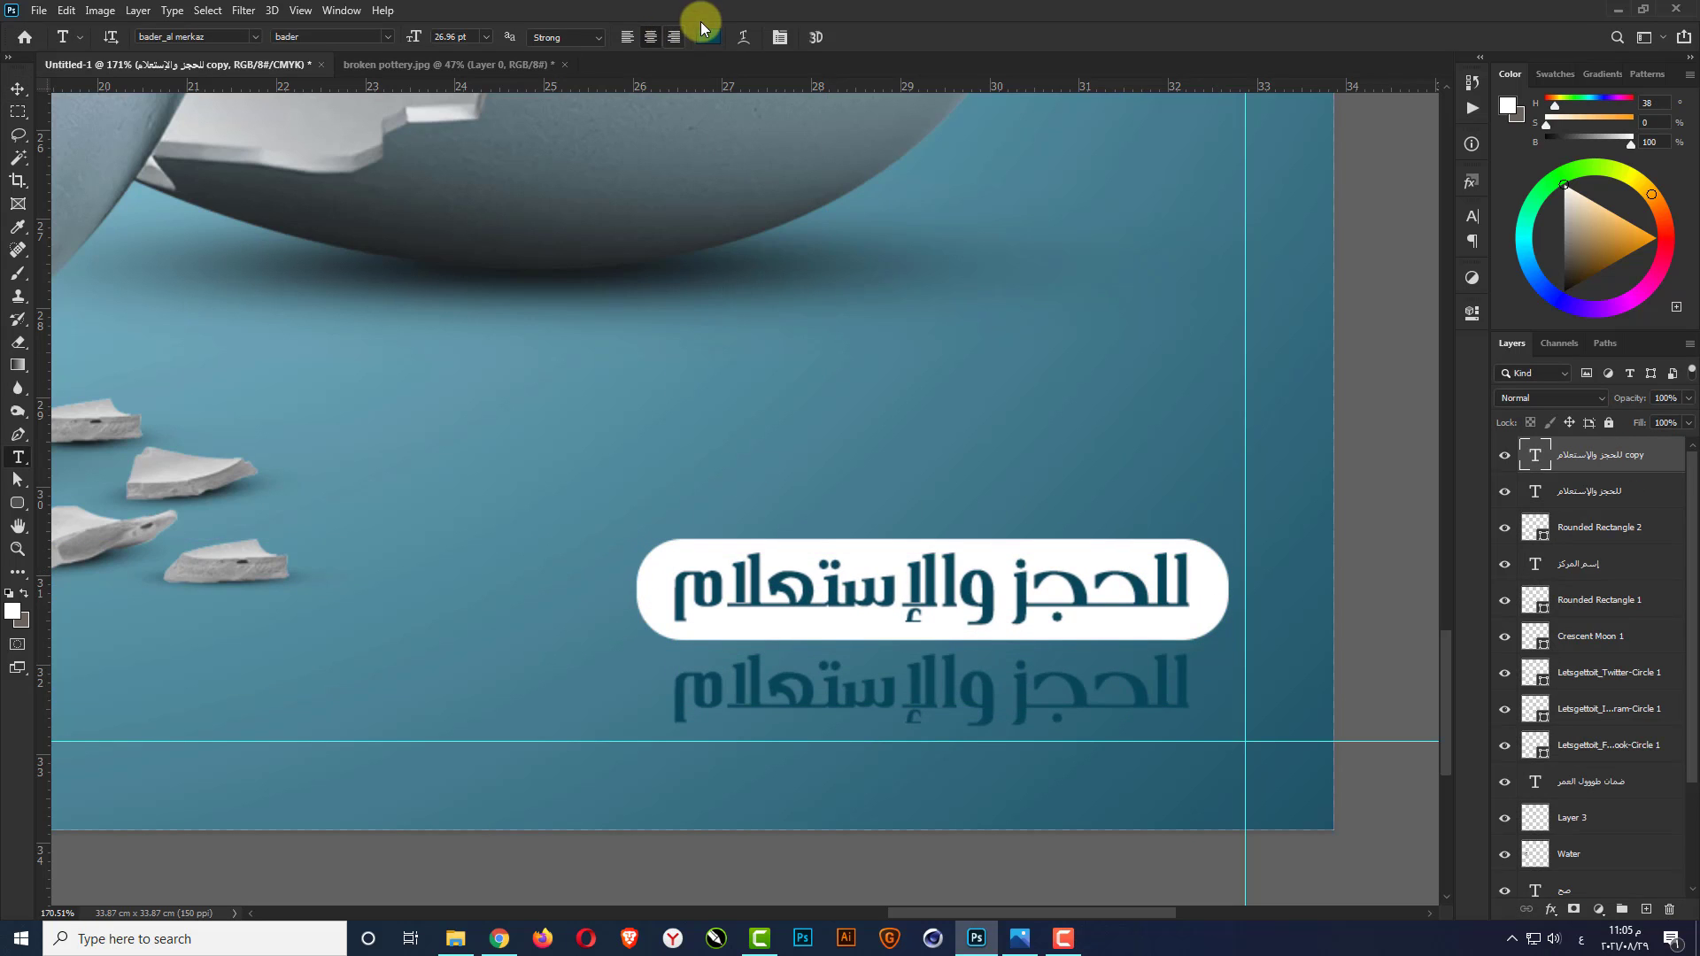
click(708, 36)
click(661, 580)
click(1397, 397)
Replace the white copy's wording with the contact phone number
click(907, 693)
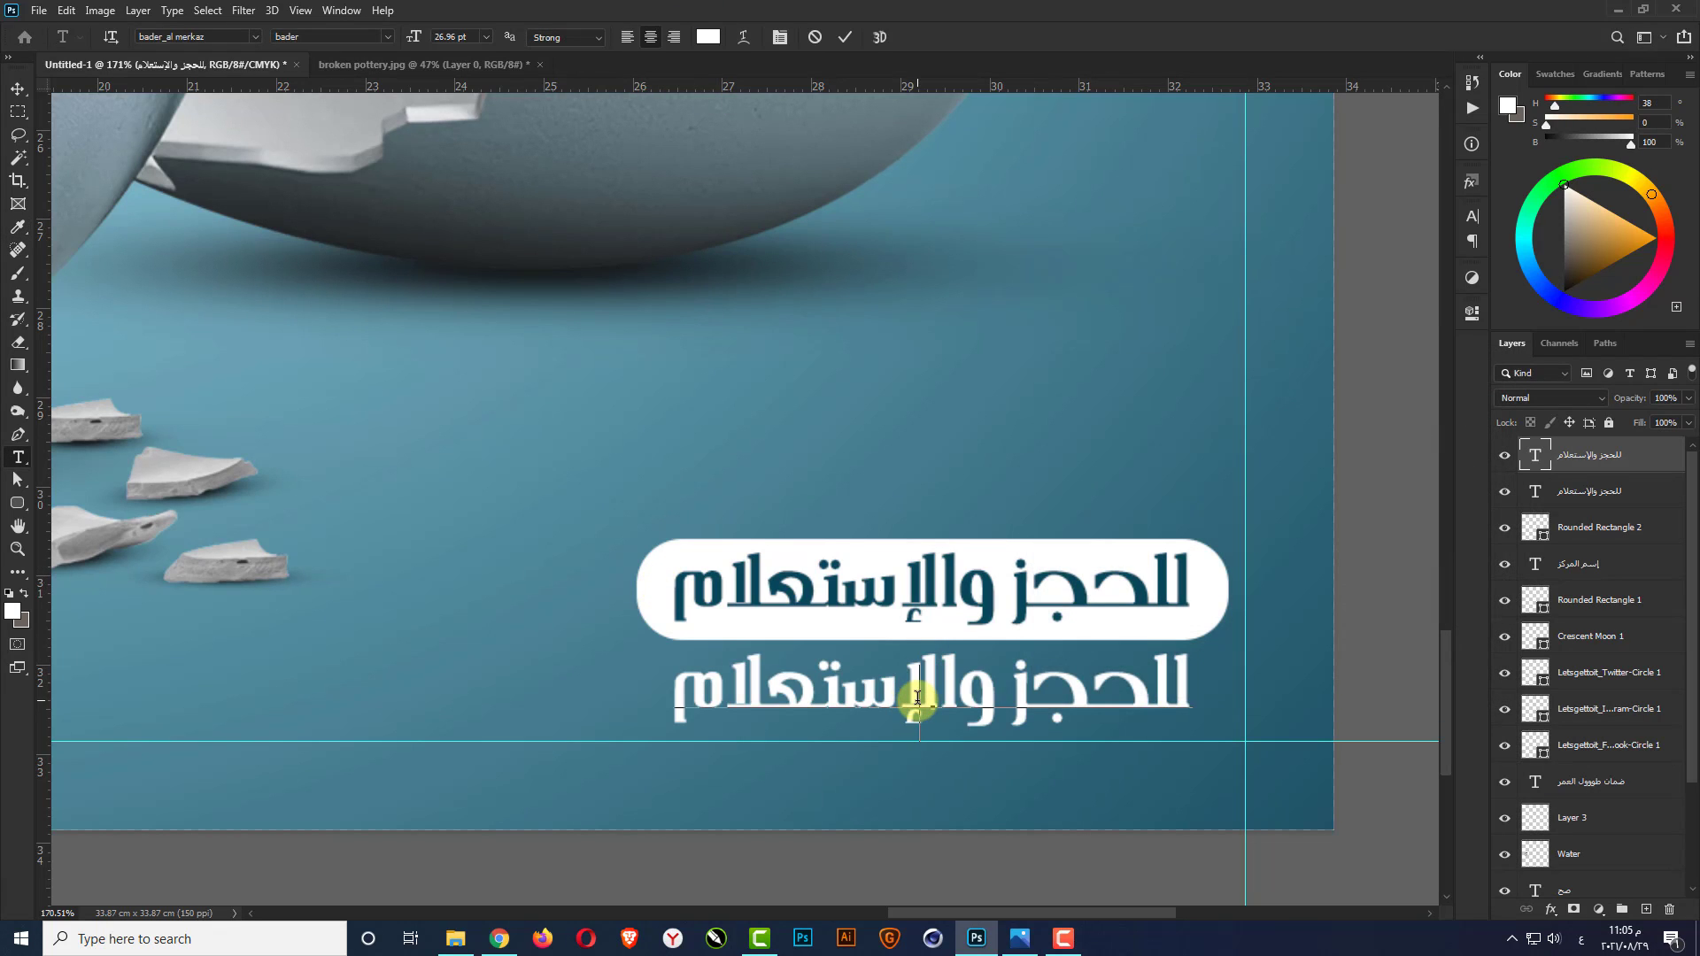
key(ctrl+a)
text(+)
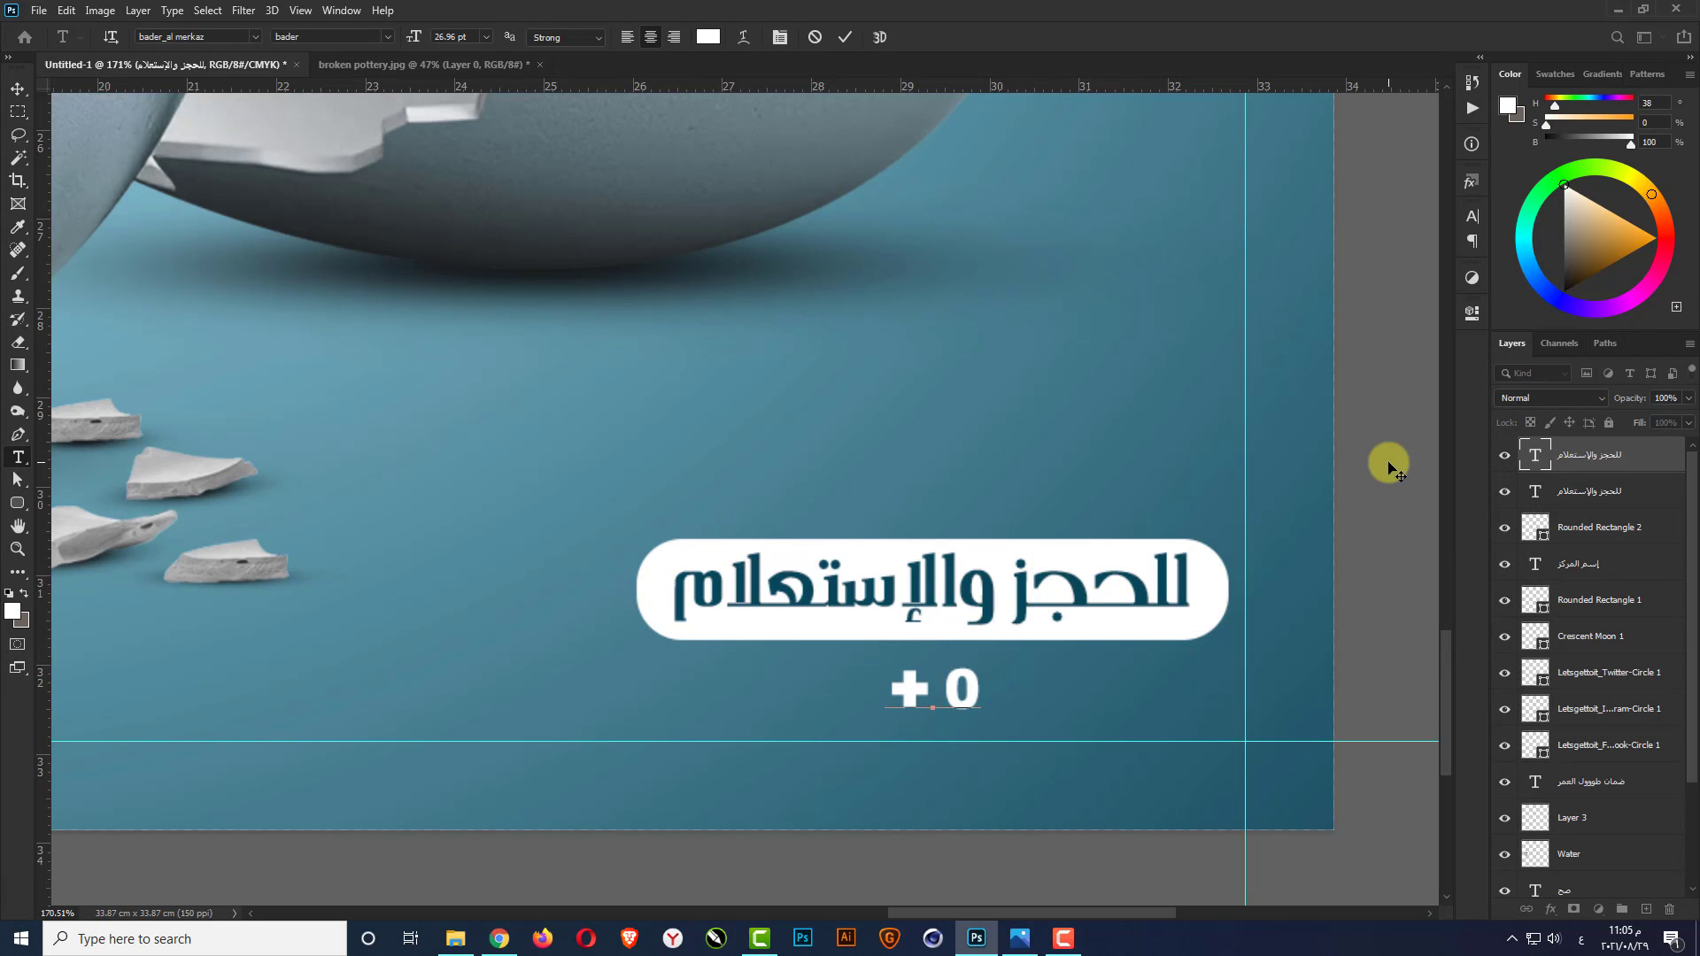
text( 012 345 6)
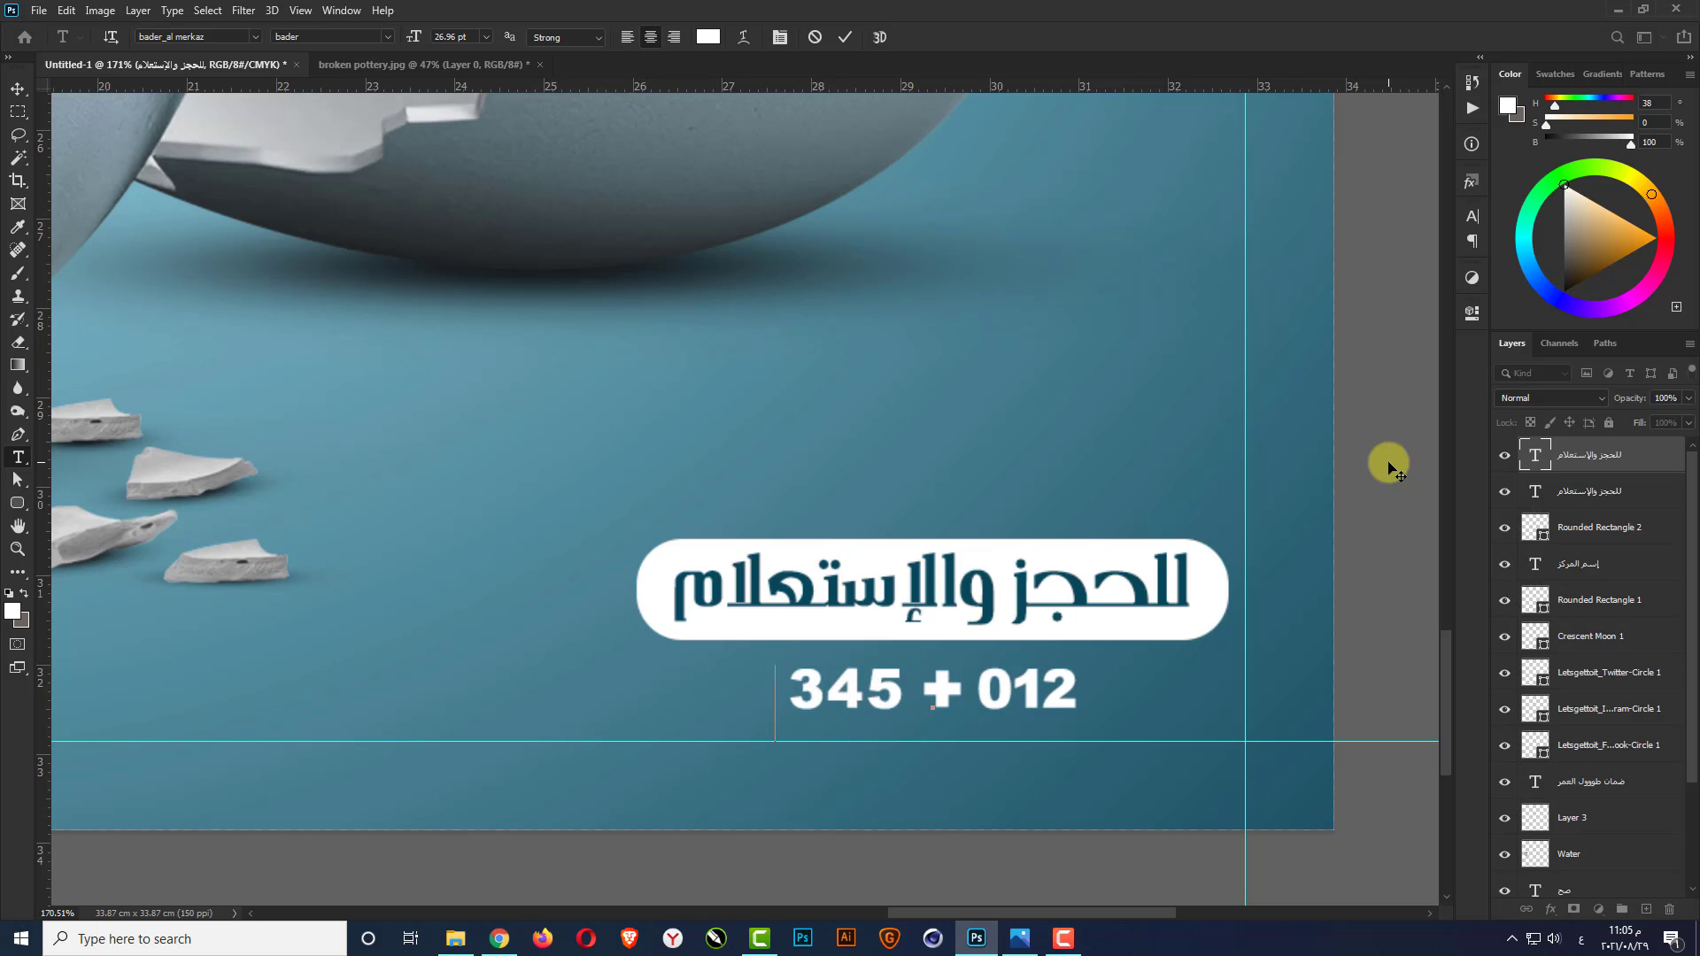
text(789)
key(ctrl+Return)
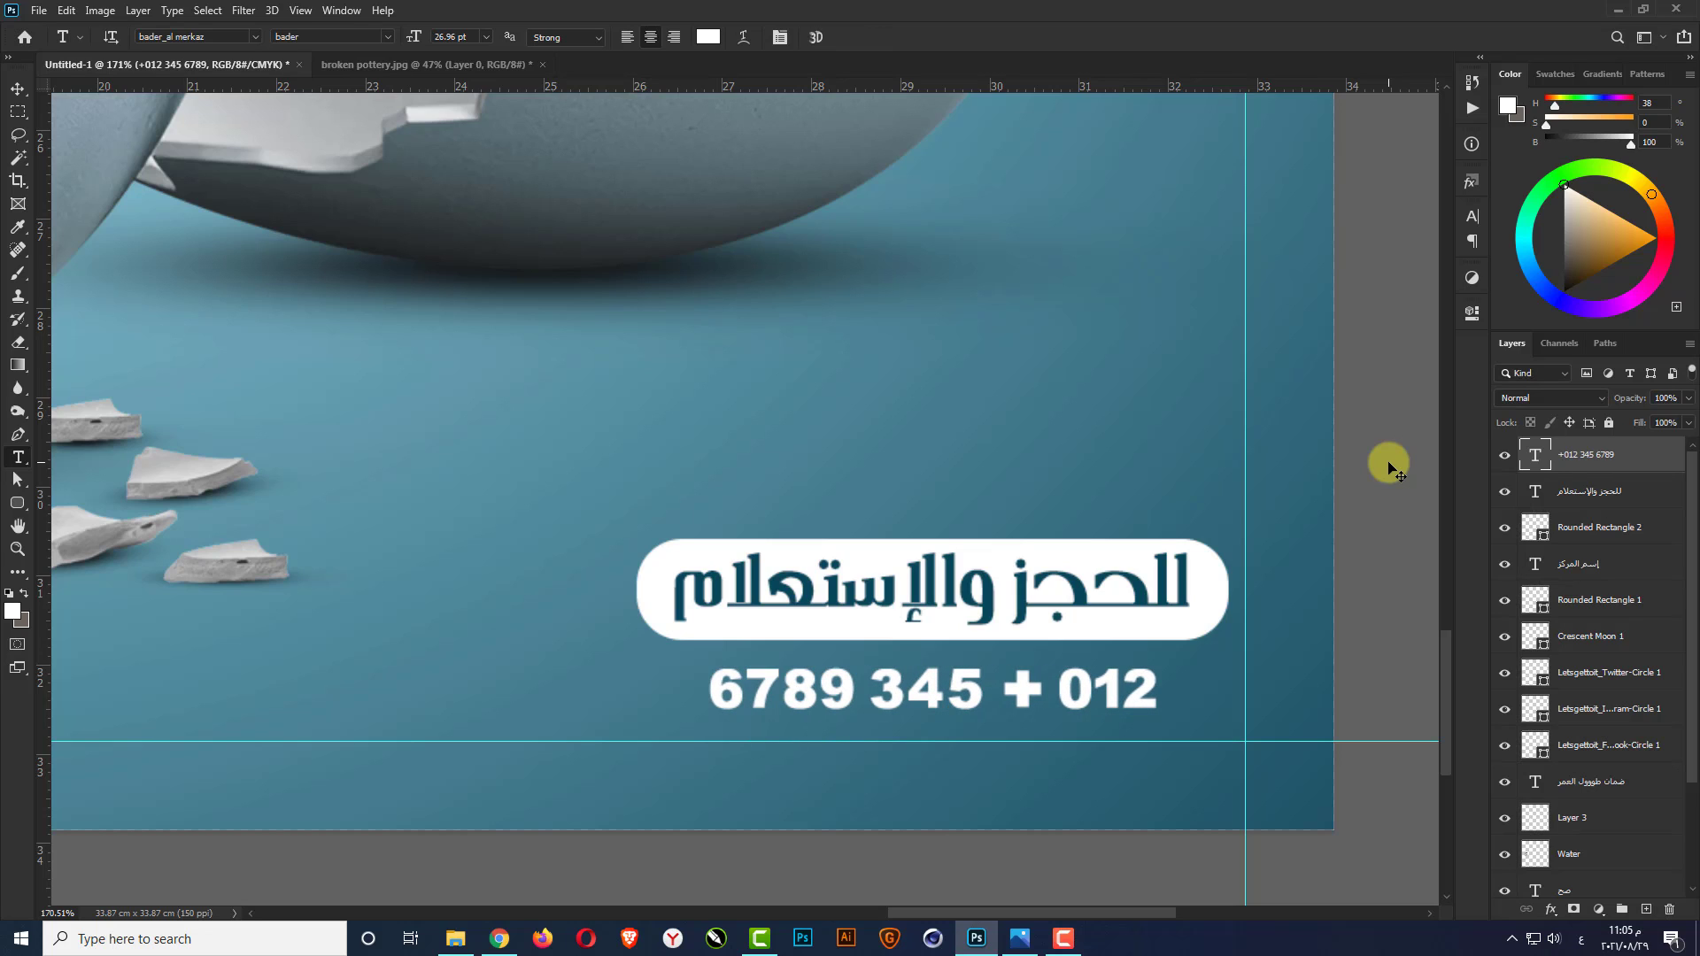
Change the phone number's paragraph direction to left-to-right
click(1477, 215)
click(1348, 209)
click(1289, 341)
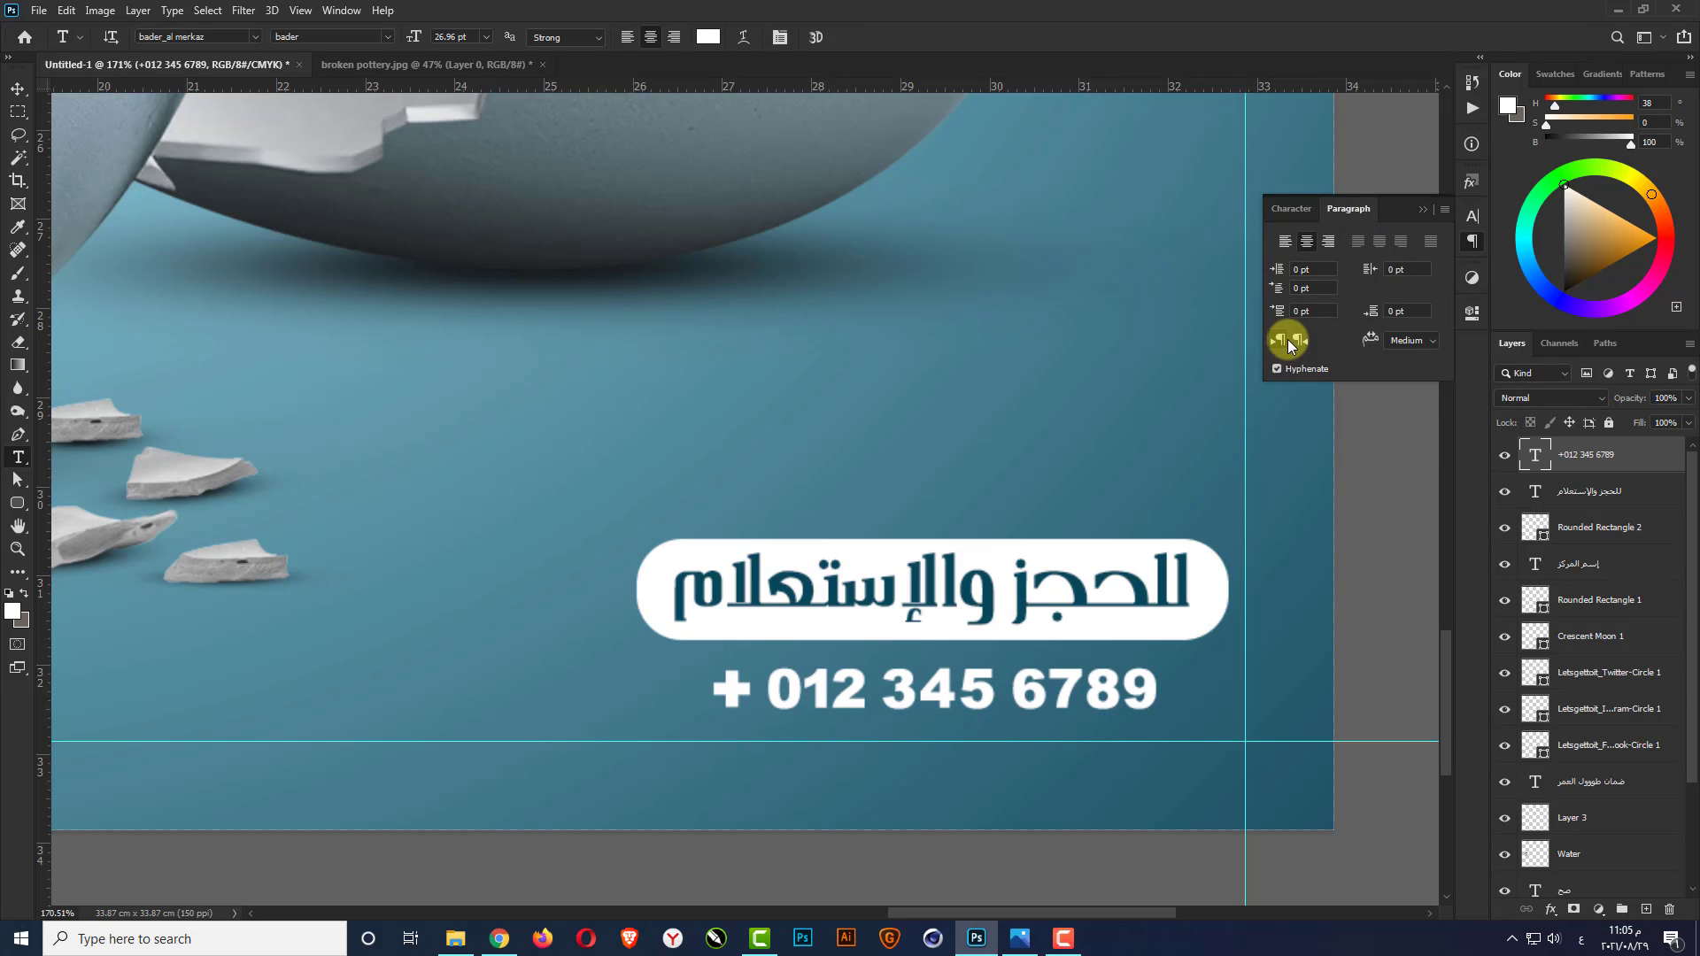
click(1420, 216)
Enlarge the phone number to about 135% so it spans the width of the booking box
key(ctrl+t)
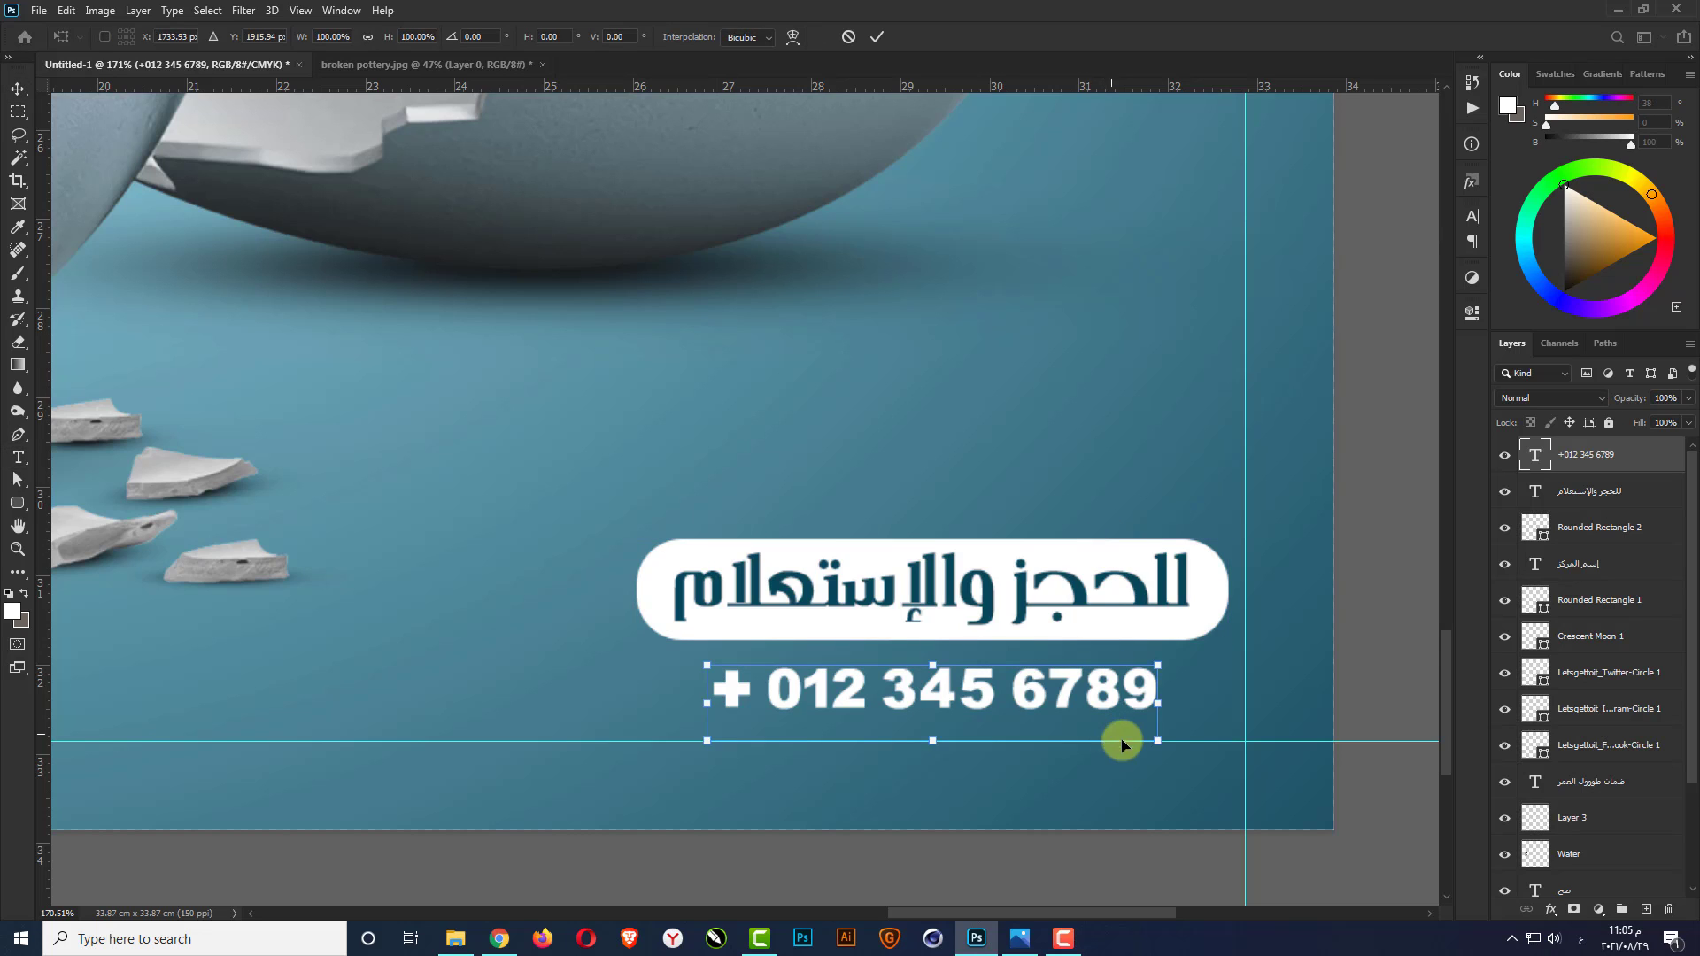
drag(1160, 744, 1235, 763)
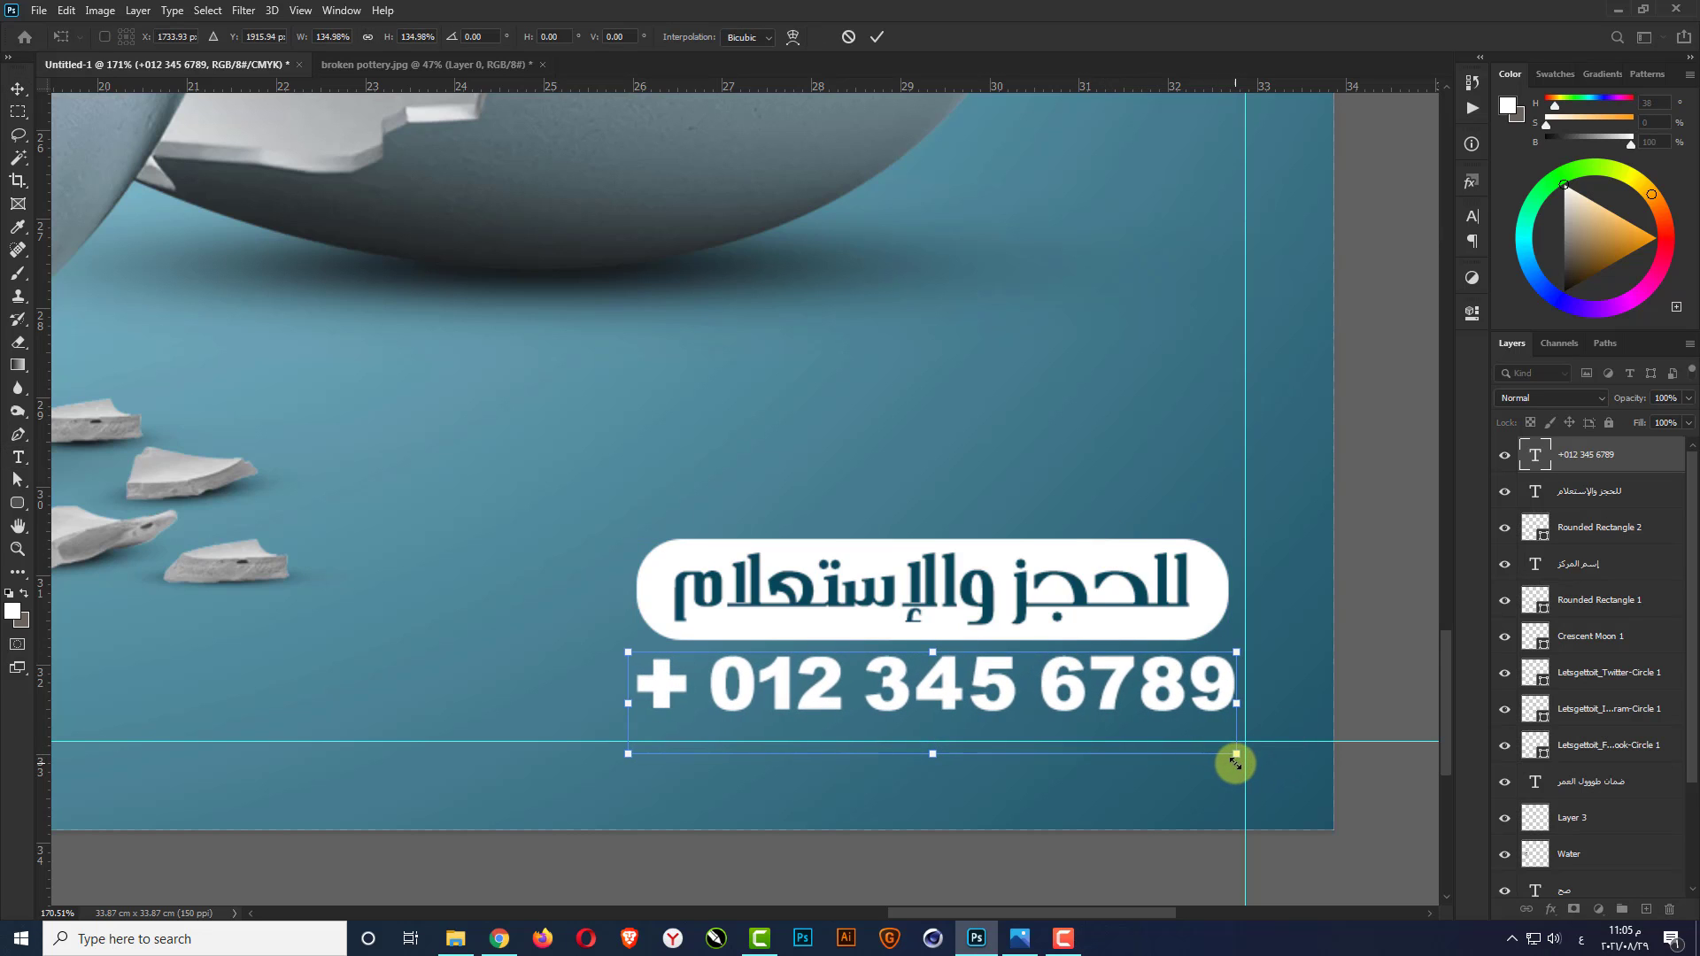
key(Return)
Align the booking box's horizontal center with the phone number, and the booking text's with the box
shift+click(1225, 598)
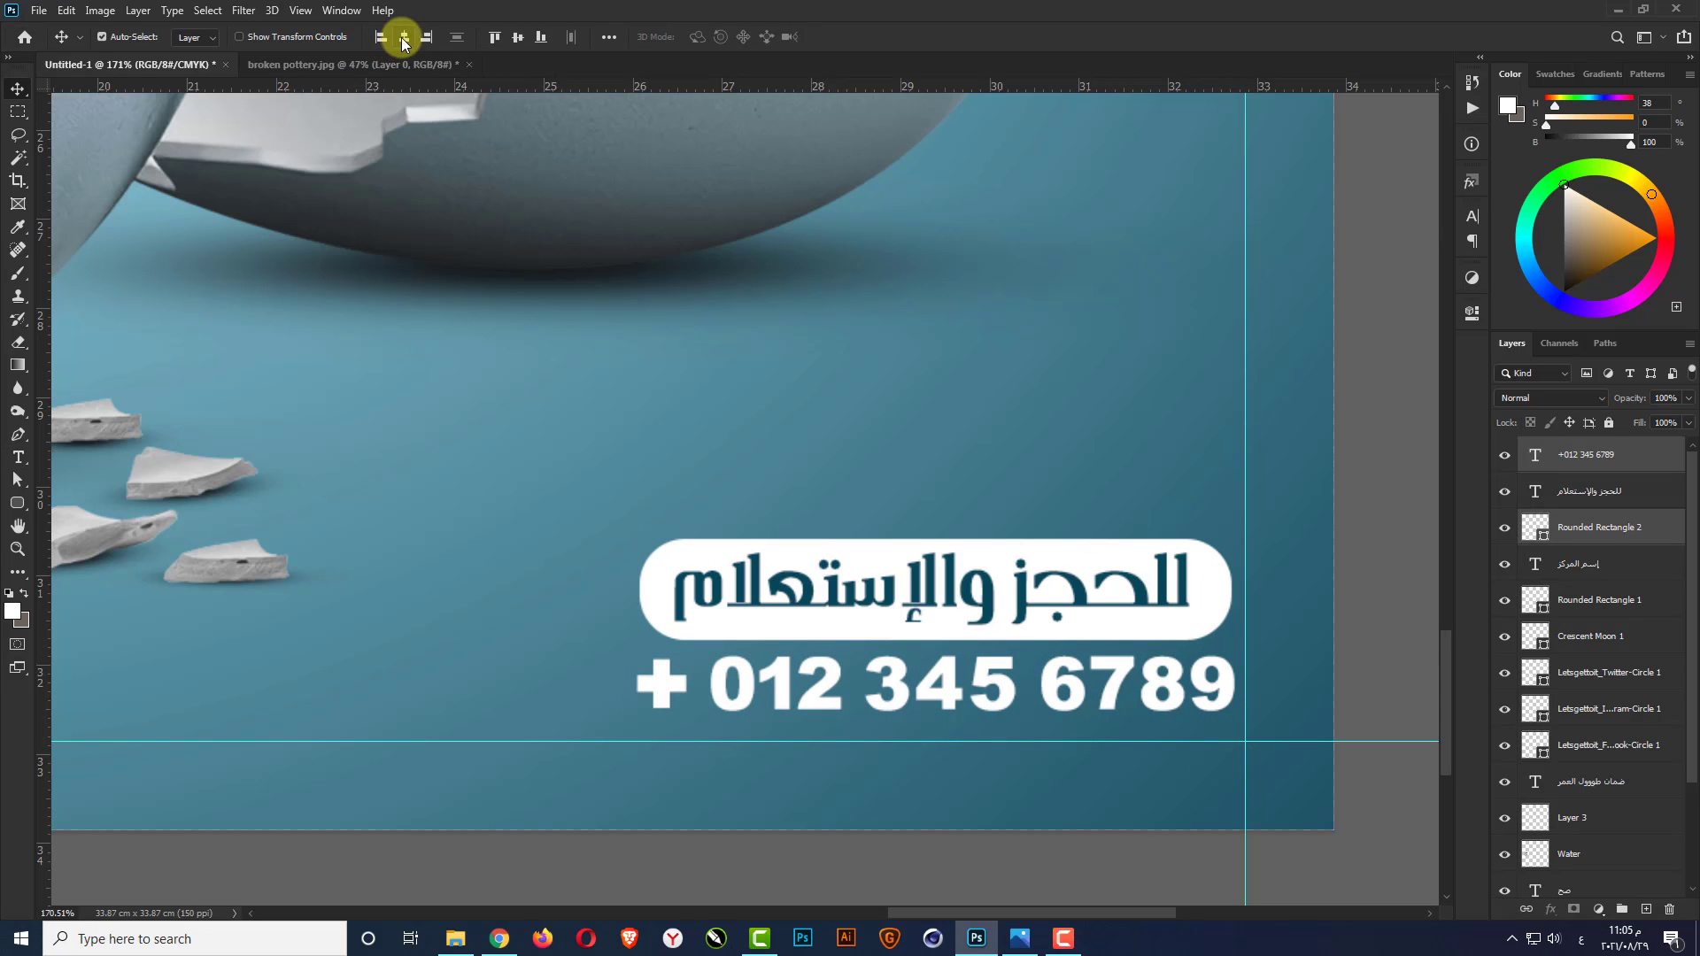
click(932, 607)
shift+click(664, 576)
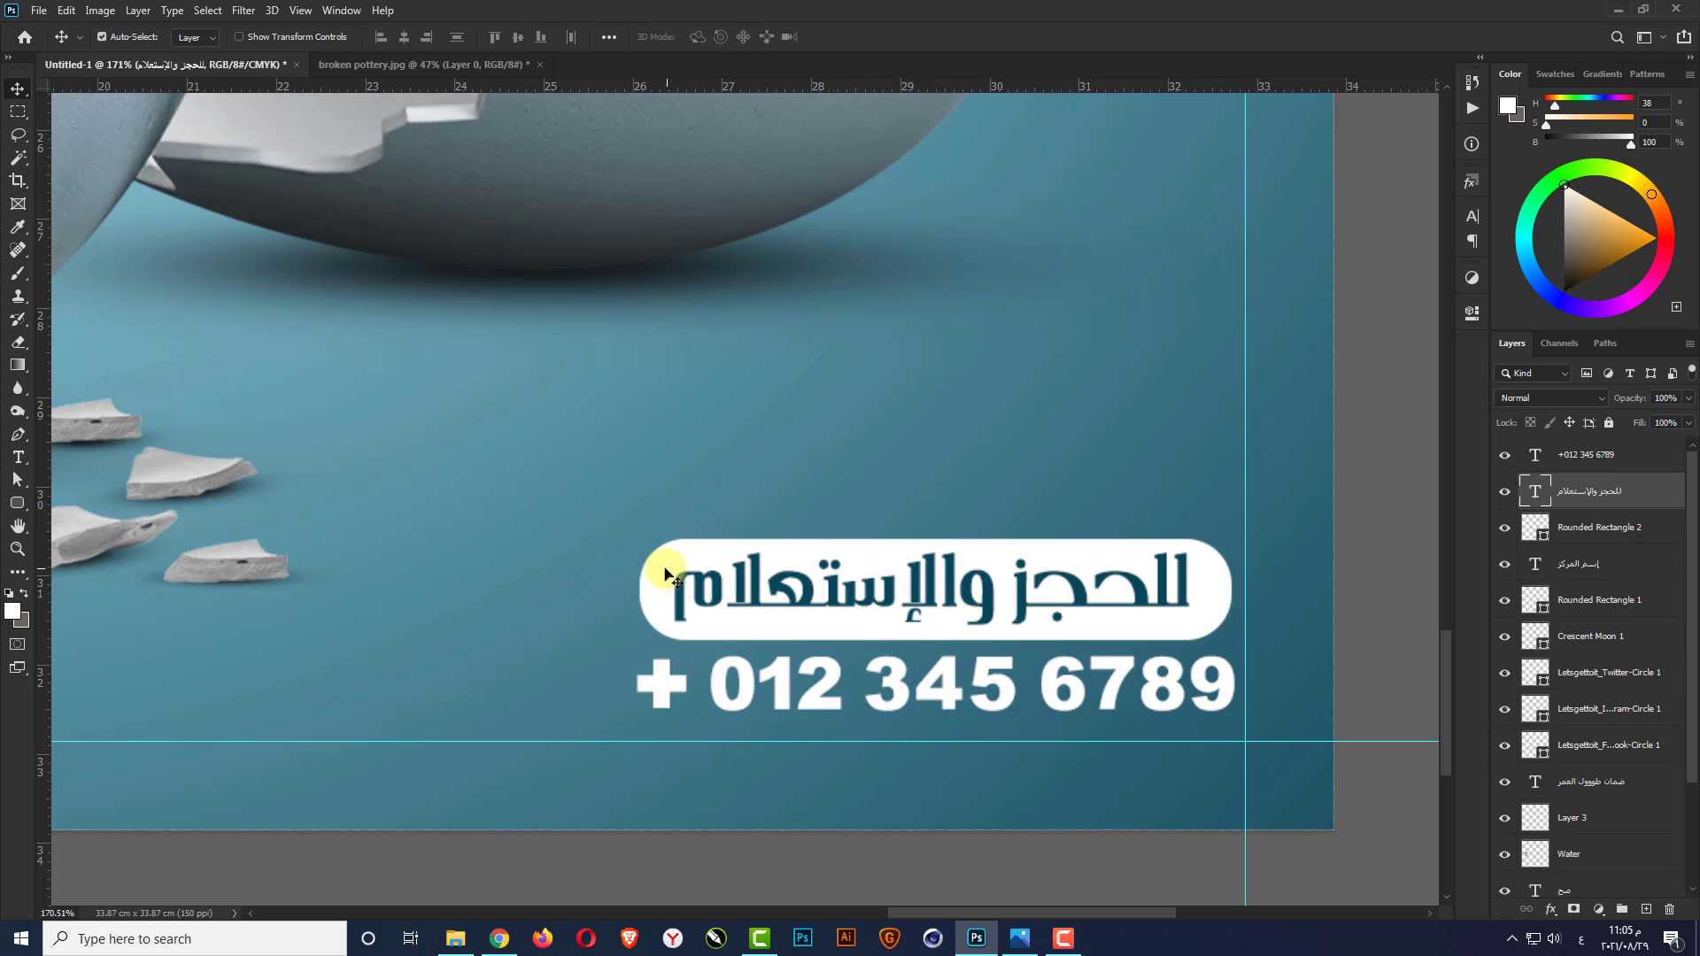
click(403, 43)
key(ctrl+t)
key(Escape)
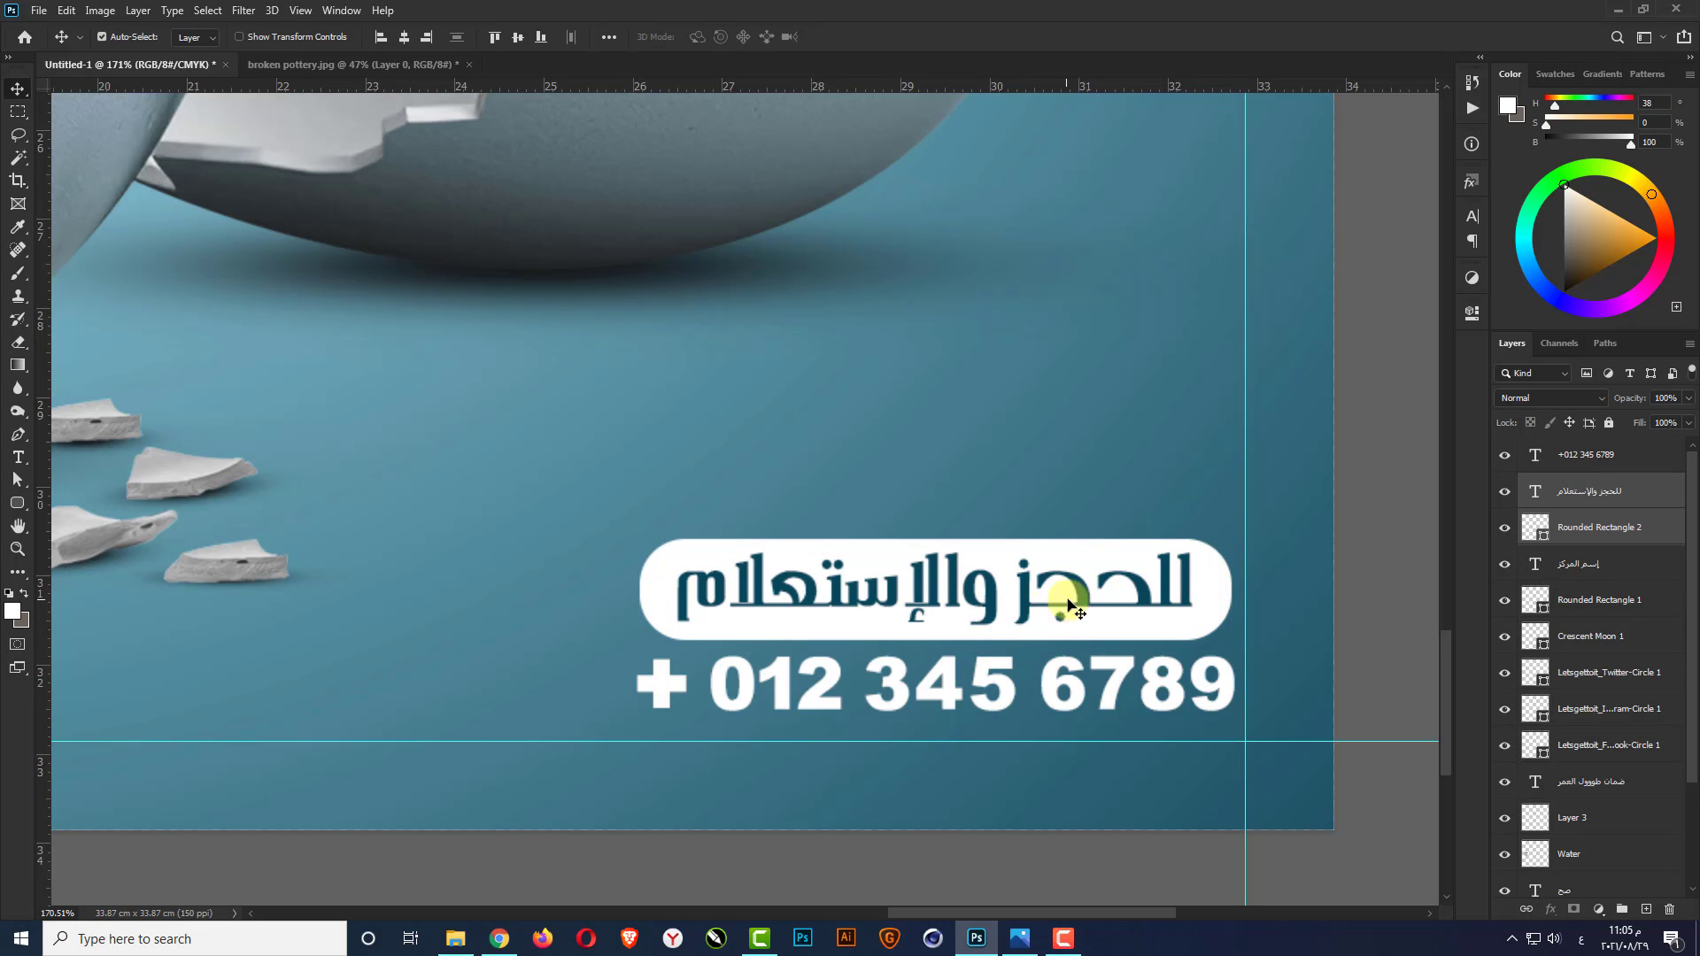
Fit the booking box, its text and the phone number together into the lower-right guide corner
shift+click(1114, 695)
key(ctrl+t)
drag(952, 629, 950, 646)
key(Return)
key(ctrl+0)
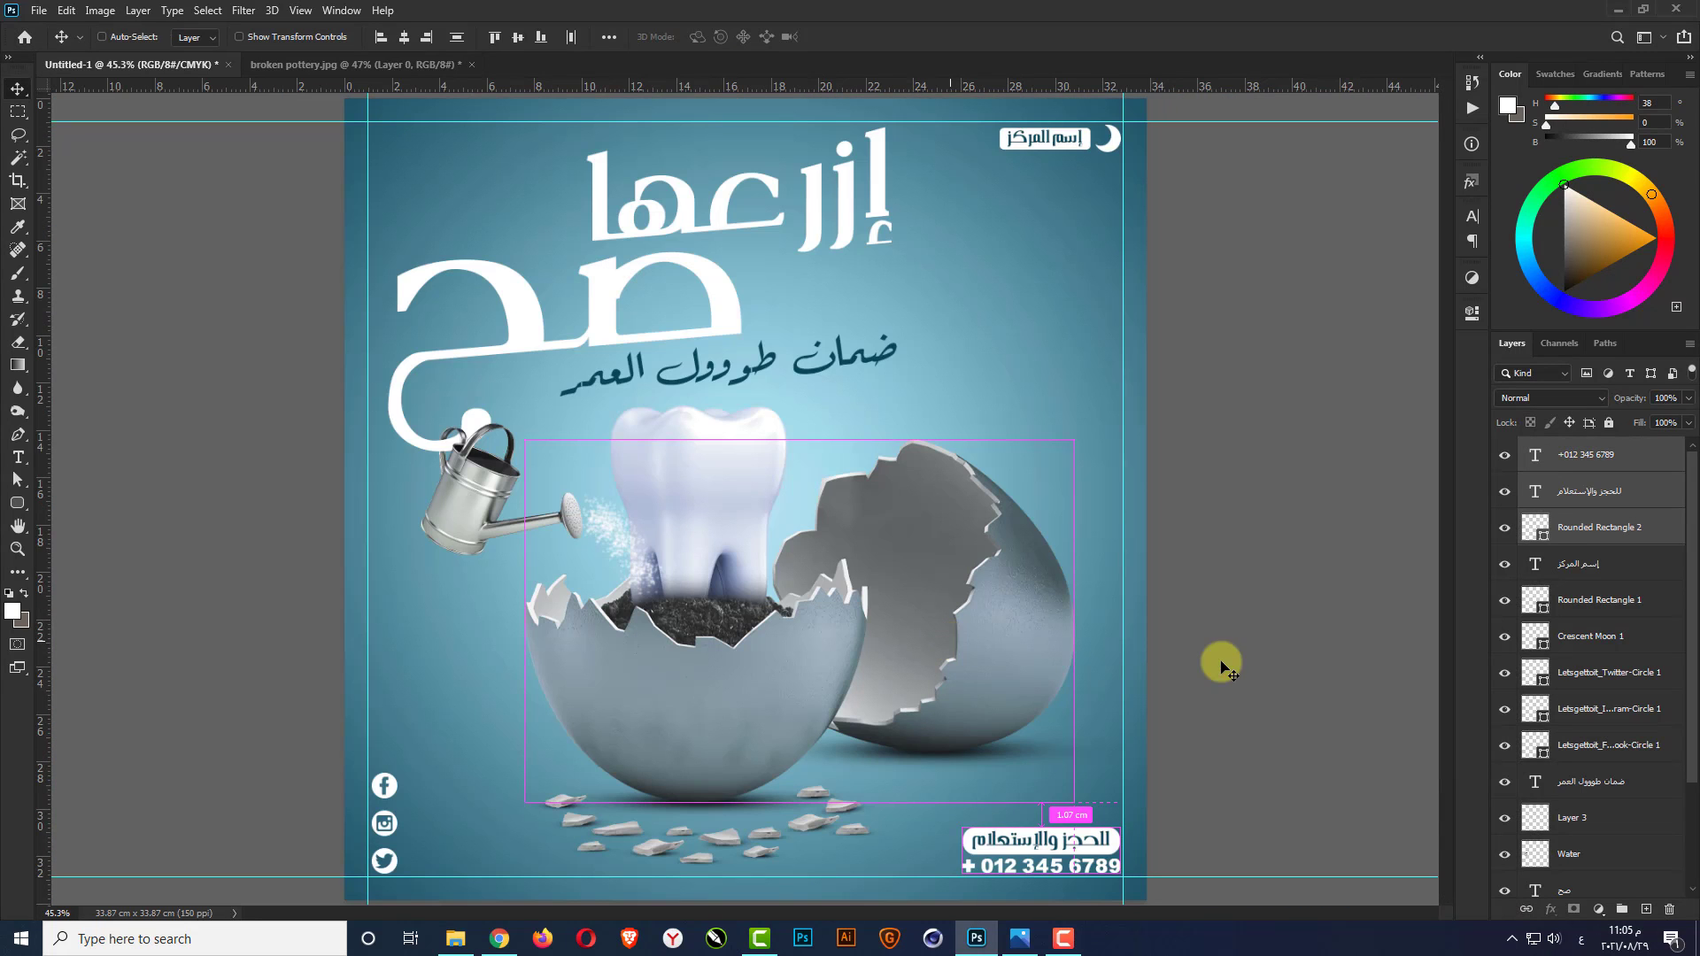
Place the red Arrow image into the composition and flip it vertically
click(455, 939)
drag(319, 248, 999, 483)
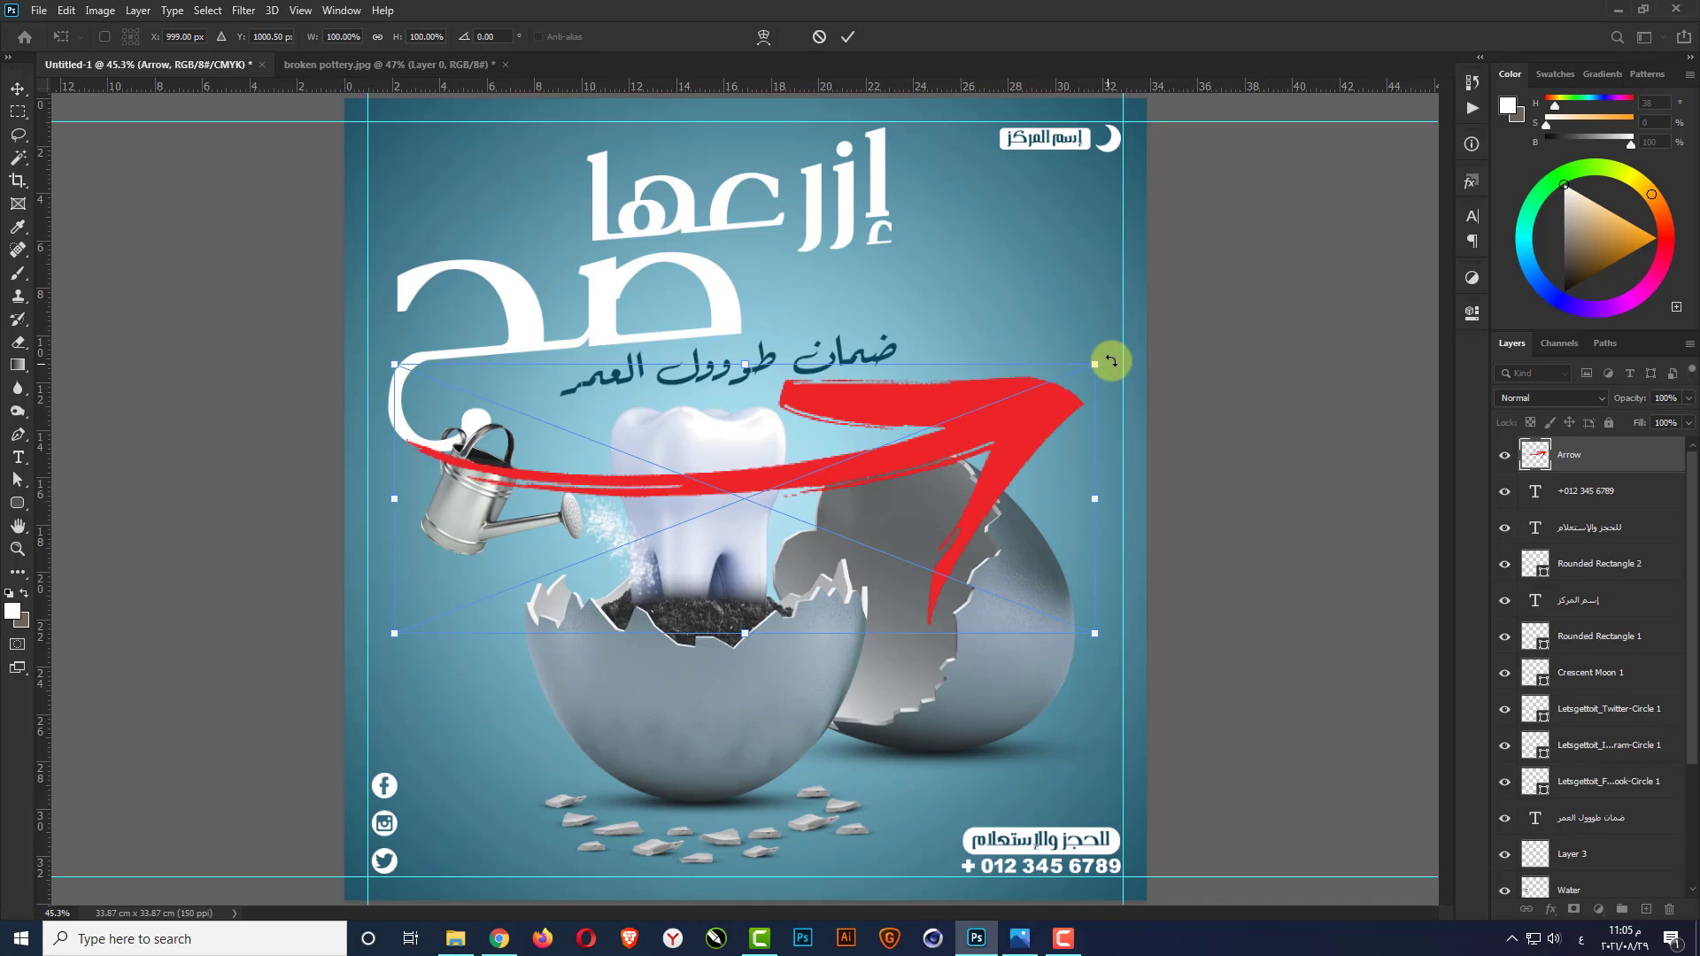
drag(1112, 360, 979, 789)
right_click(874, 570)
click(922, 842)
Rotate the arrow, shrink it to about 12% and position it just above the booking box, pointing down toward it
drag(922, 842, 809, 817)
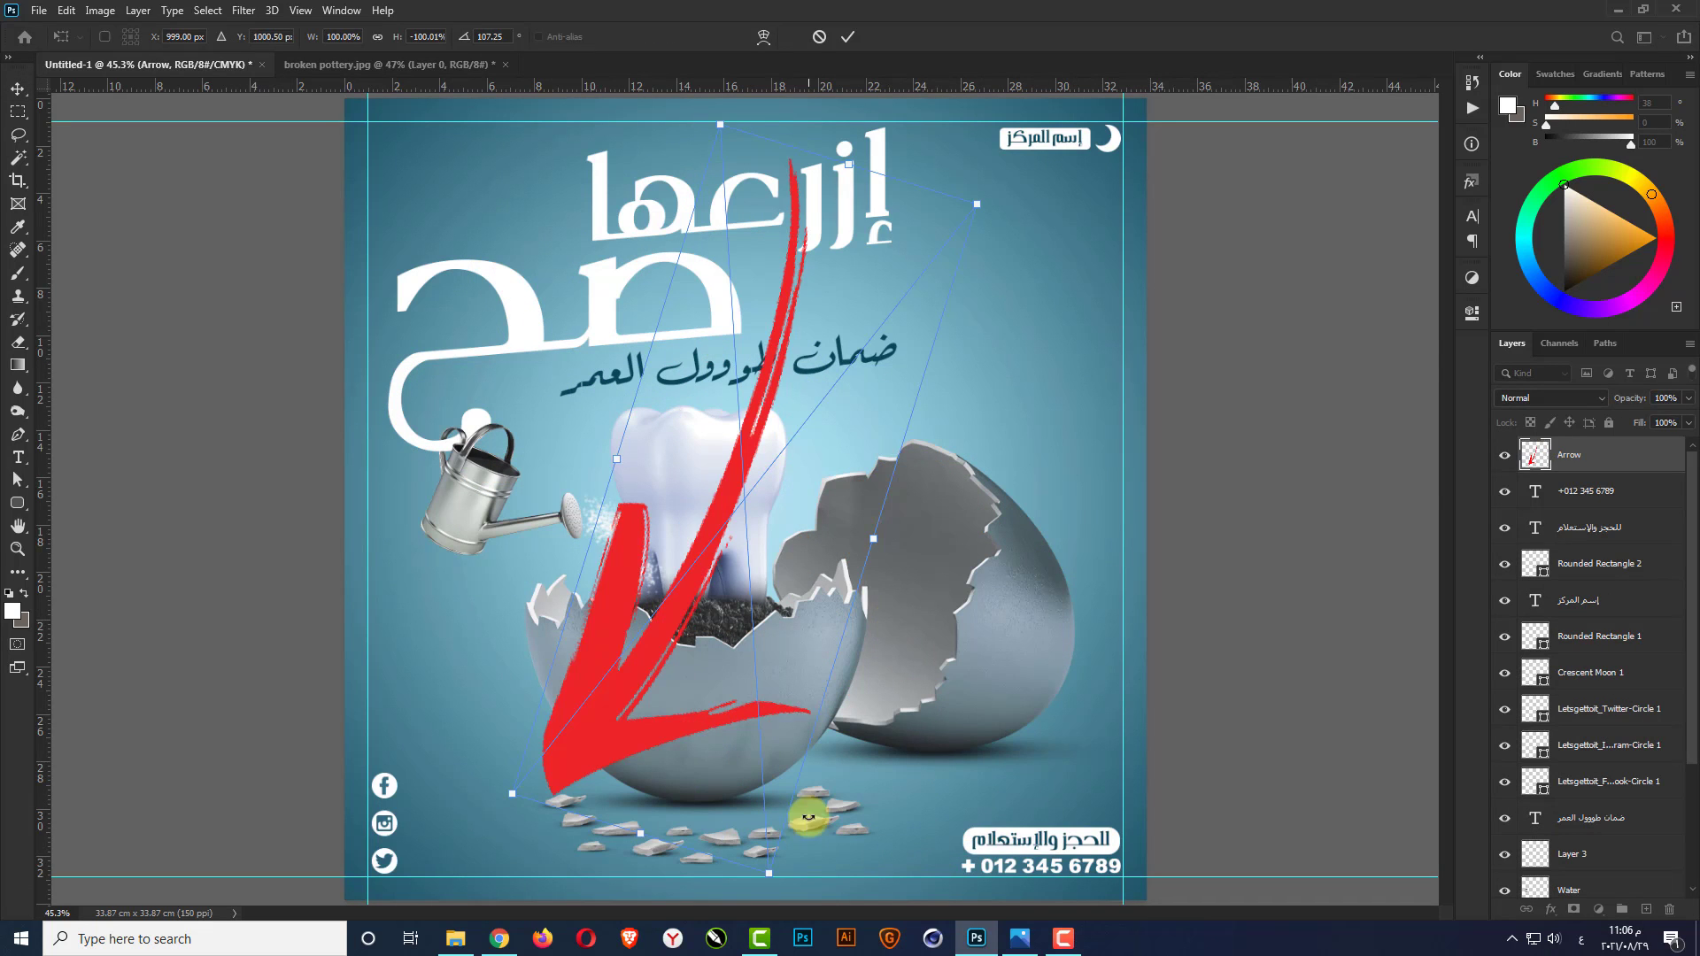
drag(776, 888, 1084, 573)
drag(528, 196, 892, 713)
scroll(922, 847, up, 5)
drag(1000, 700, 1029, 719)
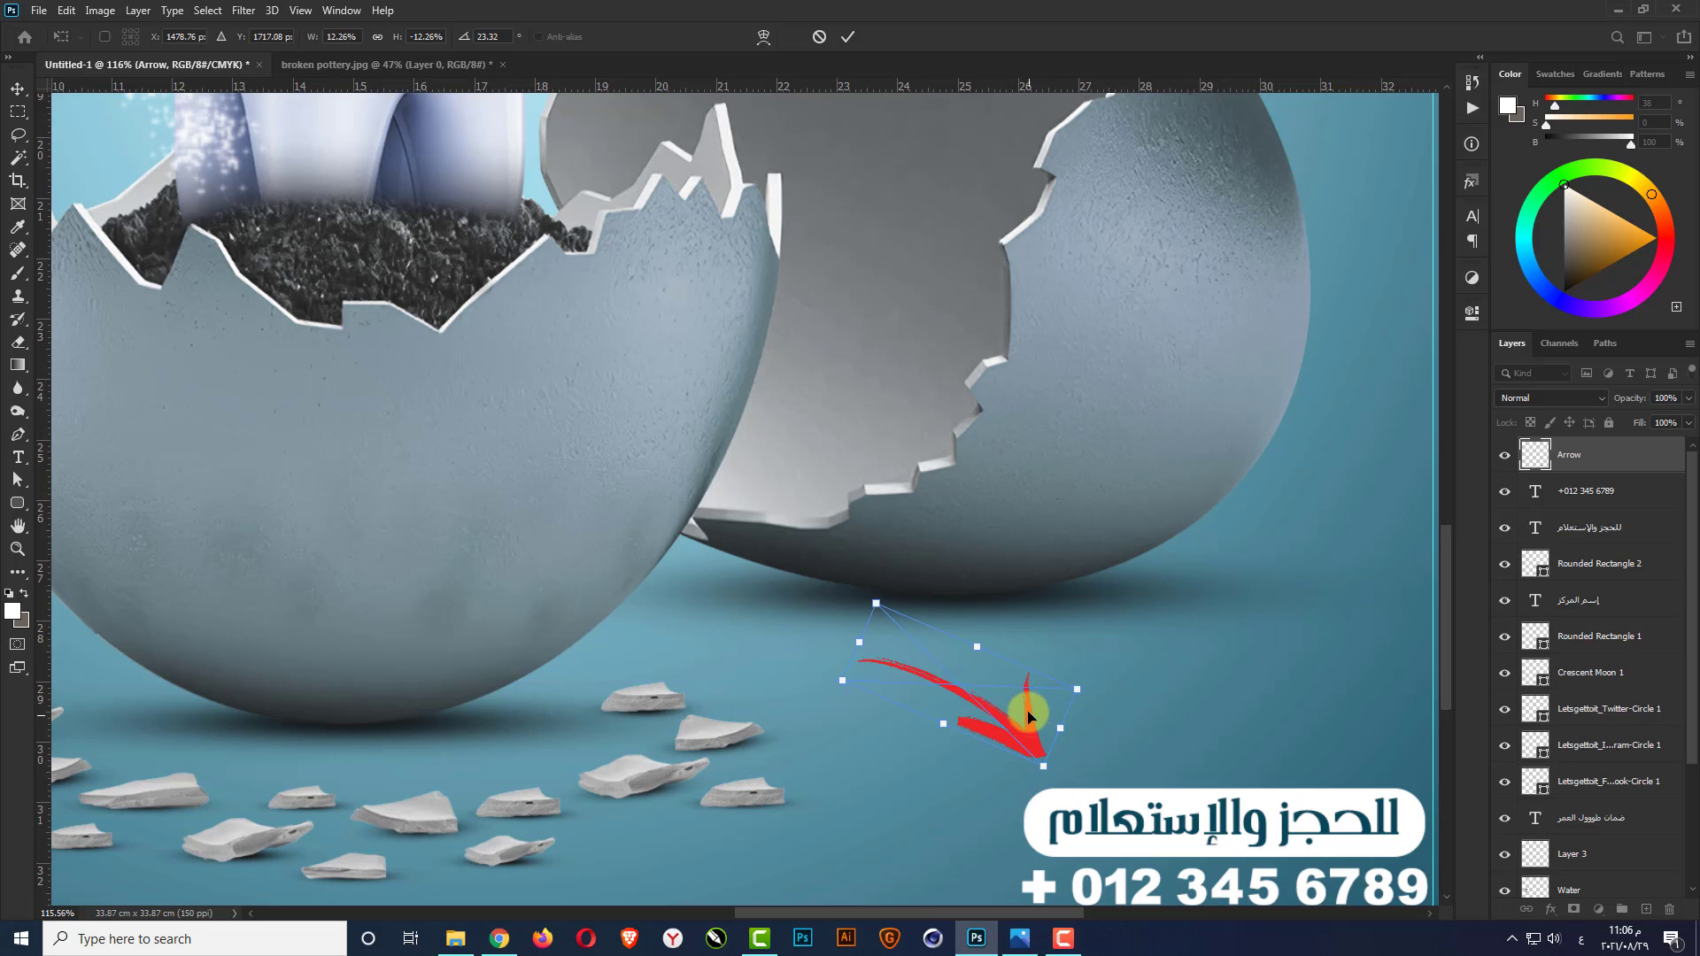
key(Return)
scroll(951, 678, down, 10)
scroll(981, 850, up, 6)
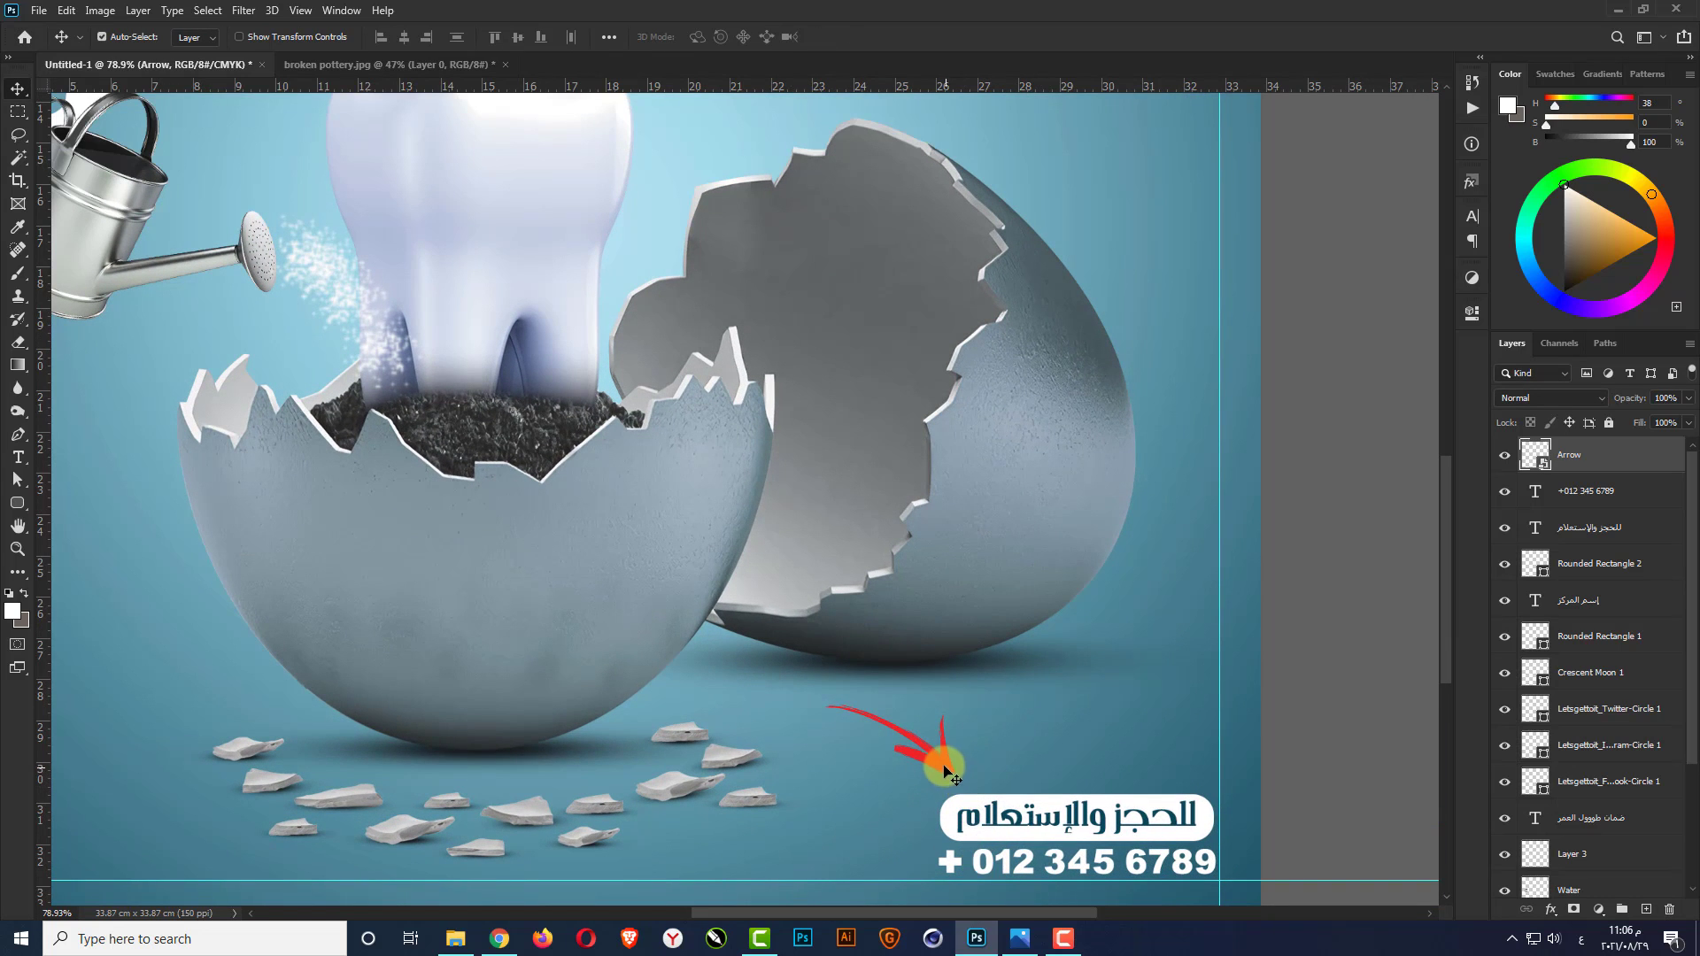
drag(934, 772, 925, 781)
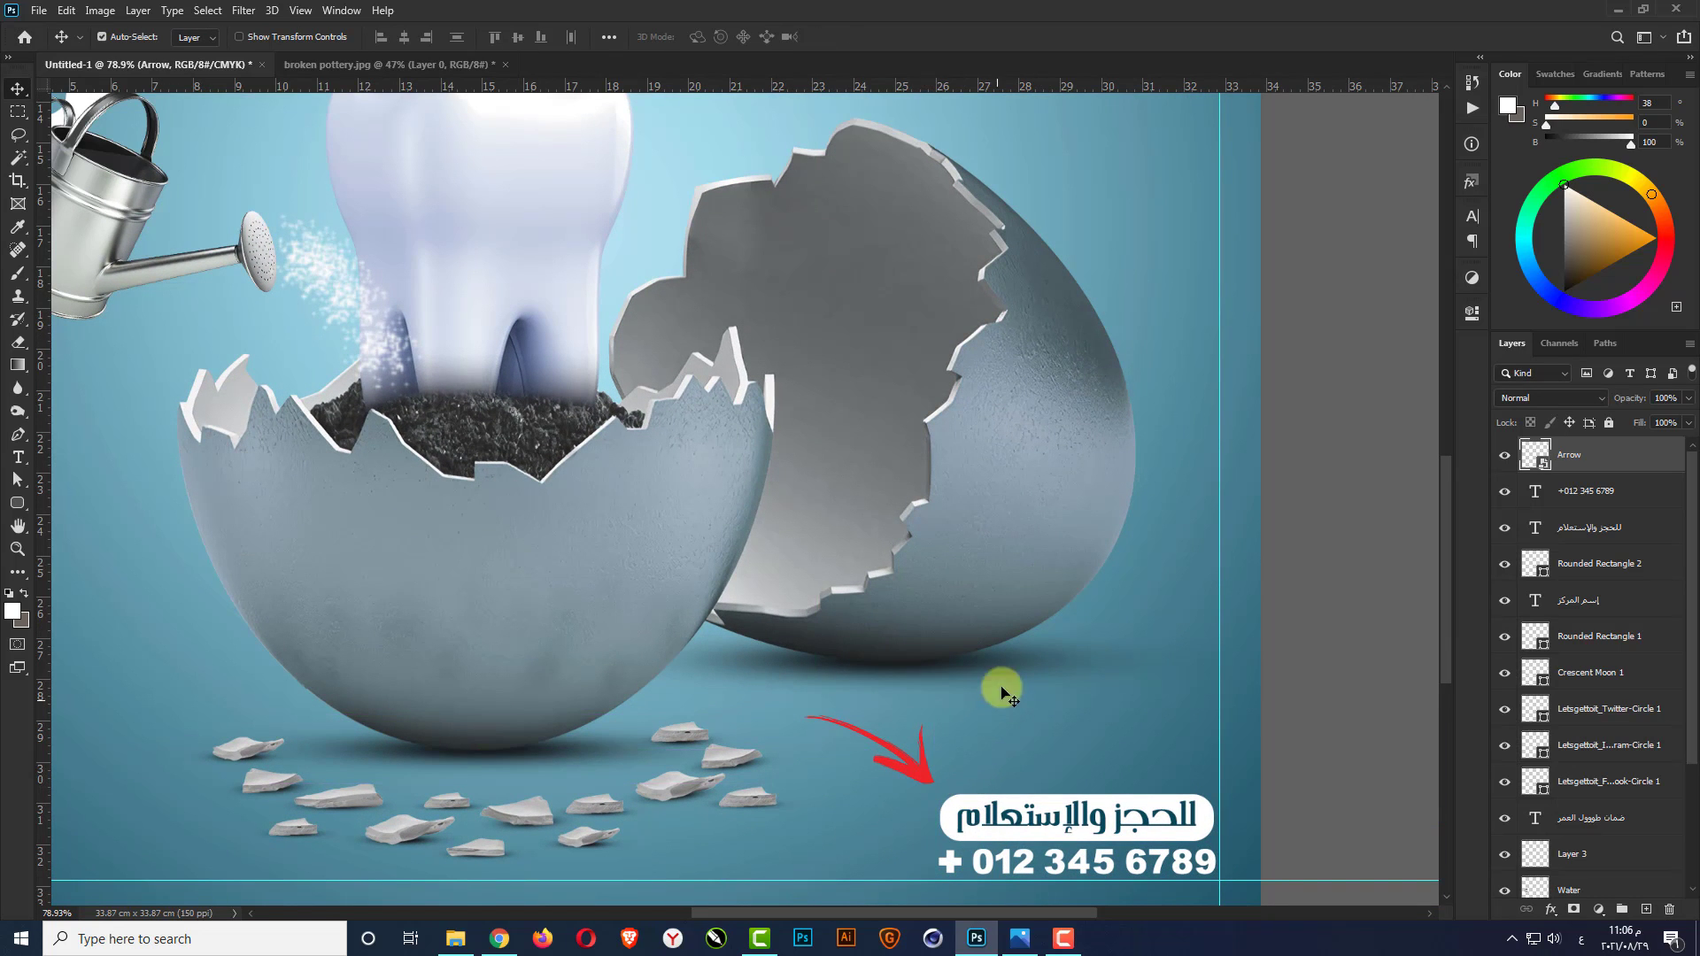
Apply a white Color Overlay effect to the arrow
click(1546, 909)
click(1590, 836)
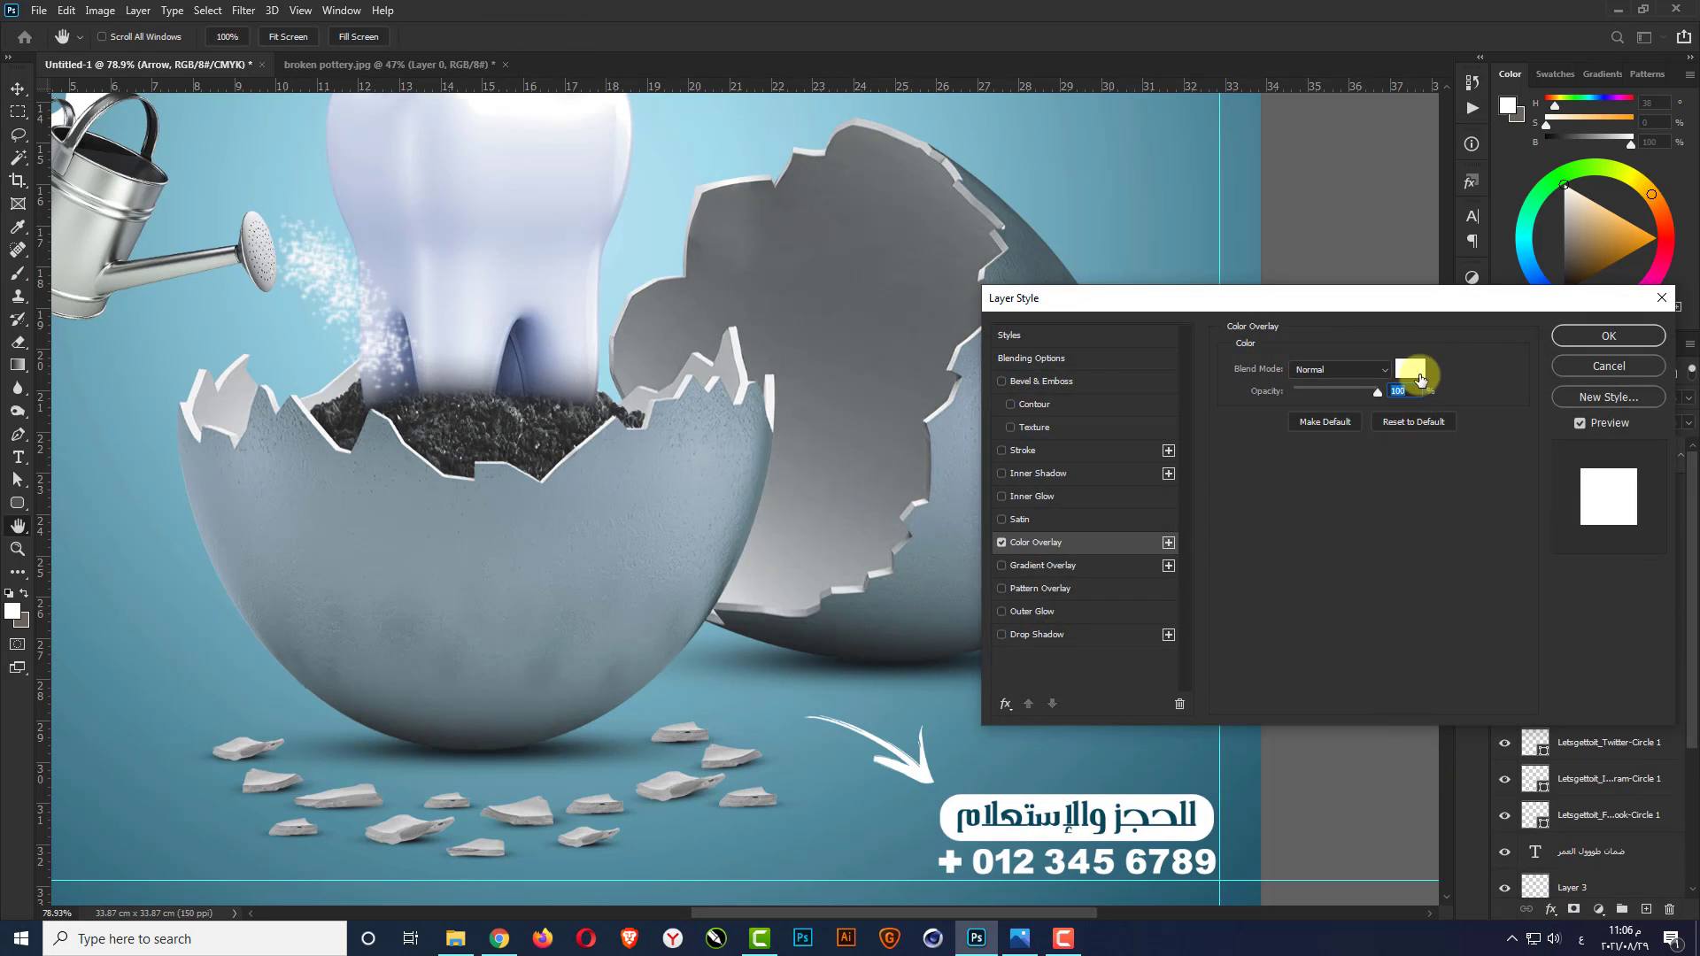
click(1413, 370)
click(1459, 400)
click(1594, 335)
key(ctrl+0)
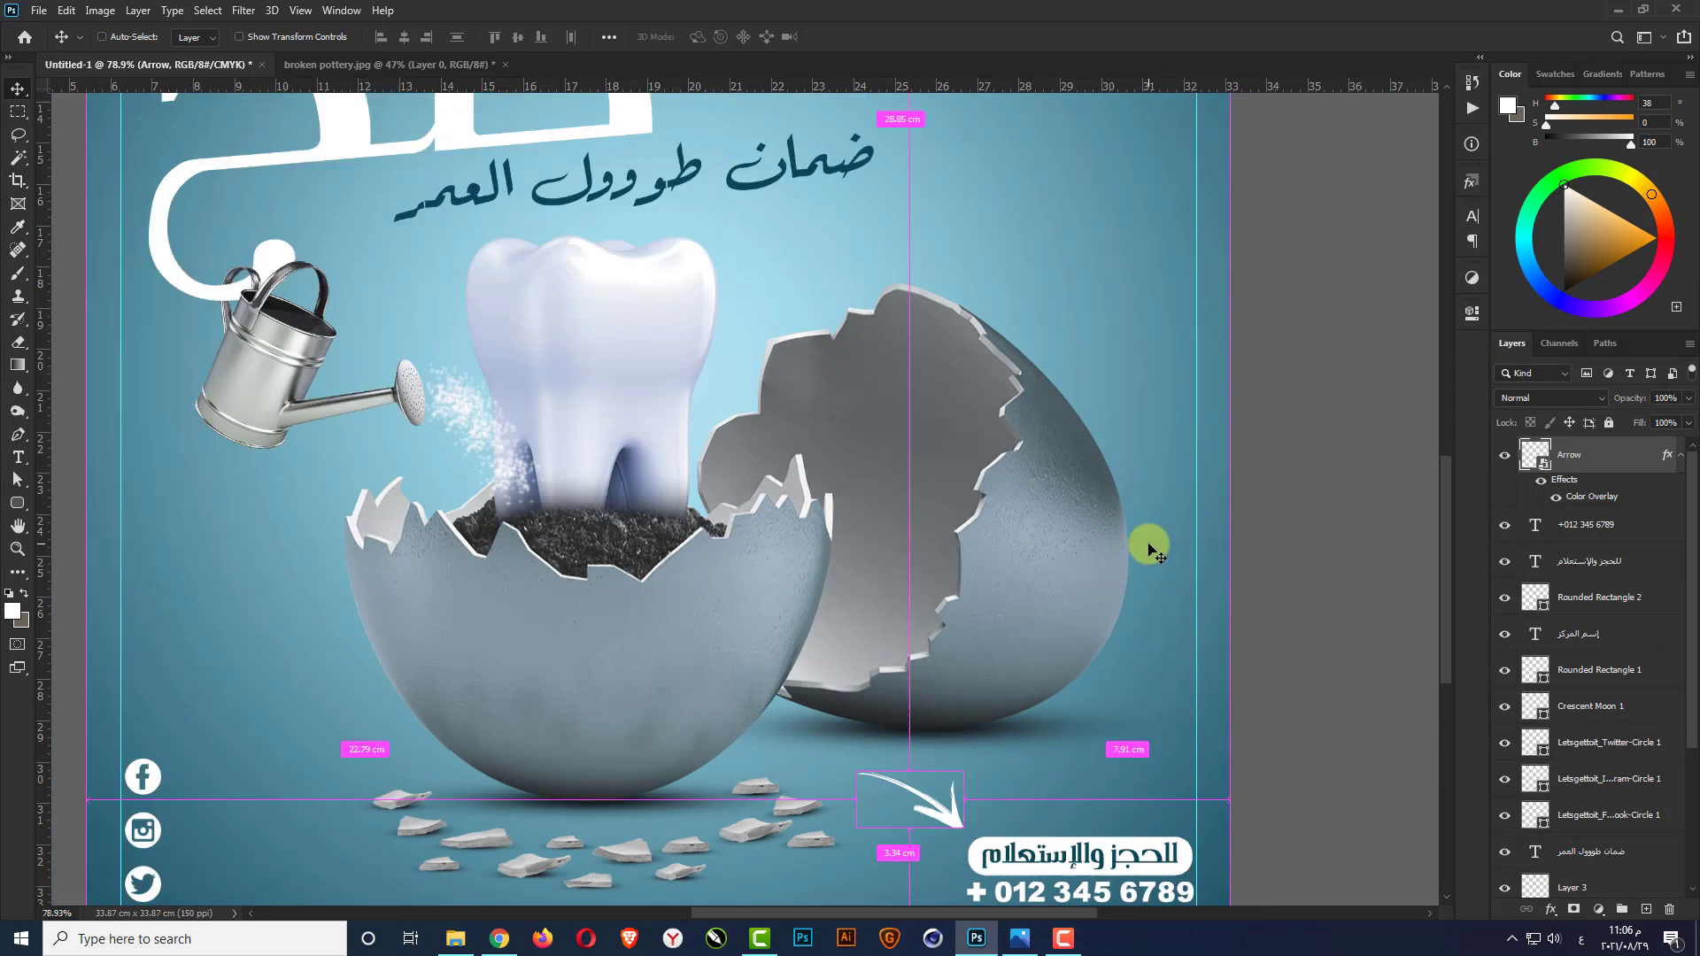
Add a new layer and stamp a white dot grid on it with the 656 px dot-pattern brush
click(1645, 910)
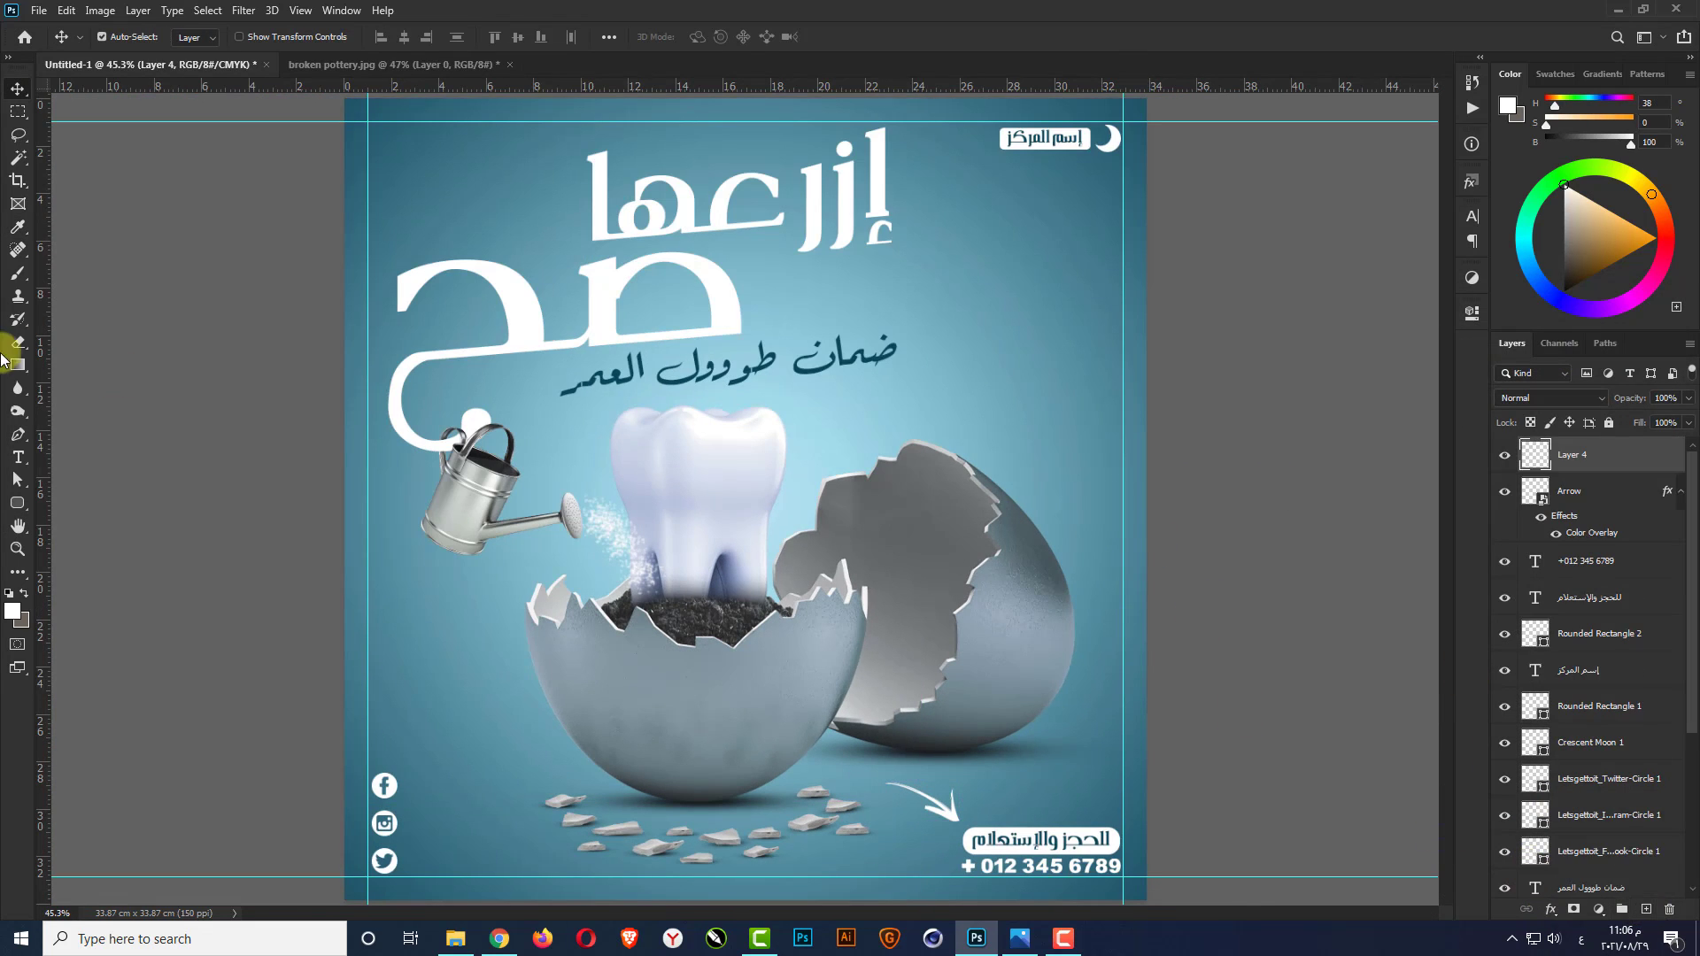
click(15, 280)
right_click(744, 310)
scroll(1429, 478, down, 10)
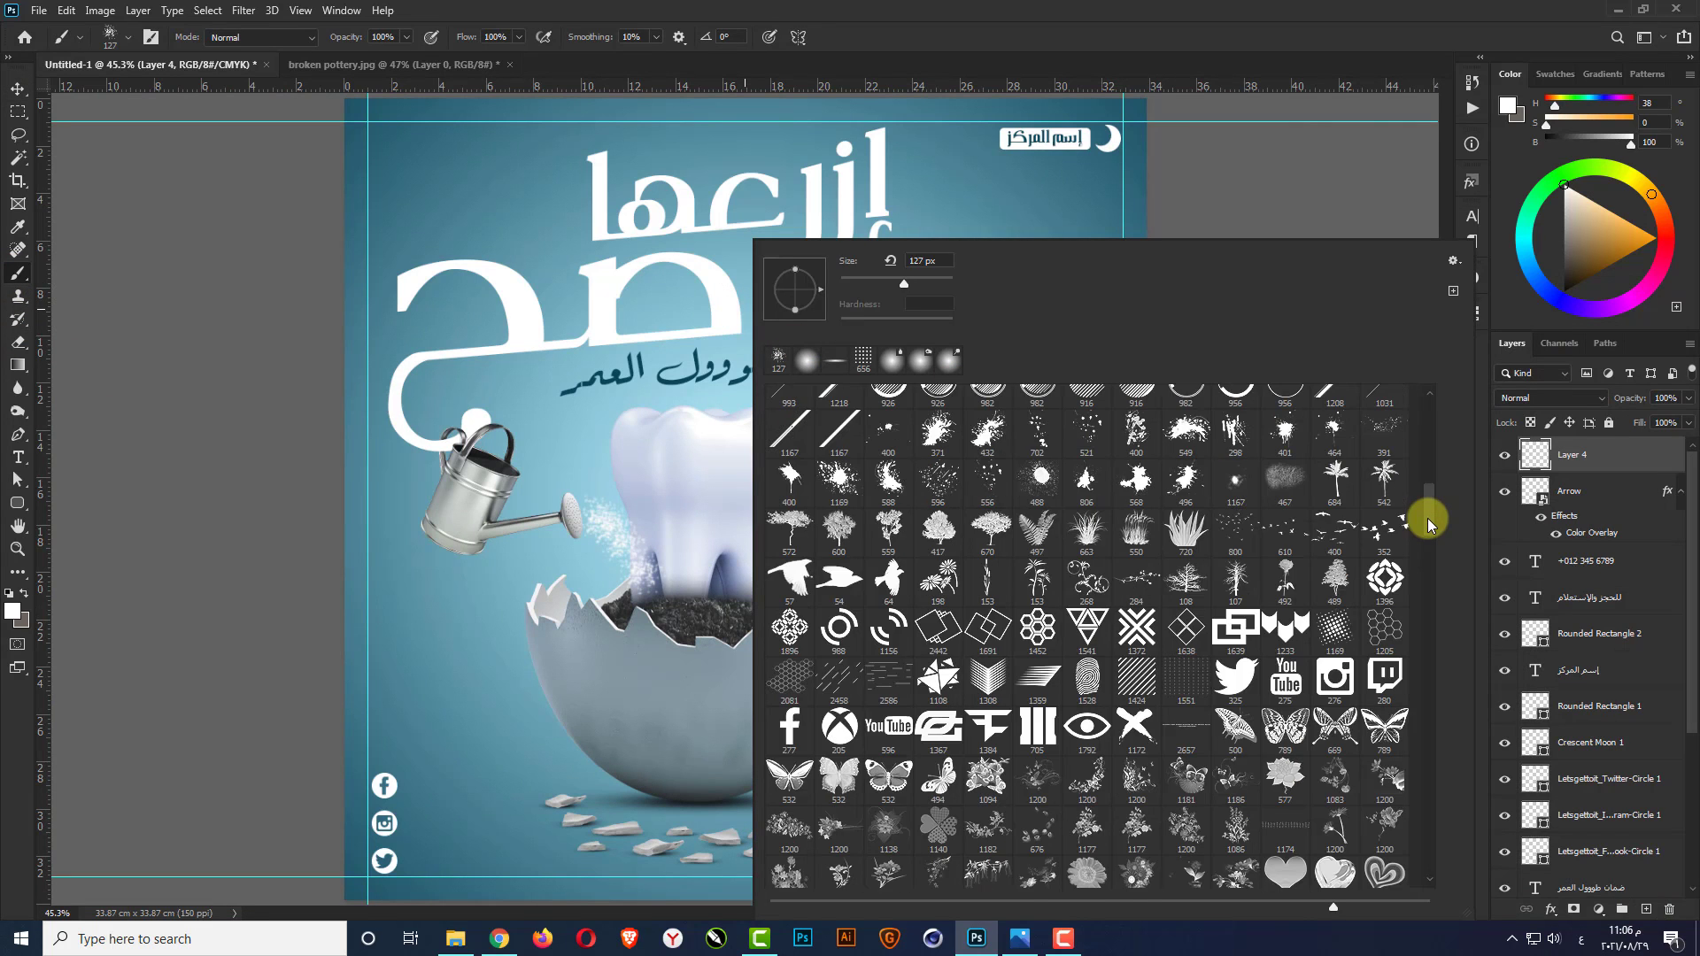
click(1384, 700)
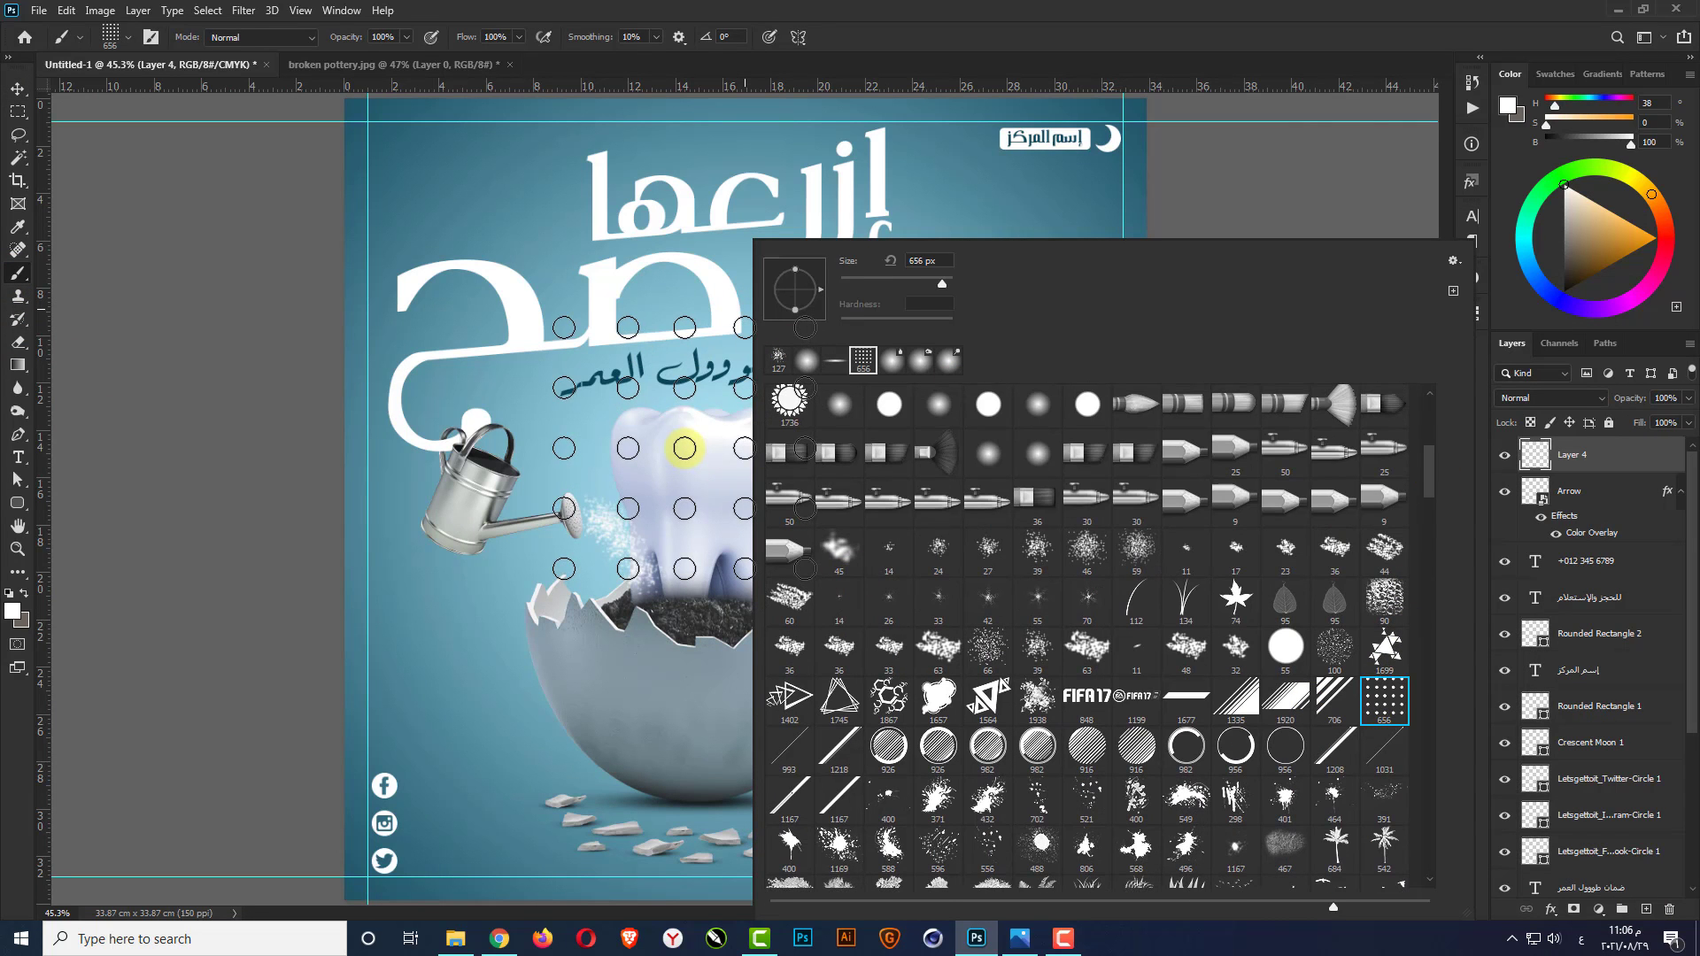
click(685, 448)
Move the dot grid below the center logo and delete its two leftmost columns of dots
key(v)
mouse_move(931, 418)
mouse_down()
mouse_move(979, 268)
mouse_move(1099, 161)
mouse_up()
click(20, 112)
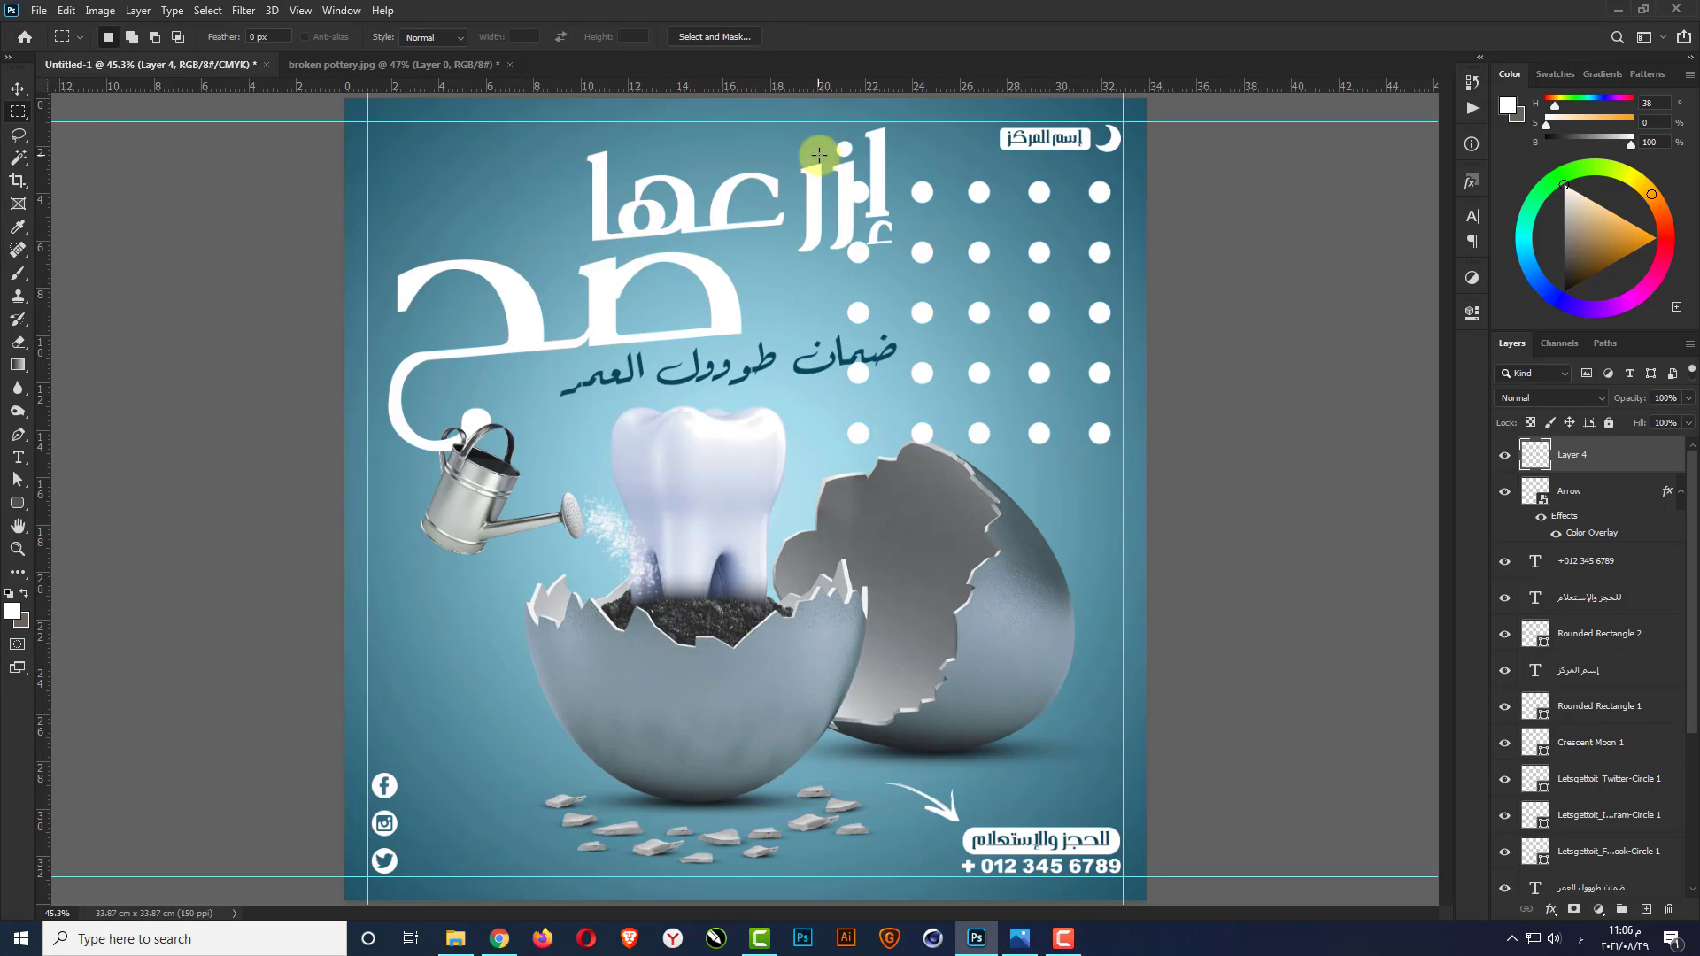
drag(819, 156, 947, 513)
key(Delete)
key(ctrl+d)
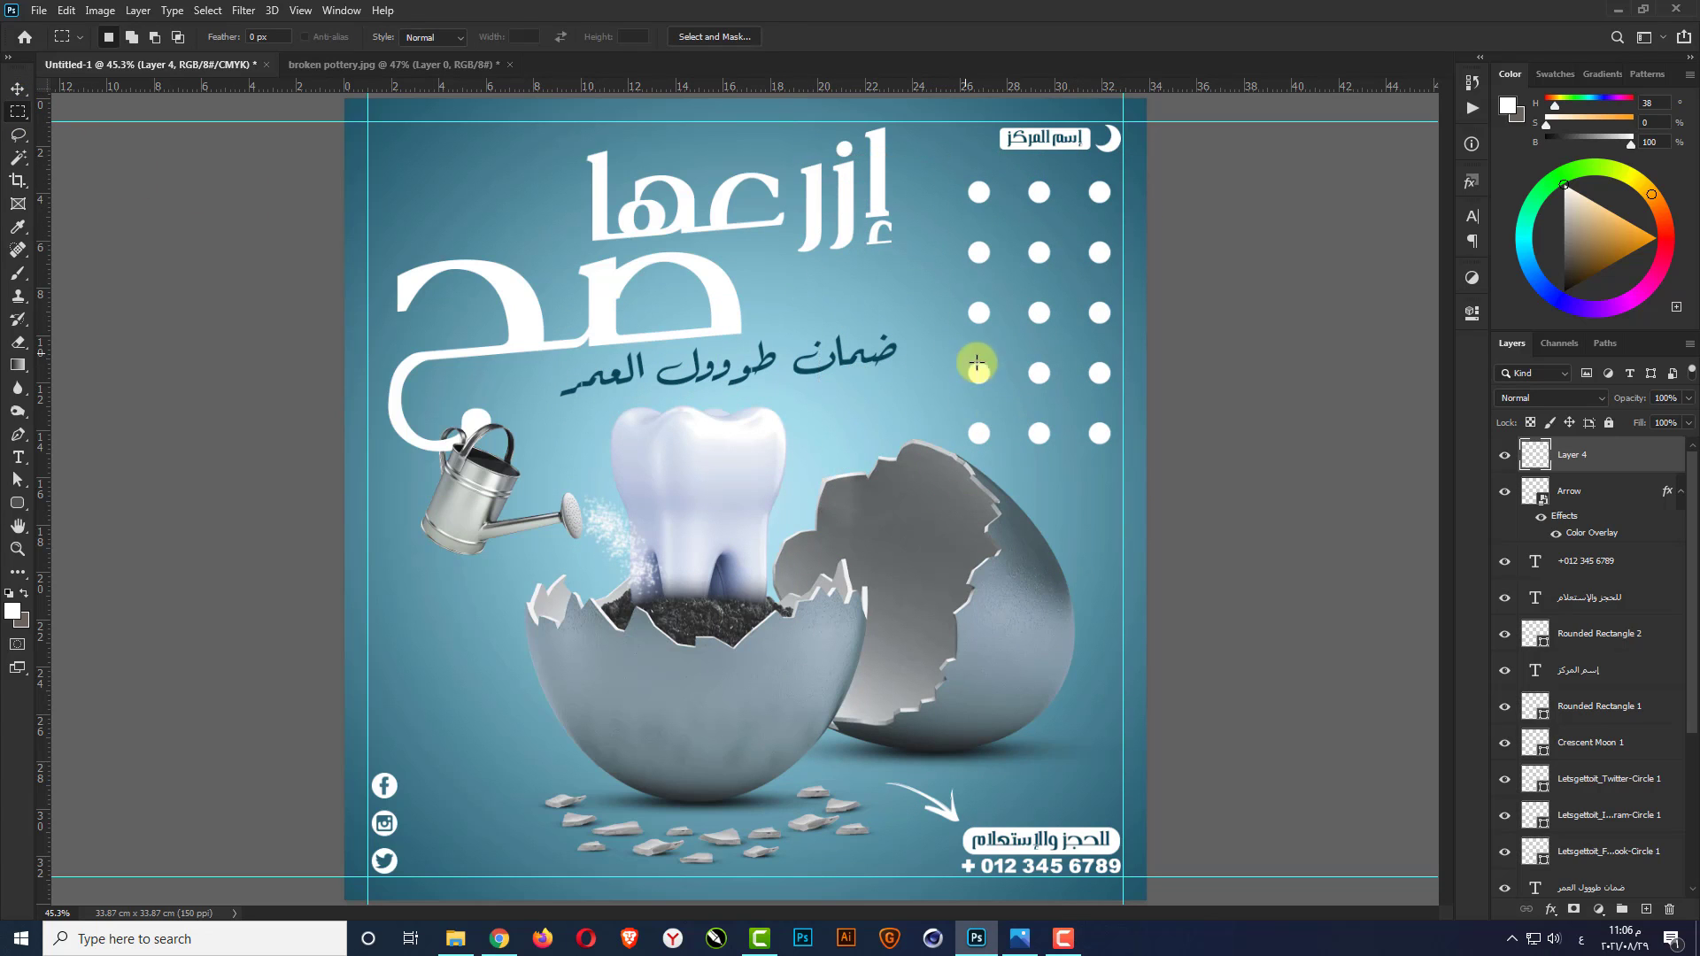
Delete three dots from the grid's lower-left corner to give it a diagonal stepped edge
drag(967, 355, 1058, 413)
key(f)
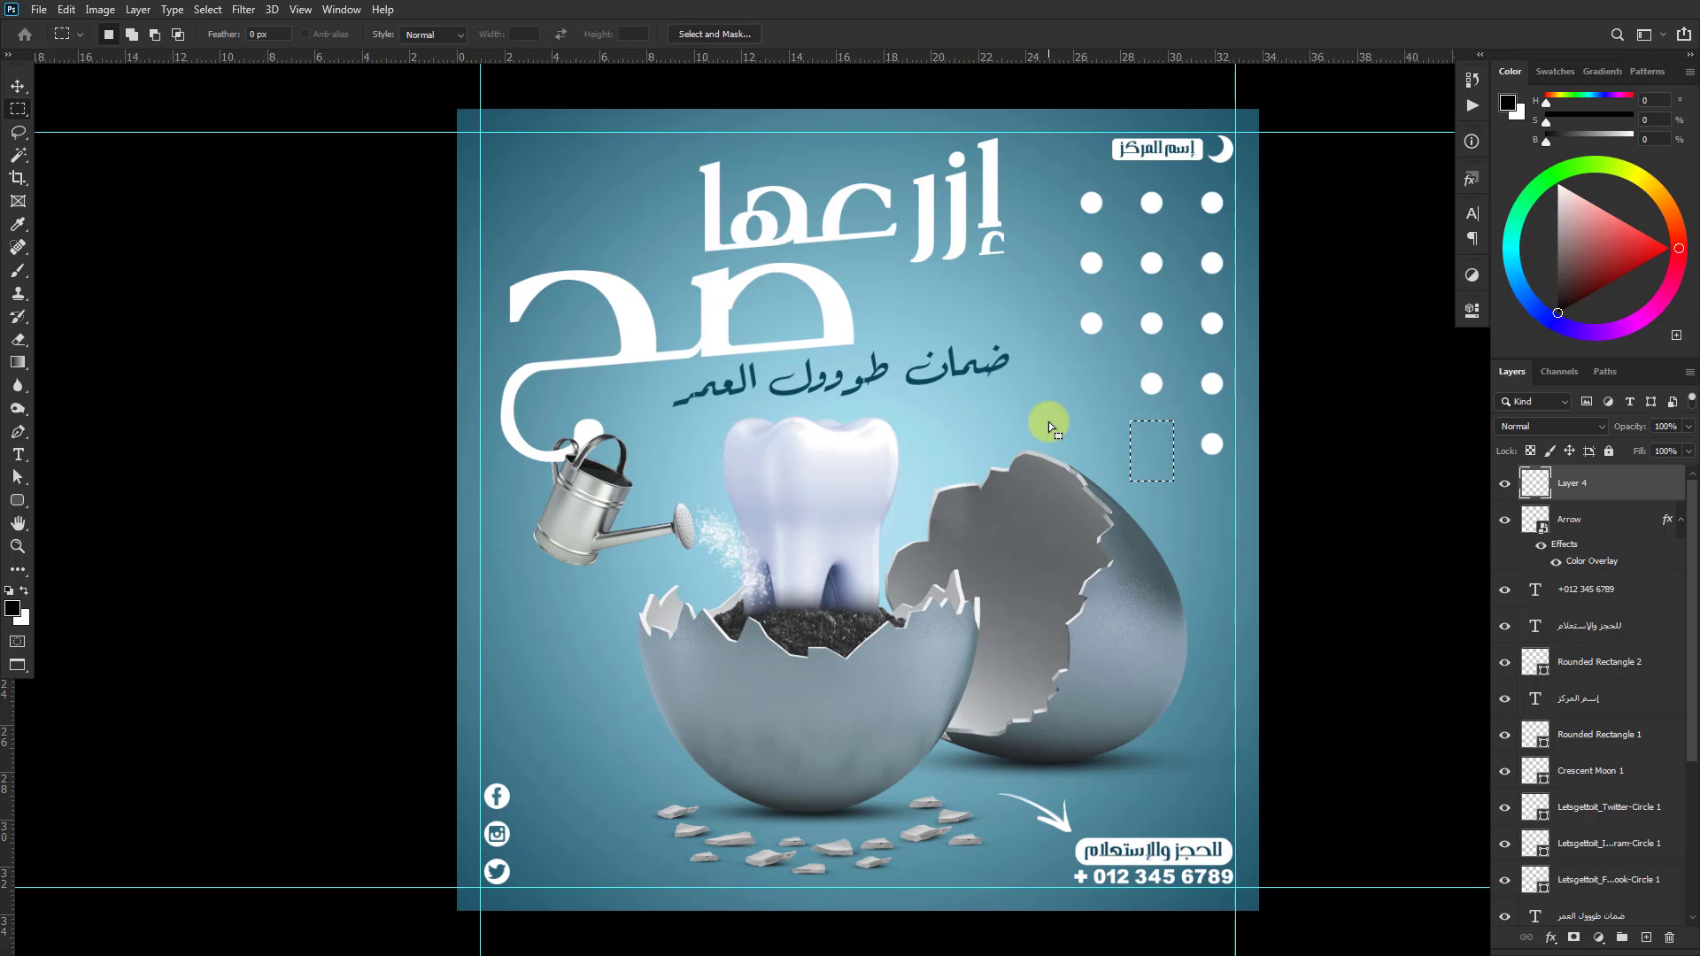
key(f)
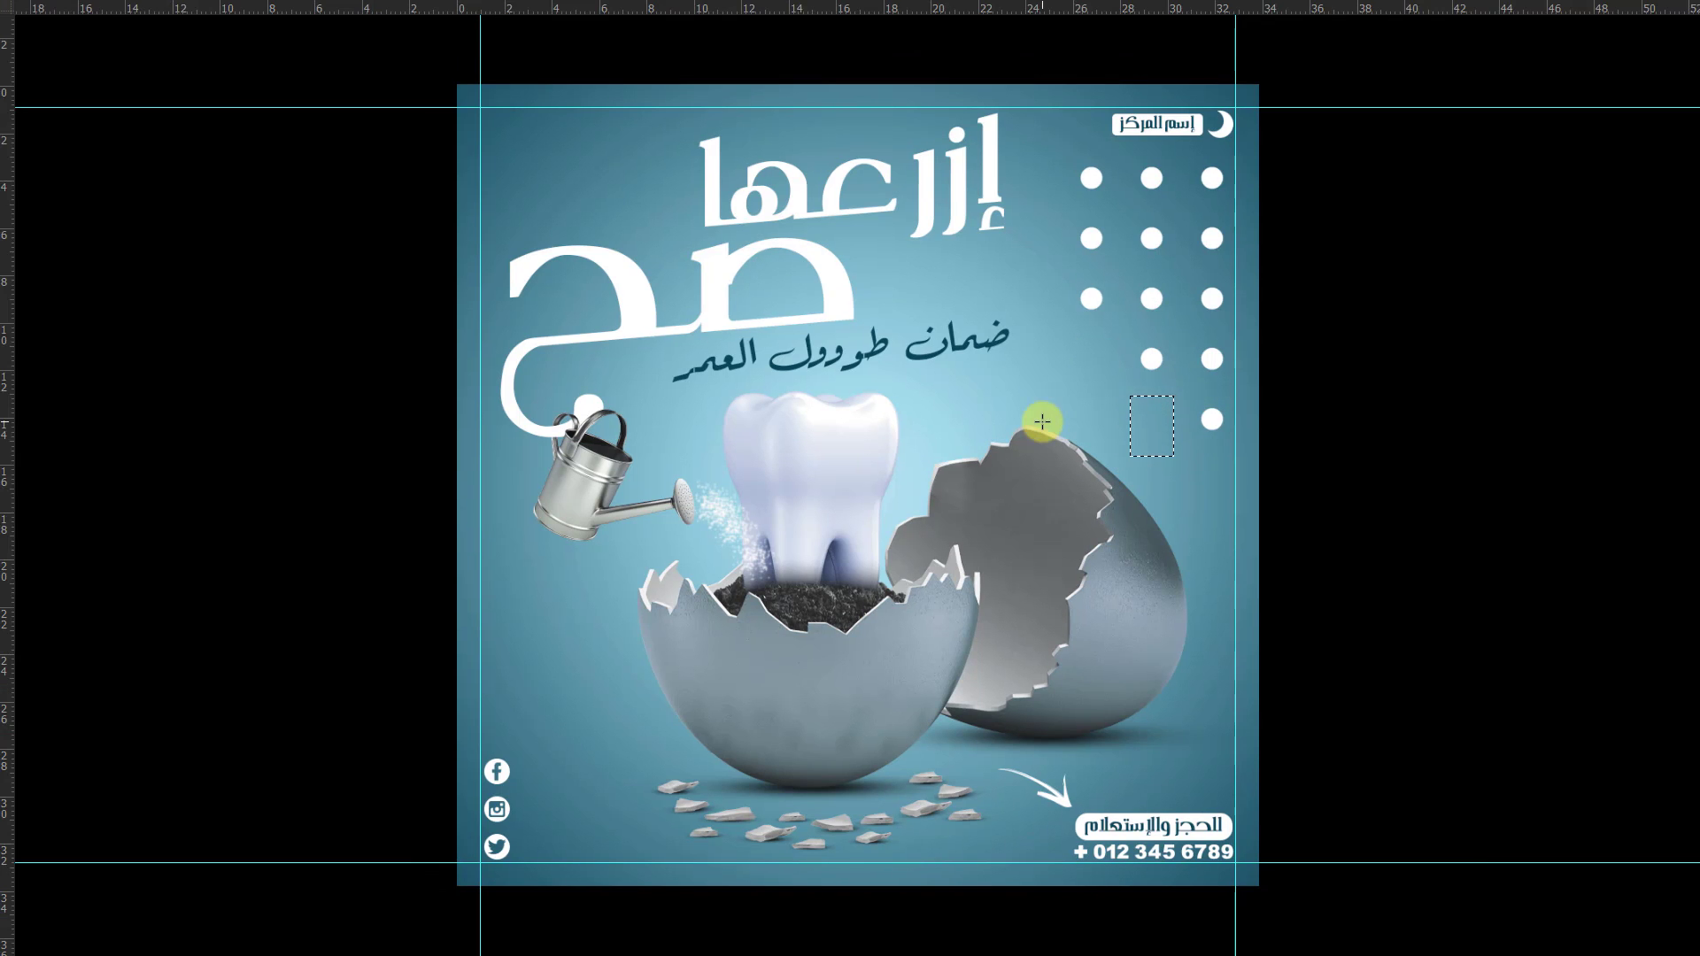
key(f)
Scale the dot grid down and position it just below the crescent logo, near the right guide
key(ctrl+t)
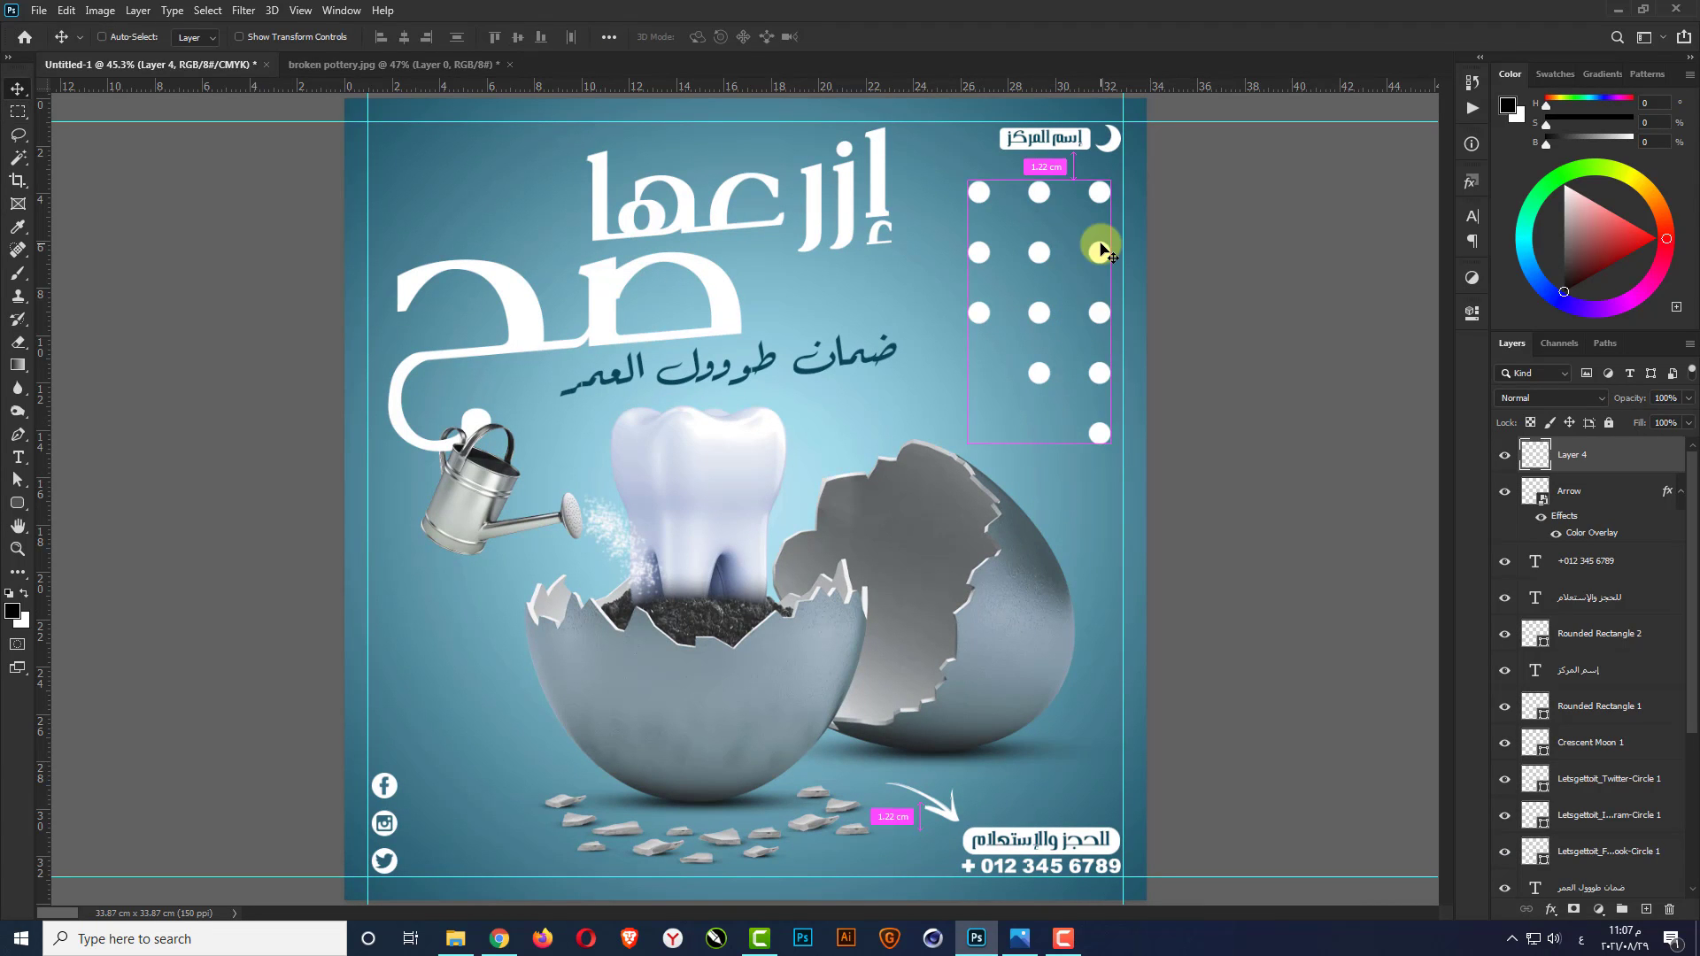
scroll(1131, 169, up, 3)
drag(868, 615, 1014, 368)
key(Return)
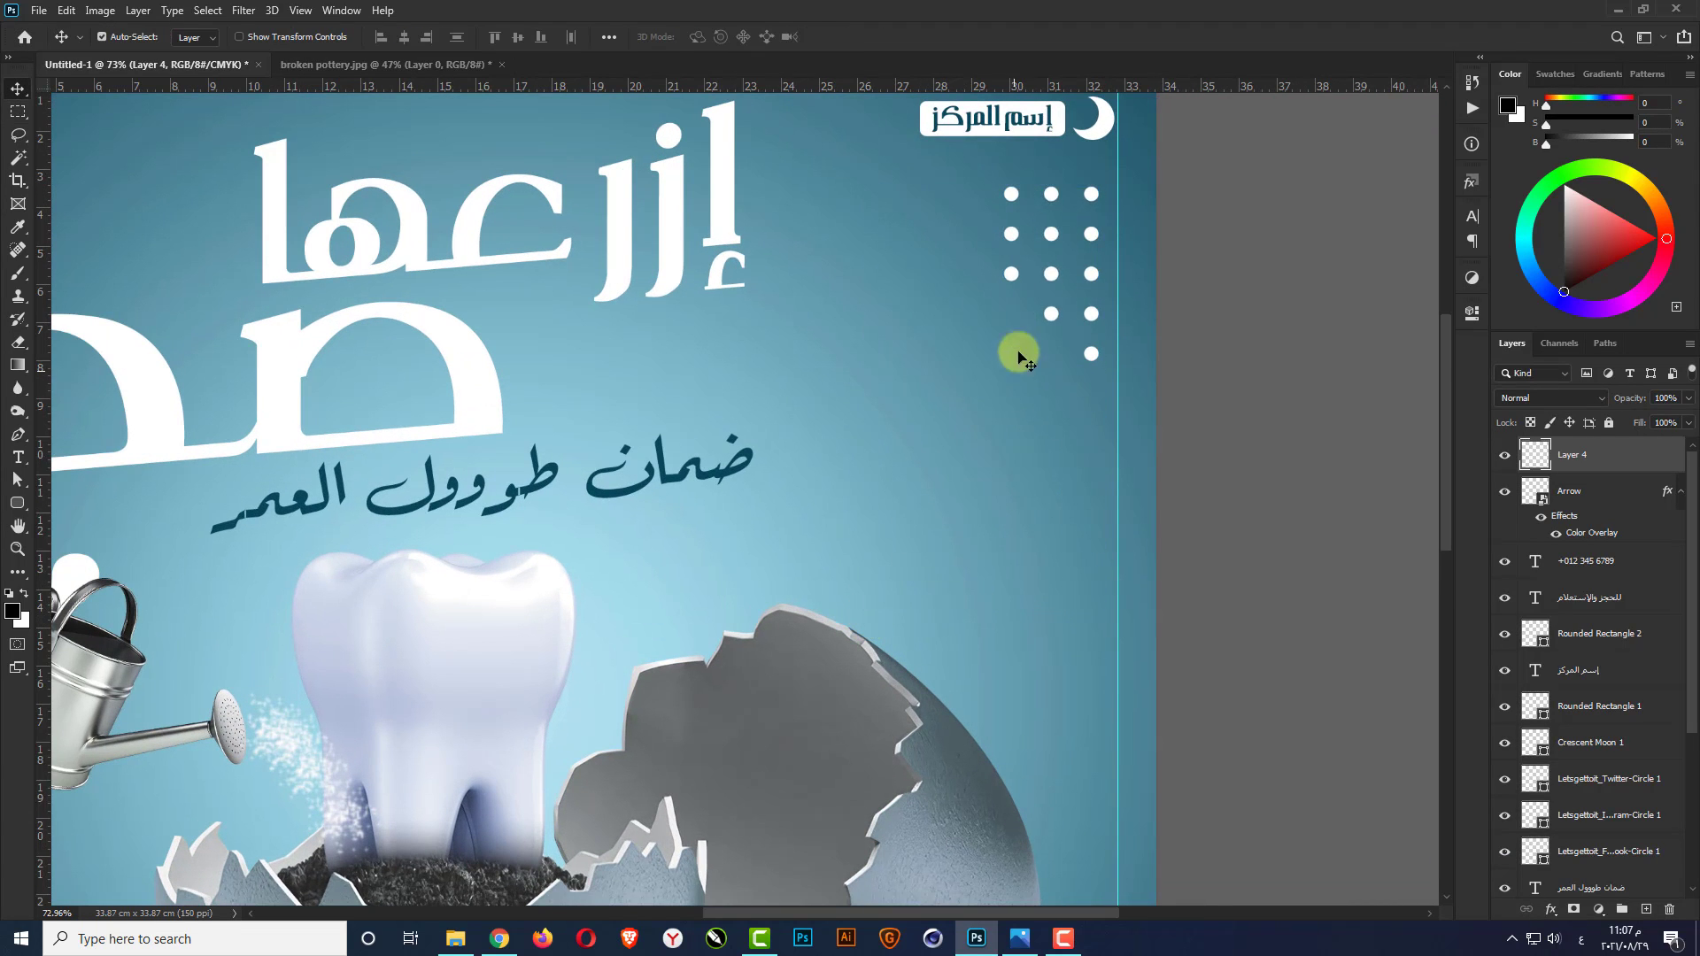
scroll(1037, 201, up, 3)
drag(1038, 201, 1056, 173)
Duplicate the dot grid beside the social icons and flip the copy horizontally and vertically
scroll(1040, 248, down, 2)
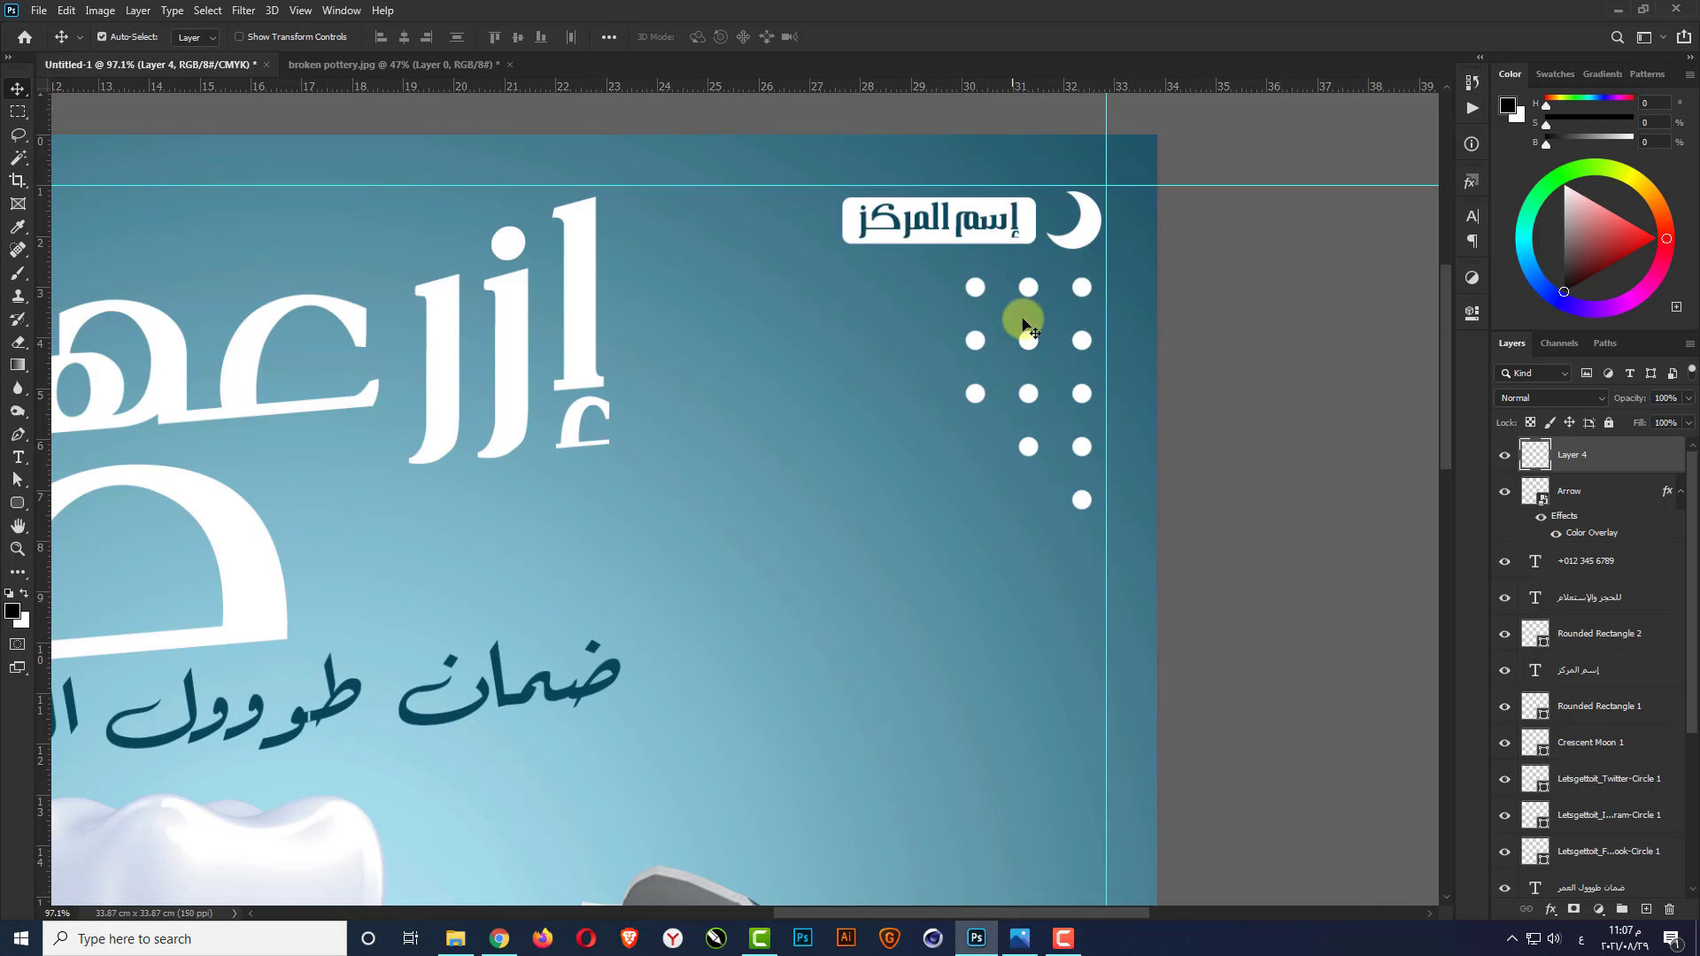
scroll(1040, 306, down, 4)
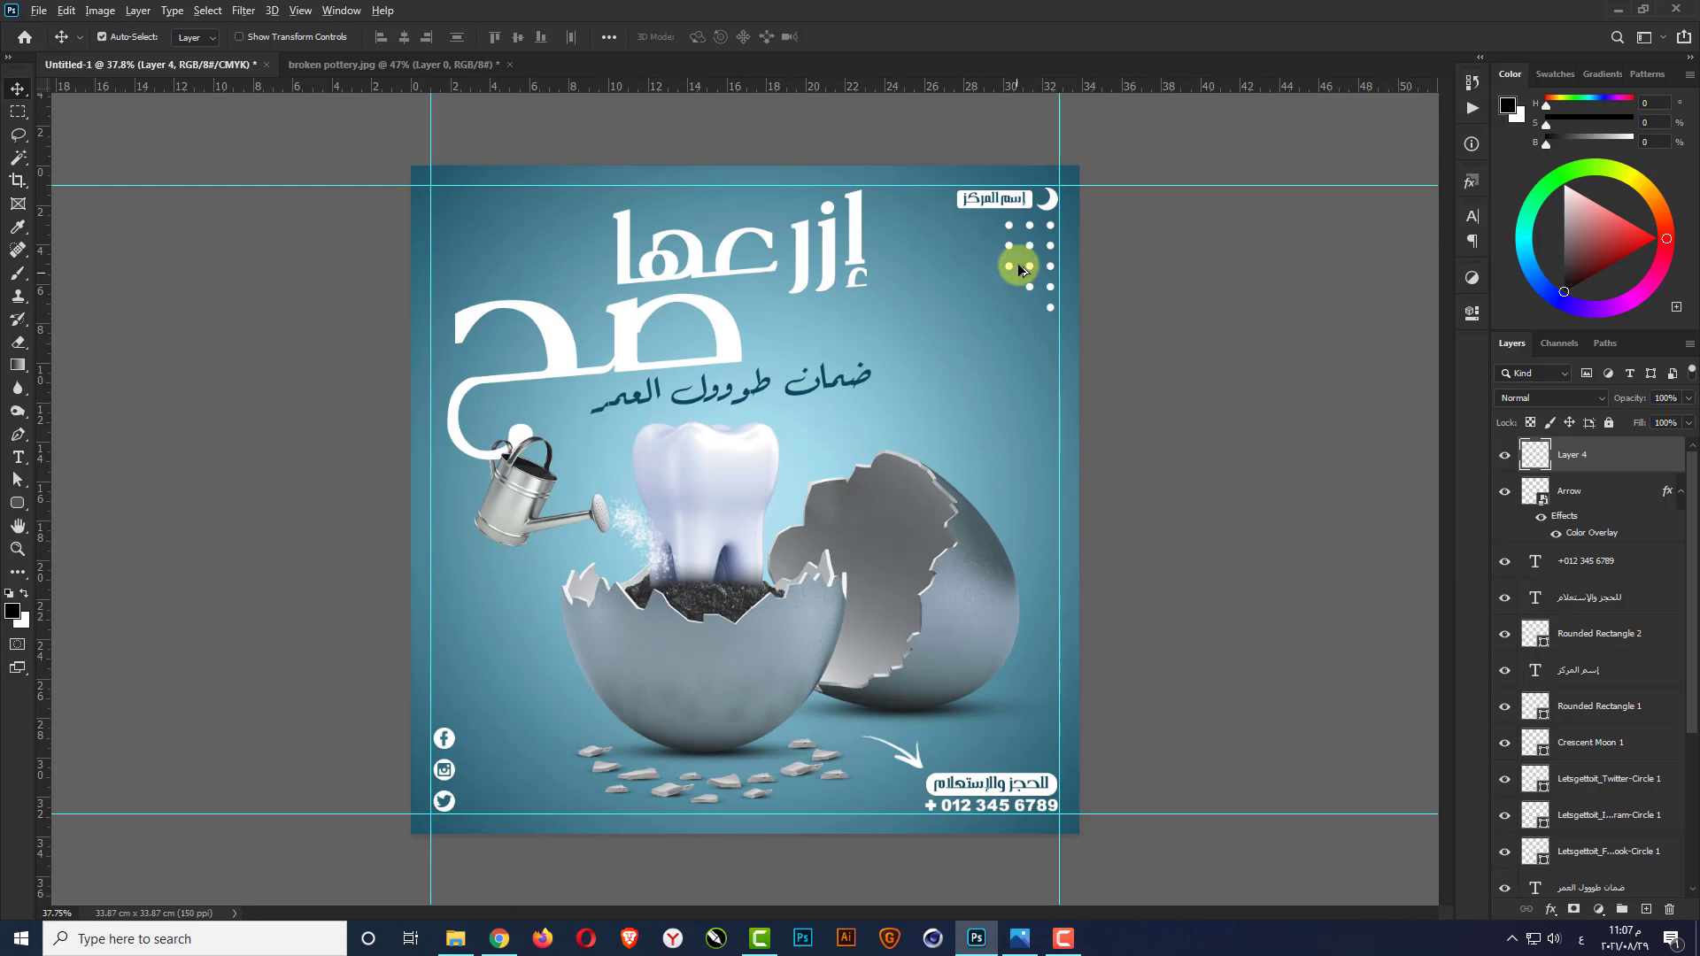
drag(1030, 229, 491, 705)
key(ctrl+t)
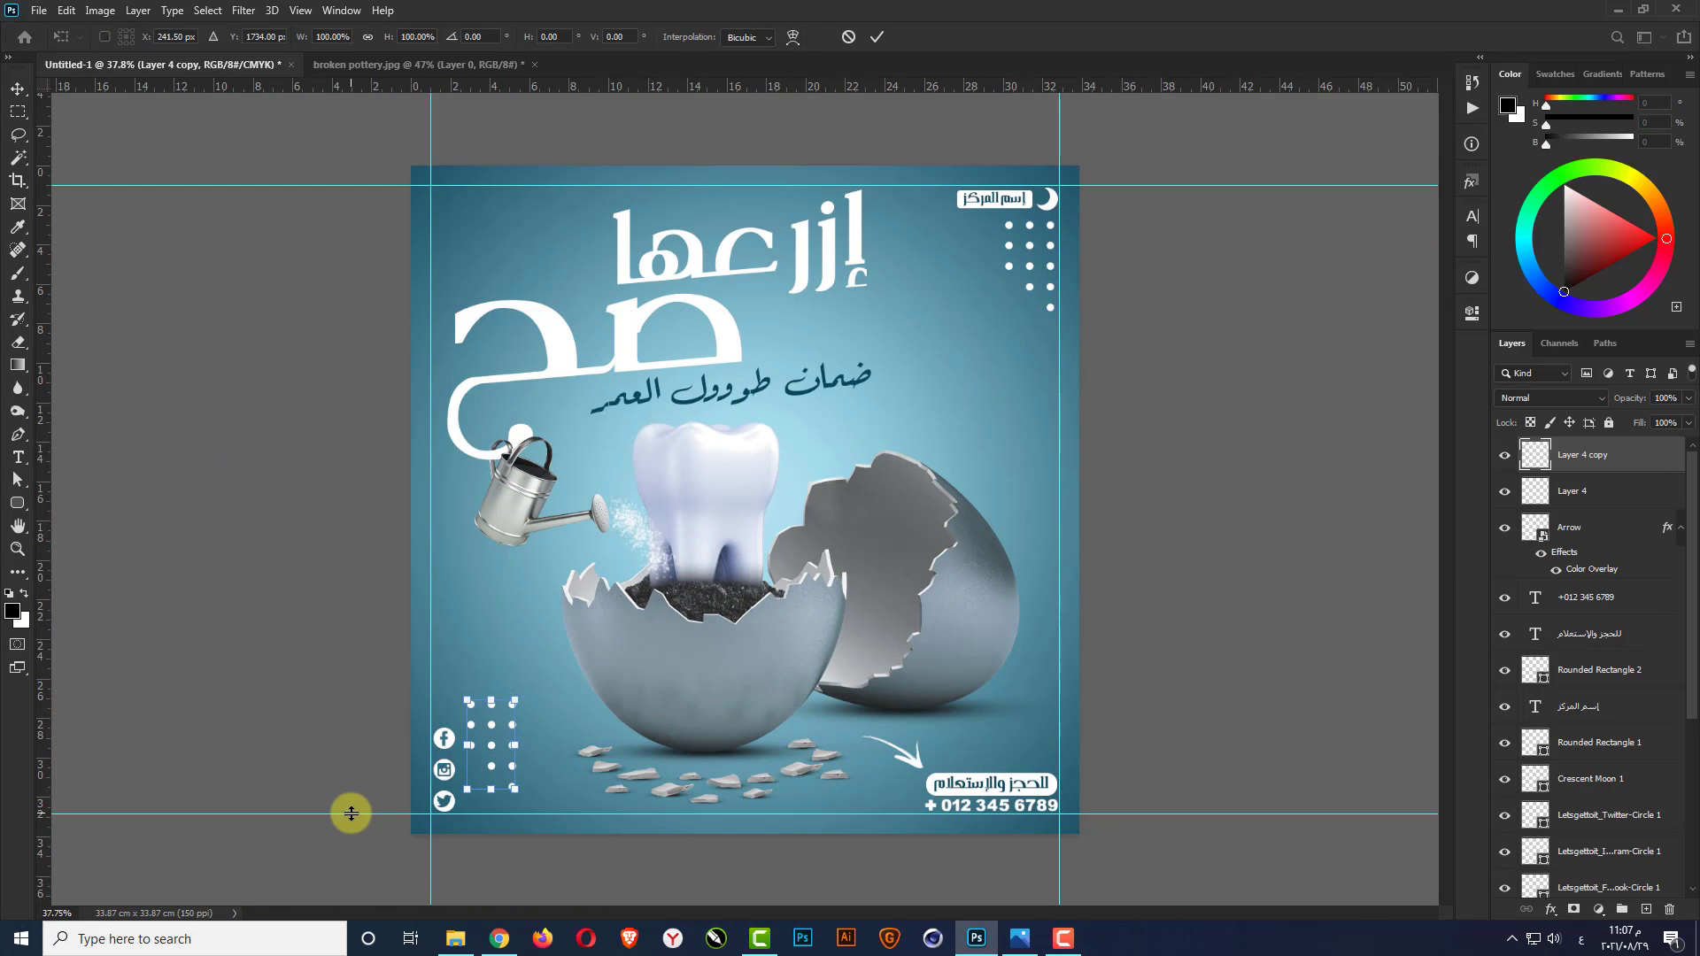
right_click(498, 724)
click(547, 693)
right_click(505, 735)
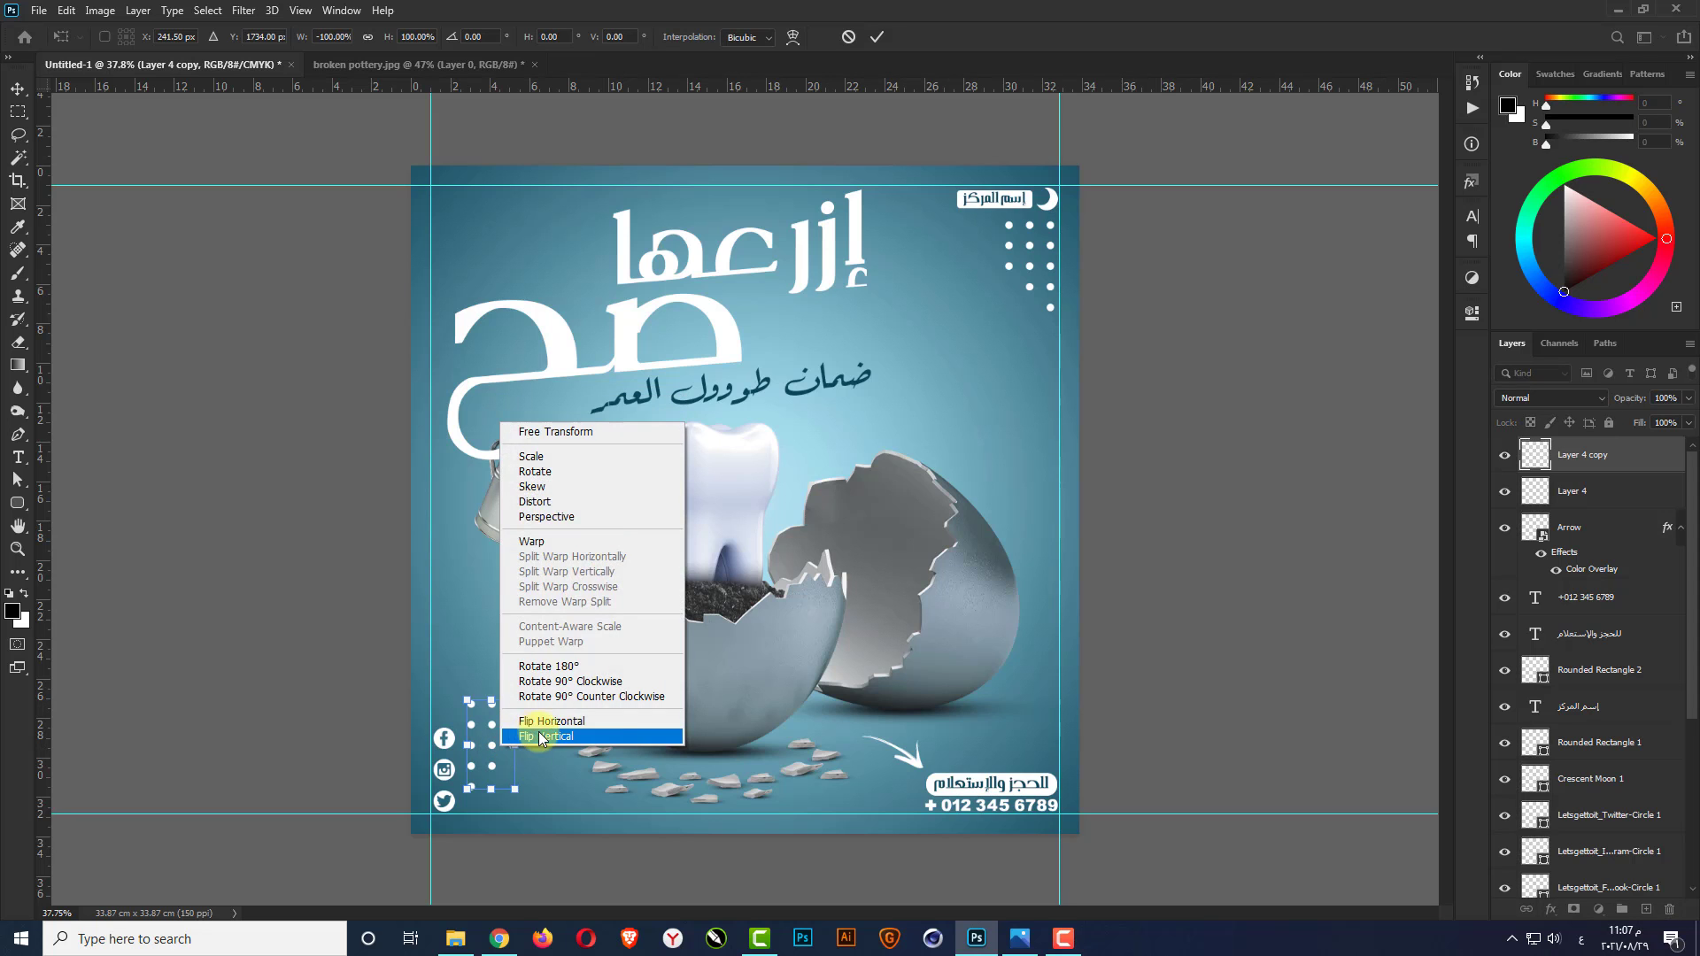
click(547, 738)
Scale the copied dot grid down and position it beside the Twitter icon, just above the lower guide
scroll(451, 828, up, 4)
scroll(558, 732, up, 2)
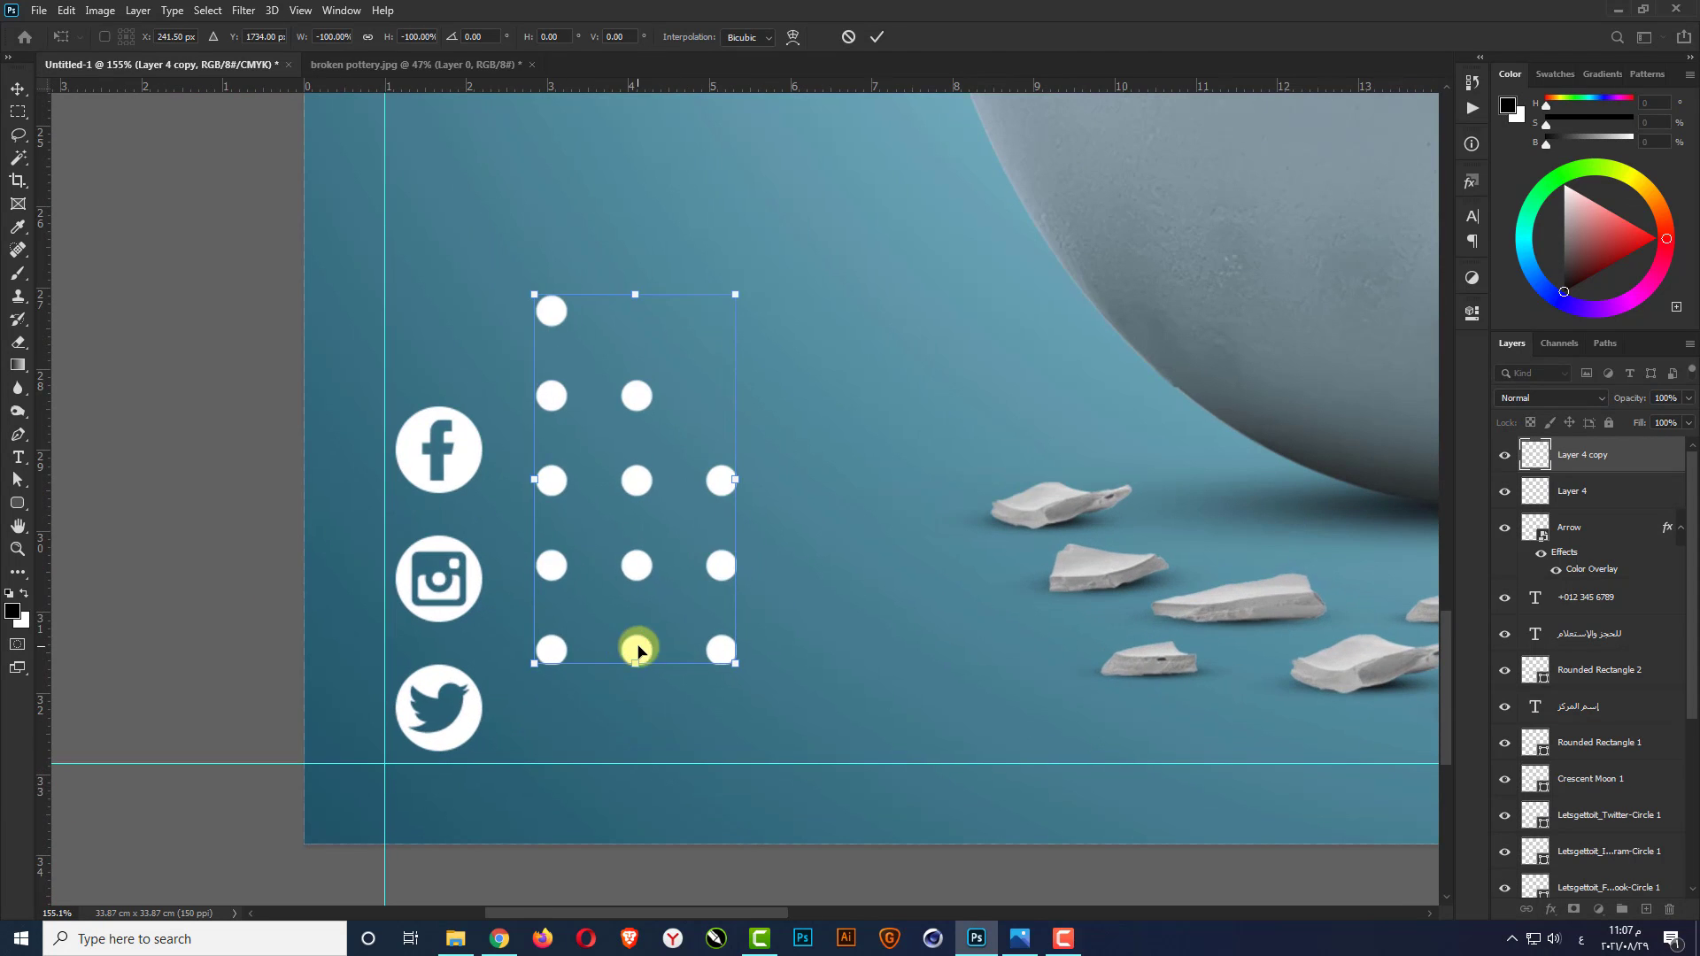
drag(637, 649, 626, 732)
drag(731, 380, 653, 550)
key(Return)
key(ctrl+0)
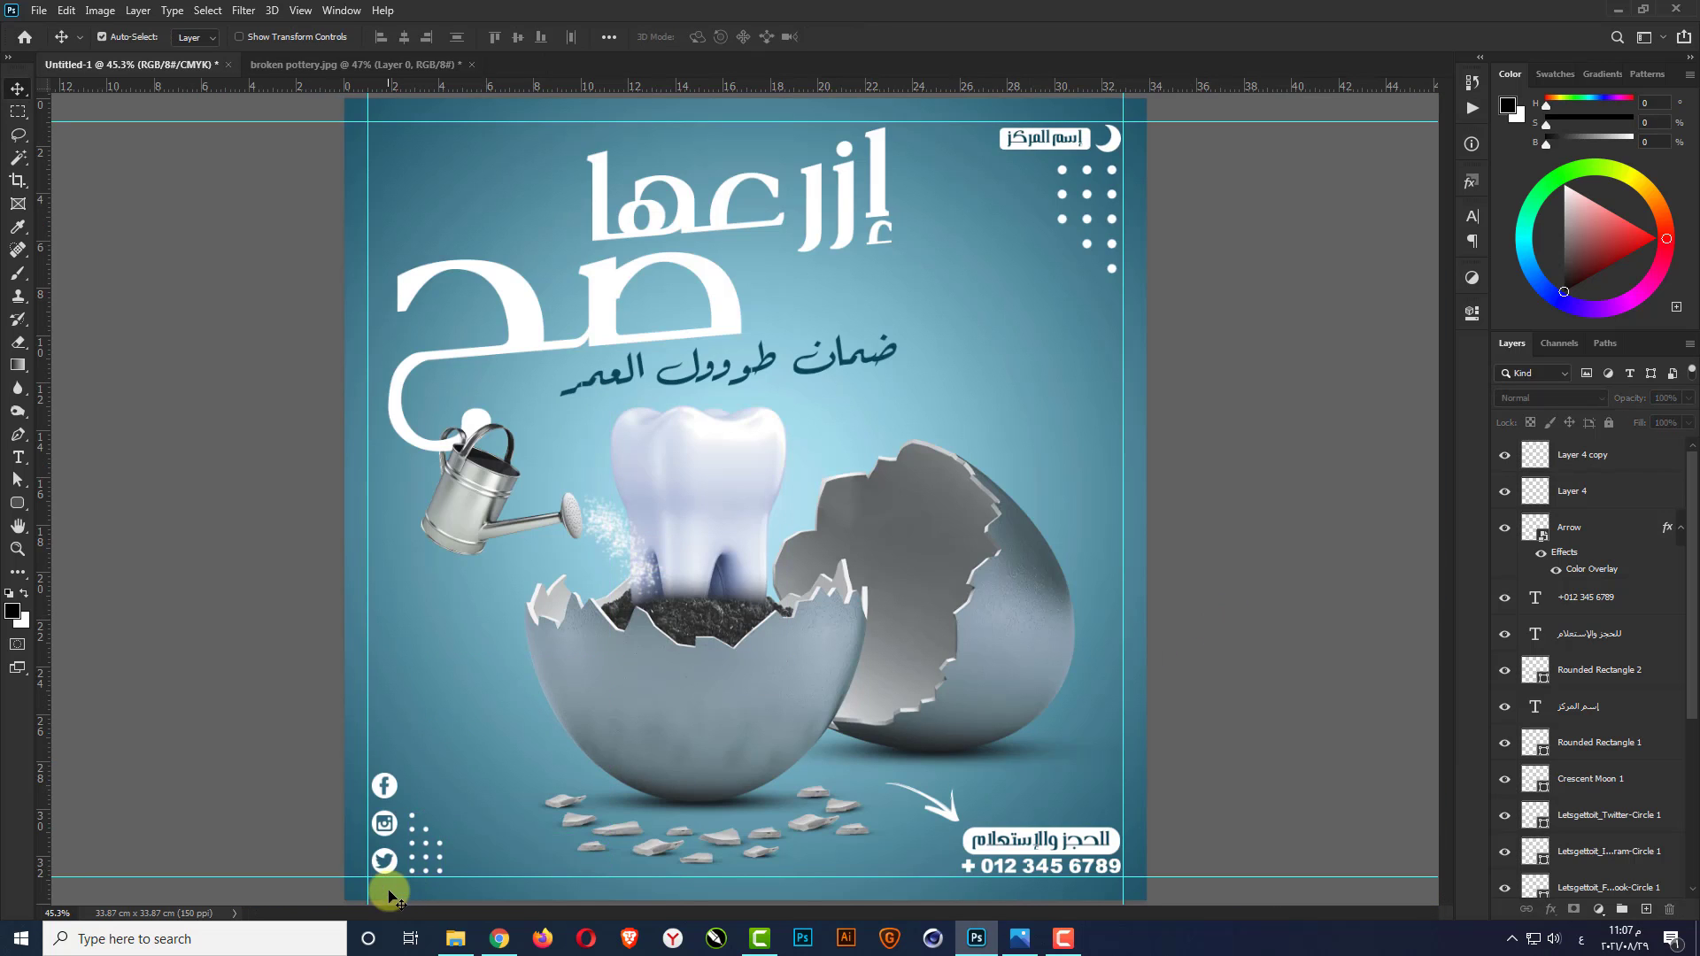
Rotate the copied dot grid 90° and flip it vertically so its longest row lies at the base
scroll(416, 850, up, 5)
key(ctrl+t)
drag(550, 675, 641, 874)
right_click(516, 772)
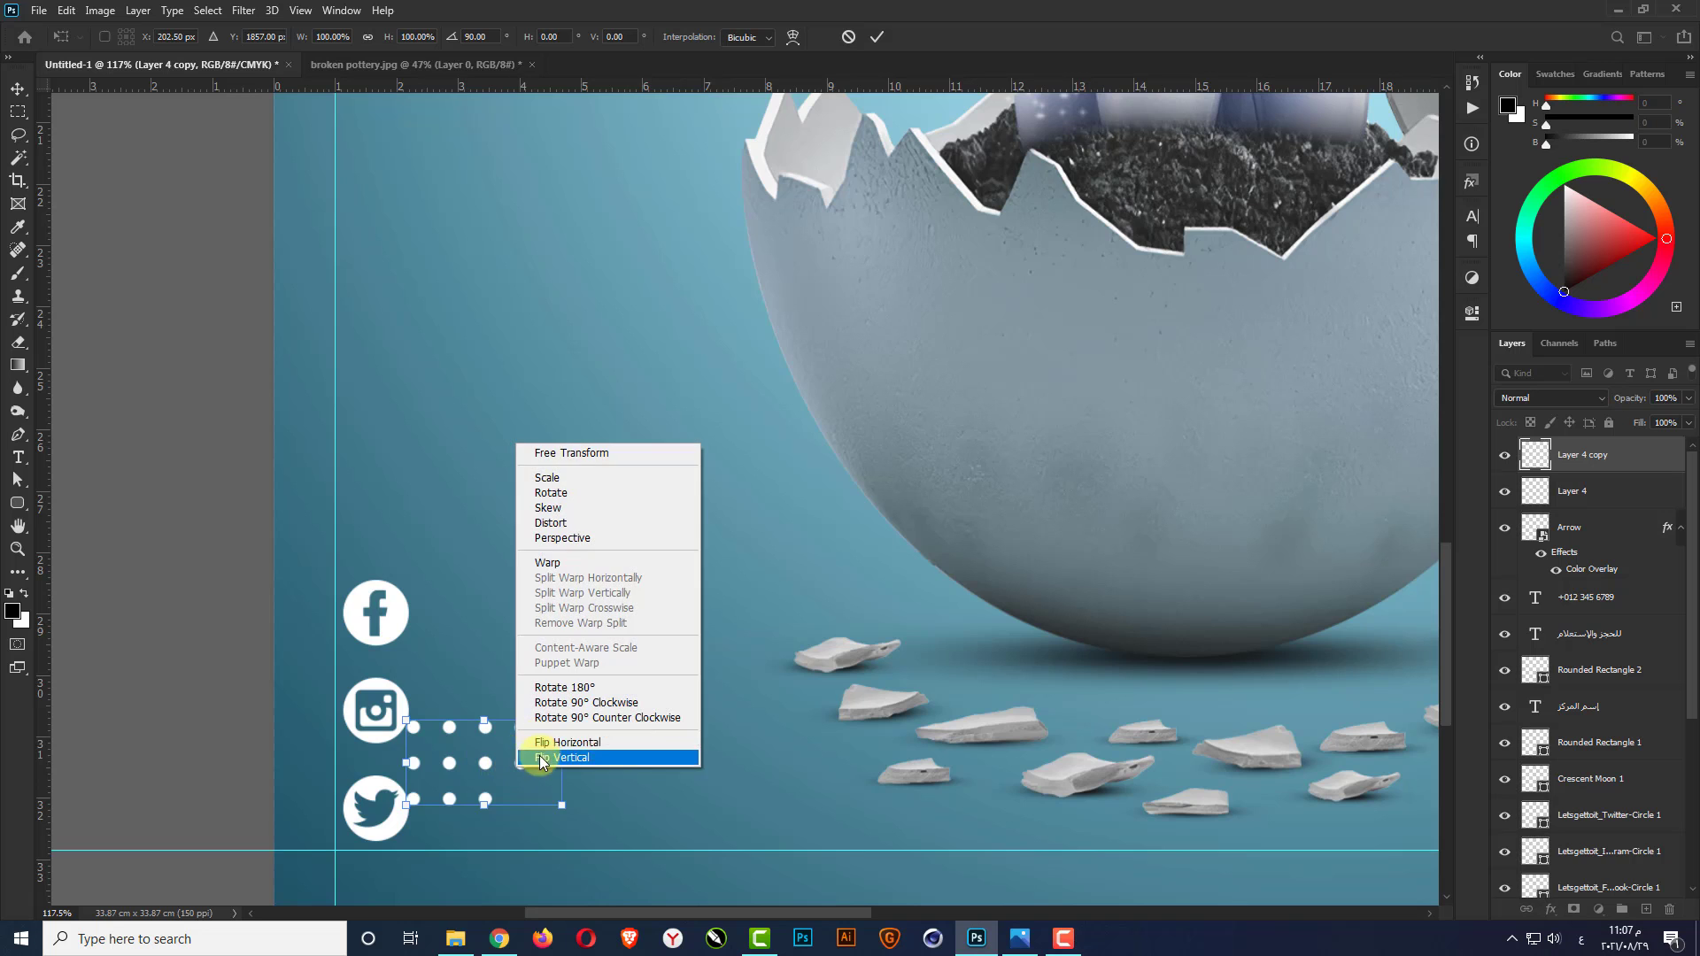
click(540, 757)
Position the rotated dot grid beside the Twitter icon above the lower guide and enlarge it slightly
alt+scroll(440, 850, up, 3)
drag(457, 782, 493, 827)
drag(655, 710, 698, 693)
key(Return)
scroll(324, 709, down, 7)
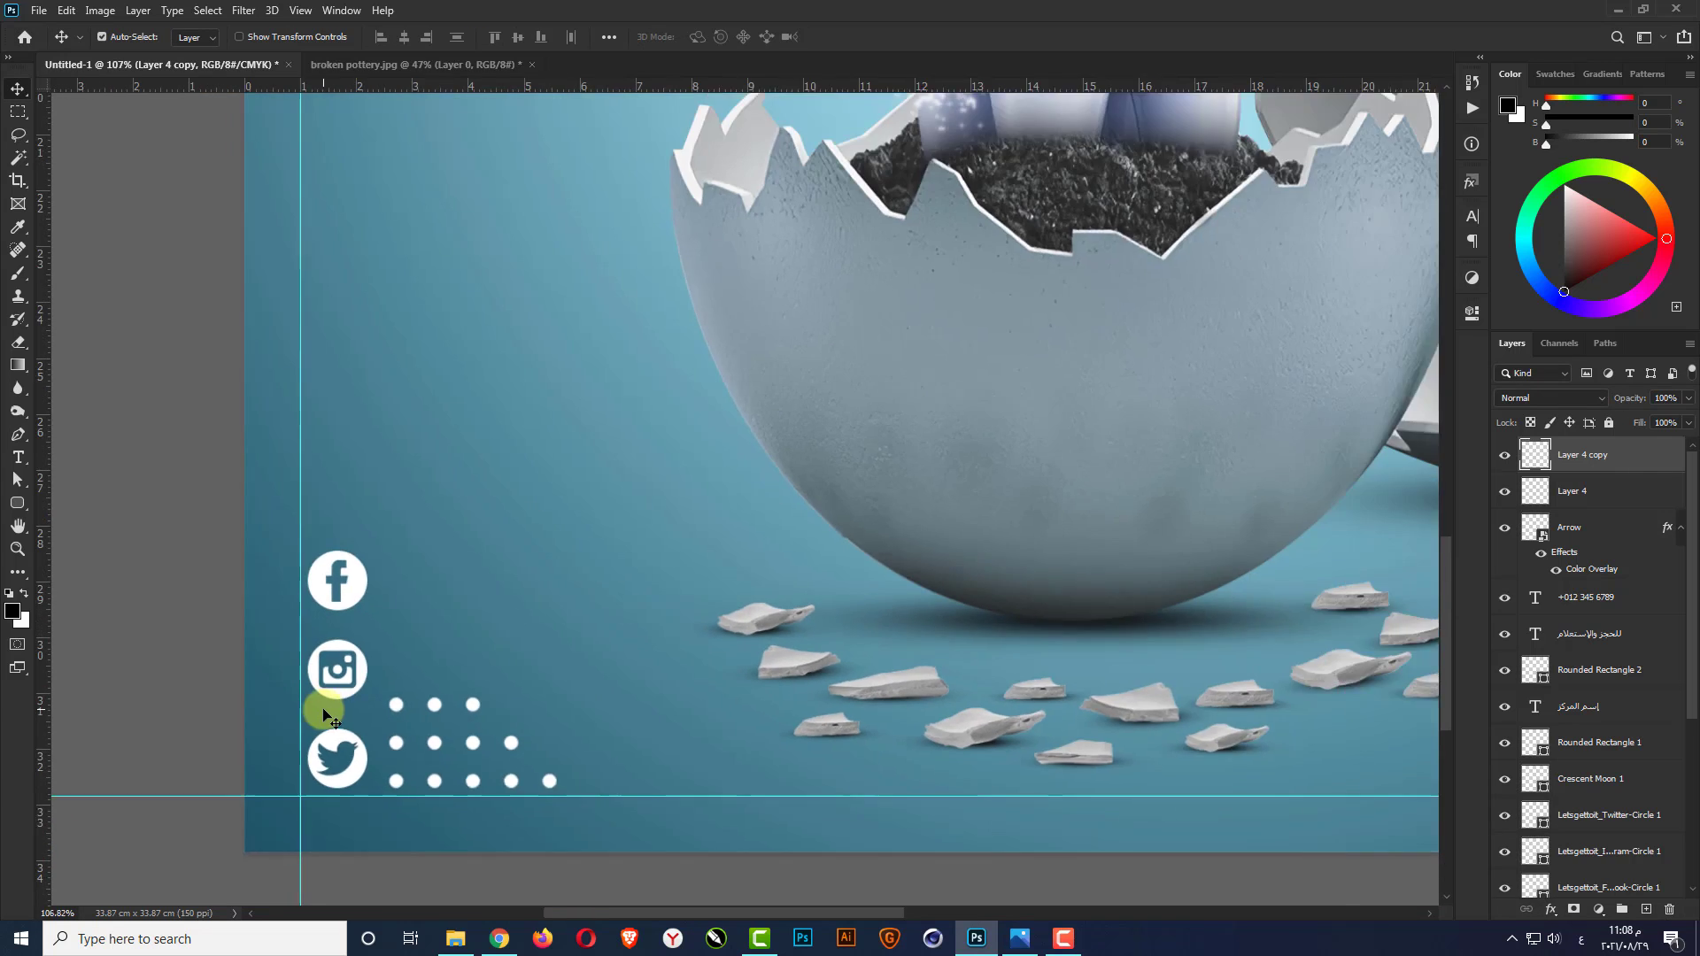
Enlarge the booking label, its rounded rectangle and the phone number together, extending them away from the right guide
scroll(1251, 757, up, 5)
click(1094, 660)
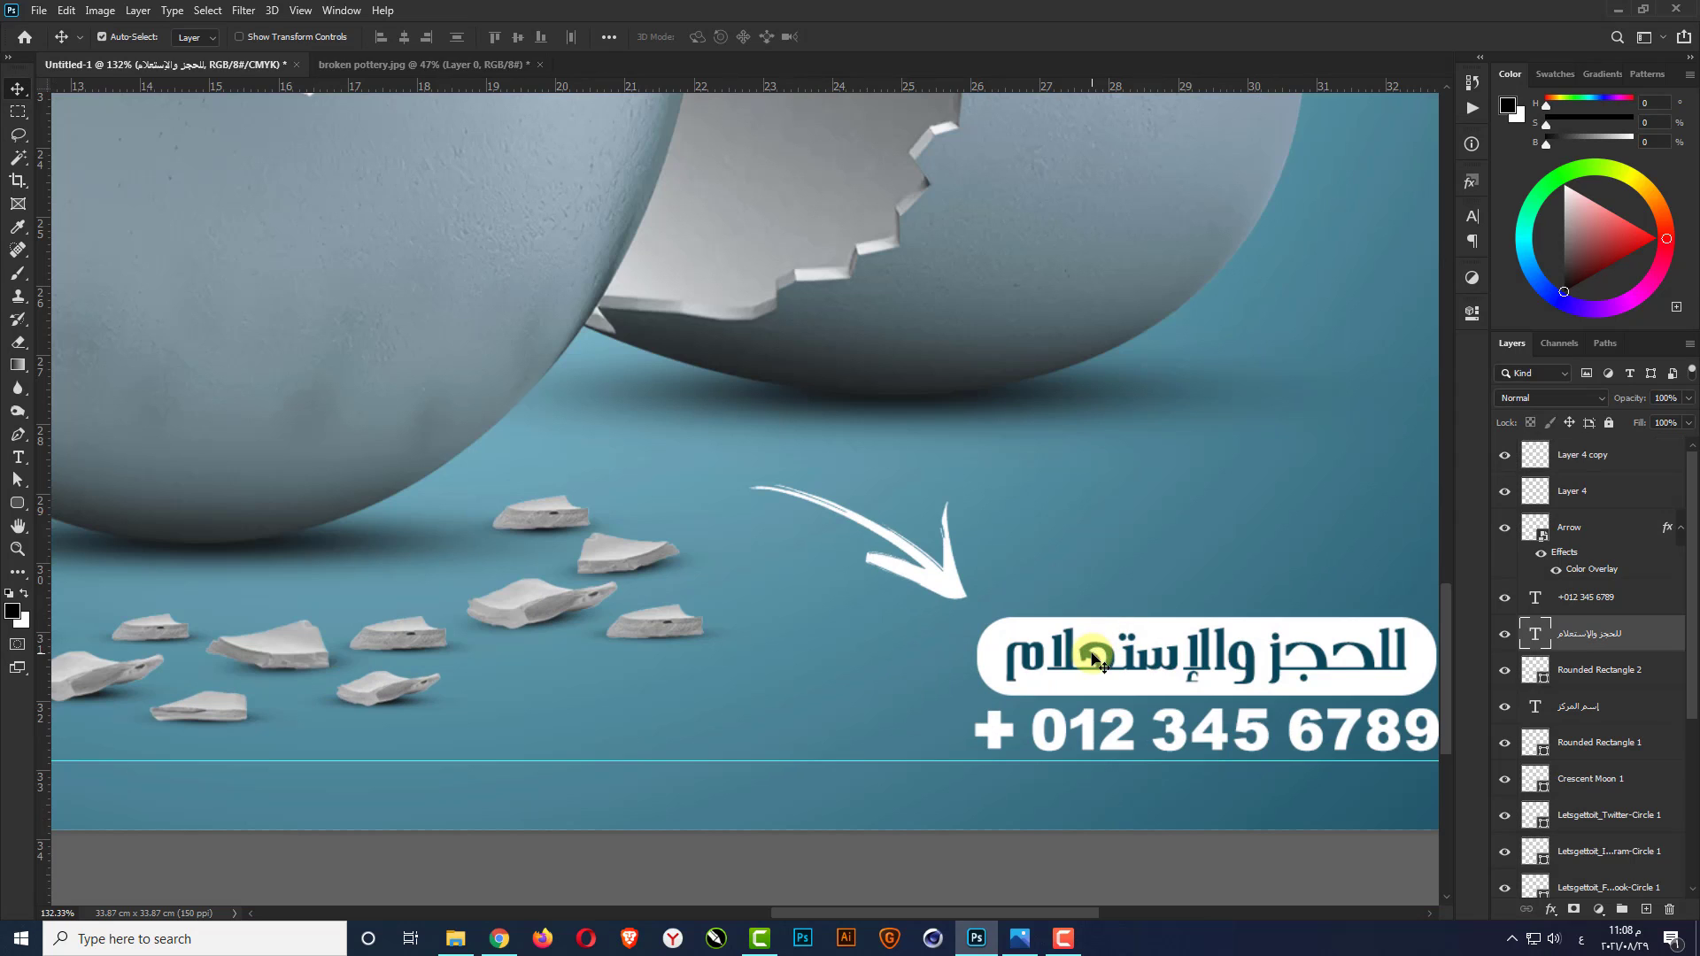
shift+click(1063, 729)
shift+click(979, 672)
key(ctrl+t)
drag(977, 618, 926, 596)
key(Return)
Nudge the arrow up and slightly right so it clears the enlarged booking block
click(943, 587)
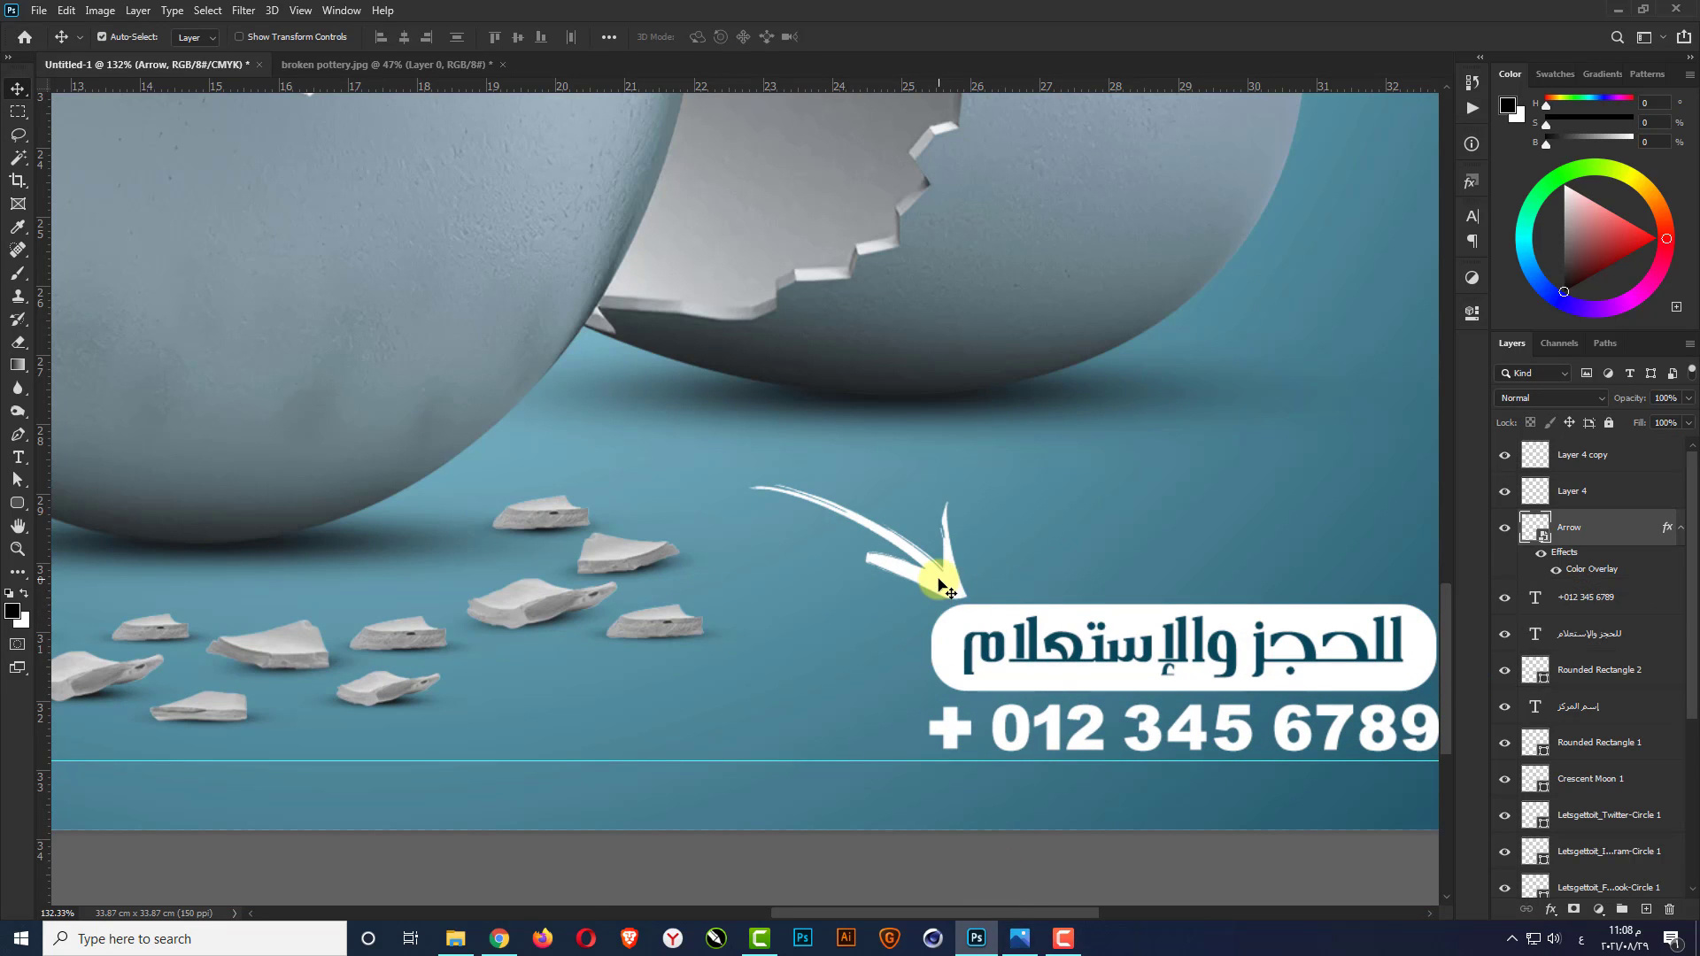
key(shift+Up)
key(shift+Up)
key(shift+Right)
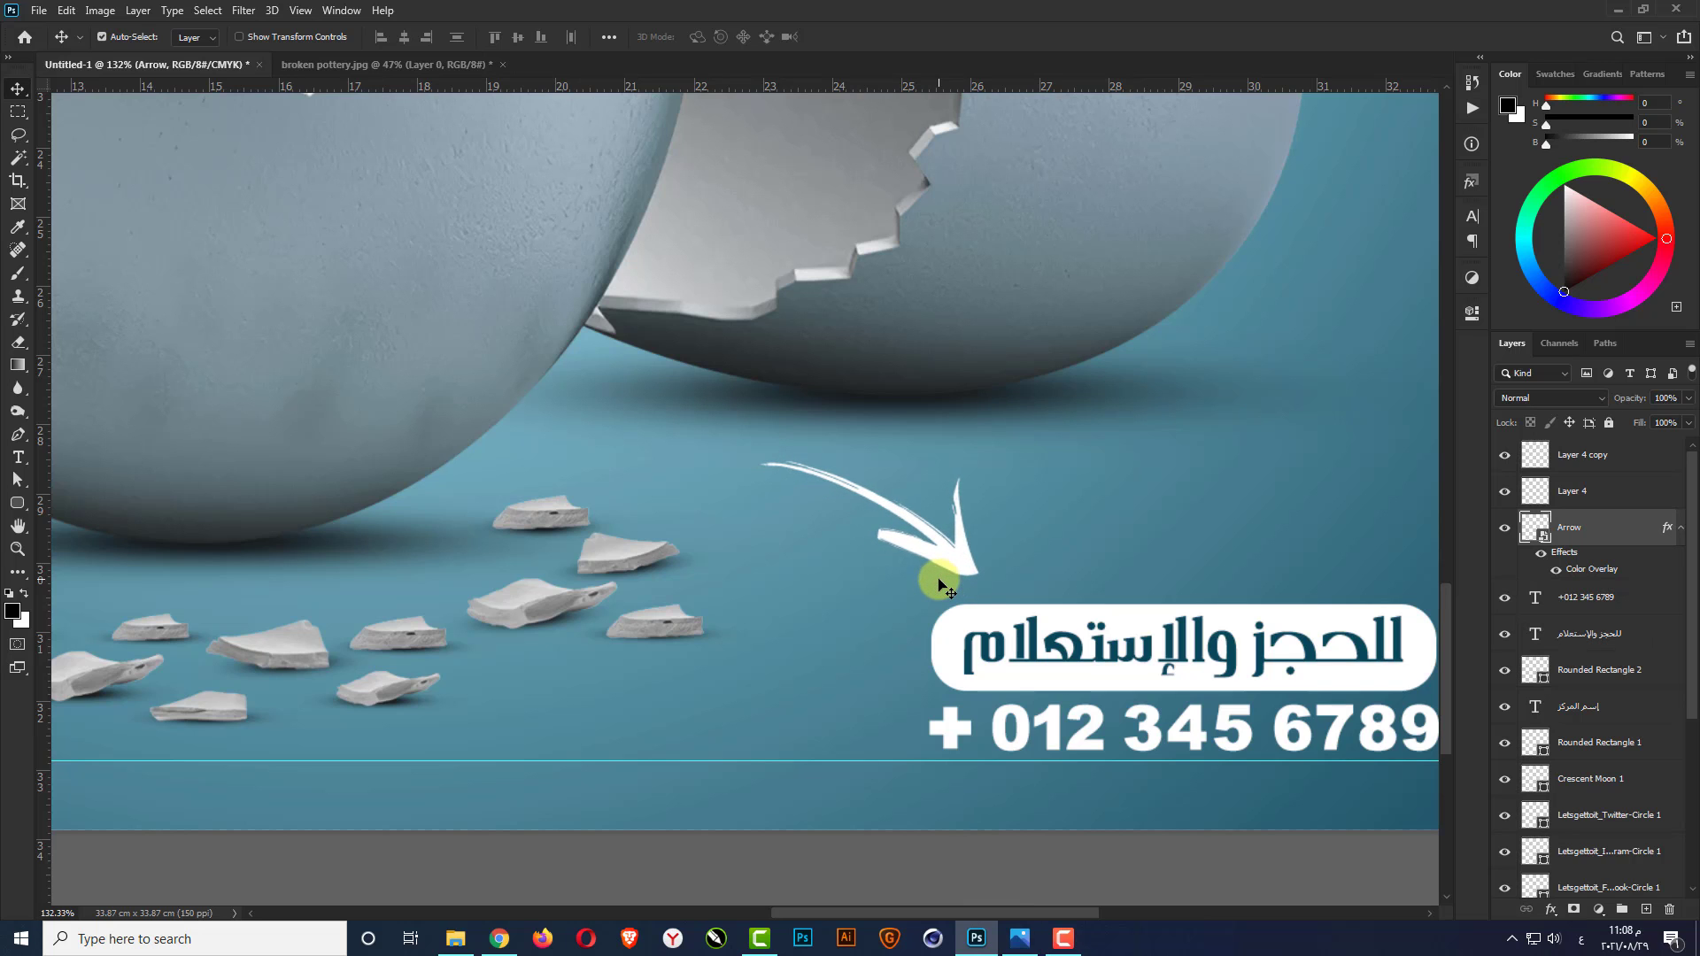
key(ctrl+0)
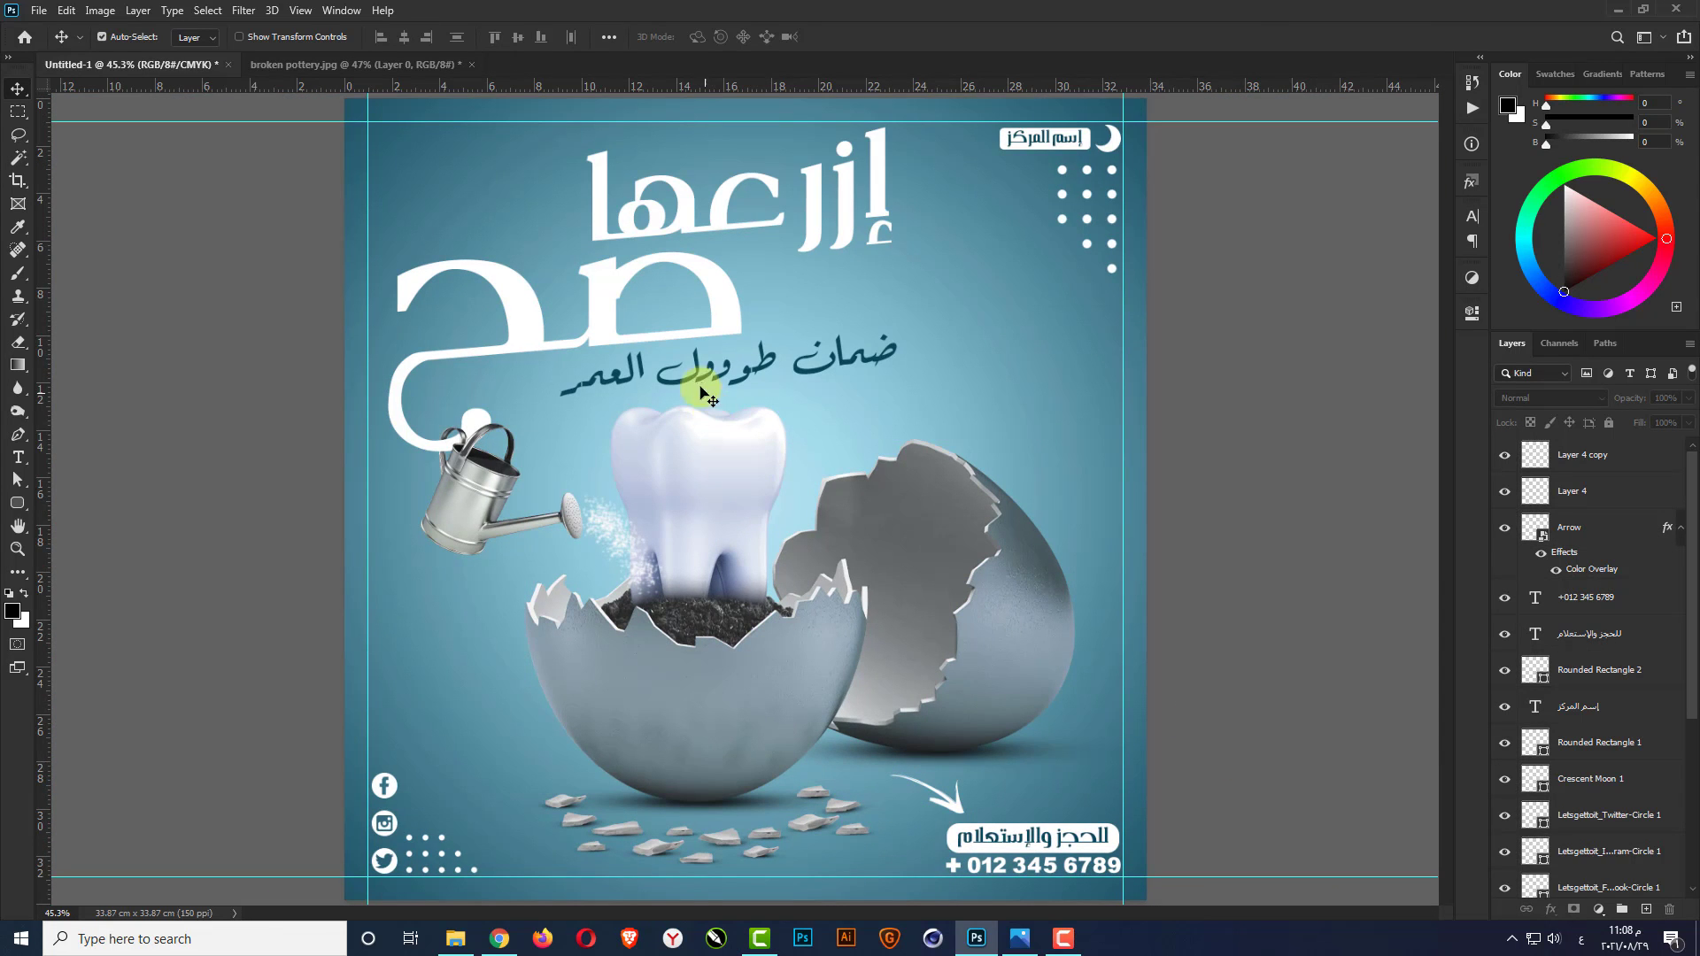
Scale the headline, tagline and watering can together to about 91% and skew them vertically by -5°
scroll(675, 343, up, 2)
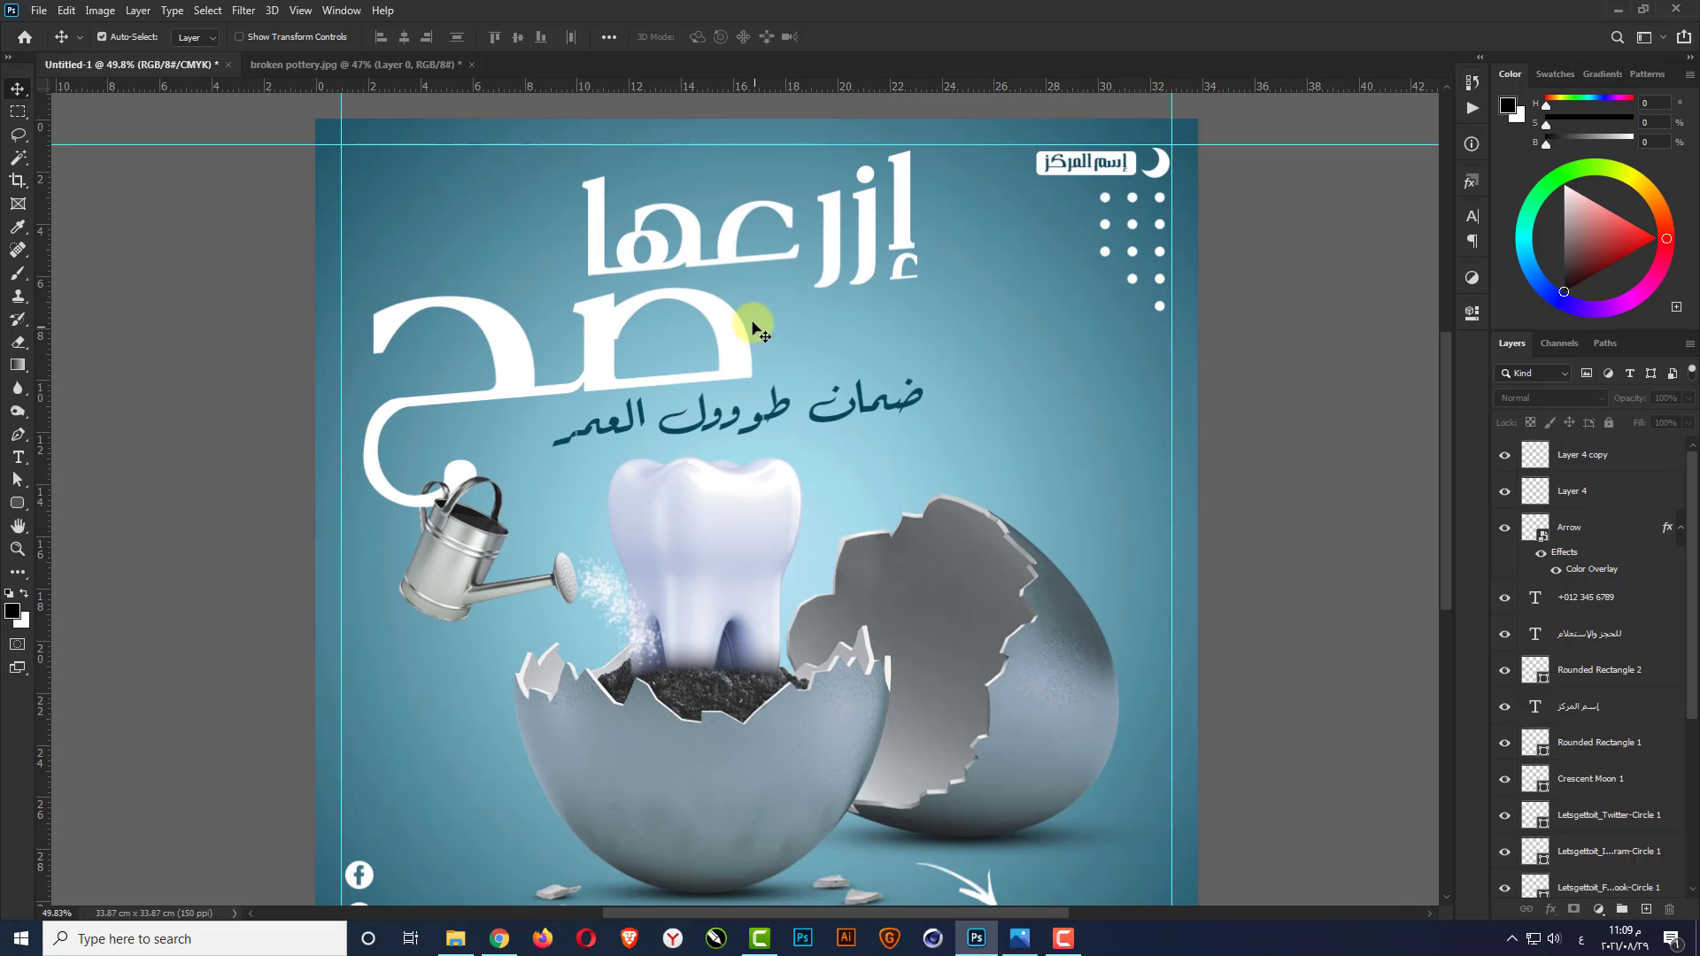
click(706, 417)
scroll(442, 495, up, 3)
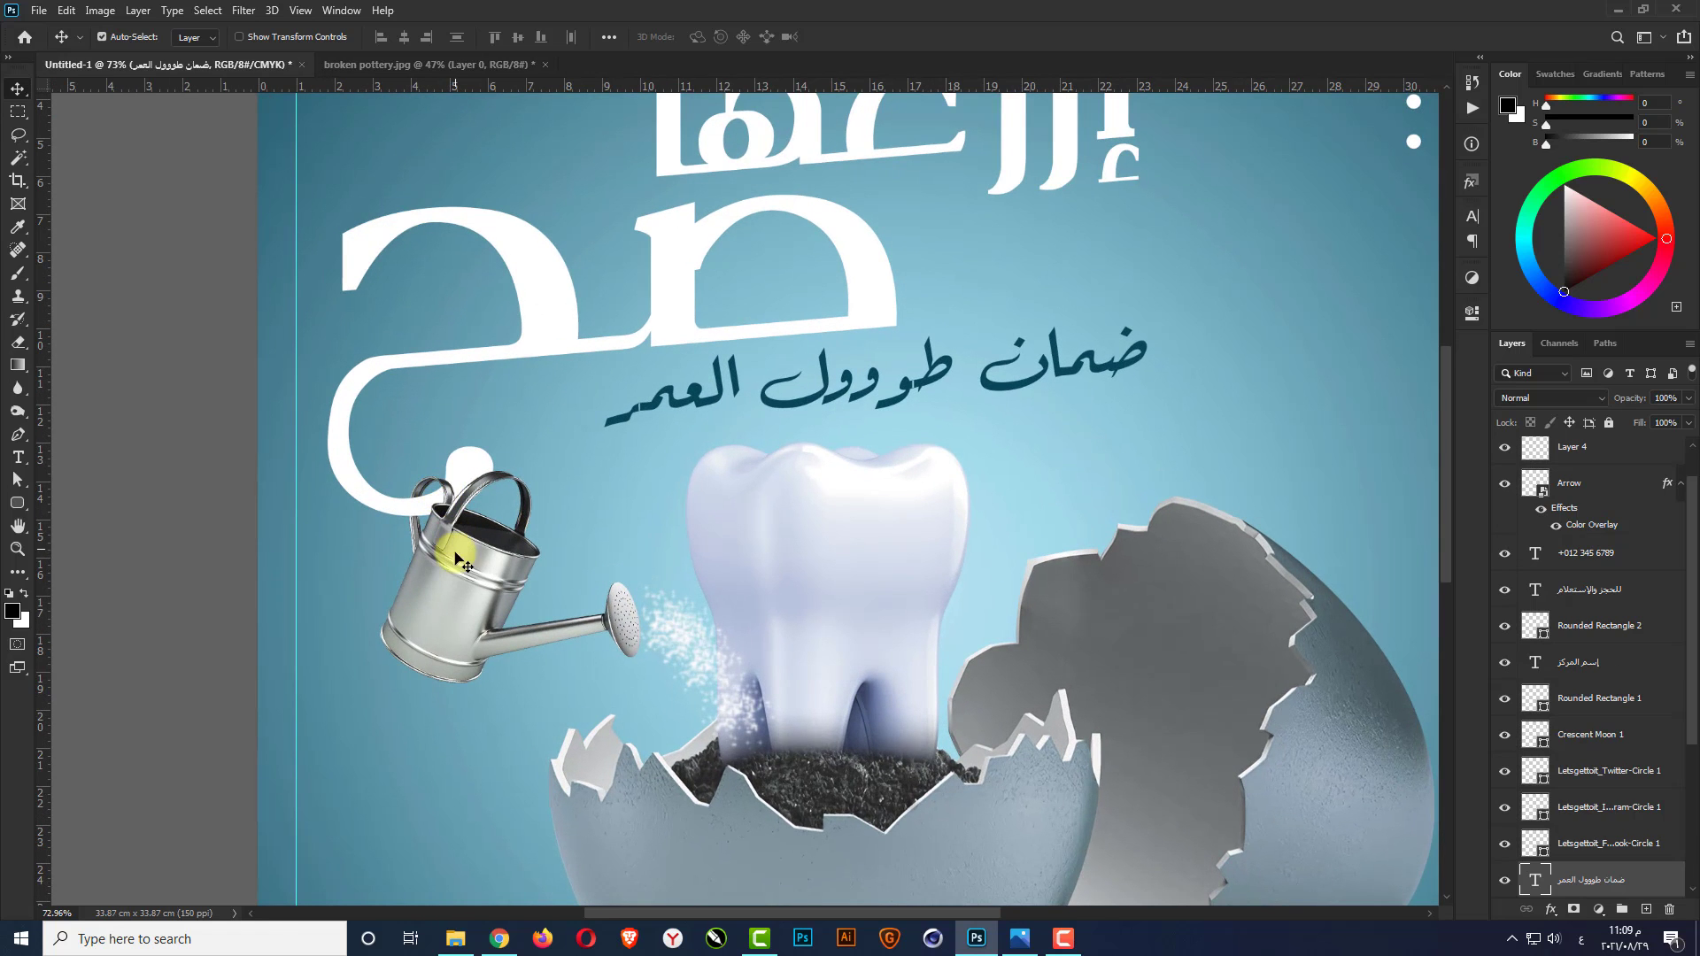
shift+click(462, 575)
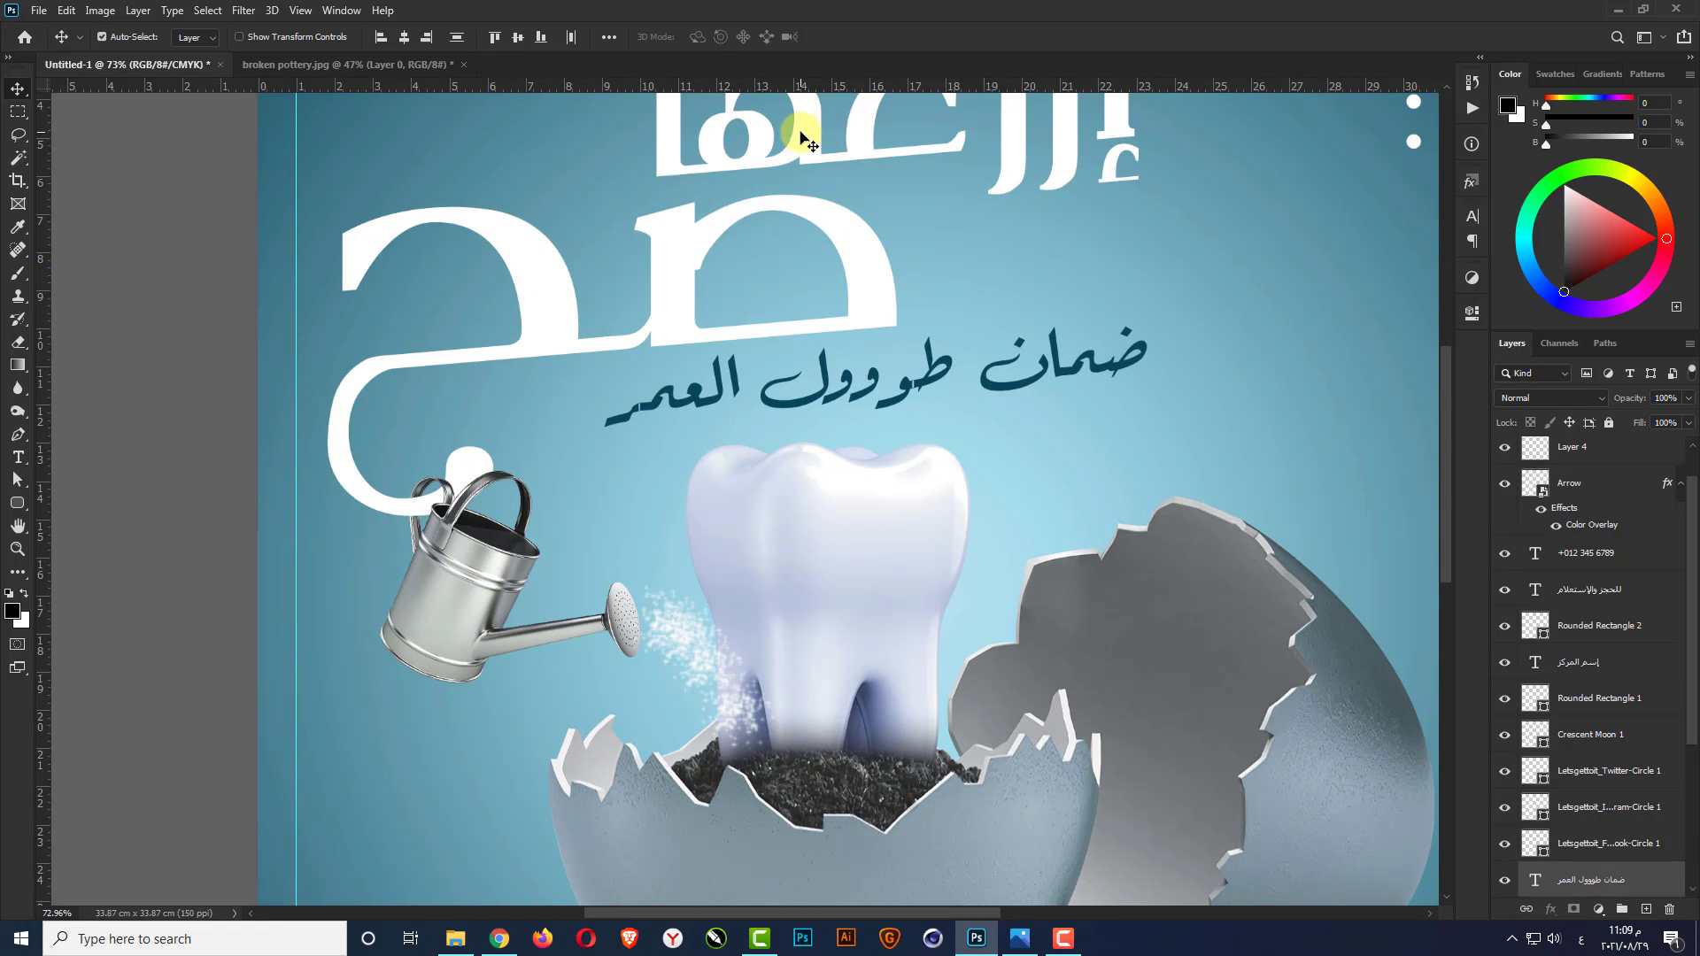
key(ctrl+t)
scroll(726, 390, down, 2)
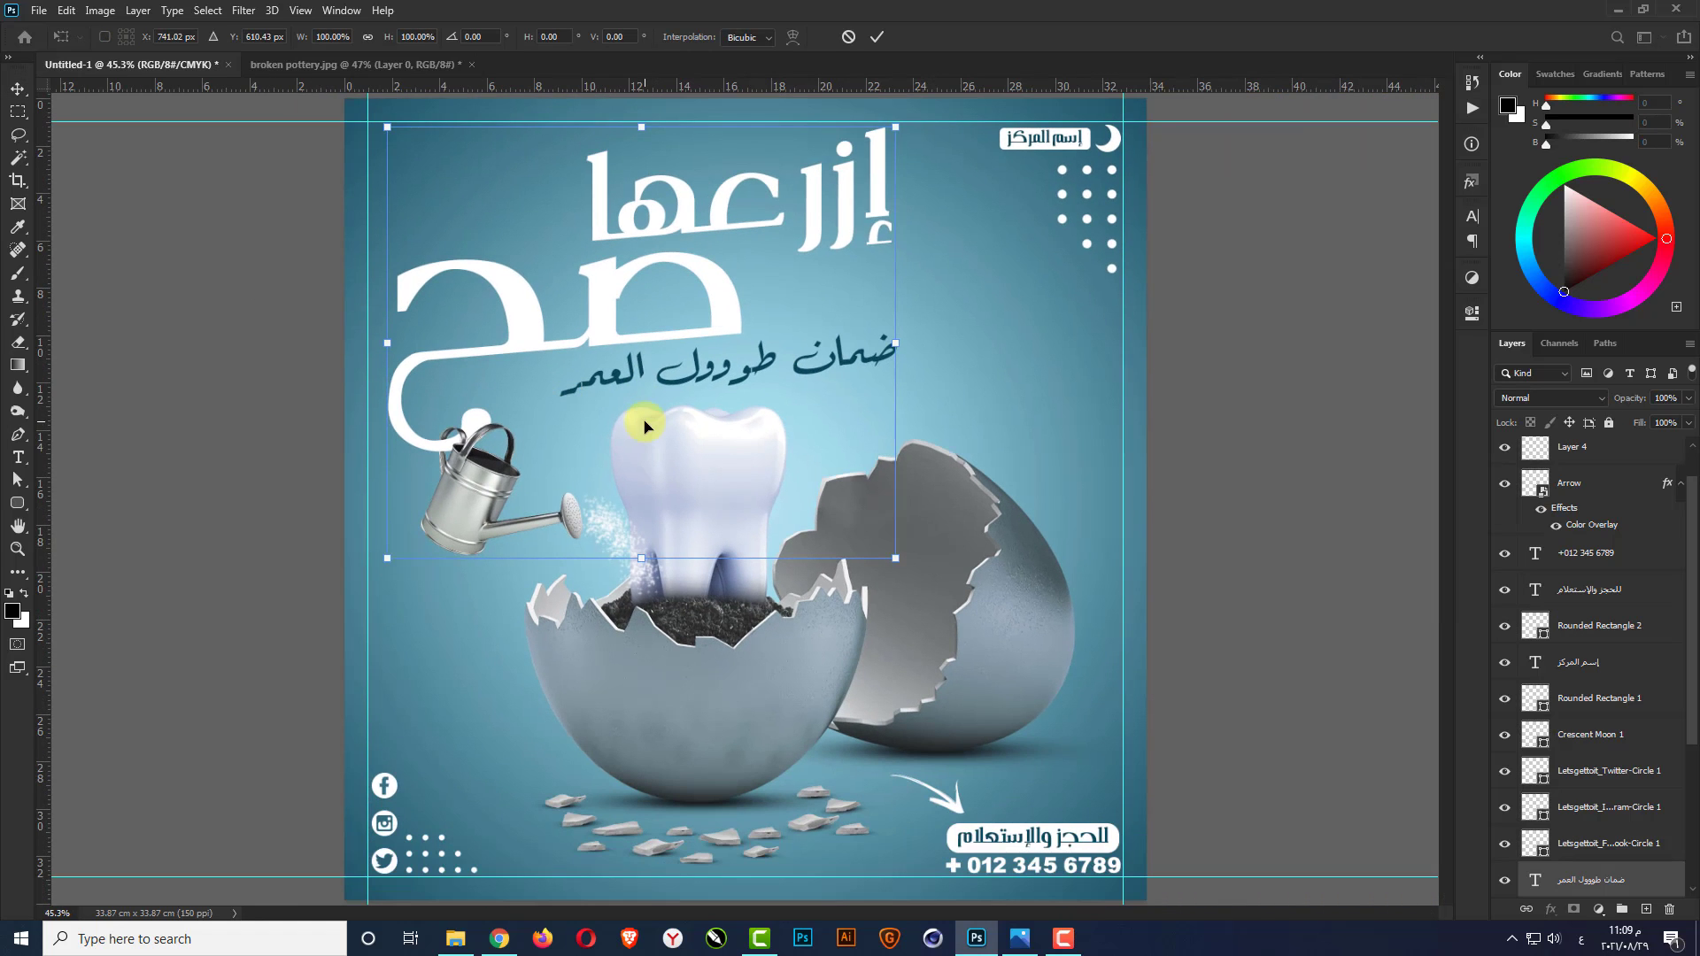
drag(894, 128, 842, 183)
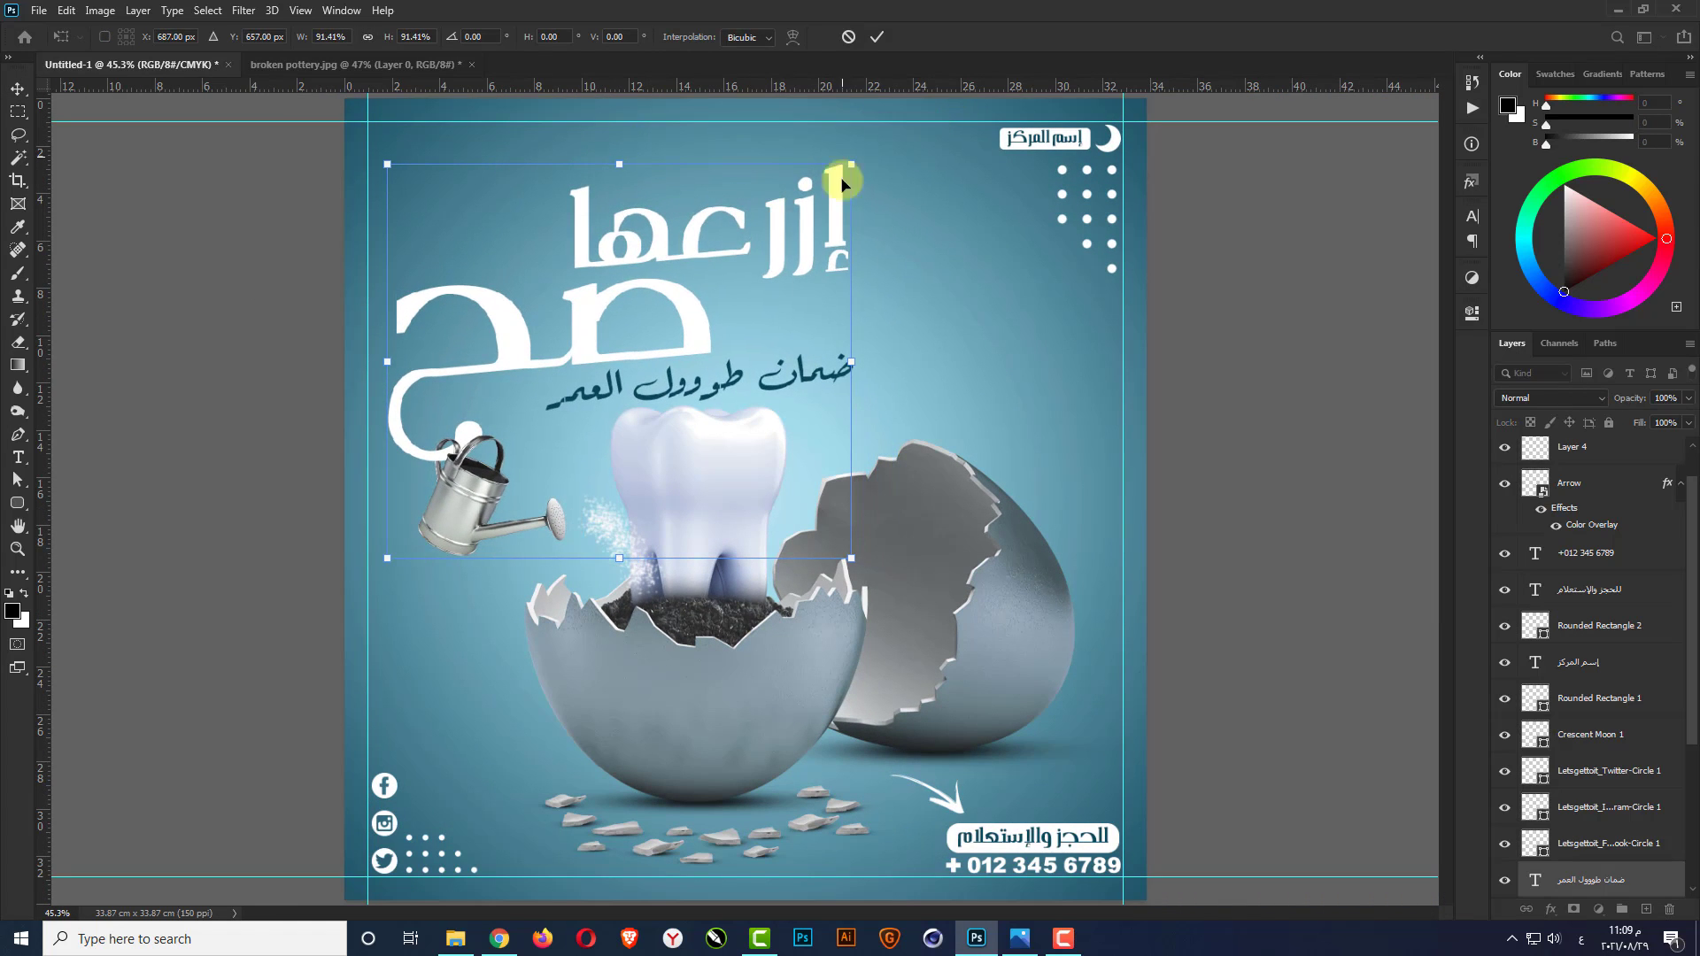
drag(853, 366, 851, 324)
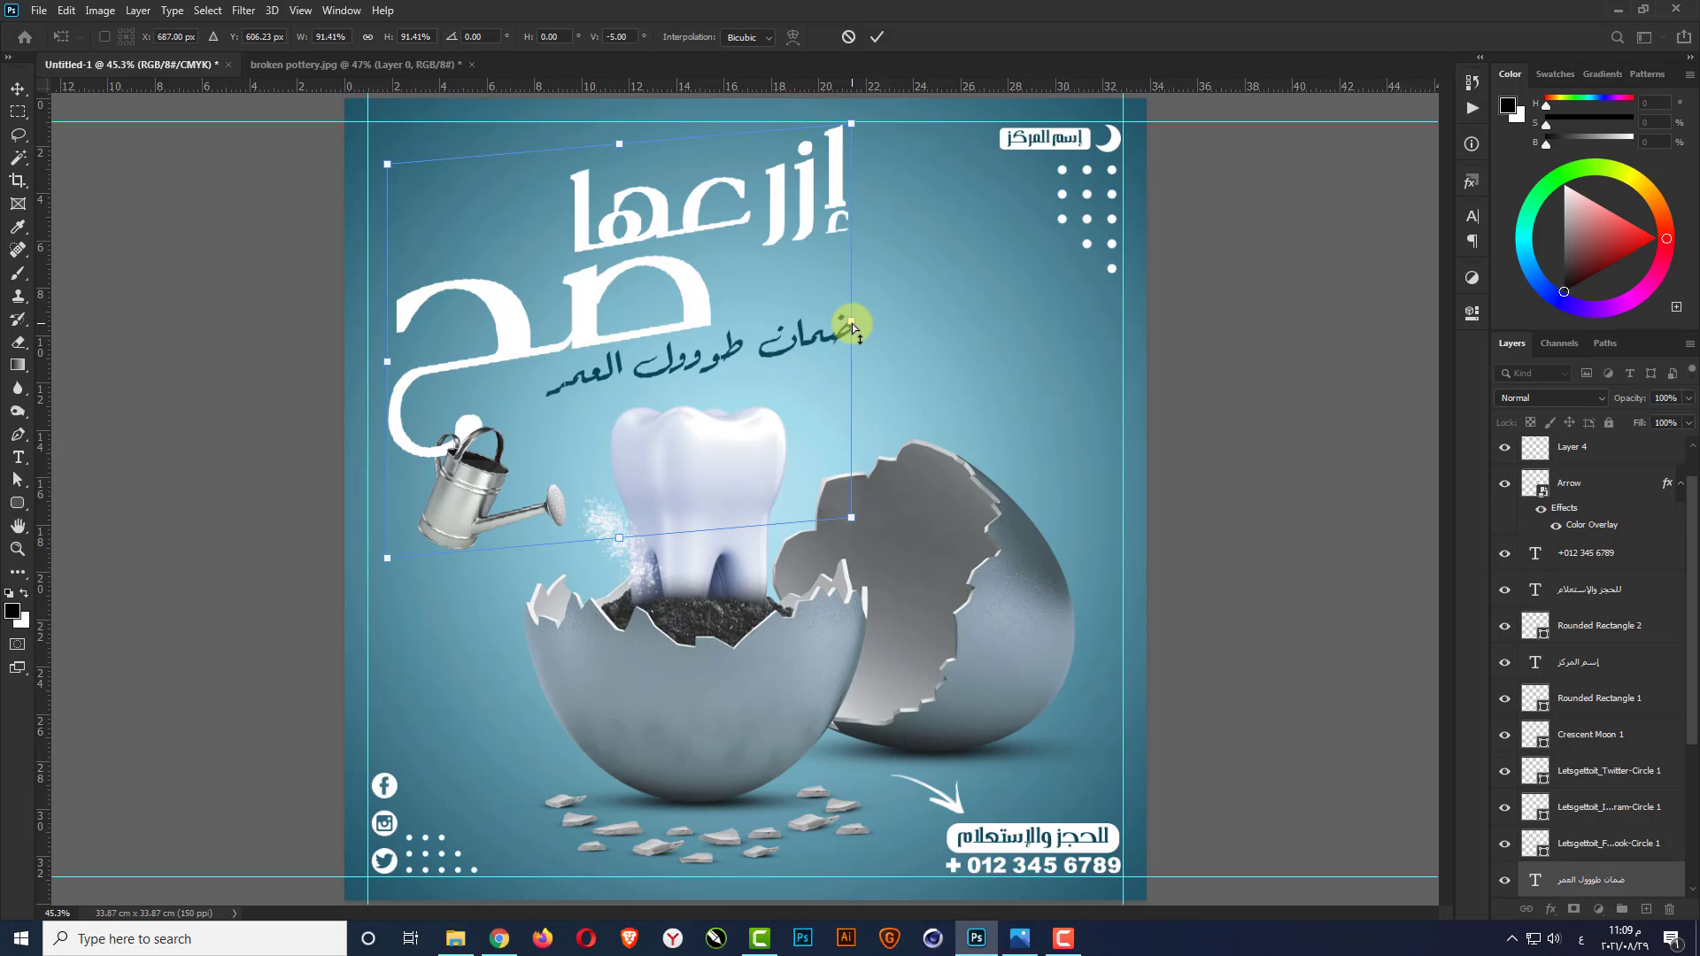
key(Return)
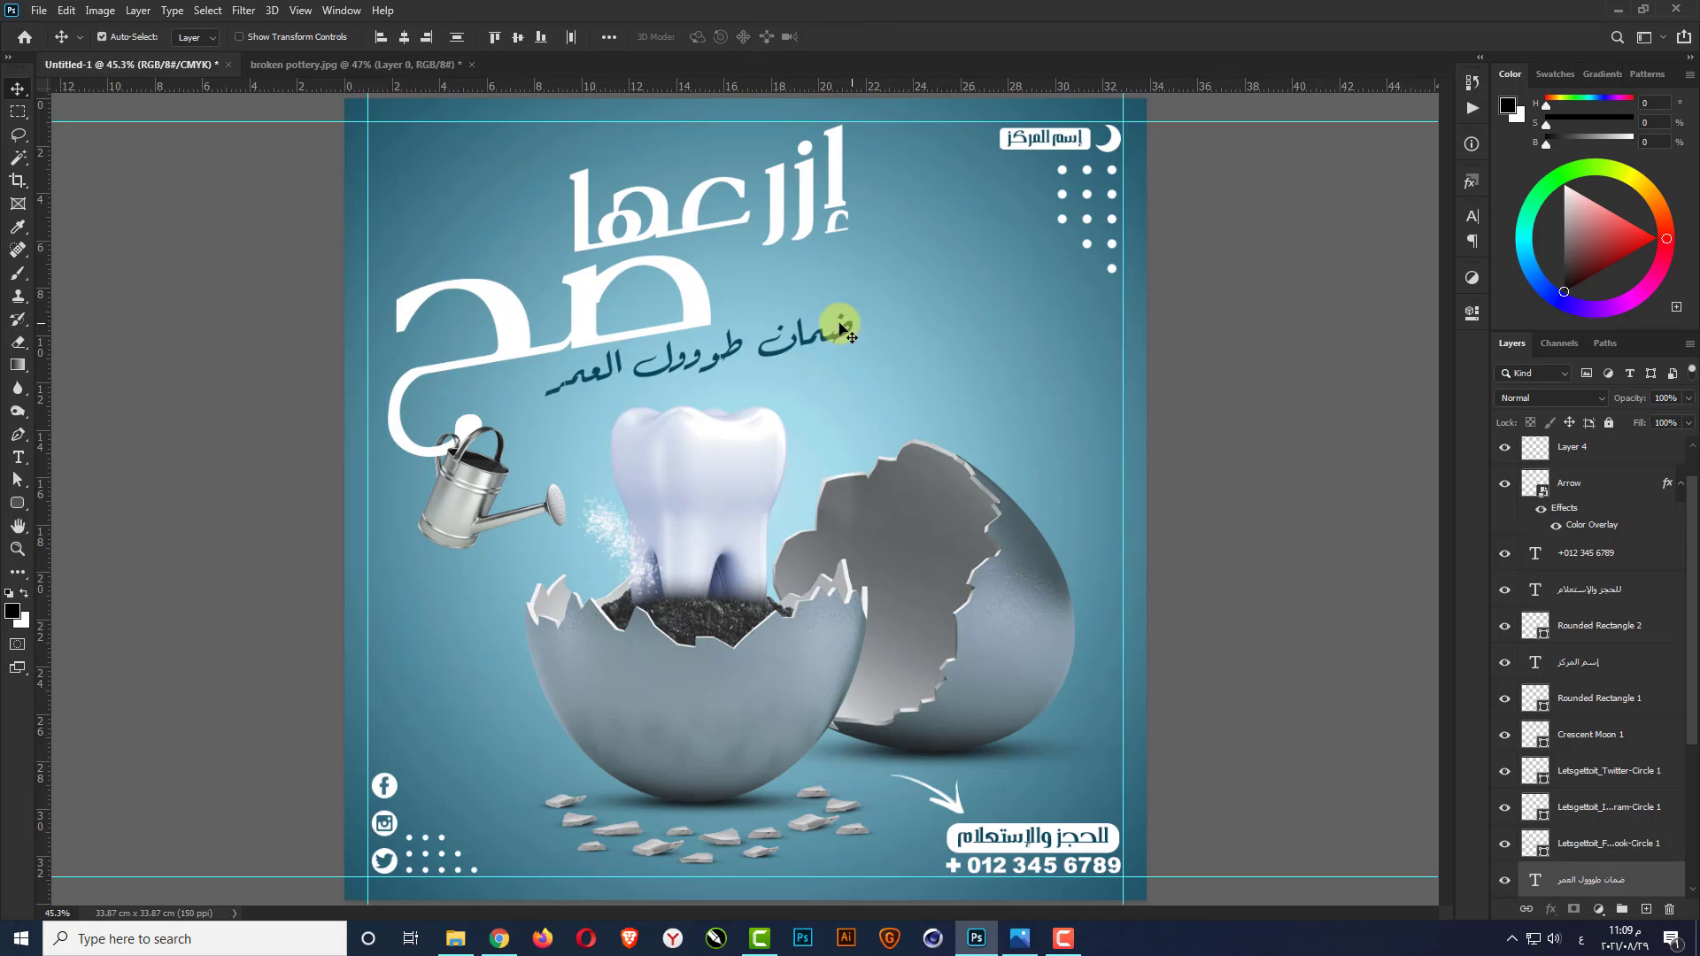
Shift the dark tagline left and slightly down beneath the headline
click(839, 336)
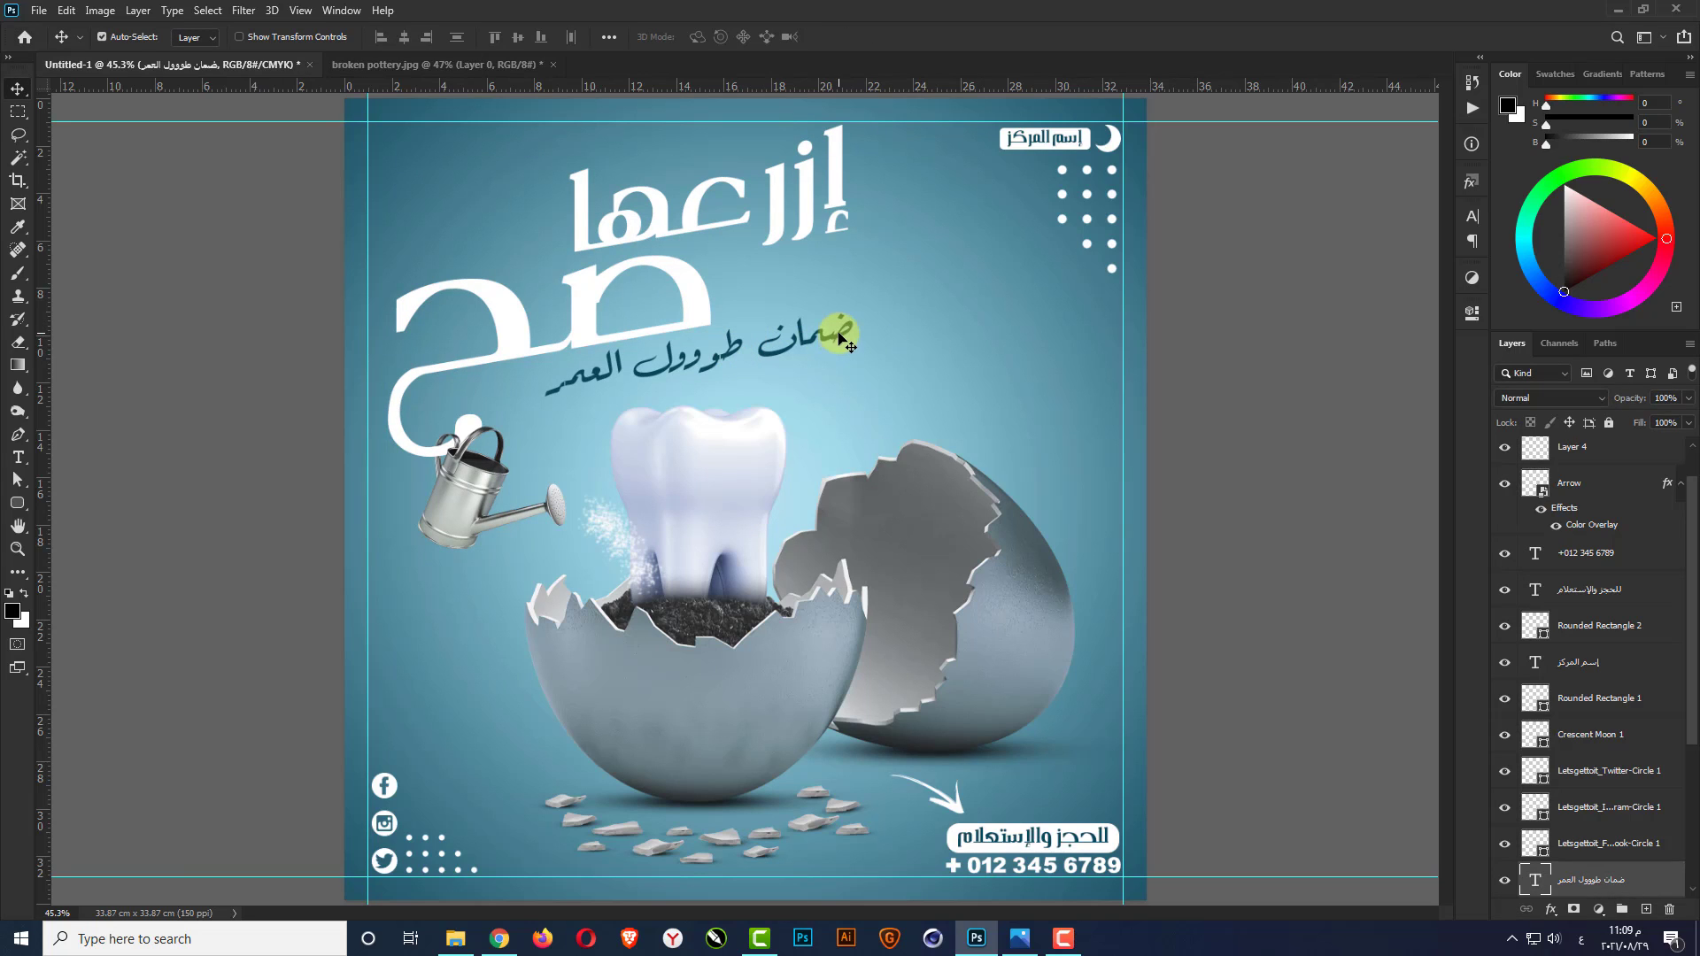
key(shift+Left)
key(shift+Left)
key(shift+Left)
key(shift+Left)
key(shift+Left)
key(shift+Left)
key(shift+Left)
key(shift+Left)
key(shift+Down)
key(shift+Down)
key(shift+Down)
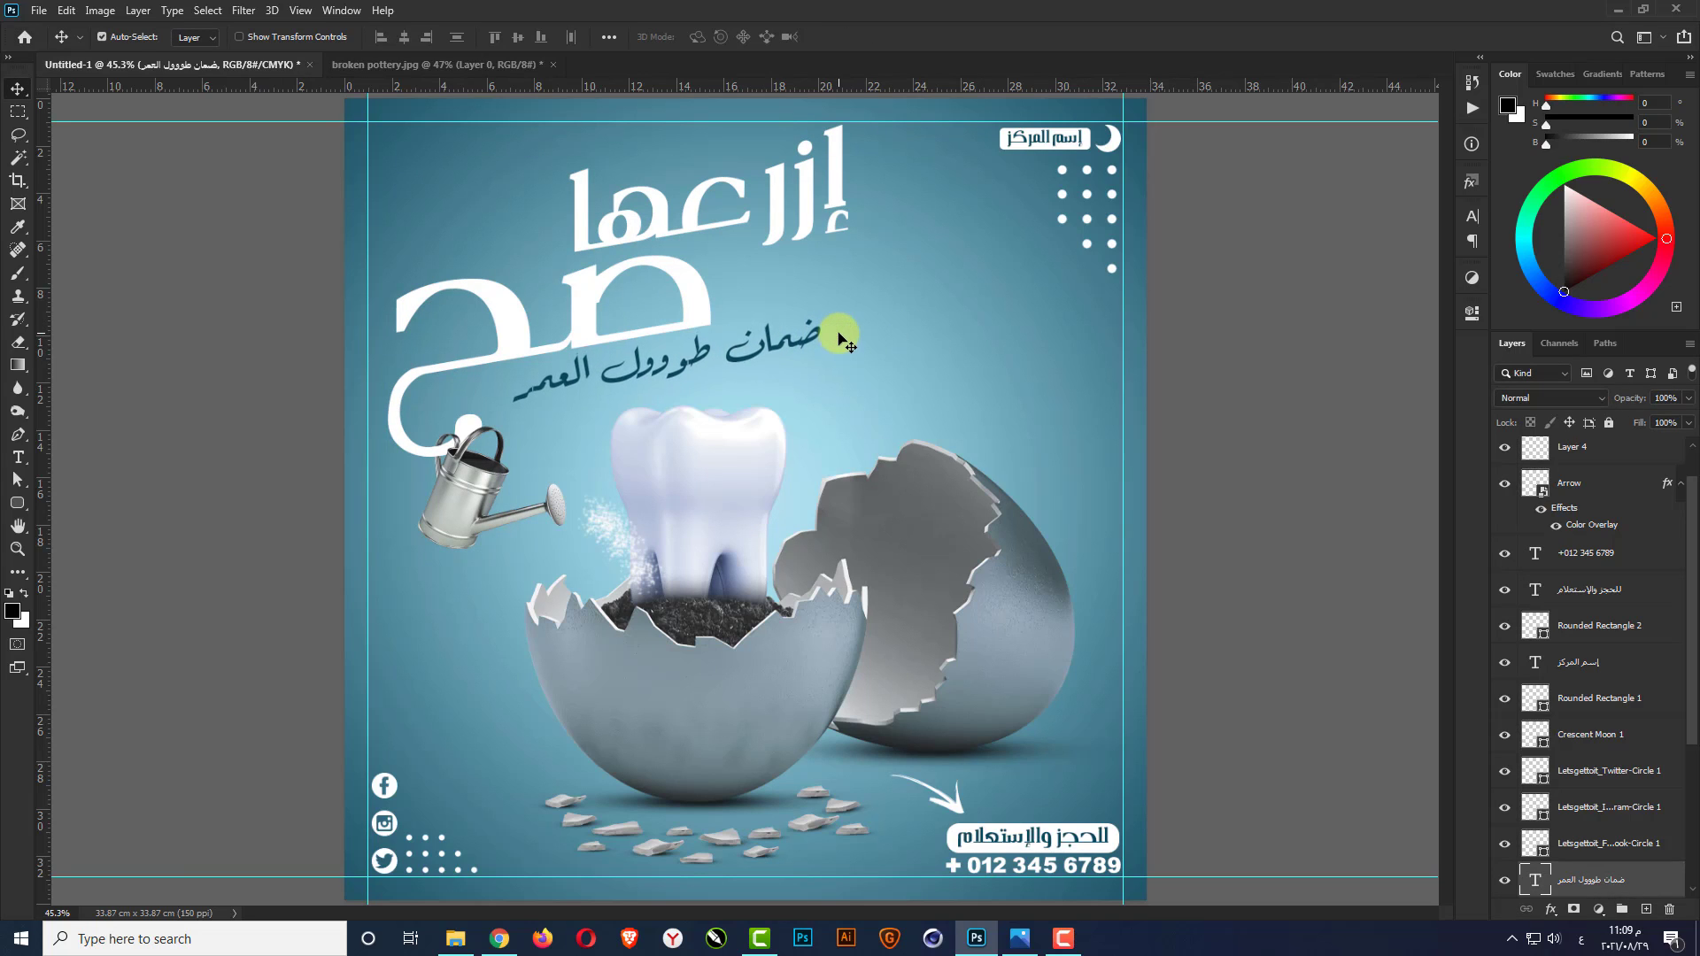
key(shift+Left)
key(shift+Left)
key(shift+Left)
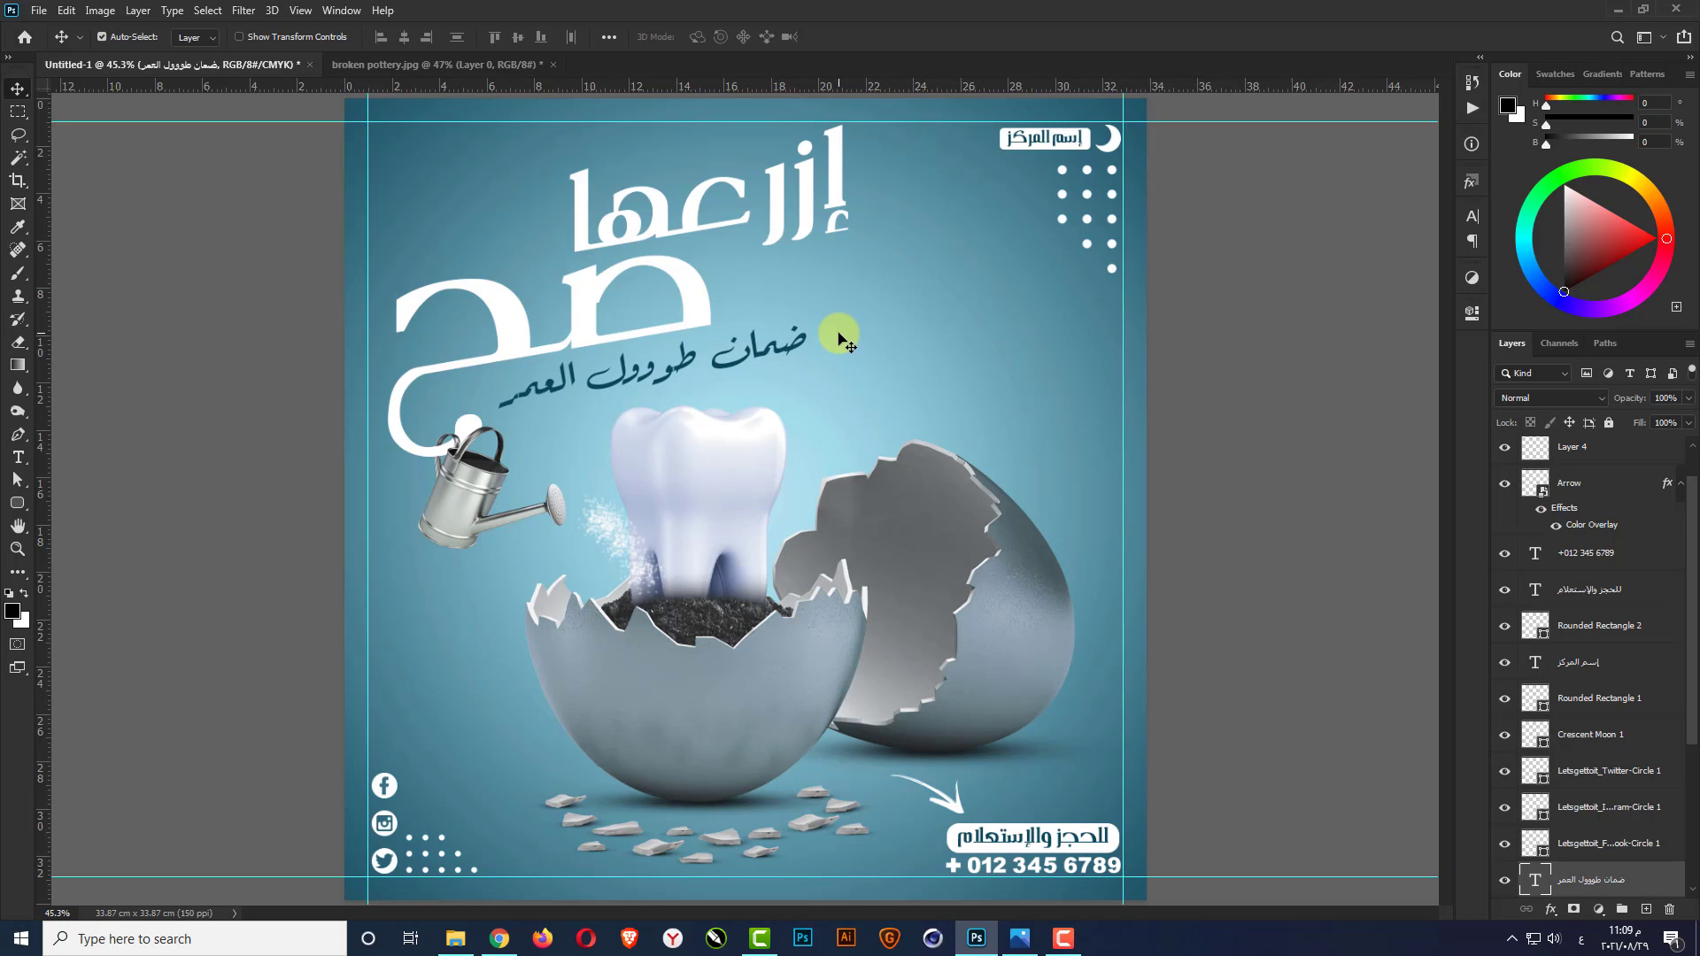
Enlarge the dark tagline slightly and nudge it down and right between the headline and the tooth
key(ctrl+t)
scroll(837, 333, up, 2)
drag(806, 304, 868, 282)
key(Return)
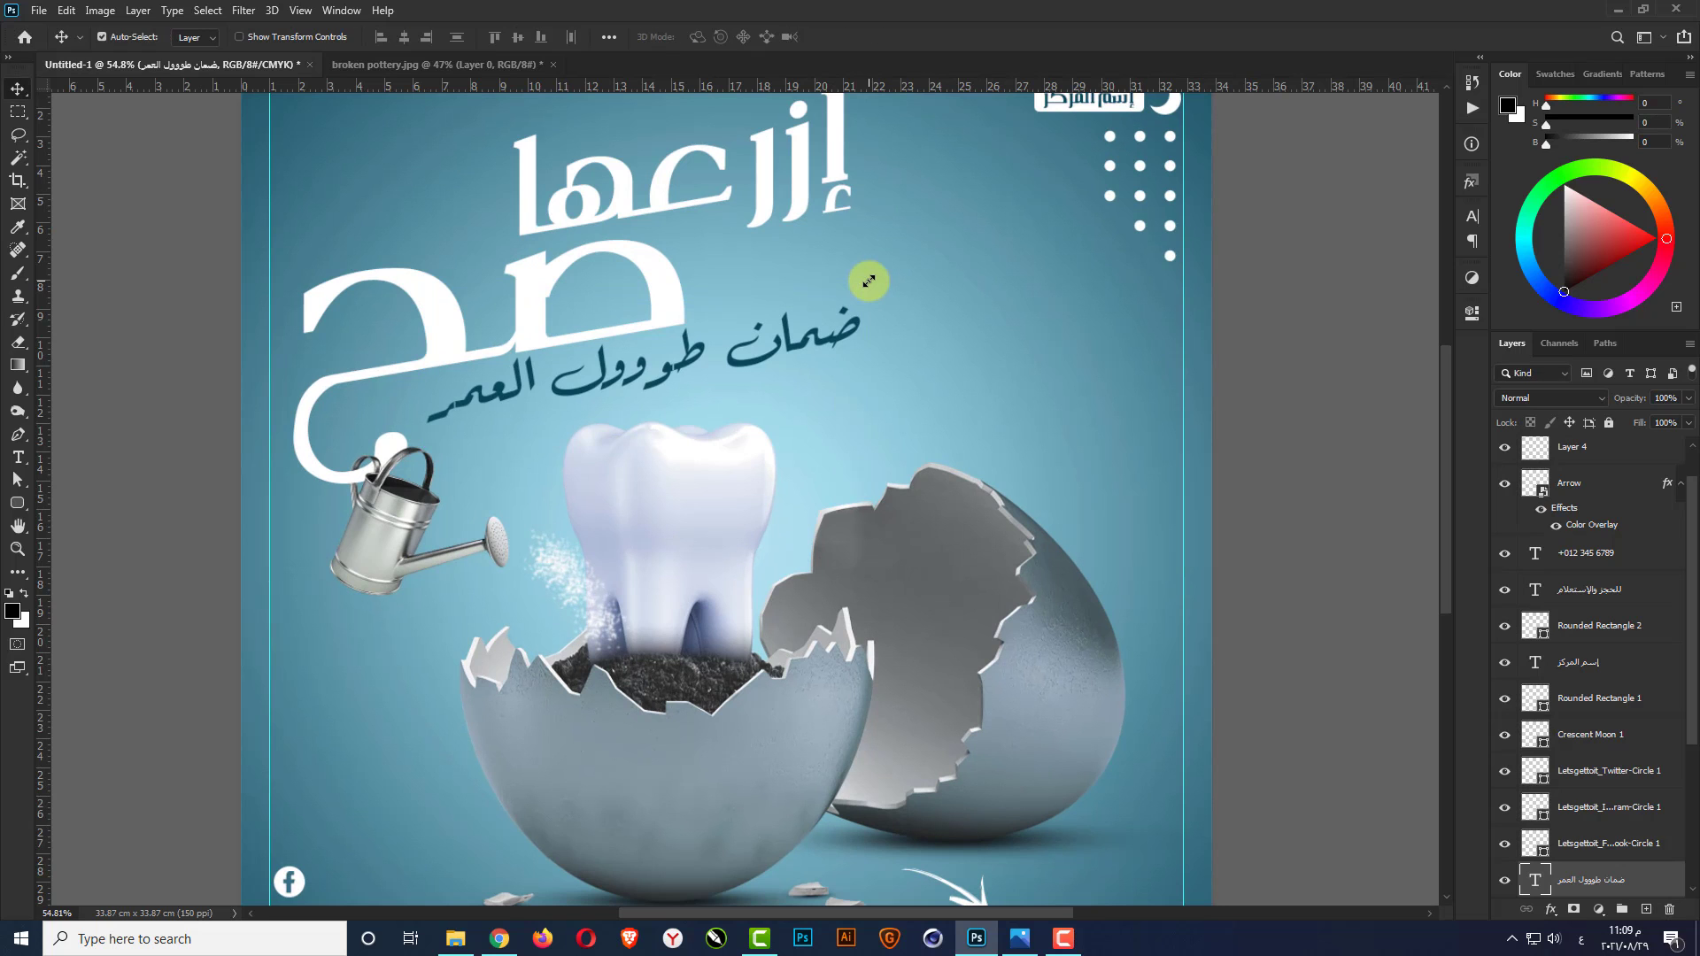
key(Down)
key(Down)
key(Down)
key(Down)
key(Down)
key(Down)
key(Down)
key(Down)
key(Down)
key(Down)
key(Down)
key(Right)
key(Right)
key(Right)
key(Right)
key(Right)
key(Right)
key(Right)
key(Right)
key(Right)
key(Right)
key(Right)
key(Right)
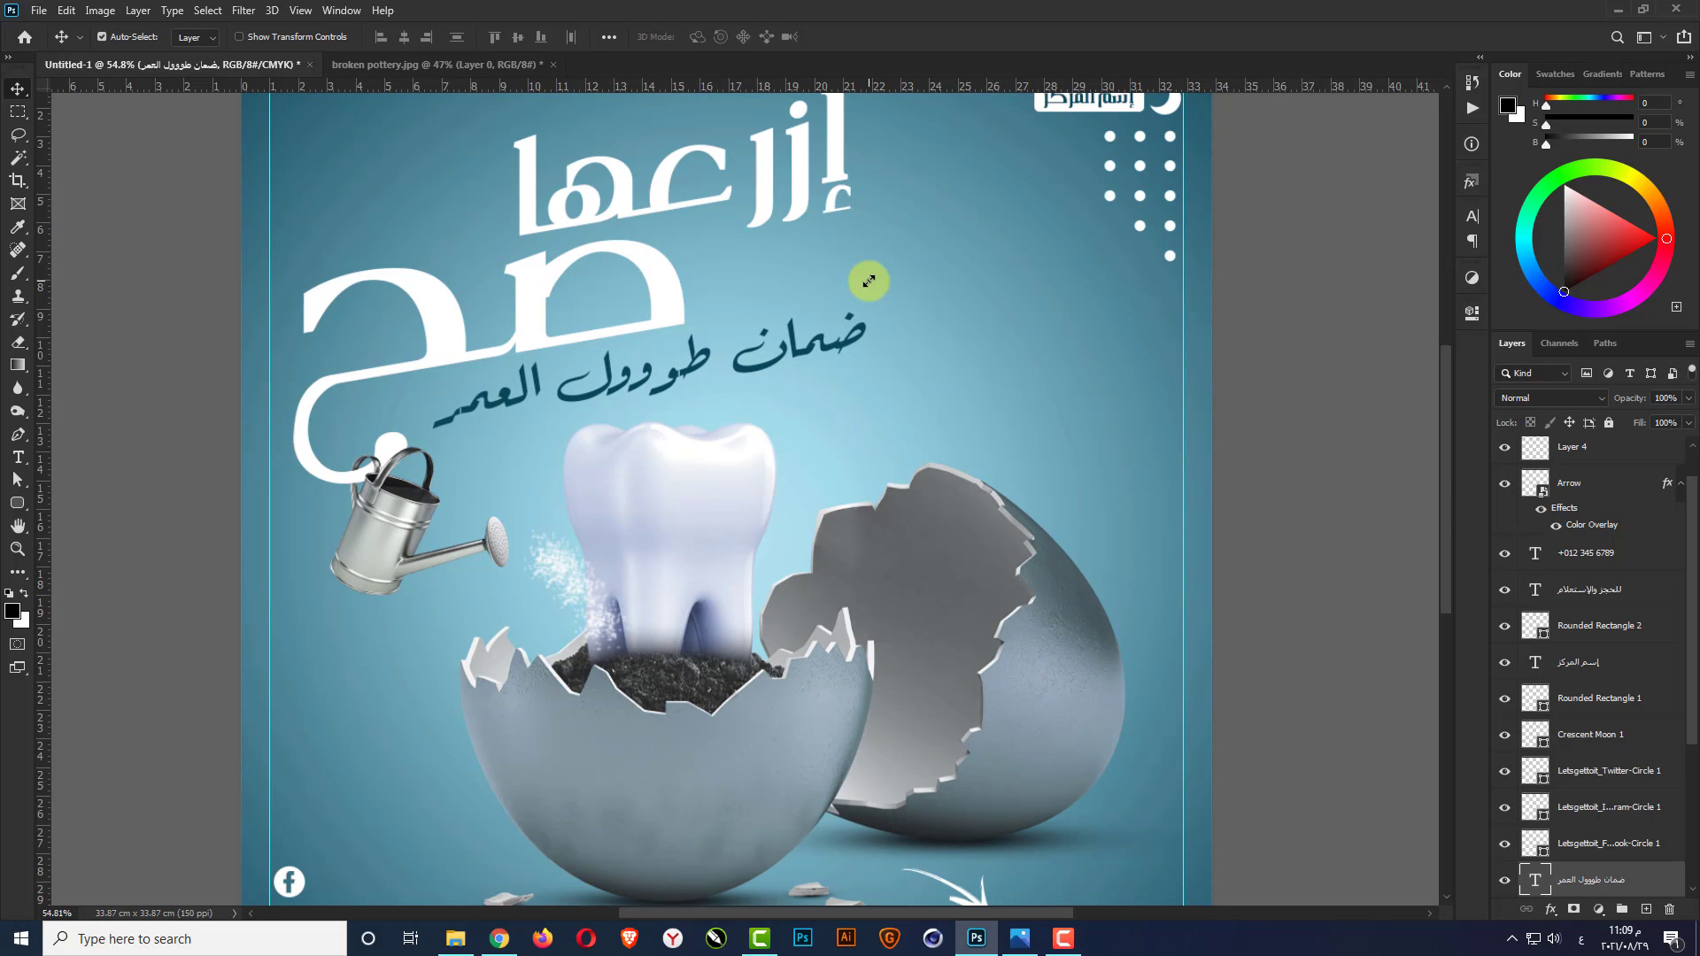
Enlarge the water spray on Layer 3 so it reaches the soil at the tooth's base
scroll(554, 558, up, 3)
click(552, 561)
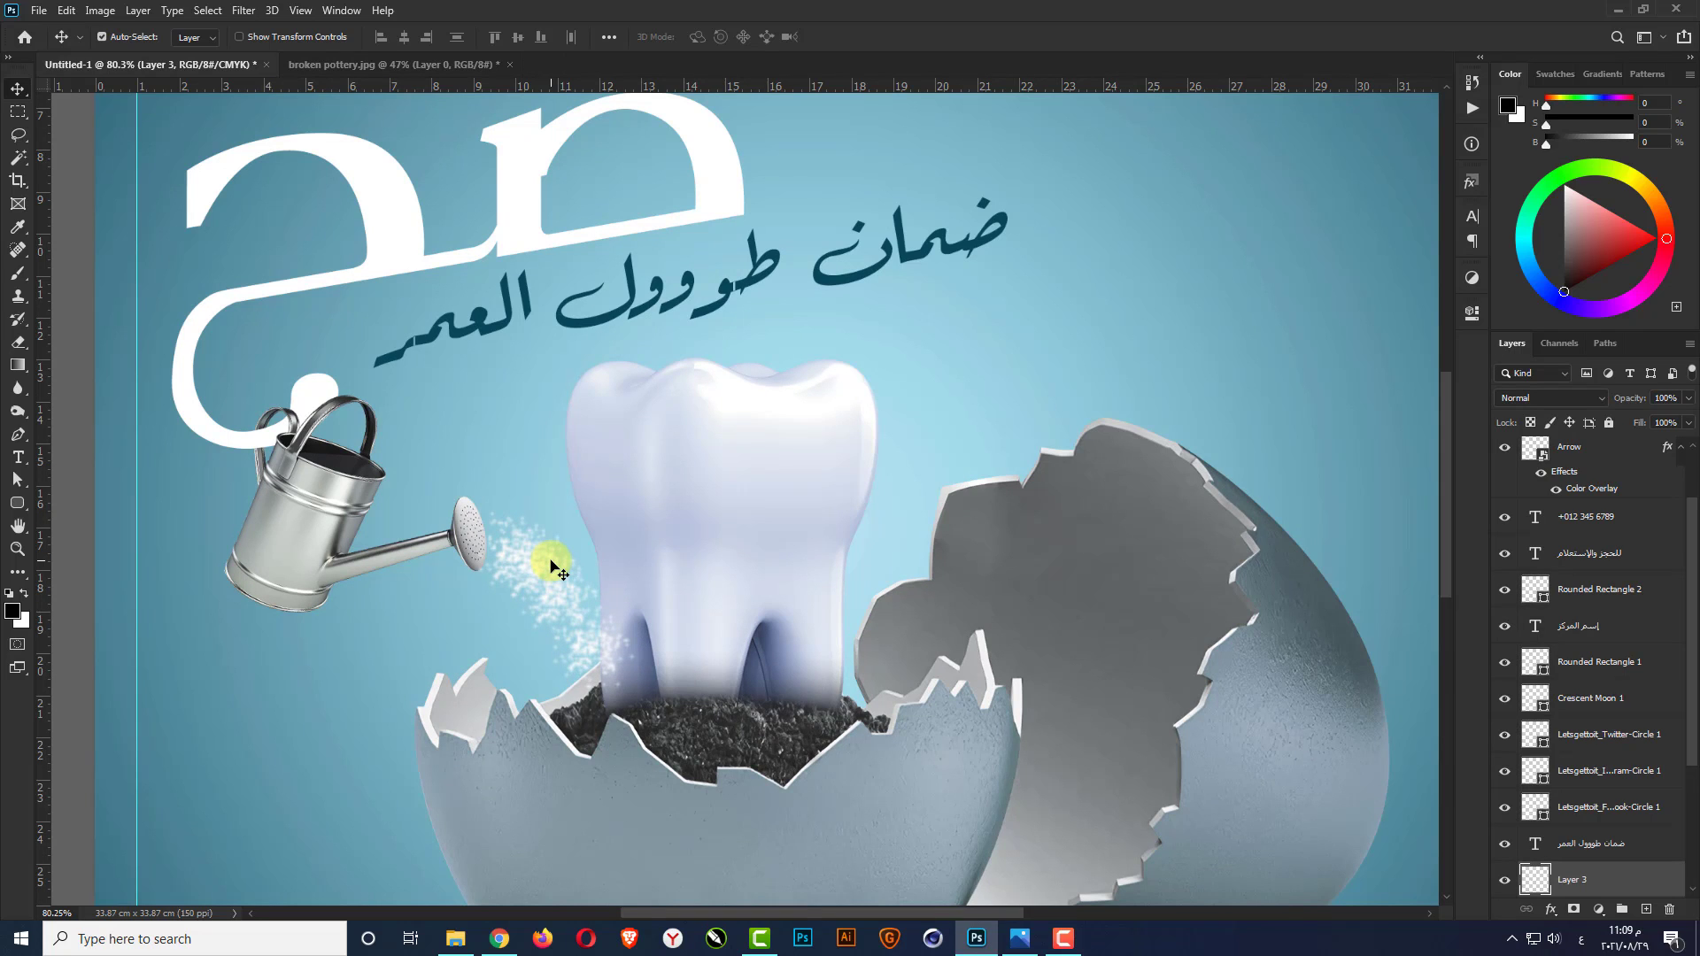
key(ctrl+t)
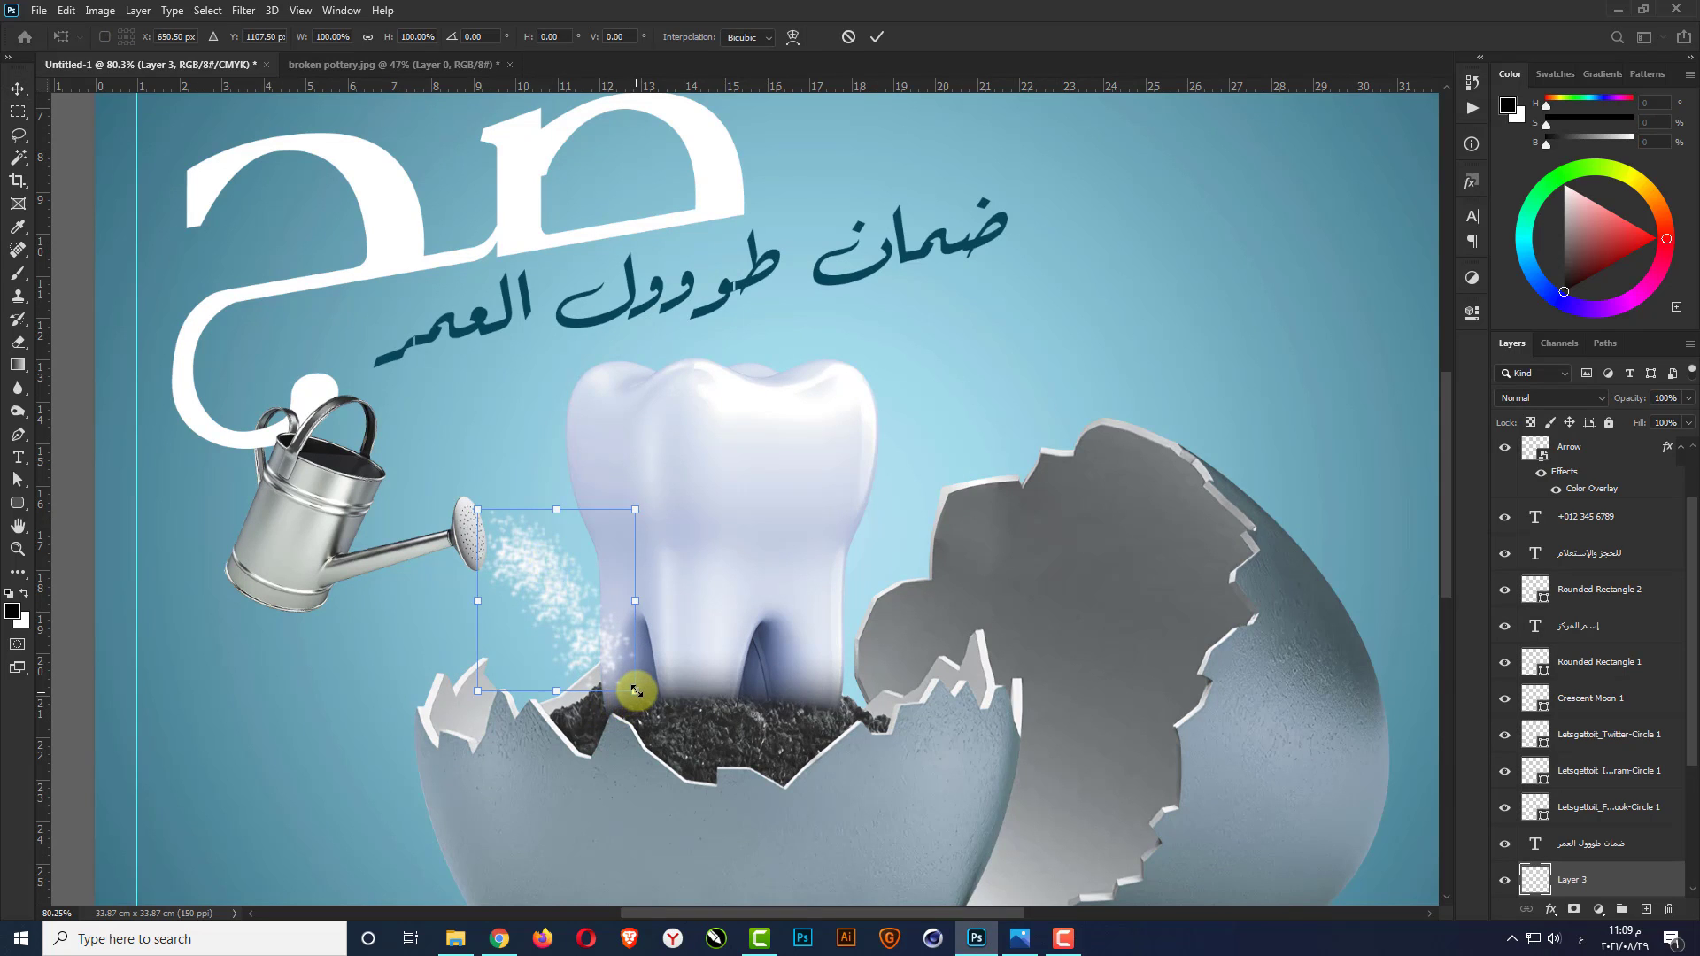
mouse_move(635, 691)
mouse_down()
mouse_move(656, 695)
mouse_move(661, 726)
mouse_up()
key(Return)
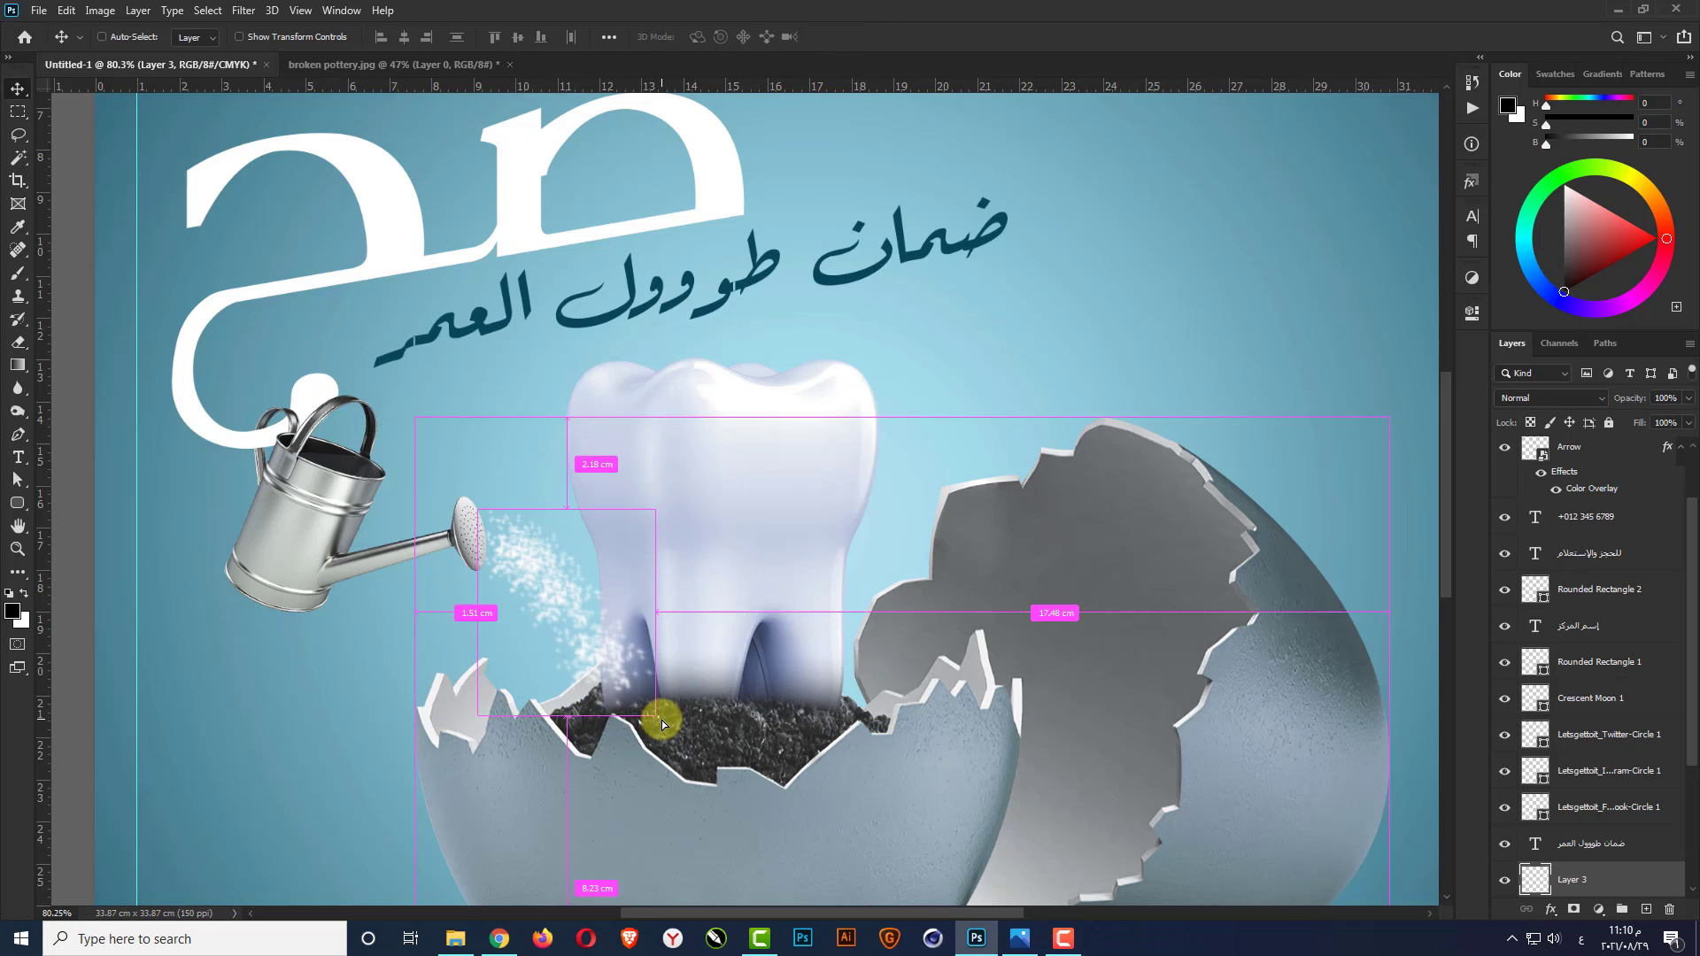
key(ctrl+0)
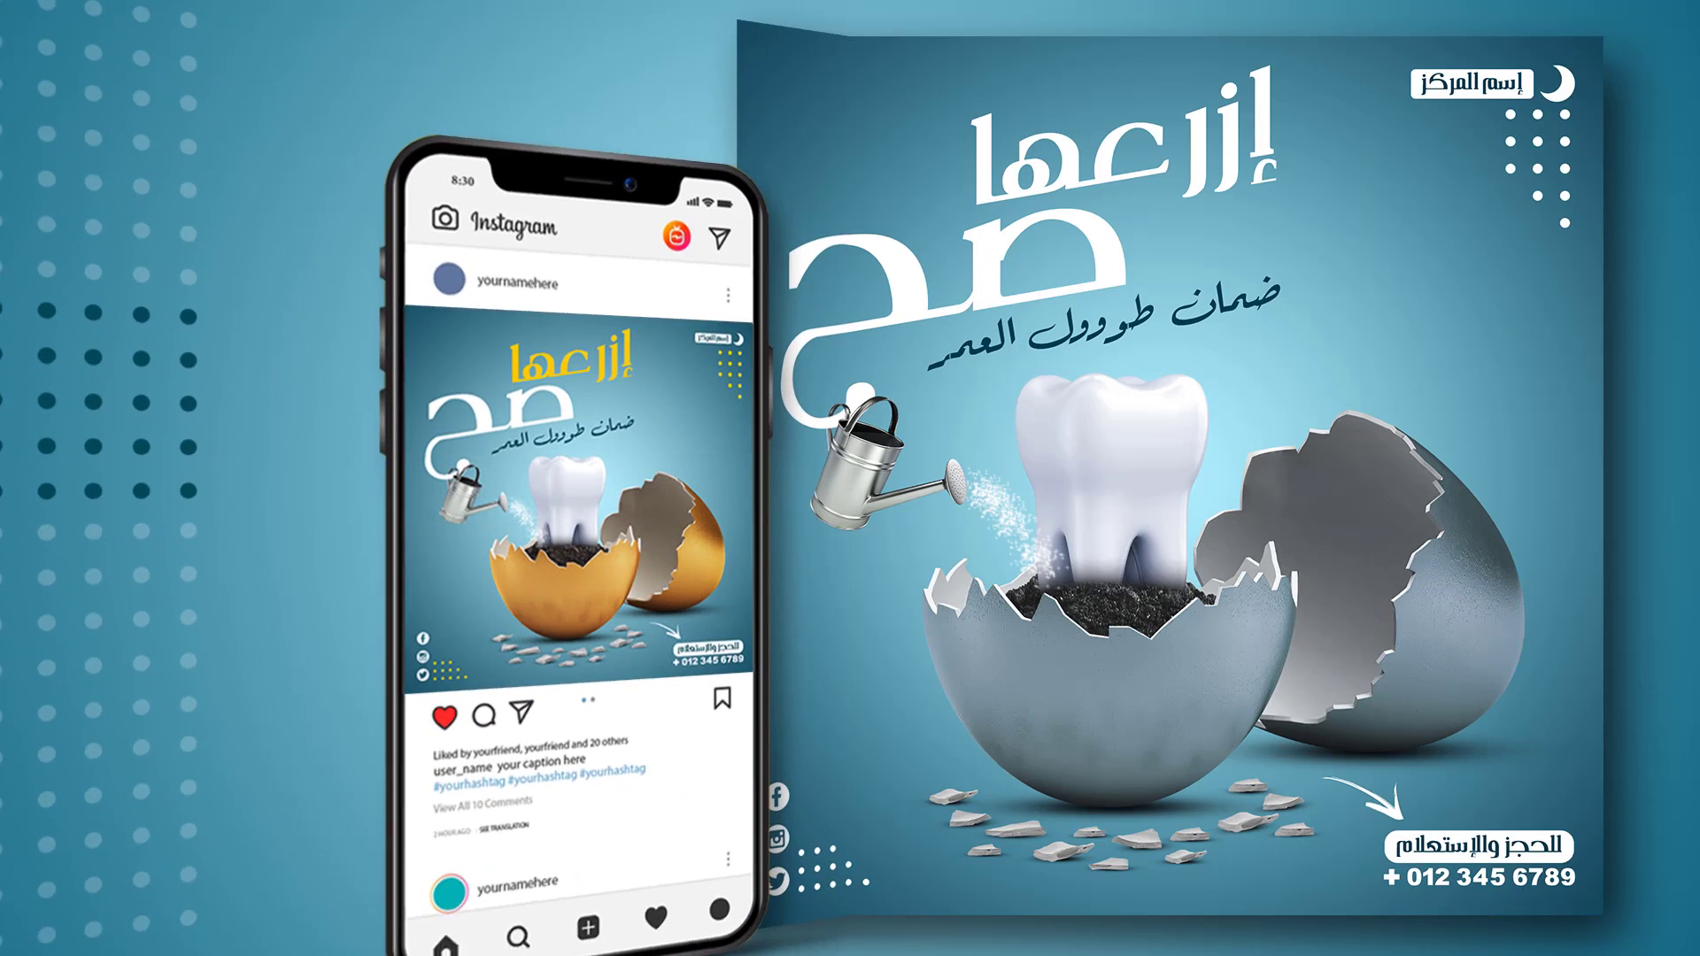